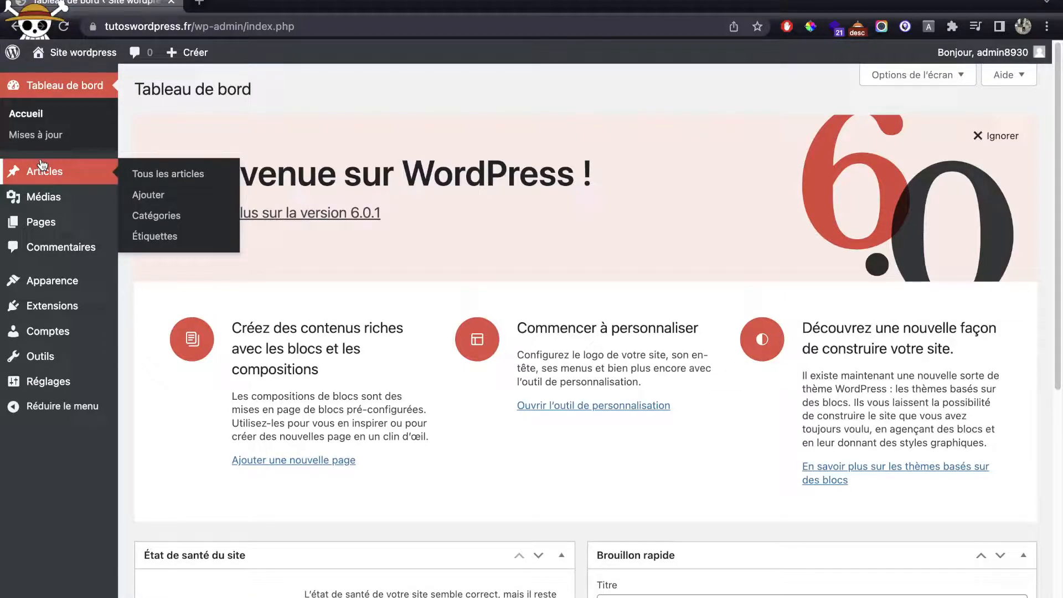
# Step: Go to Réglages > Général in the sidebar to display the Réglages généraux page
pyautogui.moveTo(58, 388)
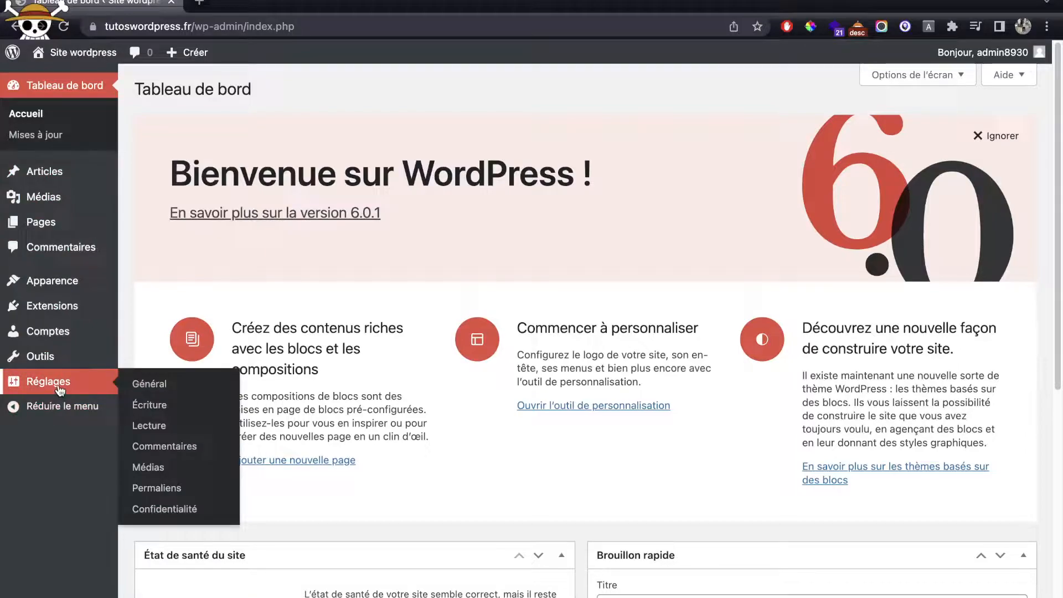
pyautogui.click(59, 388)
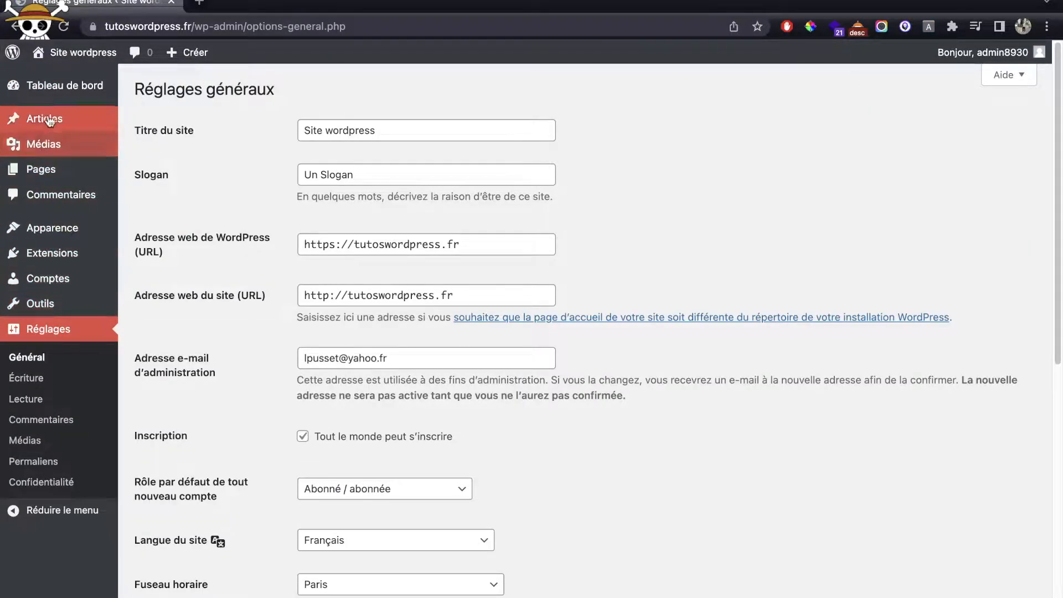
pyautogui.click(62, 95)
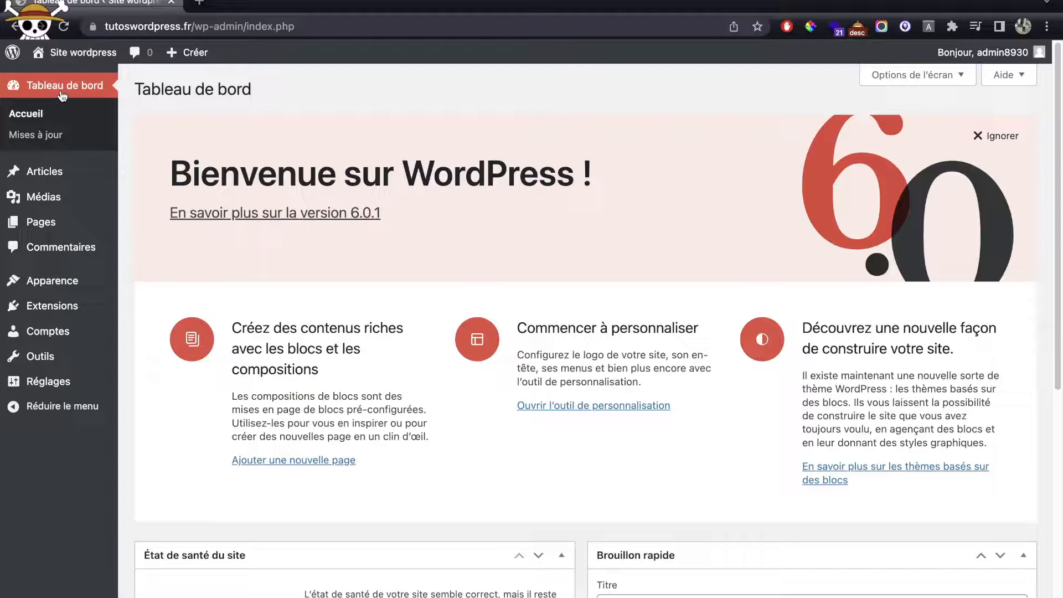
pyautogui.moveTo(53, 381)
pyautogui.click(151, 384)
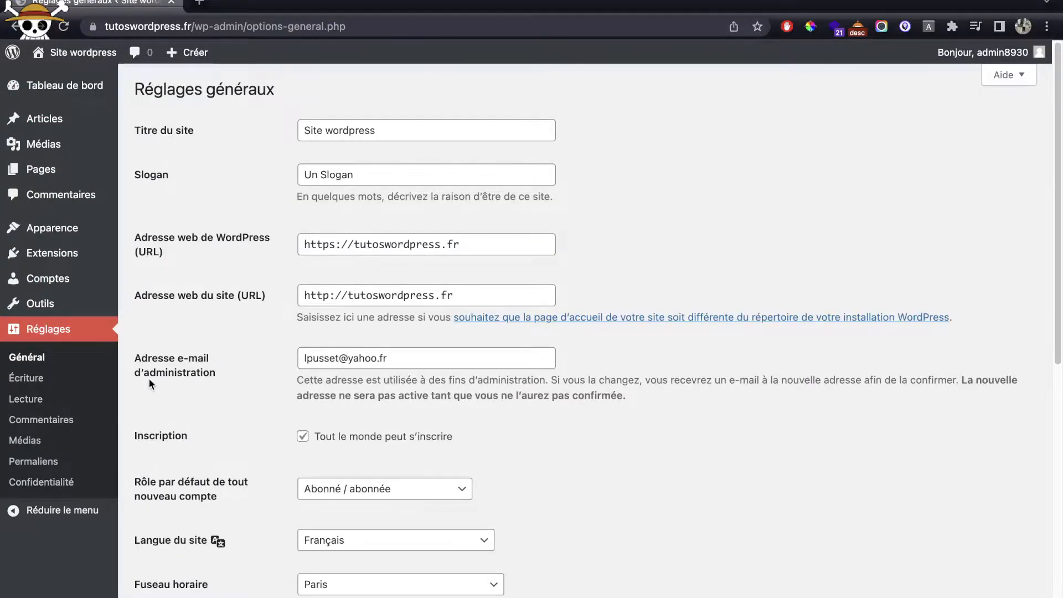
# Step: Replace the site title and set the tagline to 'La meilleure chaîne Youtube'
pyautogui.moveTo(135, 127); pyautogui.dragTo(274, 131)
pyautogui.tripleClick(364, 132)
pyautogui.write('Lucas WordPress')
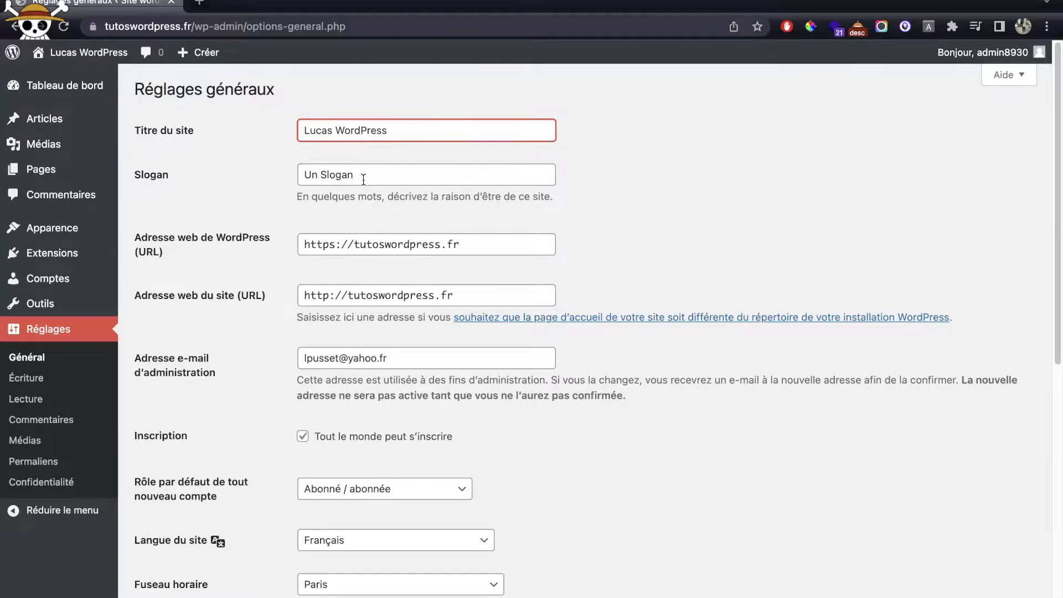
pyautogui.tripleClick(363, 179)
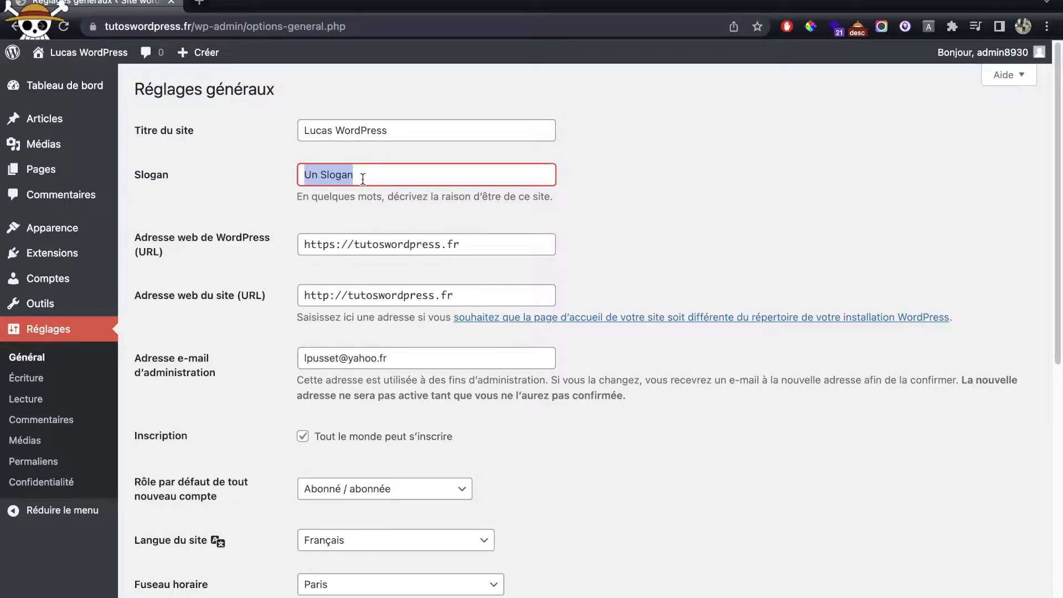
pyautogui.write('Une site')
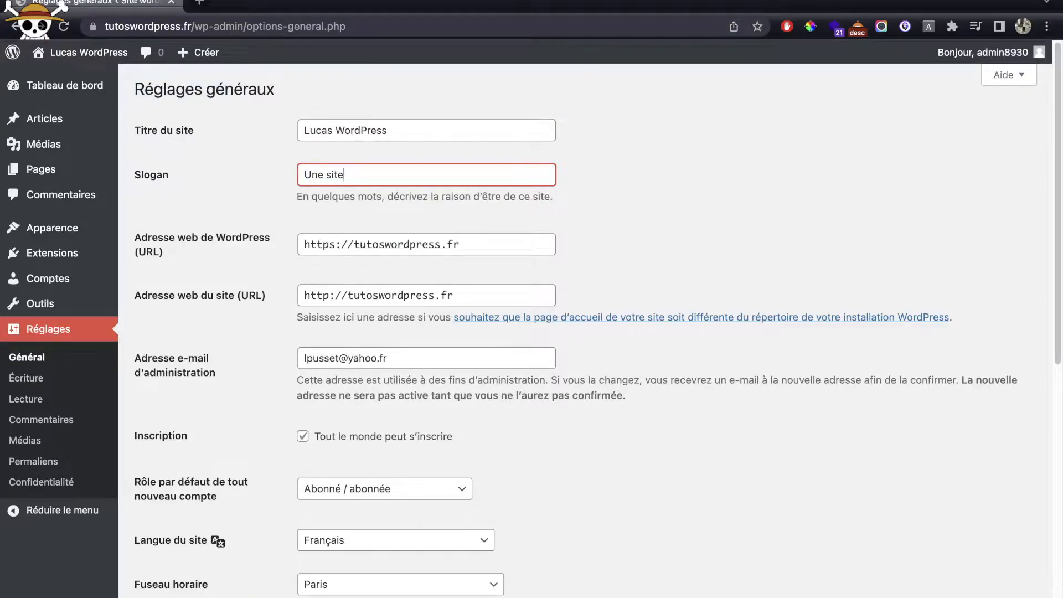
pyautogui.hotkey('ctrl', 'a')
pyautogui.write('La m')
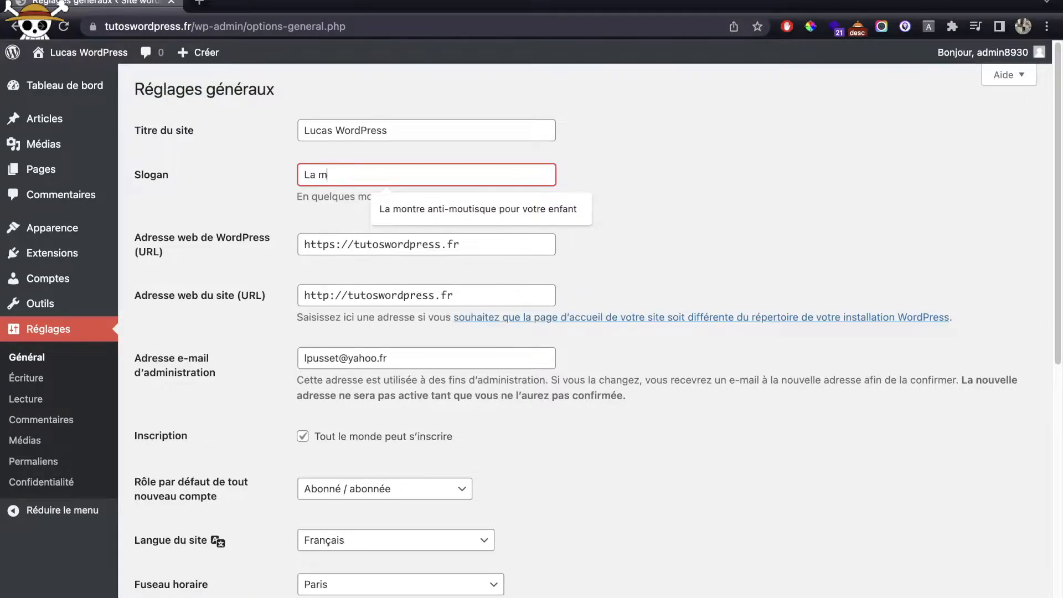
pyautogui.write('eilleure chaîne Youtube')
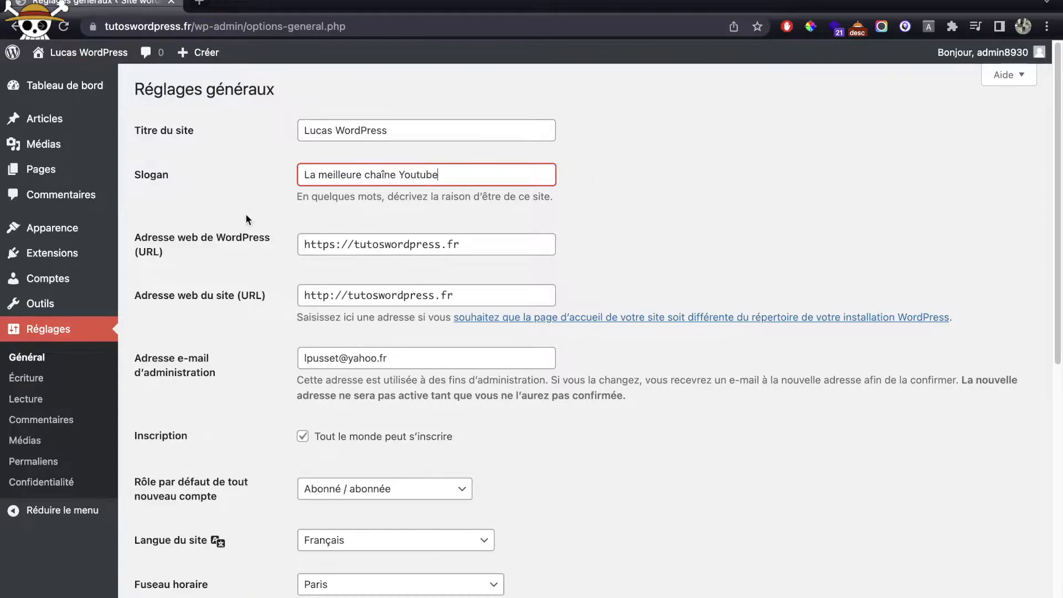
pyautogui.moveTo(126, 235); pyautogui.dragTo(252, 247)
pyautogui.click(252, 247)
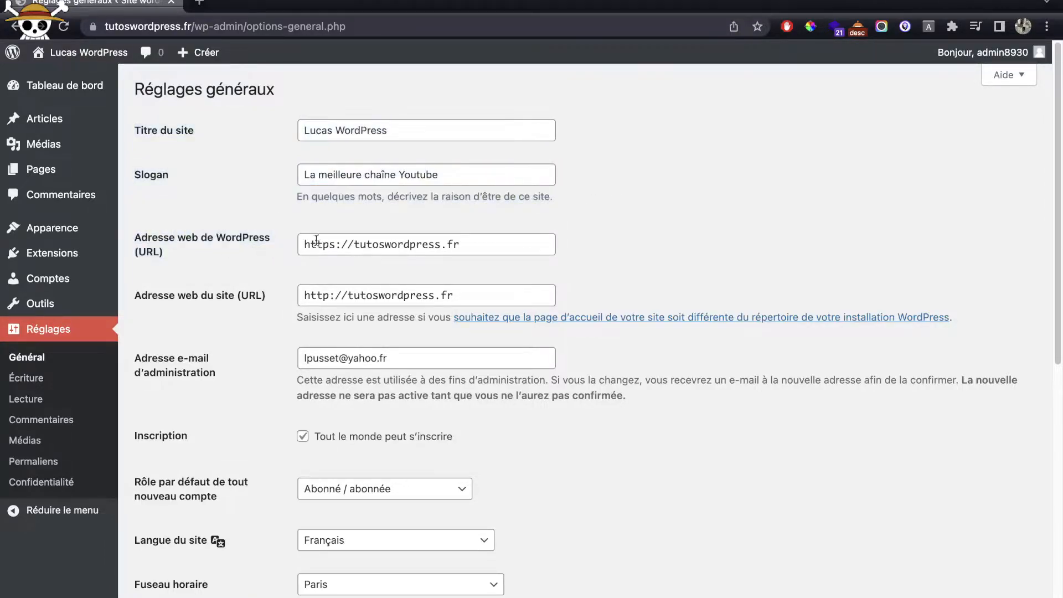
pyautogui.scroll(-1, 355, 235)
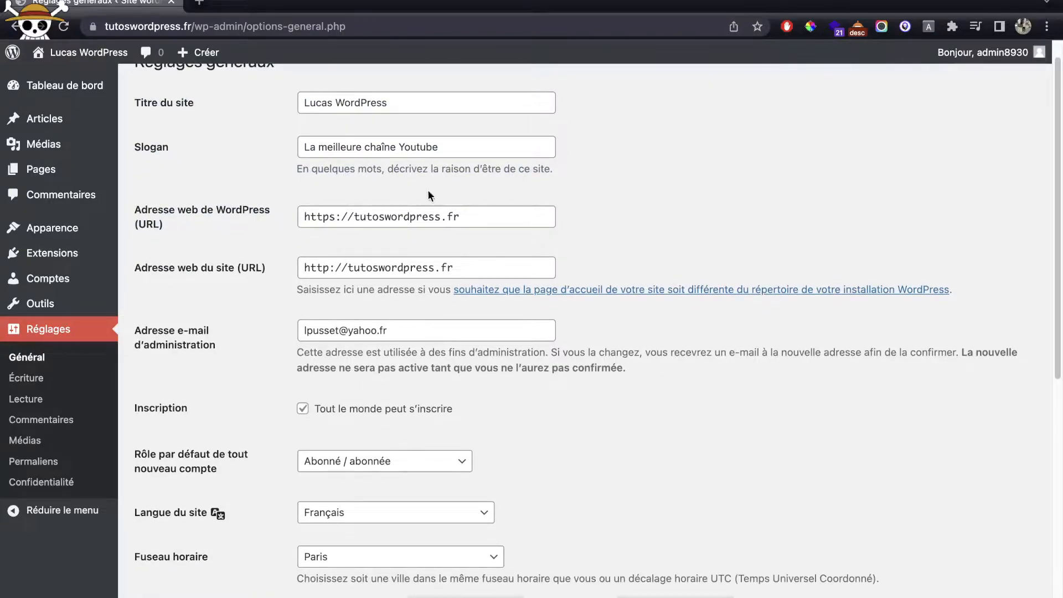
pyautogui.scroll(-1, 207, 235)
pyautogui.moveTo(133, 242); pyautogui.dragTo(269, 241)
pyautogui.click(255, 258)
pyautogui.moveTo(495, 241); pyautogui.dragTo(279, 239)
pyautogui.tripleClick(347, 191)
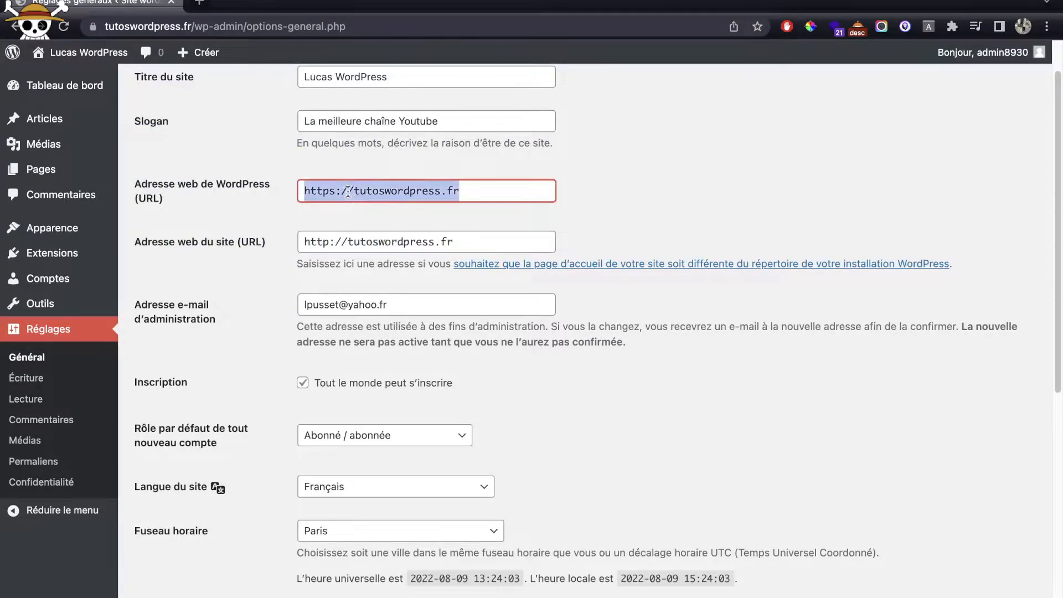
pyautogui.click(329, 243)
pyautogui.write('s')
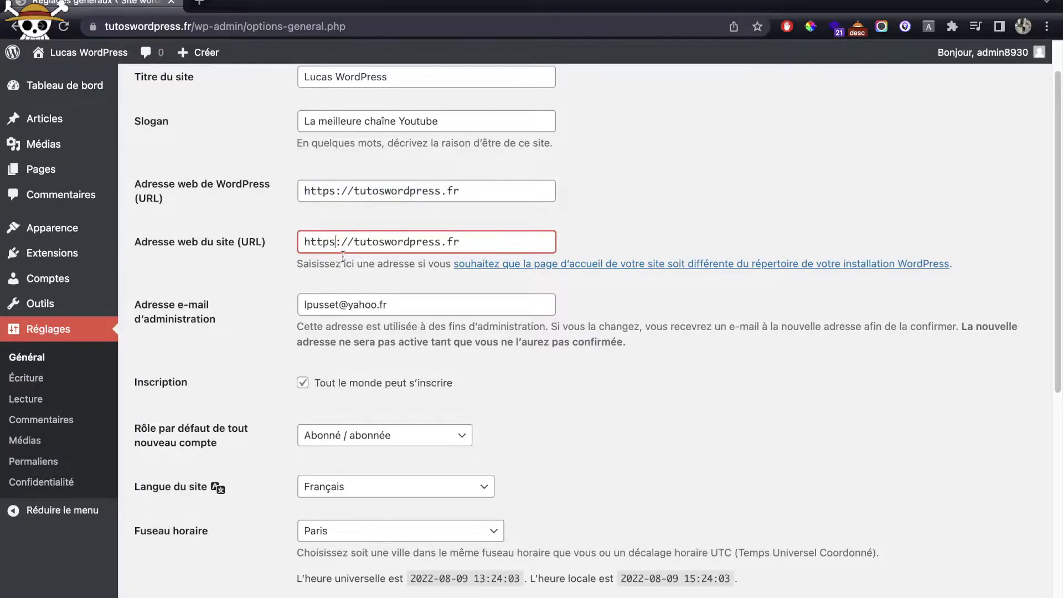
pyautogui.scroll(-10, 262, 250)
pyautogui.click(252, 570)
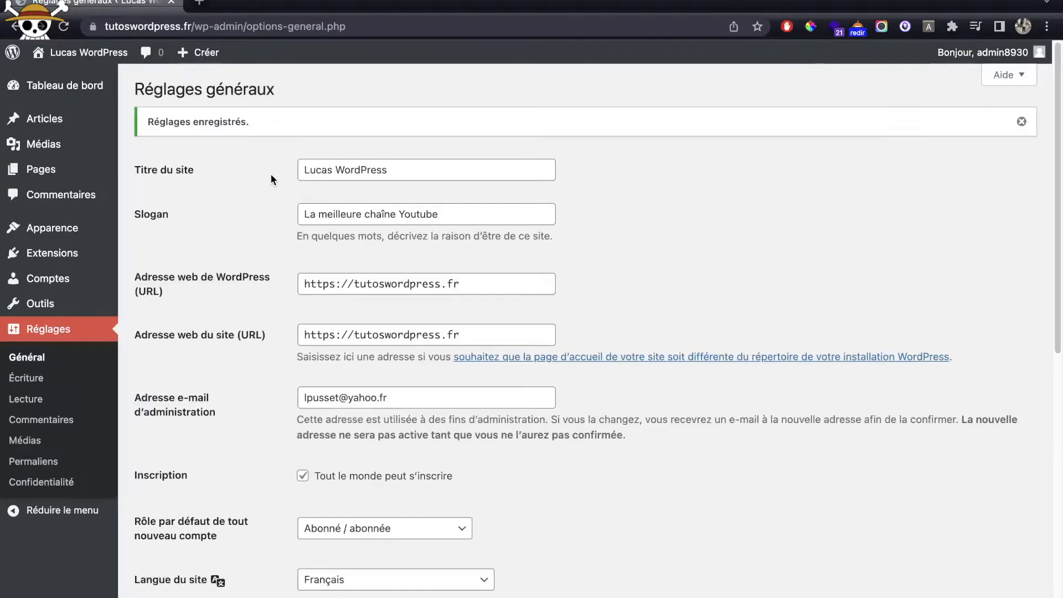
pyautogui.keyDown('super'); pyautogui.click(89, 52); pyautogui.keyUp('super')
pyautogui.click(254, 3)
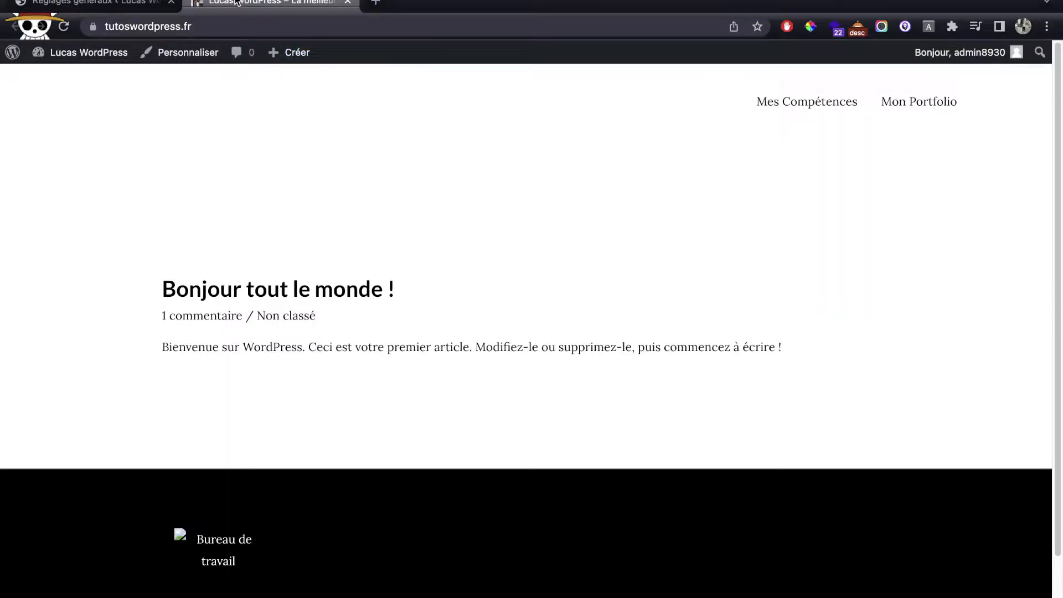
pyautogui.press('super+w')
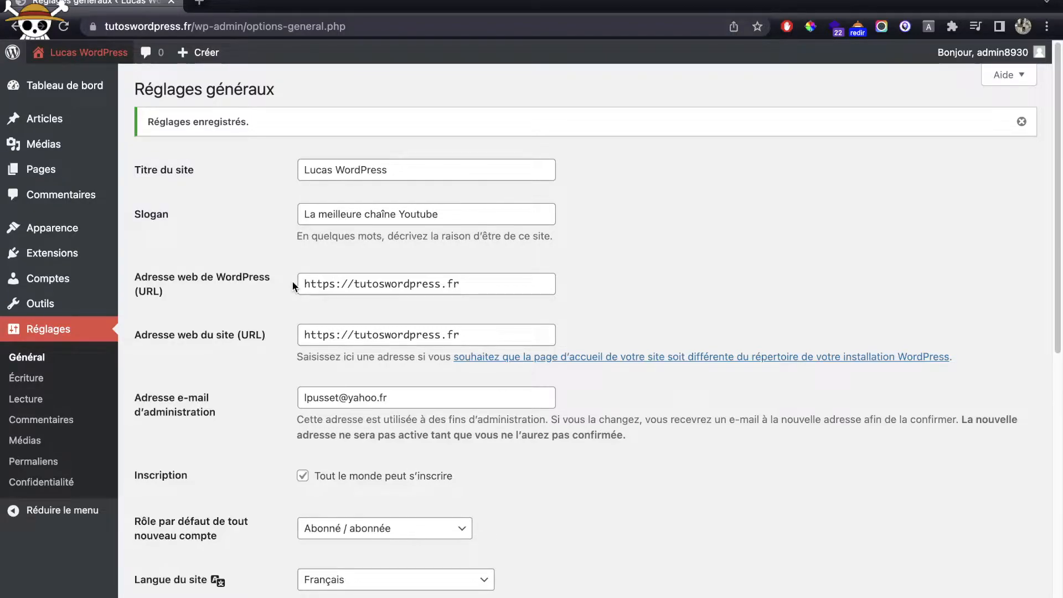
pyautogui.scroll(-2, 292, 284)
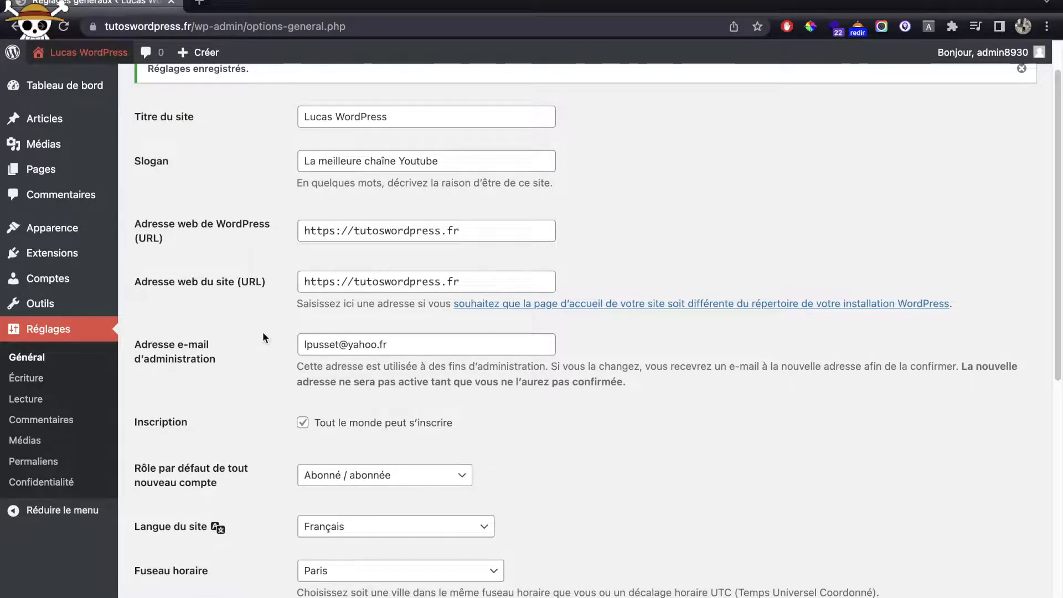
pyautogui.scroll(-4, 264, 332)
pyautogui.scroll(-6, 262, 334)
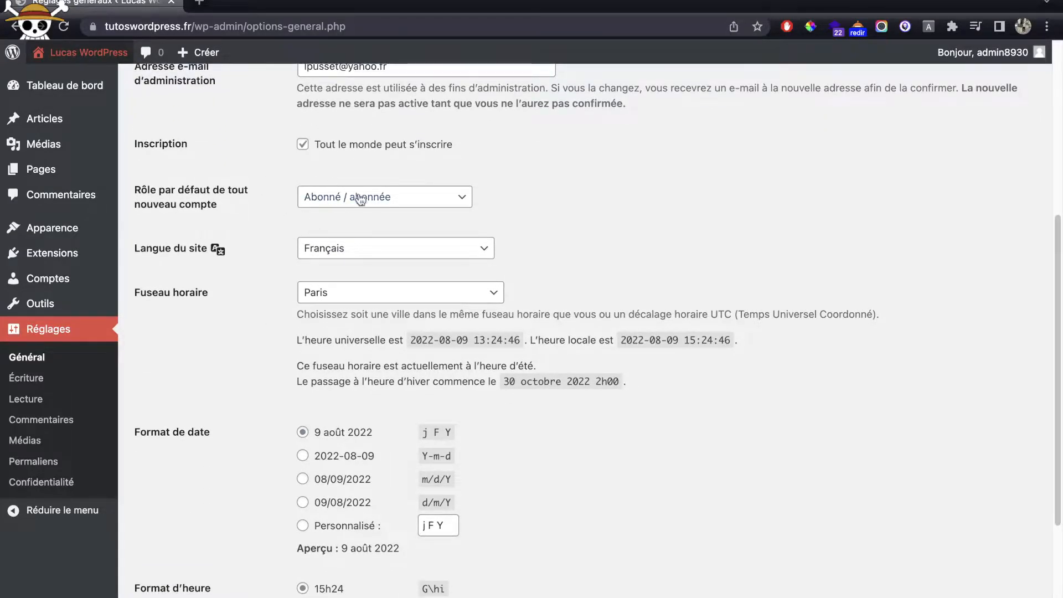
pyautogui.click(381, 150)
pyautogui.click(380, 150)
pyautogui.click(574, 157)
pyautogui.scroll(-2, 574, 161)
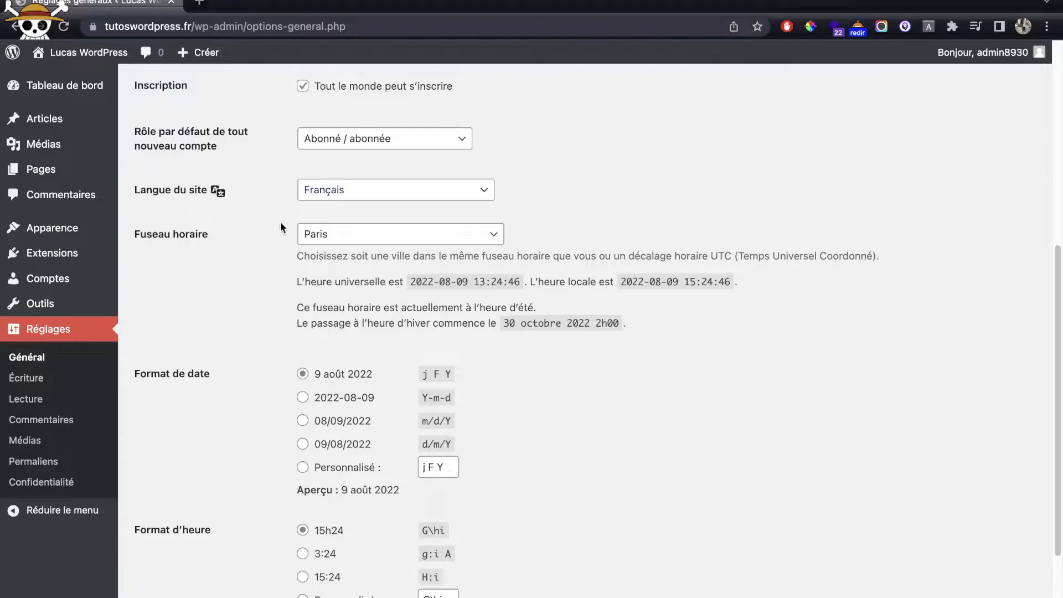
pyautogui.scroll(-2, 430, 189)
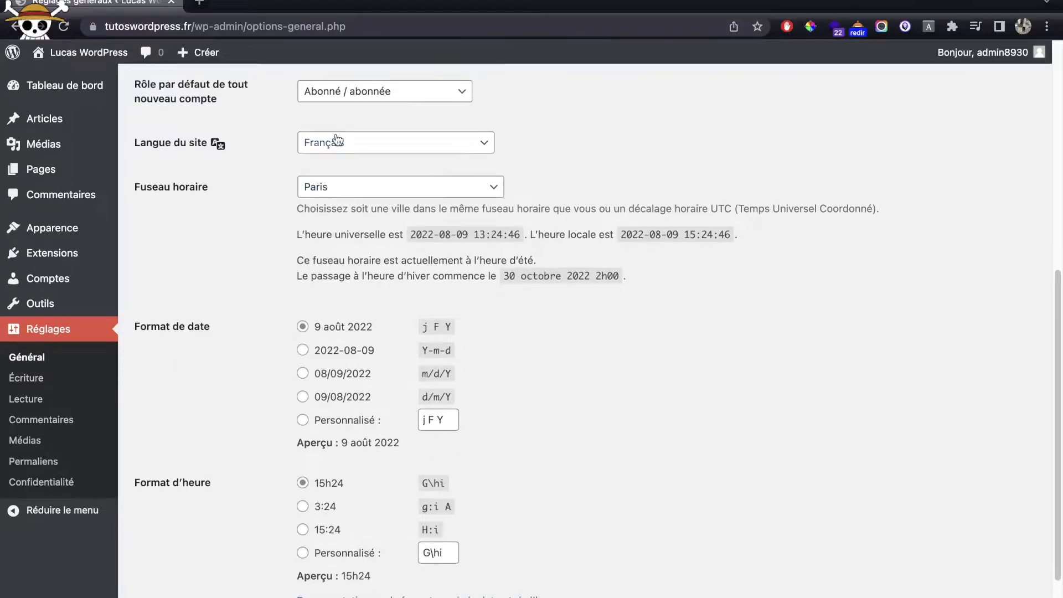
pyautogui.scroll(-4, 336, 138)
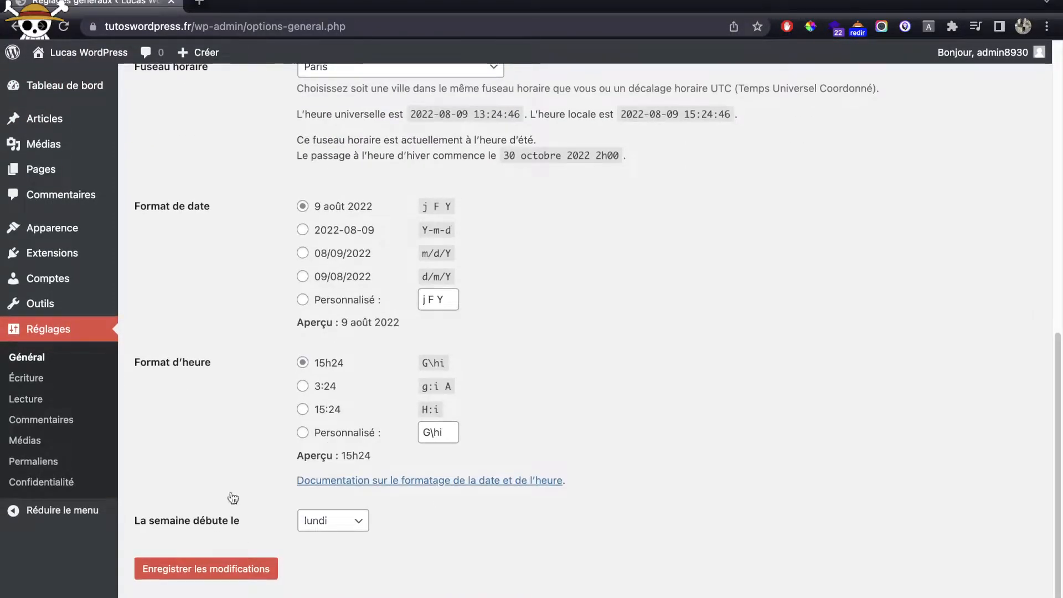
pyautogui.scroll(10, 434, 284)
pyautogui.scroll(-10, 434, 283)
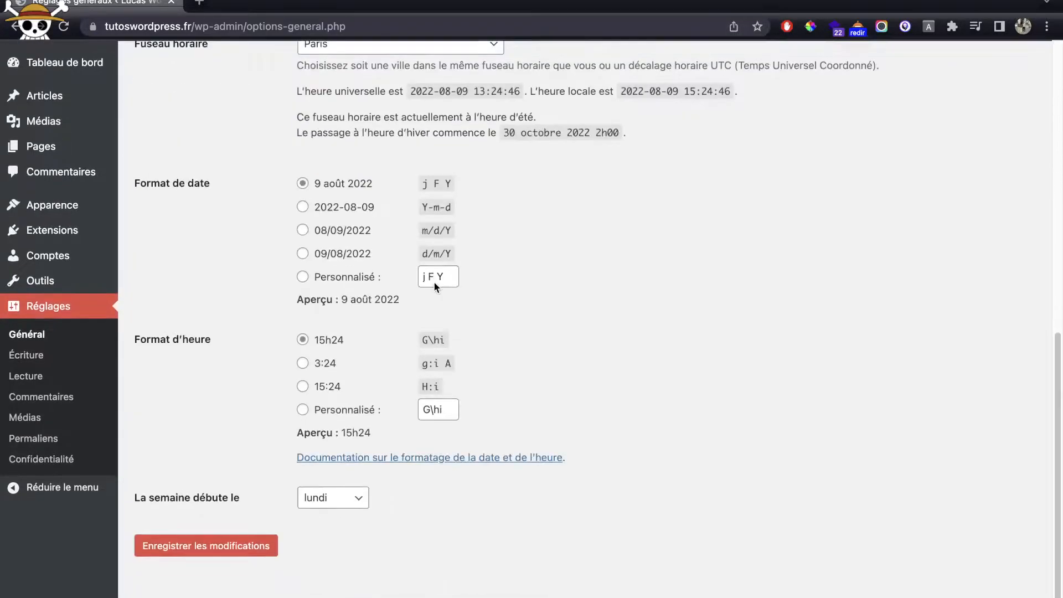
pyautogui.click(238, 573)
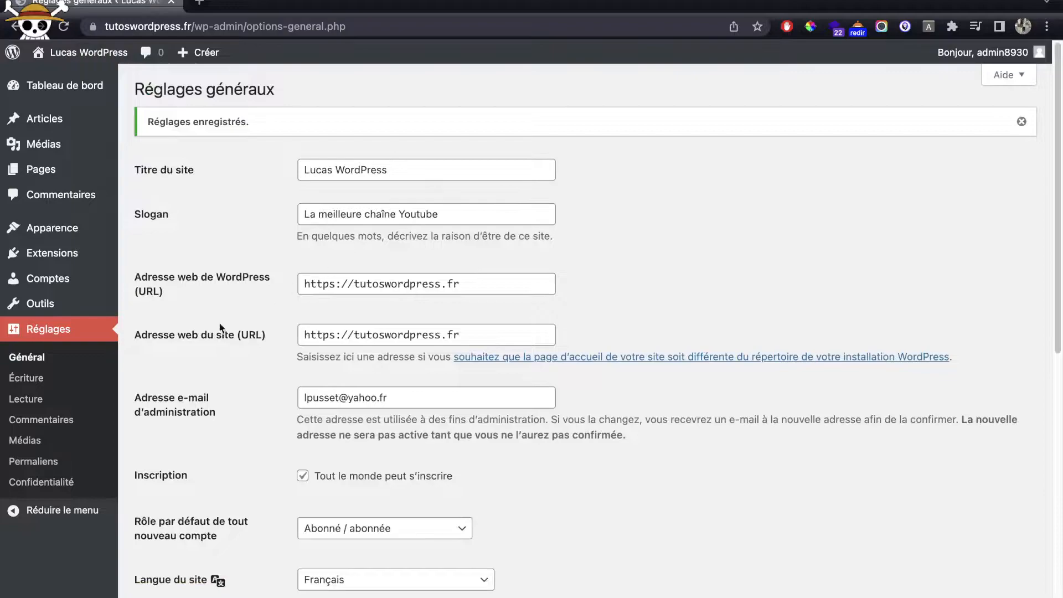
# Step: Set permalinks to Titre de la publication (/%postname%/) and save
pyautogui.click(48, 467)
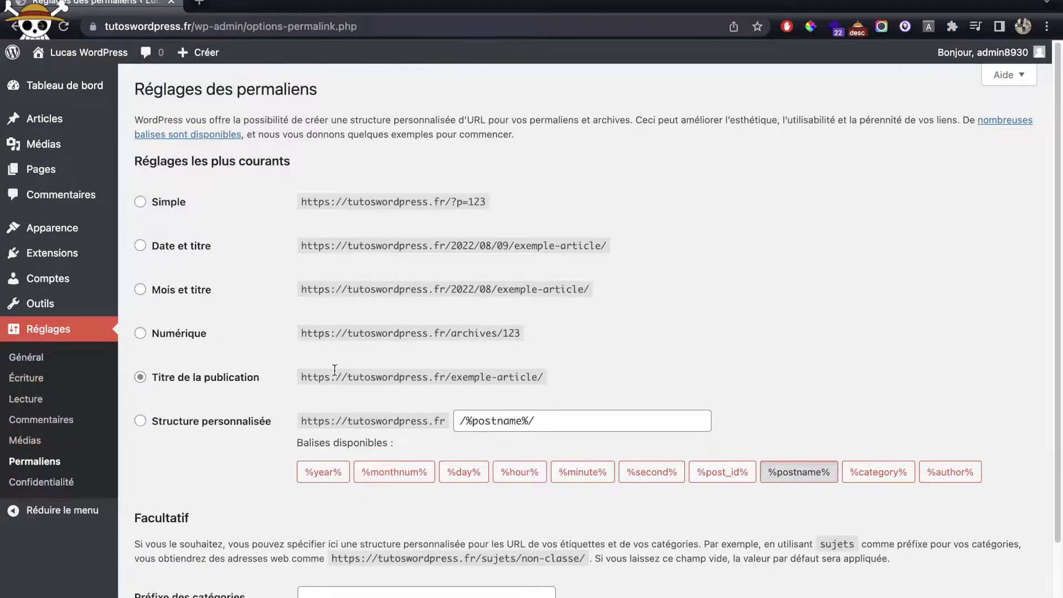
pyautogui.click(203, 423)
pyautogui.click(182, 252)
pyautogui.click(188, 385)
pyautogui.scroll(-3, 339, 370)
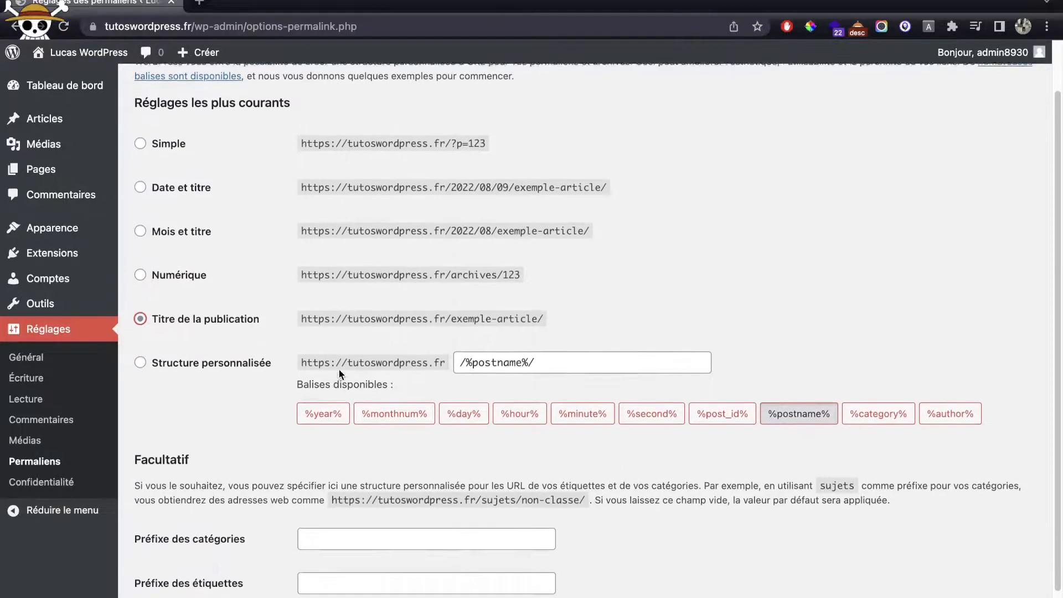
pyautogui.click(236, 580)
# Step: Select the example post URL shown on the saved permalinks page
pyautogui.scroll(-2, 383, 310)
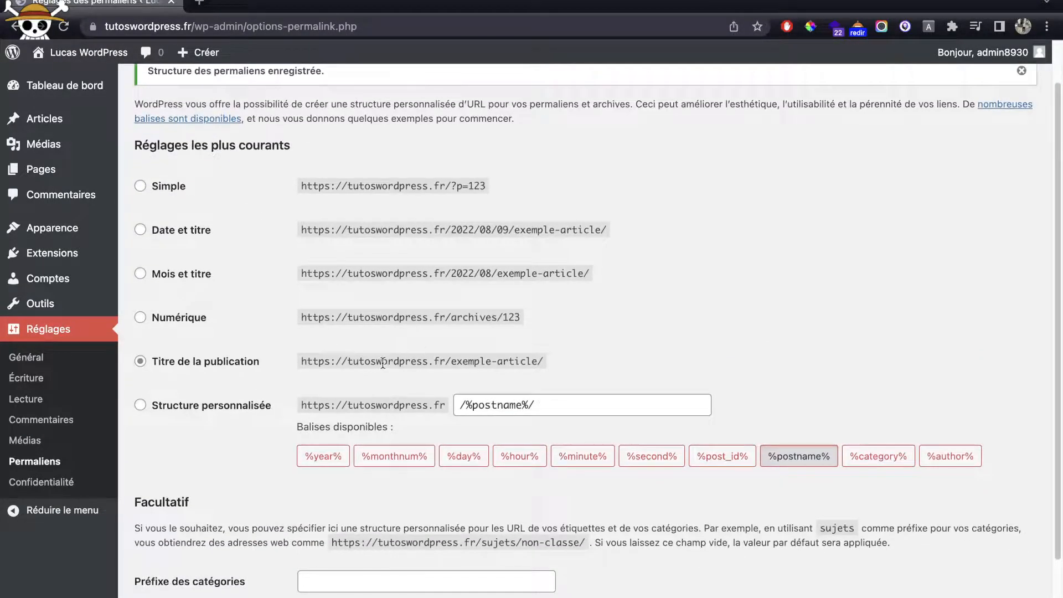
pyautogui.moveTo(454, 361); pyautogui.dragTo(540, 353)
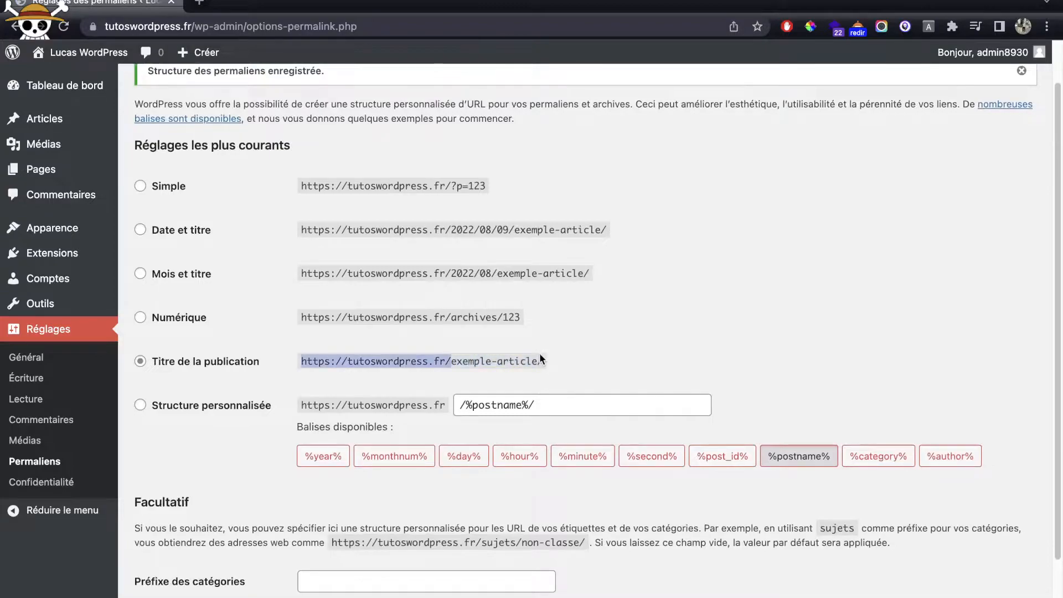
pyautogui.doubleClick(512, 363)
pyautogui.tripleClick(513, 363)
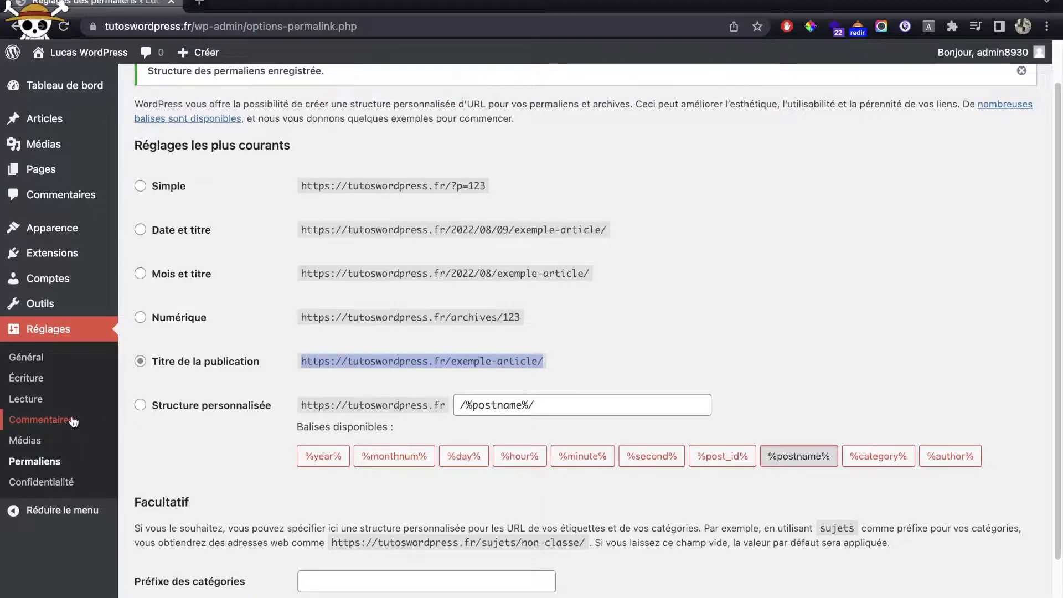
# Step: Browse the Médias, Confidentialité, Commentaires and Lecture settings, ending on Écriture
pyautogui.click(47, 450)
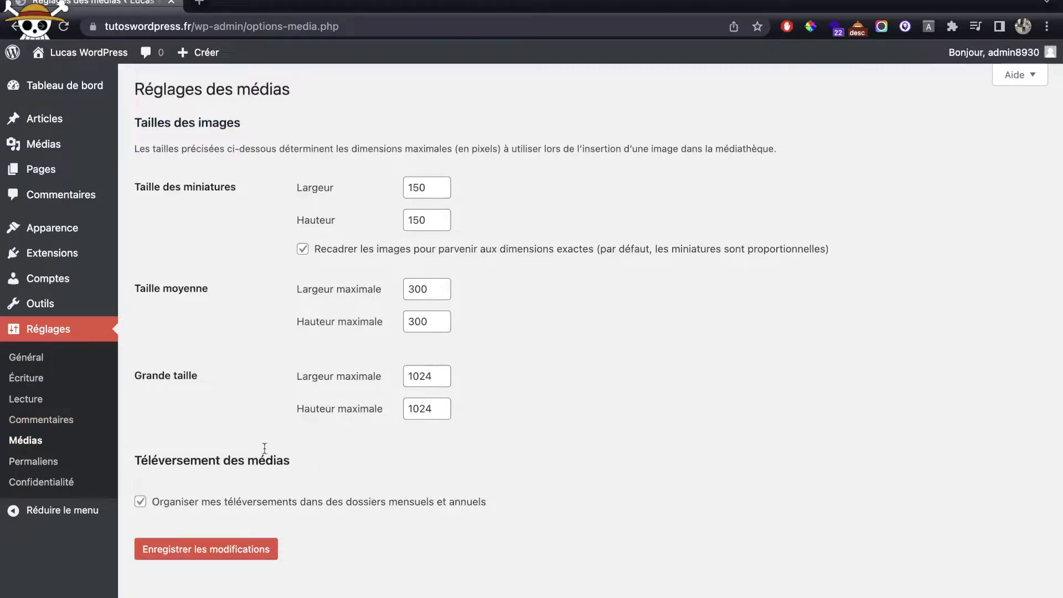
pyautogui.click(33, 481)
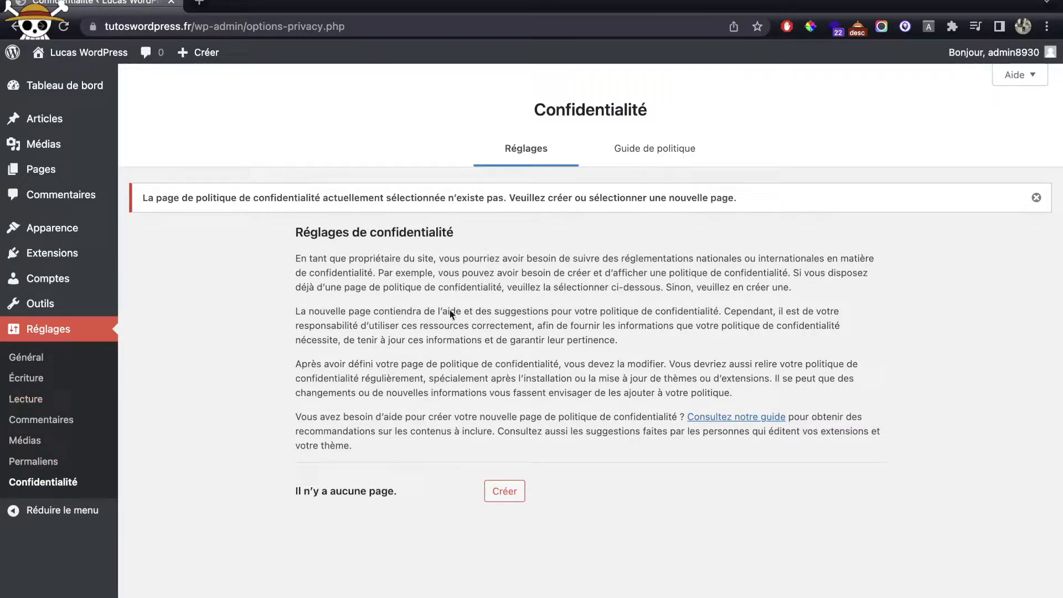
pyautogui.click(32, 419)
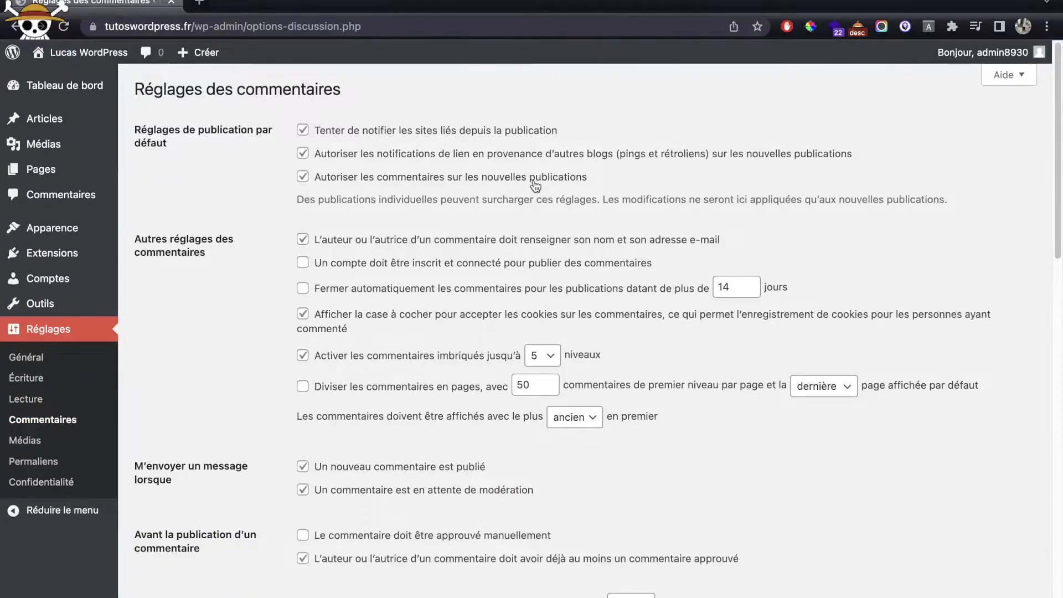
pyautogui.scroll(-5, 535, 185)
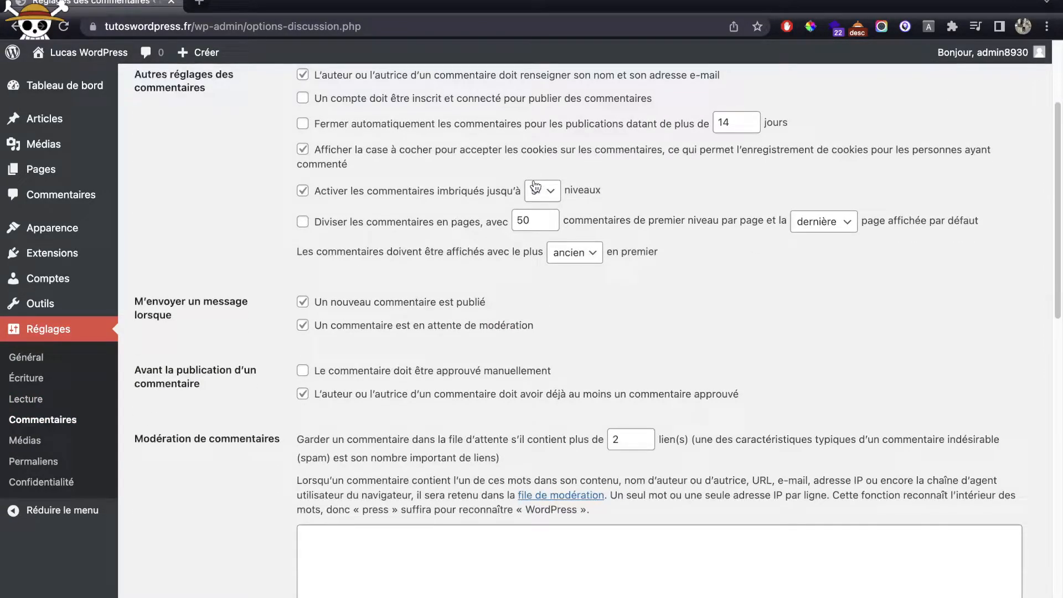
pyautogui.click(72, 398)
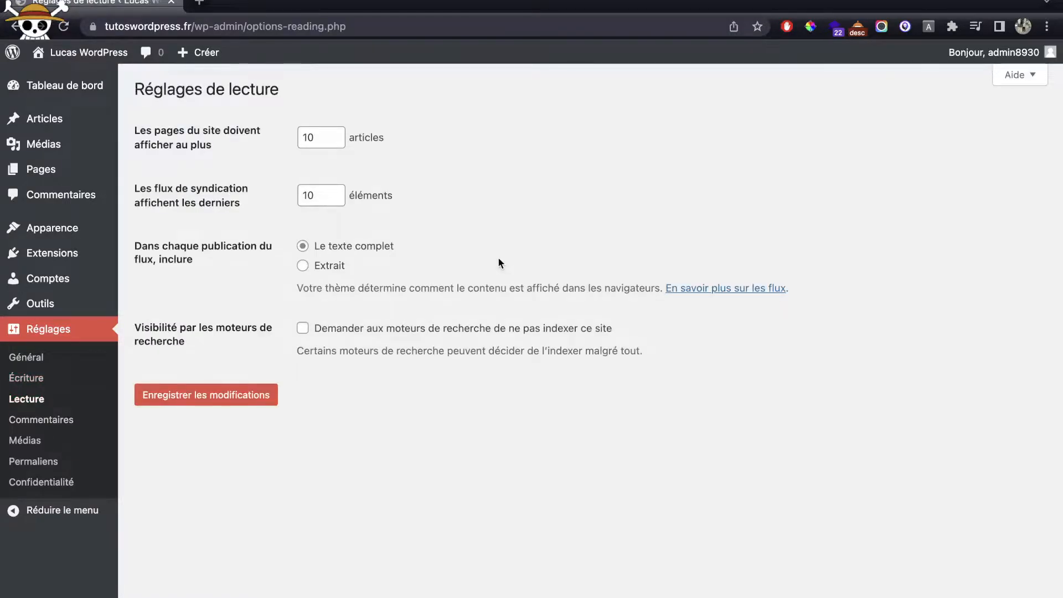
pyautogui.click(26, 378)
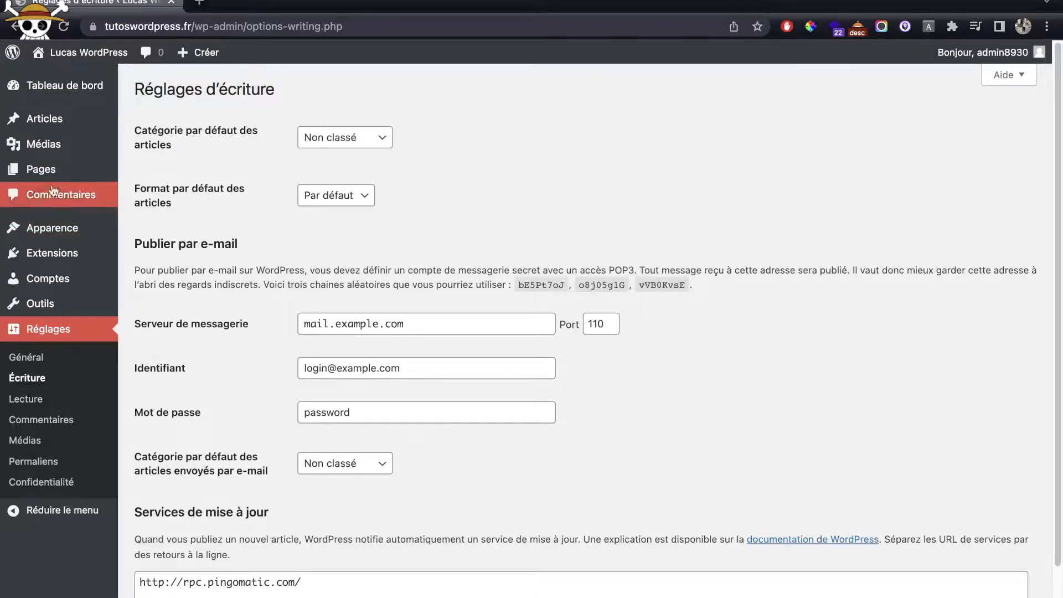
# Step: Create and publish the Accueil and A Propos pages
pyautogui.moveTo(98, 178)
pyautogui.click(148, 193)
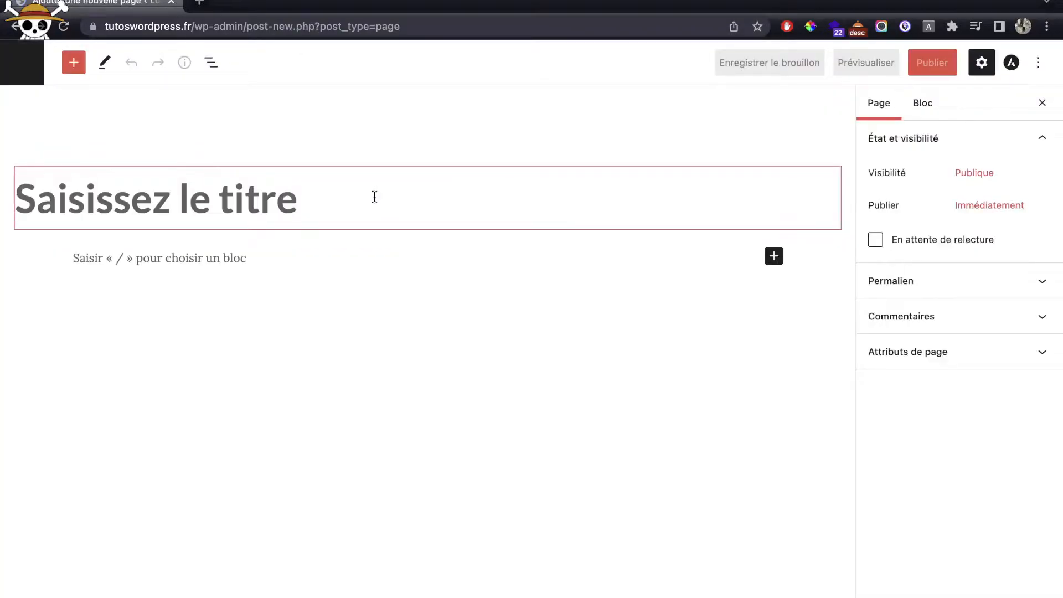
pyautogui.write('Accueil')
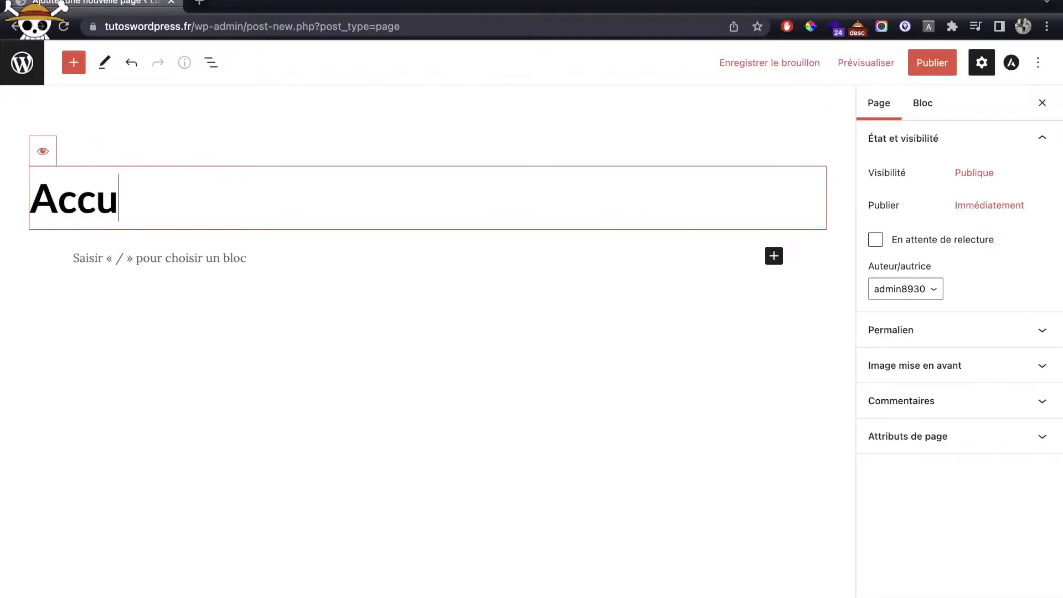
pyautogui.click(935, 68)
pyautogui.click(936, 69)
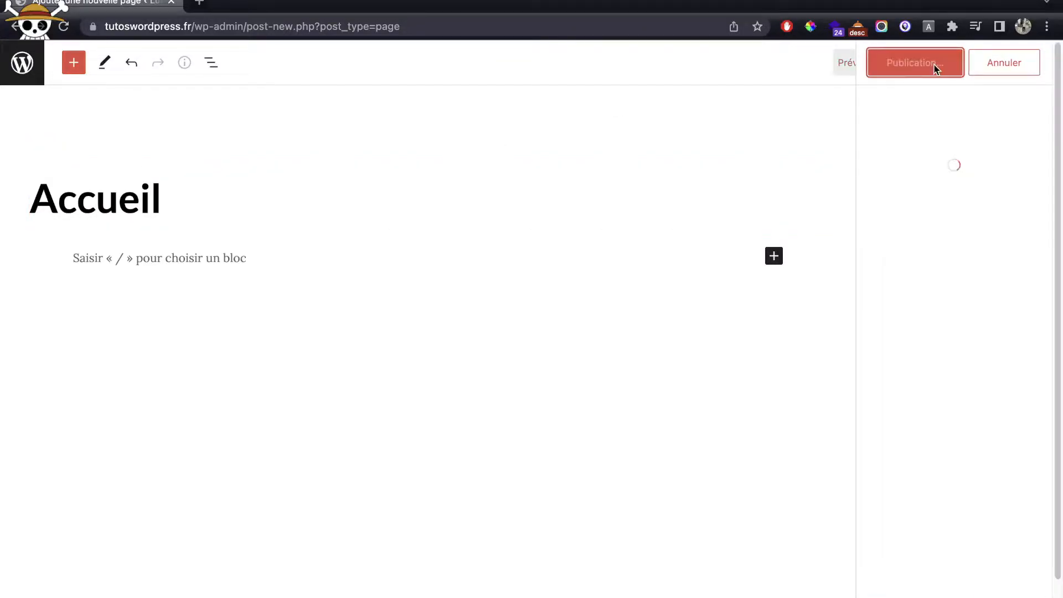
pyautogui.click(1034, 66)
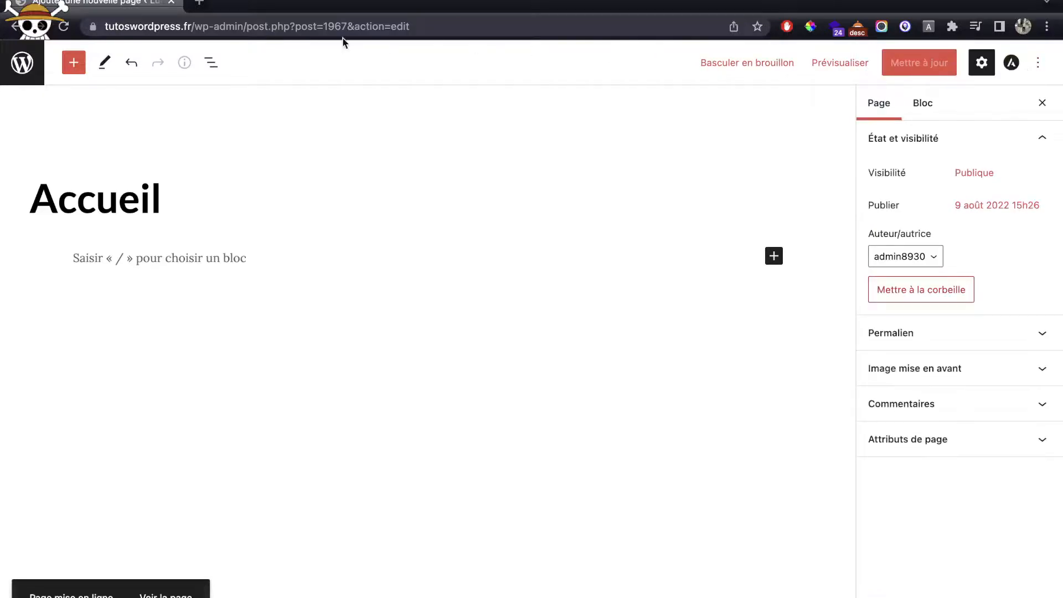
pyautogui.click(23, 65)
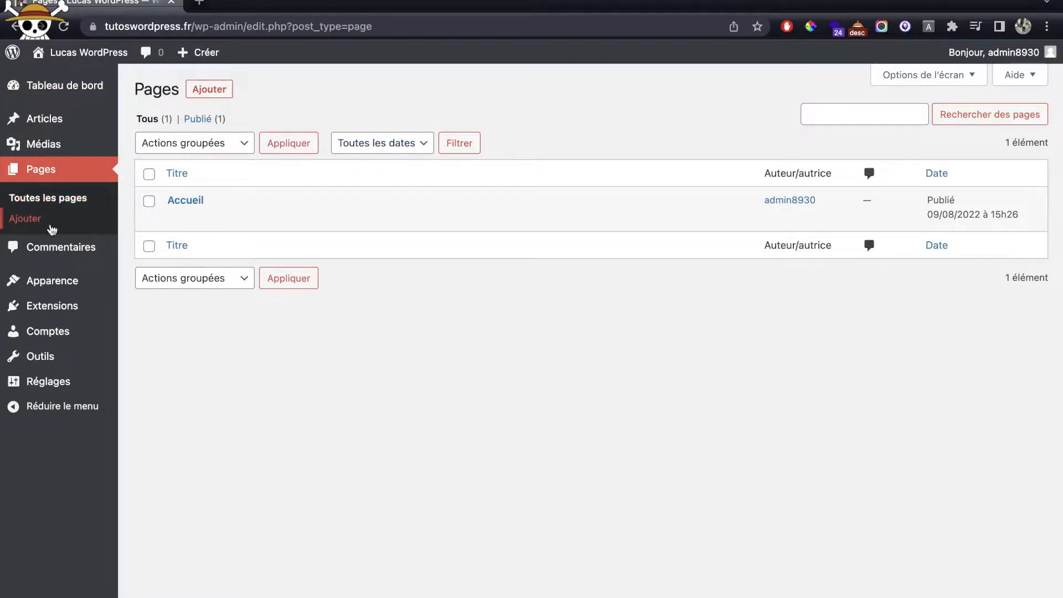
pyautogui.click(202, 95)
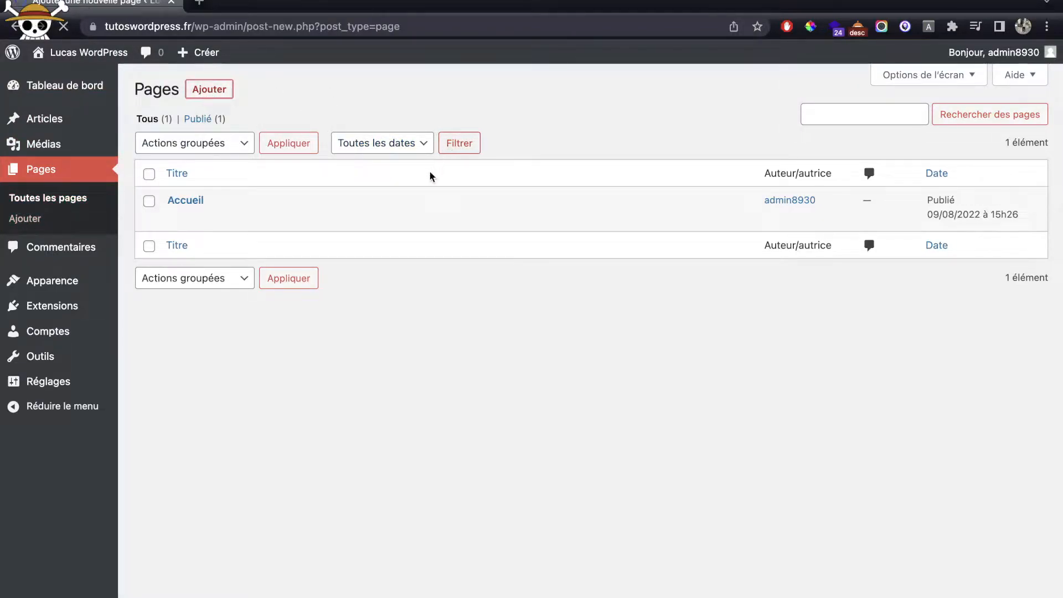
pyautogui.write('A ')
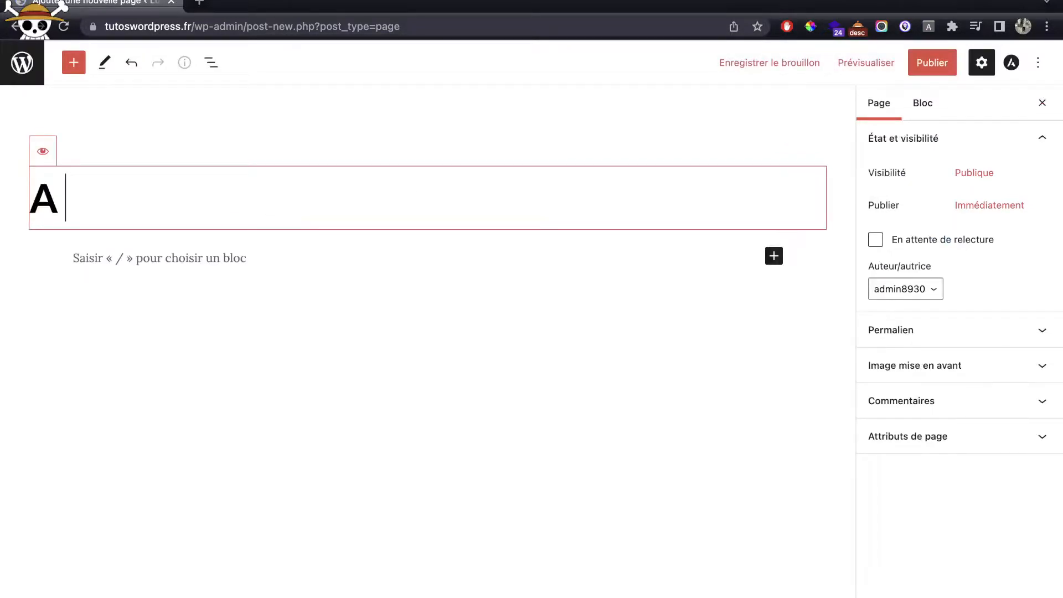
pyautogui.write('Propos')
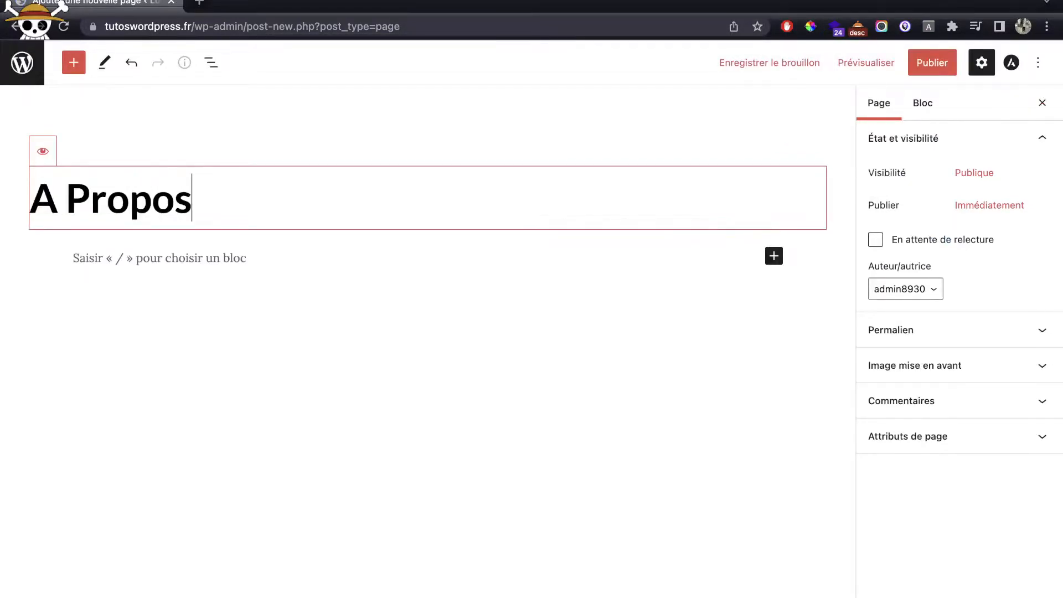
pyautogui.click(932, 63)
pyautogui.click(921, 65)
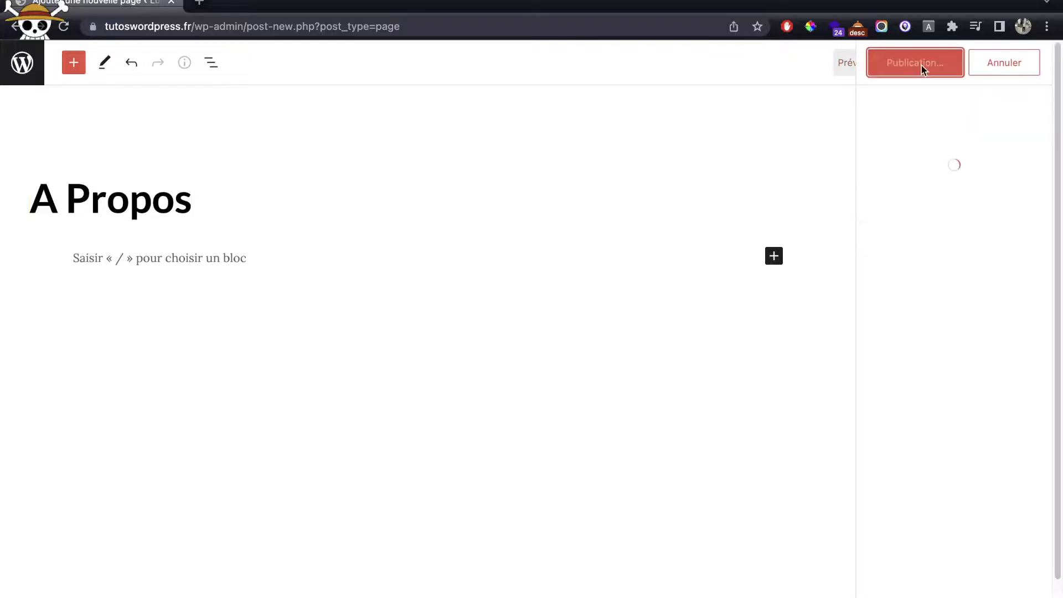
# Step: Create and publish the Service and Contact pages, then return to the Pages list
pyautogui.click(17, 26)
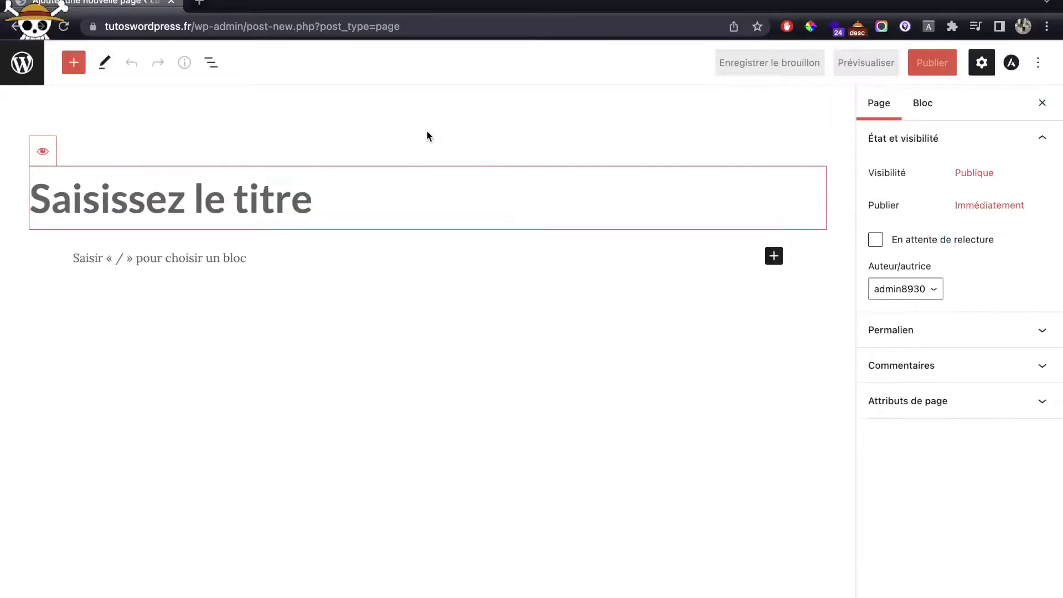
pyautogui.write('S')
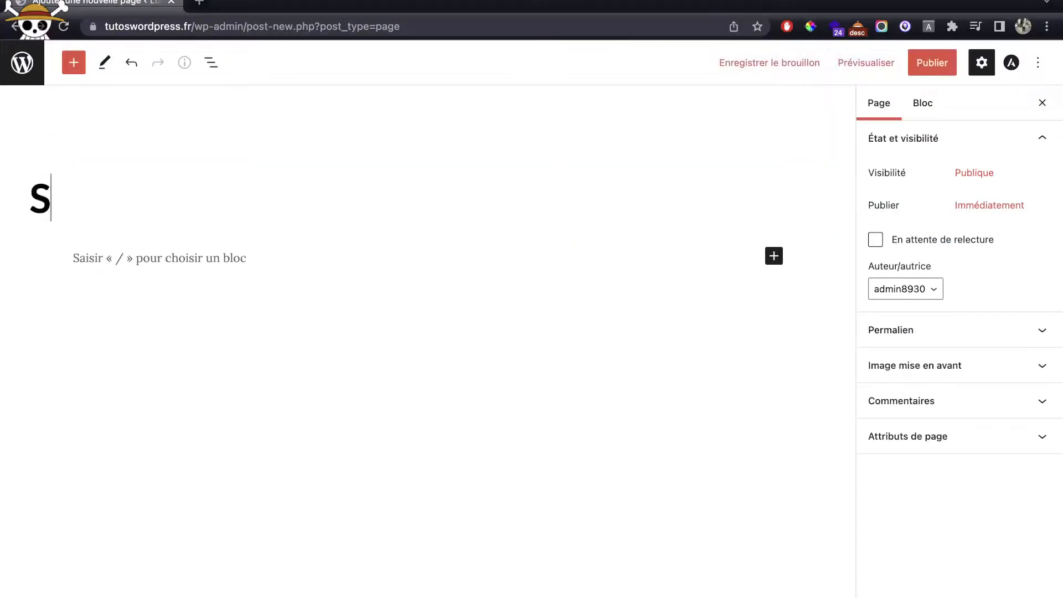
pyautogui.write('ervice')
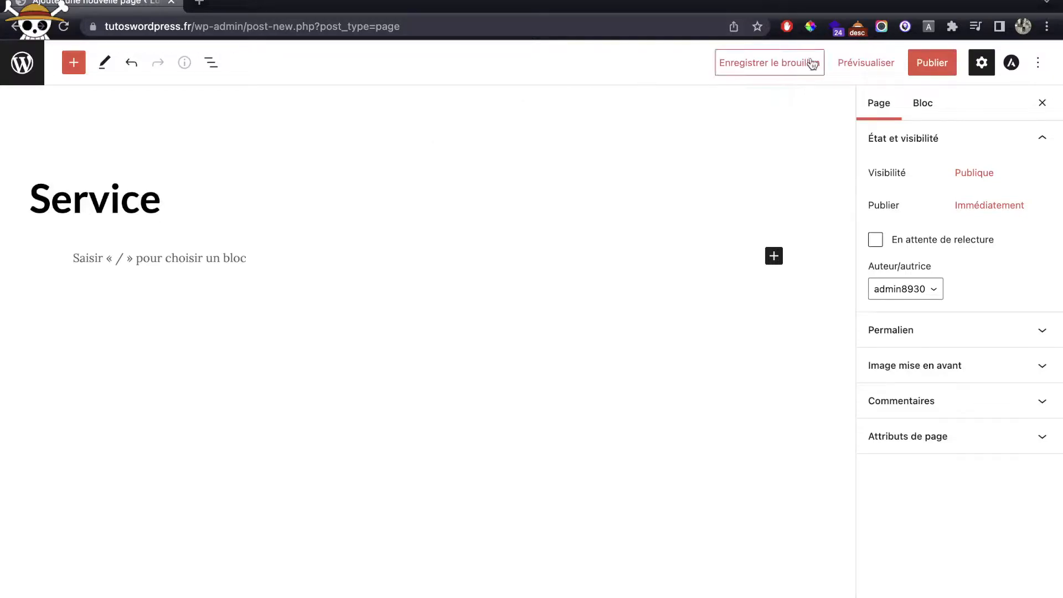
pyautogui.click(936, 62)
pyautogui.click(916, 62)
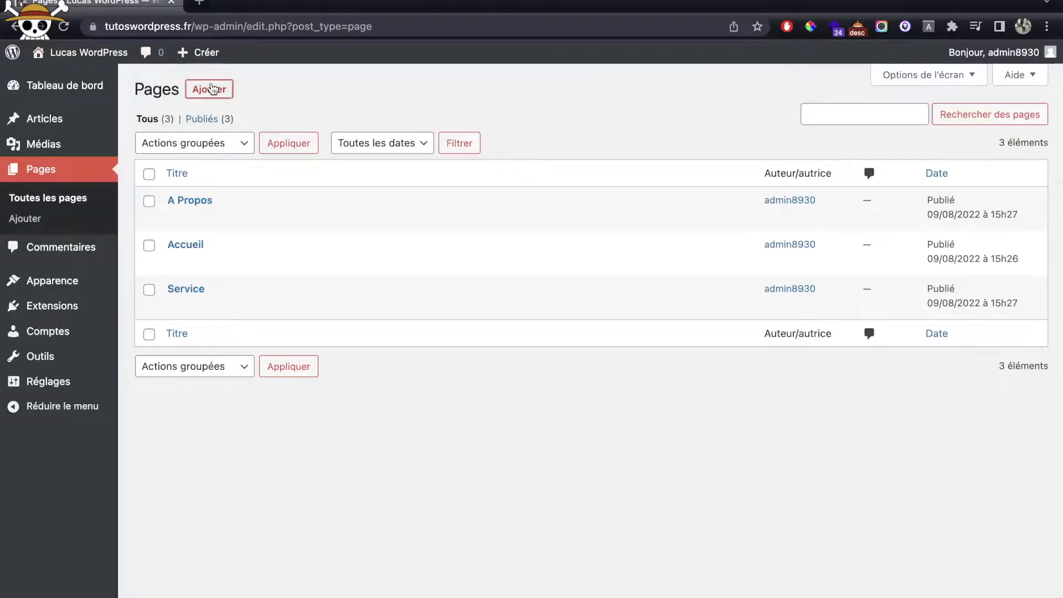
pyautogui.click(212, 89)
pyautogui.write('cO')
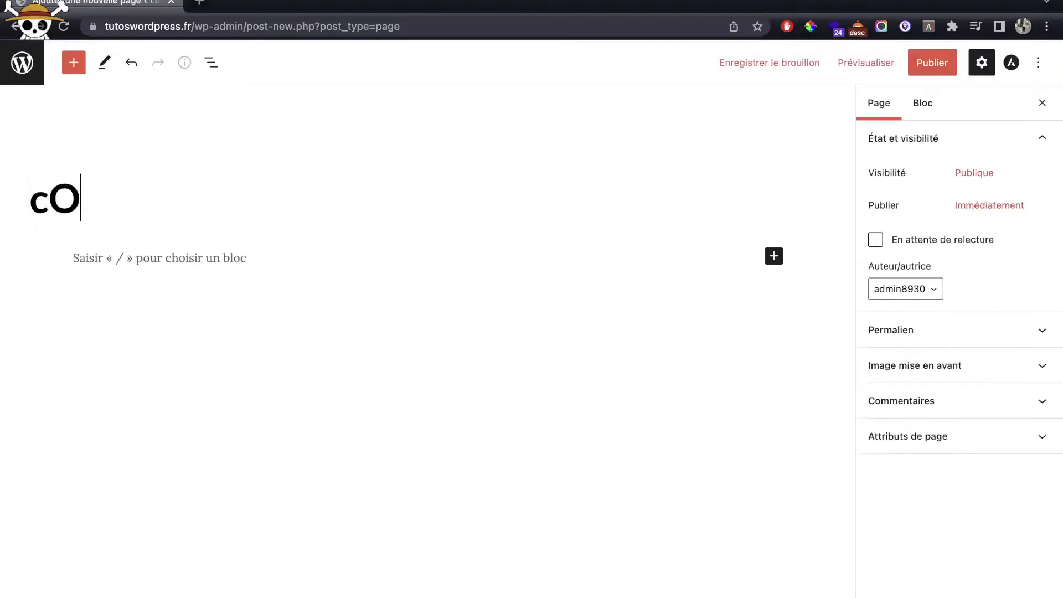
pyautogui.press('BackSpace')
pyautogui.press('BackSpace')
pyautogui.write('Contact')
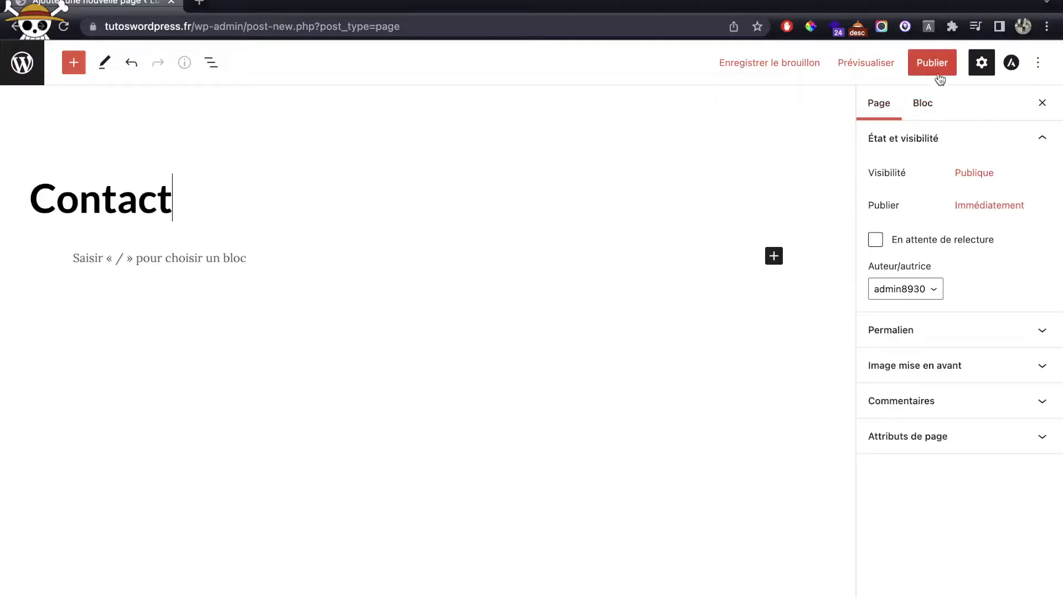
pyautogui.click(938, 72)
pyautogui.click(938, 69)
pyautogui.click(21, 64)
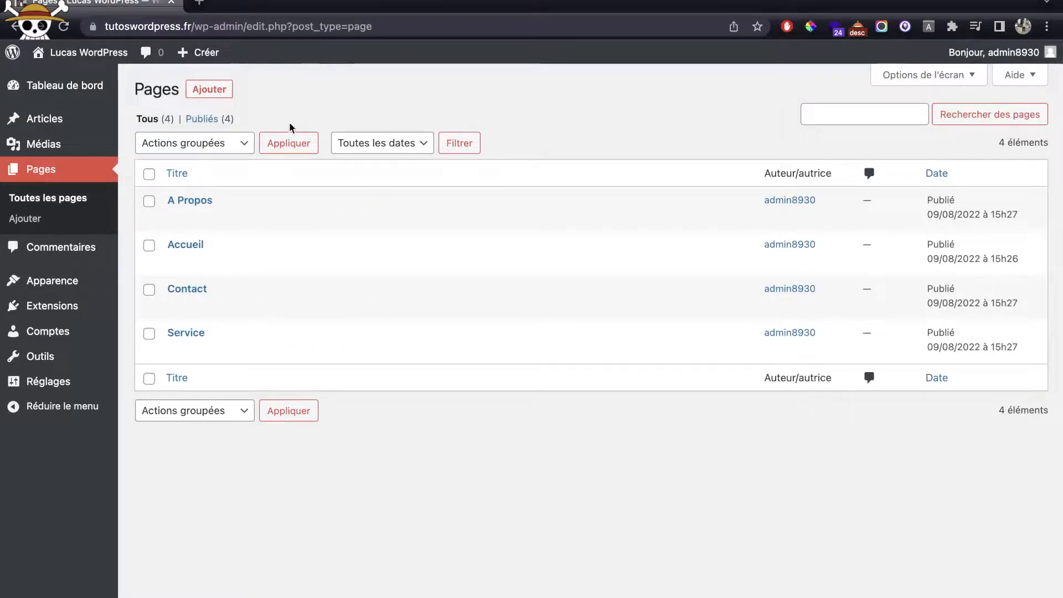
pyautogui.keyDown('super'); pyautogui.click(90, 55); pyautogui.keyUp('super')
pyautogui.click(233, 7)
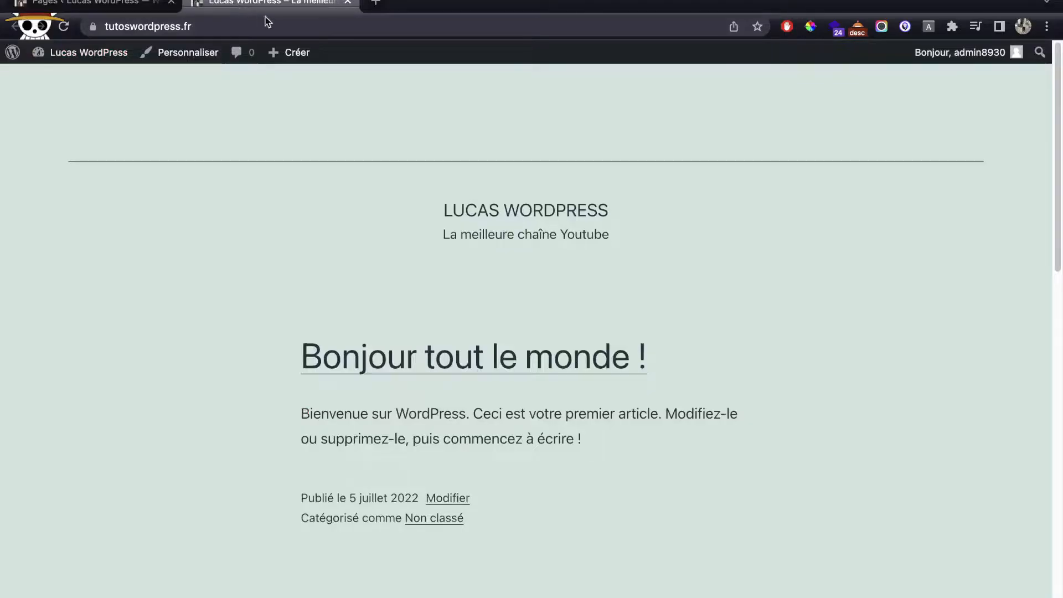
pyautogui.scroll(-10, 477, 187)
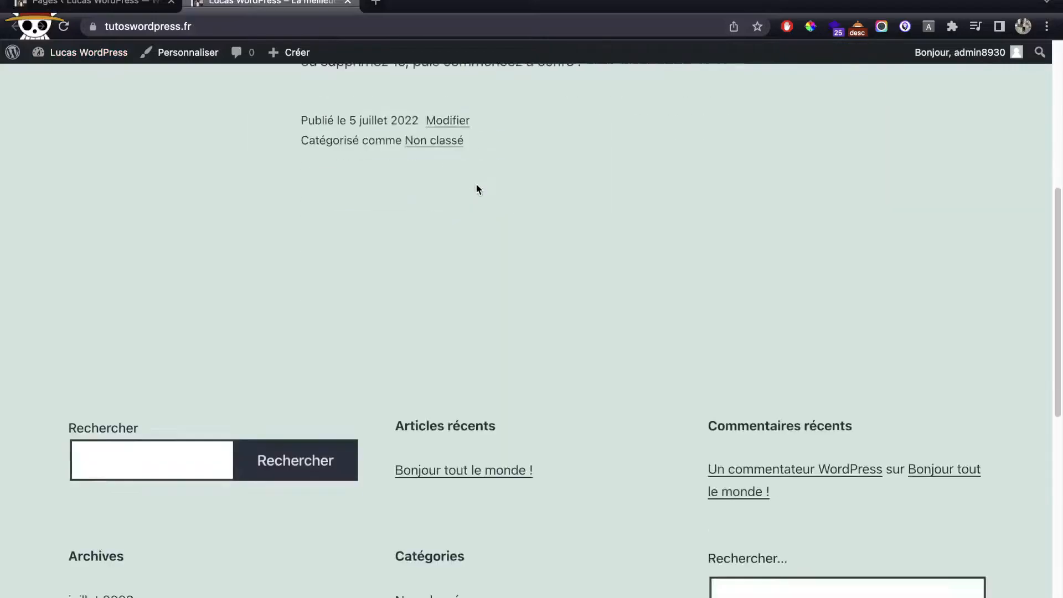
pyautogui.scroll(-9, 478, 189)
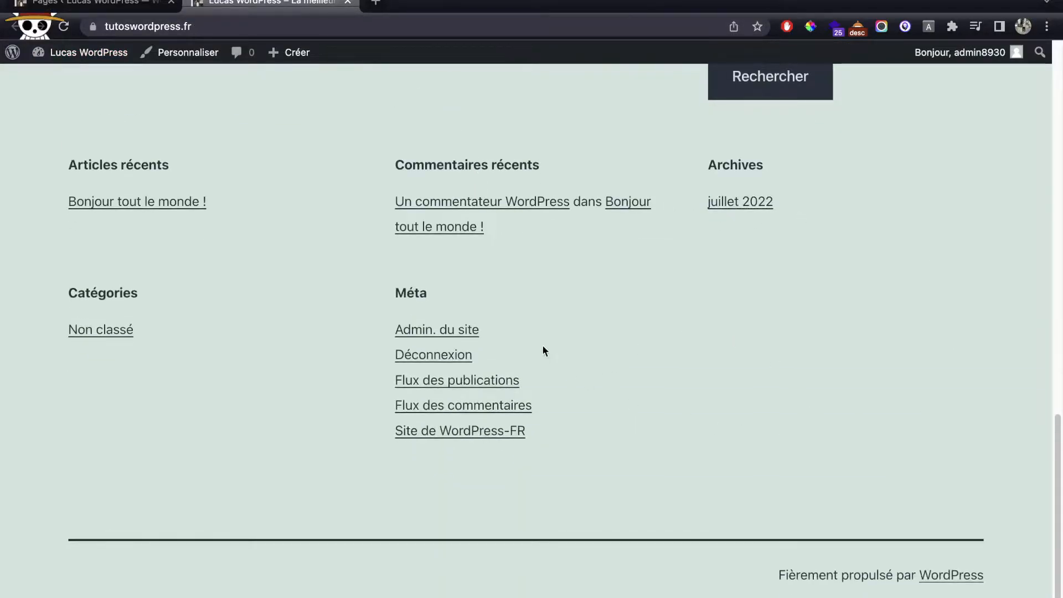
pyautogui.scroll(18, 598, 331)
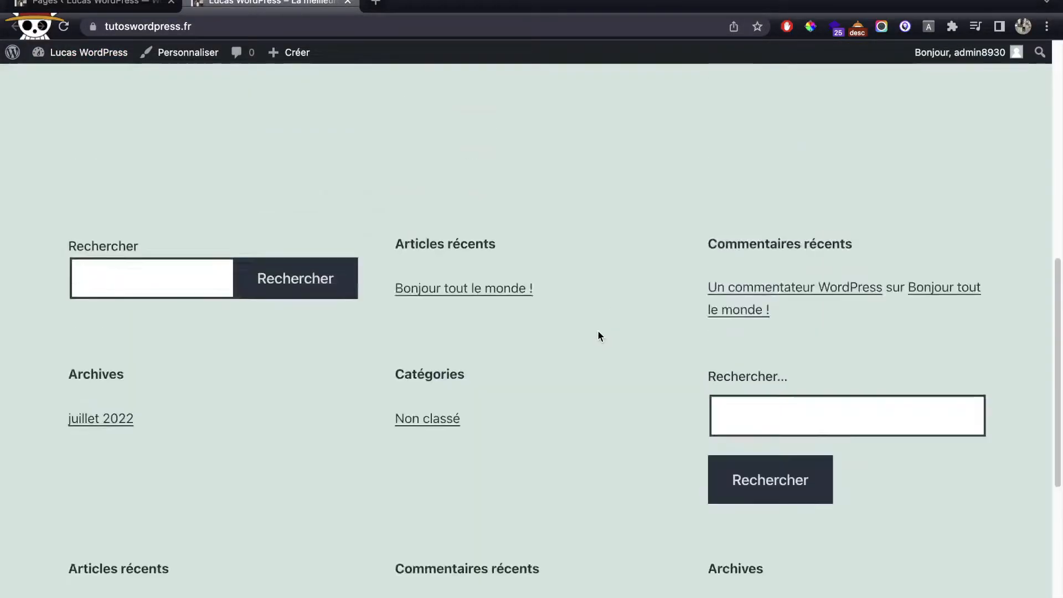
pyautogui.scroll(2, 599, 336)
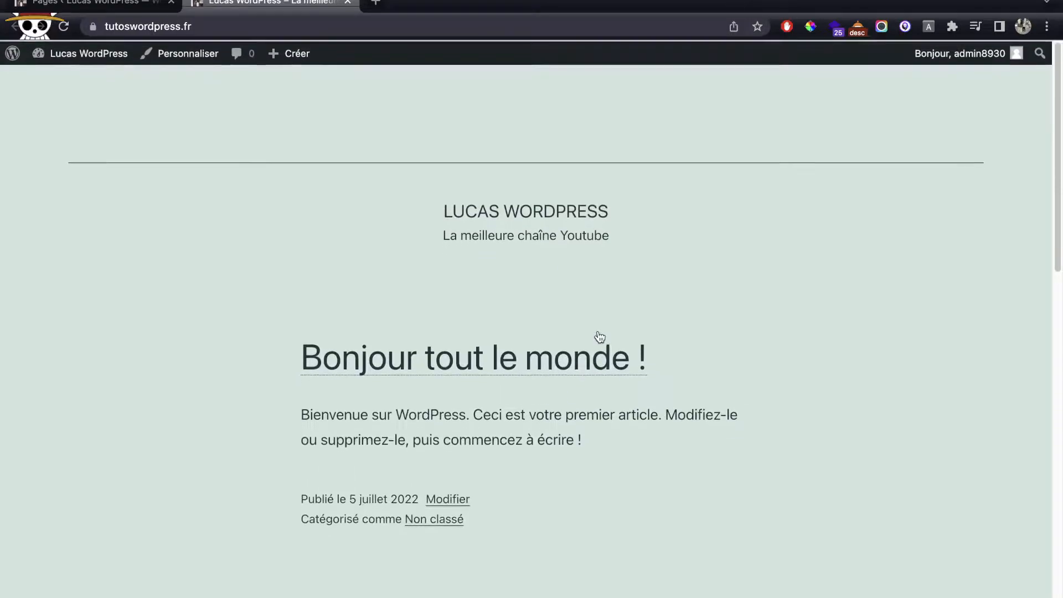
pyautogui.press('super+w')
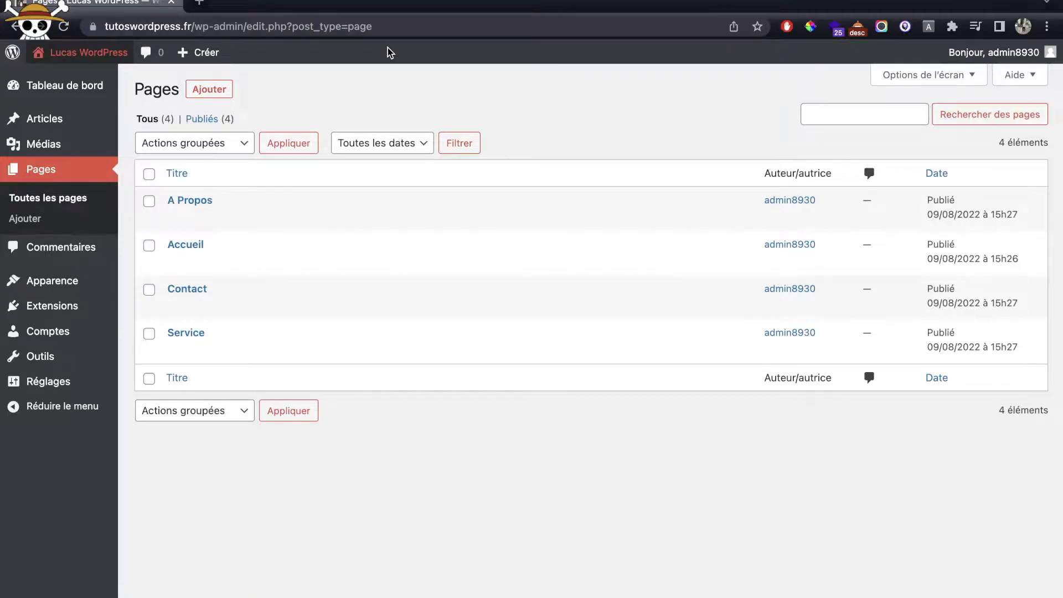
pyautogui.moveTo(59, 275)
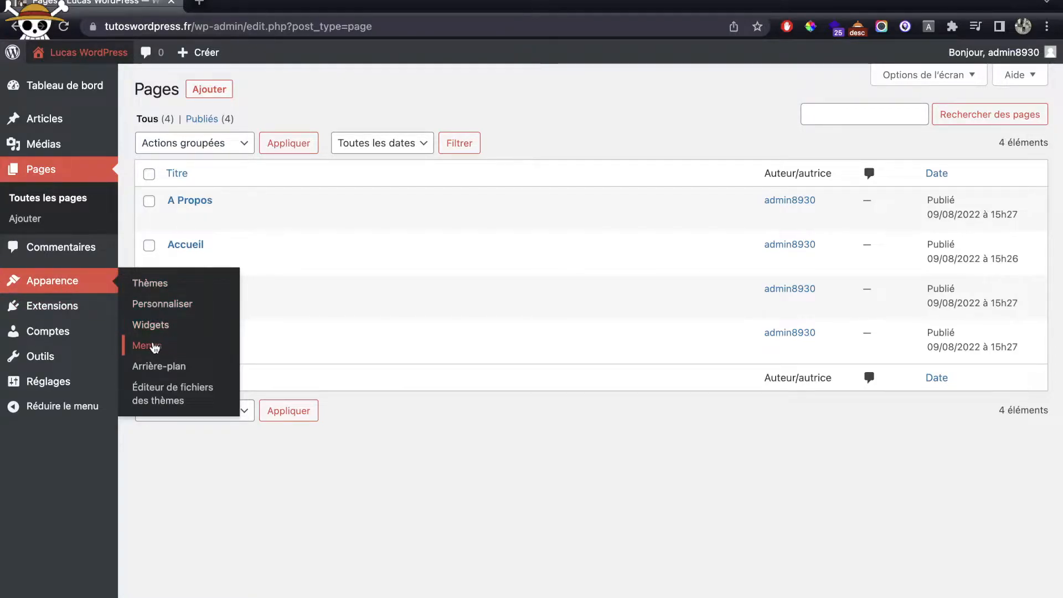
# Step: Rename the menu to Menu Principal, assign it to the main menu location, and save
pyautogui.click(160, 347)
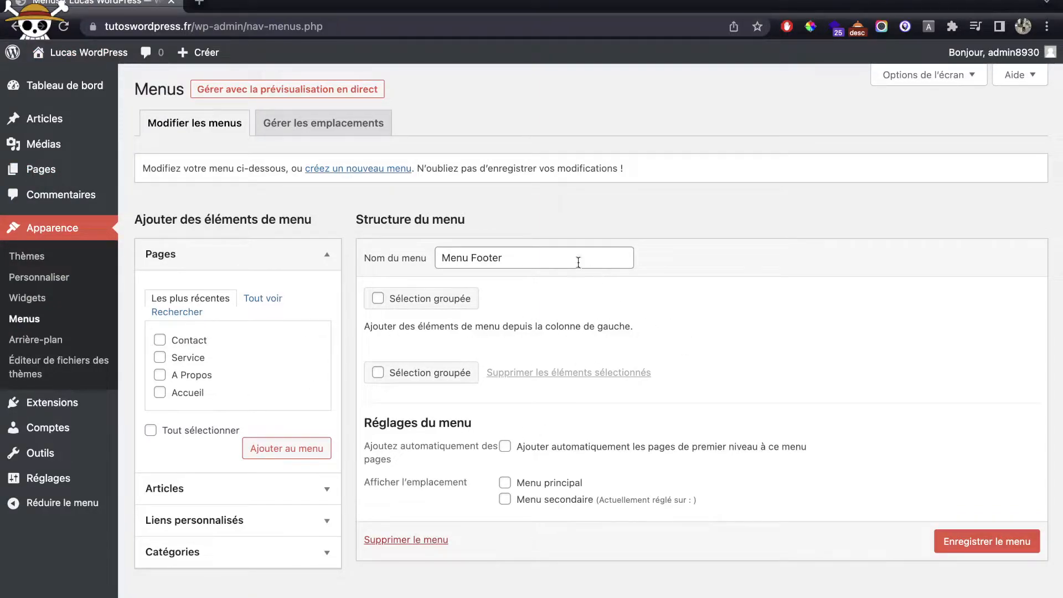
pyautogui.doubleClick(496, 259)
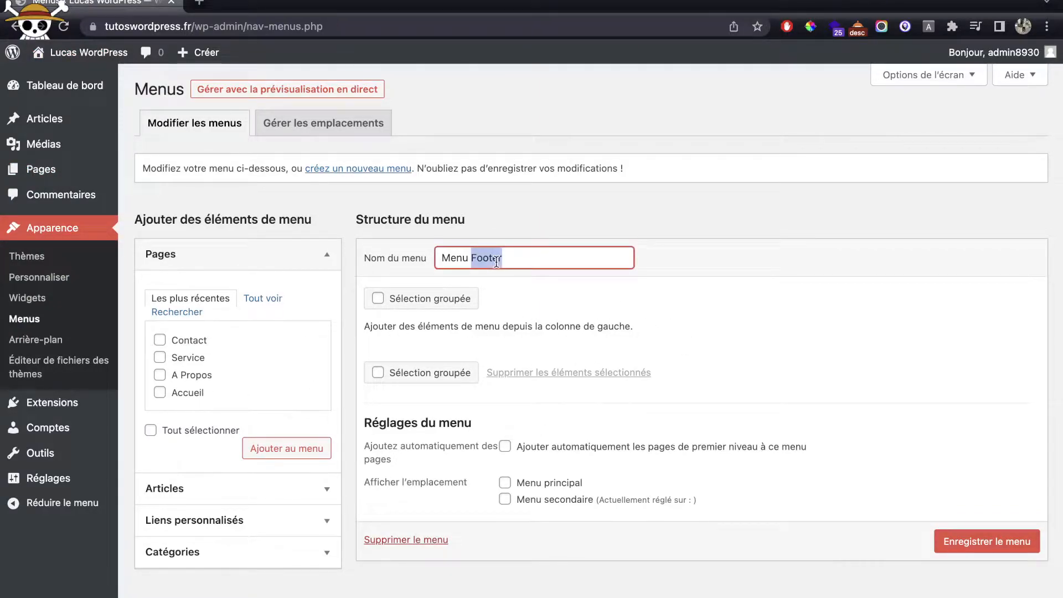
pyautogui.write('Pri')
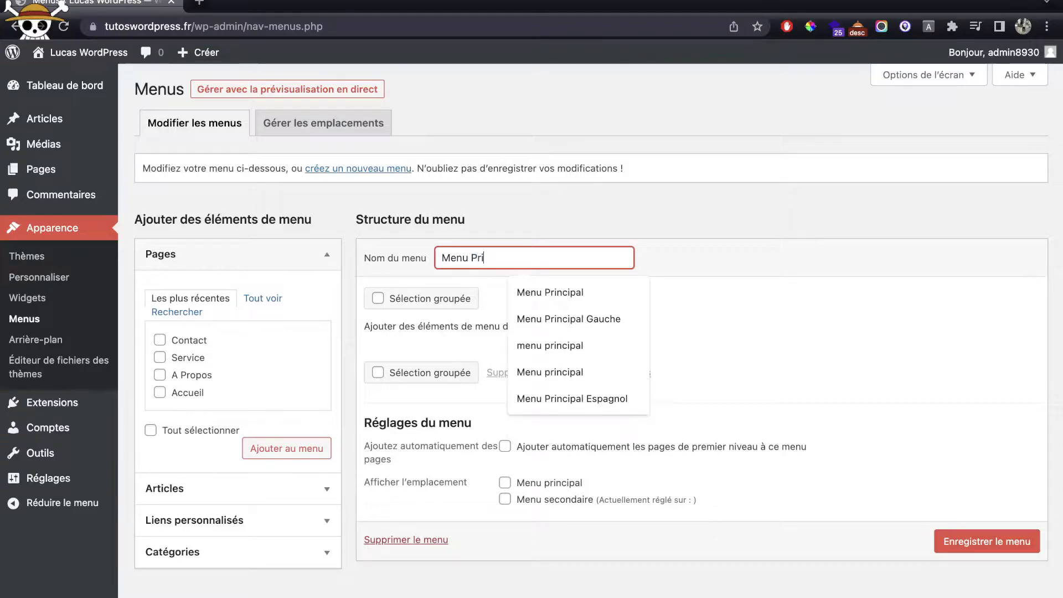
pyautogui.write('ncipal')
pyautogui.click(497, 245)
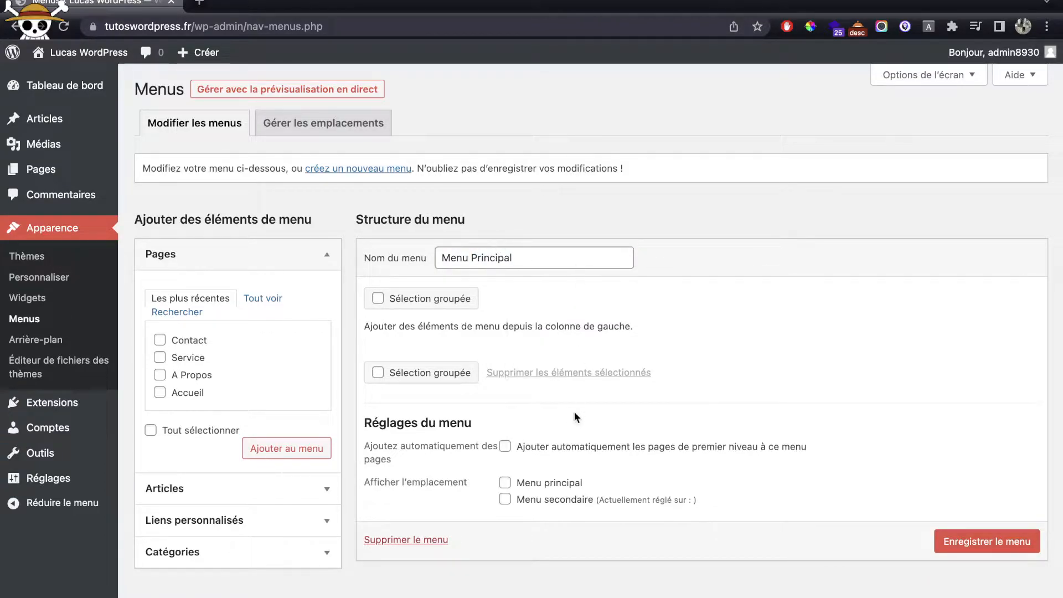
pyautogui.click(505, 483)
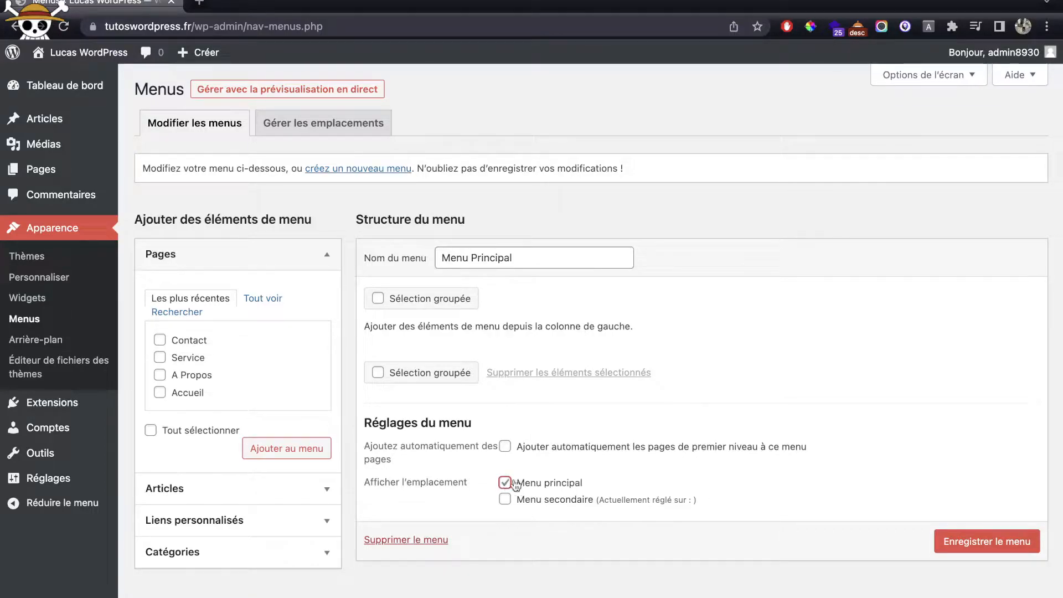
pyautogui.click(1005, 537)
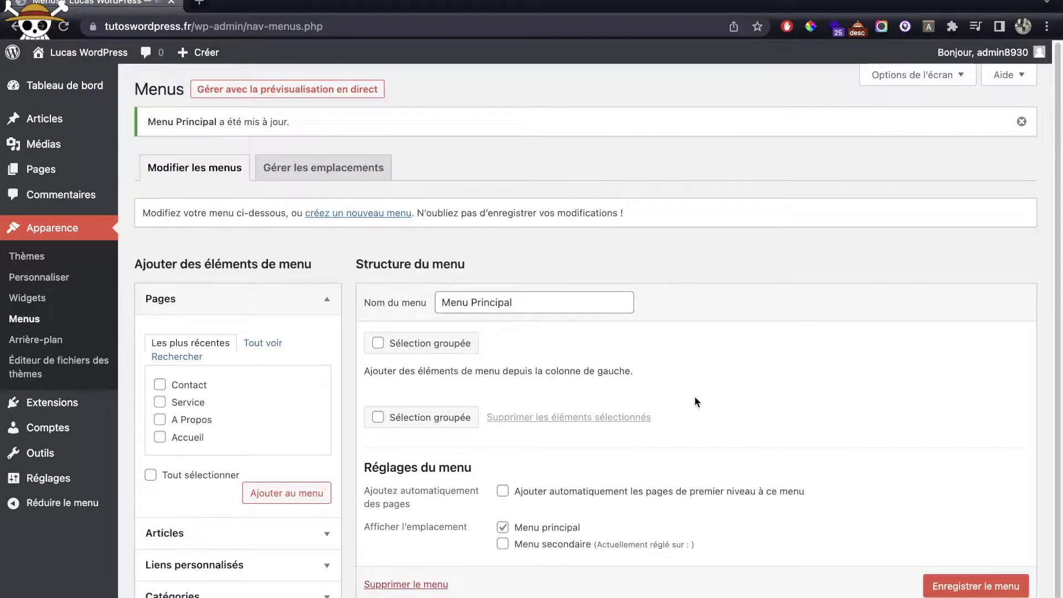
# Step: Add the Accueil, A Propos, Contact and Service pages, replacing the old Accueil link
pyautogui.click(263, 343)
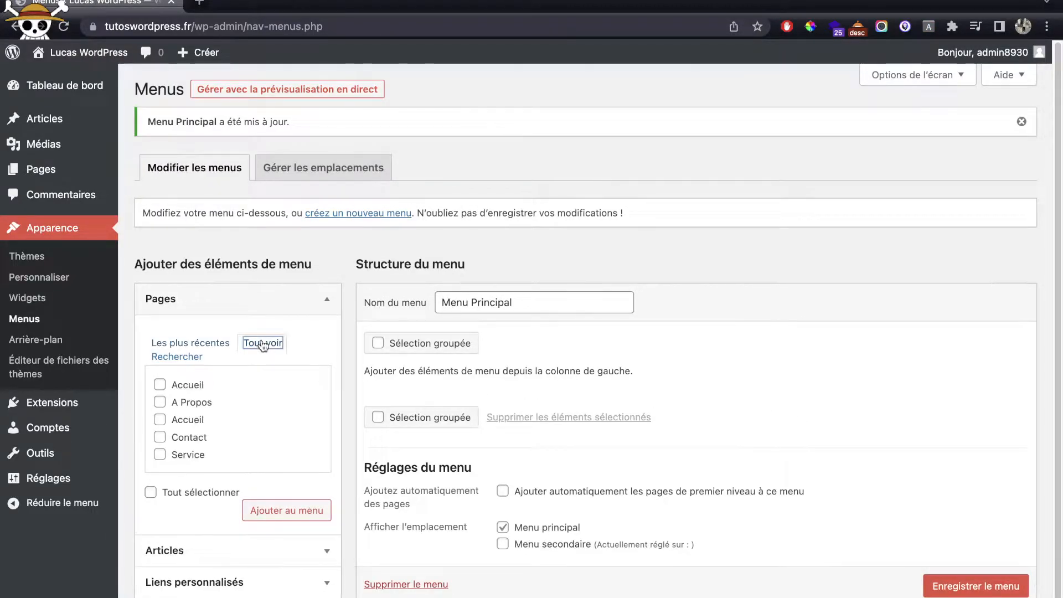
pyautogui.click(176, 385)
pyautogui.click(176, 402)
pyautogui.click(202, 438)
pyautogui.click(182, 454)
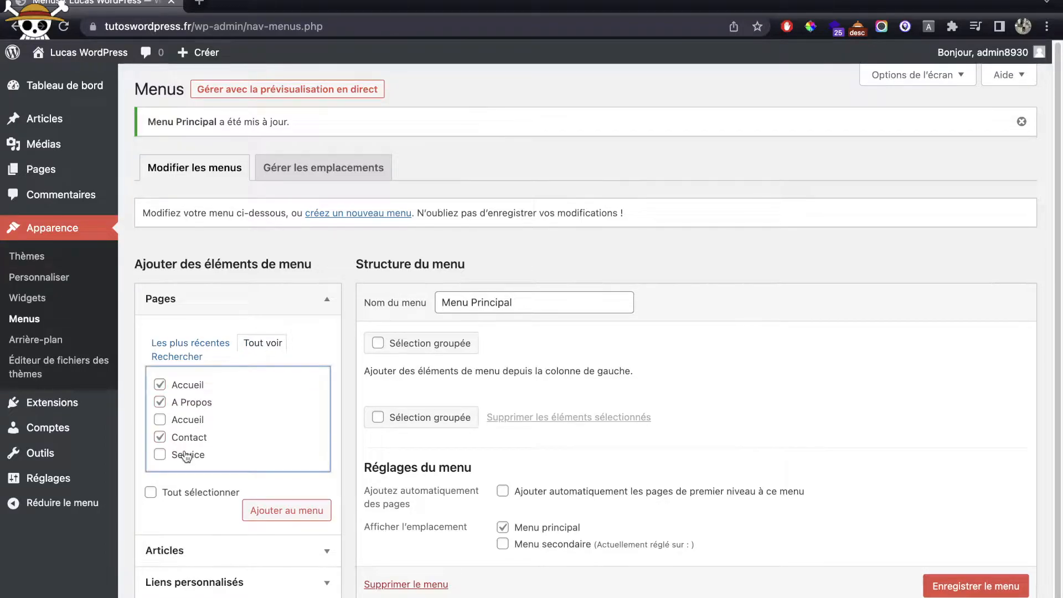
pyautogui.click(291, 510)
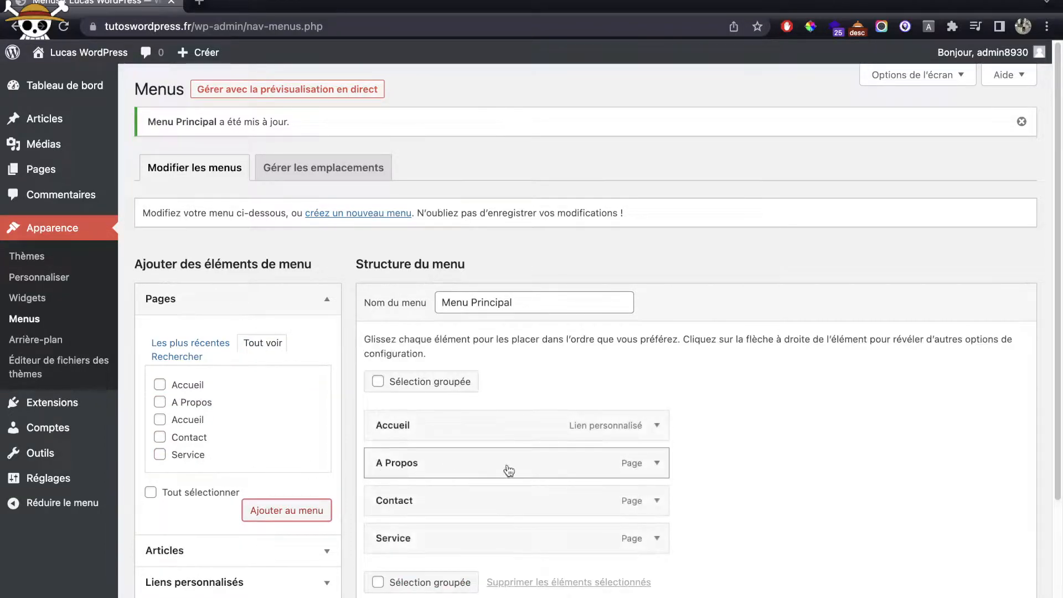
pyautogui.scroll(-1, 663, 418)
pyautogui.click(657, 408)
pyautogui.click(394, 555)
pyautogui.click(185, 409)
pyautogui.click(286, 499)
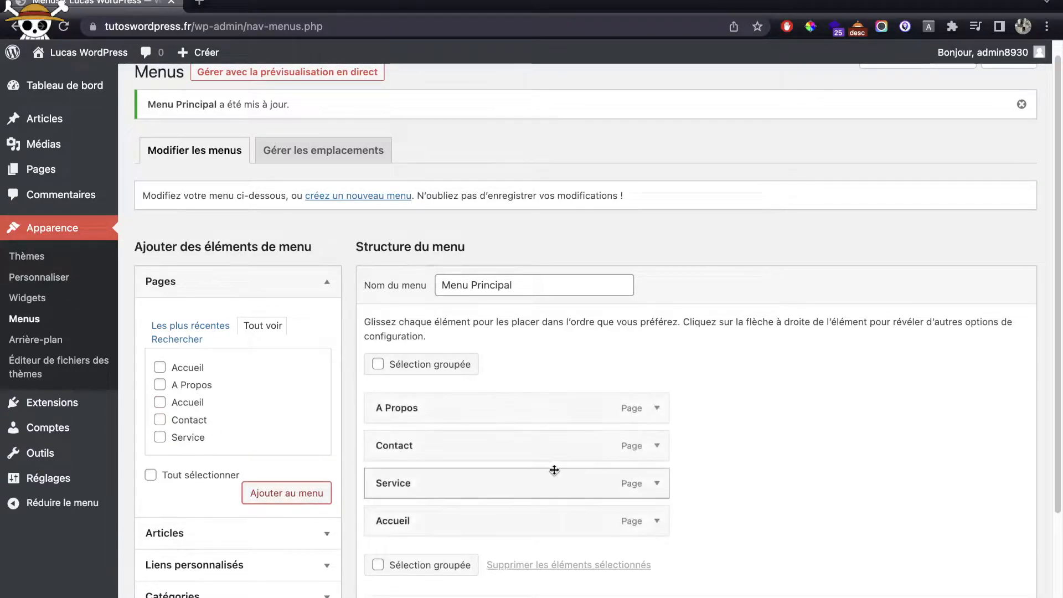
# Step: Order the items Accueil, A Propos, Service, Contact and save the menu
pyautogui.scroll(-1, 532, 476)
pyautogui.moveTo(501, 513); pyautogui.dragTo(496, 391)
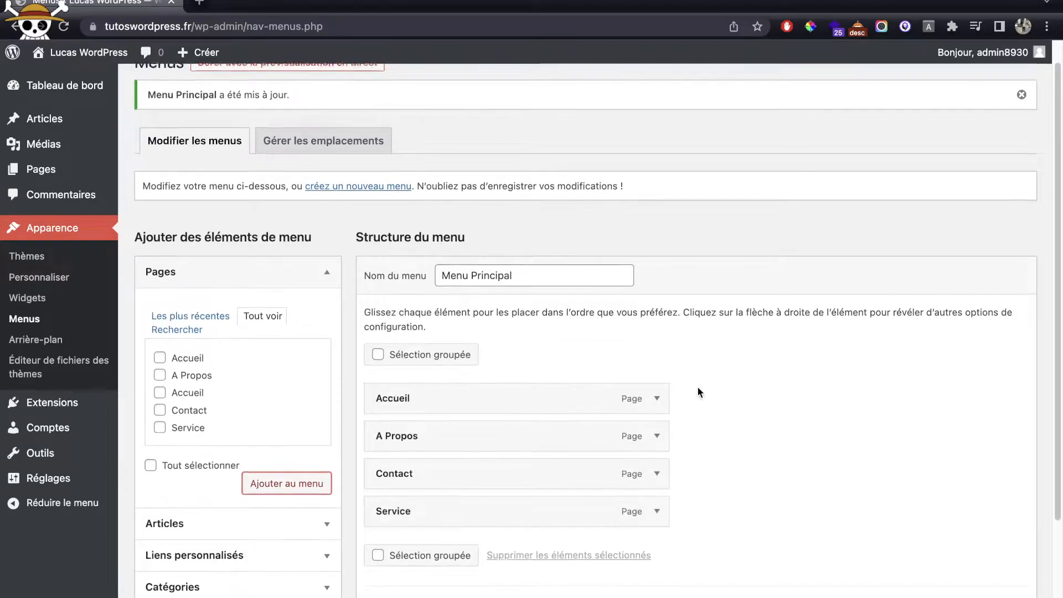
pyautogui.scroll(-5, 698, 392)
pyautogui.moveTo(405, 310); pyautogui.dragTo(408, 357)
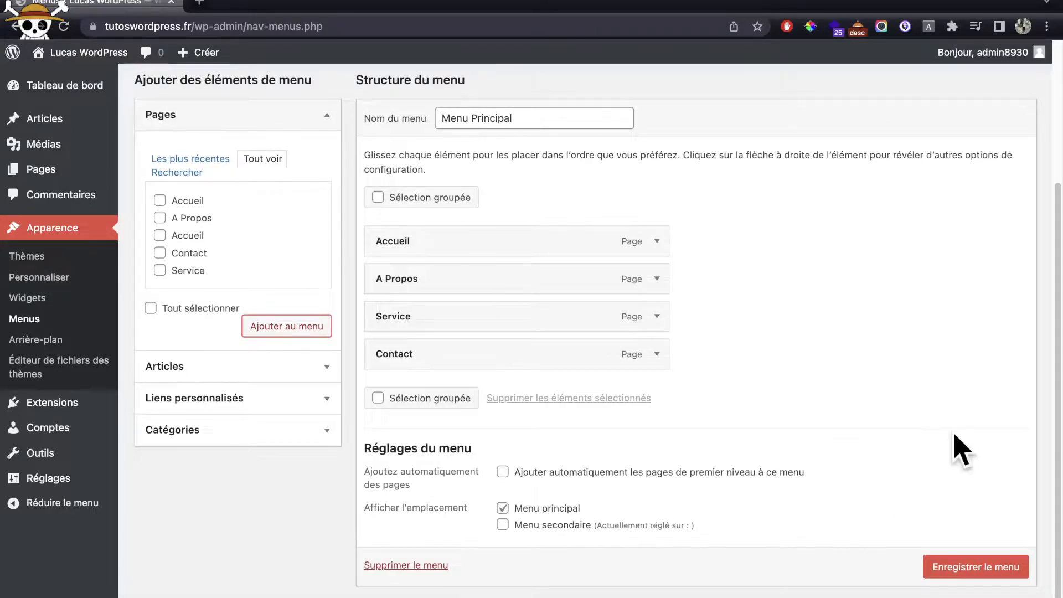
pyautogui.click(996, 571)
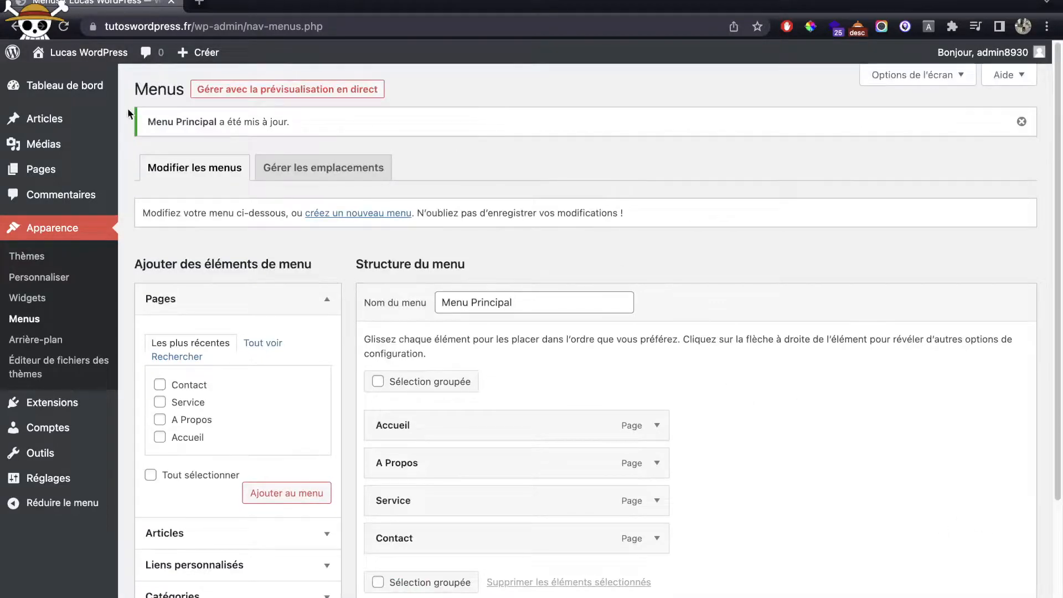
# Step: Check the new menu in the public site header
pyautogui.moveTo(82, 60)
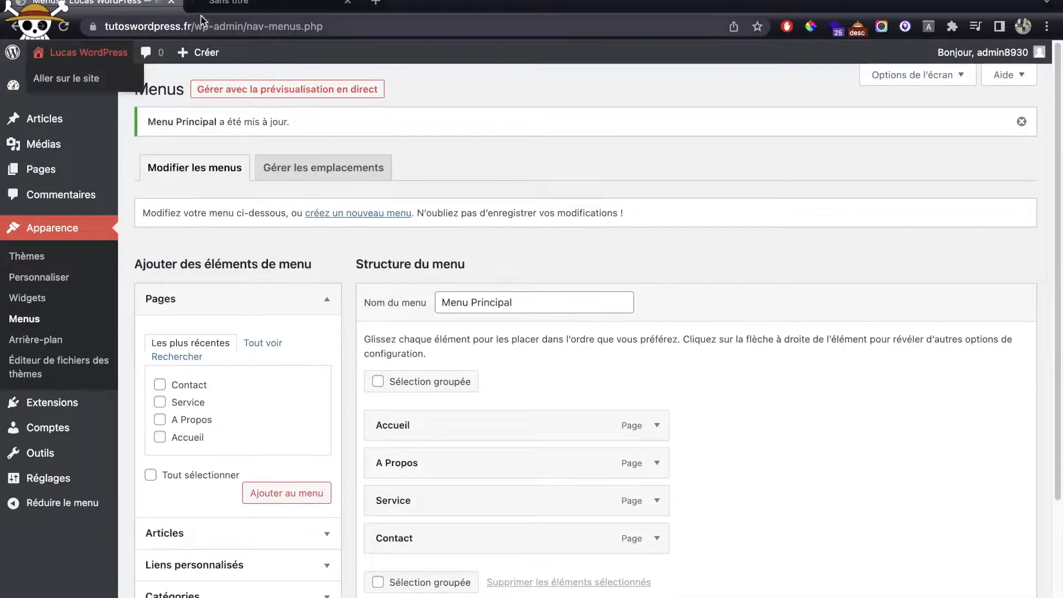
pyautogui.click(217, 5)
pyautogui.moveTo(723, 220); pyautogui.dragTo(814, 221)
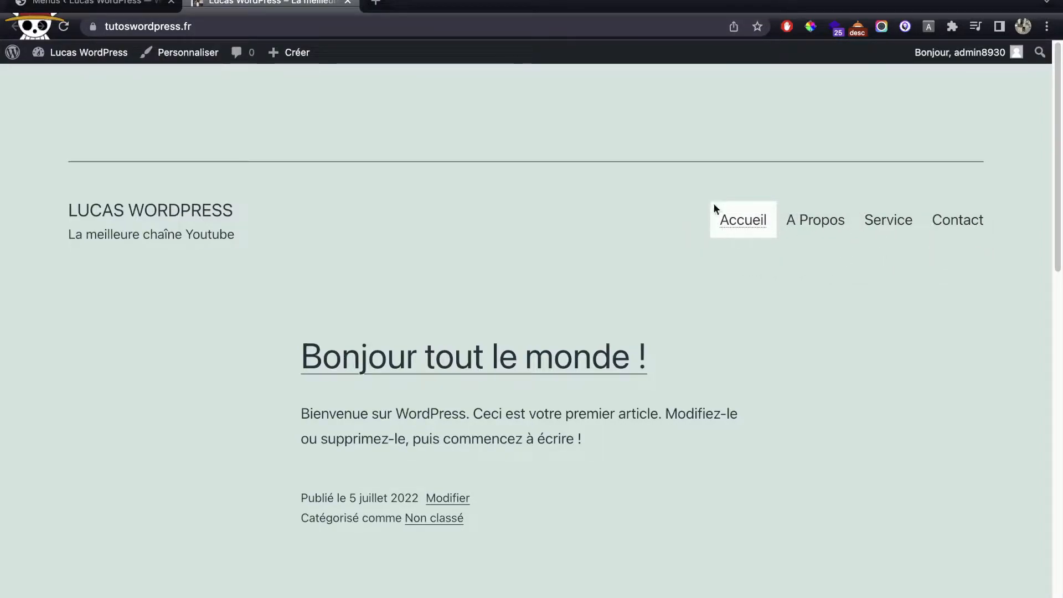
pyautogui.middleClick(277, 3)
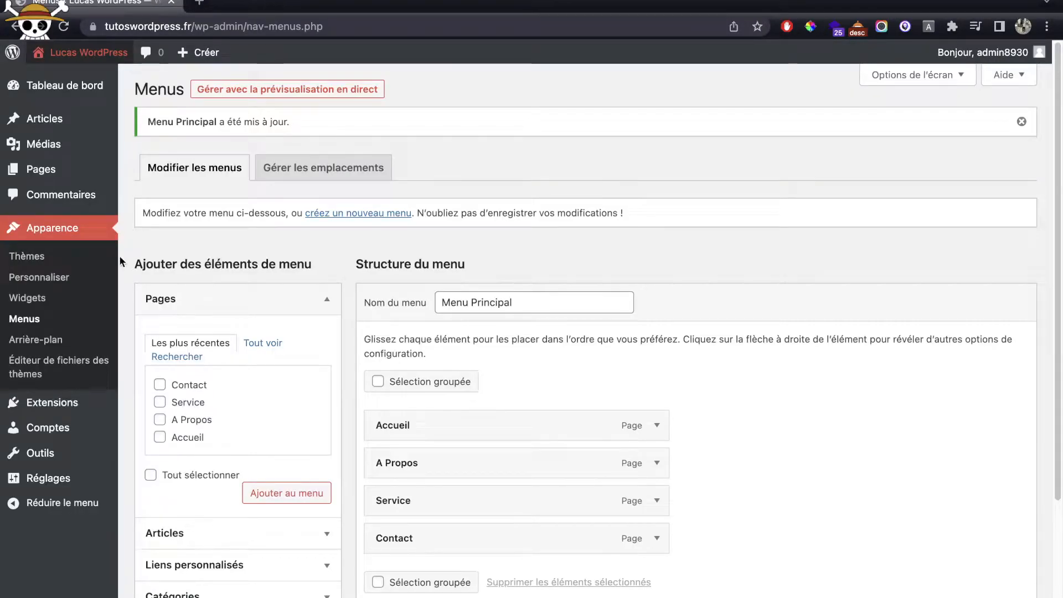
# Step: In Réglages > Lecture, set a static front page to Accueil and save
pyautogui.moveTo(77, 479)
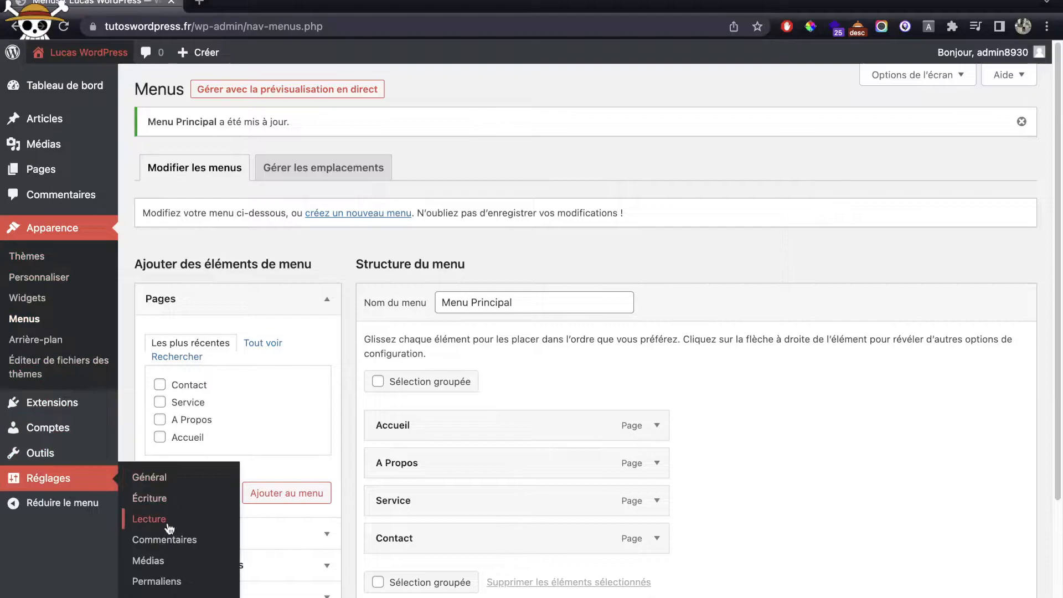
pyautogui.click(149, 519)
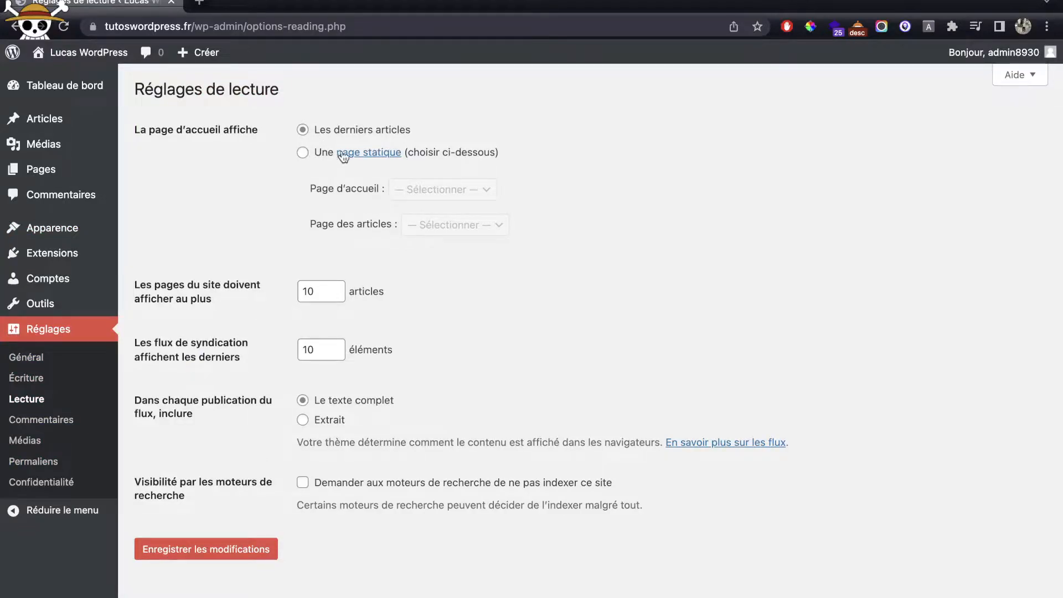
pyautogui.click(311, 153)
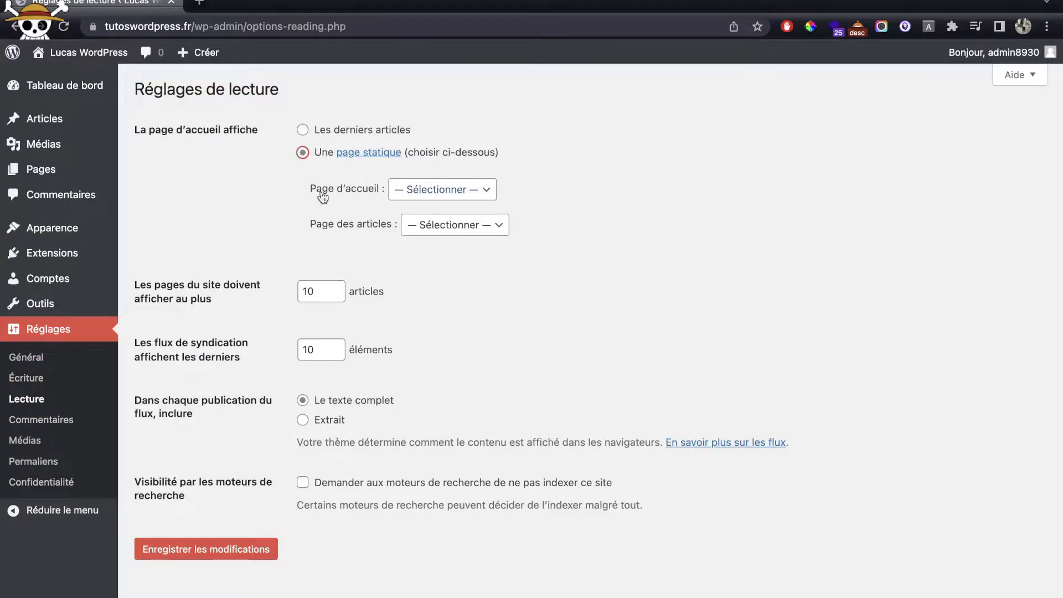
pyautogui.click(442, 190)
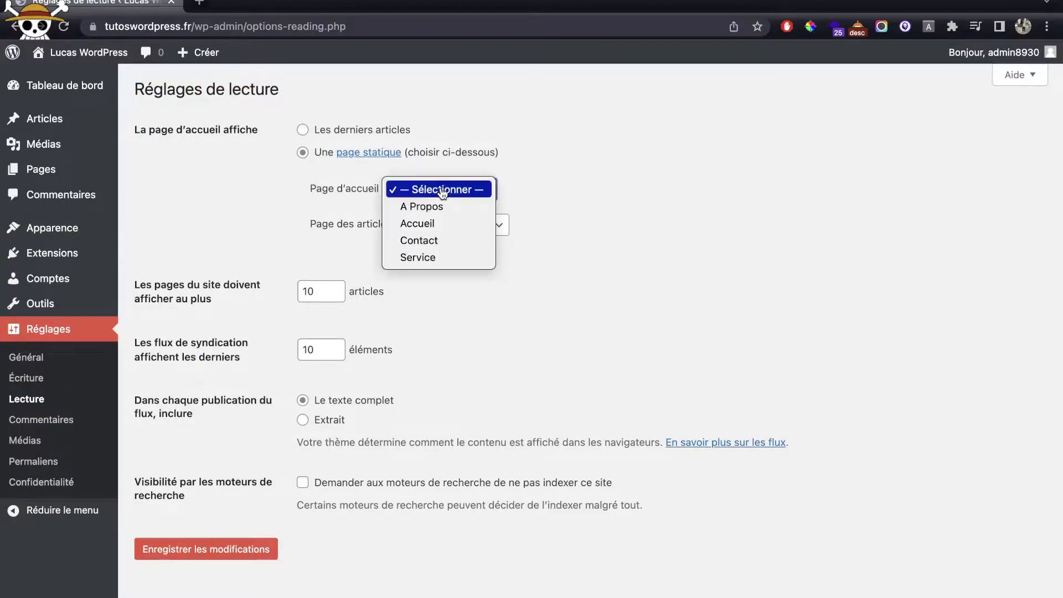
pyautogui.click(438, 224)
pyautogui.click(251, 546)
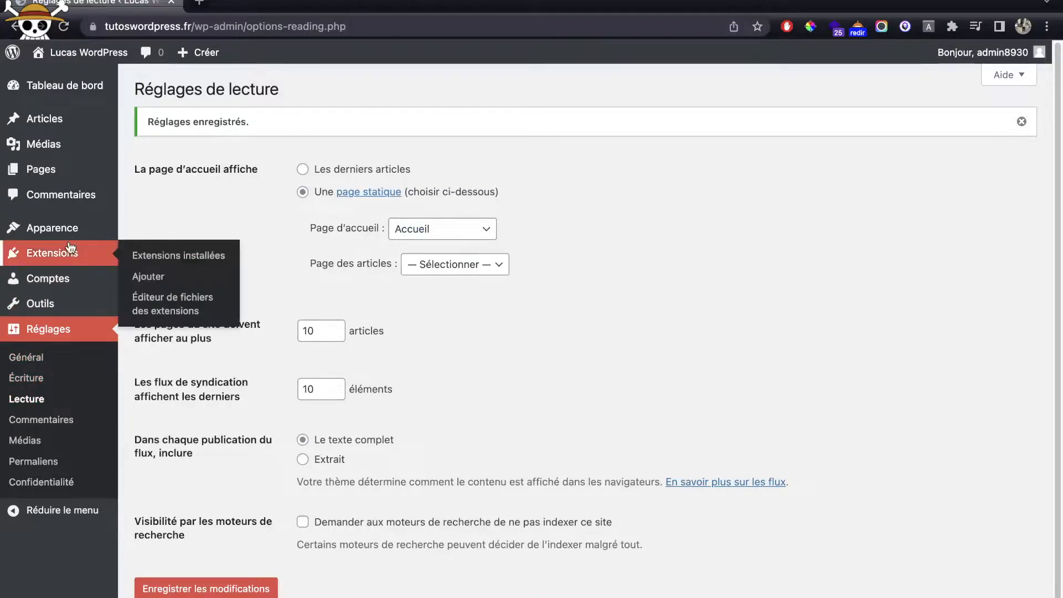
# Step: View the public site to confirm it opens on the Accueil page
pyautogui.keyDown('super'); pyautogui.click(78, 59); pyautogui.keyUp('super')
pyautogui.click(248, 7)
pyautogui.scroll(-5, 643, 390)
pyautogui.scroll(6, 643, 390)
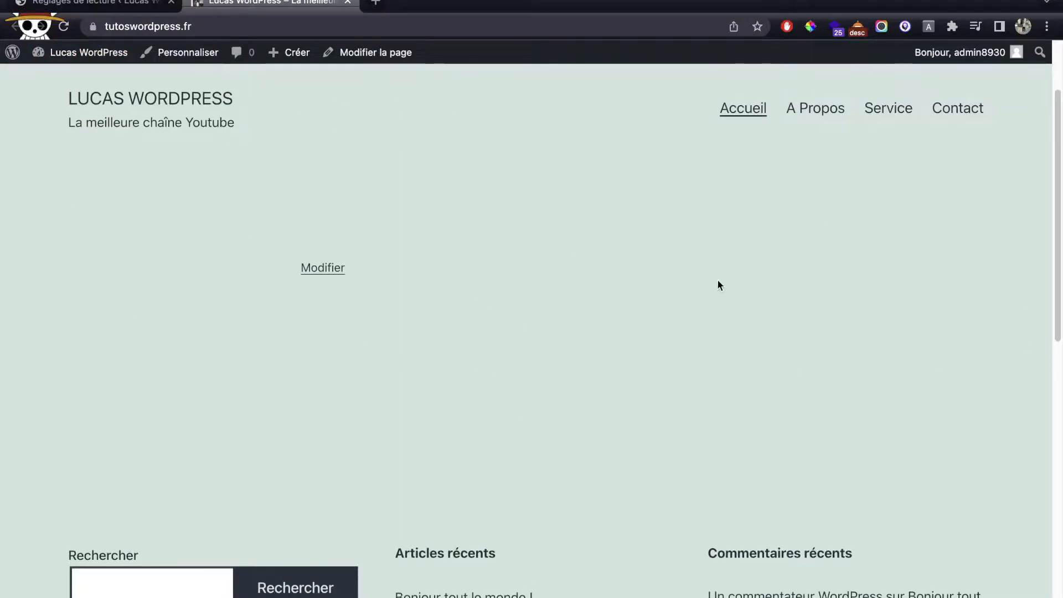
pyautogui.middleClick(263, 3)
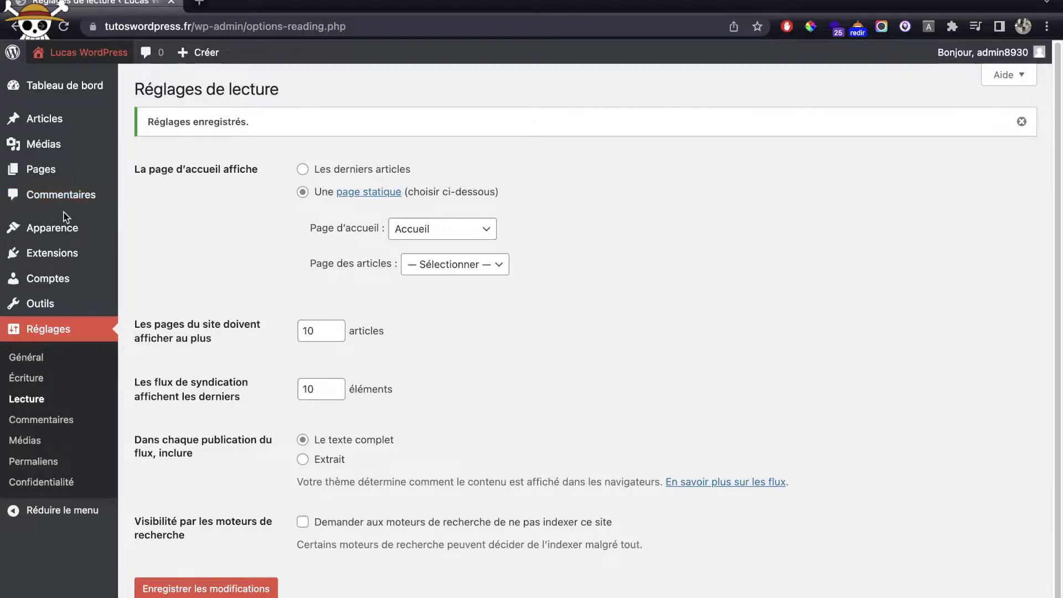
# Step: Install Astra from Apparence > Thèmes > Ajouter and activate it
pyautogui.moveTo(60, 237)
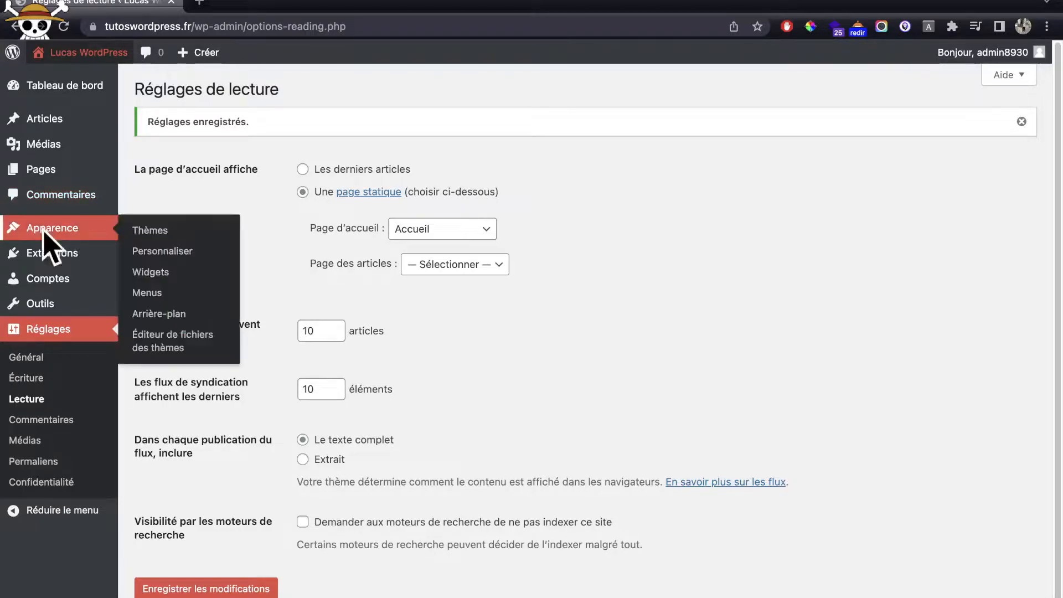
pyautogui.click(146, 233)
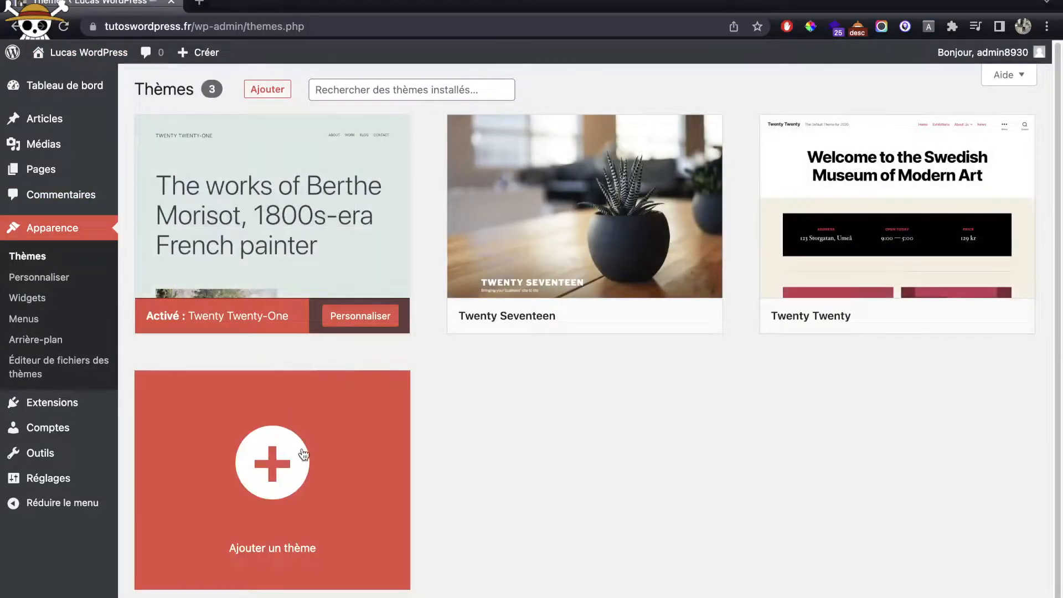
pyautogui.click(268, 89)
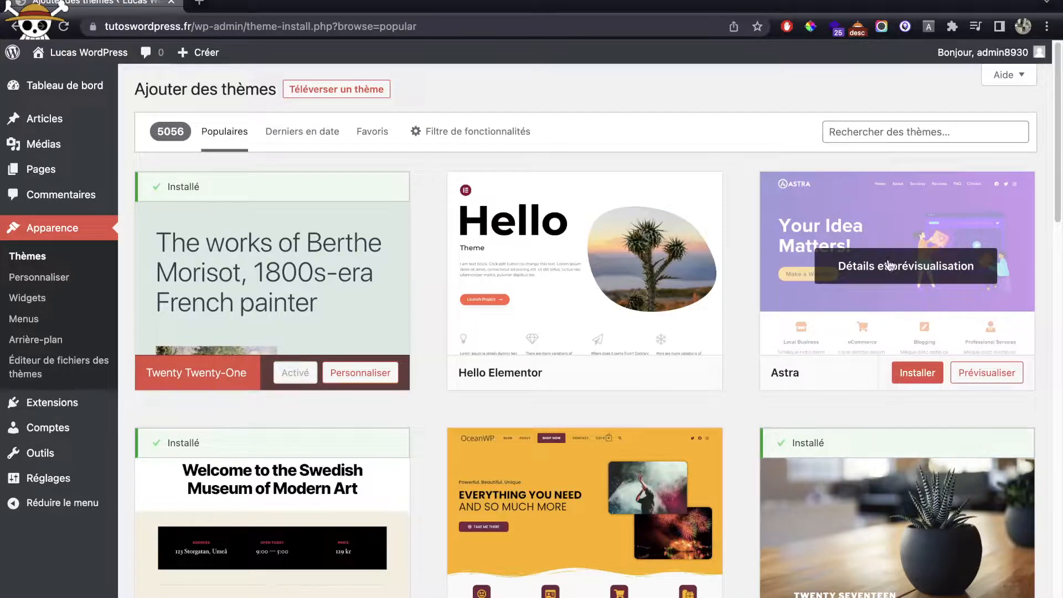
pyautogui.click(929, 378)
pyautogui.scroll(-5, 866, 248)
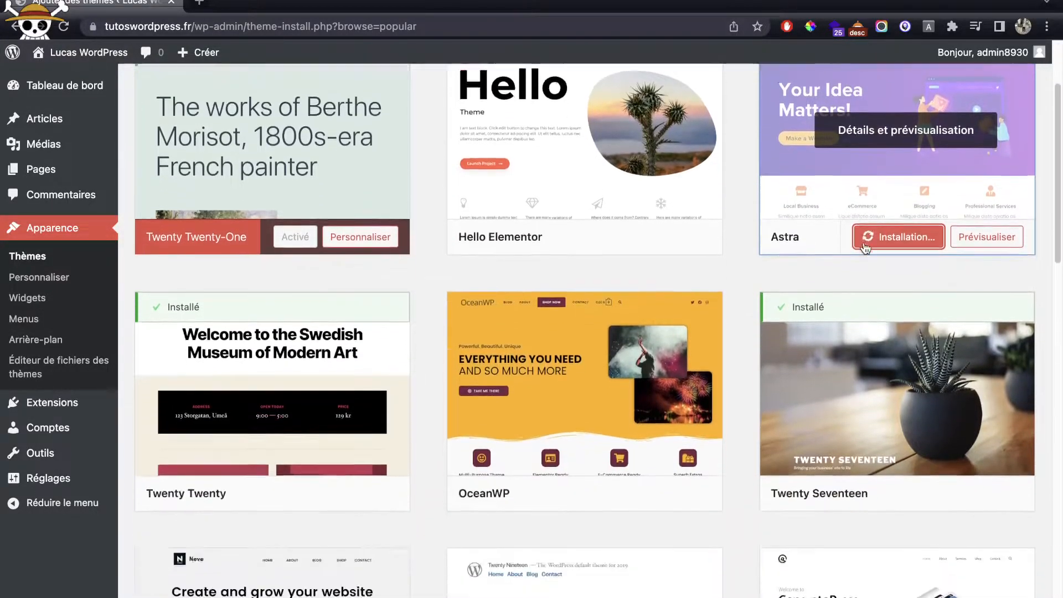
pyautogui.scroll(5, 867, 260)
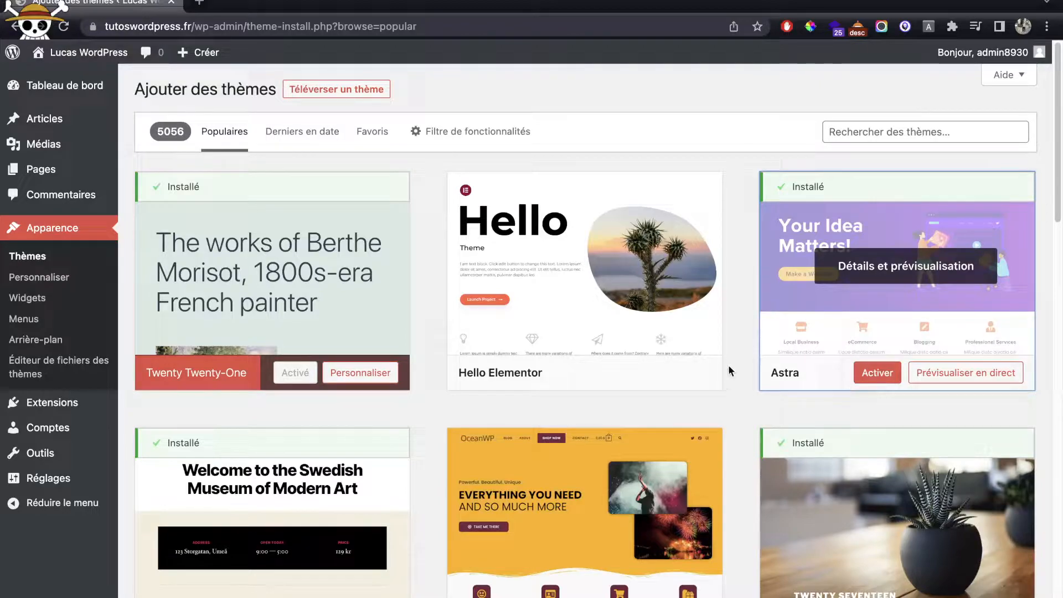
pyautogui.click(888, 375)
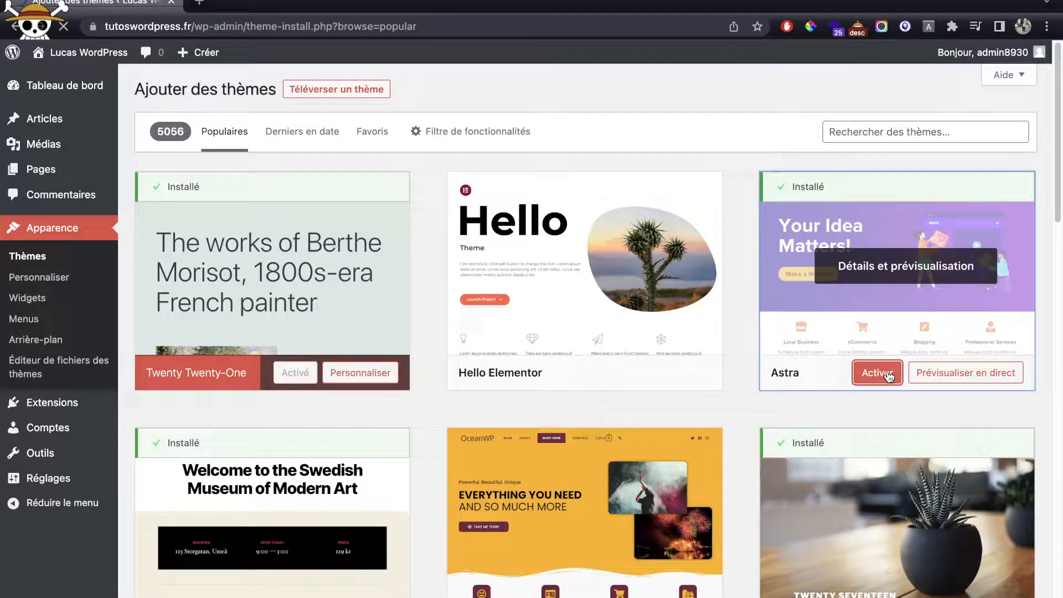
pyautogui.scroll(-2, 888, 376)
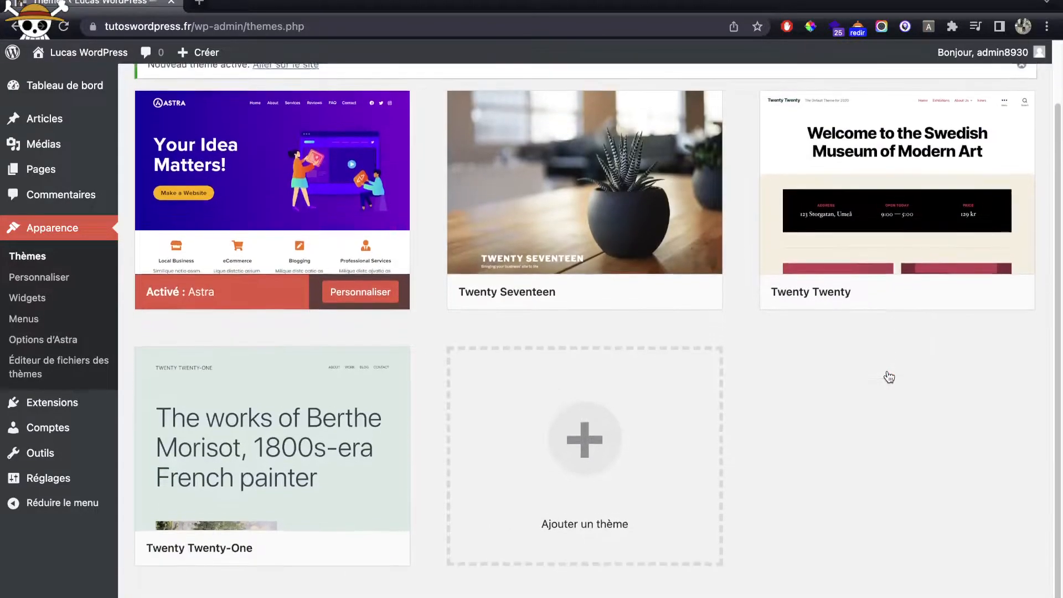
# Step: View the public site with the Astra theme applied
pyautogui.keyDown('super'); pyautogui.click(67, 58); pyautogui.keyUp('super')
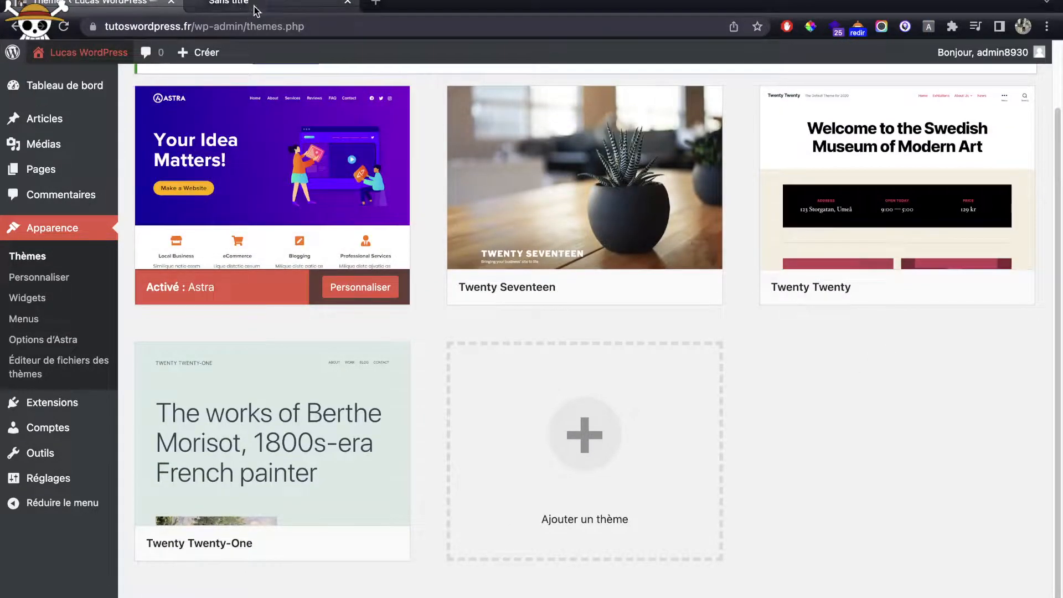
pyautogui.click(292, 6)
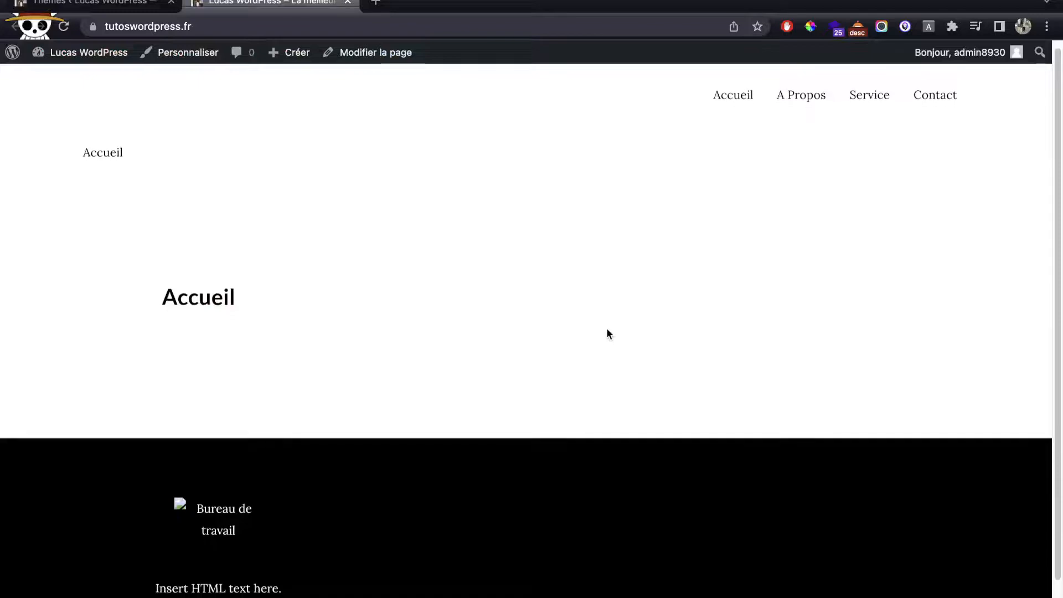
pyautogui.scroll(-2, 607, 332)
pyautogui.scroll(2, 607, 332)
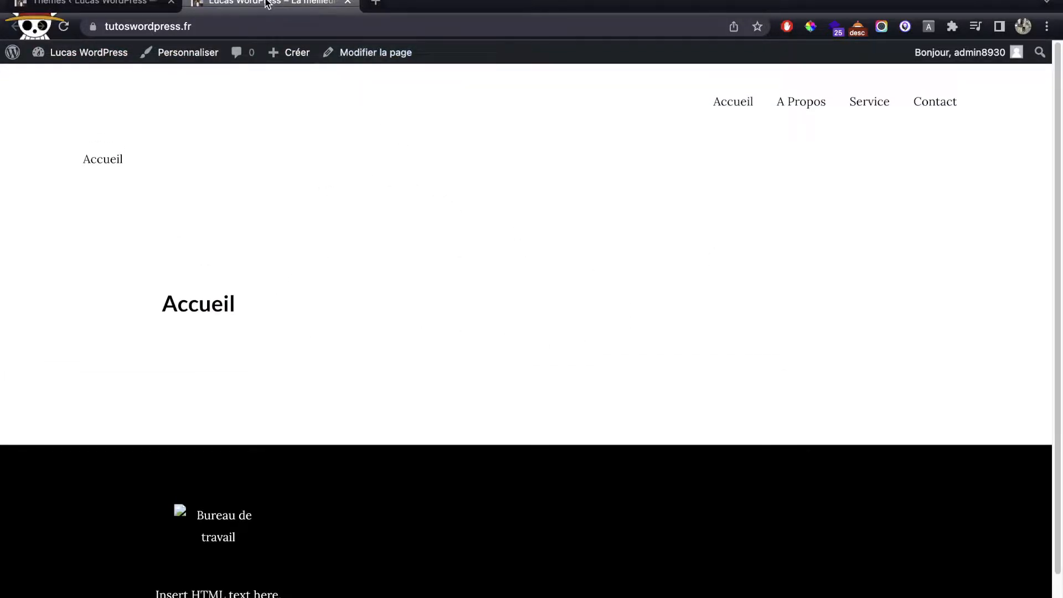
pyautogui.click(92, 3)
# Step: Delete the Twenty Seventeen, Twenty Twenty and Twenty Twenty-One themes
pyautogui.click(577, 177)
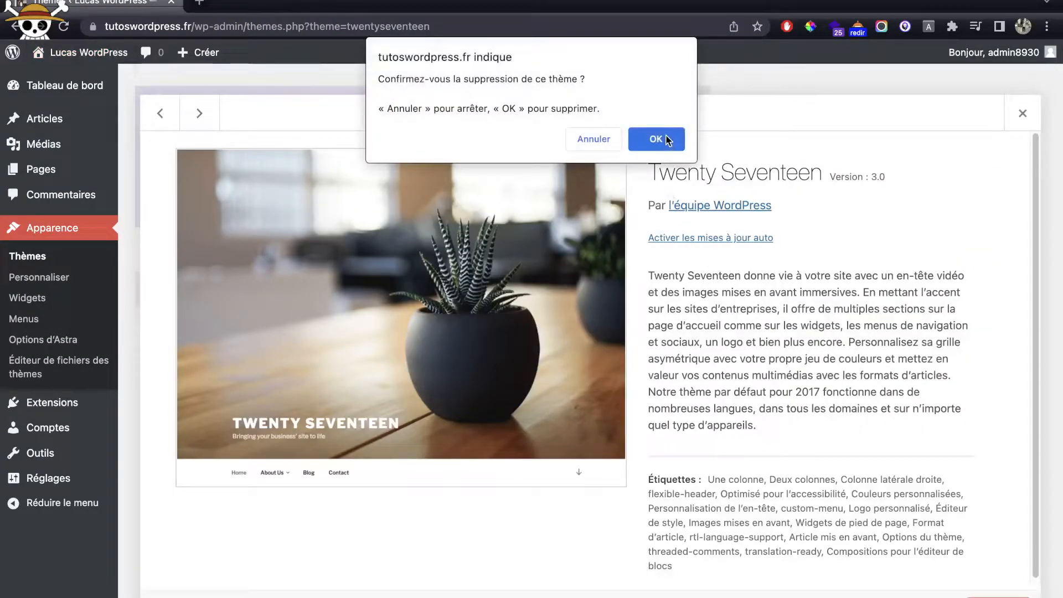
pyautogui.click(671, 139)
pyautogui.click(641, 263)
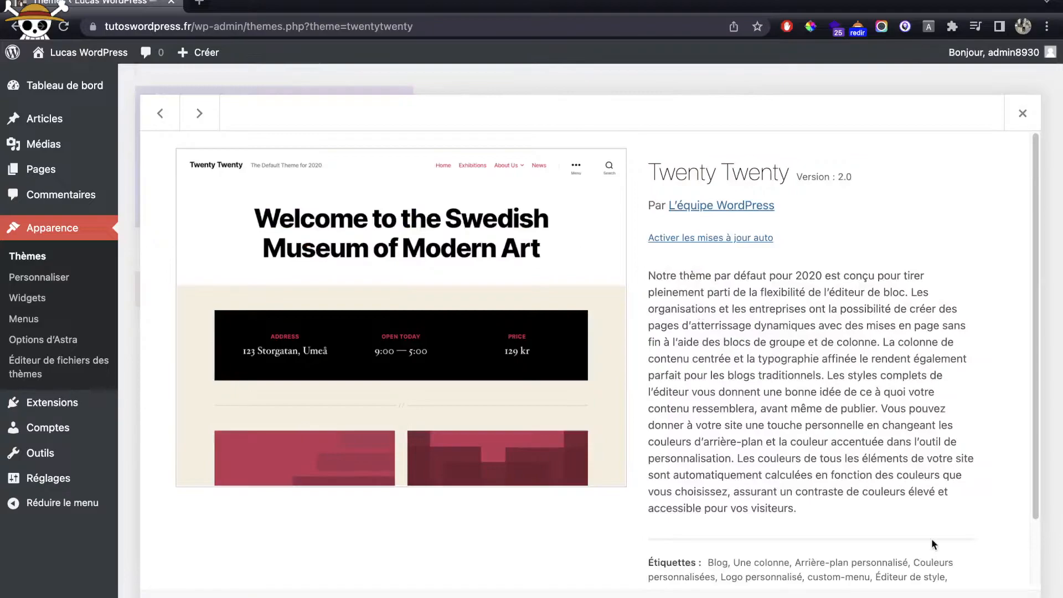
pyautogui.click(1003, 595)
pyautogui.click(659, 135)
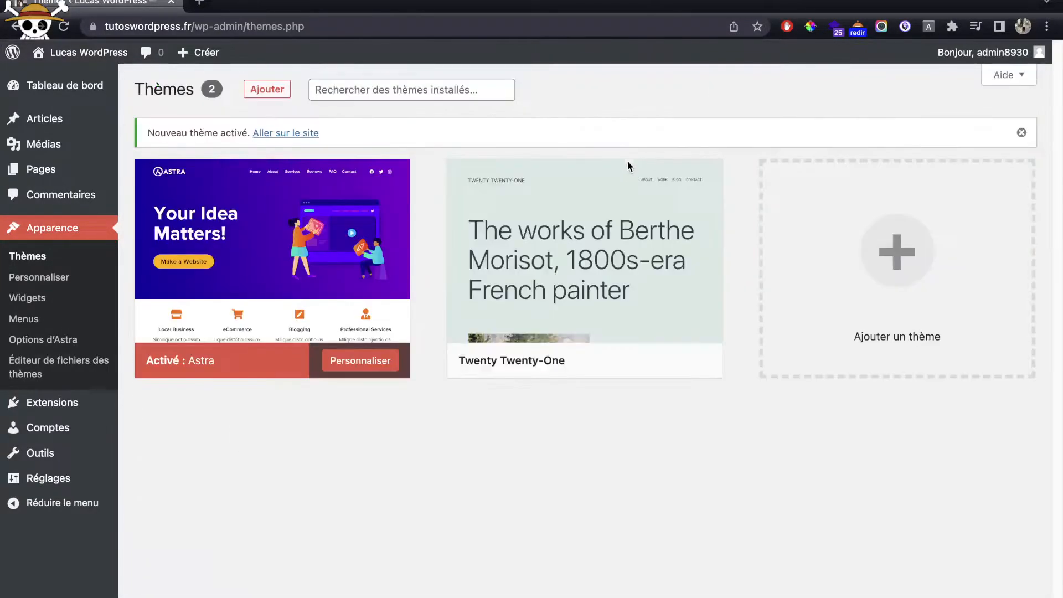
pyautogui.click(628, 165)
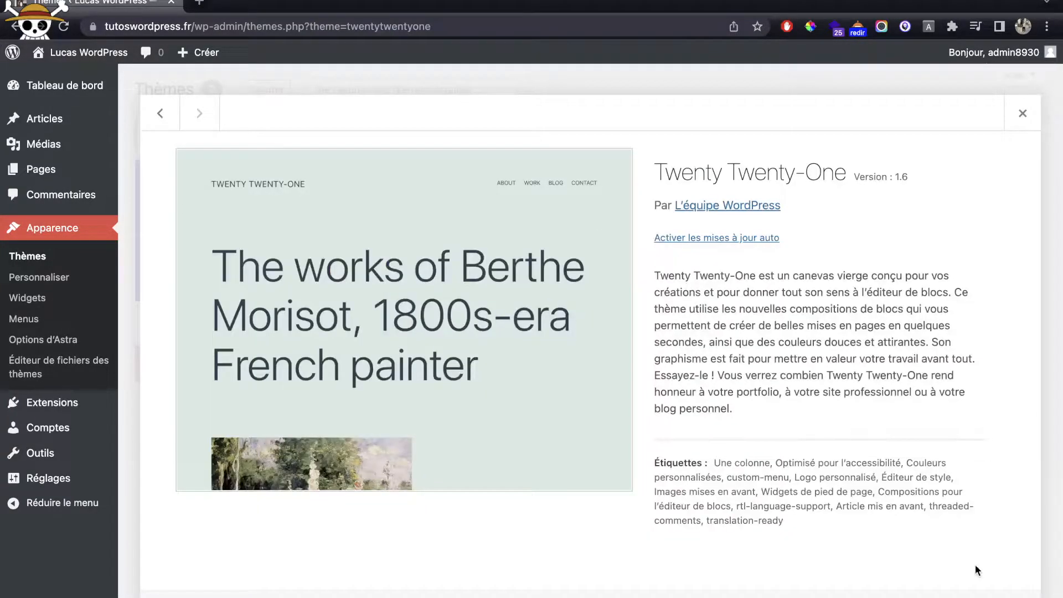
pyautogui.click(1003, 595)
pyautogui.click(647, 138)
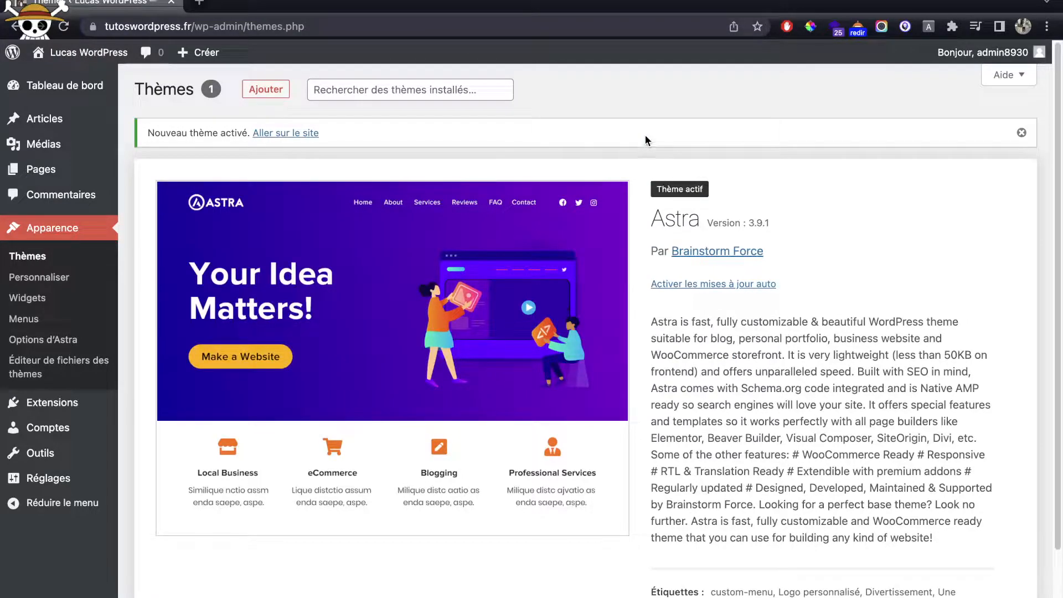
pyautogui.click(200, 3)
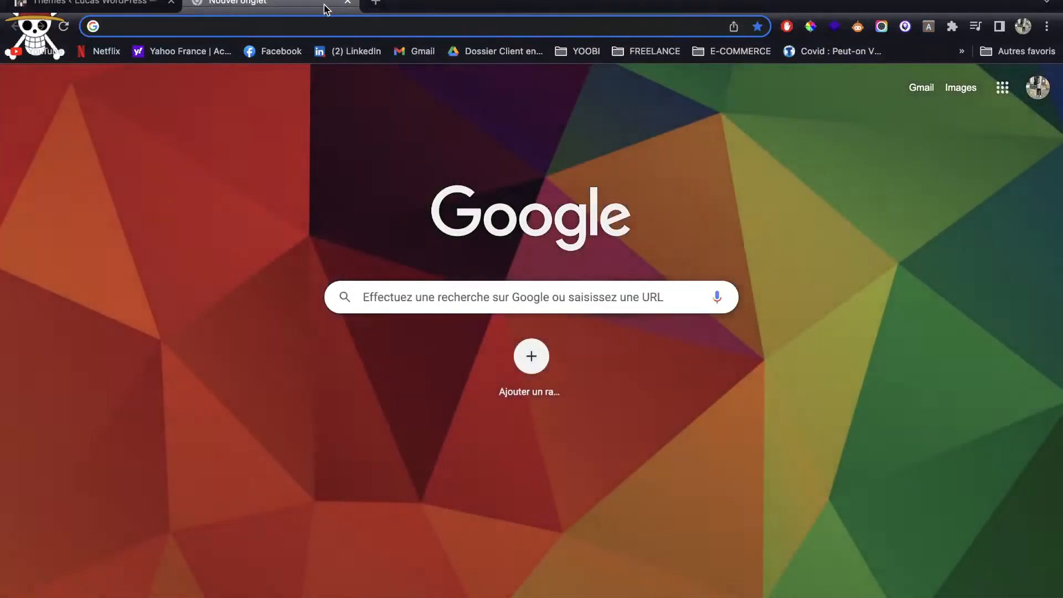
pyautogui.write('astra child gener')
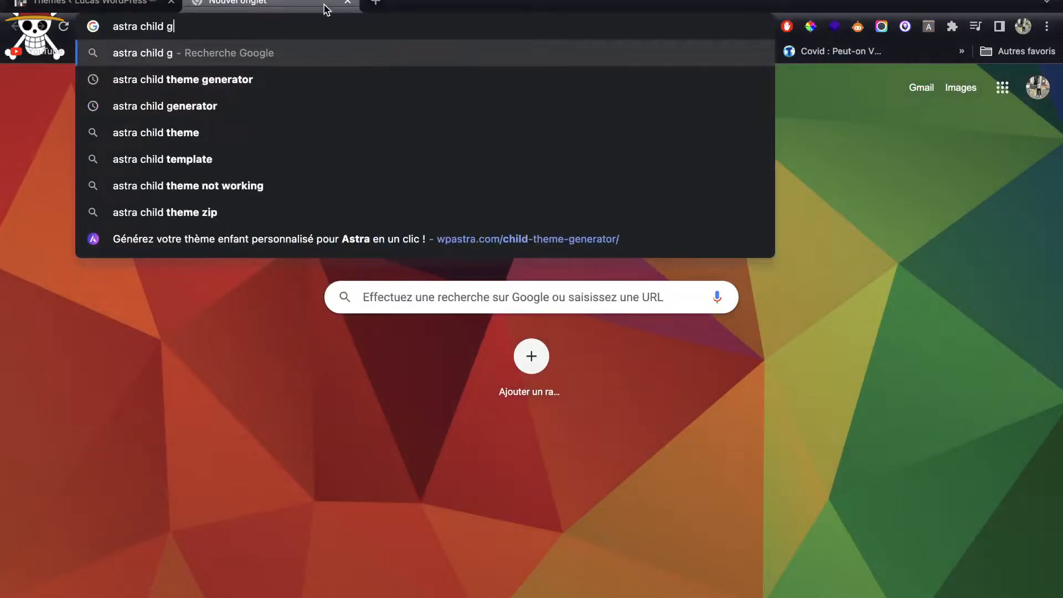
pyautogui.write('ator')
pyautogui.press('Return')
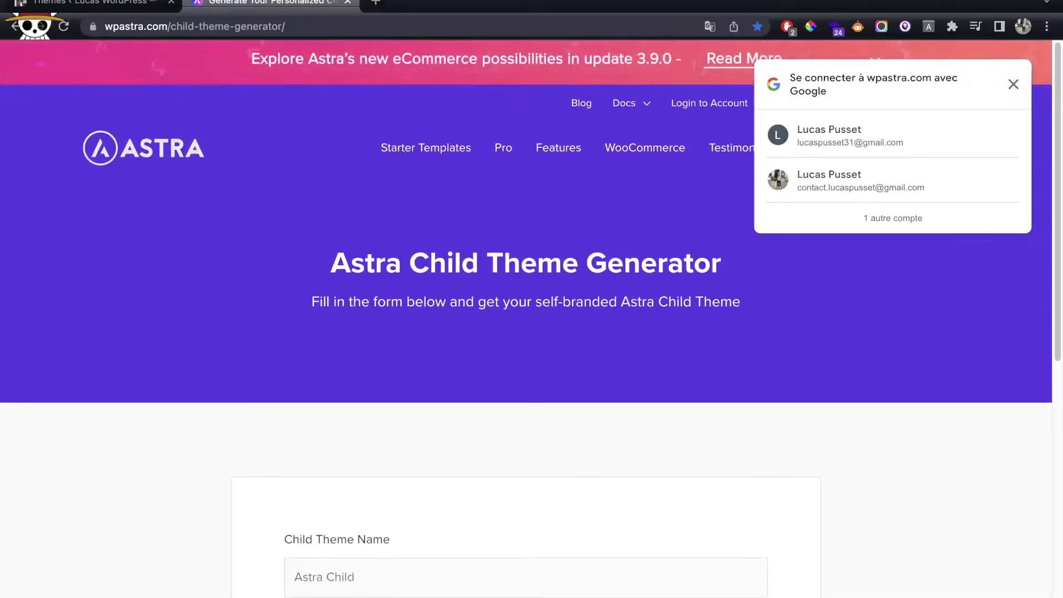
pyautogui.middleClick(298, 2)
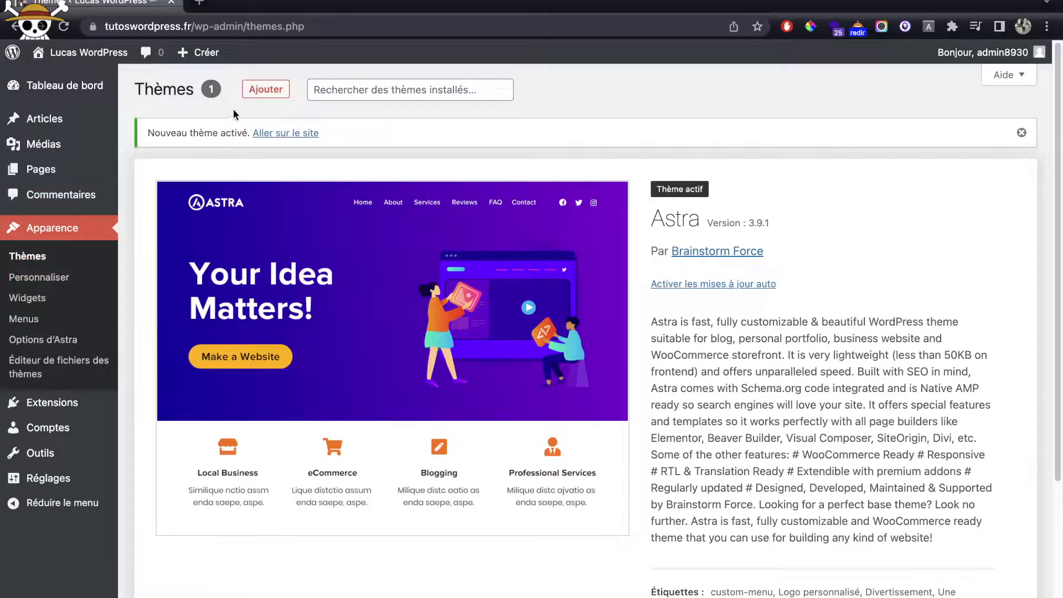
# Step: Upload astra-child (5).zip as a new theme, install it, and activate Astra Child
pyautogui.click(265, 91)
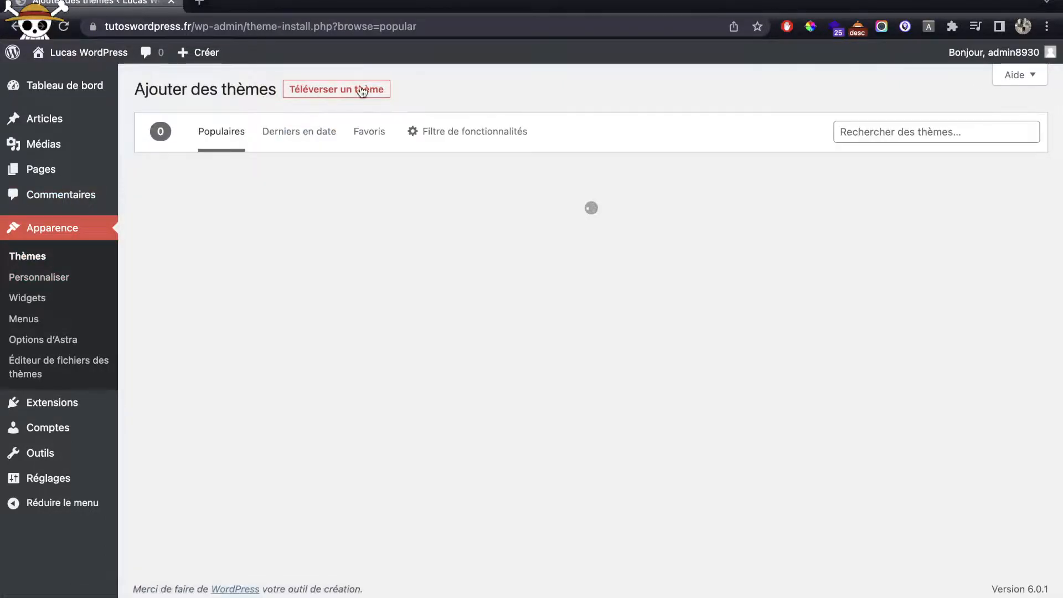
pyautogui.click(362, 90)
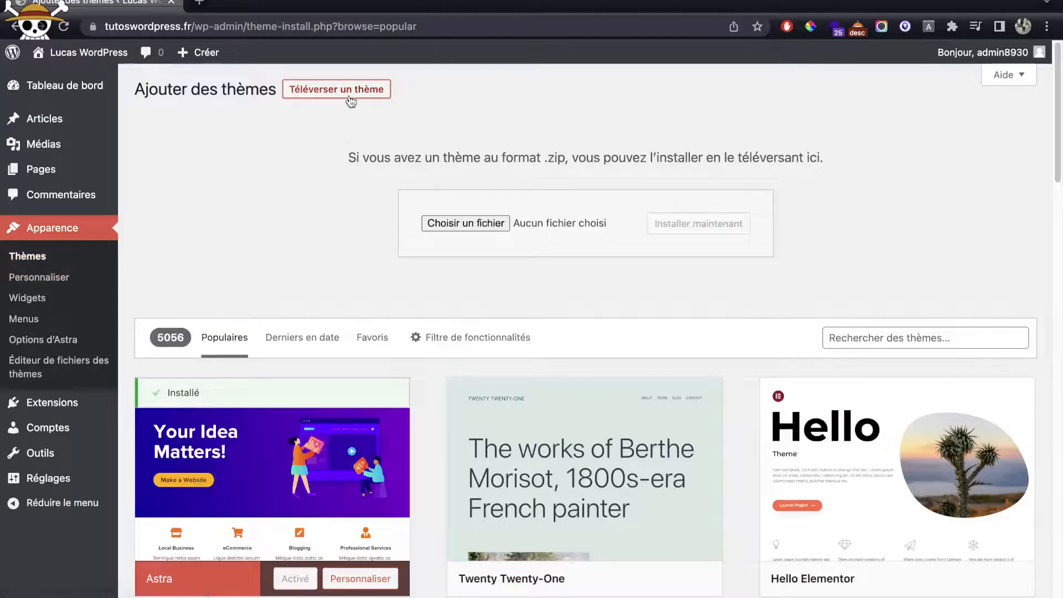
pyautogui.click(489, 227)
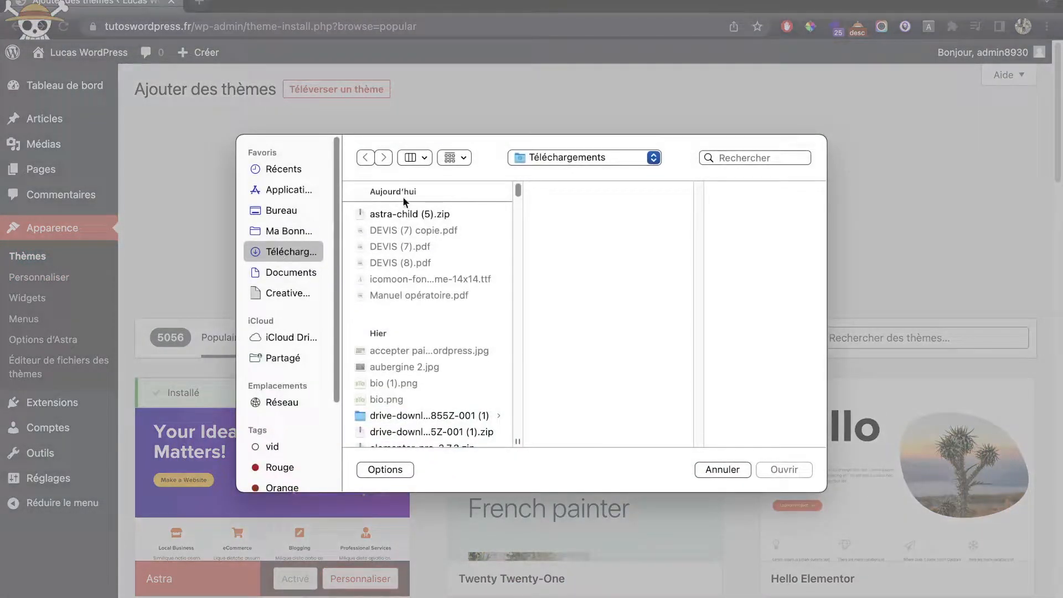
pyautogui.doubleClick(408, 215)
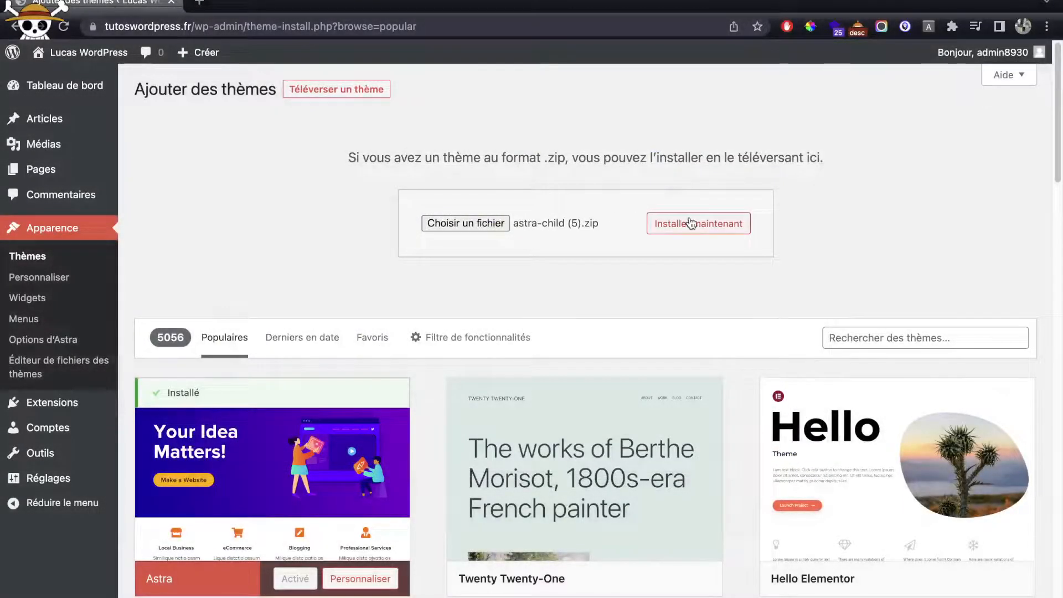
pyautogui.click(691, 224)
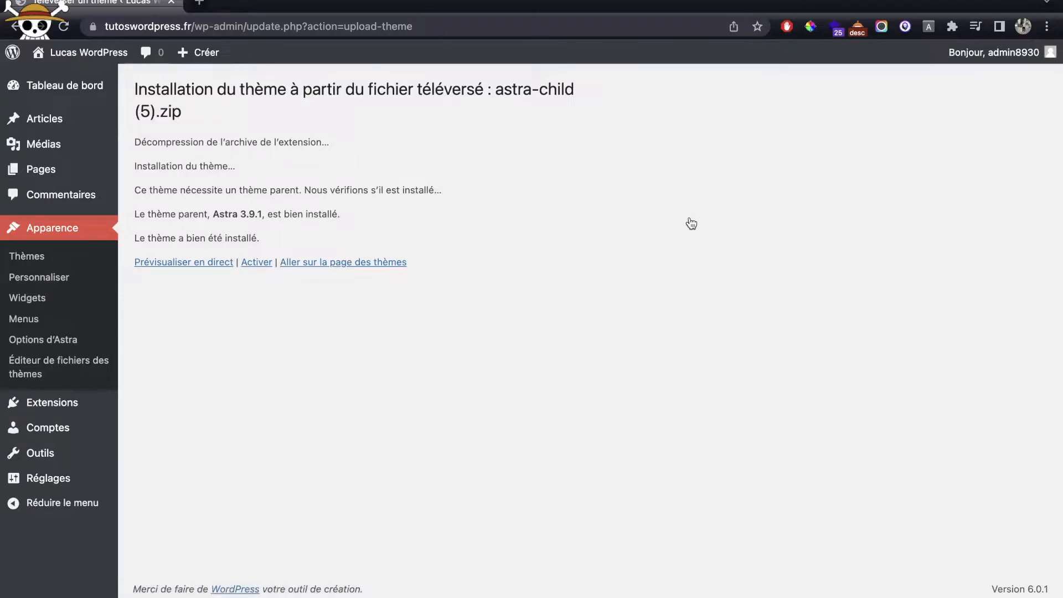
pyautogui.click(256, 263)
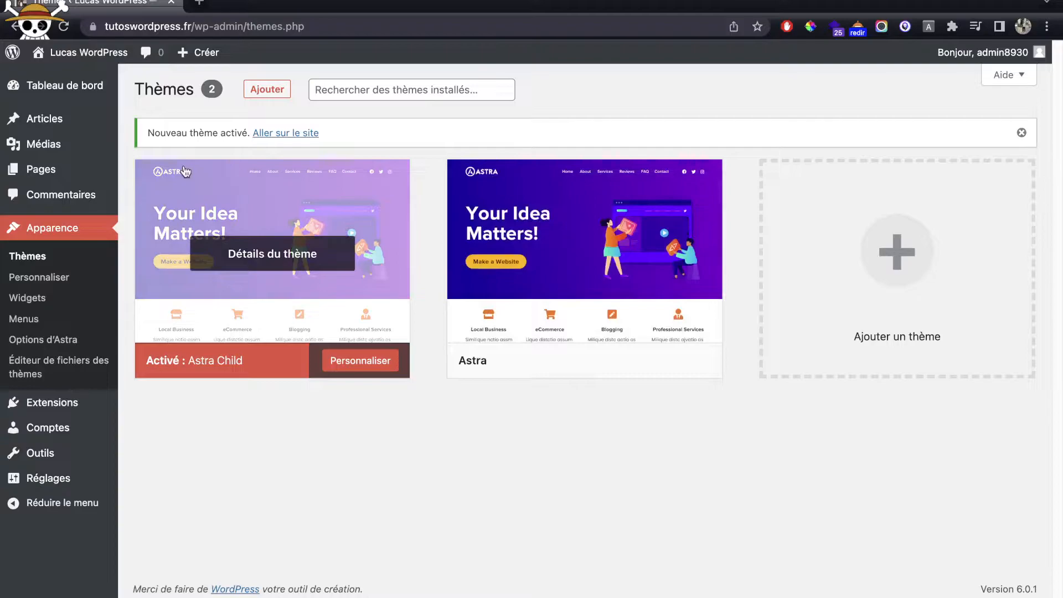
pyautogui.click(69, 171)
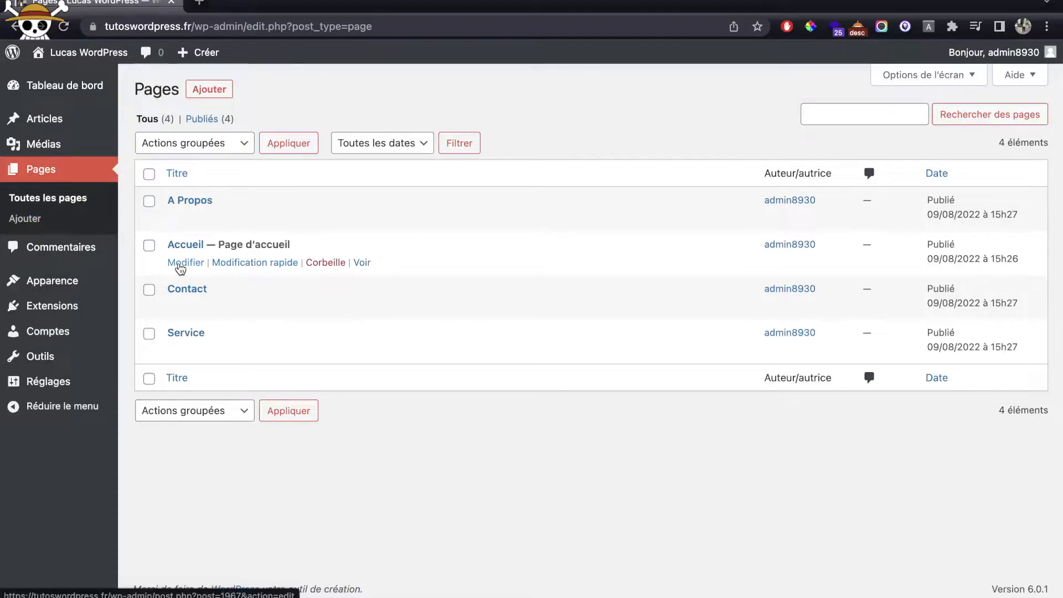
pyautogui.click(171, 263)
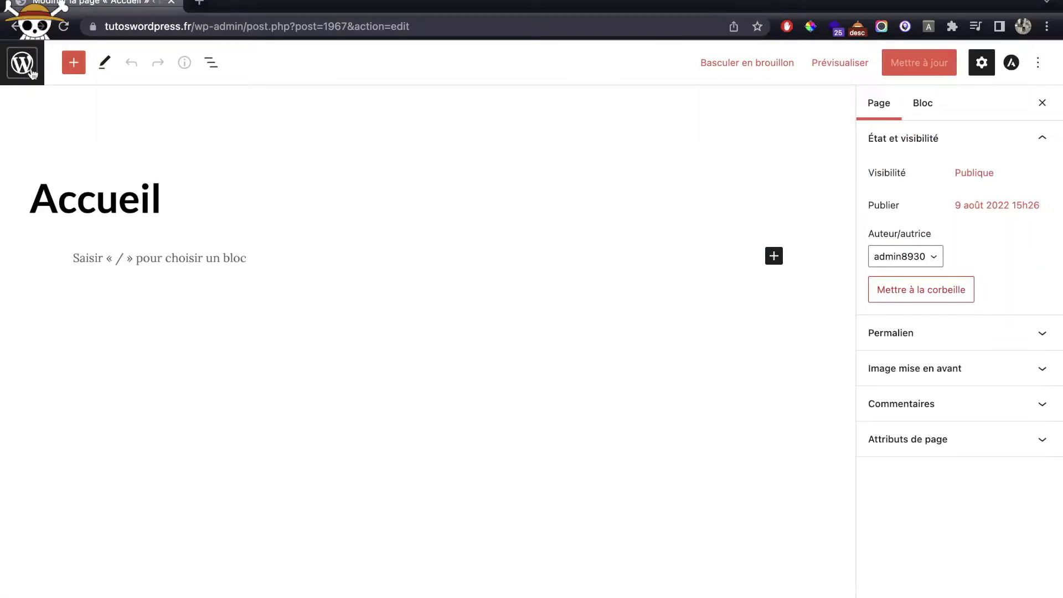
pyautogui.click(32, 79)
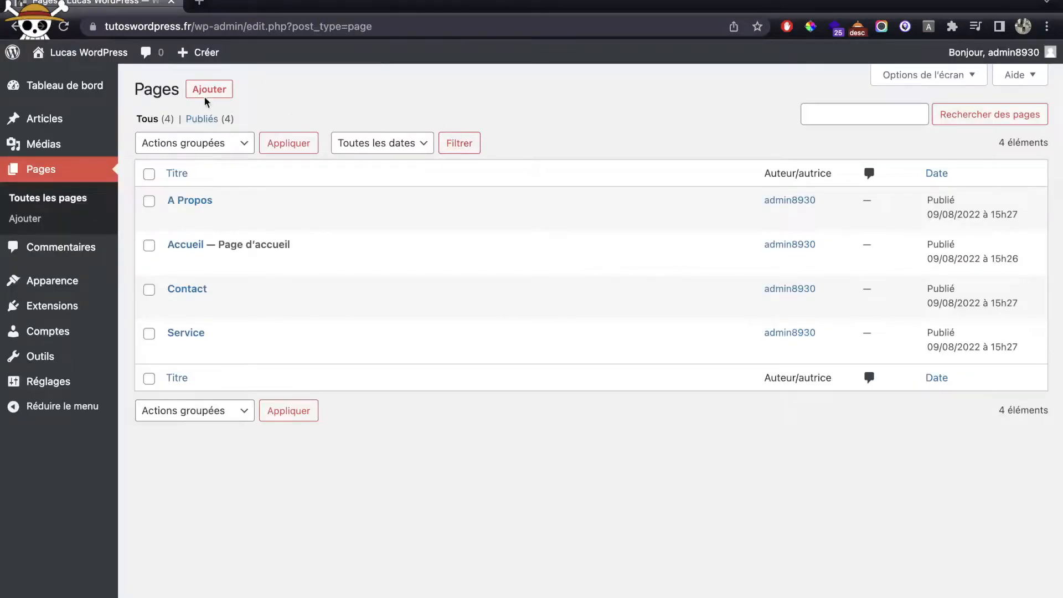
pyautogui.moveTo(66, 281)
pyautogui.click(149, 283)
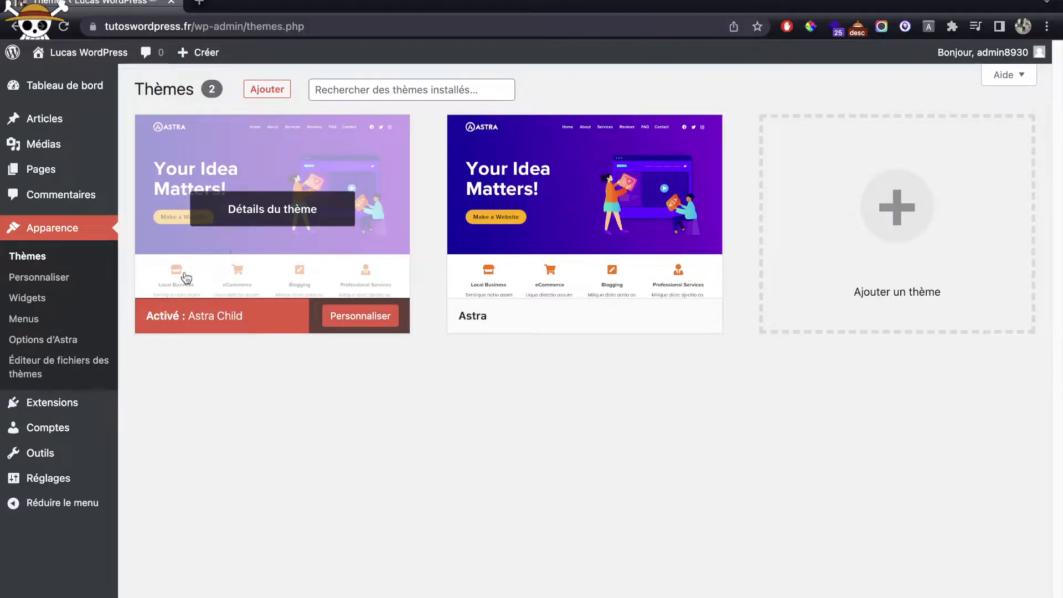
# Step: Search the plugin directory for 'elementor' from the Add New plugins page
pyautogui.moveTo(52, 399)
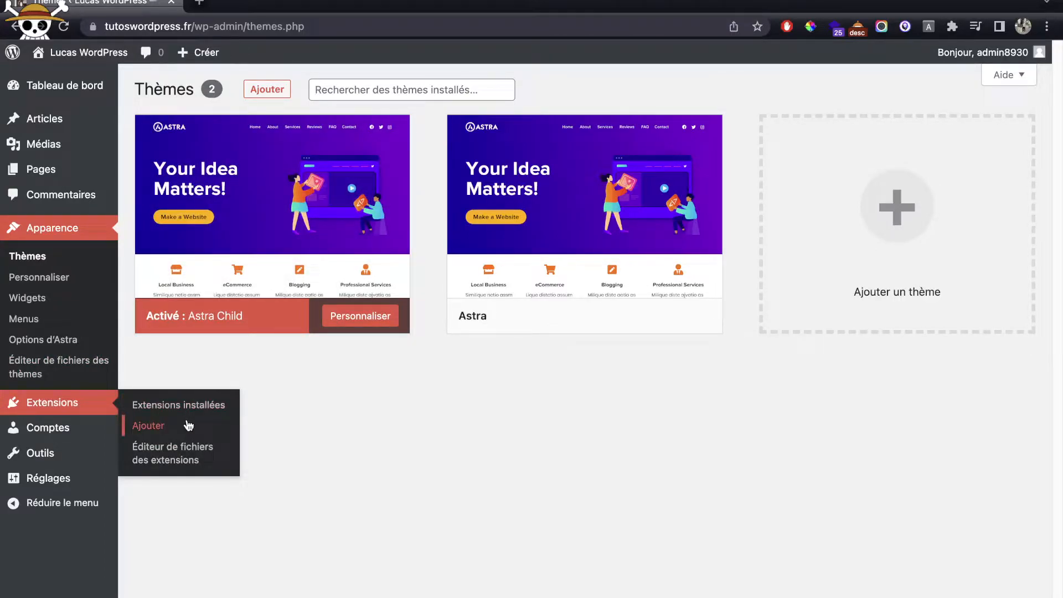
pyautogui.click(191, 411)
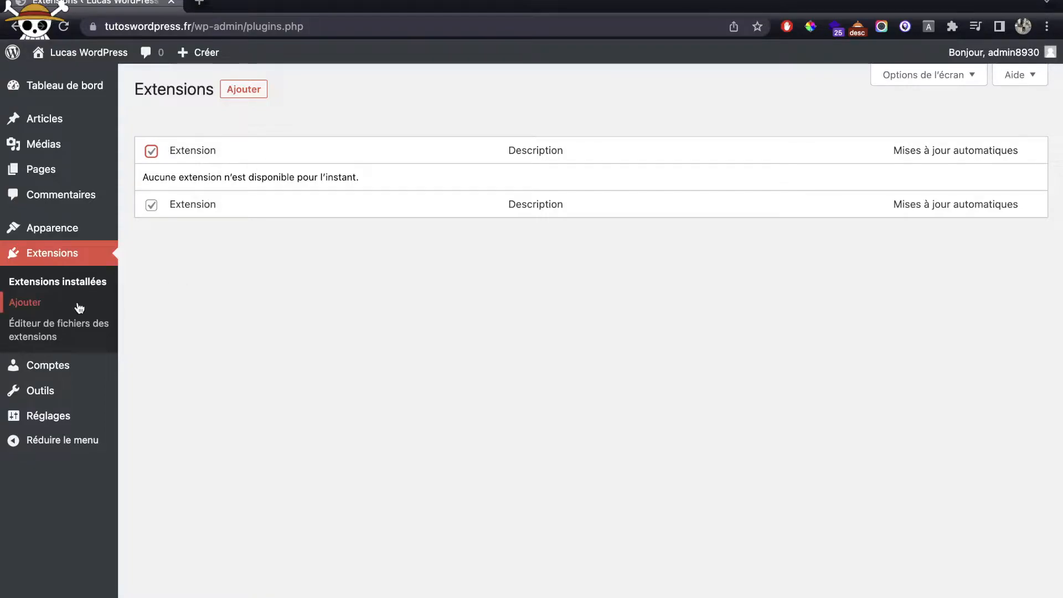
pyautogui.click(28, 303)
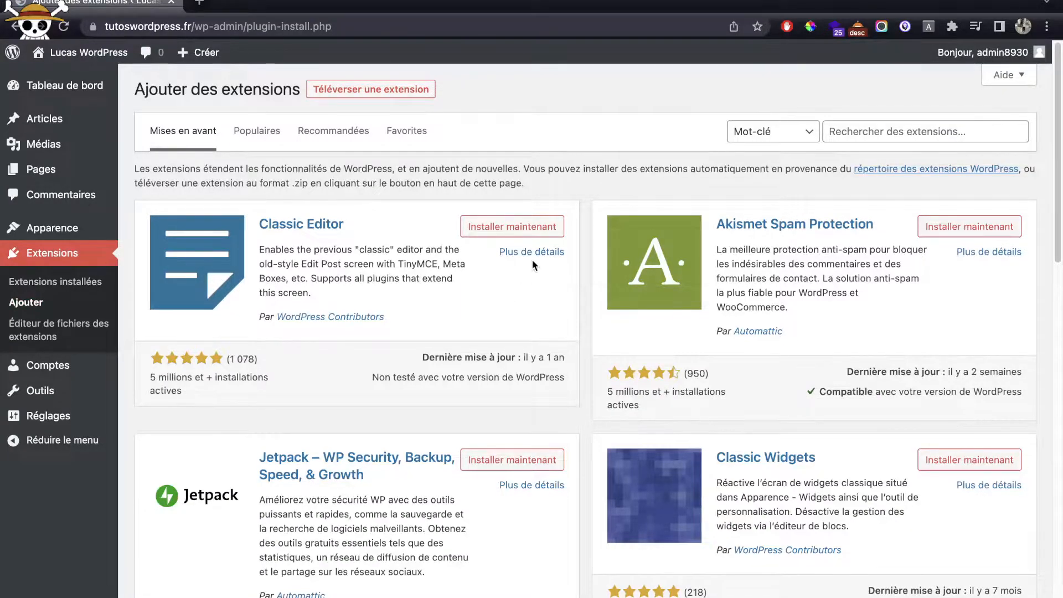
pyautogui.click(880, 130)
pyautogui.write('element')
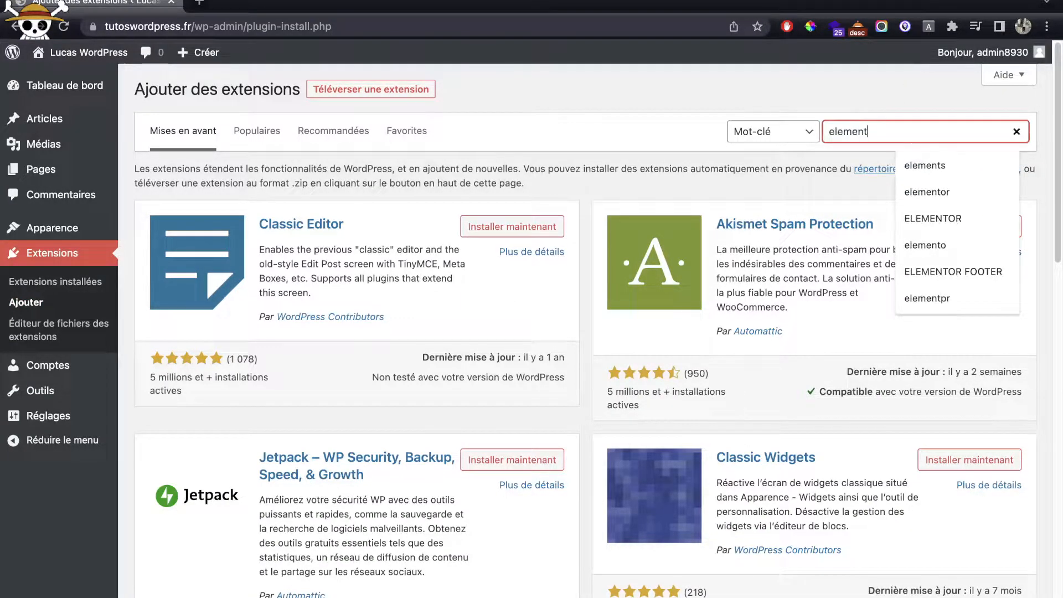
pyautogui.write('or')
pyautogui.press('Return')
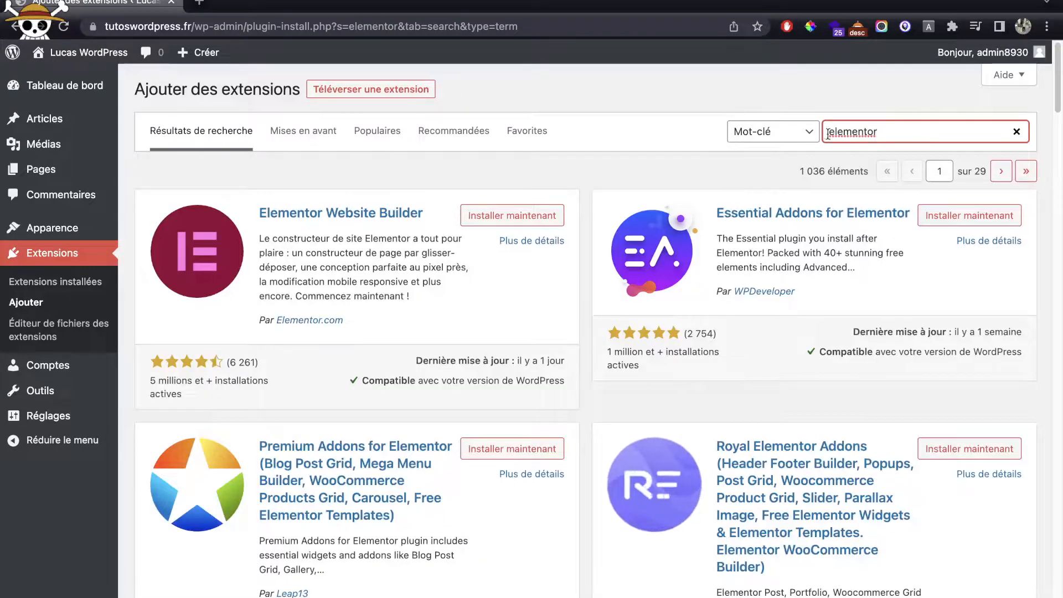
# Step: Install Elementor Website Builder from the search results
pyautogui.click(506, 216)
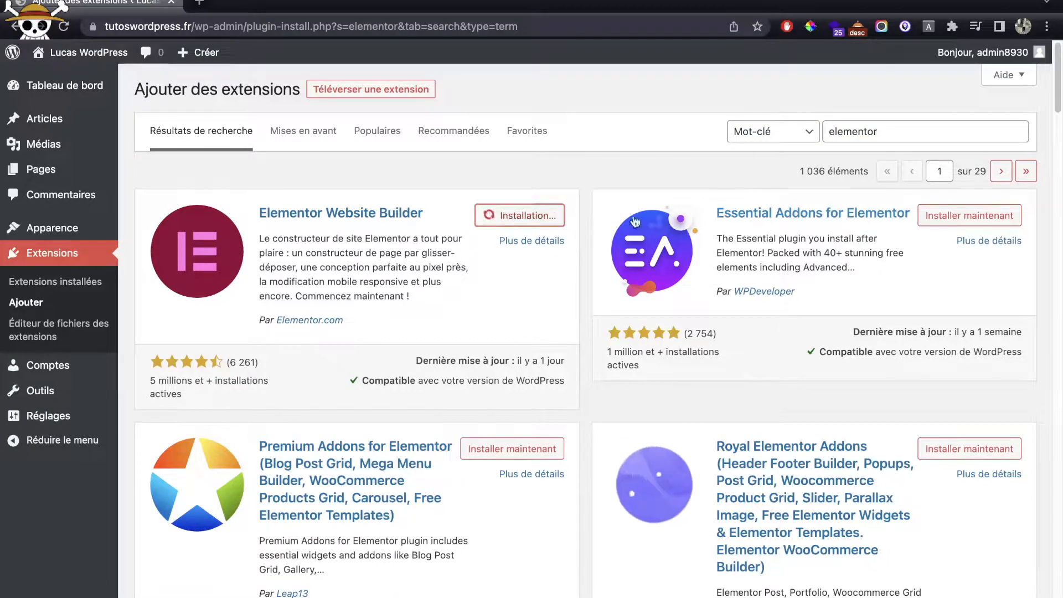
pyautogui.scroll(-3, 824, 216)
pyautogui.scroll(-5, 829, 208)
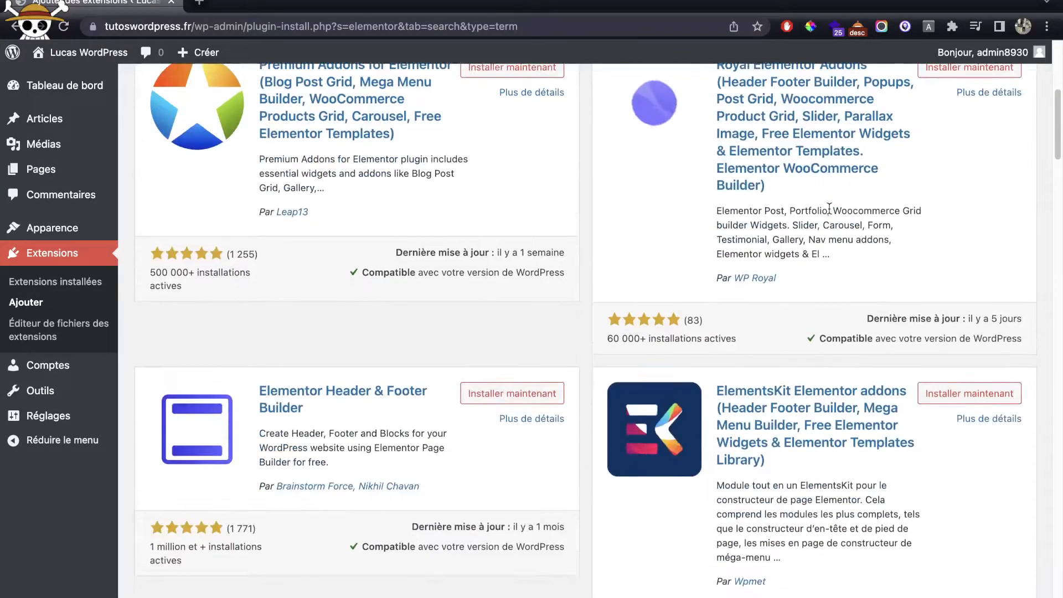
pyautogui.scroll(-6, 829, 209)
pyautogui.scroll(15, 829, 208)
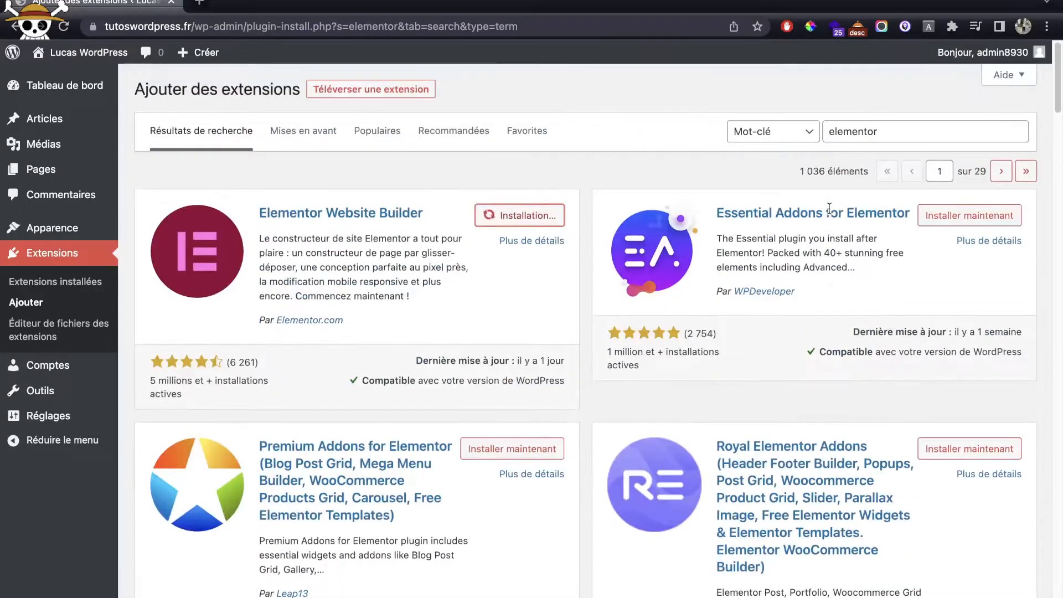
# Step: Shorten the plugin search to 'element' and browse the Elementor add-on results
pyautogui.click(877, 137)
pyautogui.press('BackSpace')
pyautogui.press('BackSpace')
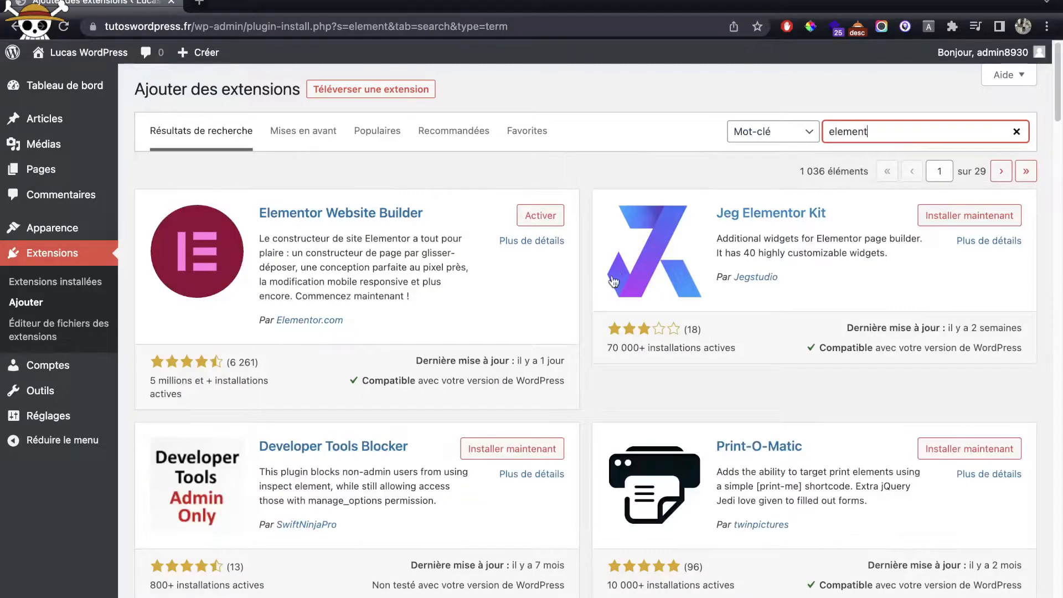
pyautogui.scroll(-5, 611, 283)
pyautogui.scroll(-20, 611, 282)
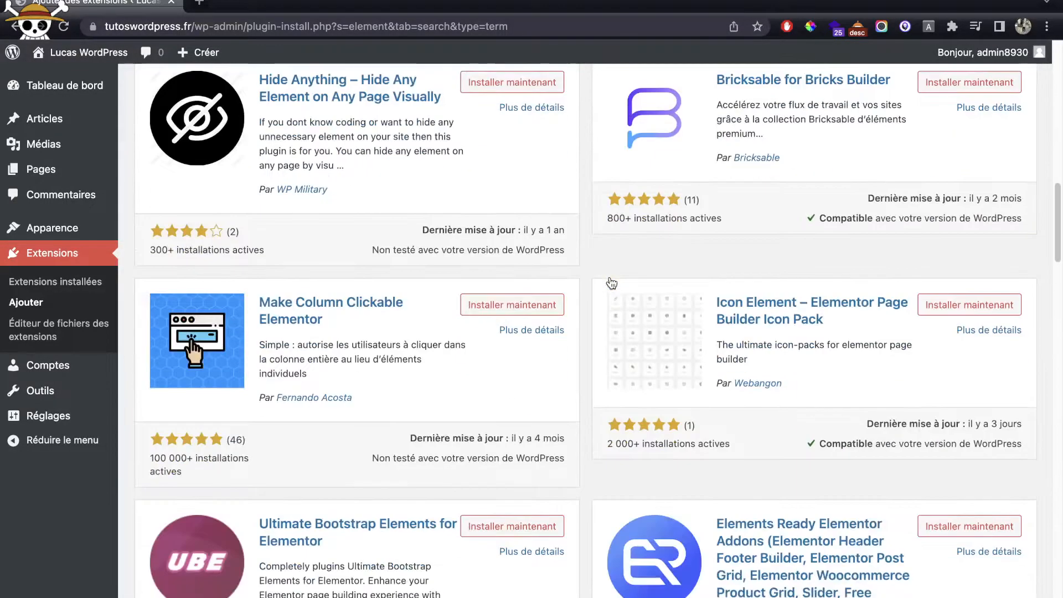
pyautogui.scroll(-12, 611, 283)
pyautogui.scroll(6, 611, 283)
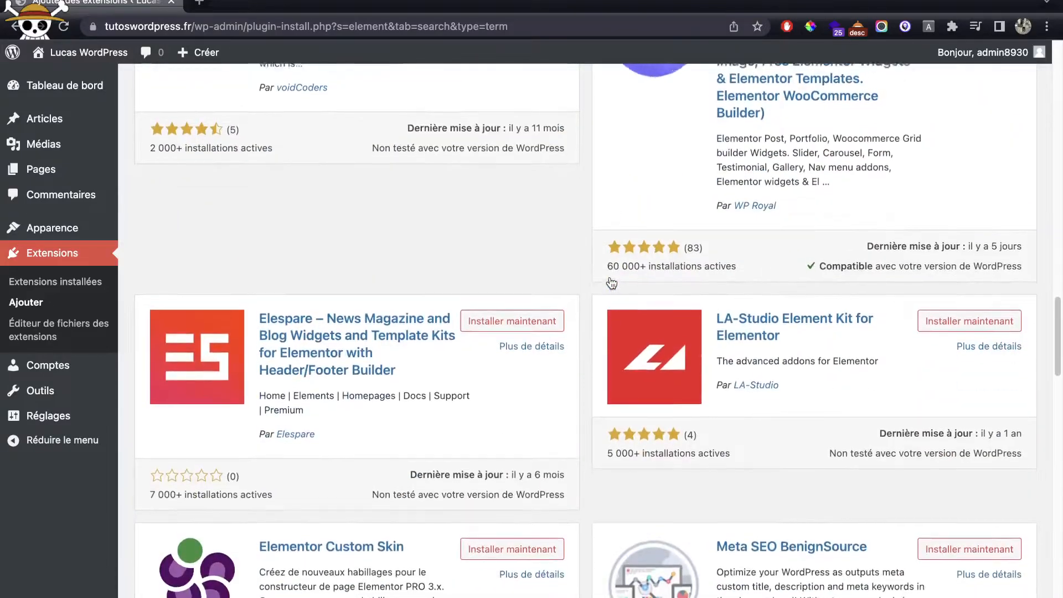
pyautogui.scroll(15, 611, 283)
pyautogui.scroll(-20, 610, 282)
pyautogui.scroll(-12, 610, 283)
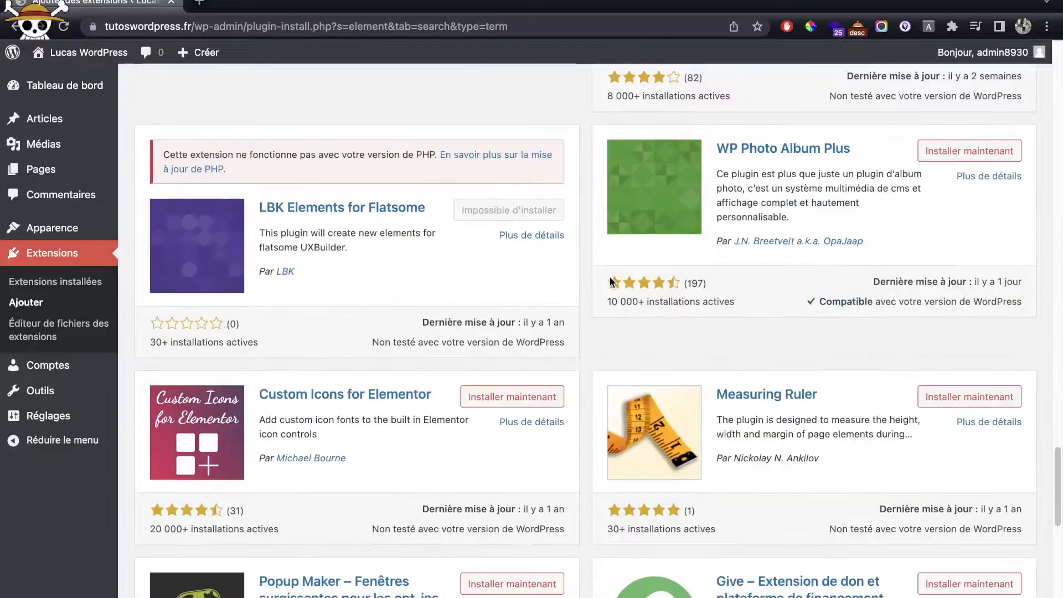
pyautogui.scroll(-15, 611, 282)
pyautogui.scroll(20, 611, 283)
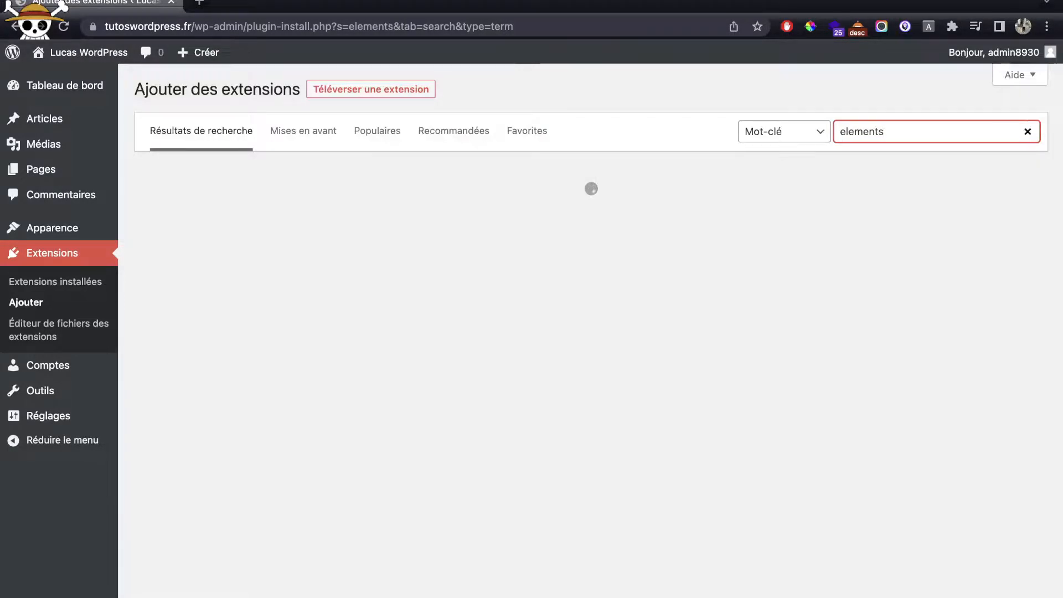
pyautogui.scroll(-6, 590, 332)
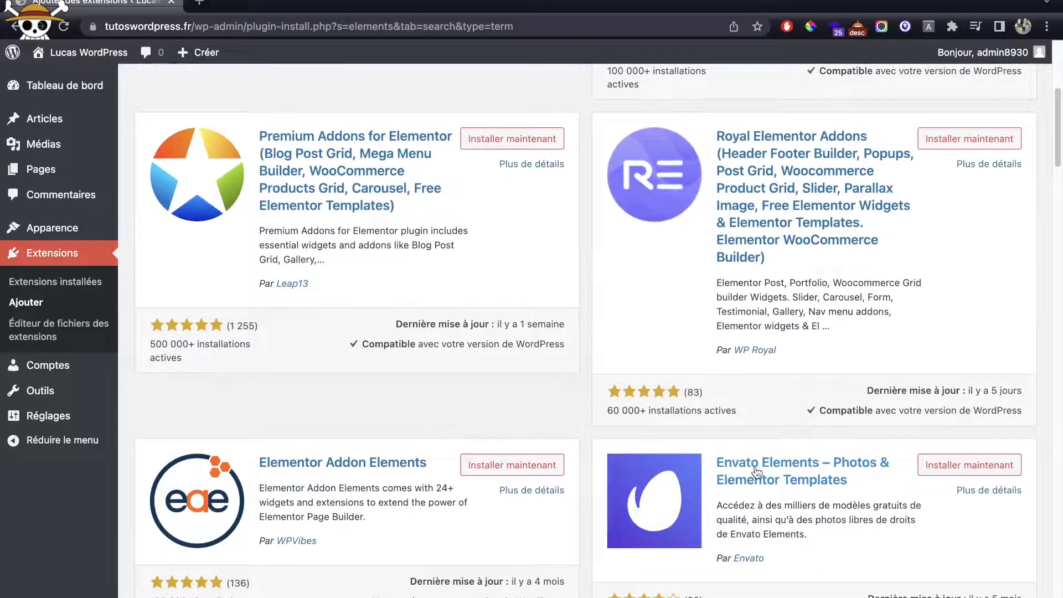
pyautogui.scroll(-4, 706, 476)
# Step: Install Envato Elements, then search the directory for 'wp forms lite'
pyautogui.click(957, 343)
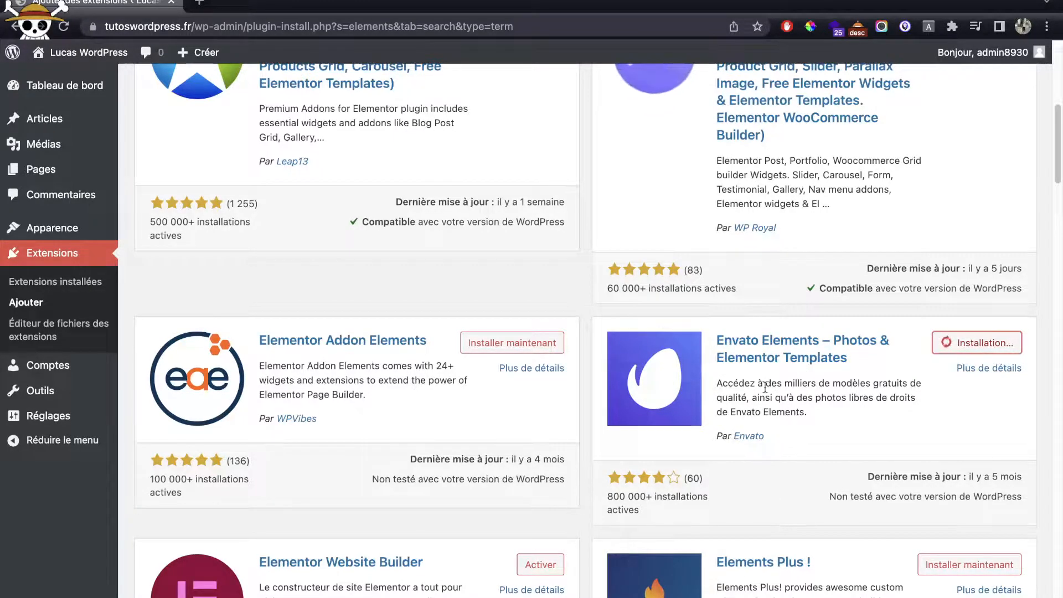
pyautogui.scroll(6, 765, 388)
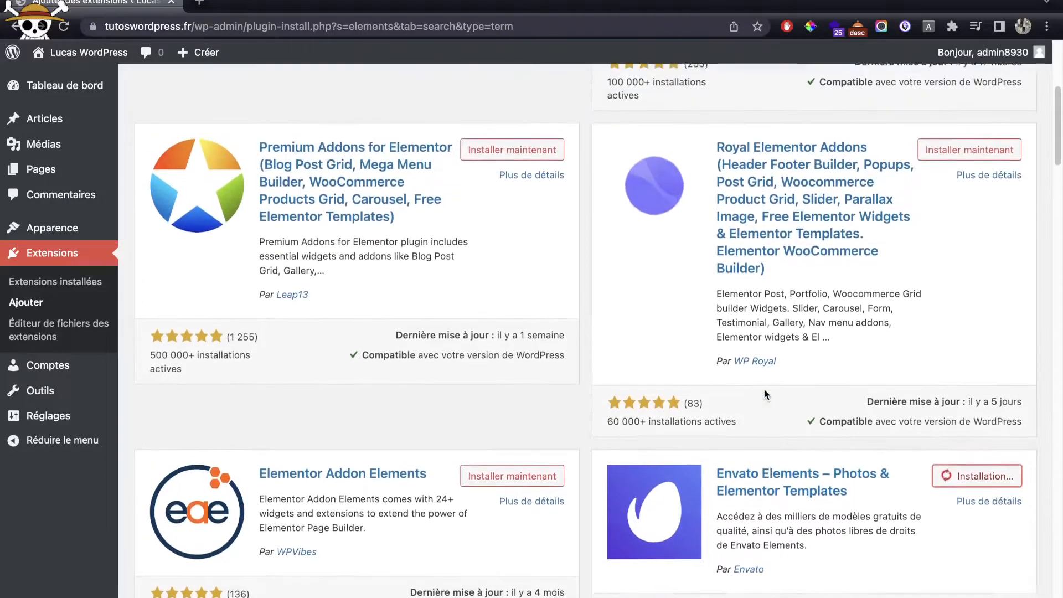
pyautogui.scroll(1, 761, 388)
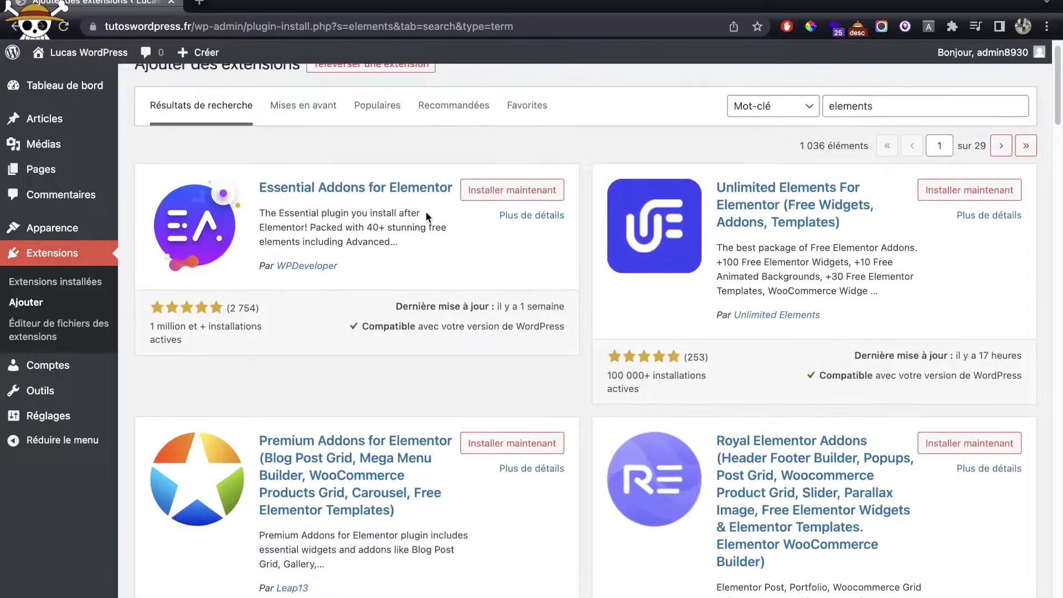
pyautogui.doubleClick(876, 107)
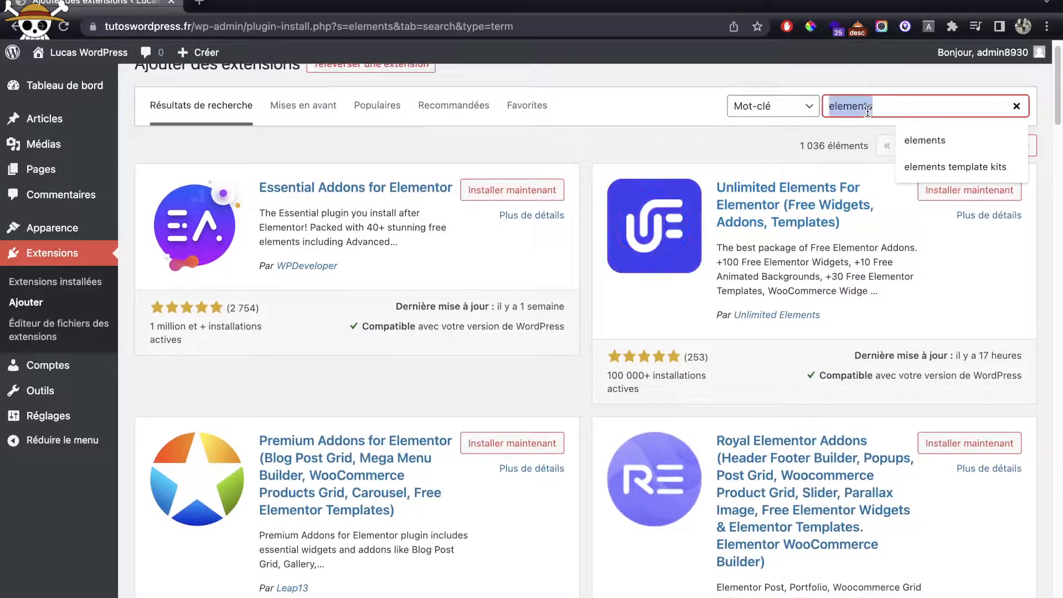
pyautogui.write('wp forms')
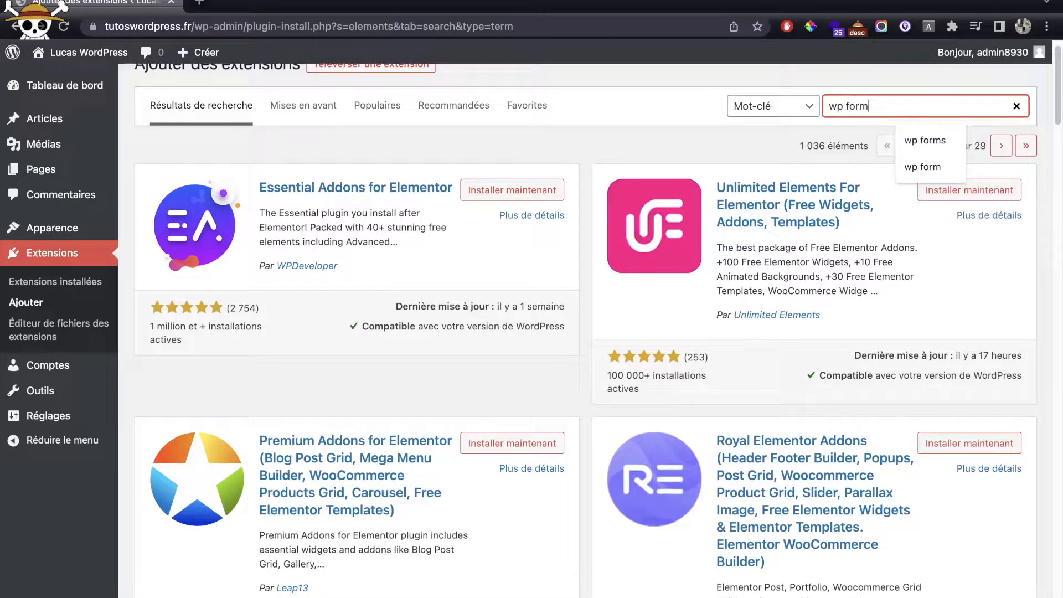
pyautogui.write(' lite')
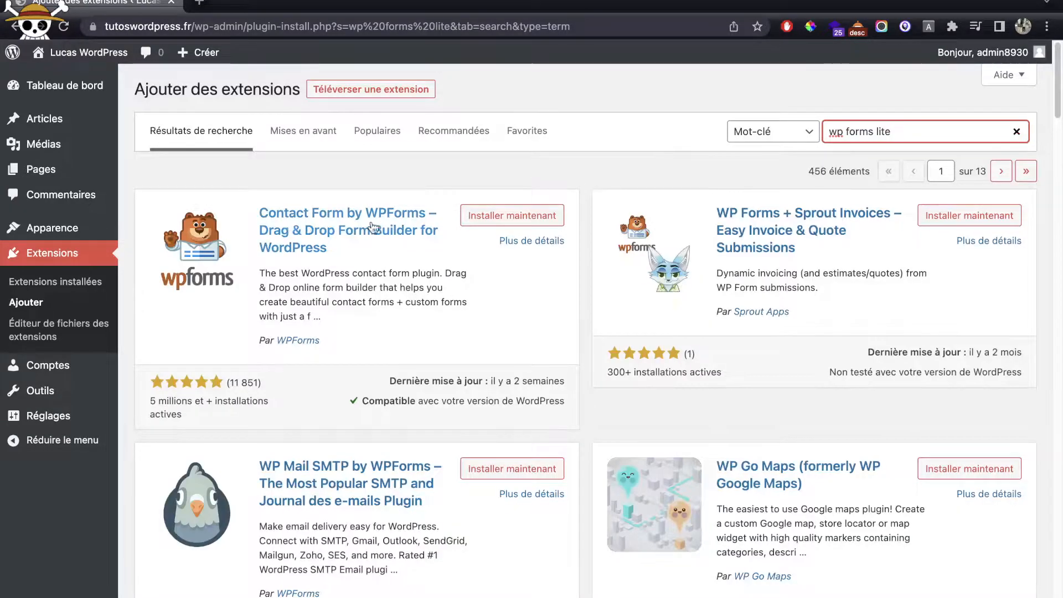
# Step: Install Contact Form by WPForms and return to the installed plugins list
pyautogui.click(522, 221)
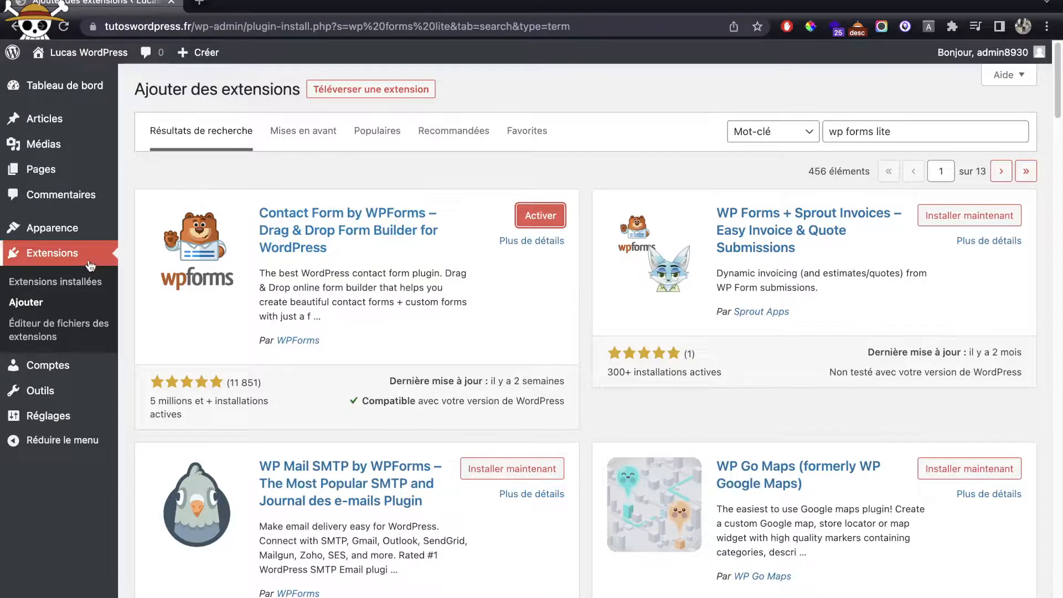
pyautogui.click(70, 282)
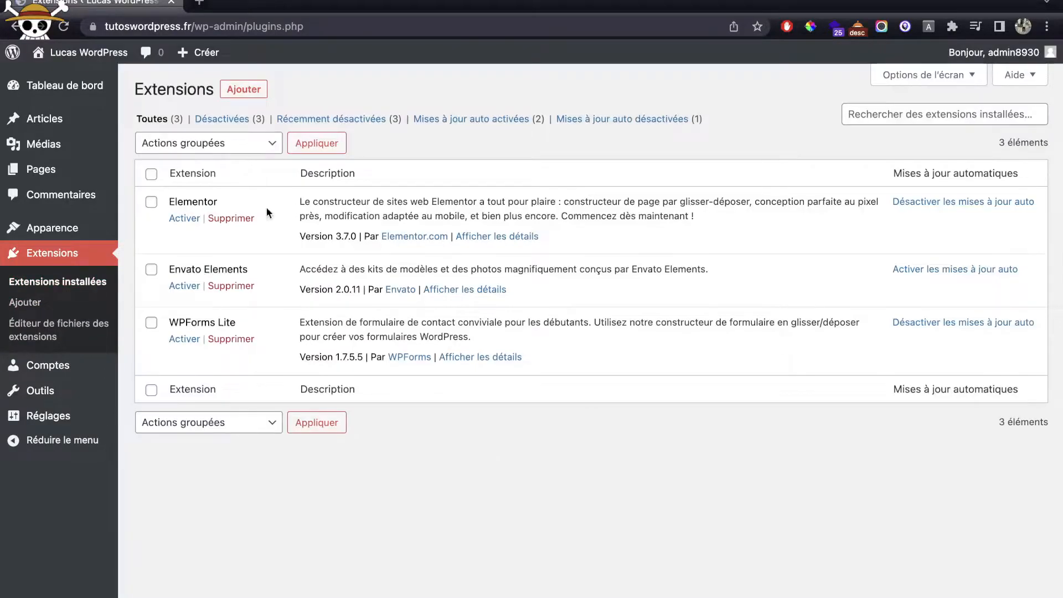
# Step: Bulk-activate Elementor, Envato Elements and WPForms Lite with select-all and the Activer bulk action
pyautogui.click(151, 175)
pyautogui.click(185, 144)
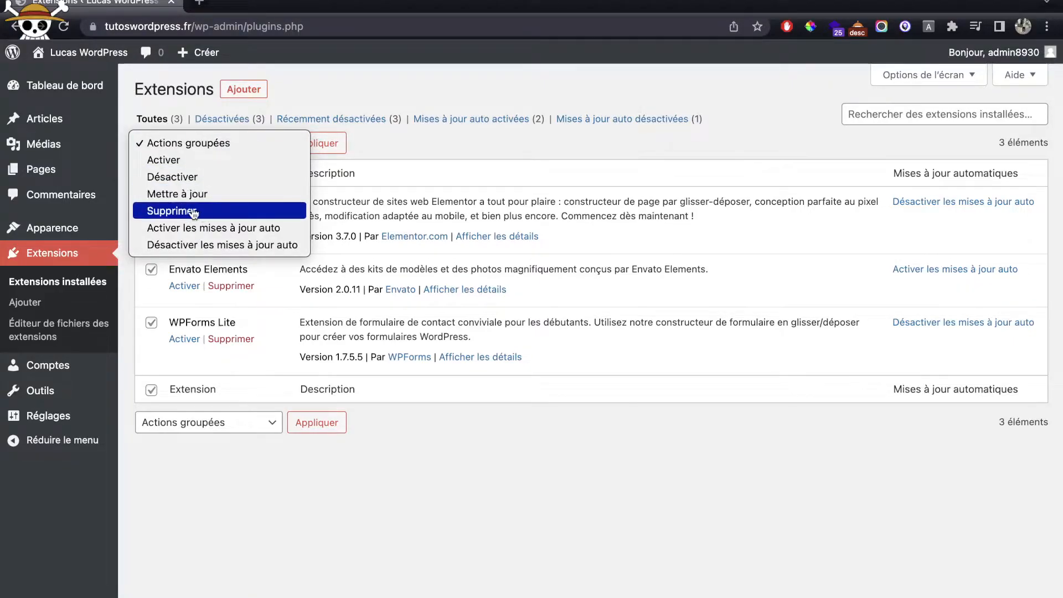
pyautogui.click(182, 168)
pyautogui.click(332, 145)
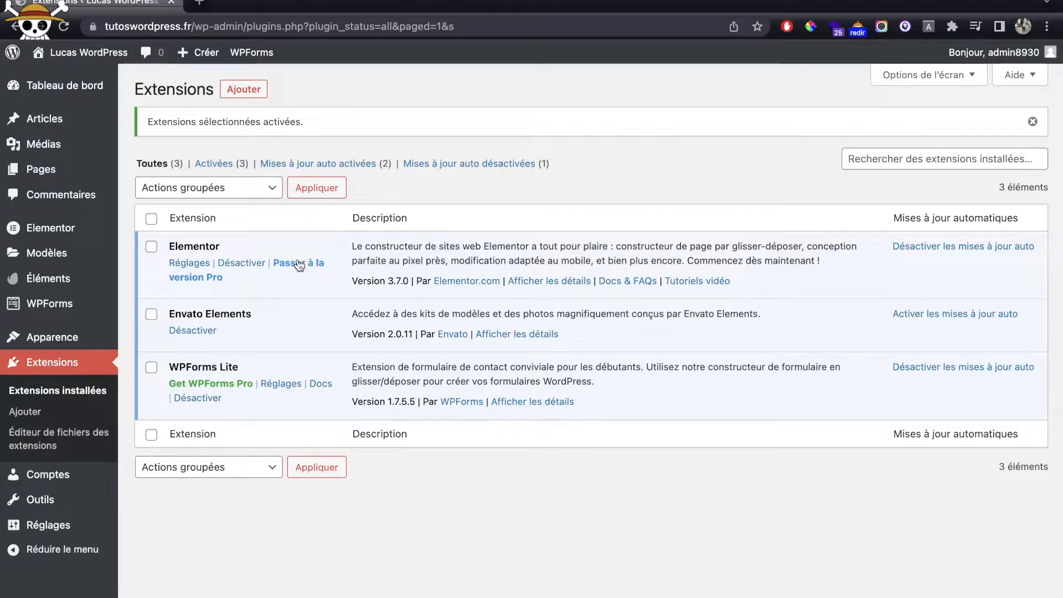
pyautogui.click(33, 172)
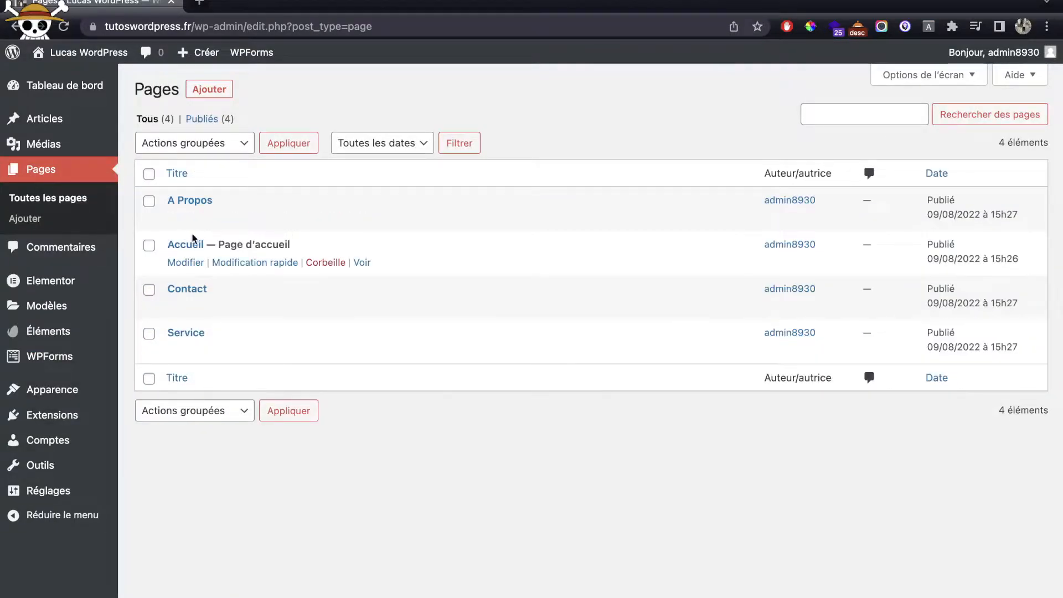
# Step: Edit the Accueil page and launch it in the Elementor editor
pyautogui.click(191, 262)
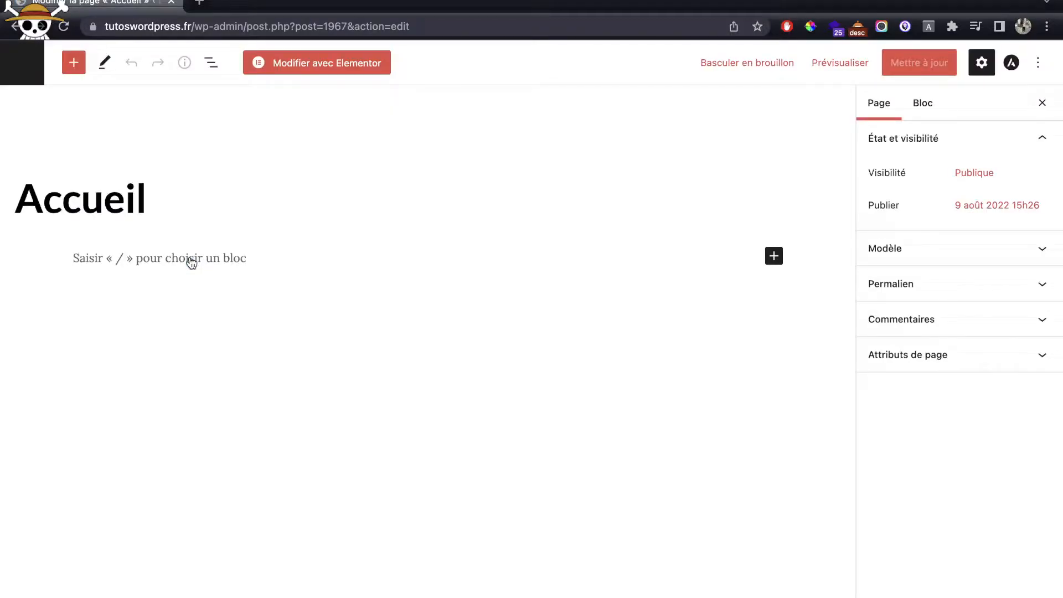
pyautogui.click(351, 65)
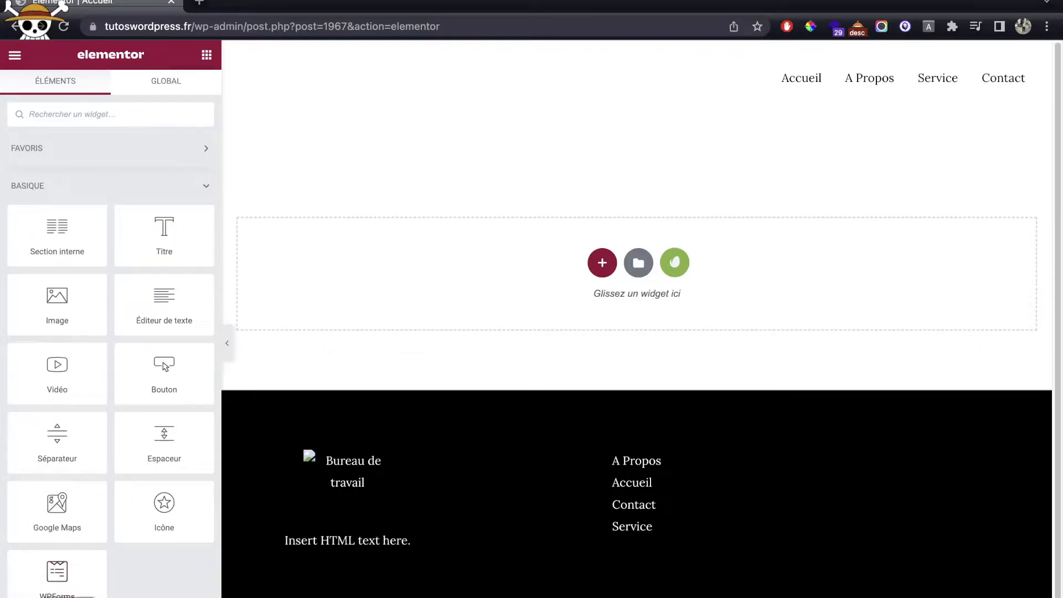
# Step: Set the Accueil page template to Elementor pleine largeur in the page settings
pyautogui.click(17, 597)
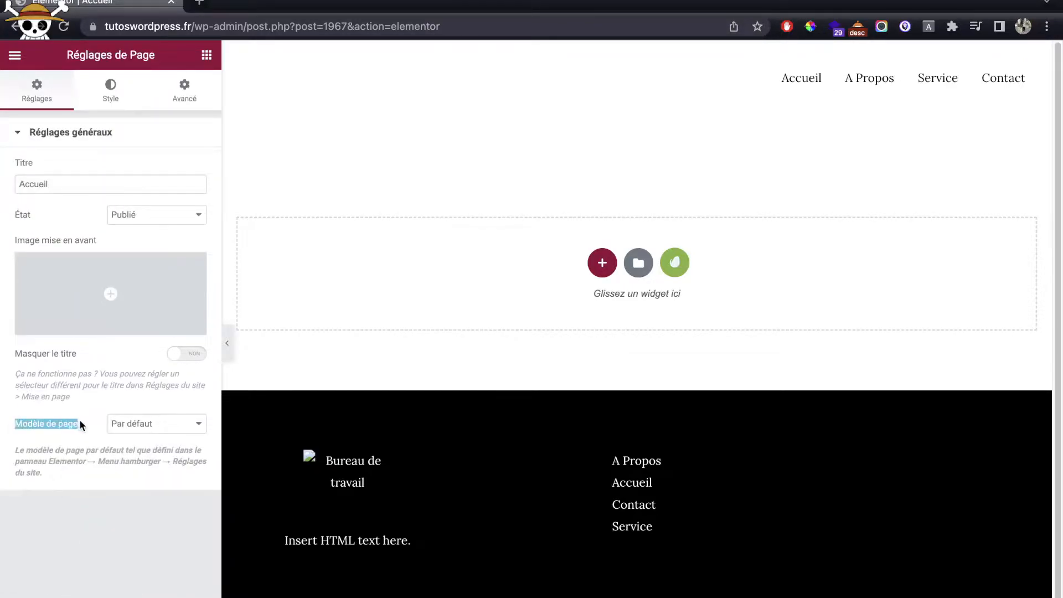
pyautogui.click(133, 429)
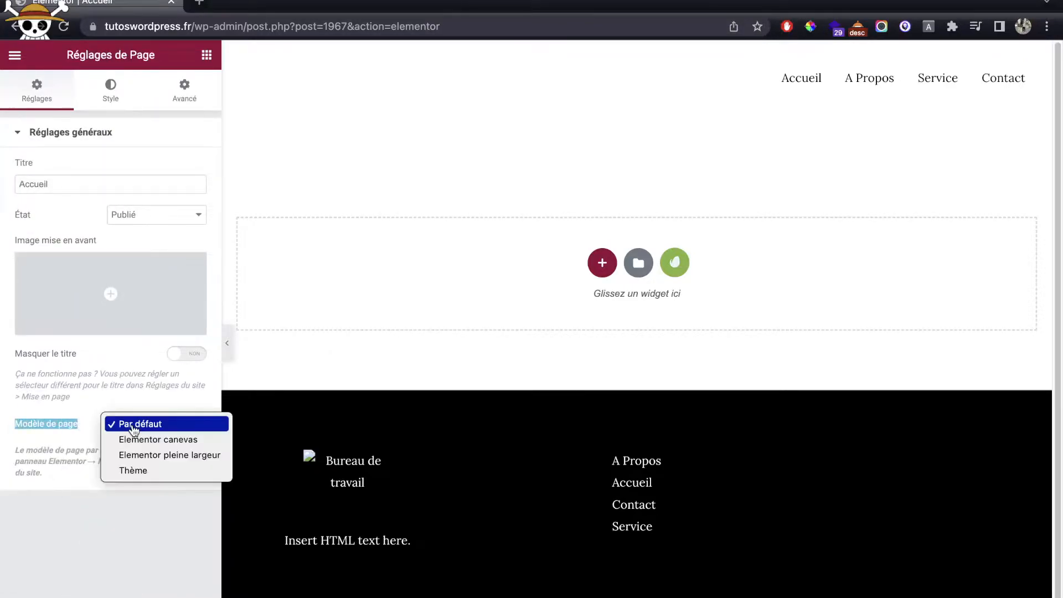
pyautogui.click(160, 453)
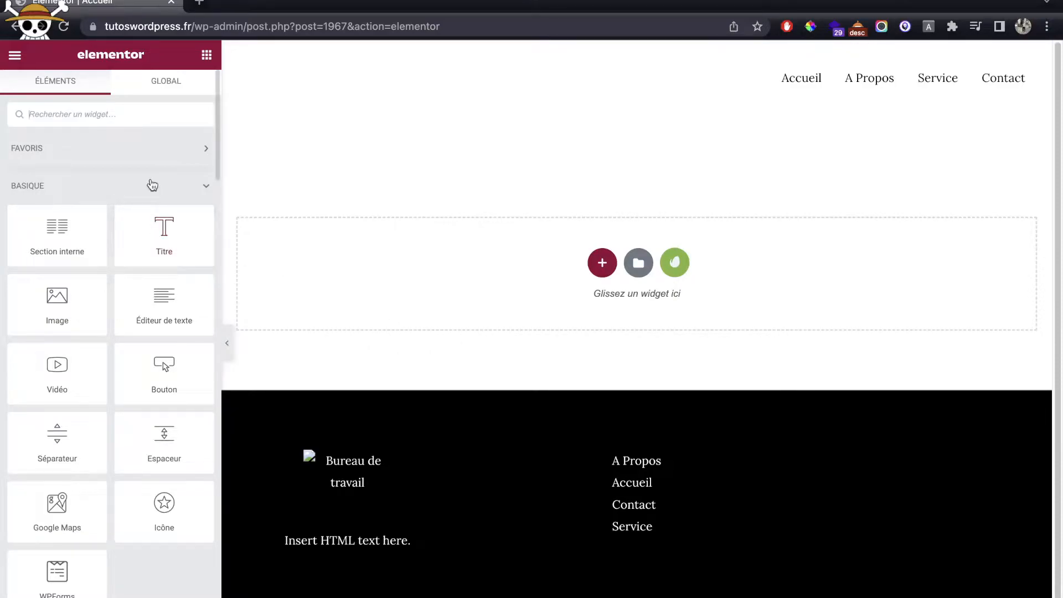
pyautogui.scroll(-7, 149, 186)
pyautogui.scroll(6, 144, 183)
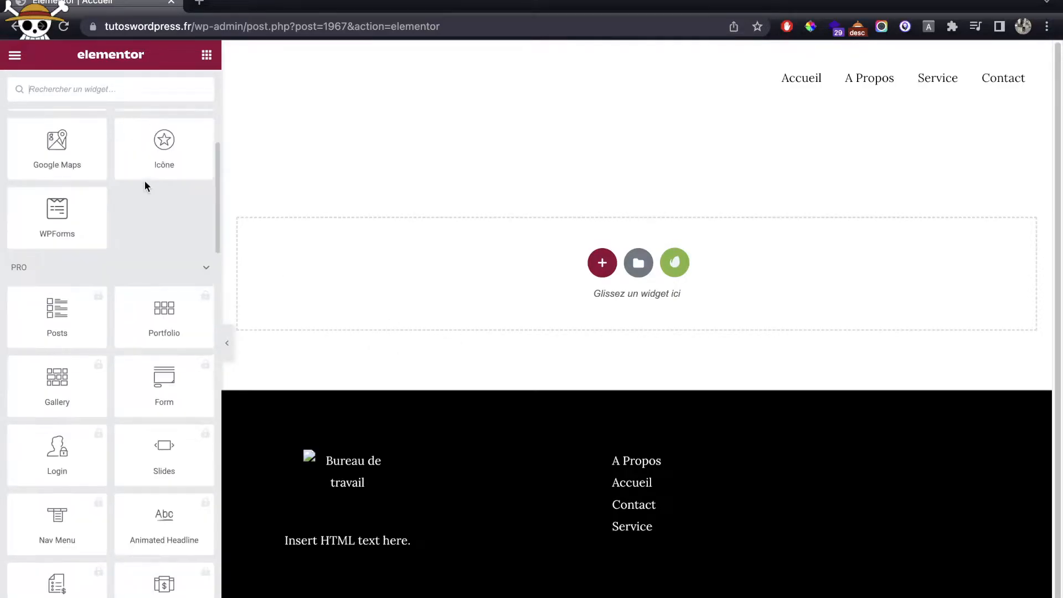
pyautogui.scroll(-1, 232, 182)
pyautogui.scroll(-5, 135, 194)
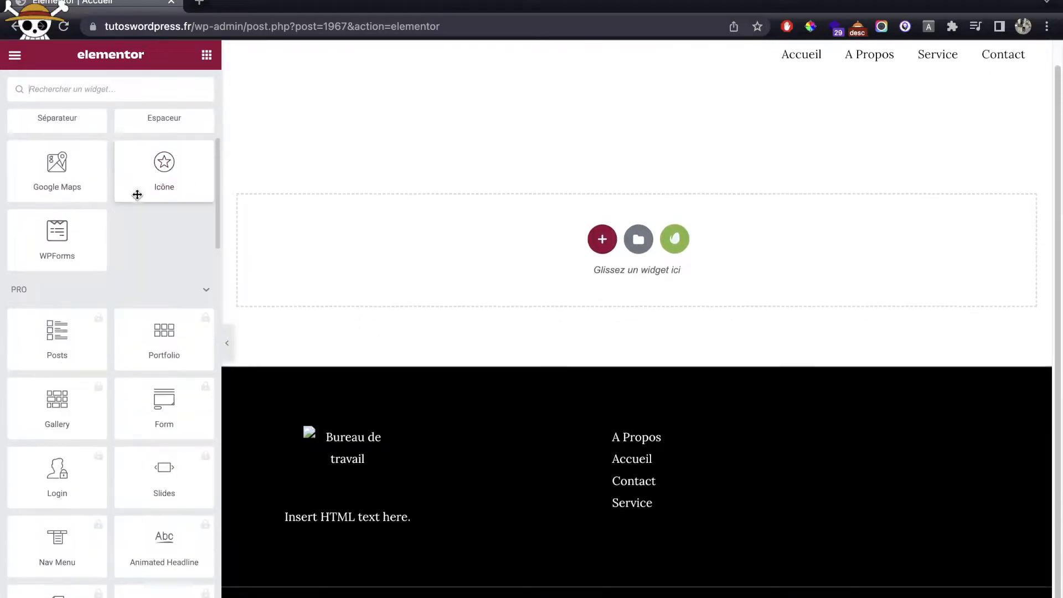
pyautogui.scroll(-1, 133, 340)
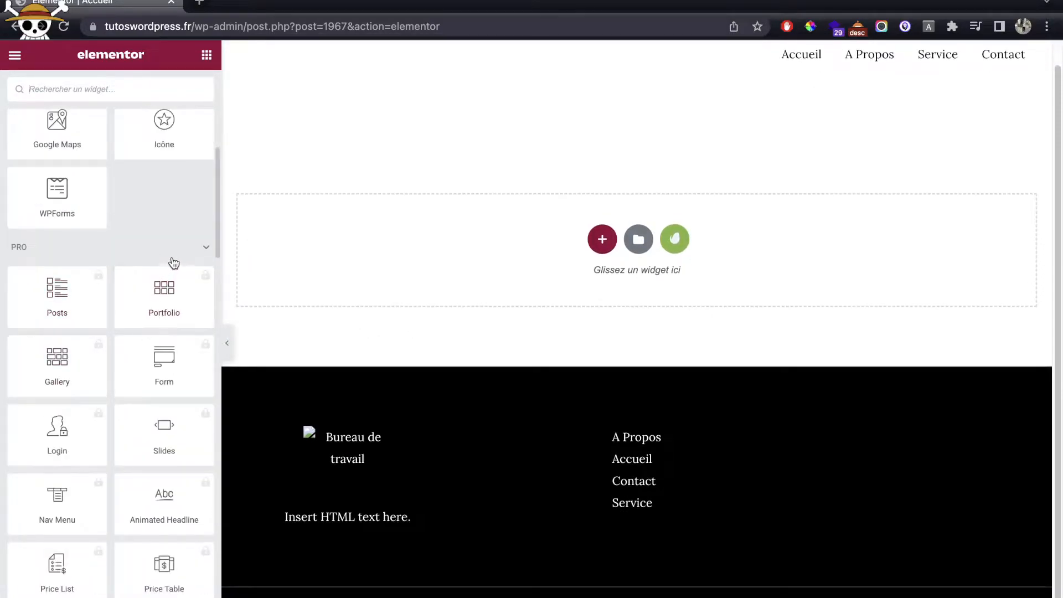
pyautogui.click(176, 258)
pyautogui.scroll(-4, 166, 243)
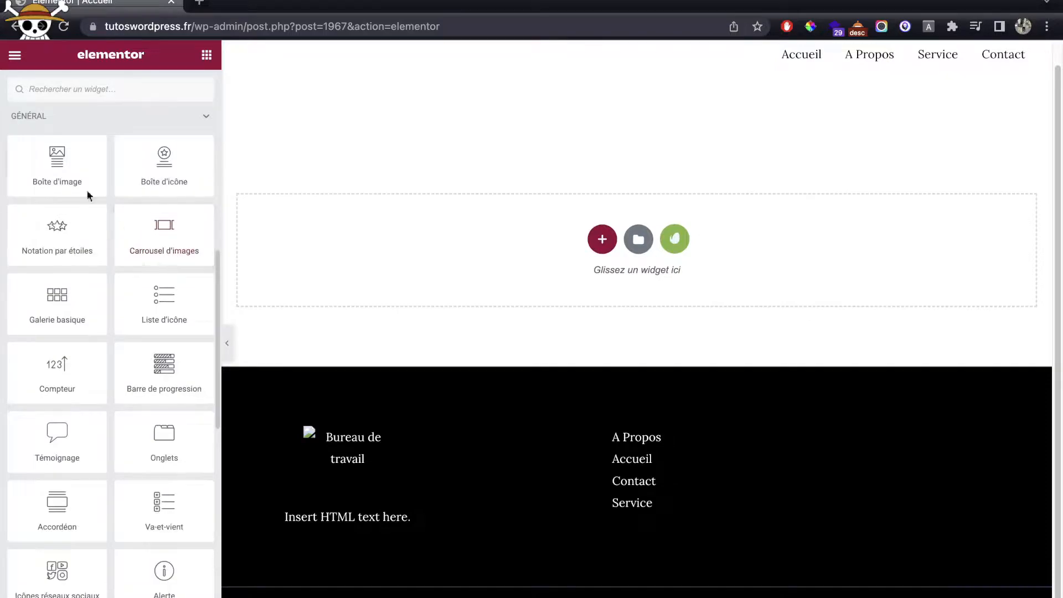
pyautogui.scroll(-7, 80, 382)
pyautogui.scroll(12, 72, 420)
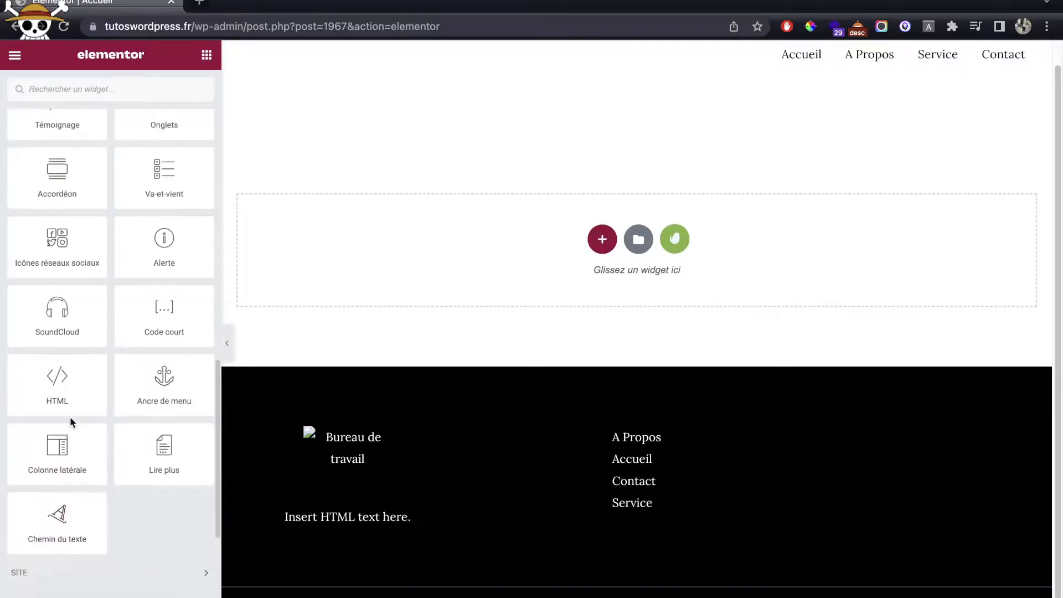
pyautogui.scroll(6, 80, 418)
pyautogui.scroll(-13, 78, 411)
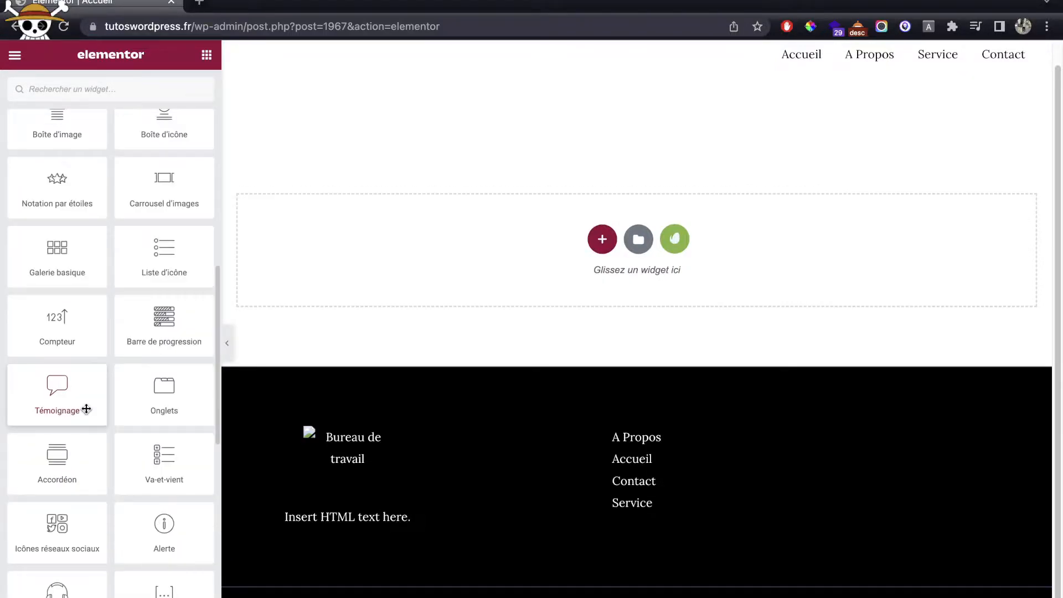
pyautogui.scroll(15, 86, 409)
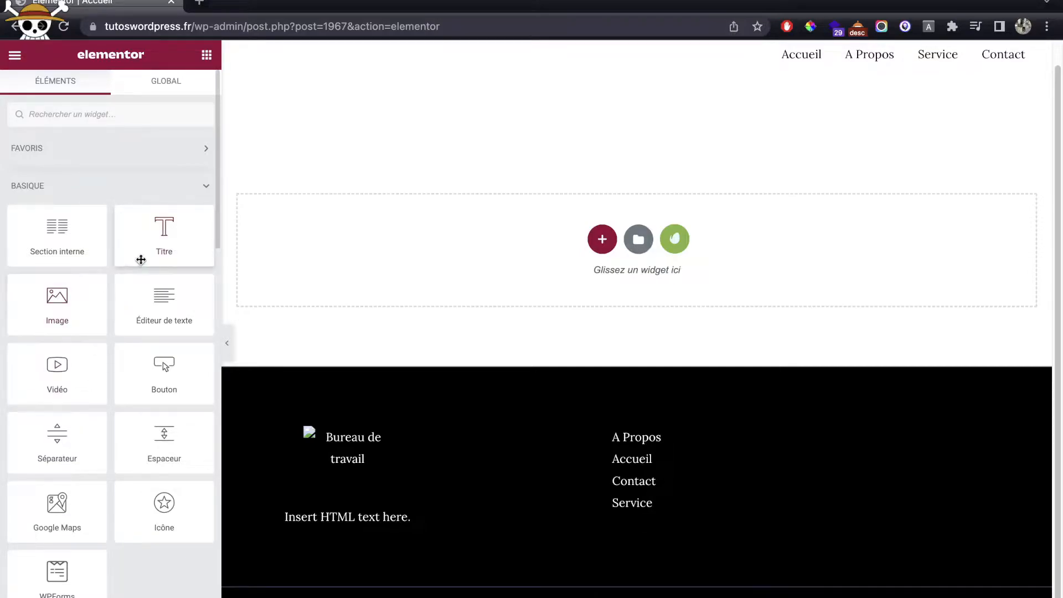
# Step: Add a test heading, two-column inner section, text block and button, then delete that section
pyautogui.moveTo(142, 259); pyautogui.dragTo(372, 250)
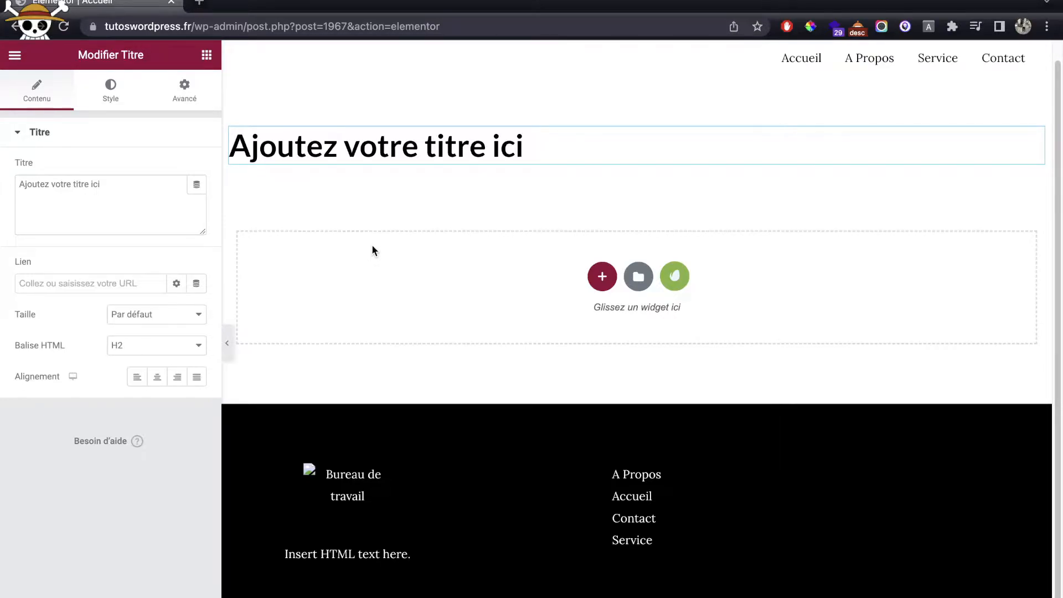
pyautogui.click(206, 55)
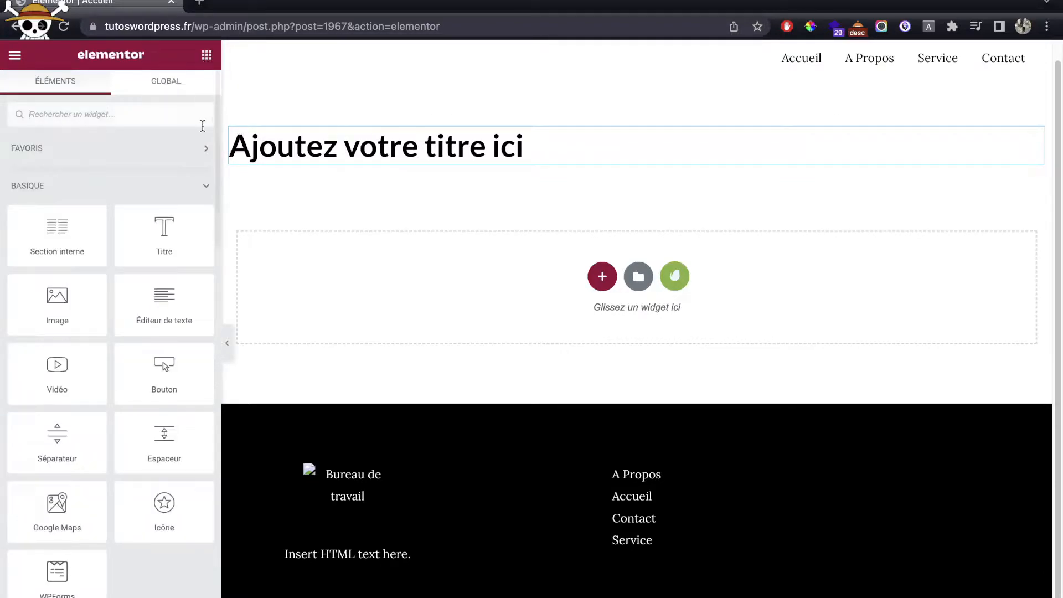
pyautogui.moveTo(41, 251); pyautogui.dragTo(434, 161)
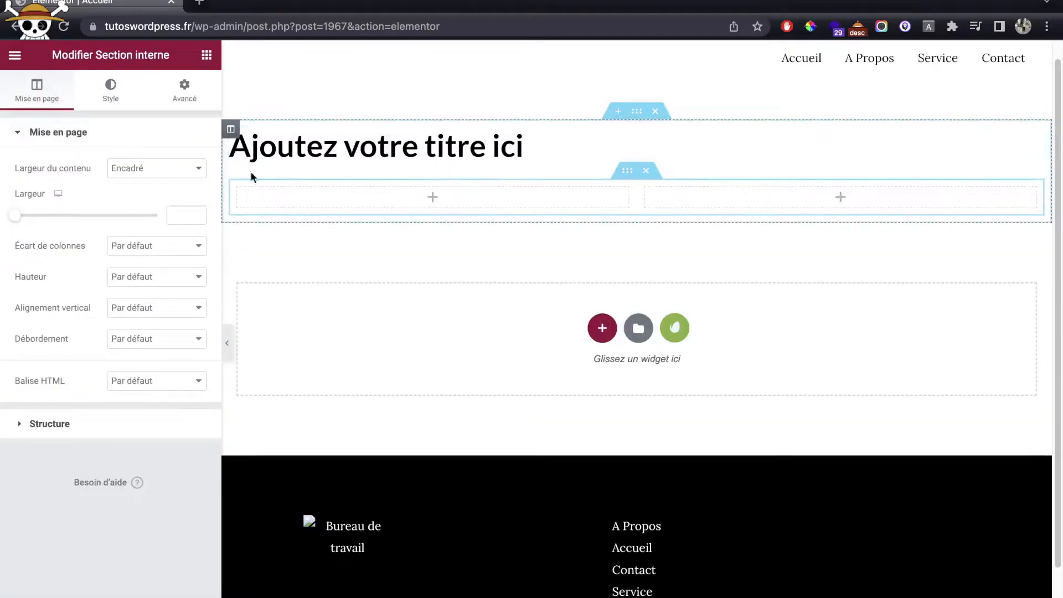
pyautogui.click(207, 55)
pyautogui.moveTo(185, 299); pyautogui.dragTo(332, 197)
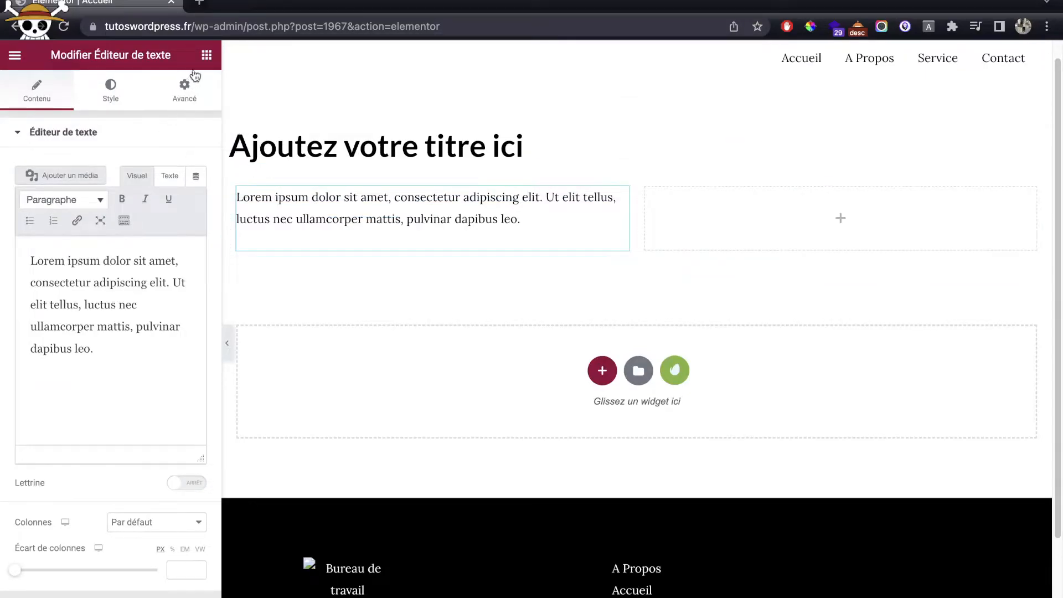
pyautogui.click(206, 55)
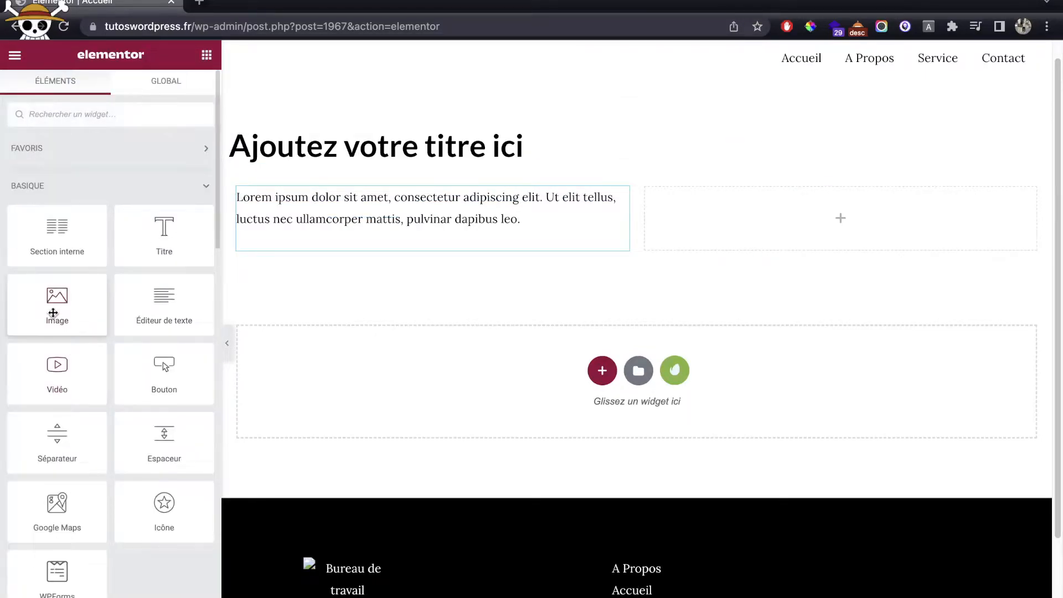
pyautogui.moveTo(162, 381); pyautogui.dragTo(439, 246)
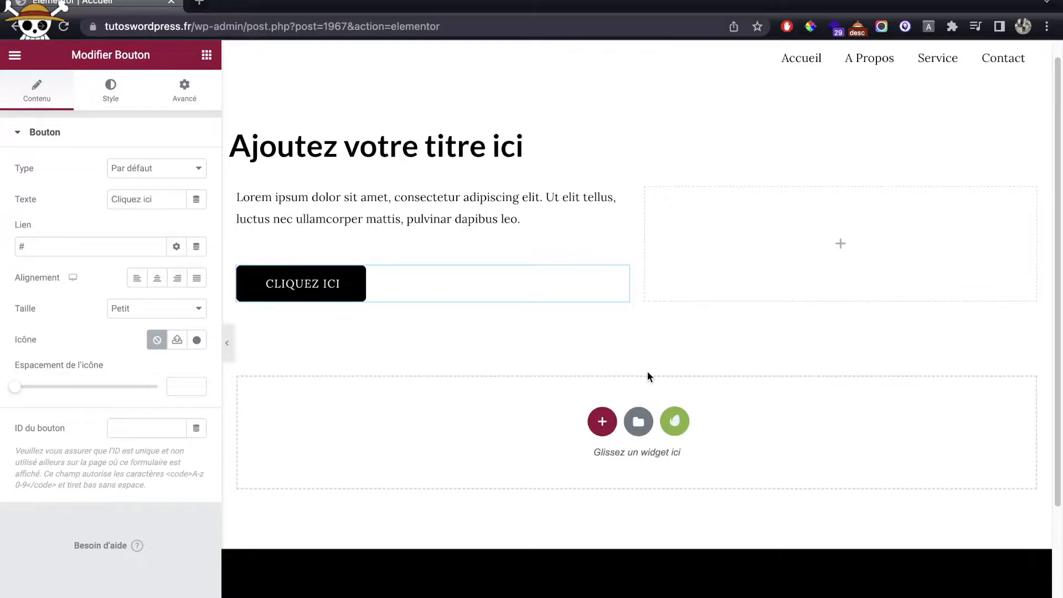
pyautogui.click(661, 111)
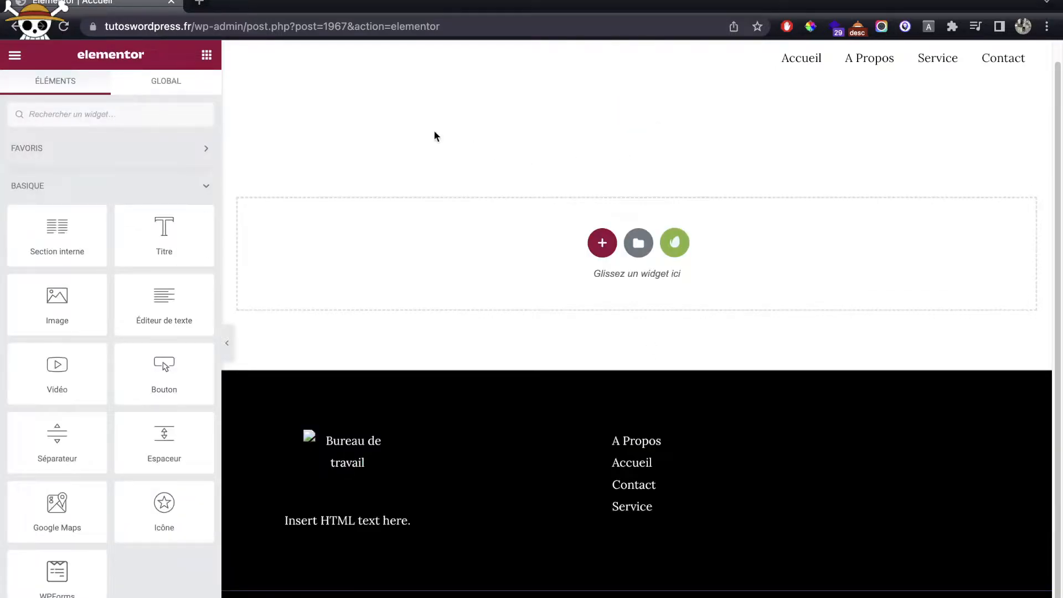
# Step: Add a single-column section and drop a Titre heading widget into it
pyautogui.click(602, 242)
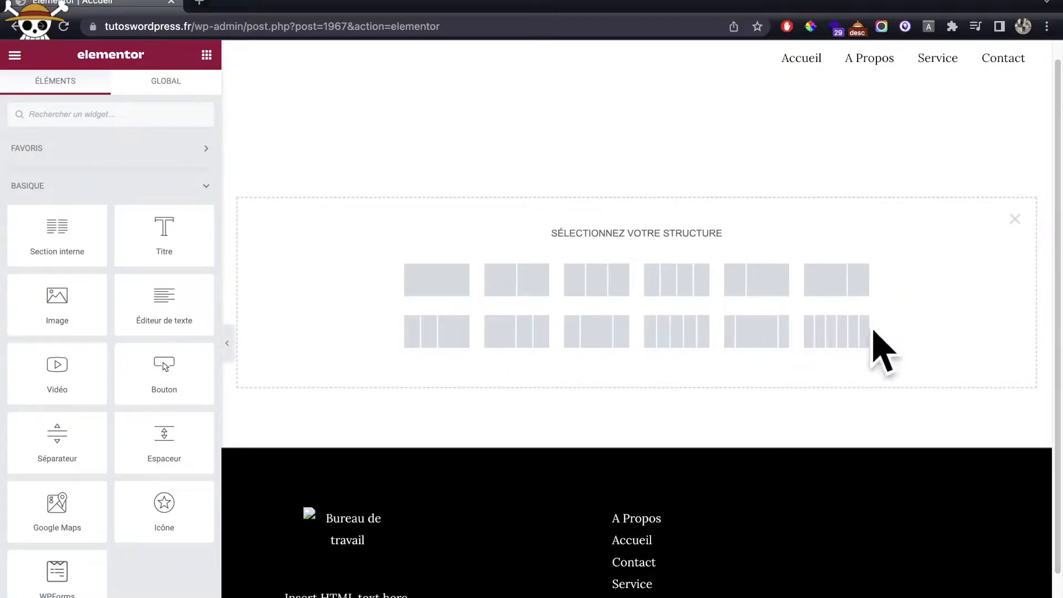
pyautogui.click(414, 272)
pyautogui.click(210, 65)
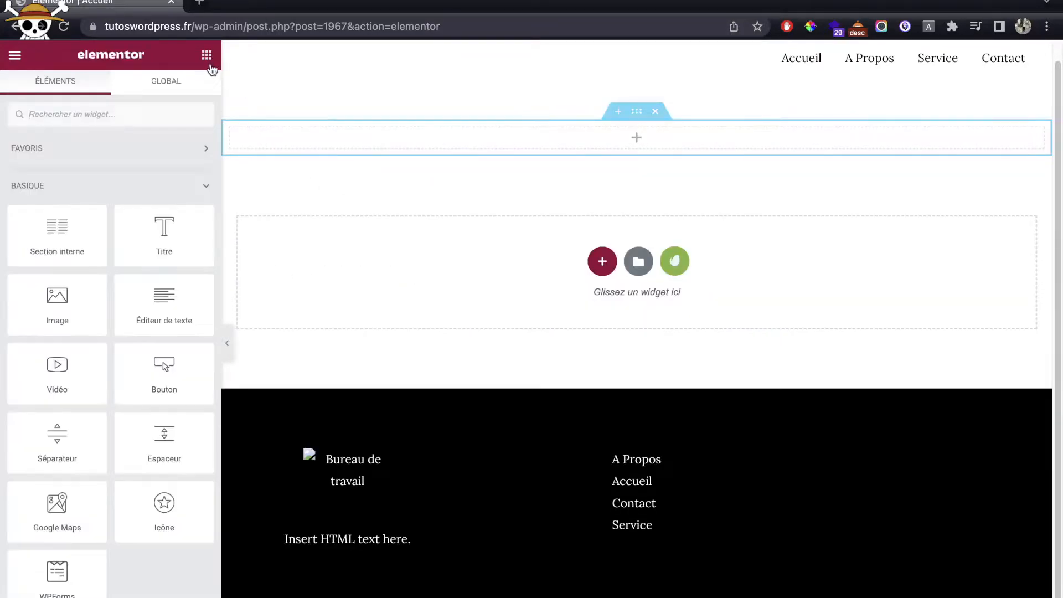
pyautogui.moveTo(164, 214); pyautogui.dragTo(427, 129)
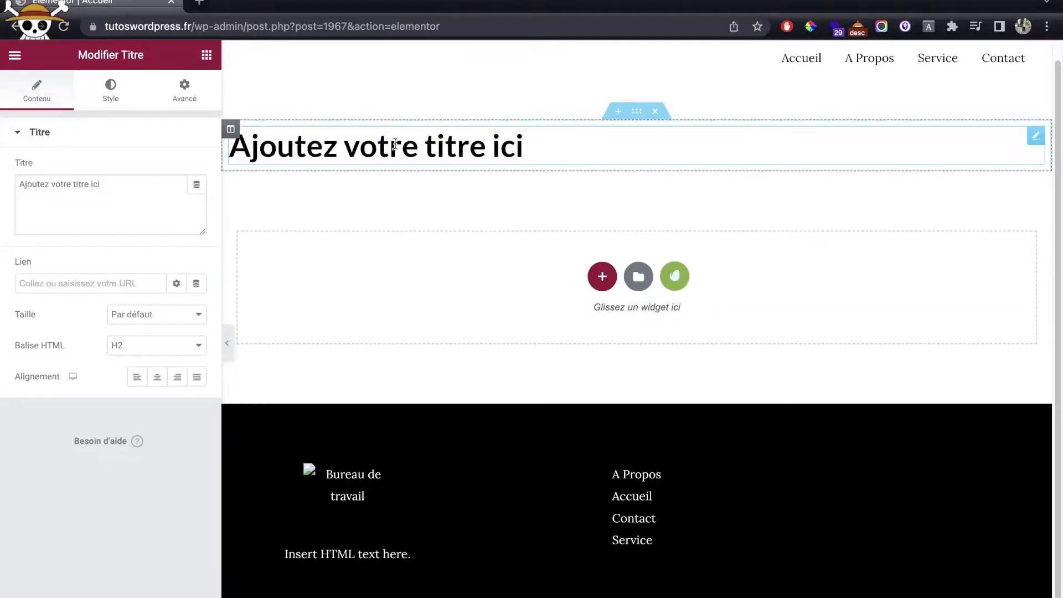
# Step: Centre the heading as an H1 reading 'Bienvenue sur le site lucas wordpress'
pyautogui.click(158, 378)
pyautogui.click(160, 353)
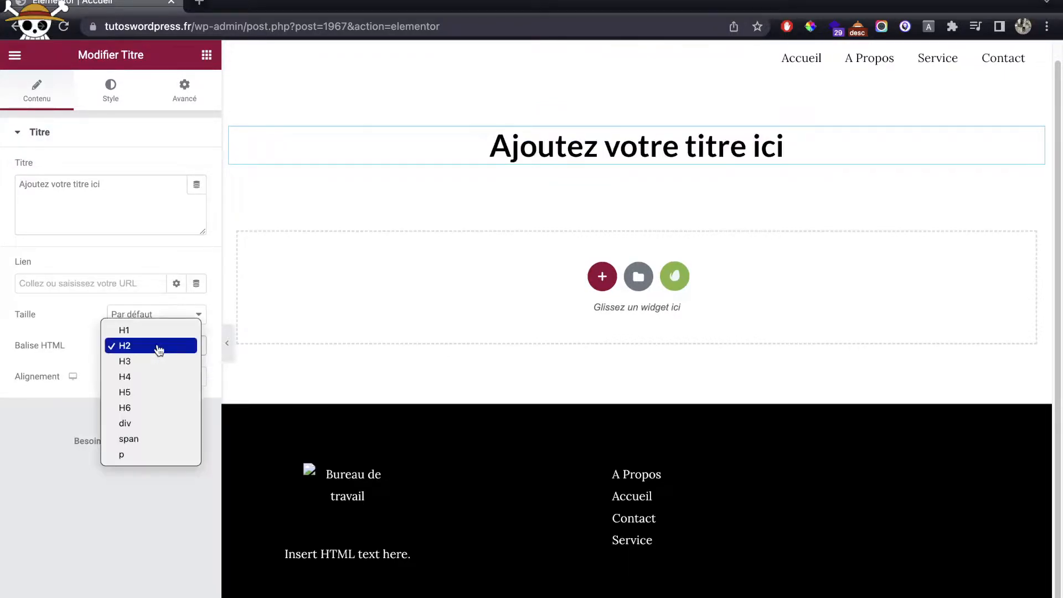
pyautogui.click(145, 333)
pyautogui.tripleClick(147, 214)
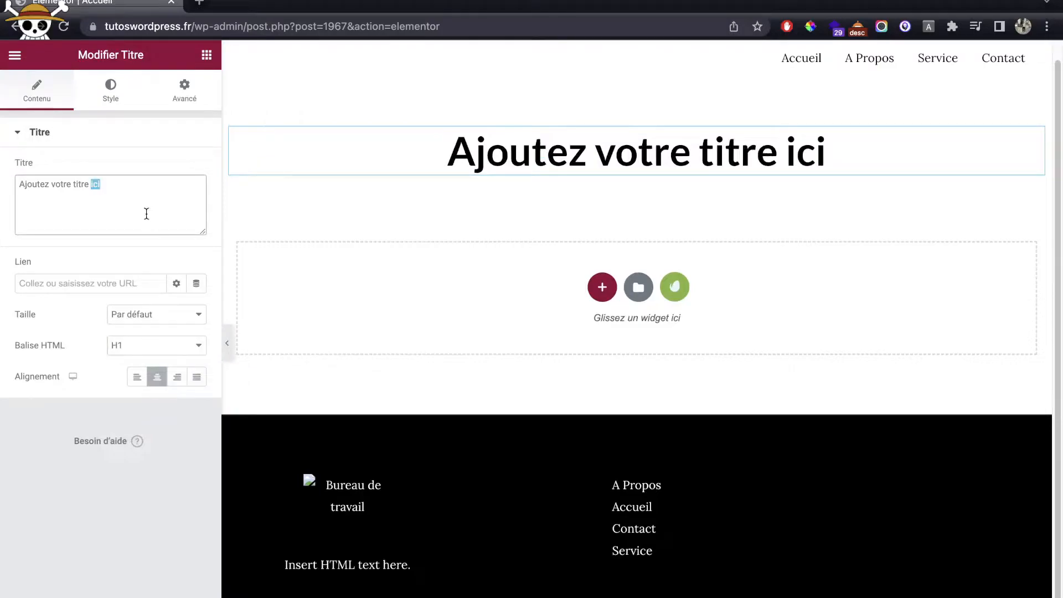
pyautogui.write('Bienve')
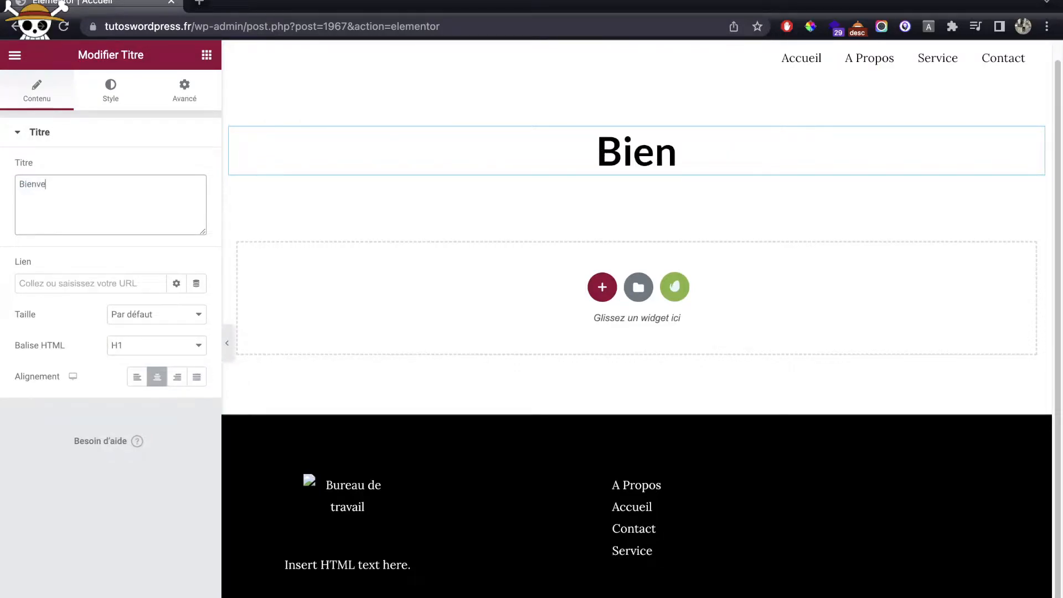
pyautogui.write('nue s')
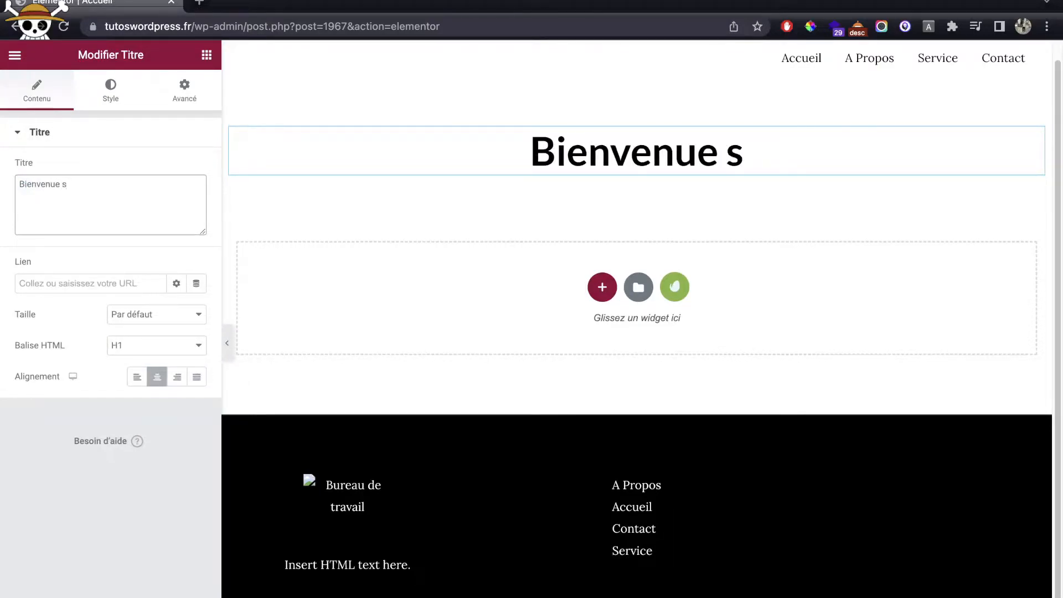
pyautogui.write('ur le site lucas p')
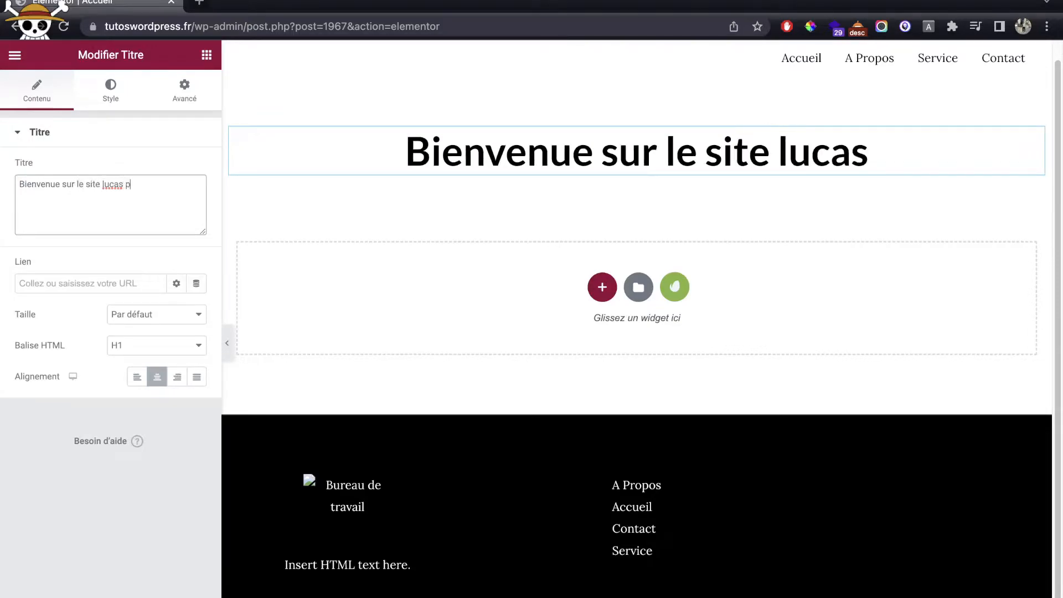
pyautogui.press('BackSpace')
pyautogui.write('word')
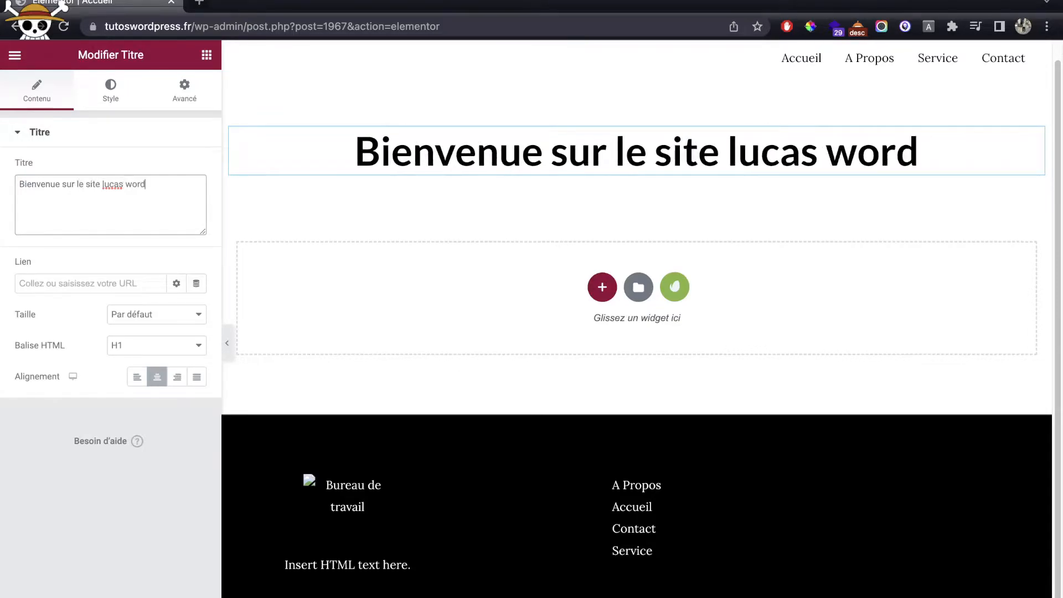
pyautogui.write('press')
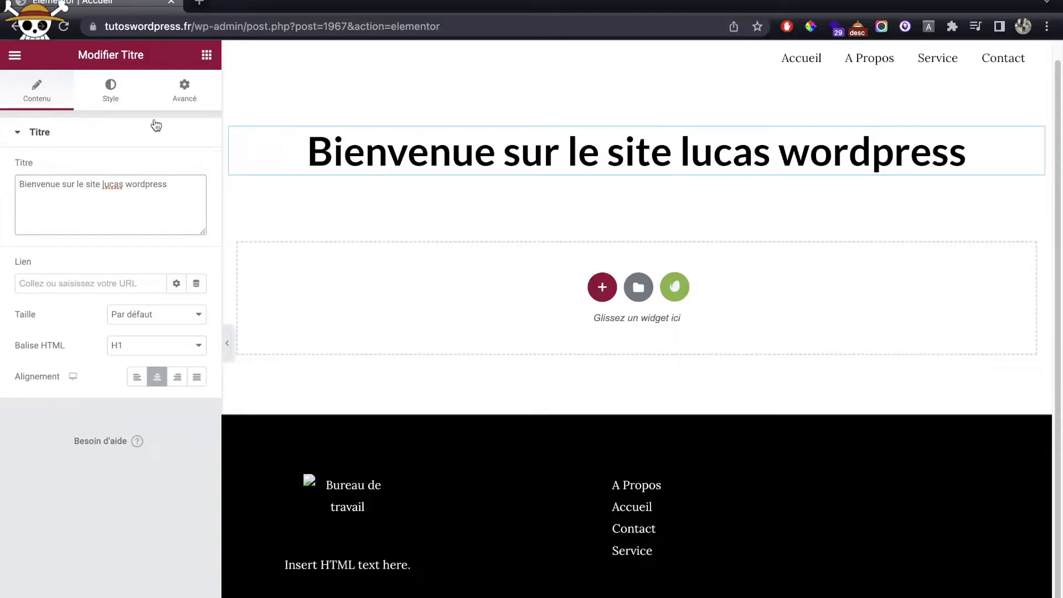
pyautogui.click(111, 88)
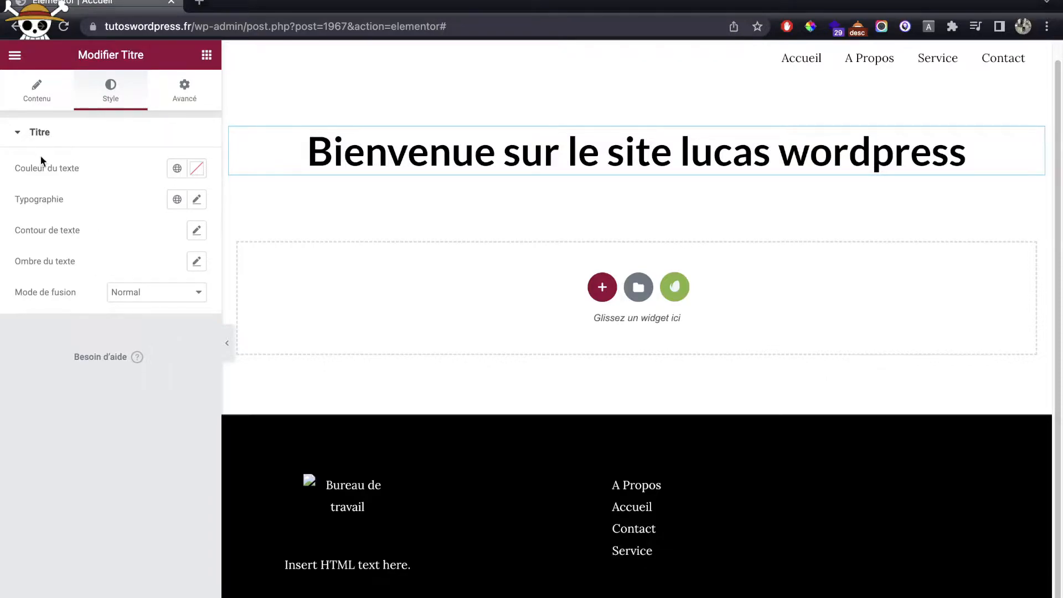
# Step: Make the heading text red and set its font family to Poppins
pyautogui.click(196, 167)
pyautogui.moveTo(171, 306)
pyautogui.mouseDown()
pyautogui.moveTo(187, 233)
pyautogui.moveTo(220, 281)
pyautogui.moveTo(225, 261)
pyautogui.moveTo(129, 156)
pyautogui.moveTo(192, 257)
pyautogui.mouseUp()
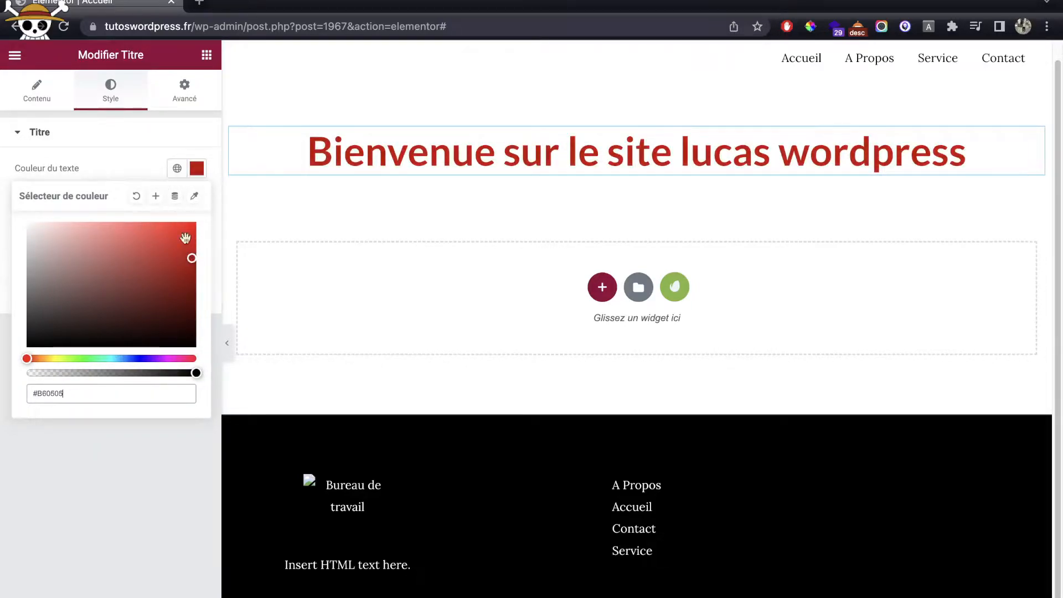
pyautogui.click(137, 145)
pyautogui.click(136, 146)
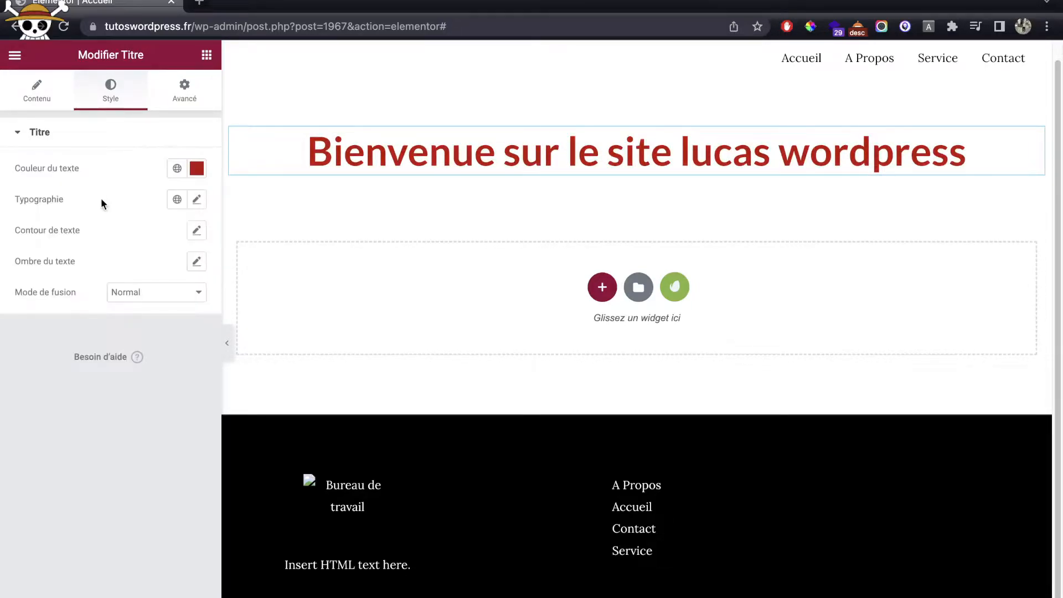
pyautogui.click(196, 200)
pyautogui.click(153, 274)
pyautogui.click(149, 312)
pyautogui.click(148, 273)
pyautogui.write('popp')
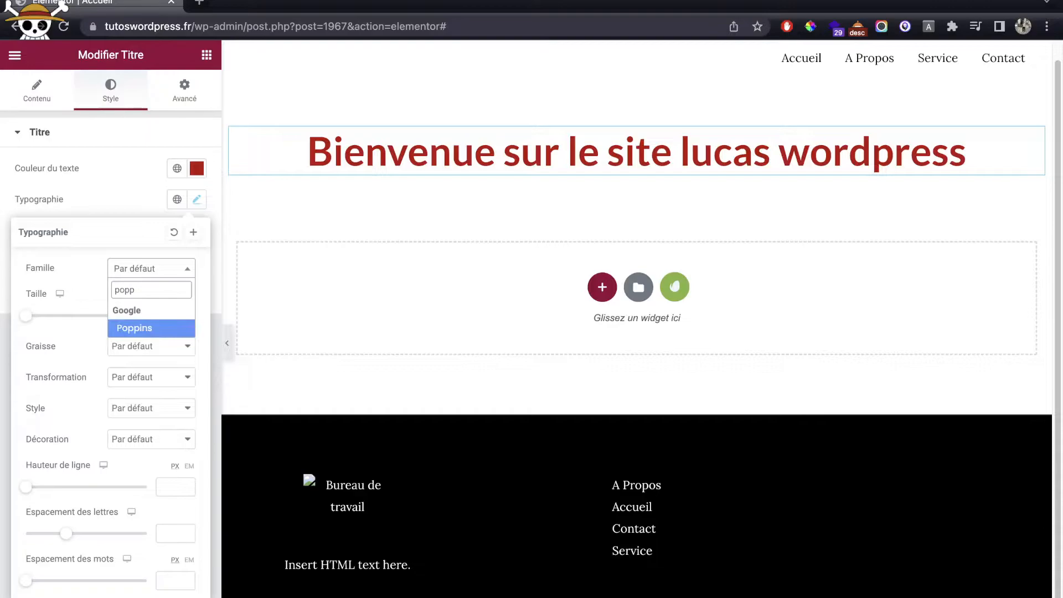
pyautogui.press('Return')
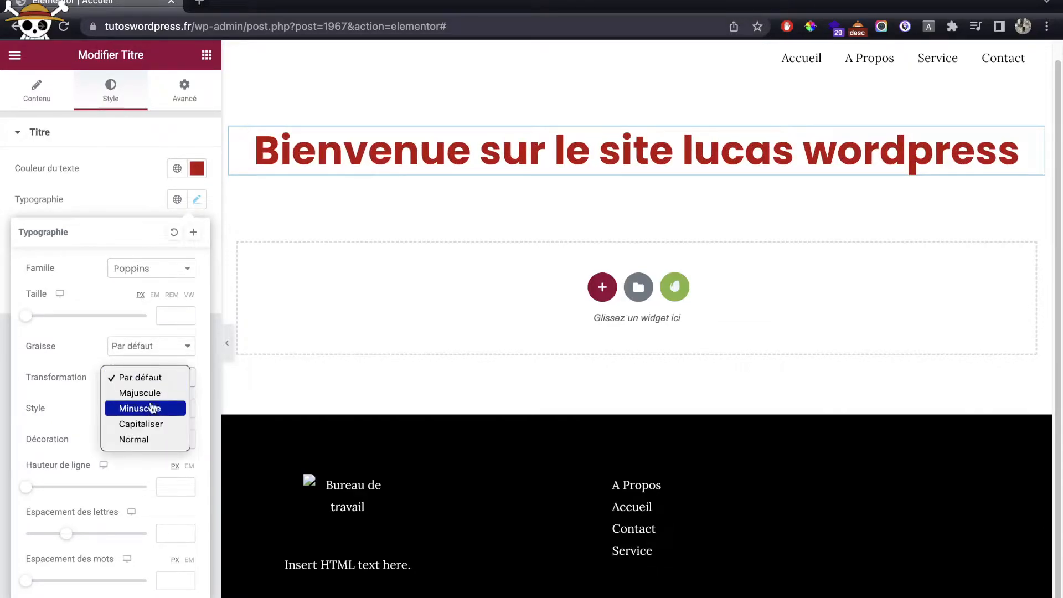
# Step: Capitalise every word of the heading and set its size to about 45 px
pyautogui.click(148, 424)
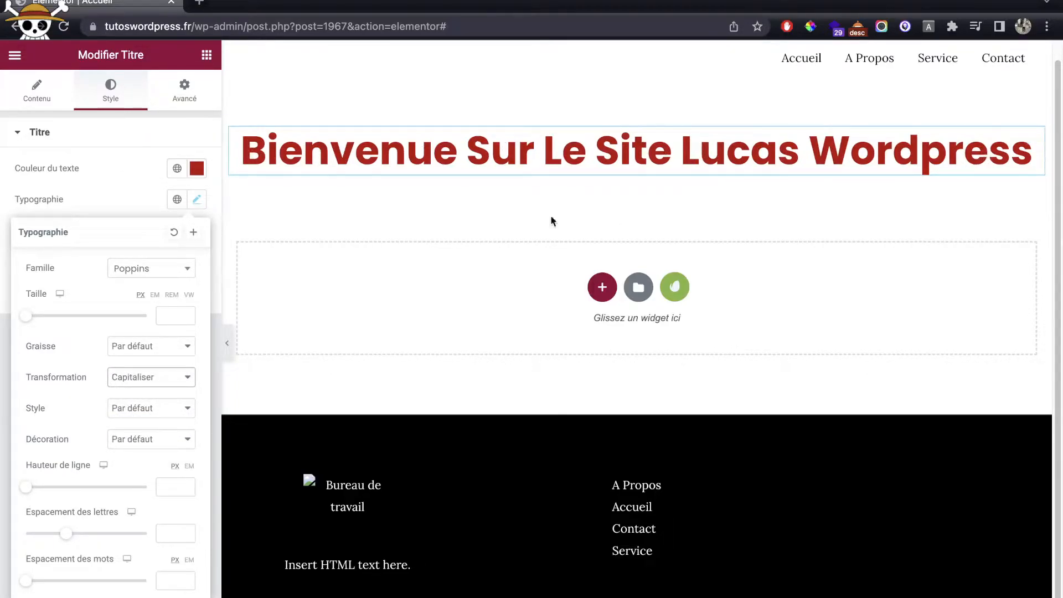
pyautogui.click(139, 209)
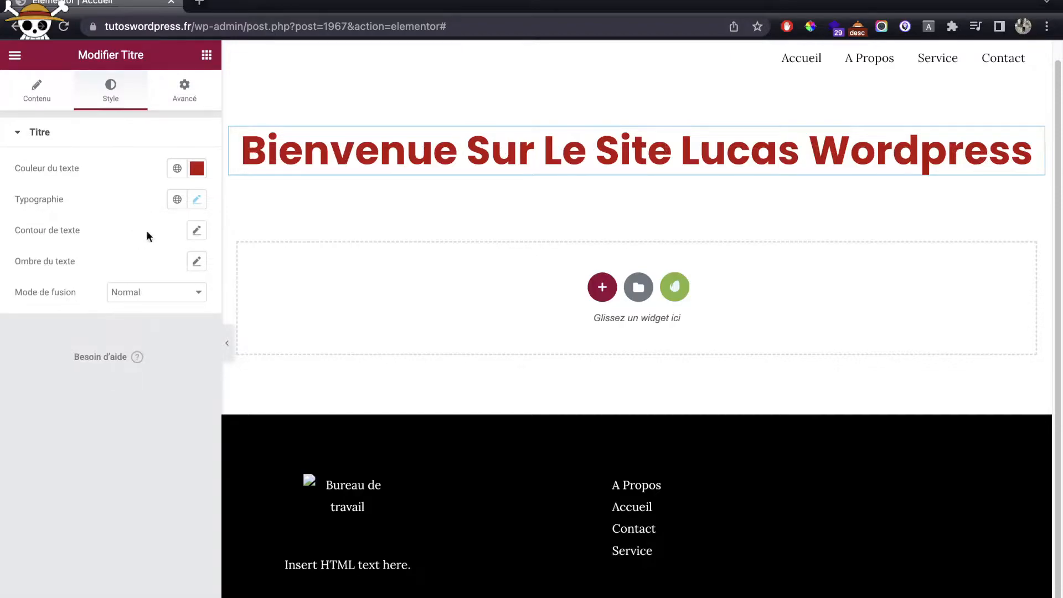
pyautogui.click(193, 206)
pyautogui.moveTo(26, 316); pyautogui.dragTo(54, 315)
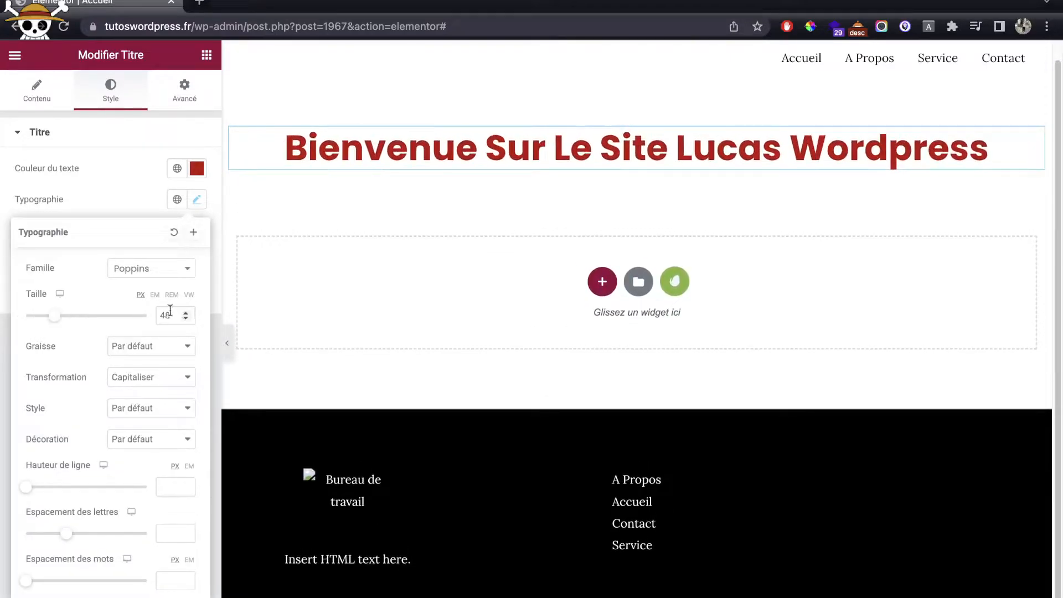
pyautogui.click(132, 201)
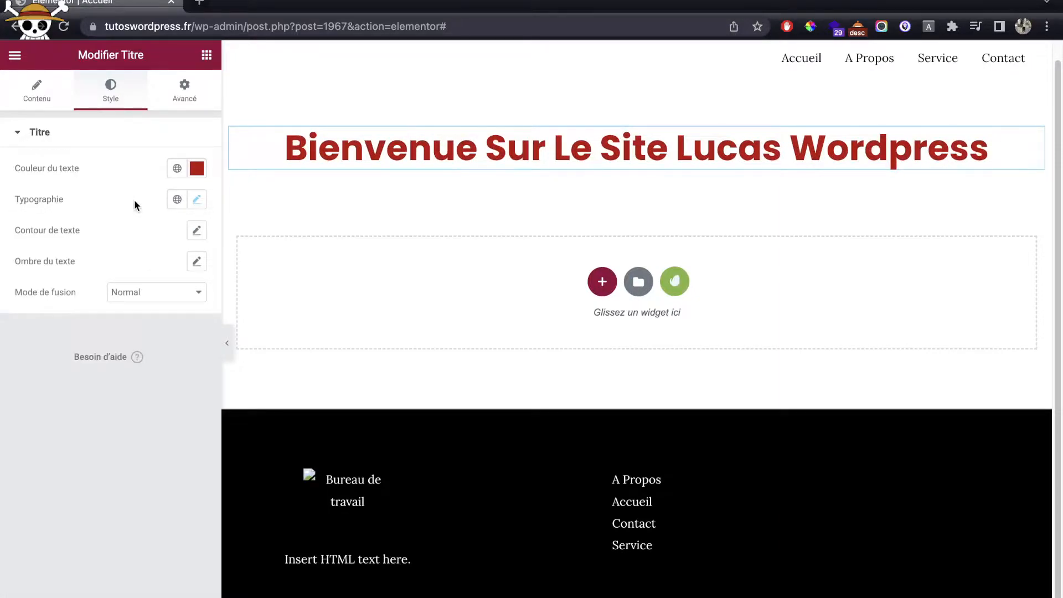
pyautogui.click(205, 55)
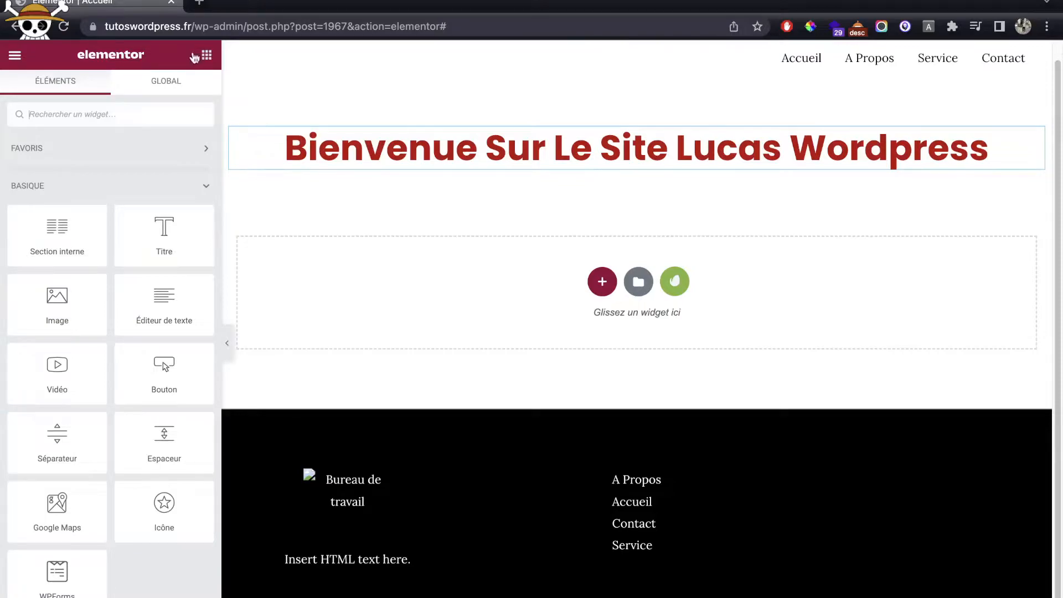
# Step: Add a centred divider under the heading with width 10 and thickness 3
pyautogui.moveTo(69, 450); pyautogui.dragTo(500, 176)
pyautogui.click(178, 248)
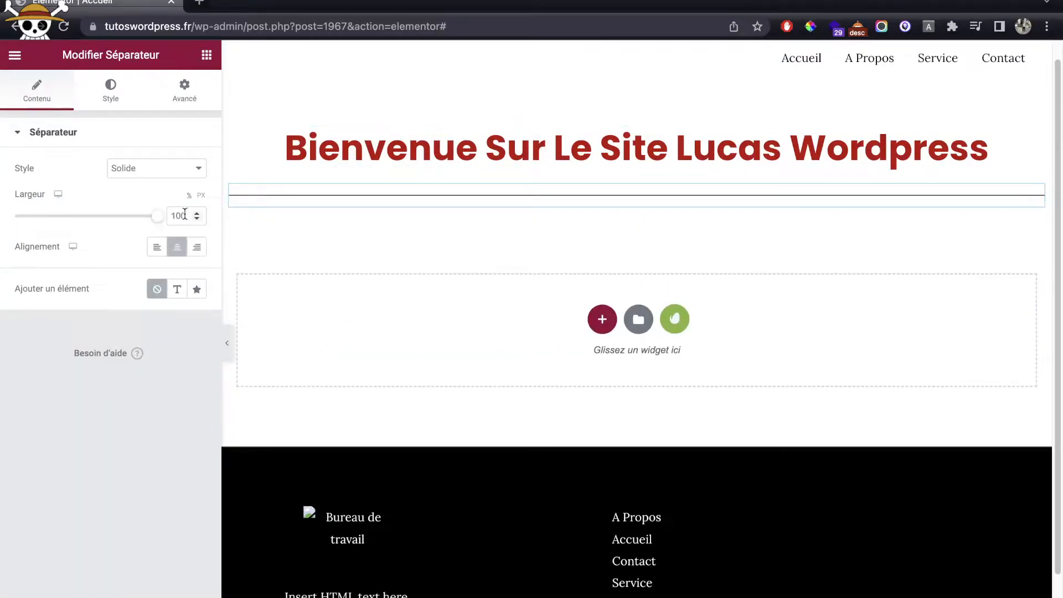
pyautogui.click(185, 215)
pyautogui.press('BackSpace')
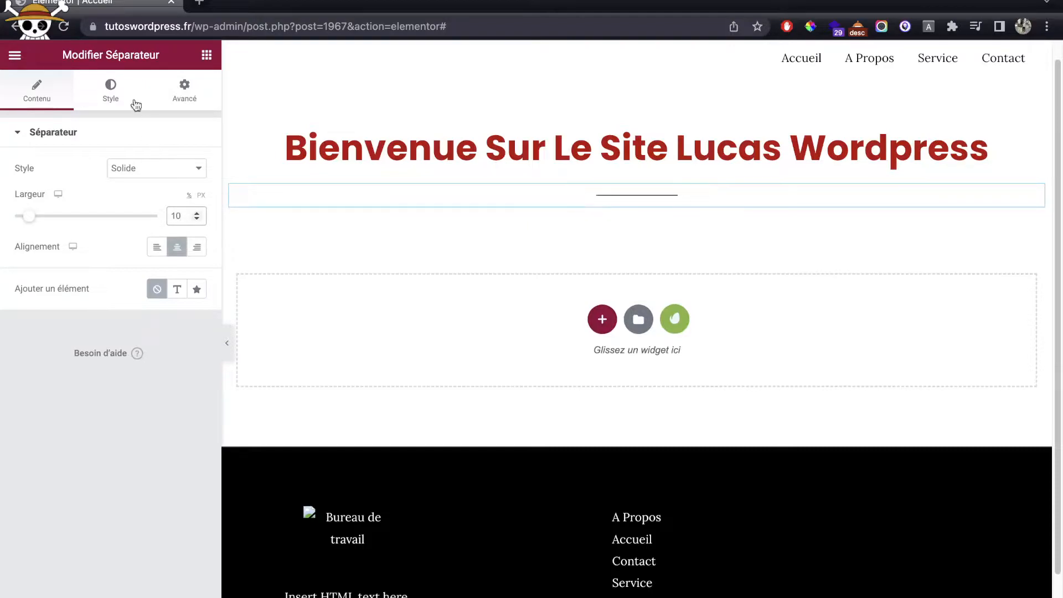
pyautogui.click(125, 88)
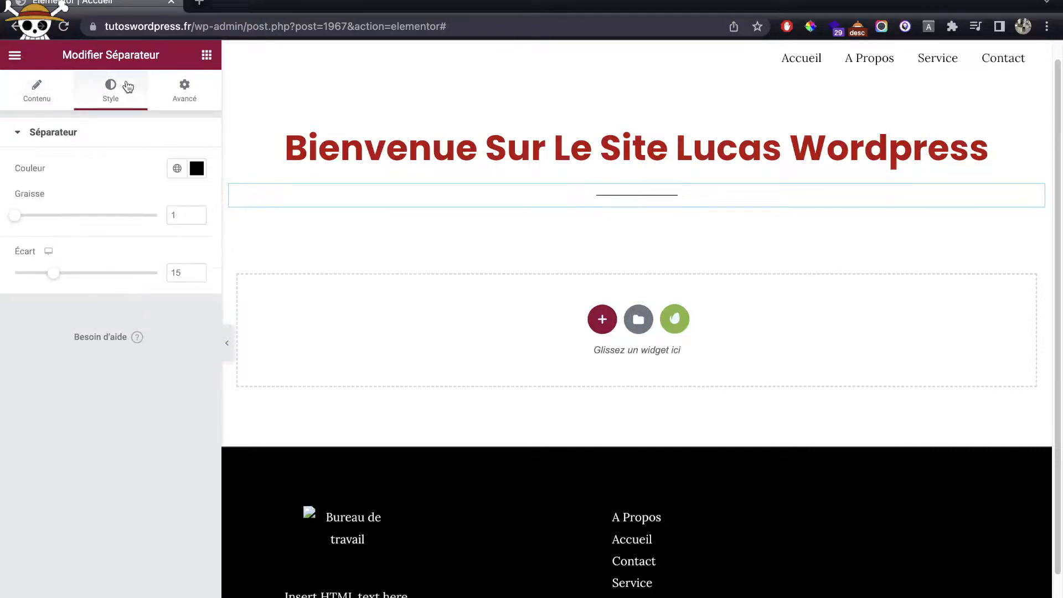
pyautogui.click(156, 215)
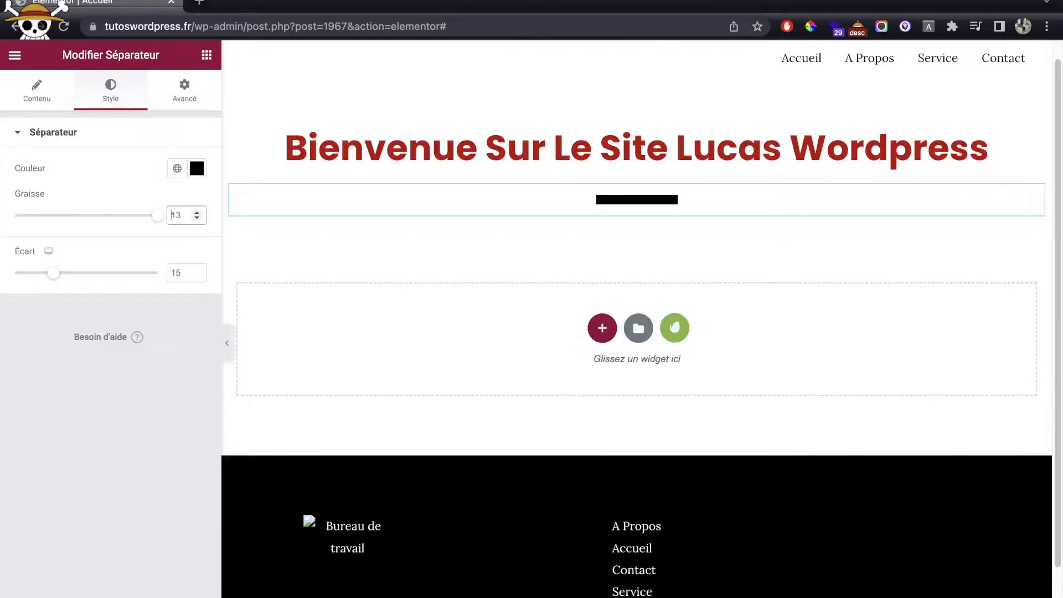
pyautogui.press('BackSpace')
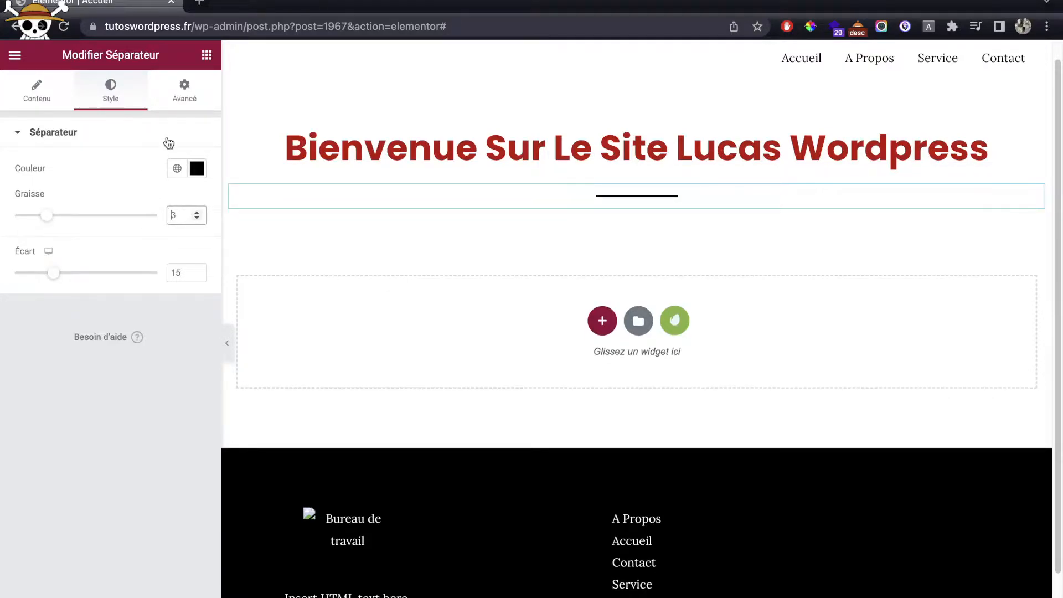
pyautogui.click(204, 60)
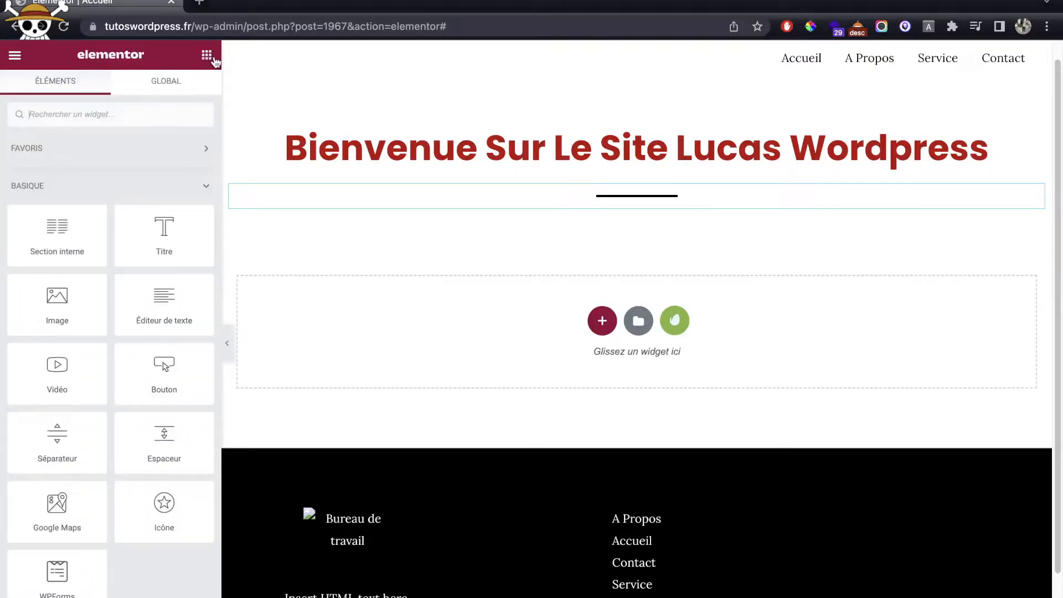
# Step: Add a Lorem ipsum text block below the divider, centred at 28 px
pyautogui.moveTo(164, 308); pyautogui.dragTo(624, 204)
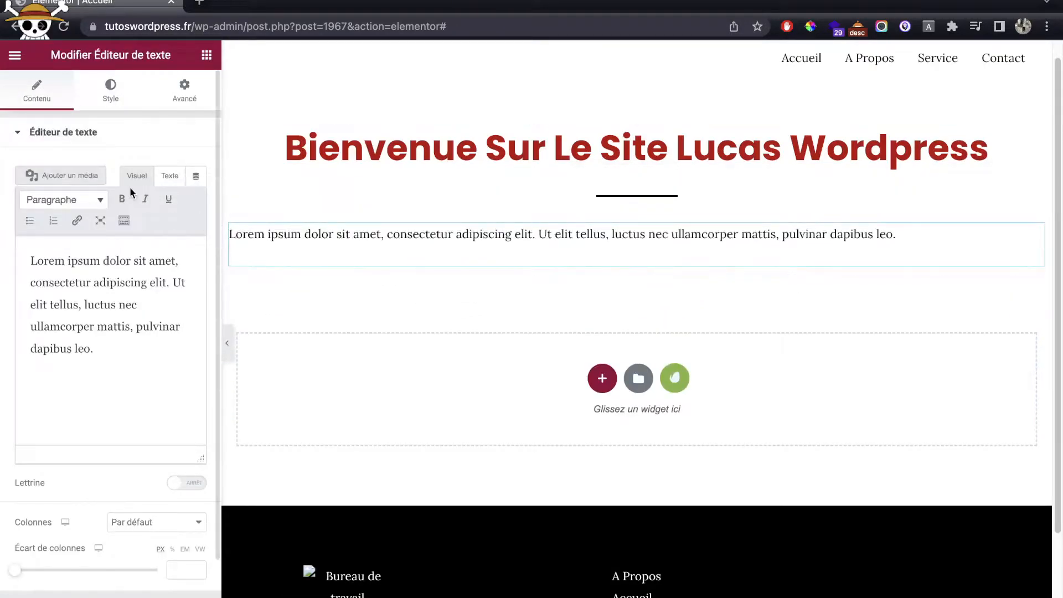
pyautogui.click(113, 98)
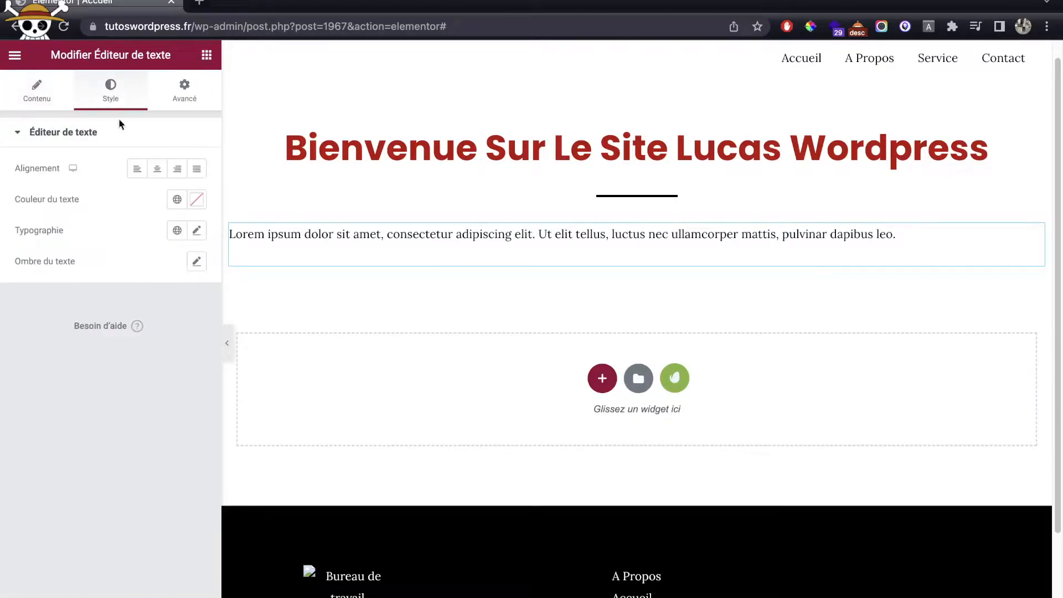
pyautogui.click(150, 173)
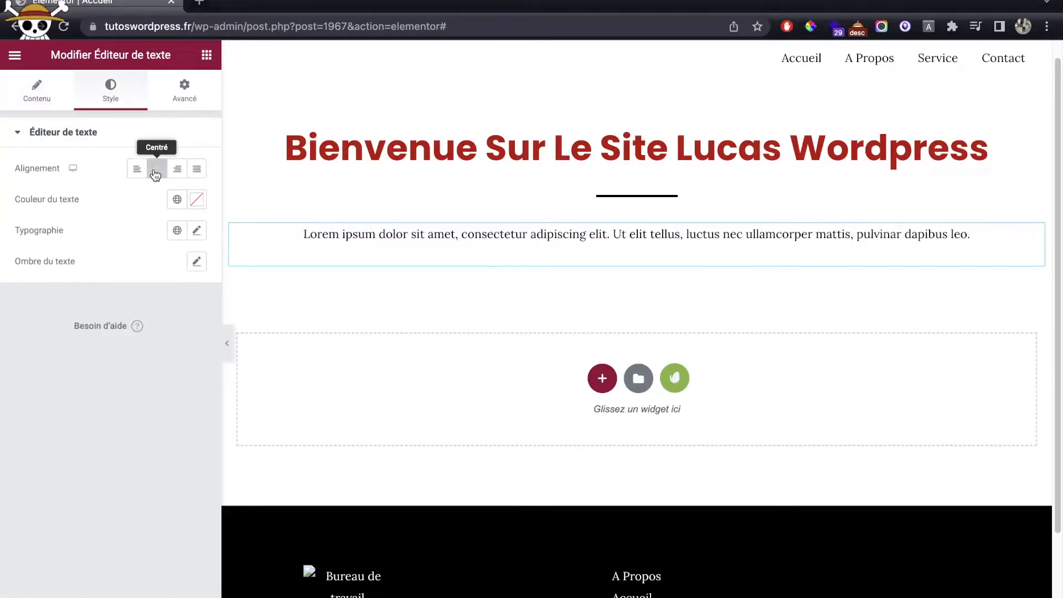
pyautogui.click(196, 229)
pyautogui.moveTo(25, 356); pyautogui.dragTo(41, 356)
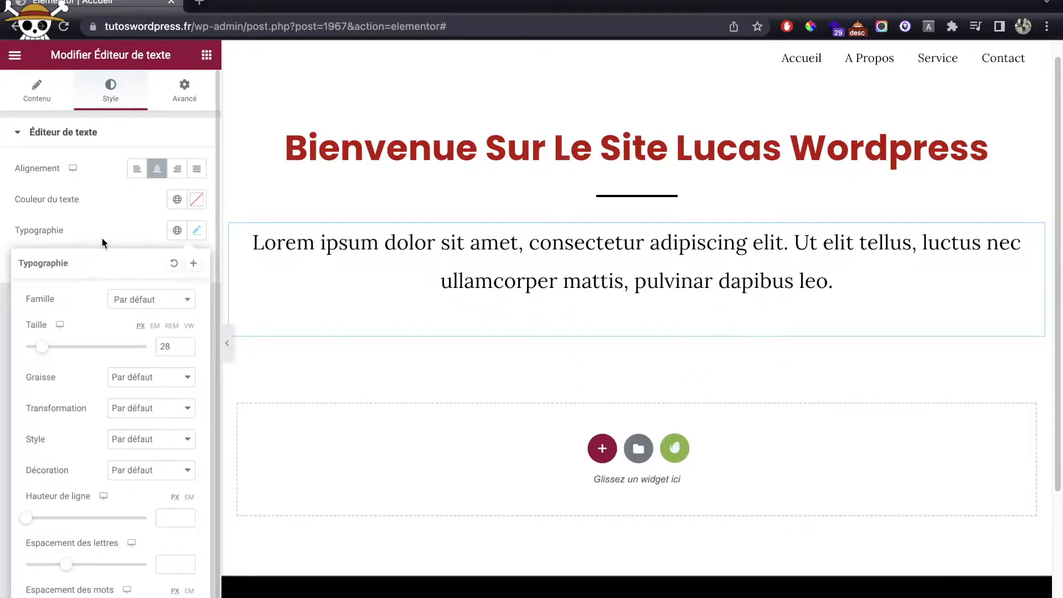
pyautogui.click(101, 238)
pyautogui.click(207, 55)
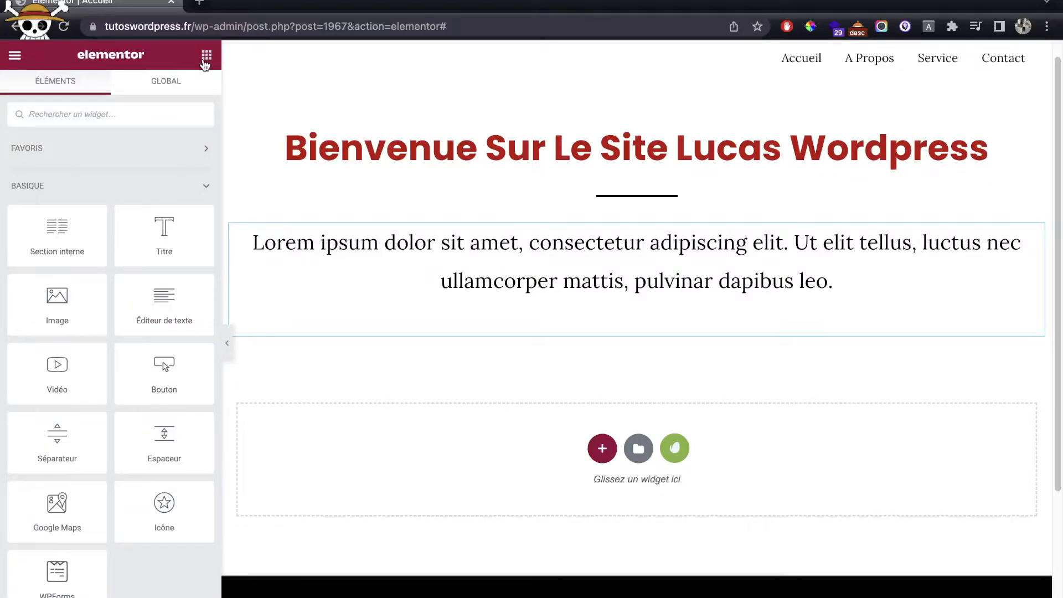
# Step: Add a centred Cliquez ici button under the paragraph and show its Style options
pyautogui.moveTo(161, 363); pyautogui.dragTo(521, 296)
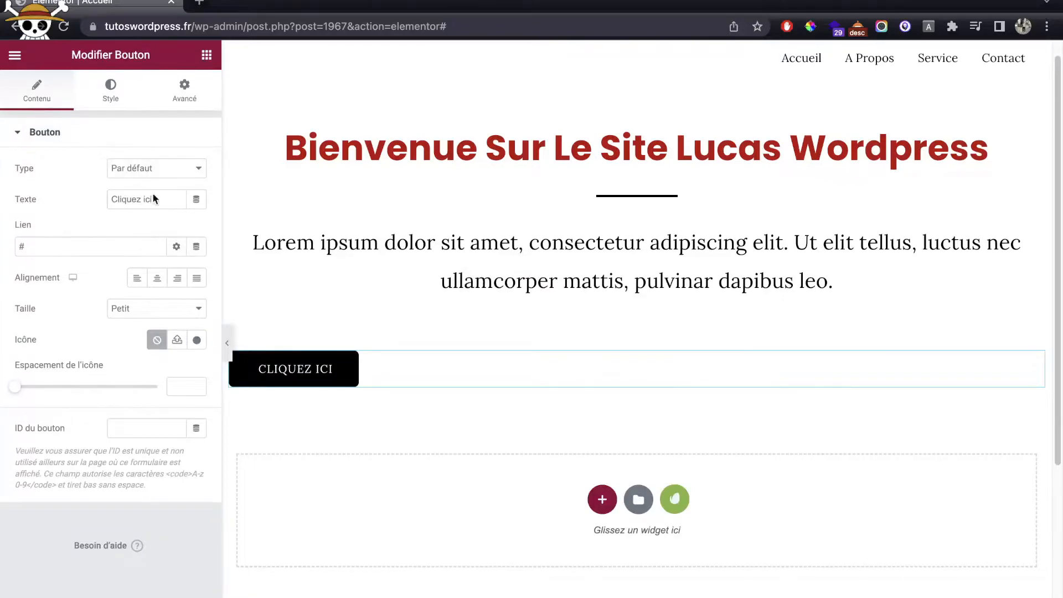
pyautogui.click(156, 278)
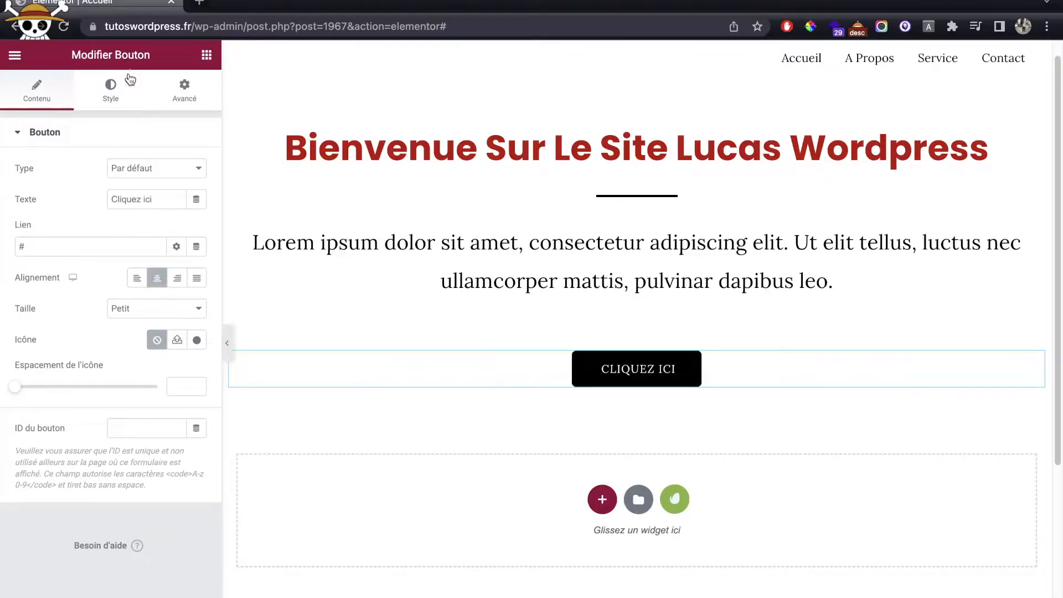
pyautogui.click(114, 100)
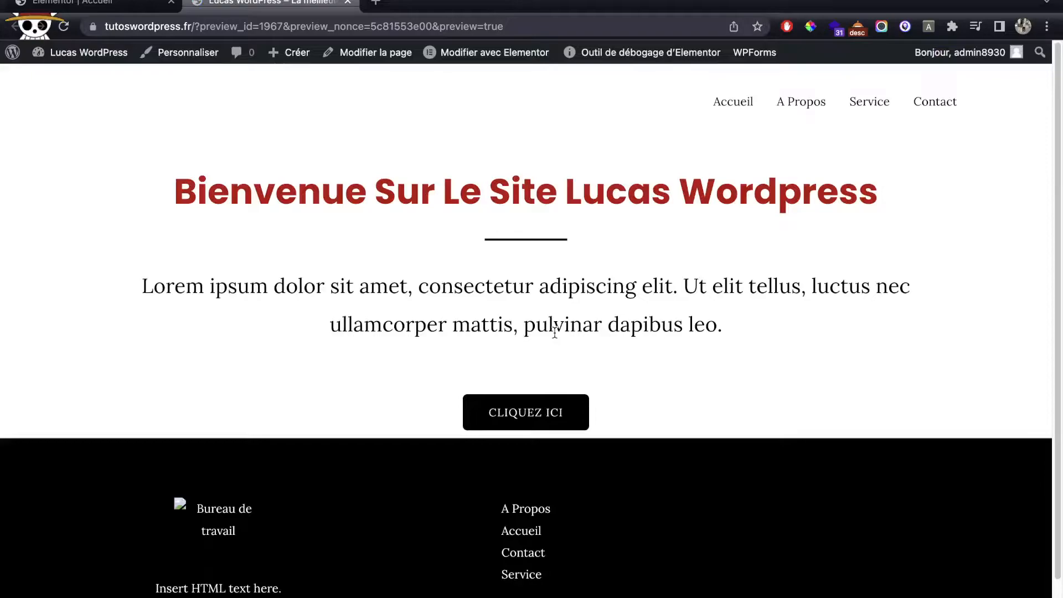
# Step: Compare the editor with the Accueil preview, close it, and reopen a refreshed preview
pyautogui.click(61, 5)
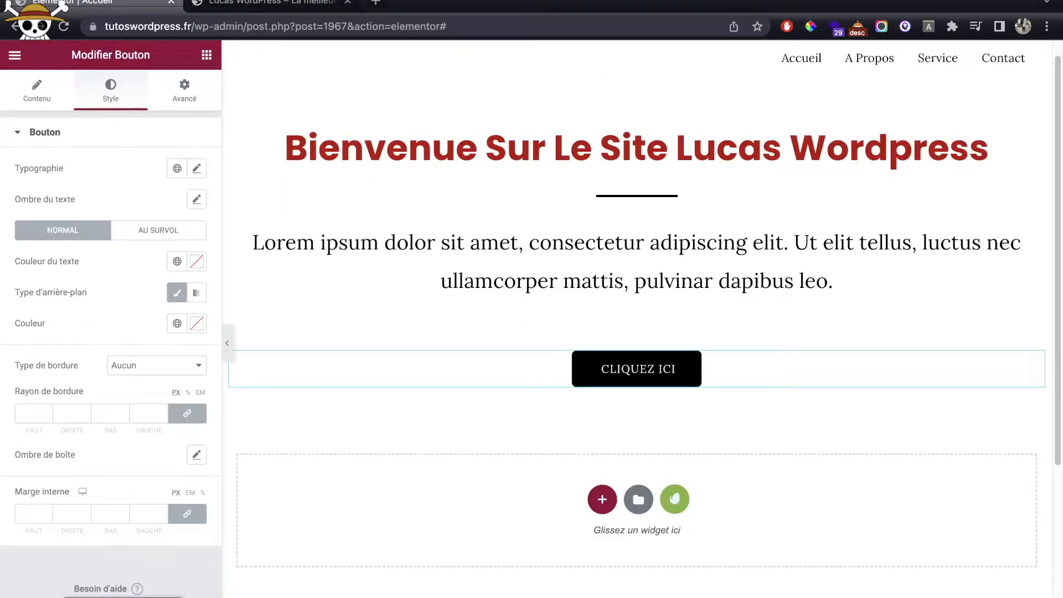
pyautogui.click(271, 1)
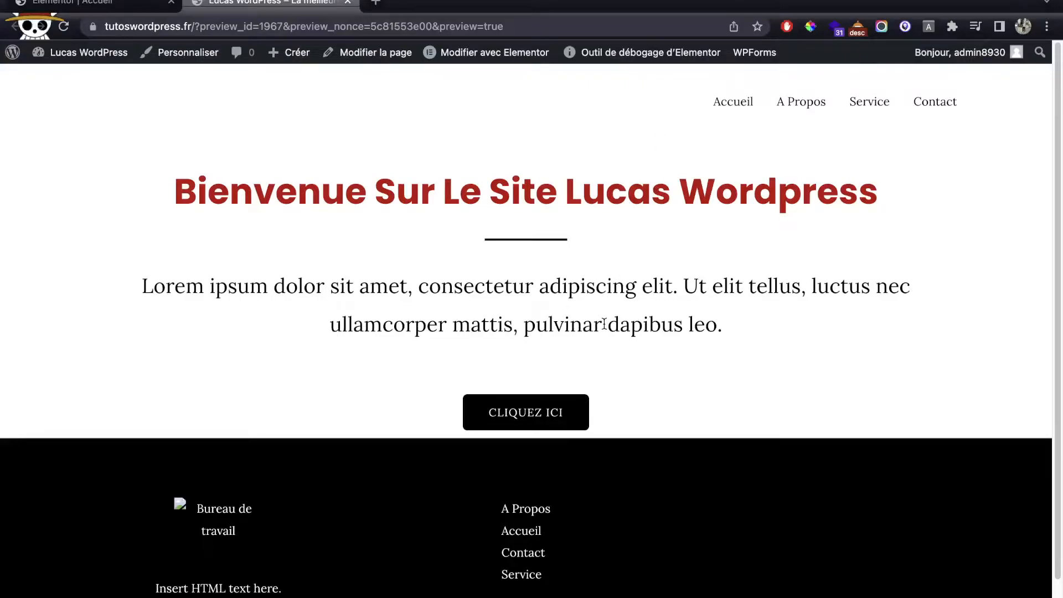
pyautogui.moveTo(185, 162); pyautogui.dragTo(675, 416)
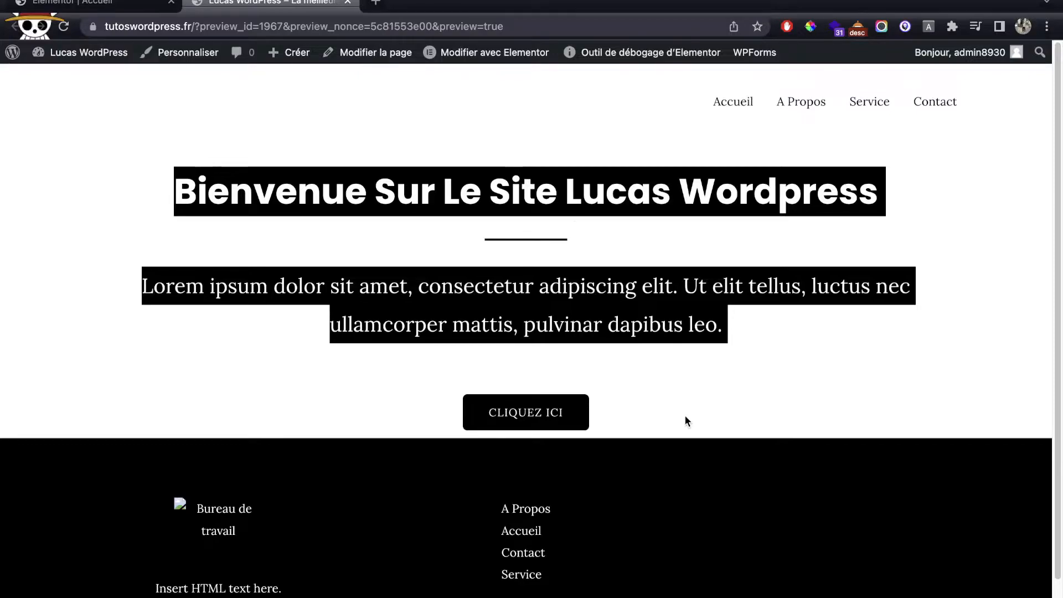
pyautogui.press('super+w')
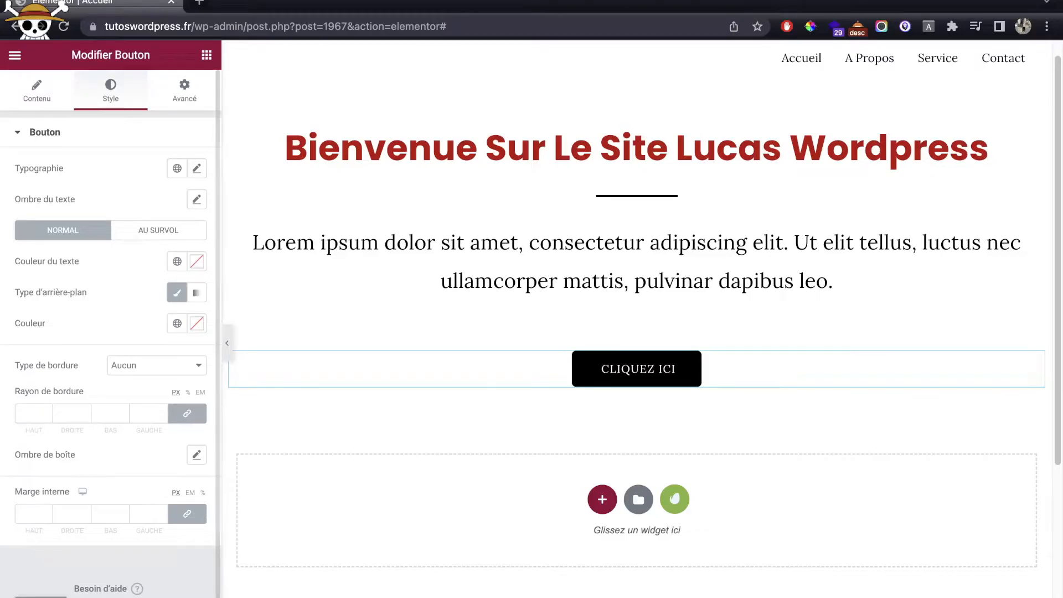
pyautogui.press('super+shift+p')
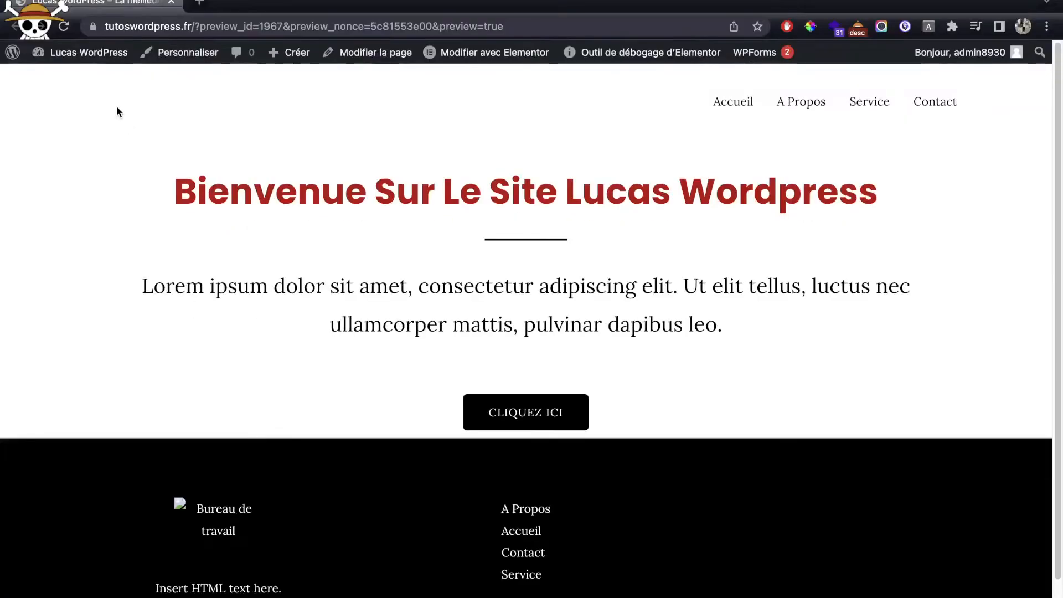
# Step: Go to the Free Template Kits library and search for food kits
pyautogui.moveTo(83, 52)
pyautogui.click(82, 78)
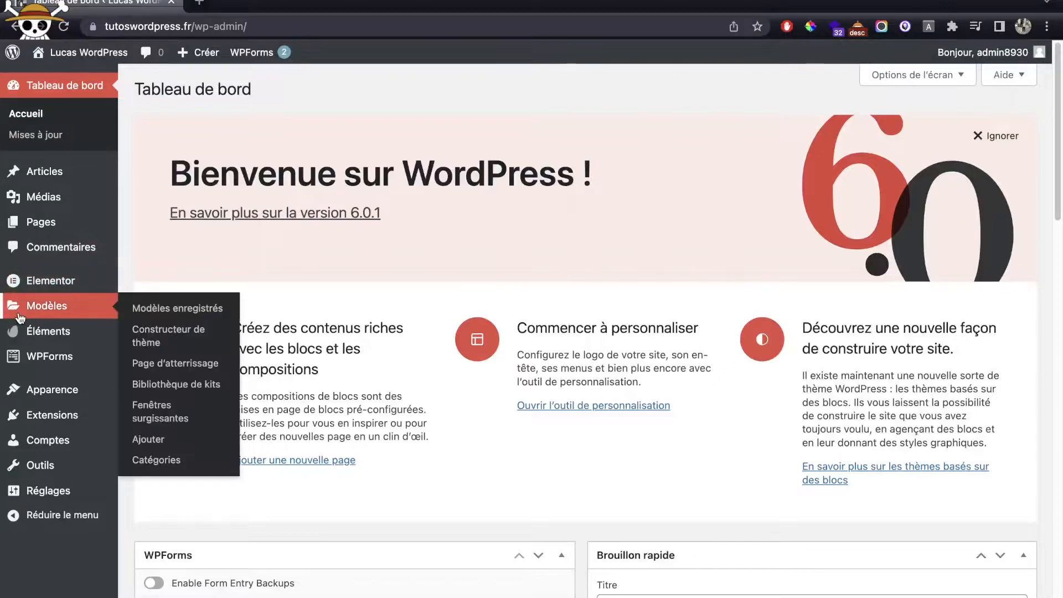
pyautogui.moveTo(33, 338)
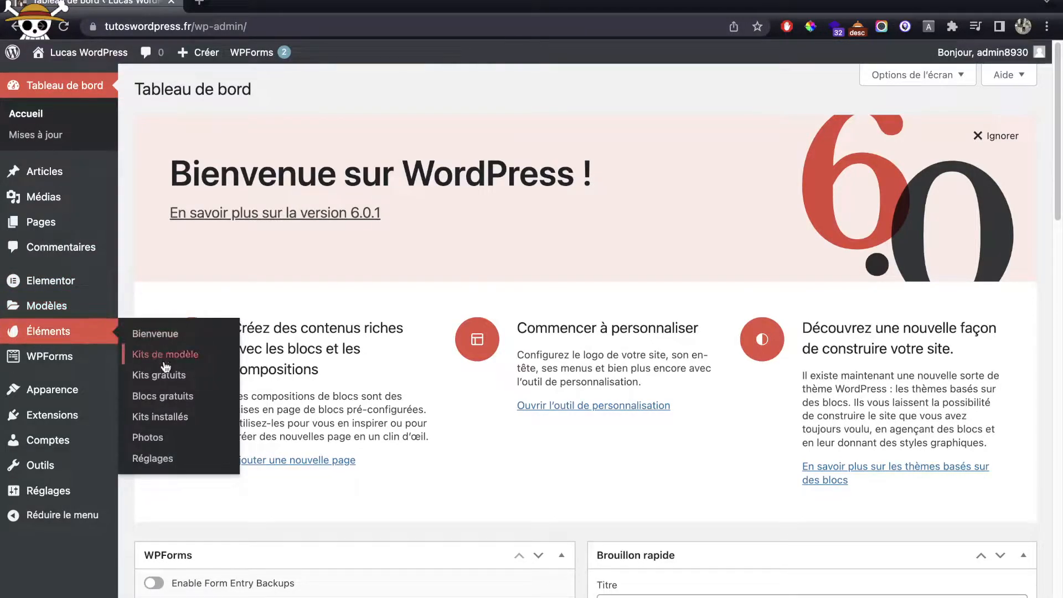
pyautogui.click(166, 379)
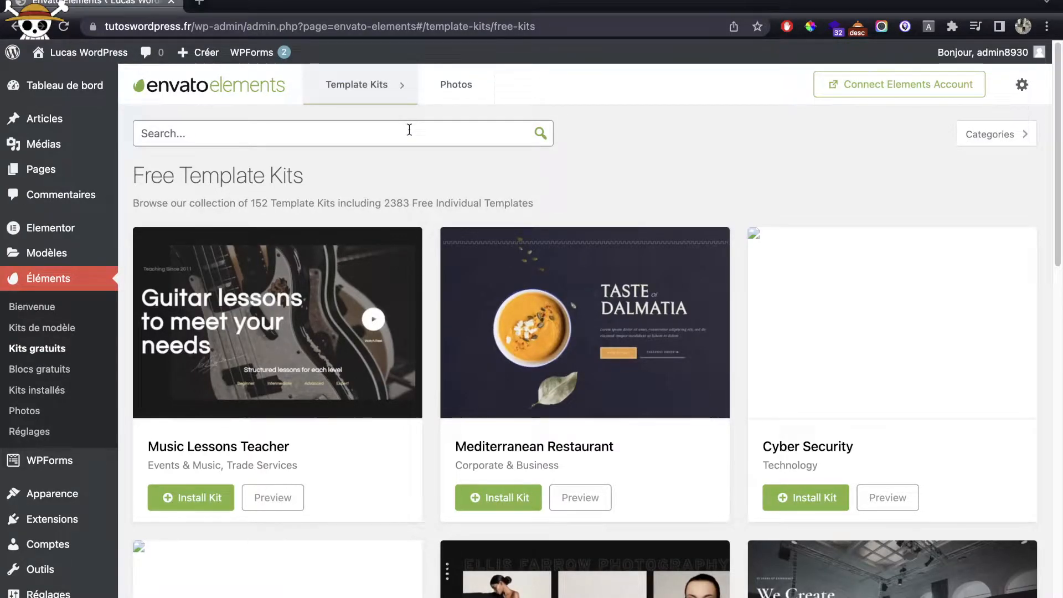
pyautogui.write('food')
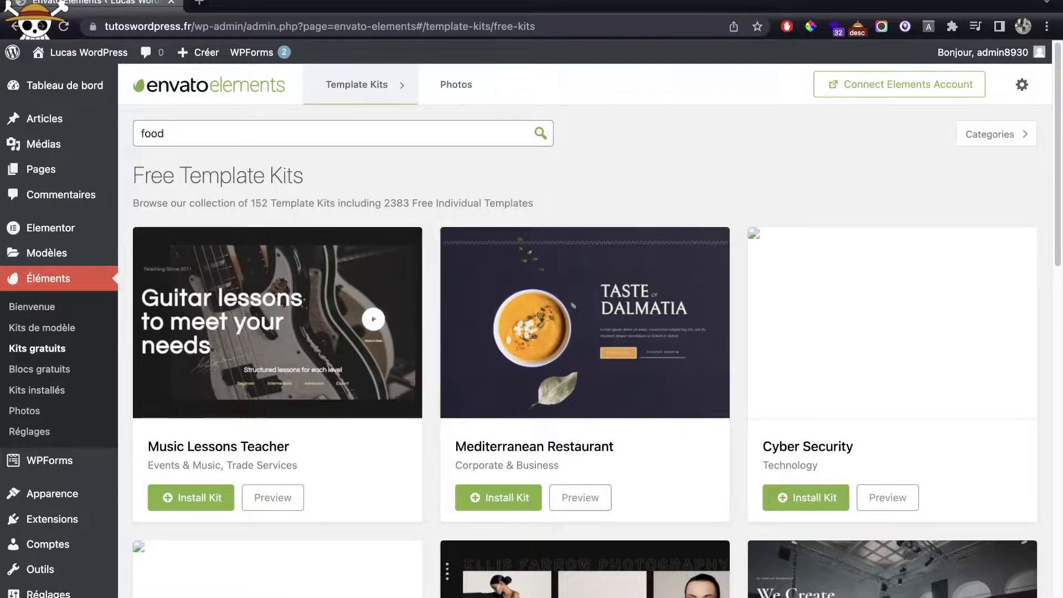
pyautogui.press('Return')
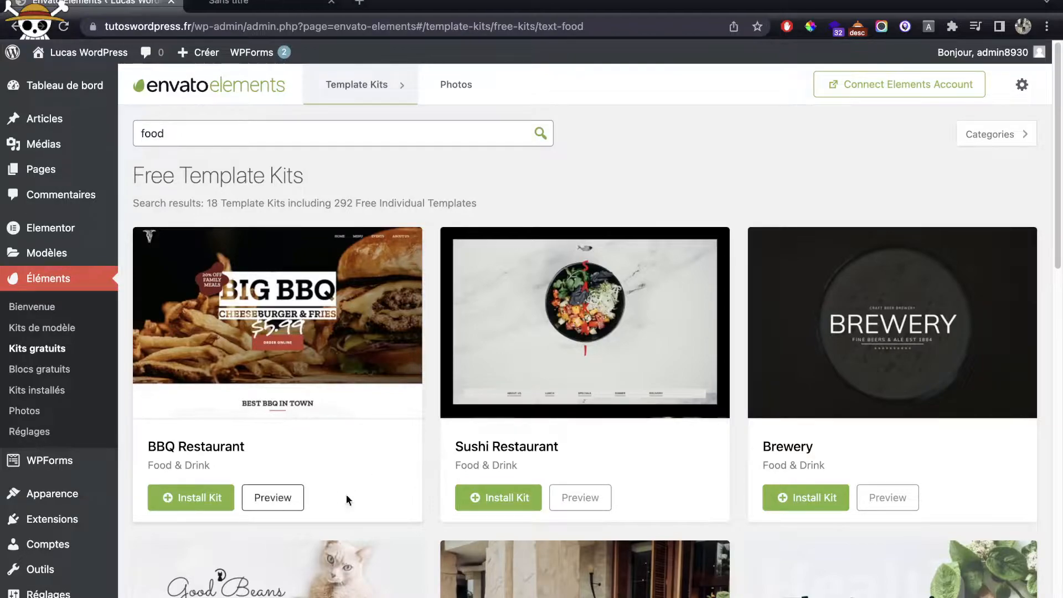
# Step: Open previews of the Sushi, Vegan and Mexican Restaurant kits in new tabs
pyautogui.click(609, 499)
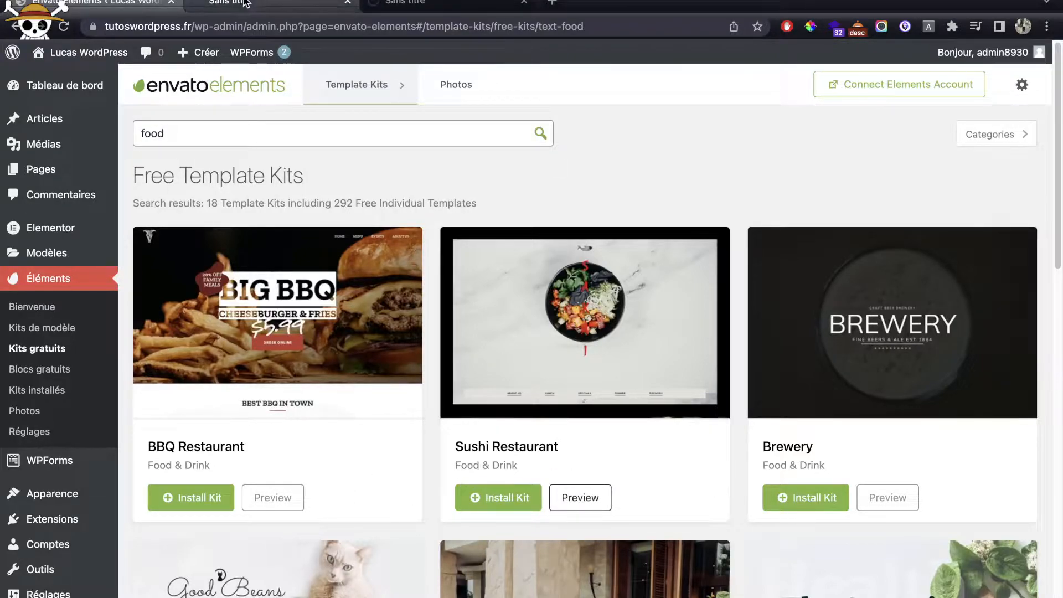
pyautogui.scroll(-5, 490, 273)
pyautogui.scroll(-3, 490, 273)
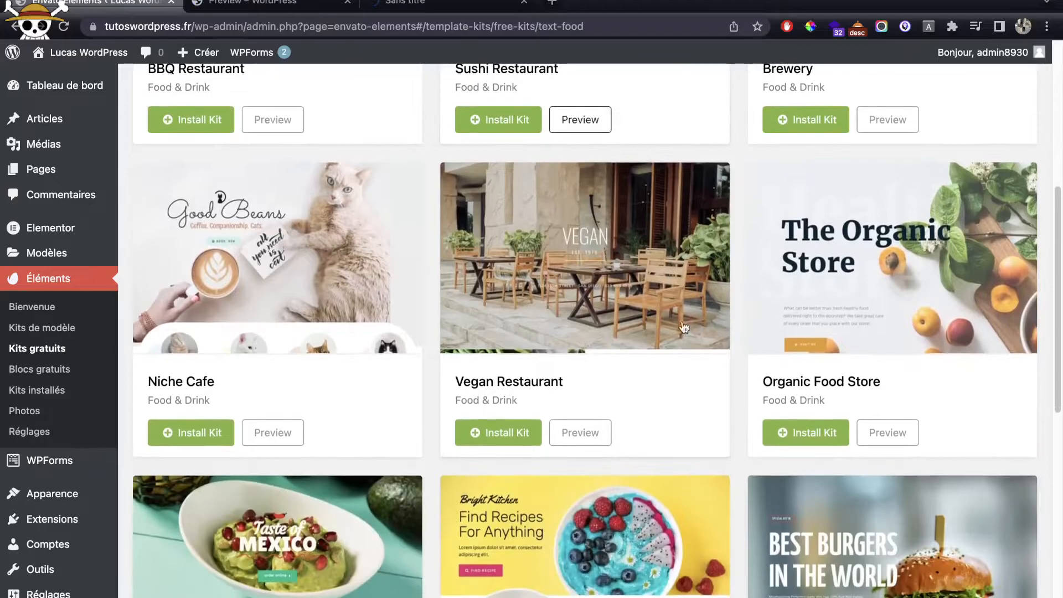
pyautogui.click(579, 432)
pyautogui.scroll(6, 540, 419)
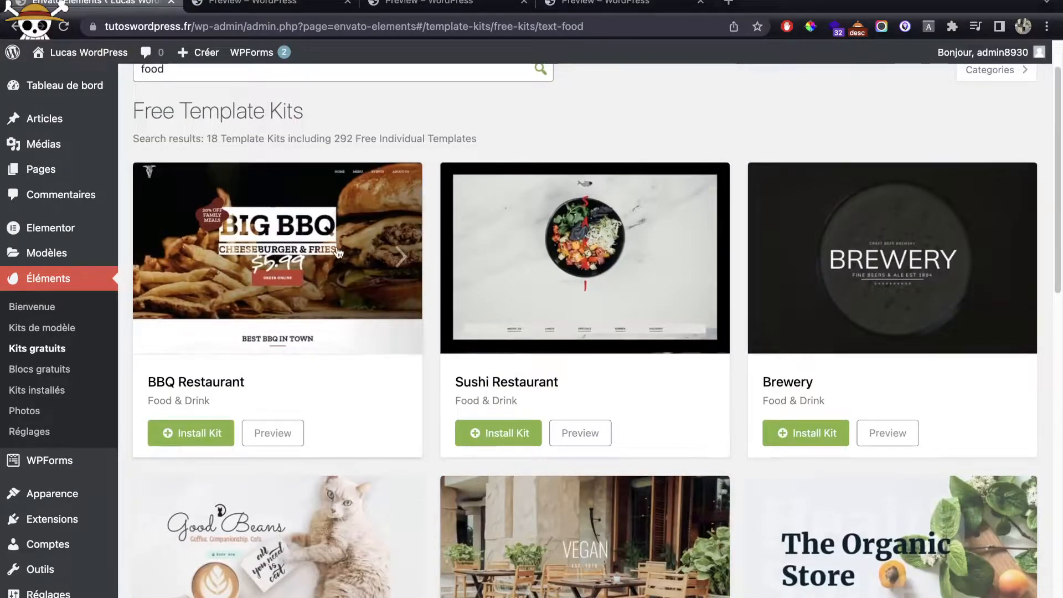
pyautogui.moveTo(338, 254)
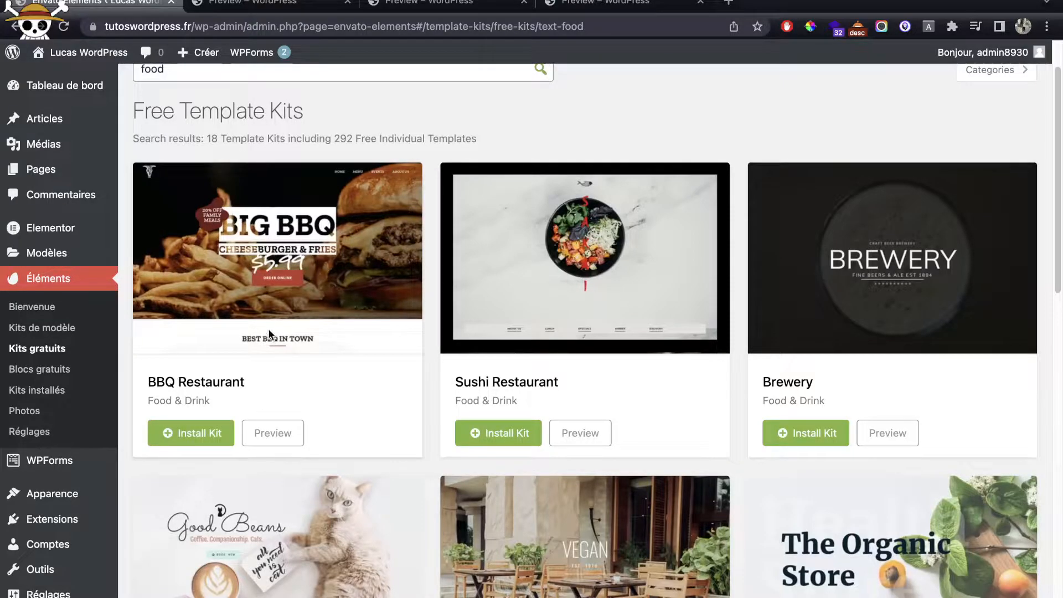
pyautogui.scroll(-1, 600, 285)
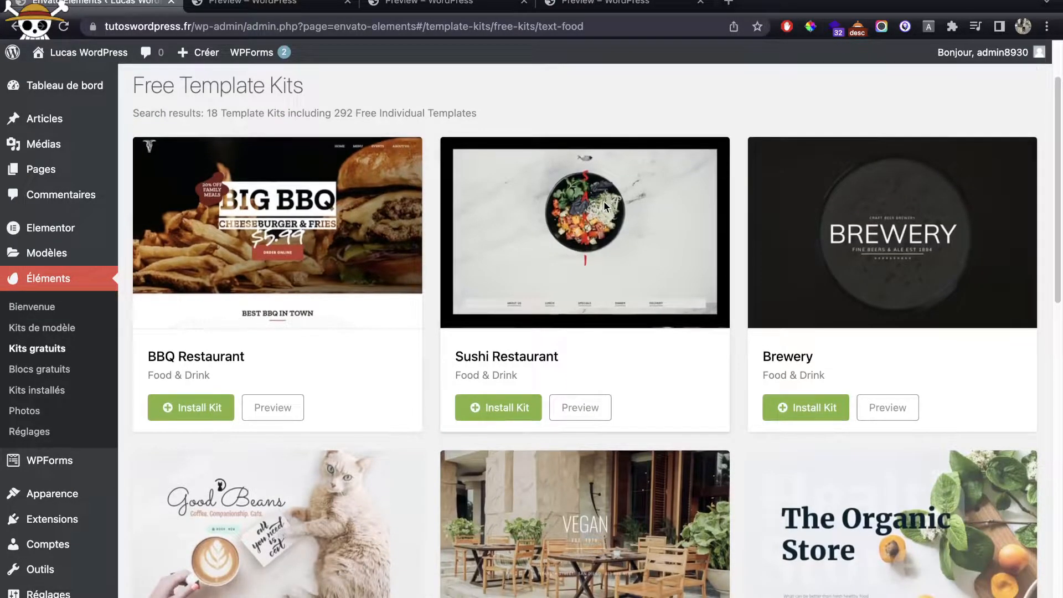
pyautogui.scroll(-10, 604, 205)
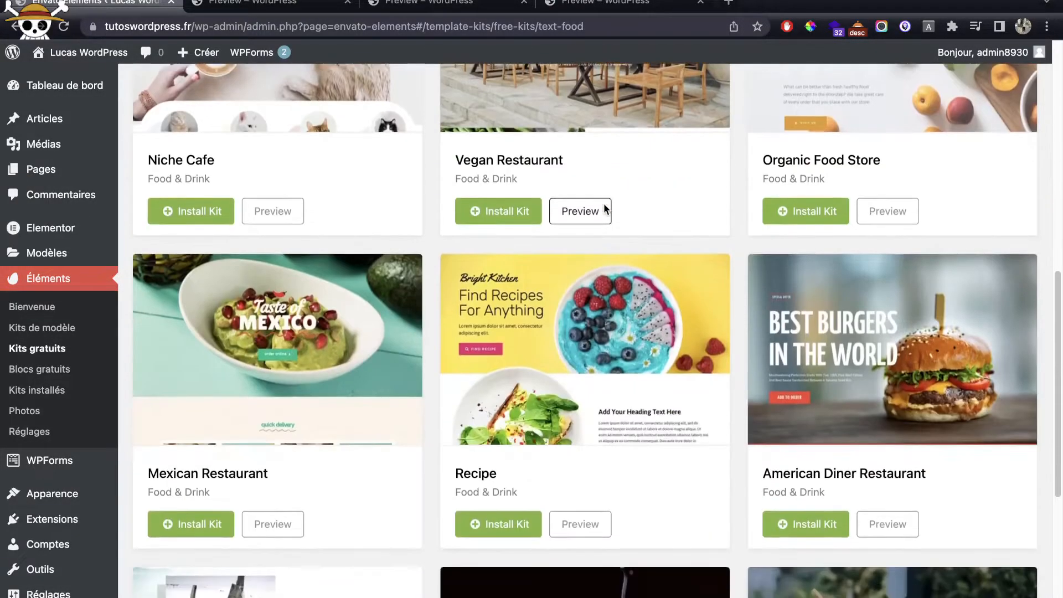
pyautogui.click(285, 528)
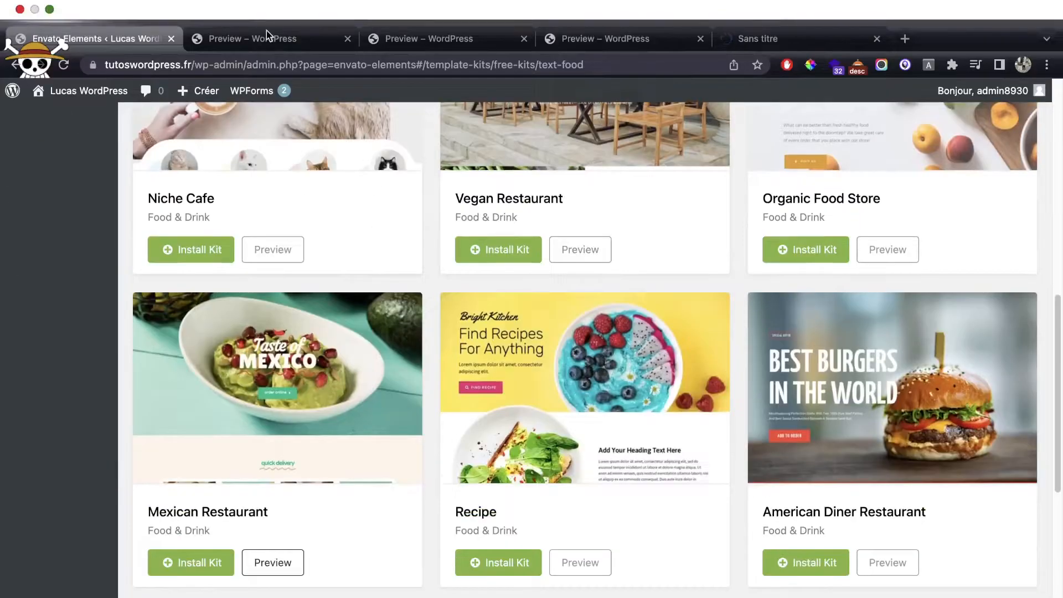
# Step: Open and scroll through the BBQ Restaurant kit's Home 1 template preview
pyautogui.click(266, 37)
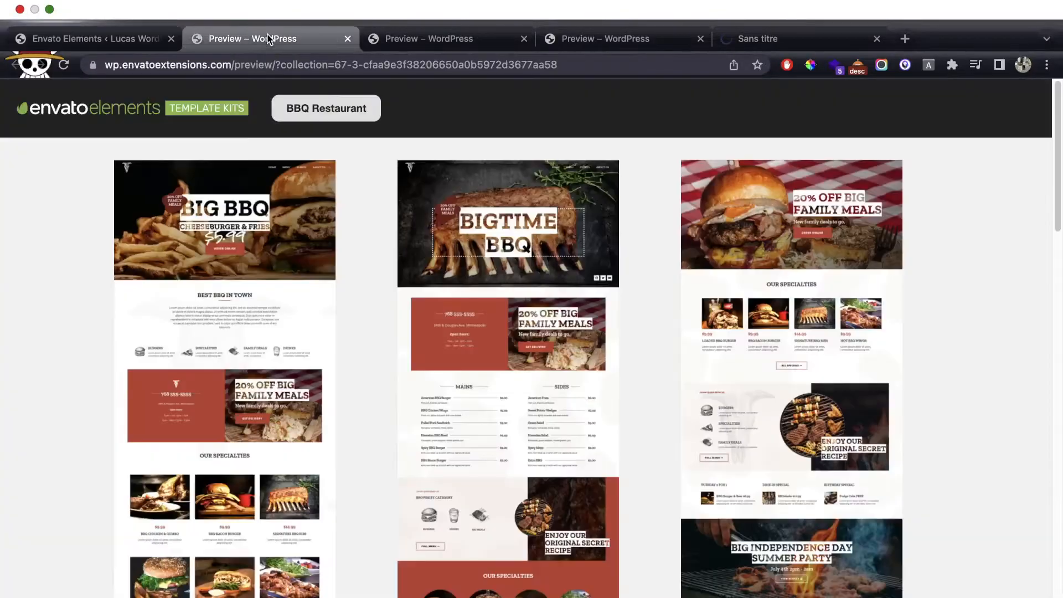
pyautogui.scroll(-7, 486, 254)
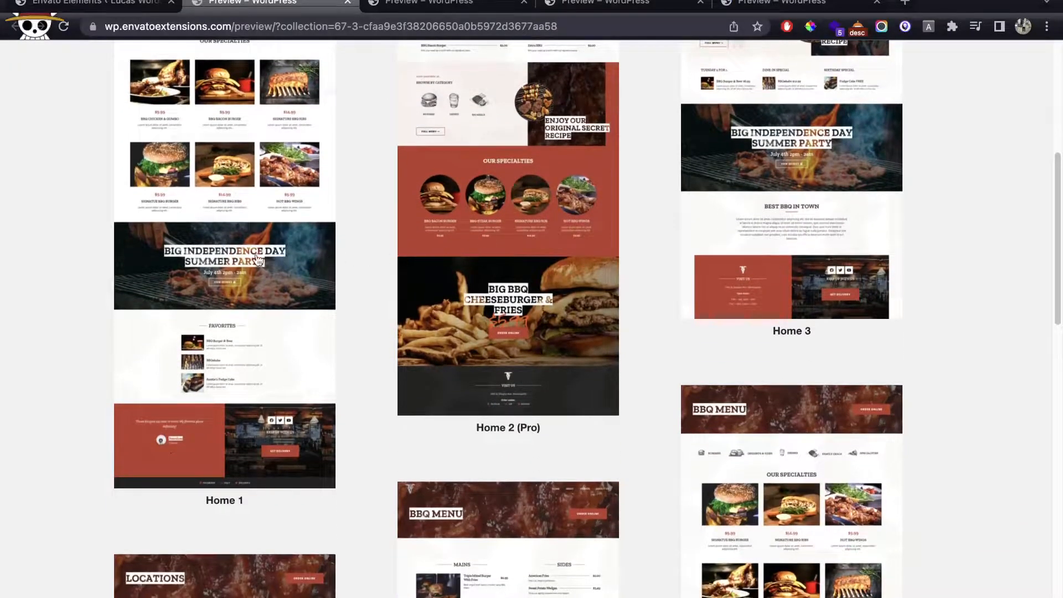
pyautogui.click(223, 305)
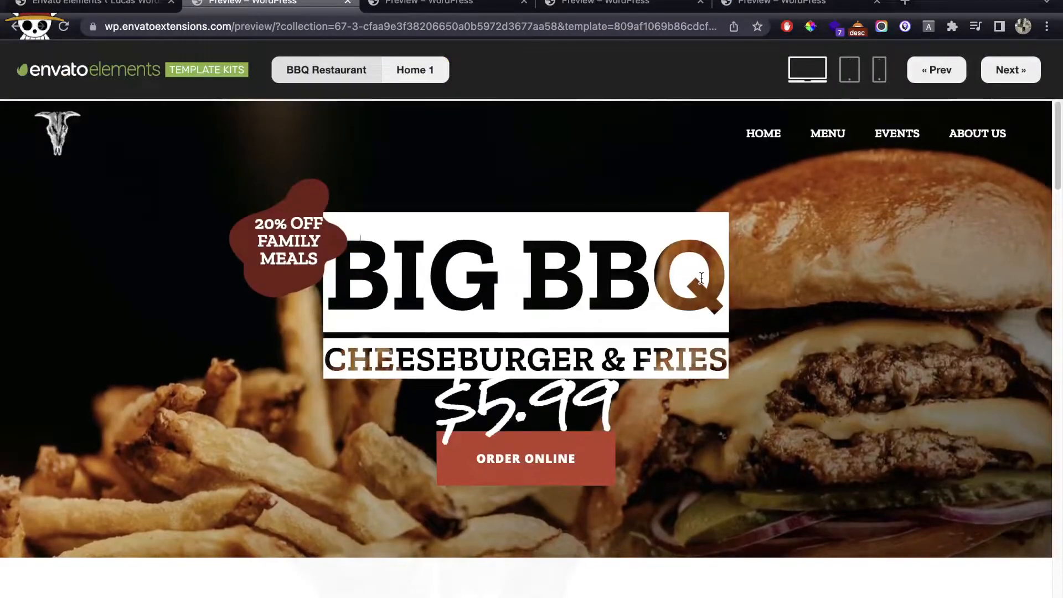
pyautogui.scroll(-10, 701, 278)
pyautogui.scroll(-13, 701, 277)
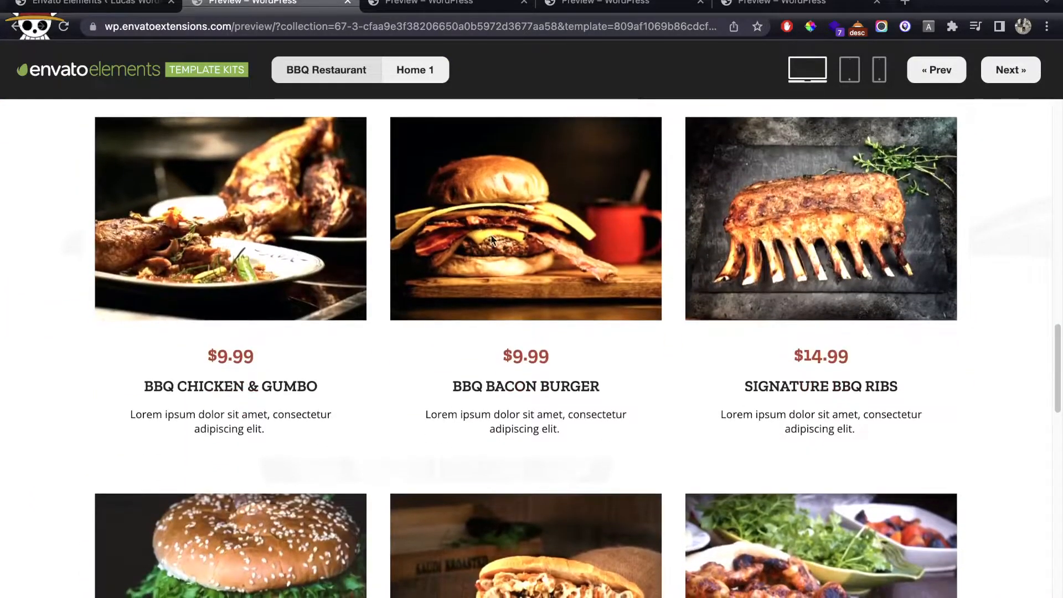
pyautogui.scroll(-3, 695, 277)
pyautogui.scroll(-18, 686, 268)
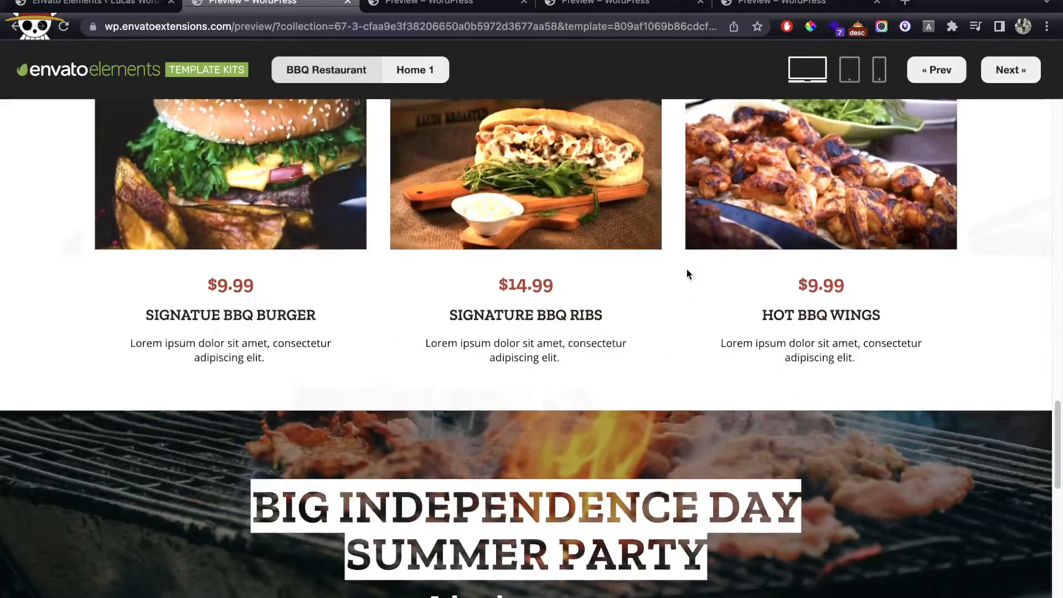
pyautogui.scroll(-4, 688, 274)
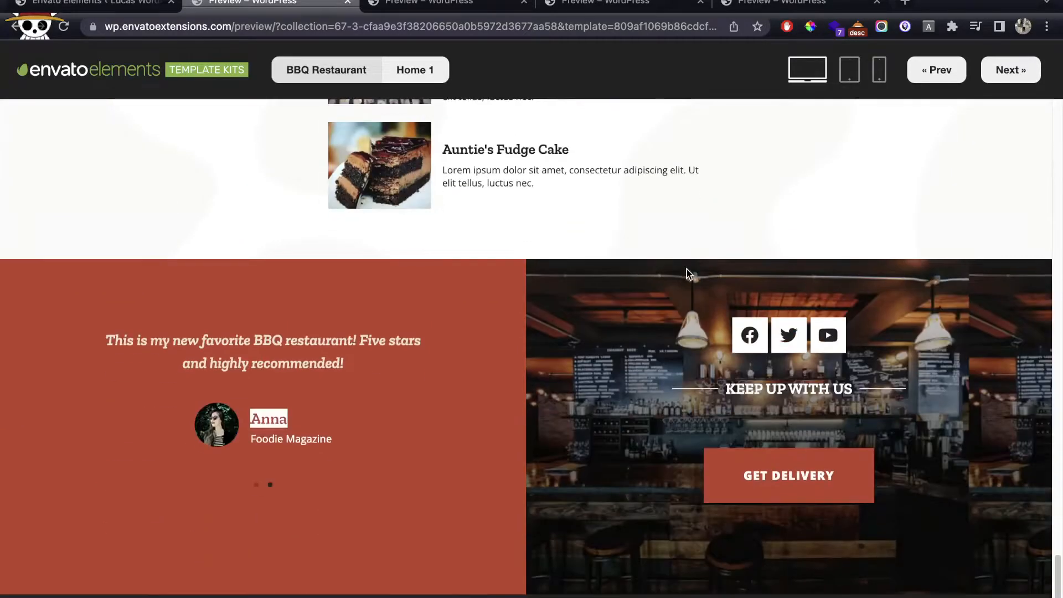
# Step: View the Sushi kit's Home 1 template, then close it and open the Vegan kit's Home 1
pyautogui.click(420, 10)
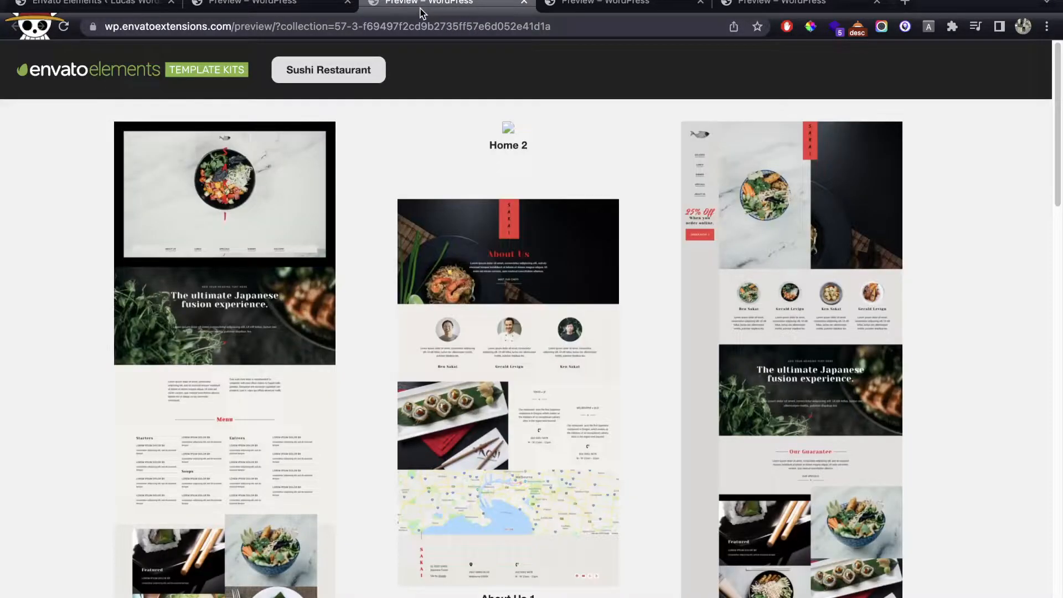
pyautogui.scroll(-15, 264, 261)
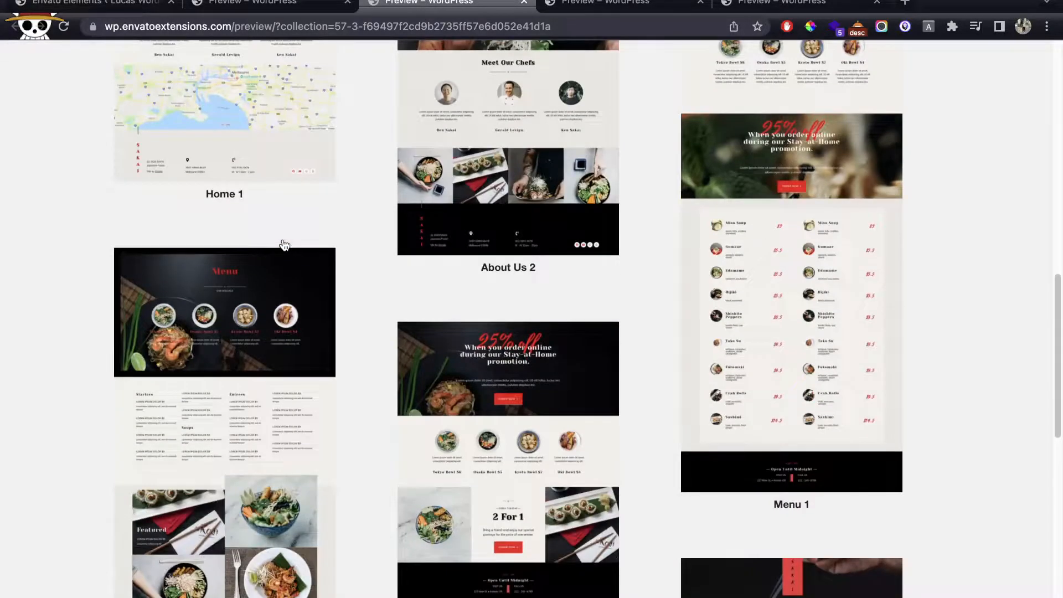
pyautogui.click(284, 245)
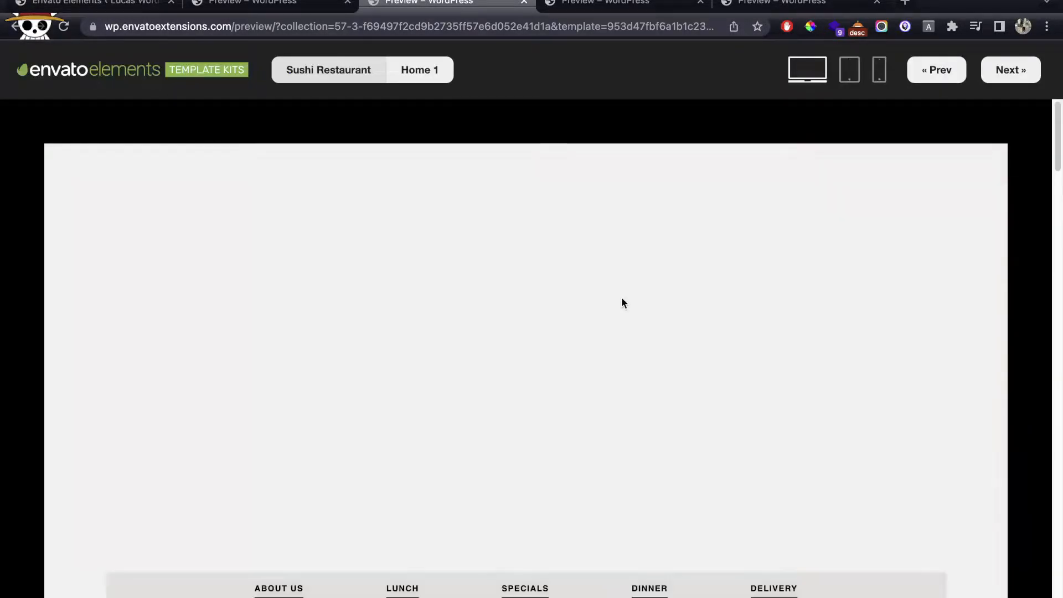
pyautogui.scroll(-10, 623, 302)
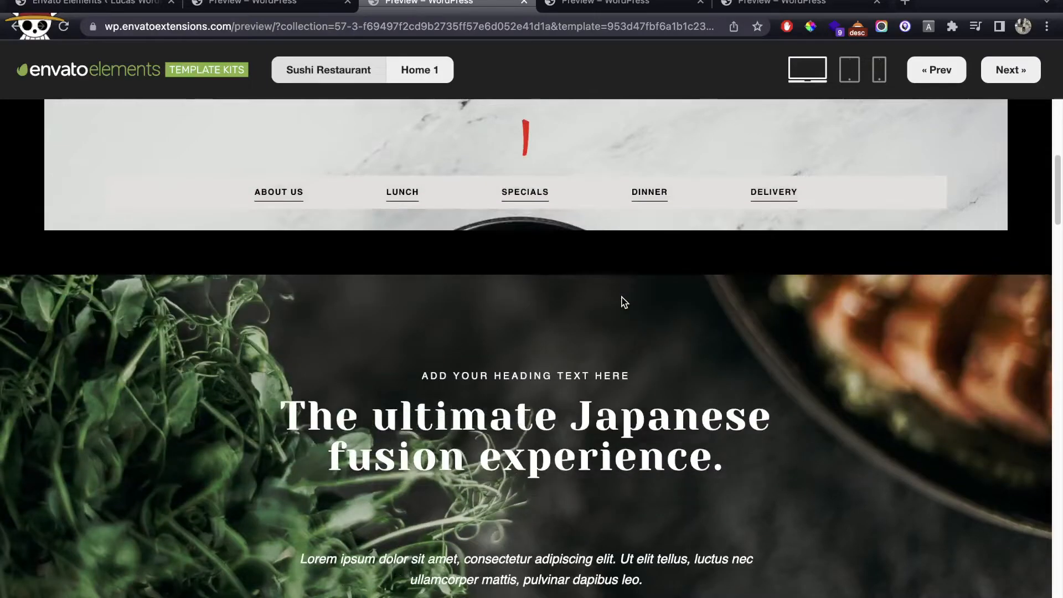
pyautogui.scroll(-10, 624, 302)
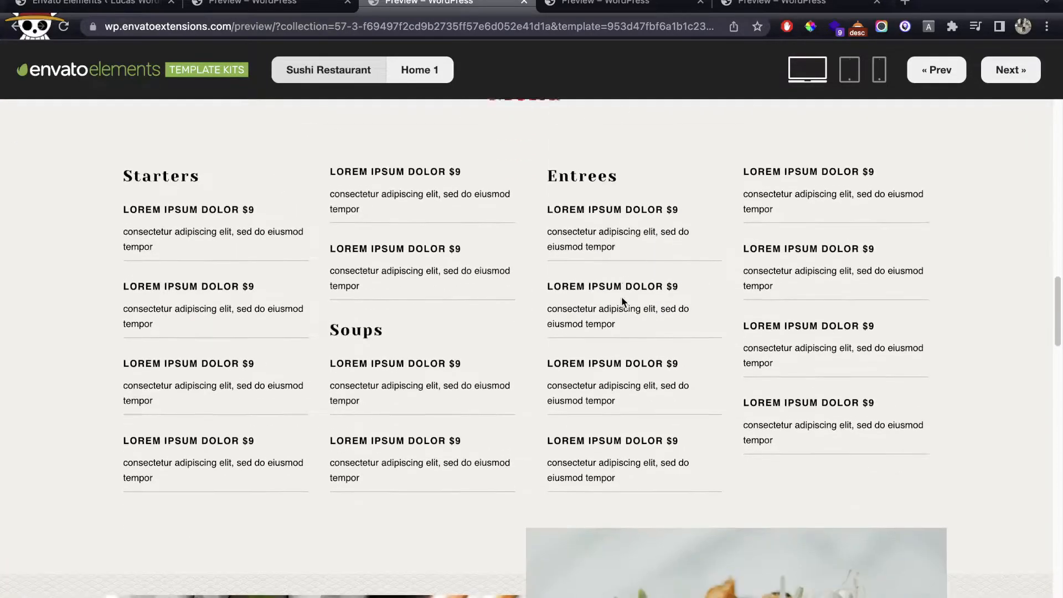
pyautogui.scroll(-10, 296, 266)
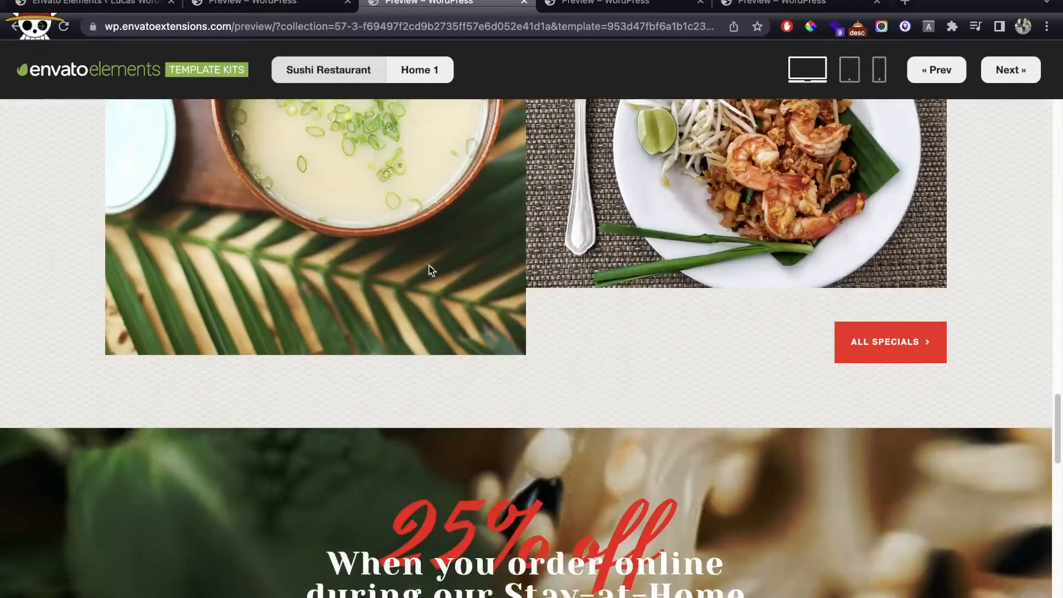
pyautogui.scroll(-15, 505, 276)
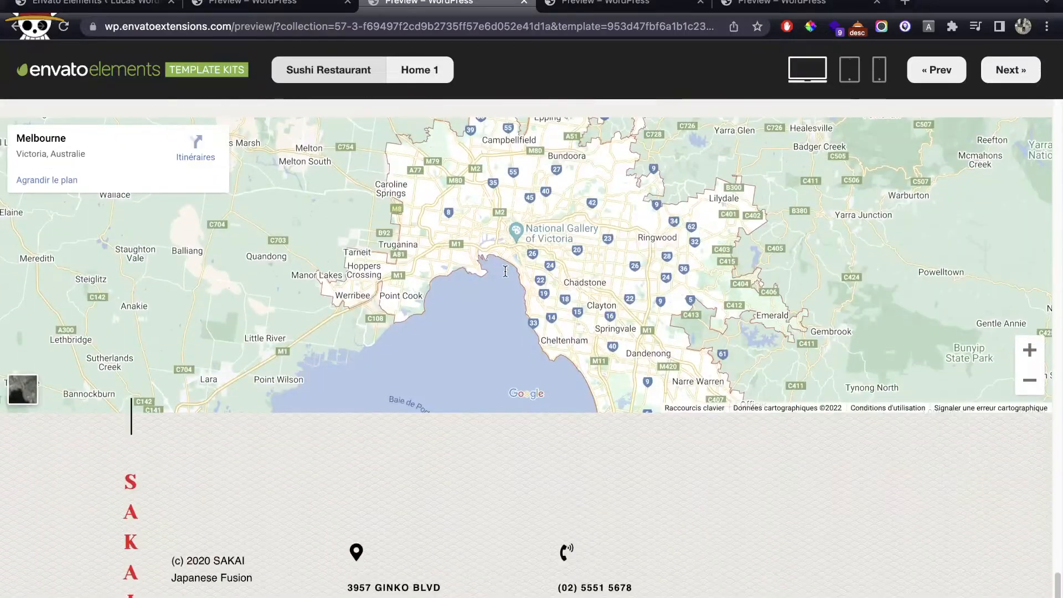
pyautogui.scroll(20, 505, 271)
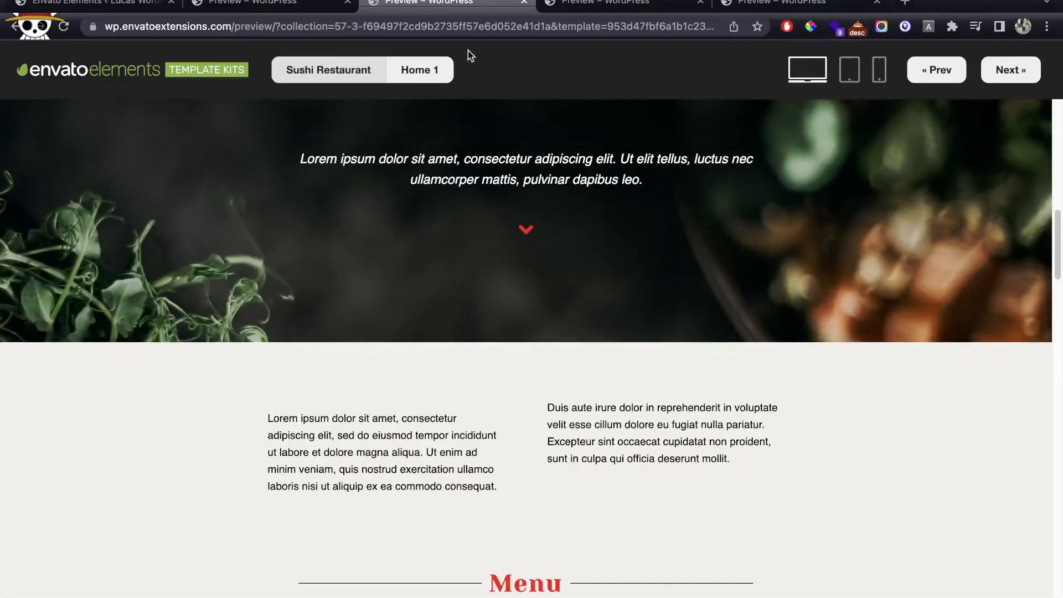
pyautogui.press('super+w')
pyautogui.click(288, 239)
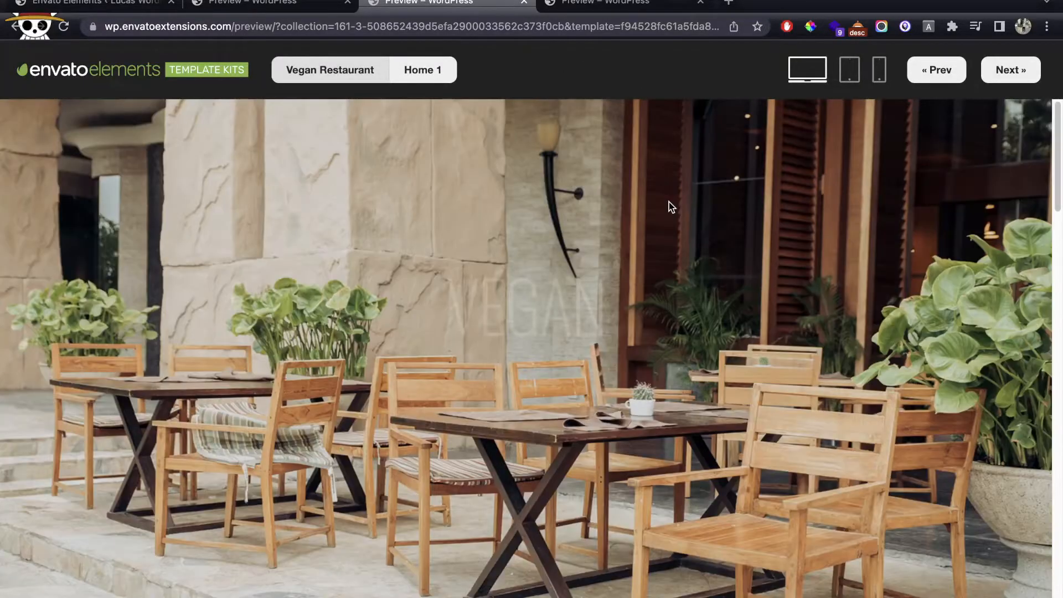
# Step: Scroll through the Vegan Home 1 preview at desktop width, then at tablet width
pyautogui.scroll(-8, 671, 207)
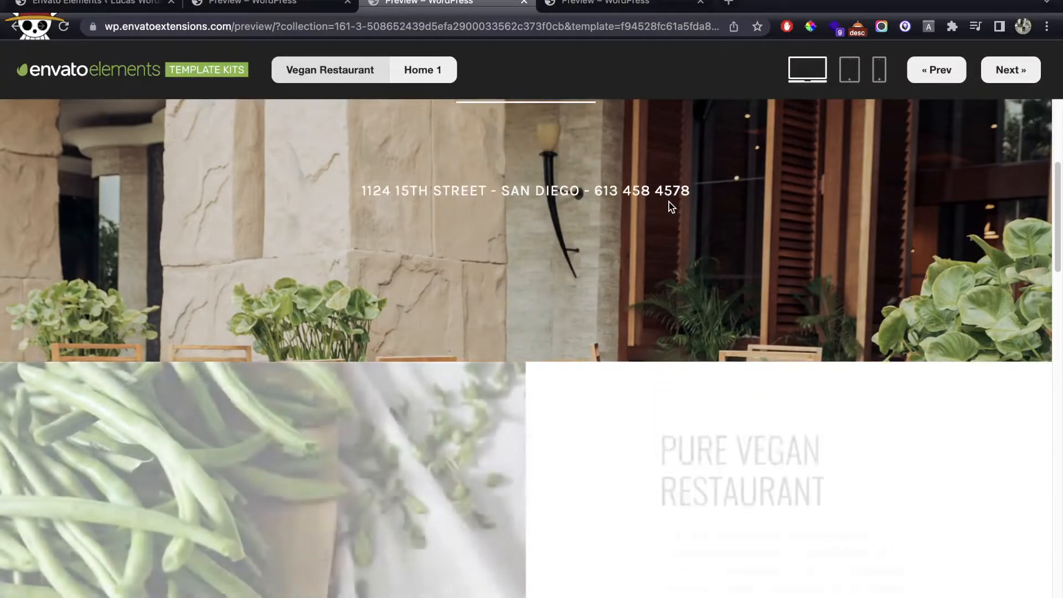
pyautogui.scroll(-8, 669, 201)
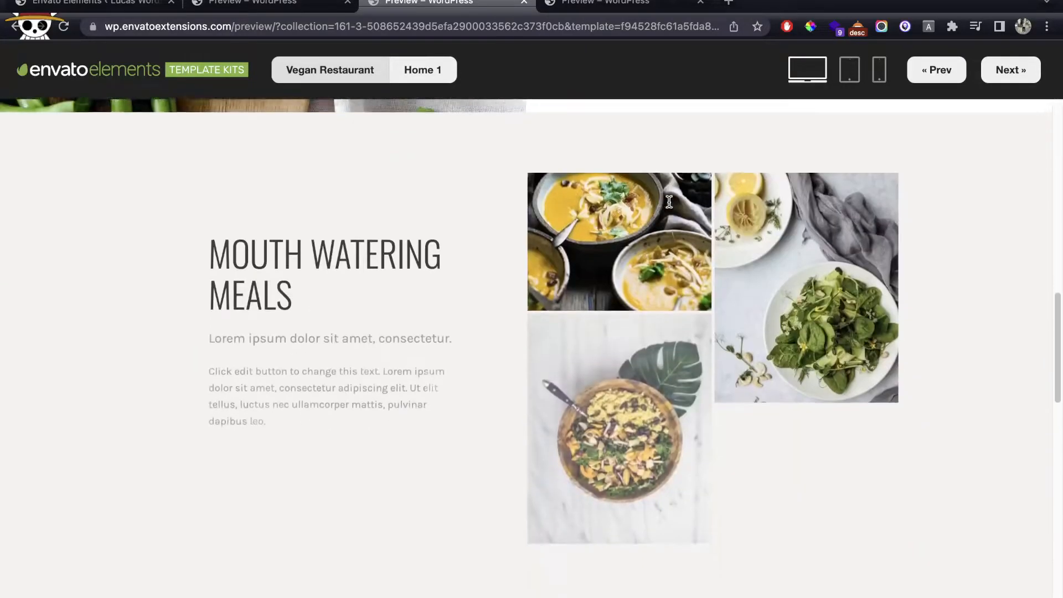
pyautogui.scroll(-10, 669, 205)
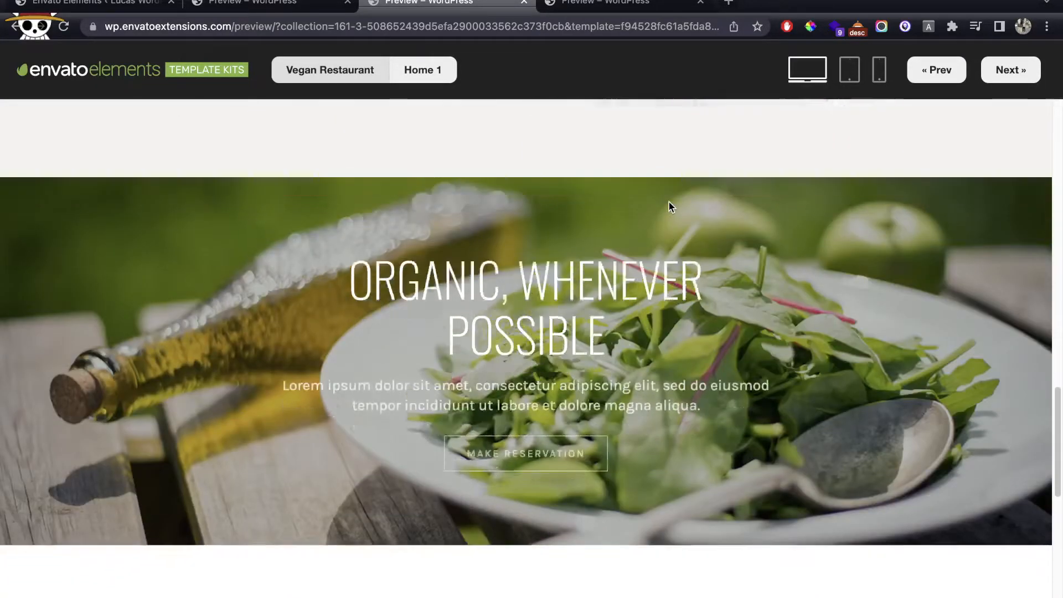
pyautogui.scroll(-4, 669, 202)
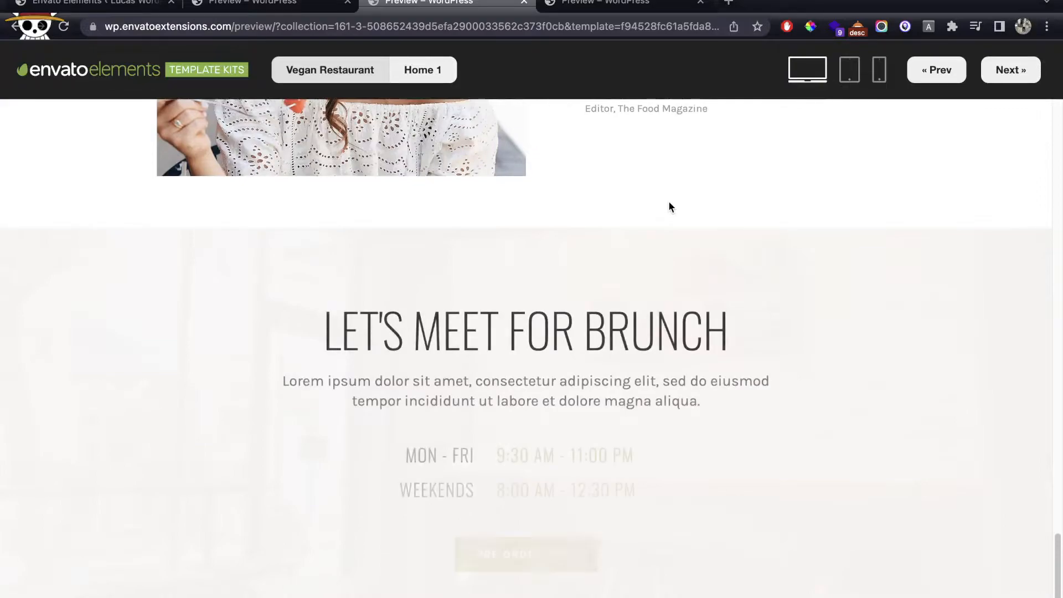
pyautogui.scroll(20, 570, 234)
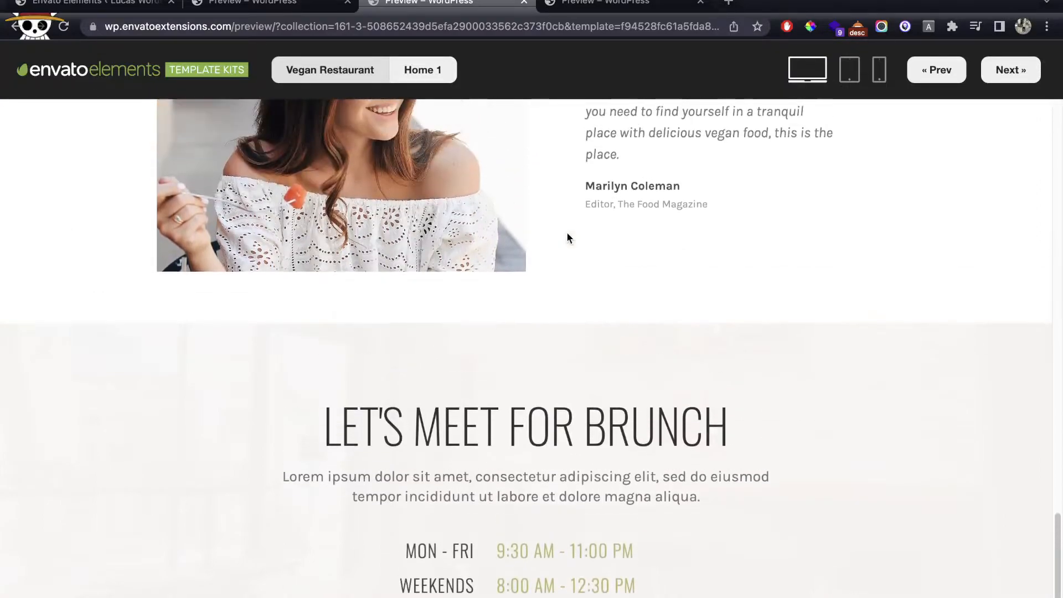
pyautogui.scroll(1, 568, 236)
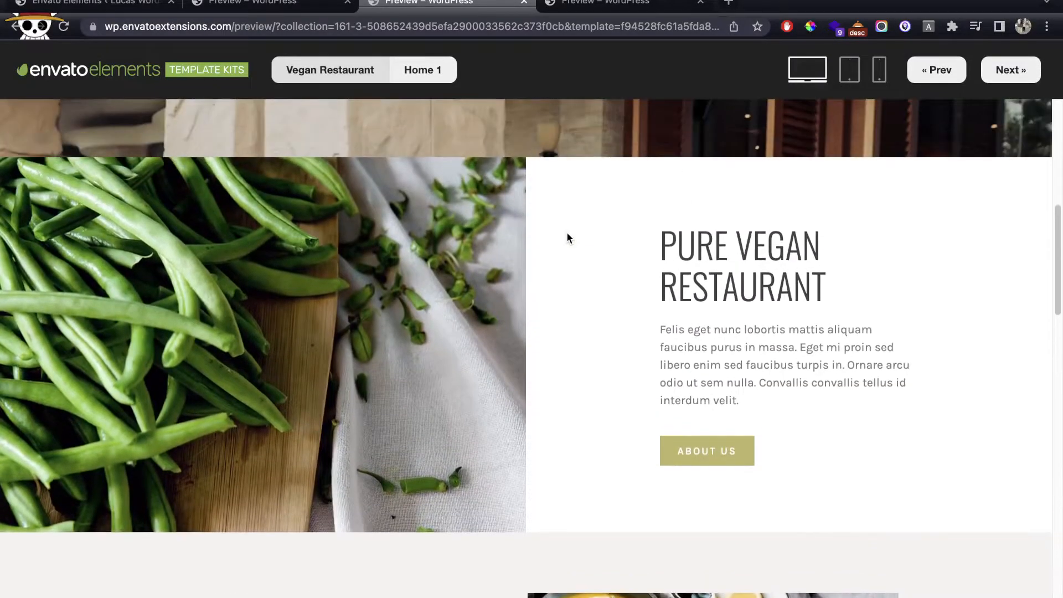
pyautogui.scroll(5, 584, 259)
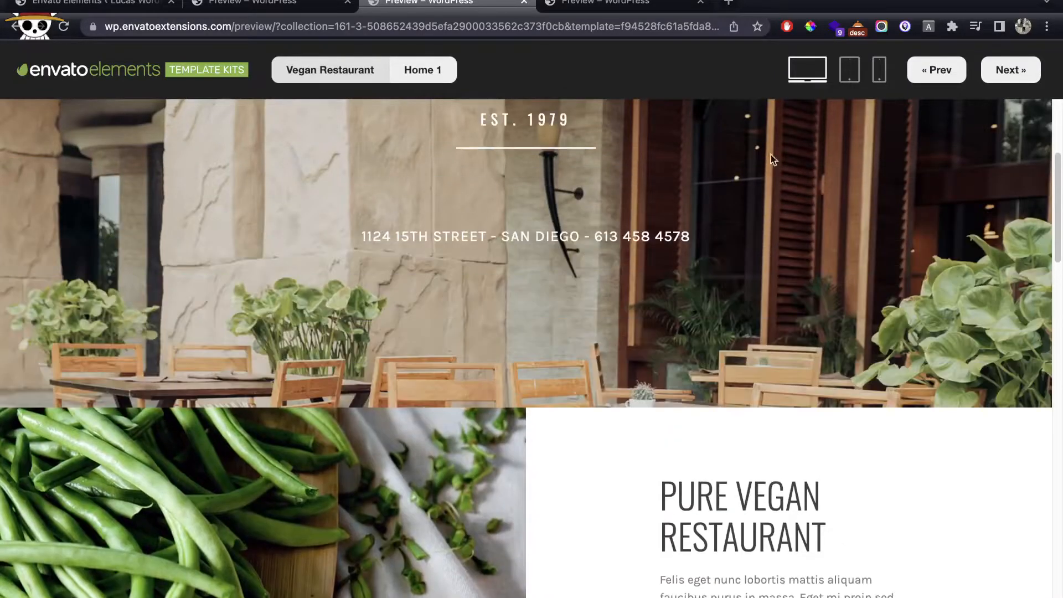
pyautogui.click(844, 84)
pyautogui.scroll(-9, 670, 216)
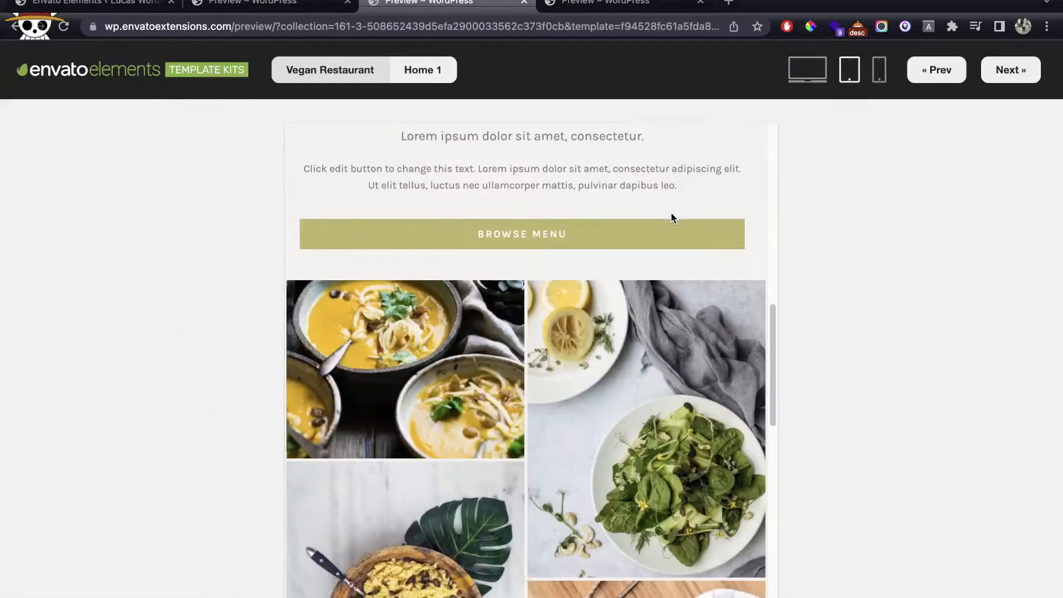
pyautogui.scroll(12, 672, 218)
pyautogui.scroll(2, 671, 217)
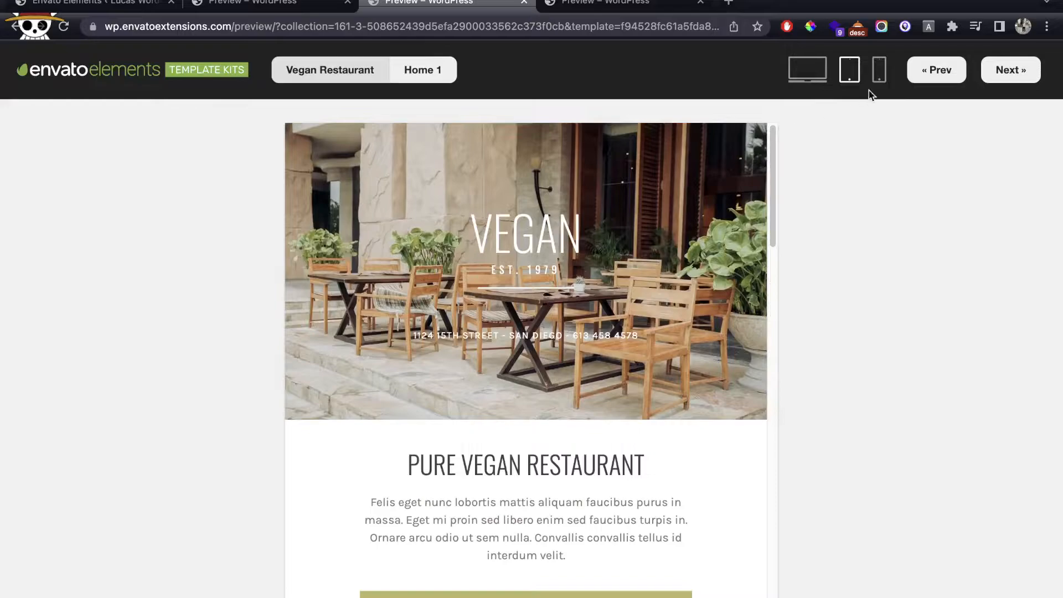
# Step: Check the Vegan Home 1 preview at phone width, then close it
pyautogui.click(879, 71)
pyautogui.scroll(-8, 584, 223)
pyautogui.scroll(-15, 585, 228)
pyautogui.scroll(-8, 585, 228)
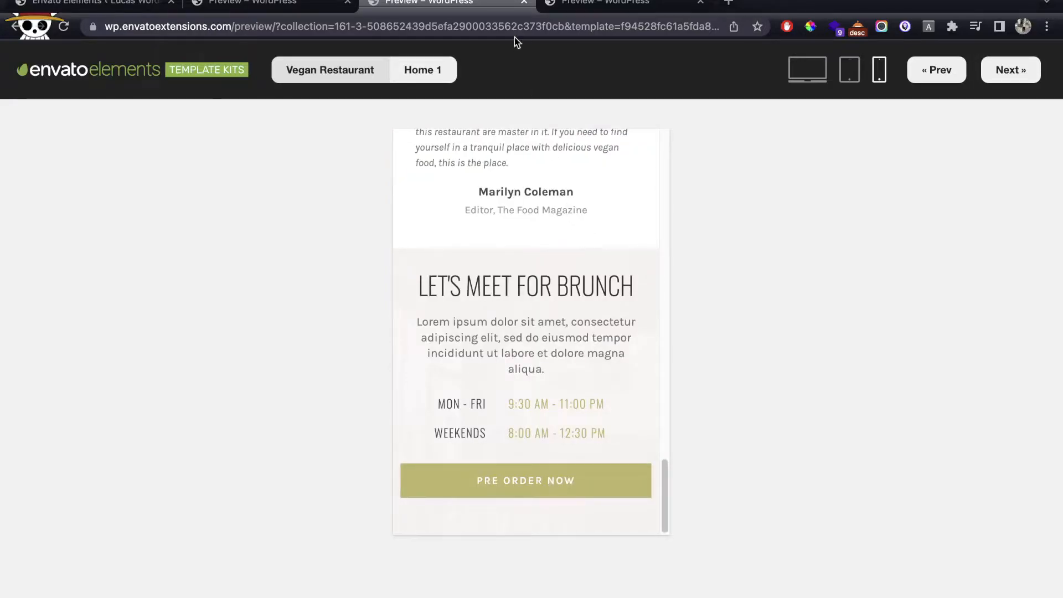
pyautogui.click(524, 3)
pyautogui.scroll(-3, 299, 260)
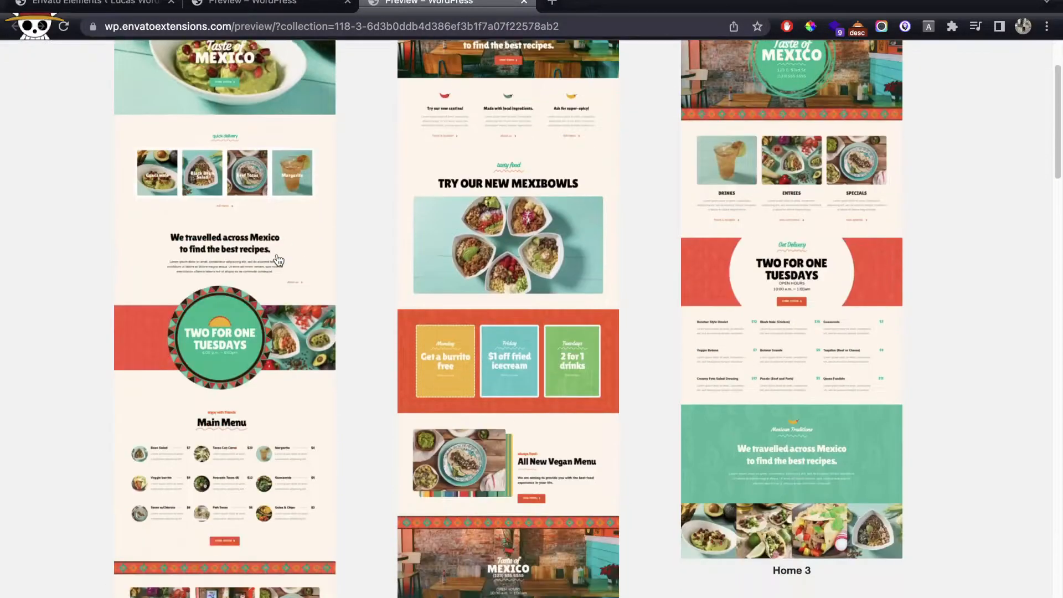
# Step: Scroll the Mexican Restaurant Home 1 preview down to the Taste of Mexico banner, then close it
pyautogui.click(283, 231)
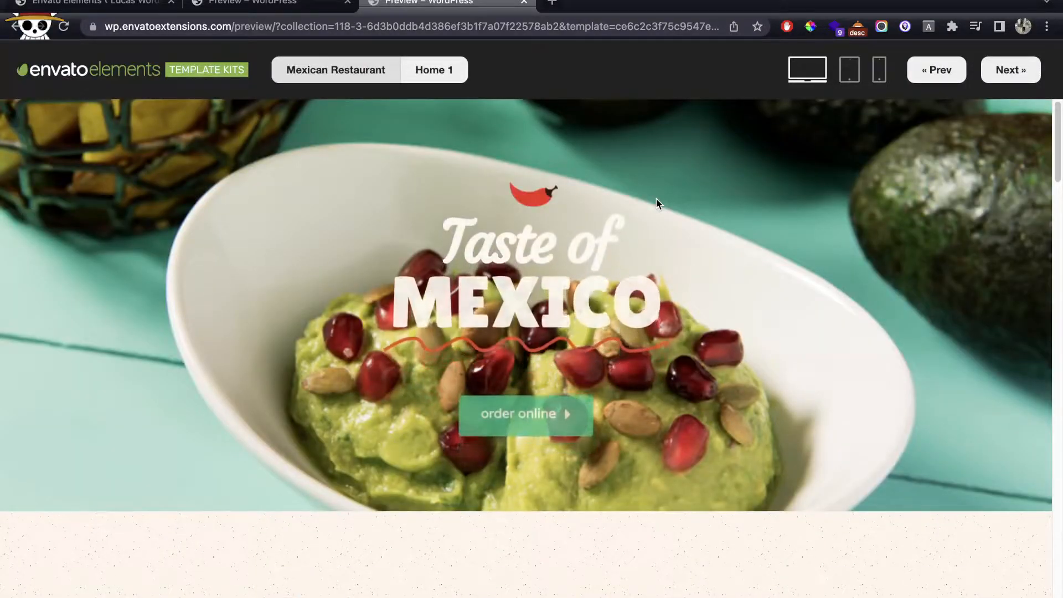
pyautogui.scroll(-5, 718, 255)
pyautogui.scroll(-3, 718, 259)
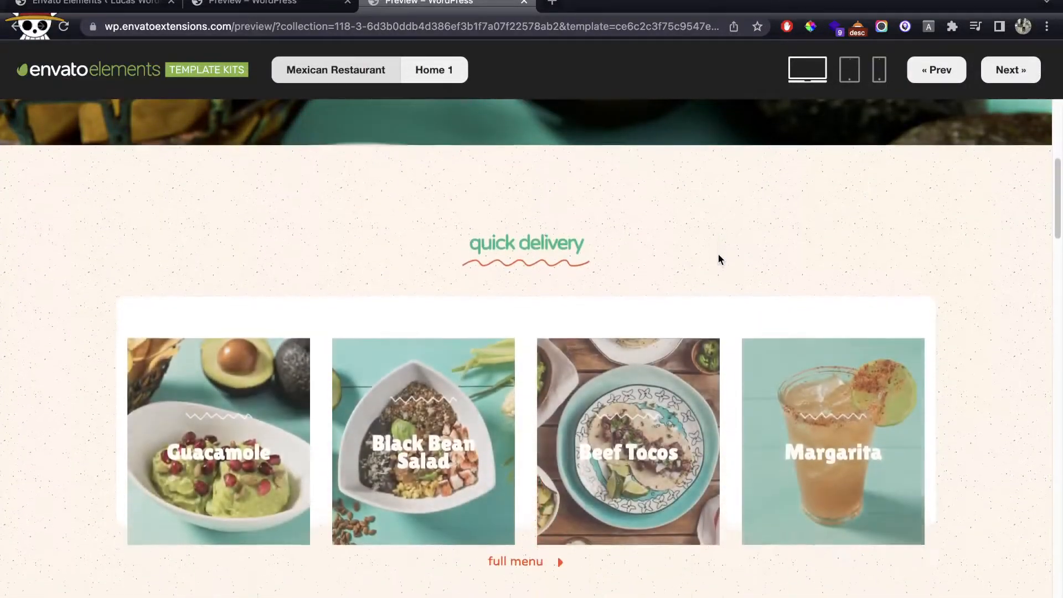
pyautogui.scroll(-2, 718, 253)
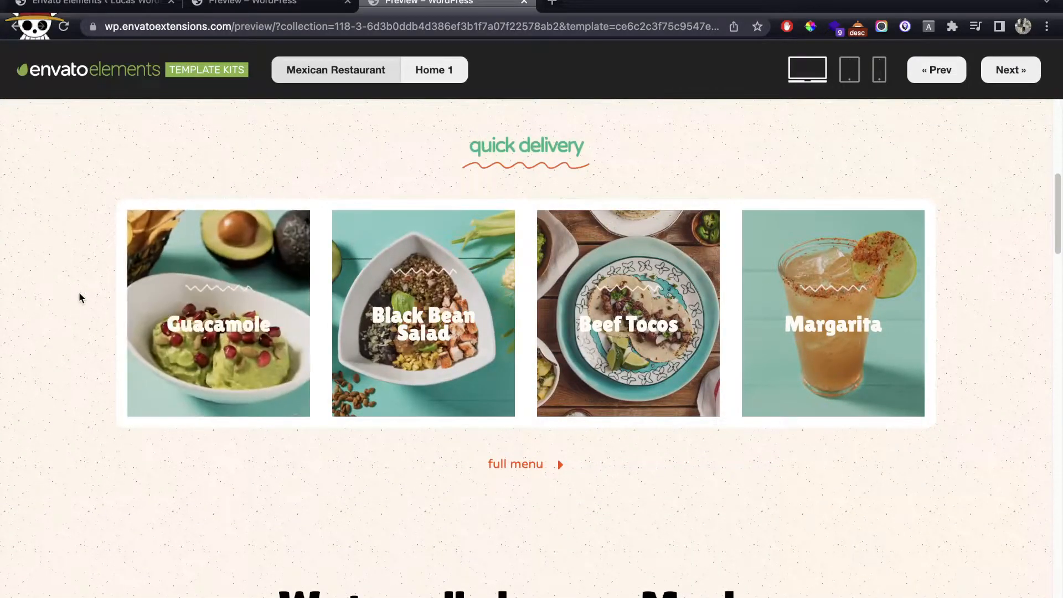
pyautogui.scroll(-7, 173, 306)
pyautogui.scroll(-3, 171, 302)
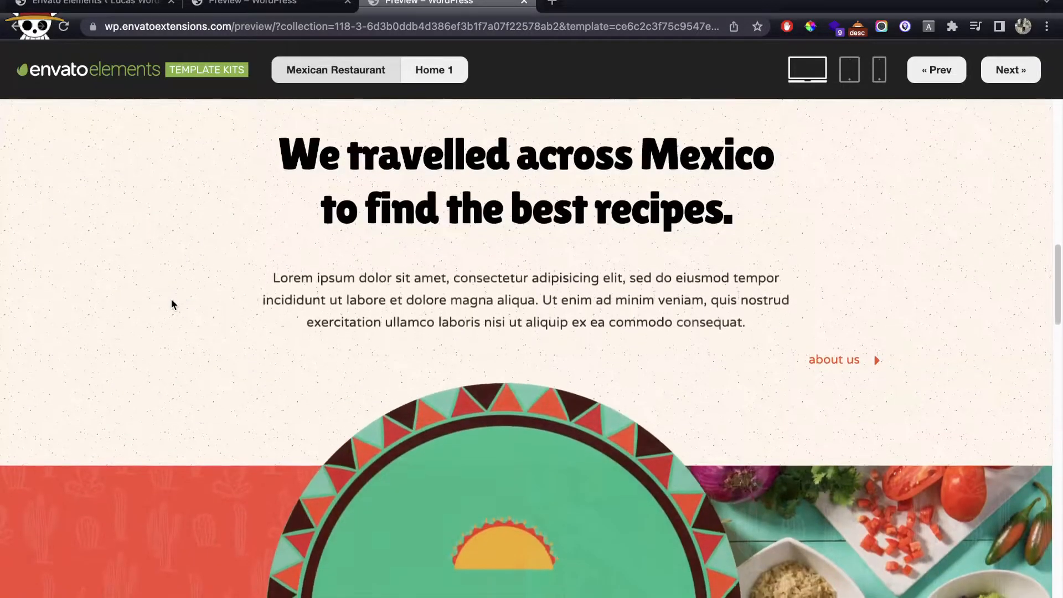
pyautogui.scroll(-2, 171, 299)
pyautogui.scroll(-12, 655, 353)
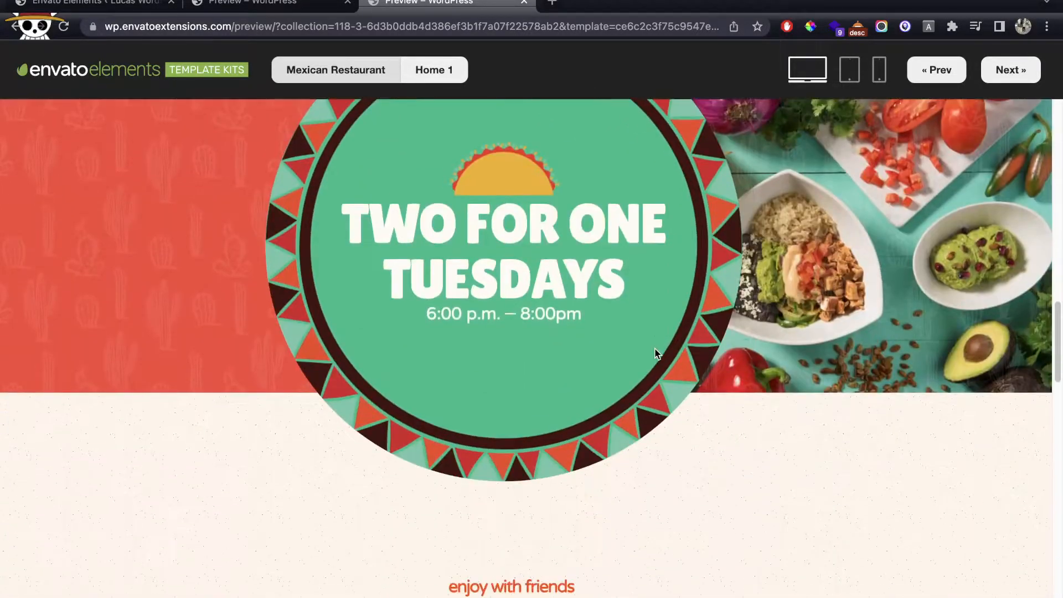
pyautogui.scroll(-20, 654, 350)
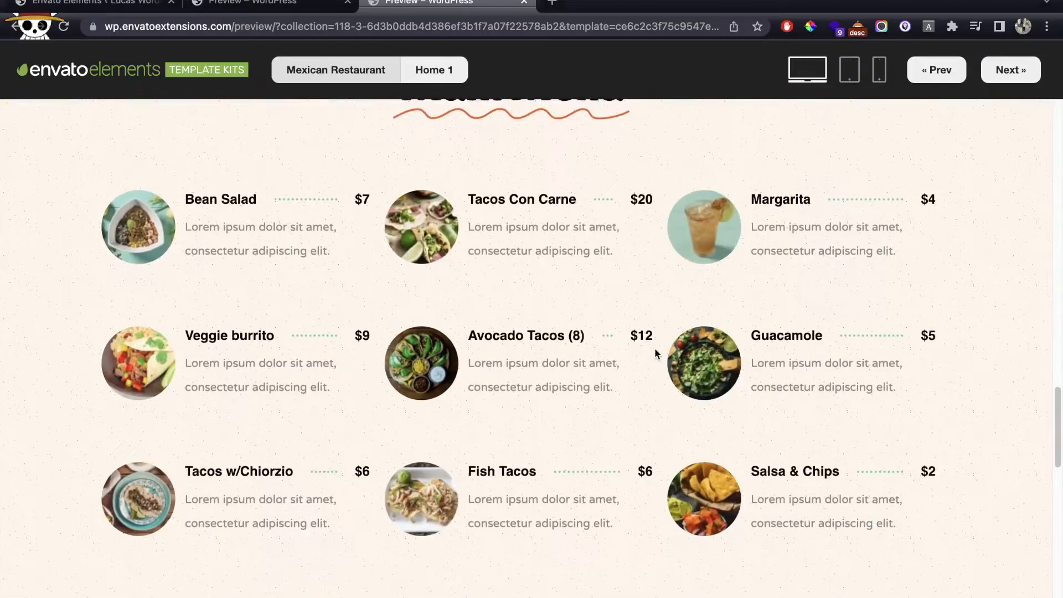
pyautogui.scroll(-10, 654, 350)
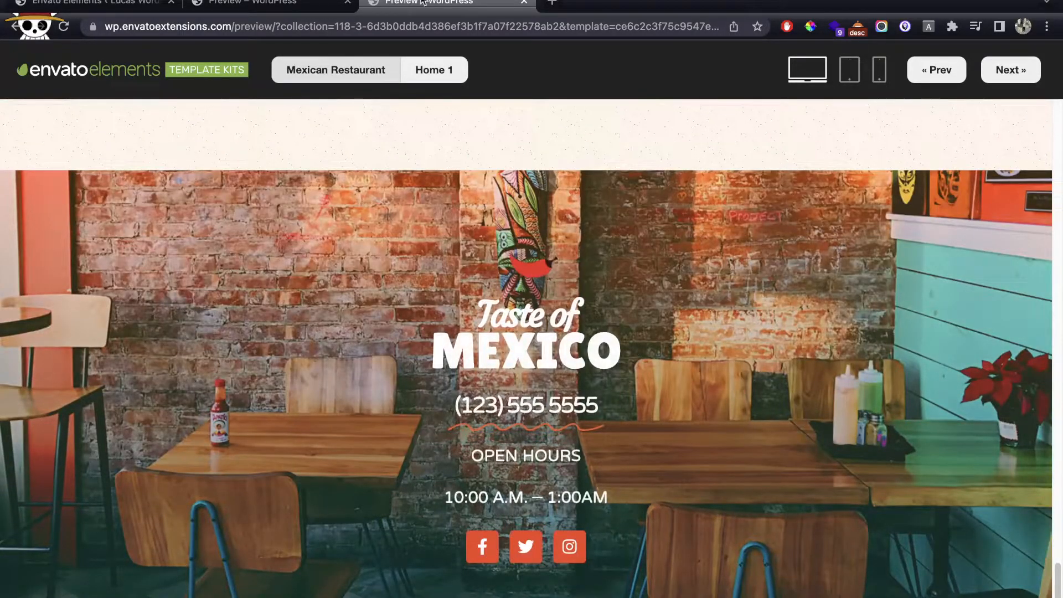
pyautogui.middleClick(405, 8)
# Step: Close the last preview and open the installed Vegan Restaurant kit's page
pyautogui.middleClick(304, 5)
pyautogui.scroll(5, 648, 244)
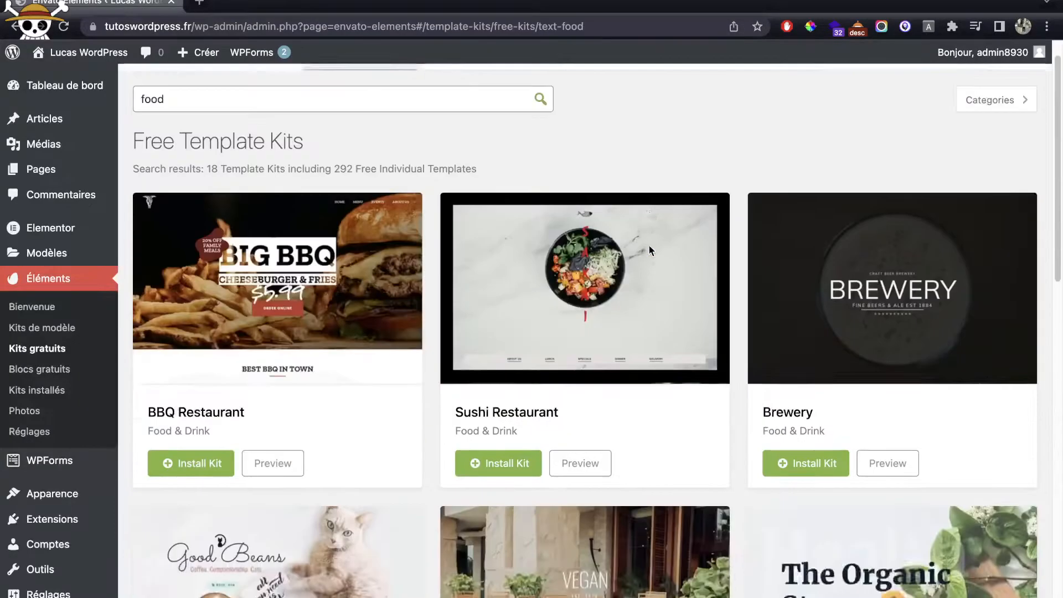
pyautogui.scroll(-2, 649, 244)
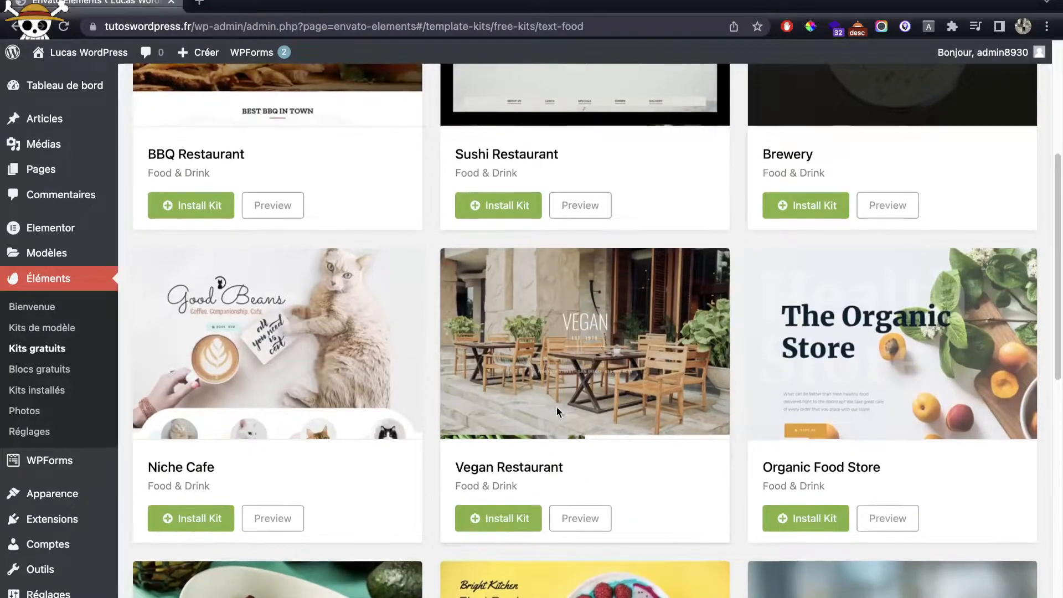
pyautogui.scroll(-1, 552, 406)
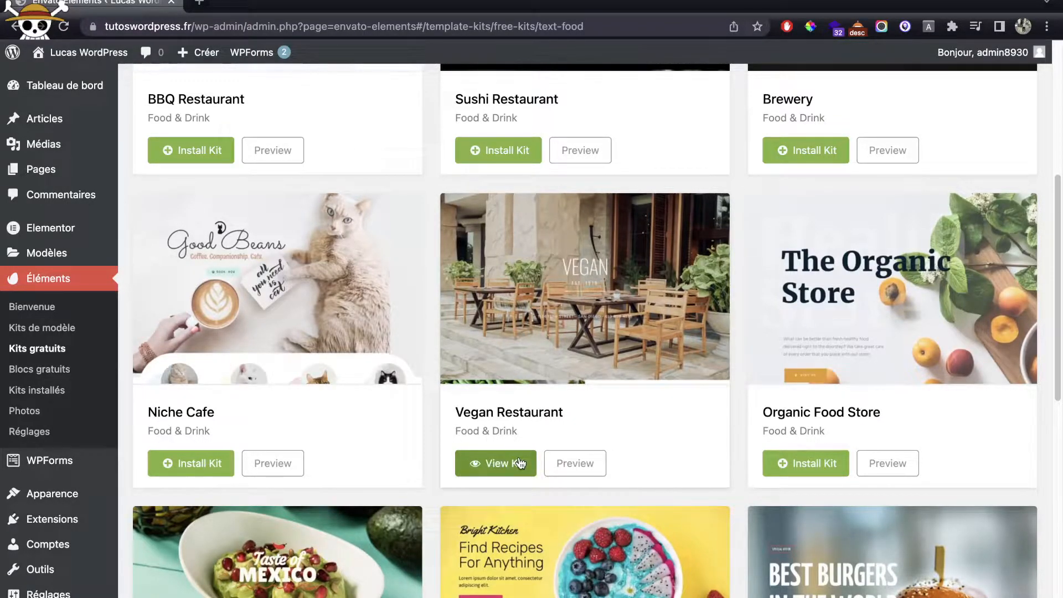
pyautogui.click(519, 463)
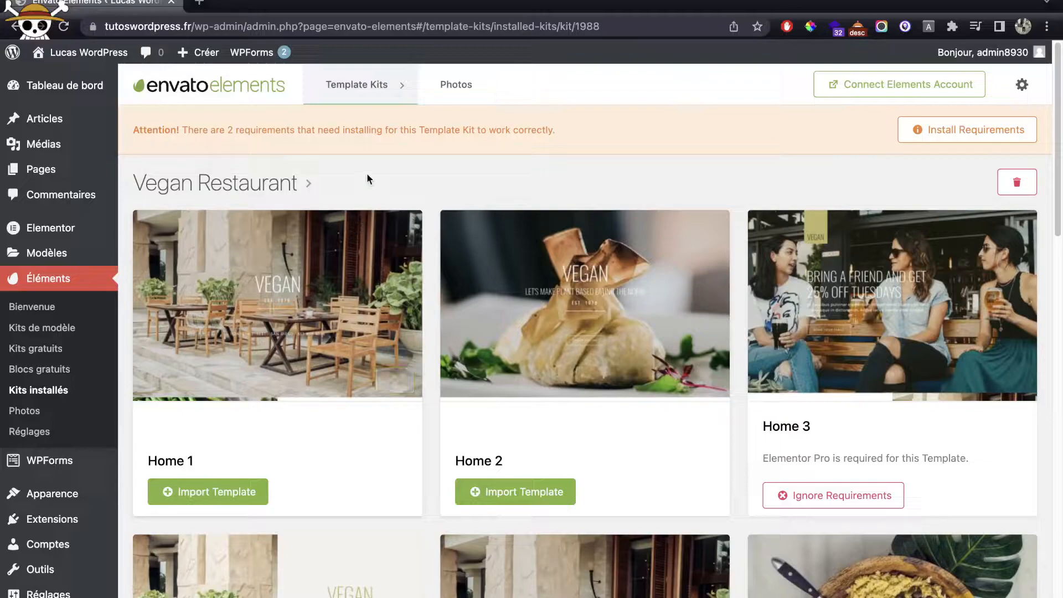
# Step: Read the requirements warning, then install only Custom CSS, leaving Elementor Pro unchecked
pyautogui.moveTo(128, 132); pyautogui.dragTo(463, 134)
pyautogui.doubleClick(275, 132)
pyautogui.tripleClick(458, 134)
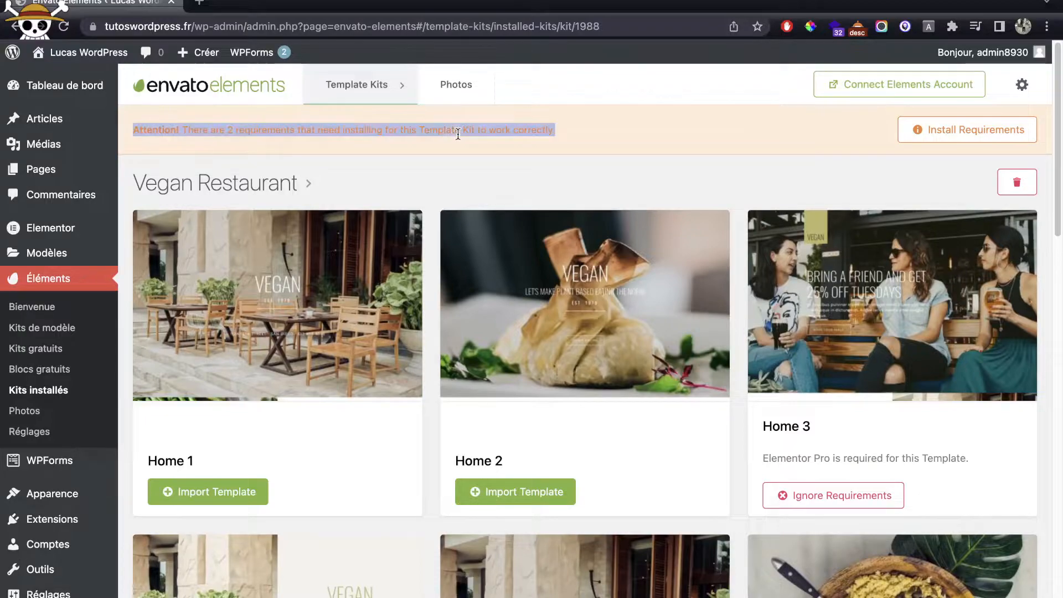
pyautogui.click(205, 129)
pyautogui.click(977, 126)
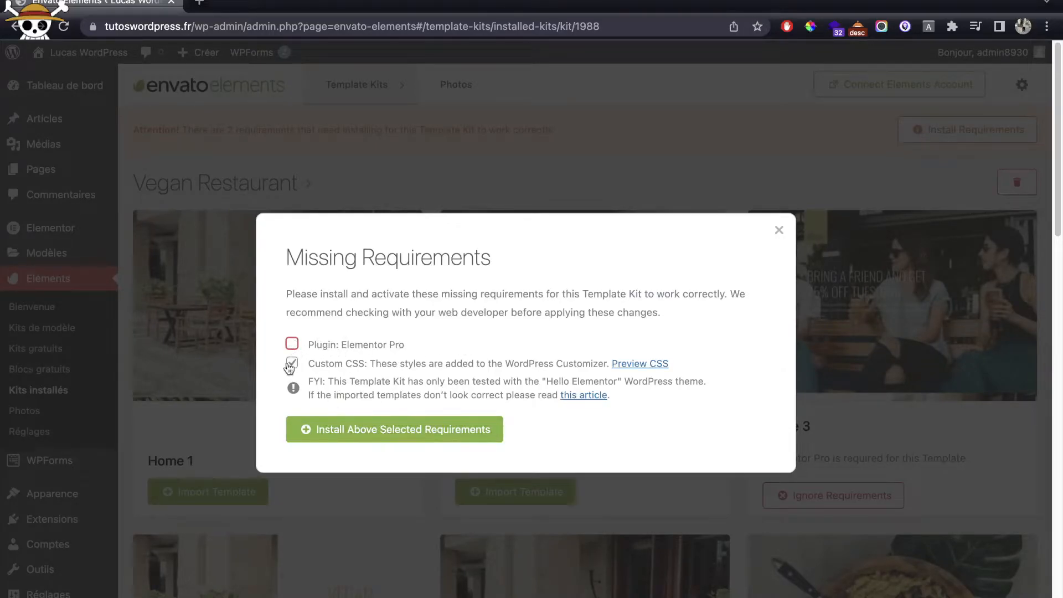
pyautogui.click(392, 435)
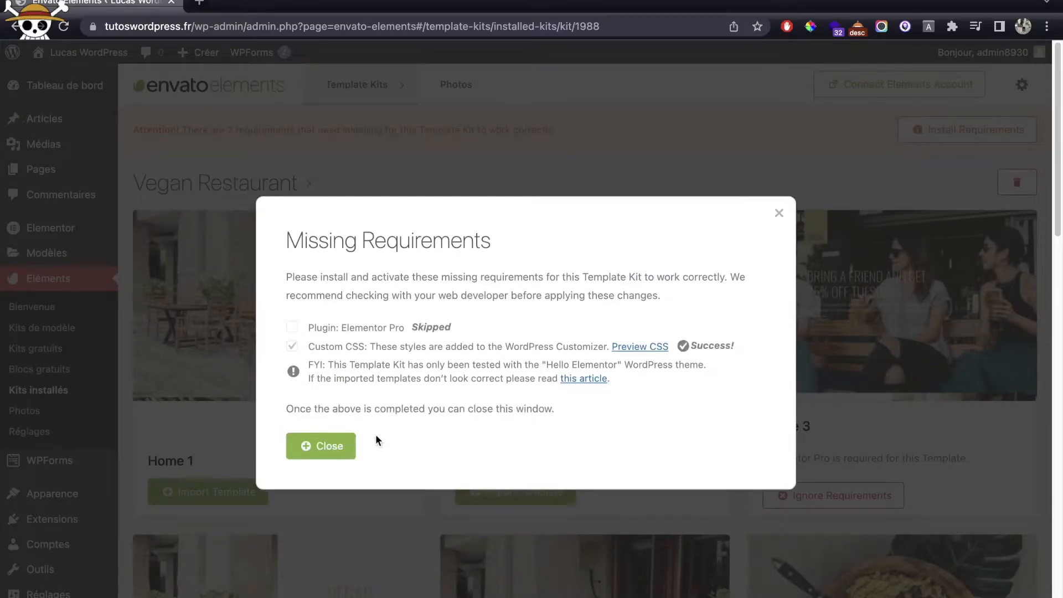
pyautogui.click(323, 436)
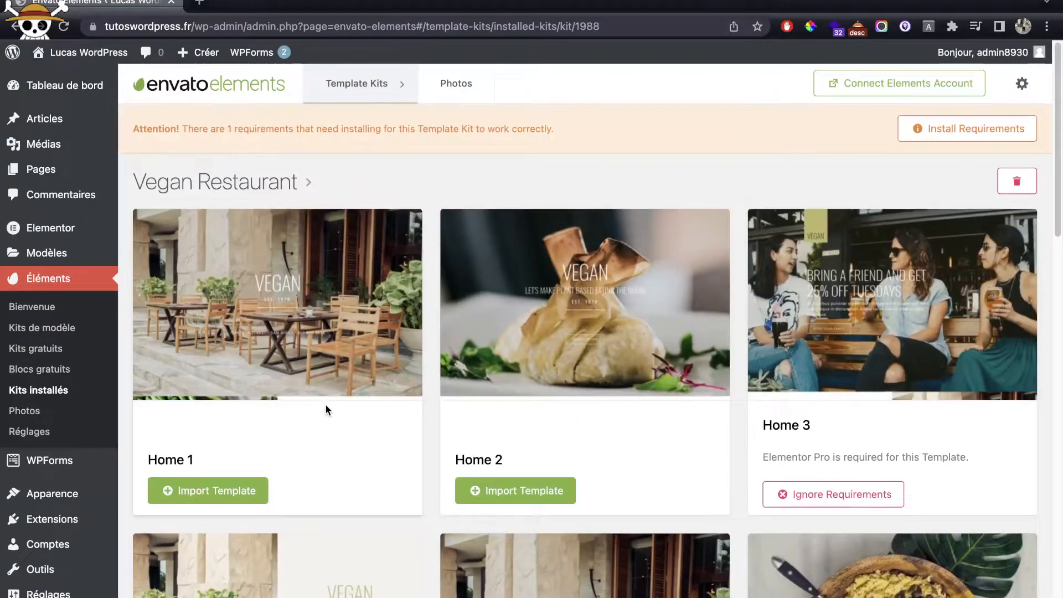
# Step: Scroll the kit's template grid and start importing the About Us and Menu templates
pyautogui.scroll(-3, 324, 407)
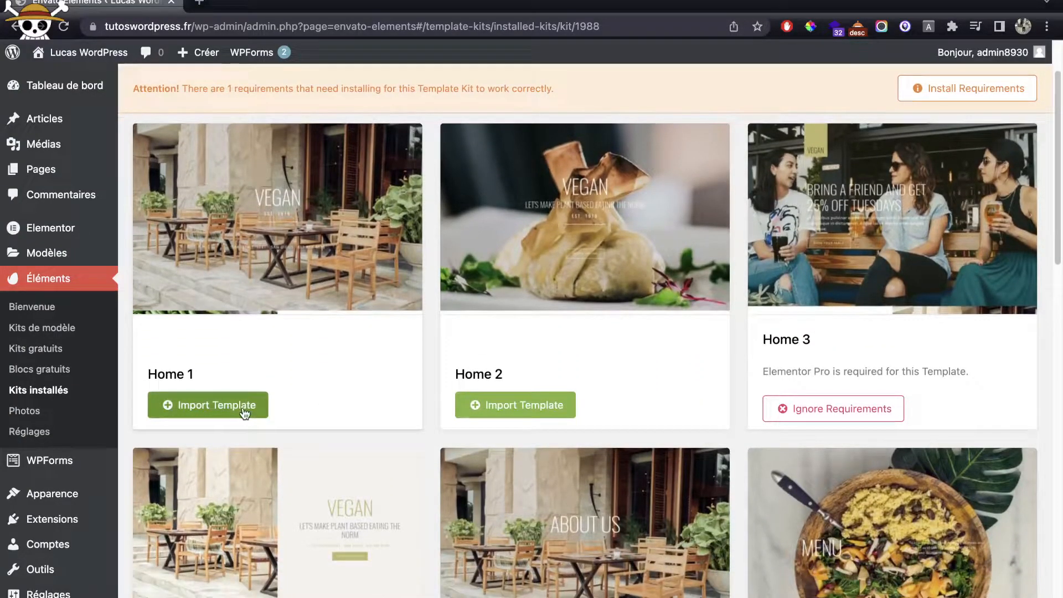
pyautogui.scroll(-5, 773, 371)
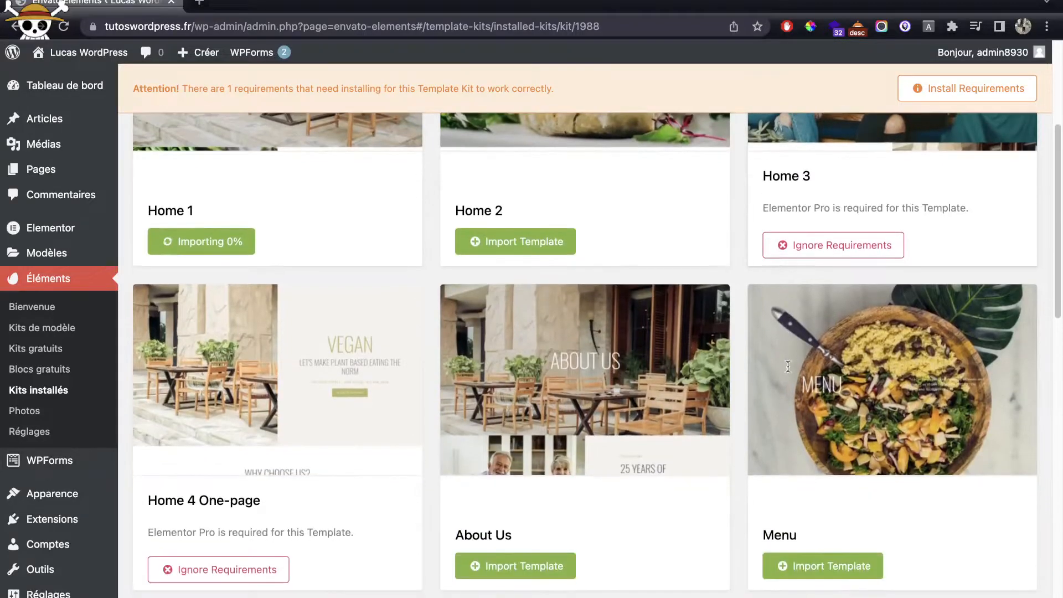
pyautogui.scroll(-2, 772, 367)
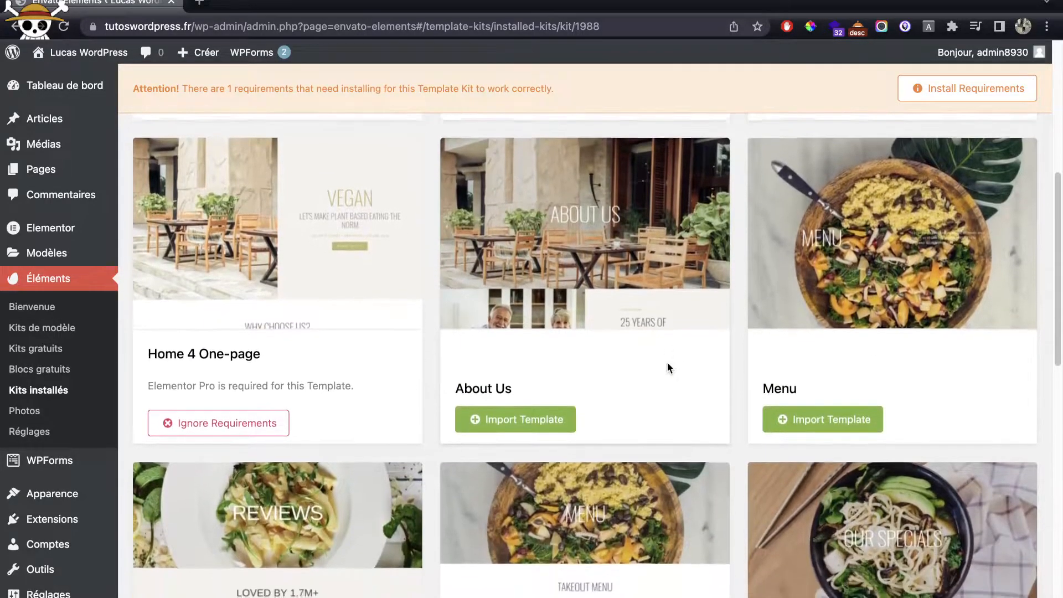
pyautogui.scroll(-2, 666, 362)
pyautogui.click(506, 403)
pyautogui.scroll(-1, 692, 360)
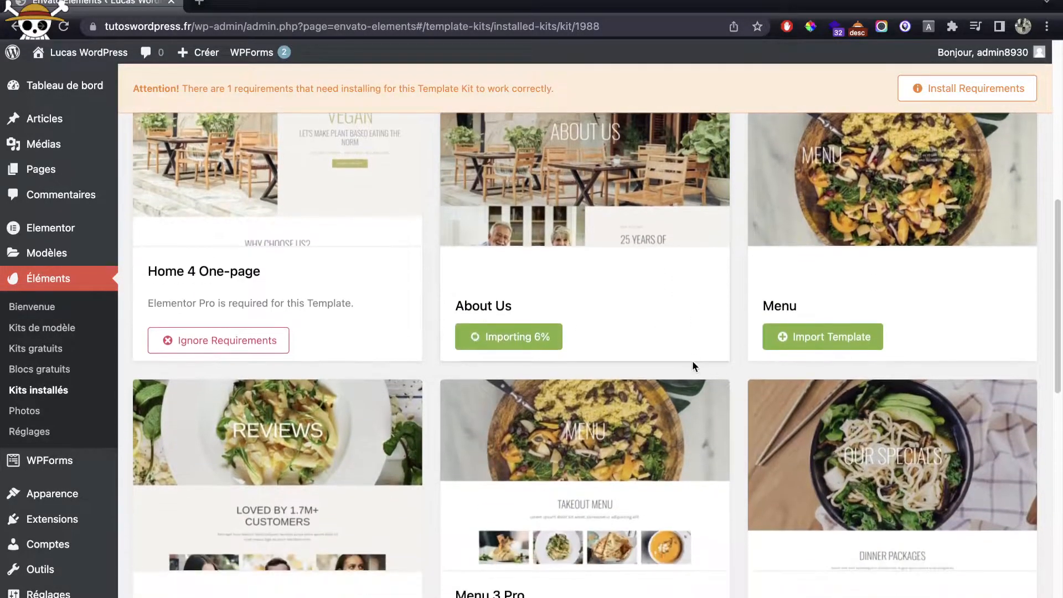
pyautogui.click(870, 340)
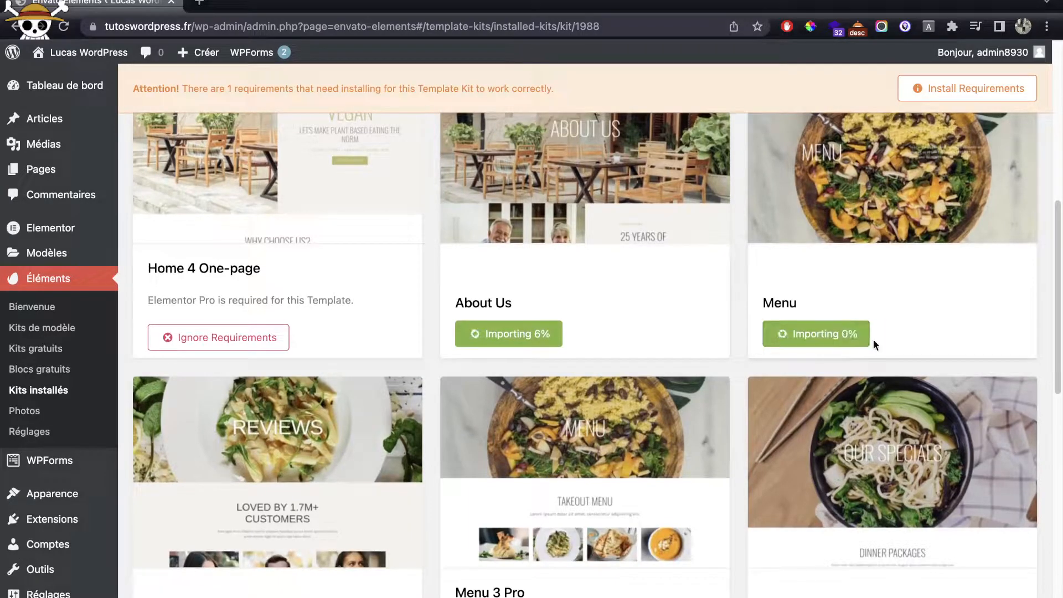
pyautogui.scroll(-8, 772, 366)
pyautogui.scroll(-6, 773, 373)
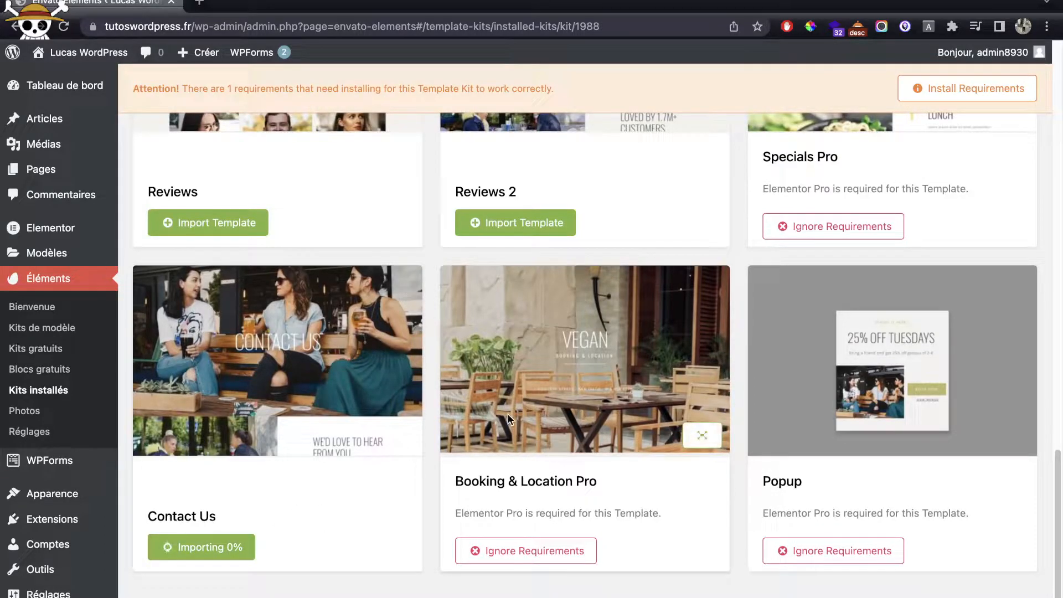
pyautogui.scroll(20, 507, 415)
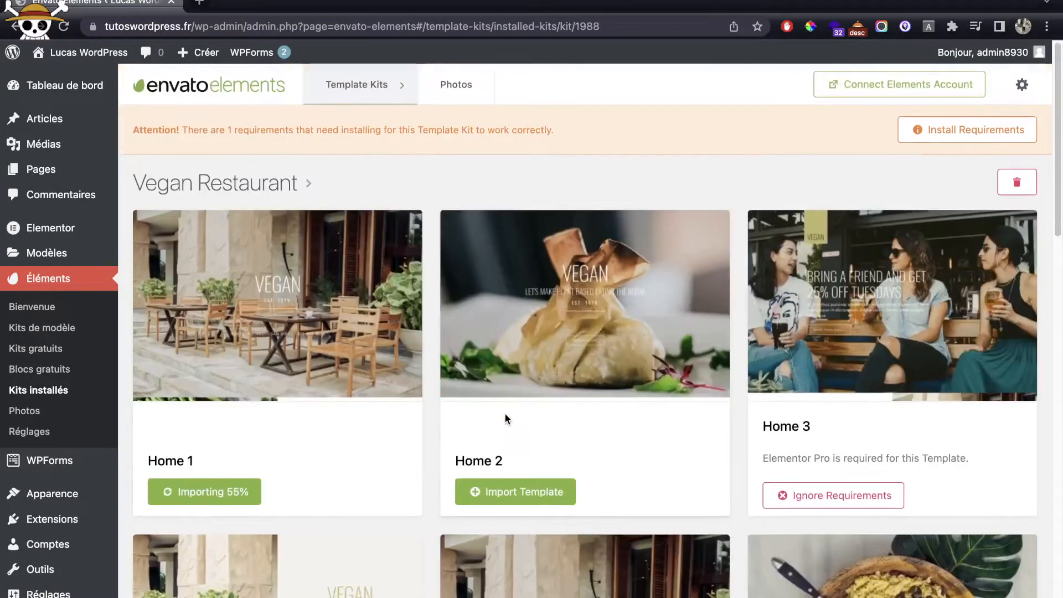
pyautogui.scroll(-1, 270, 422)
pyautogui.scroll(-2, 271, 428)
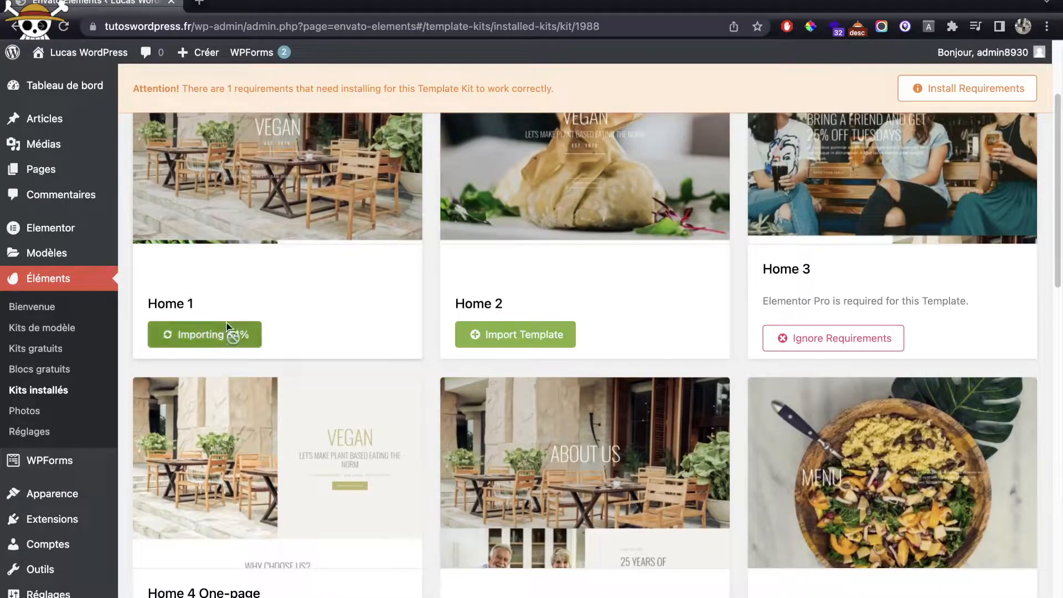
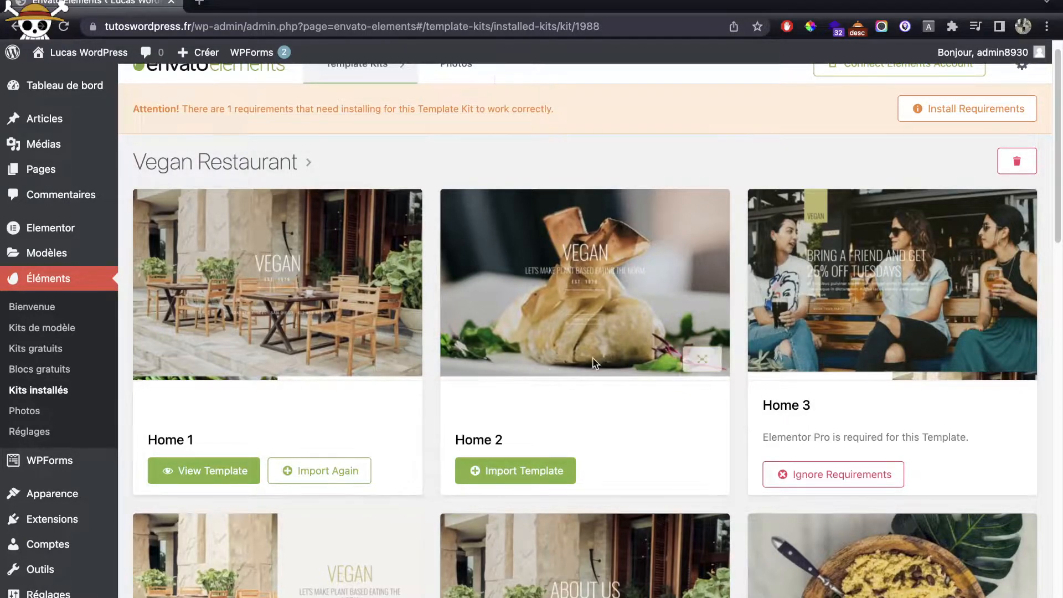
# Step: Preview the Menu 3 Pro template full size while the kit templates import
pyautogui.scroll(-3, 592, 357)
pyautogui.scroll(-4, 593, 363)
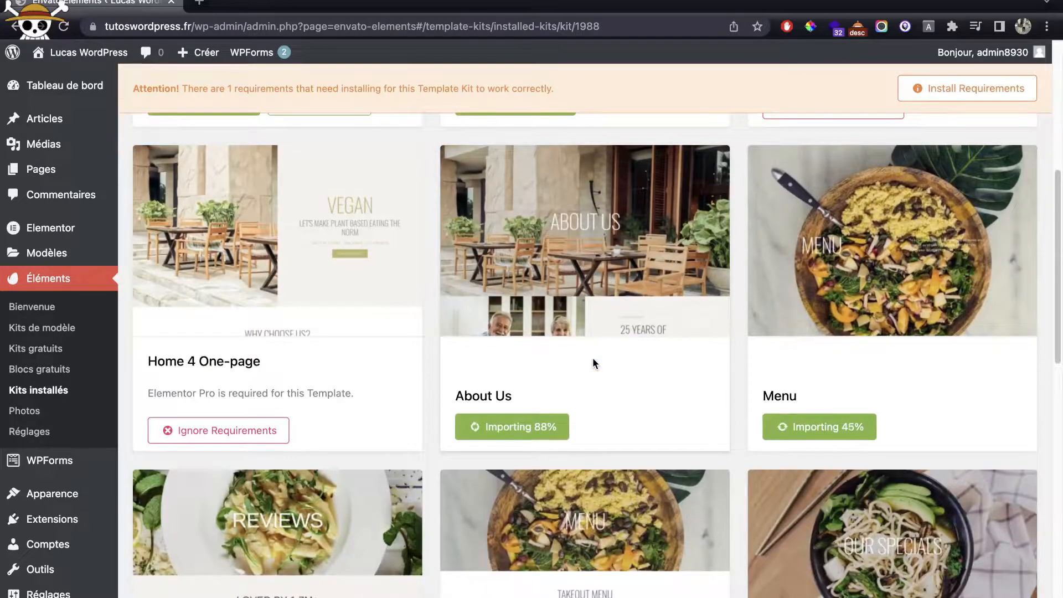
pyautogui.scroll(-2, 600, 379)
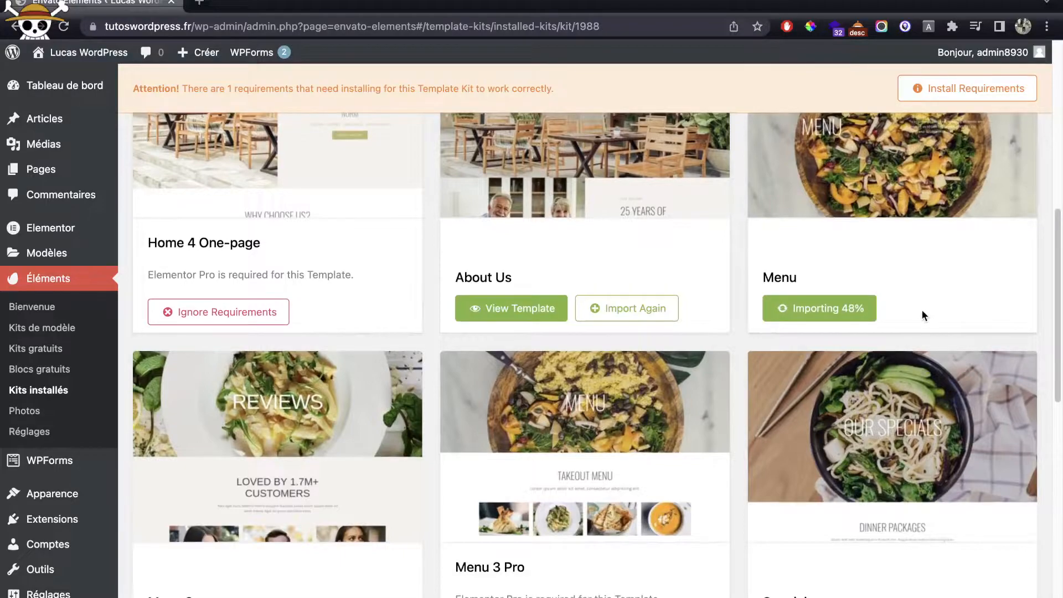
pyautogui.scroll(-2, 913, 310)
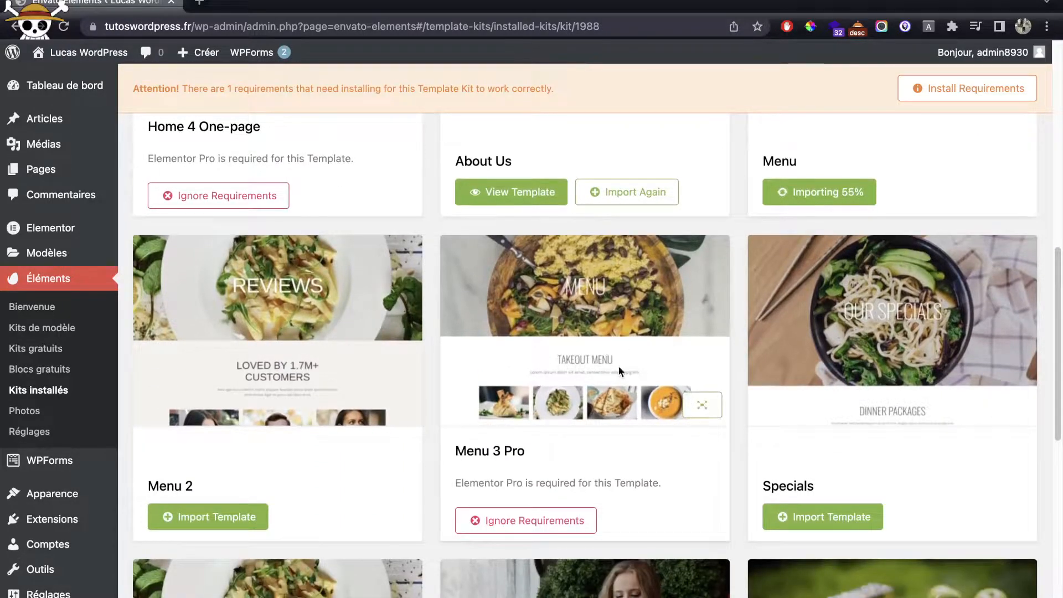
pyautogui.click(702, 405)
pyautogui.scroll(-5, 625, 382)
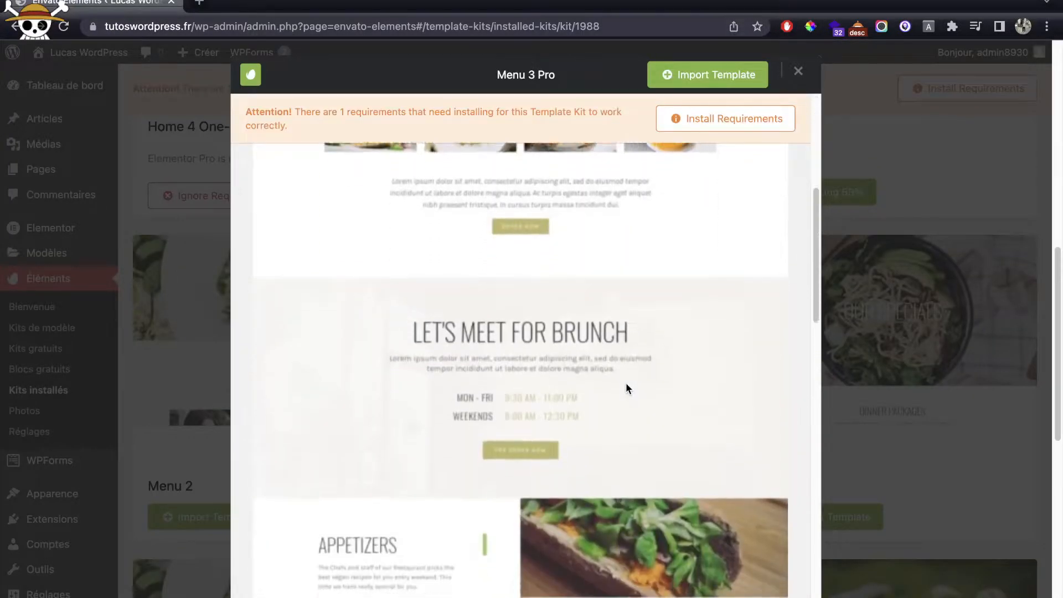
pyautogui.scroll(-10, 625, 384)
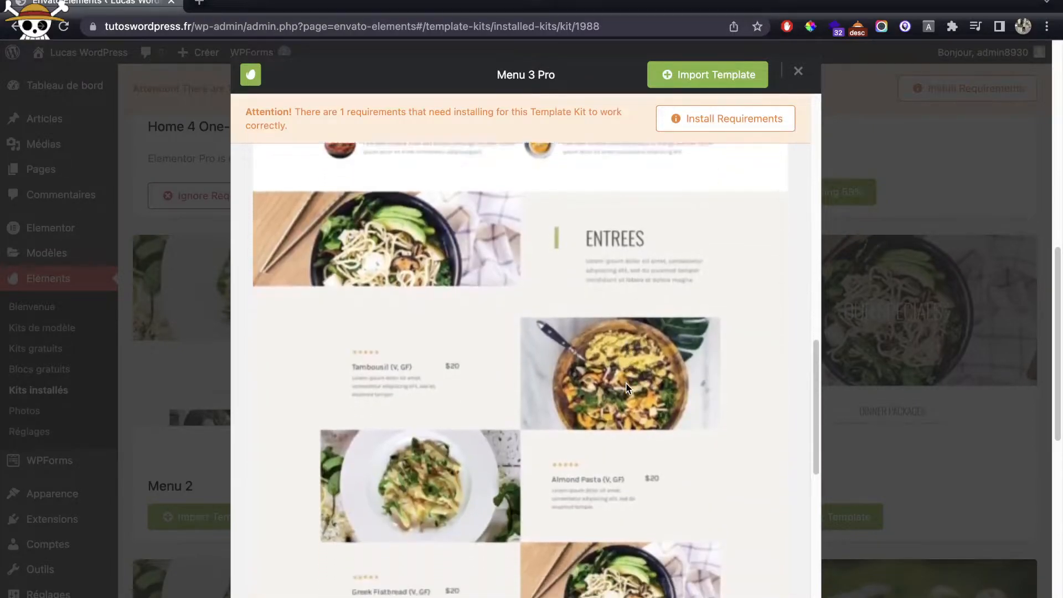
pyautogui.scroll(-5, 626, 386)
pyautogui.click(935, 399)
# Step: Preview the Menu template layout, then return to the saved templates list
pyautogui.scroll(3, 935, 368)
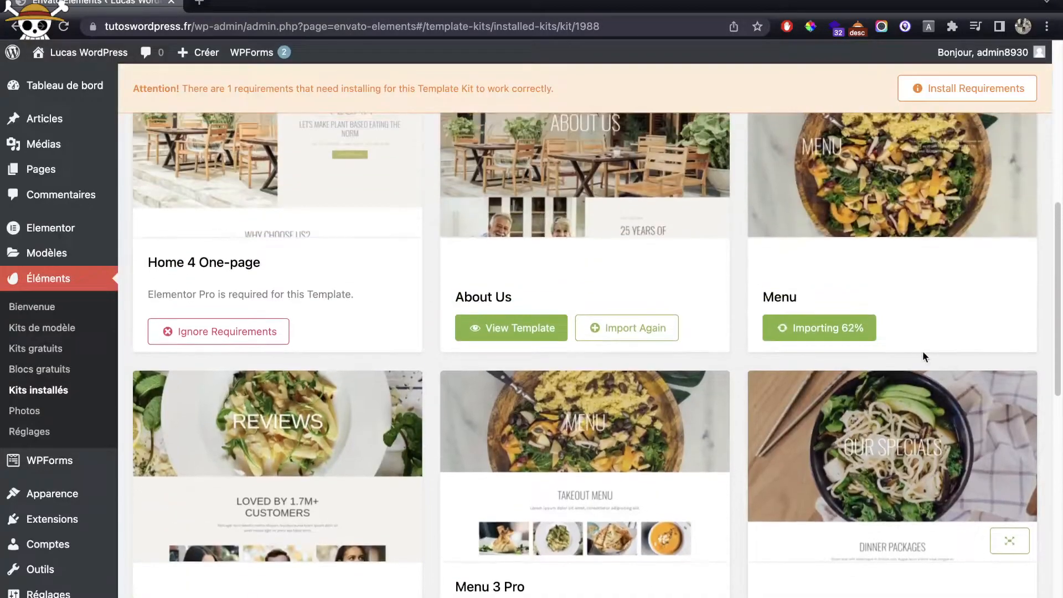
pyautogui.scroll(2, 968, 210)
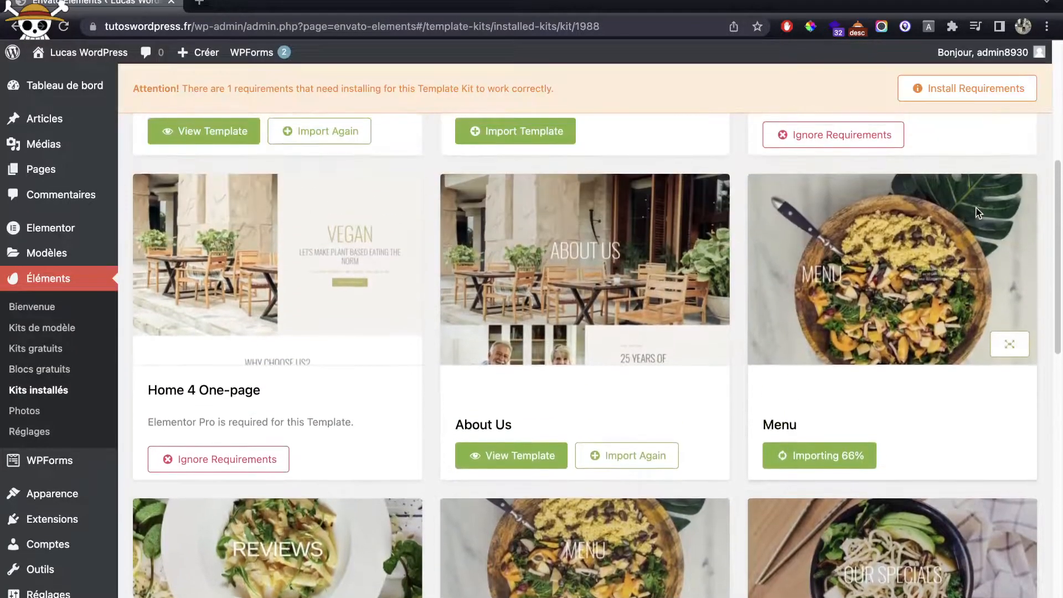
pyautogui.click(1009, 344)
pyautogui.scroll(-10, 440, 367)
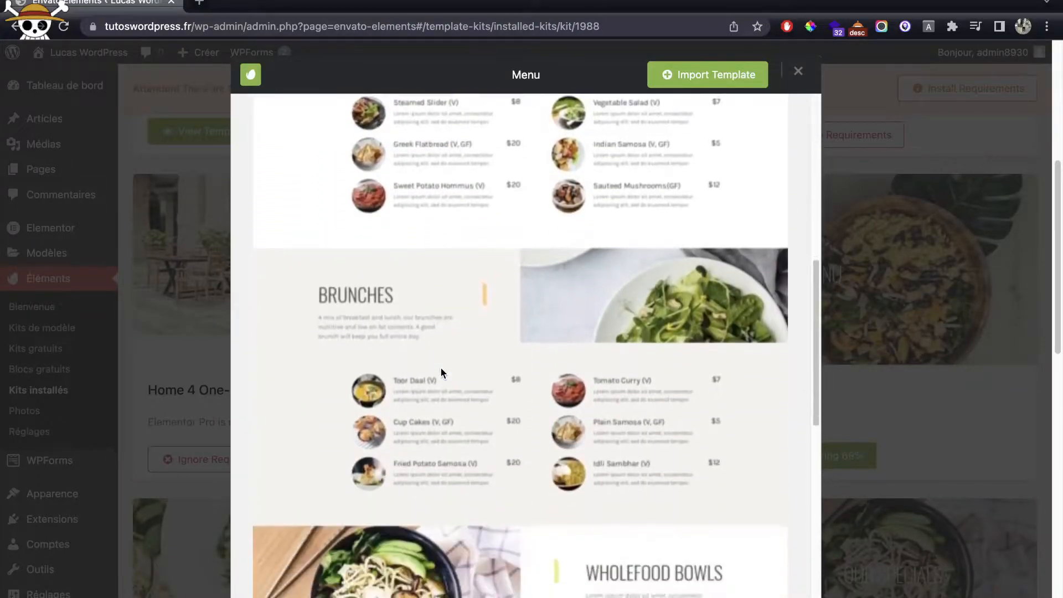
pyautogui.scroll(-5, 441, 372)
pyautogui.click(902, 331)
pyautogui.scroll(-10, 876, 334)
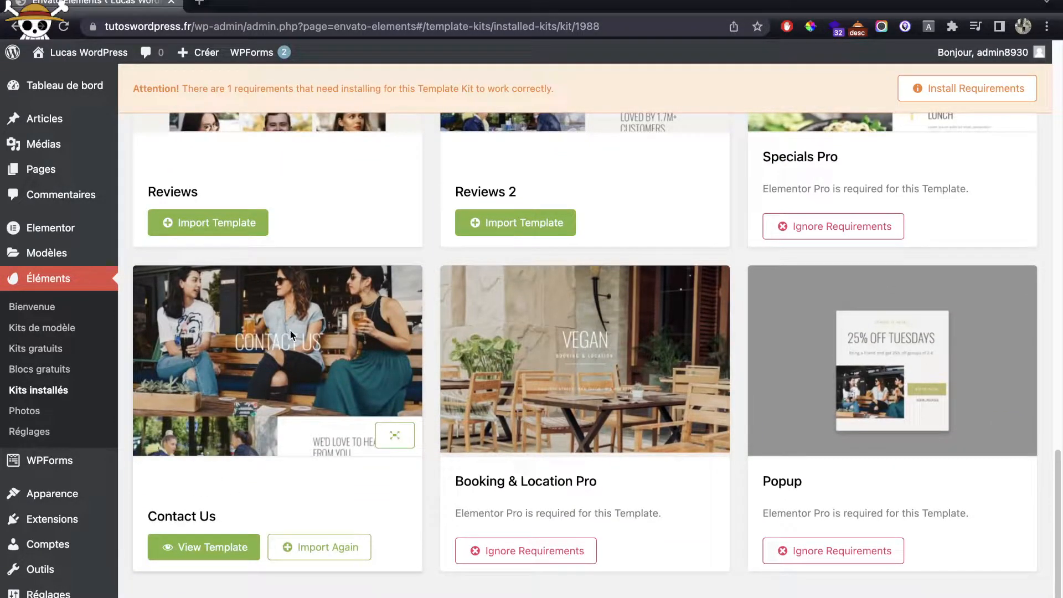
pyautogui.scroll(7, 290, 335)
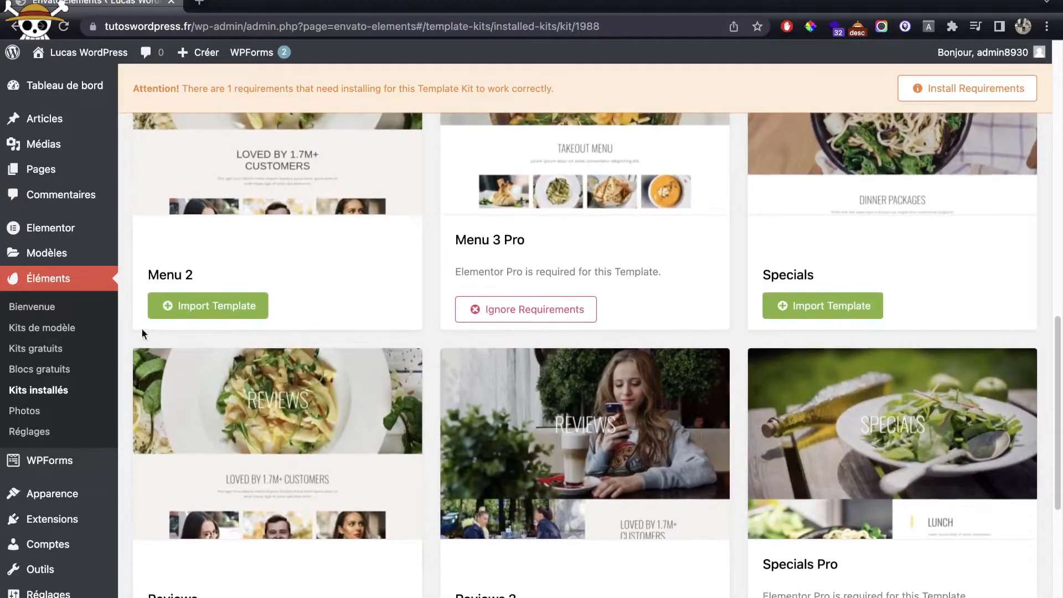
pyautogui.click(46, 256)
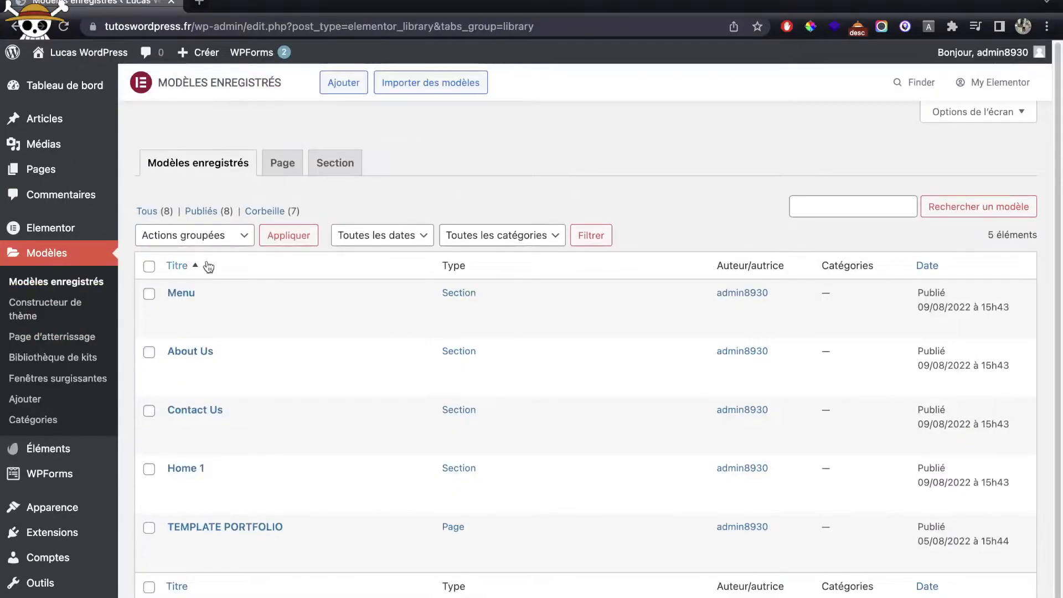
# Step: Move TEMPLATE PORTFOLIO to the trash, then open Pages > Accueil for editing
pyautogui.moveTo(280, 537)
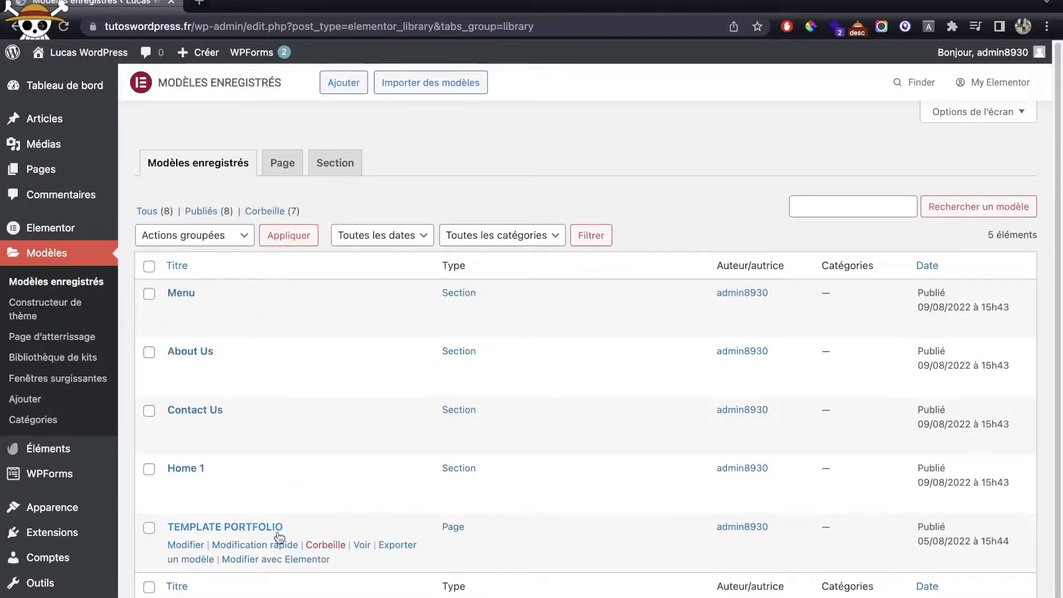
pyautogui.click(341, 545)
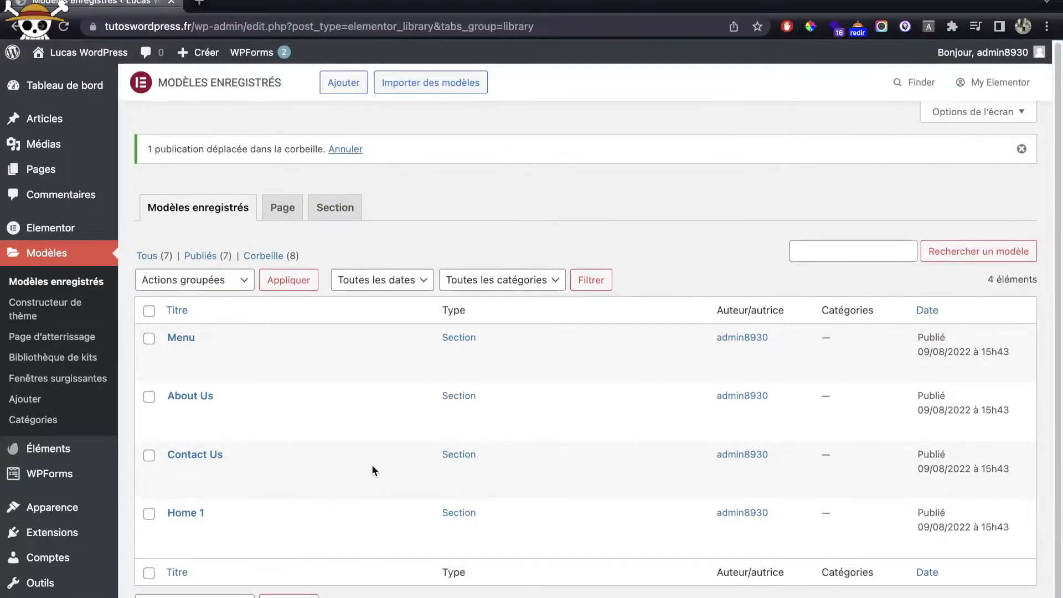
pyautogui.moveTo(275, 428)
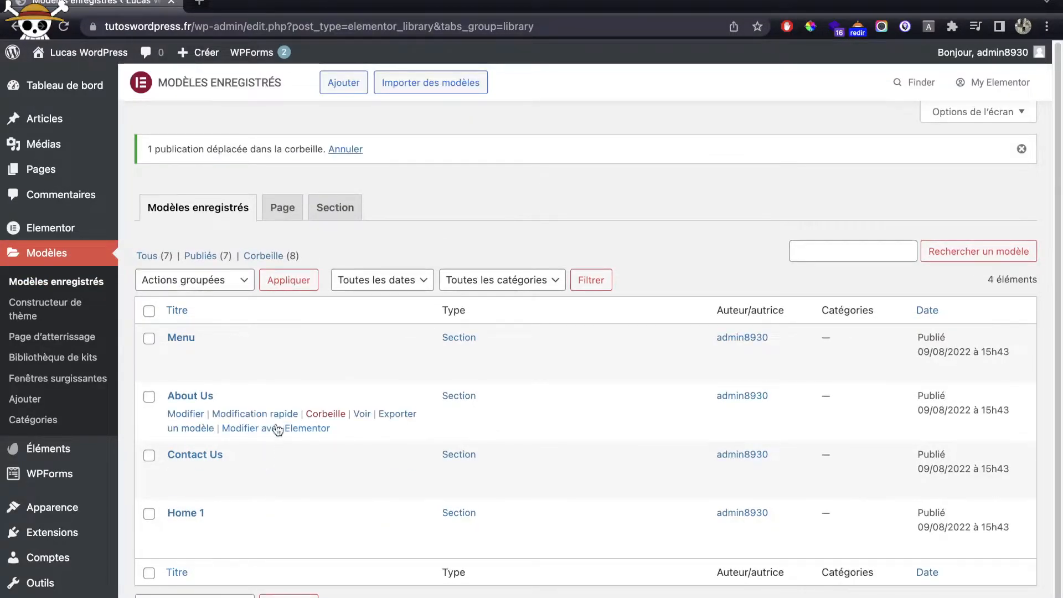
pyautogui.moveTo(49, 176)
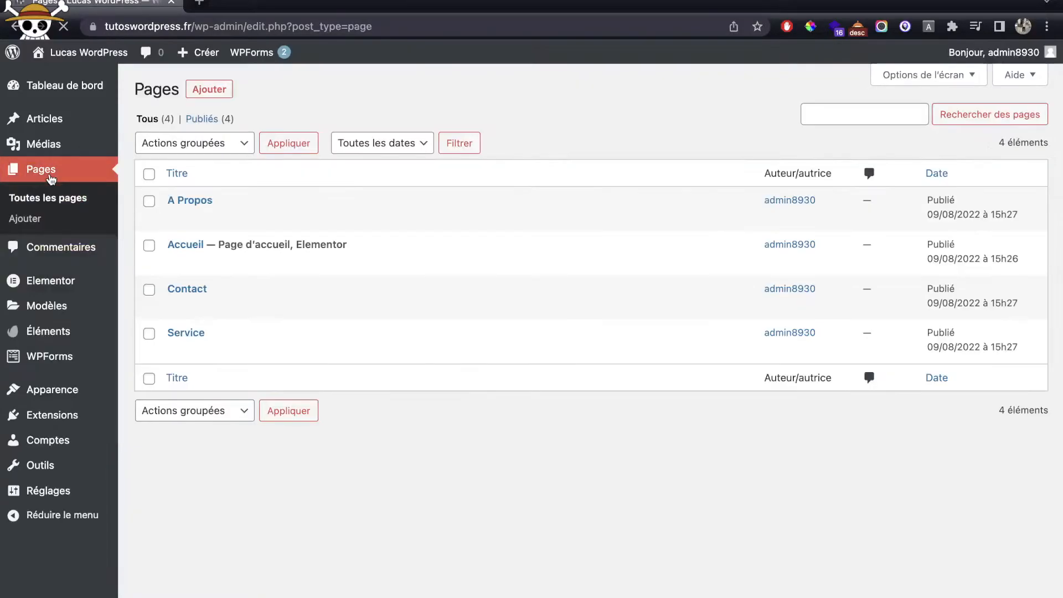
pyautogui.moveTo(203, 244)
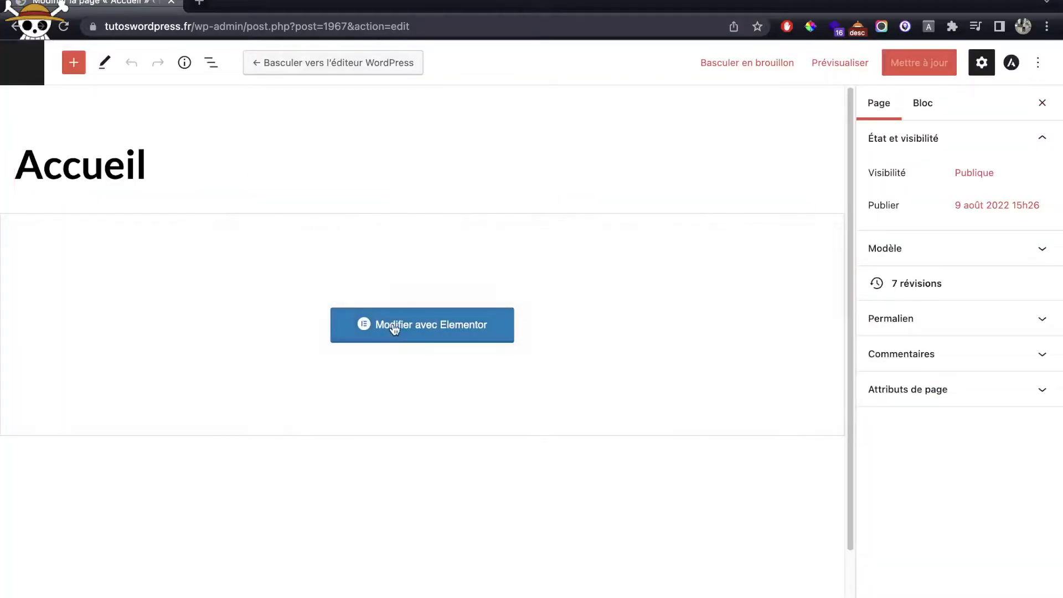
pyautogui.click(393, 328)
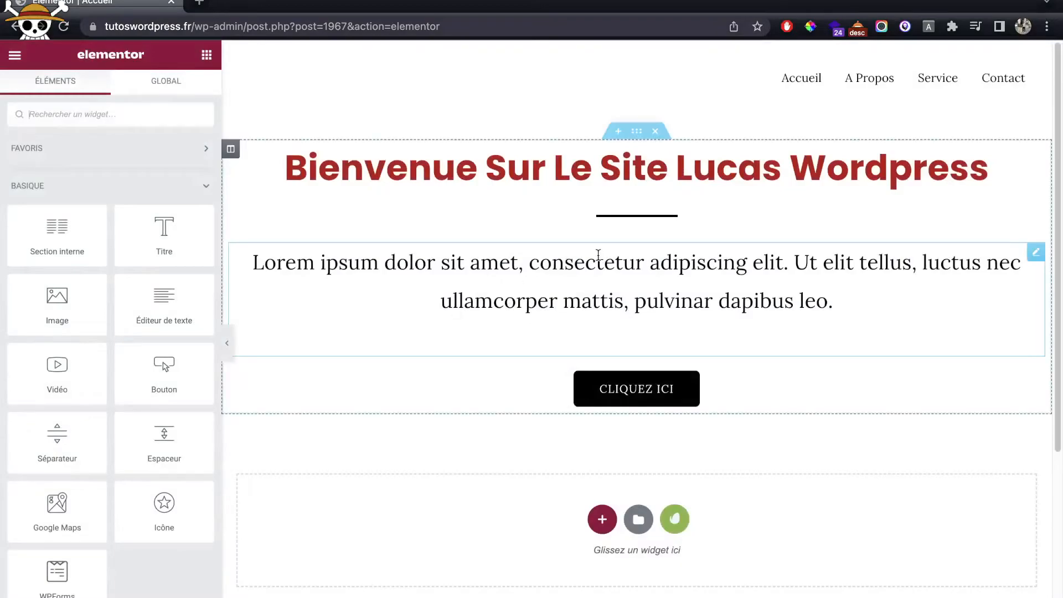
# Step: Delete the welcome section and insert the saved Home 1 template, applying its settings
pyautogui.click(655, 131)
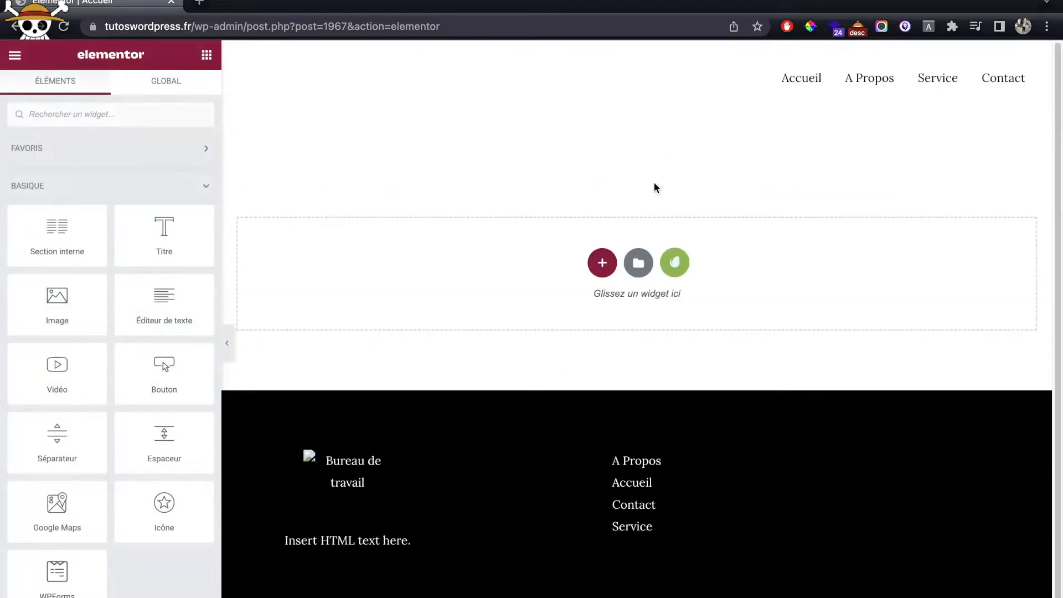
pyautogui.click(638, 265)
pyautogui.click(624, 87)
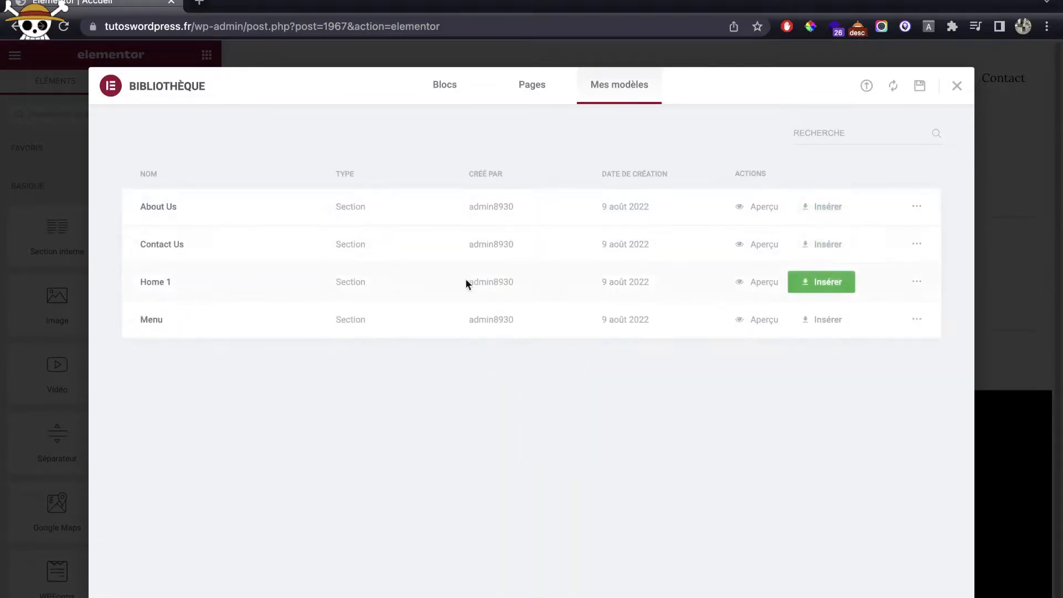
pyautogui.click(844, 278)
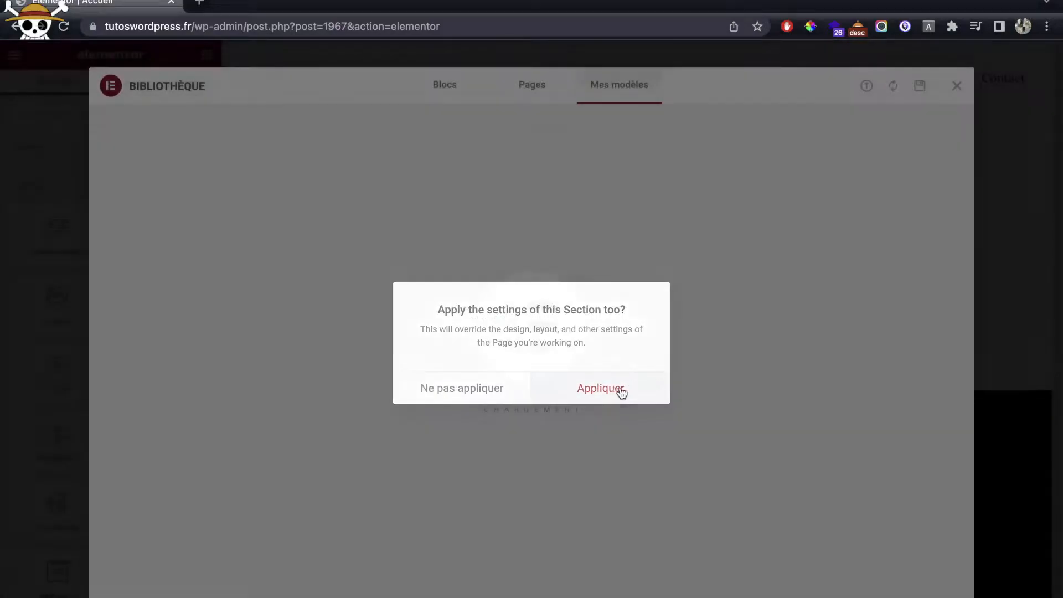
pyautogui.click(600, 389)
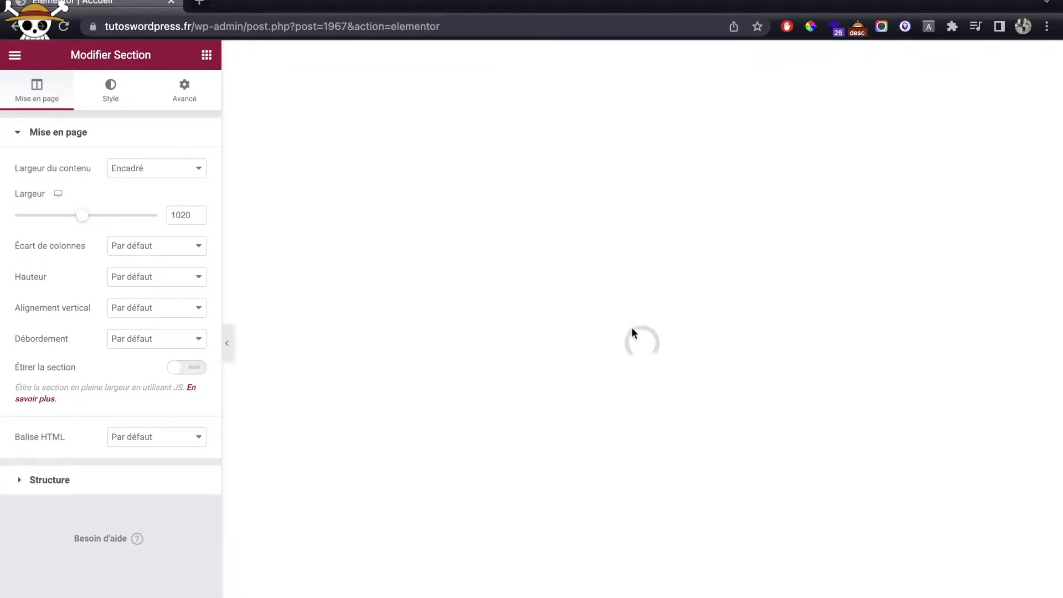
pyautogui.scroll(-15, 613, 301)
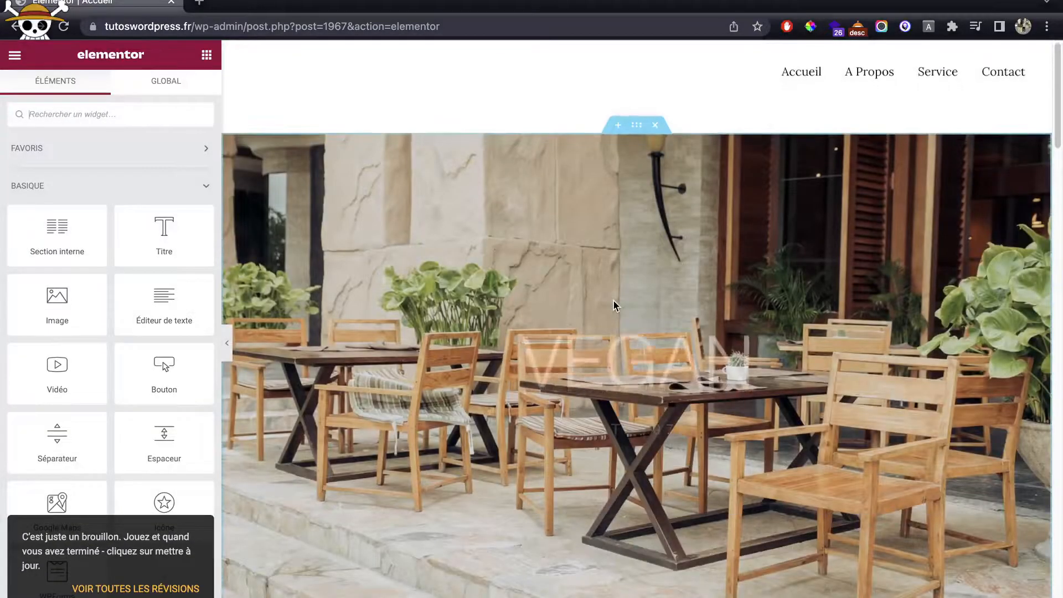
pyautogui.scroll(-15, 613, 300)
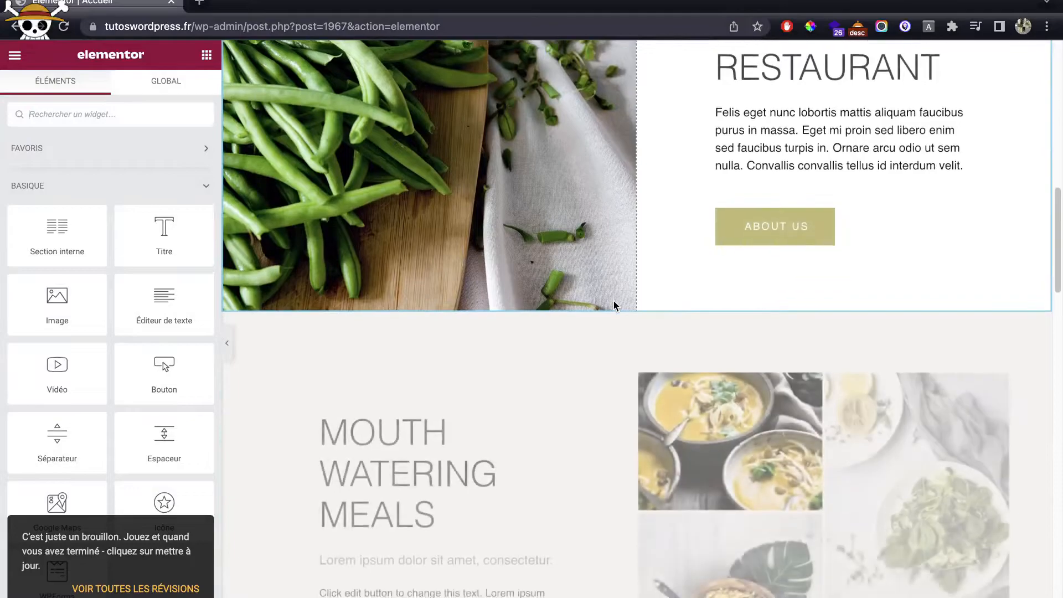
pyautogui.scroll(-3, 614, 300)
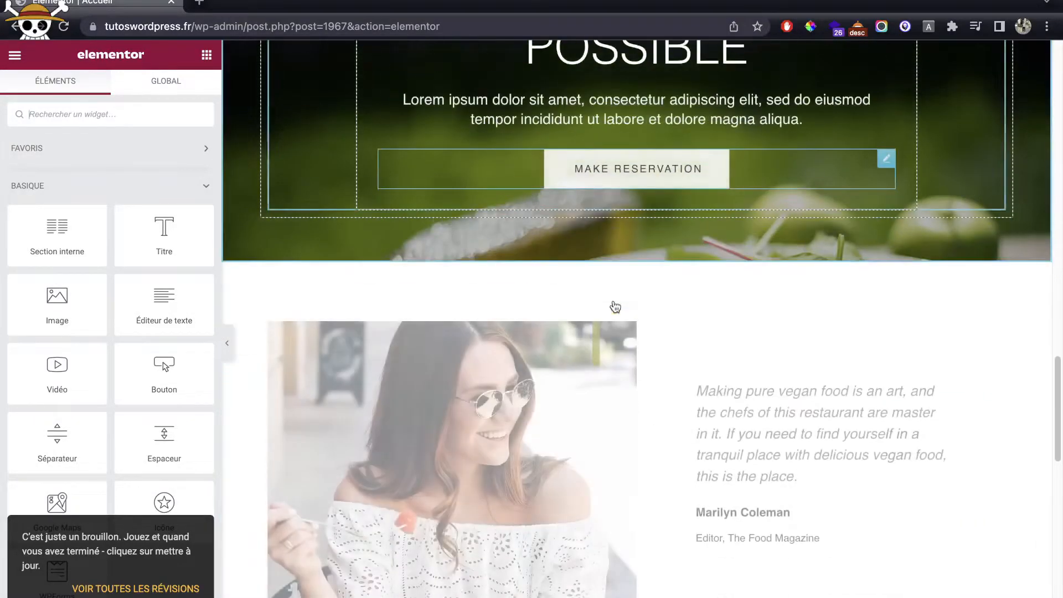
pyautogui.scroll(-10, 673, 367)
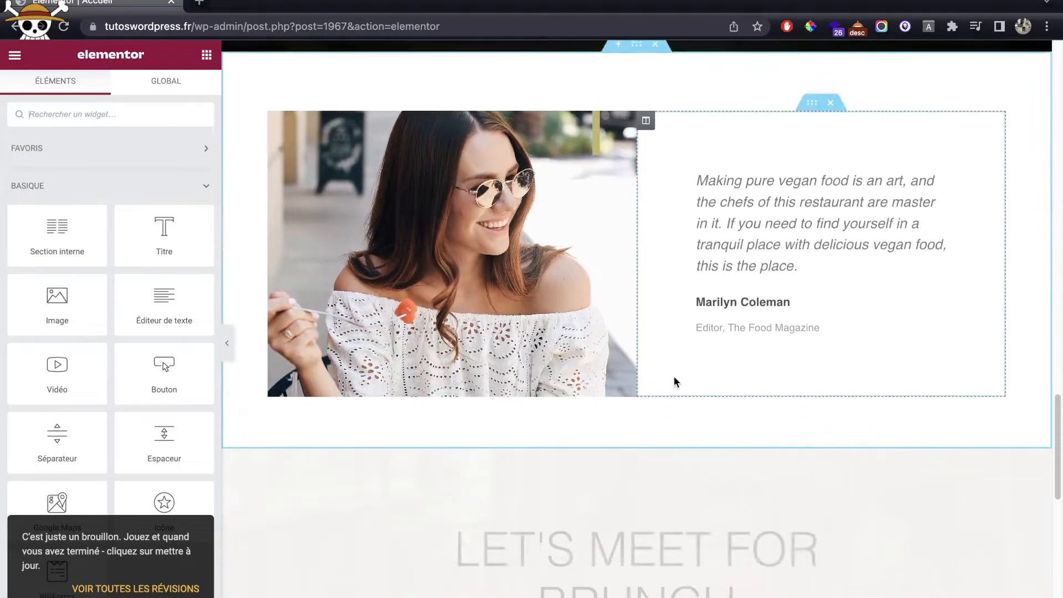
pyautogui.scroll(-4, 673, 377)
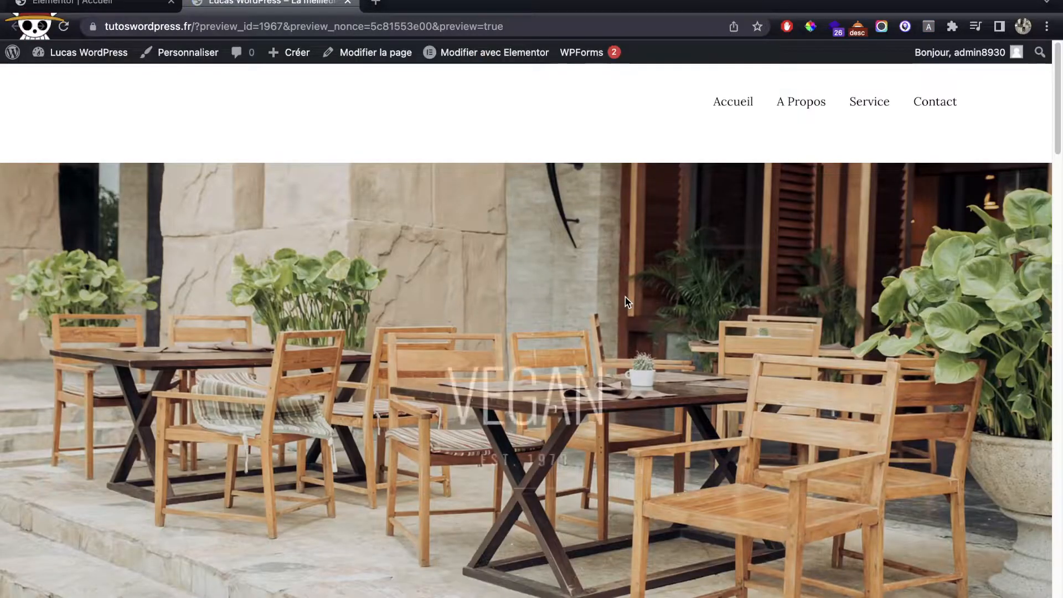
pyautogui.scroll(-15, 626, 302)
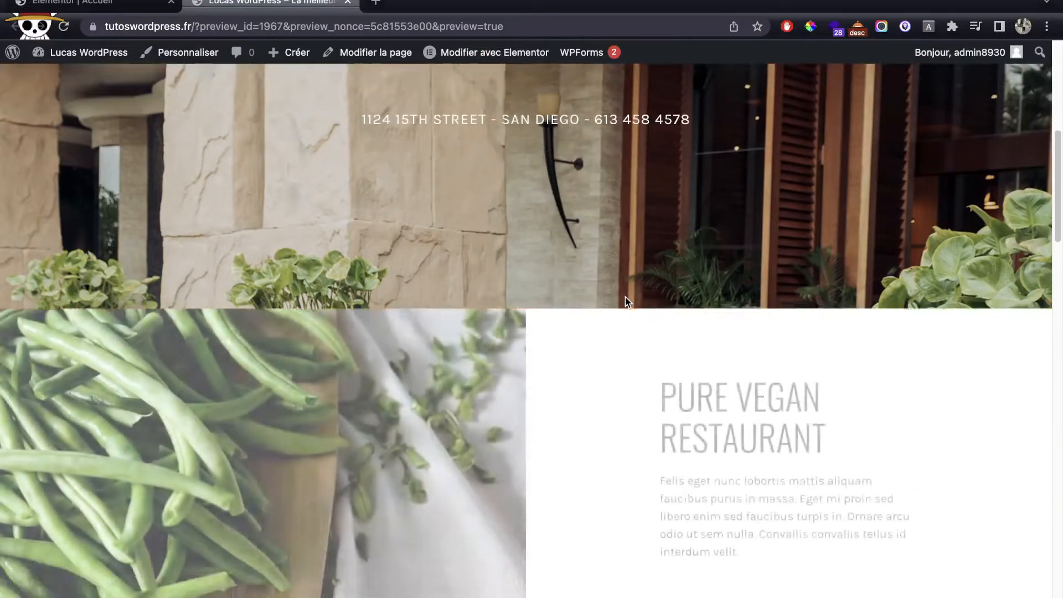
pyautogui.scroll(-5, 626, 301)
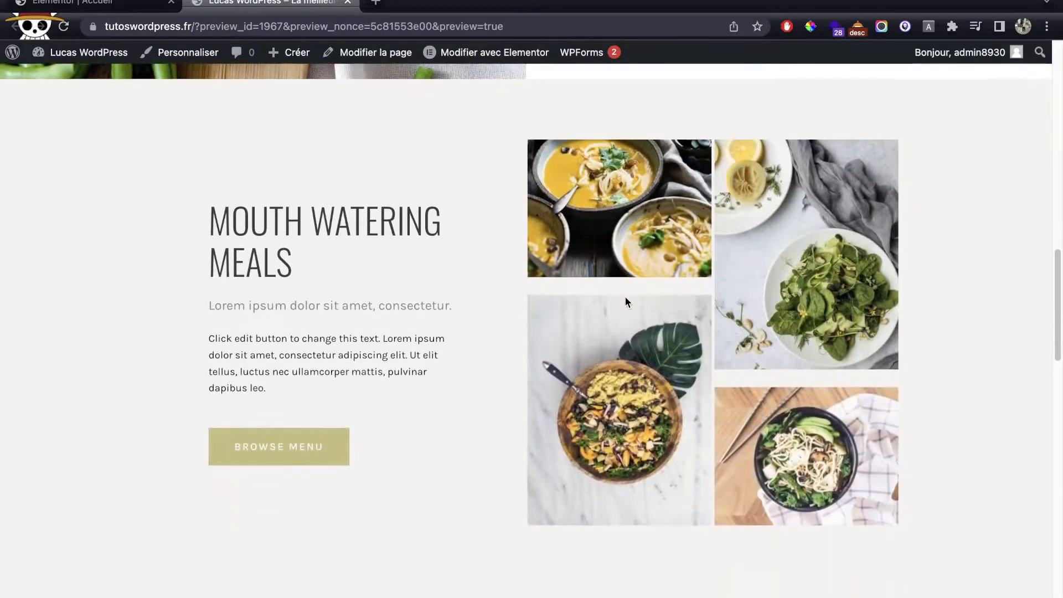
pyautogui.scroll(10, 625, 301)
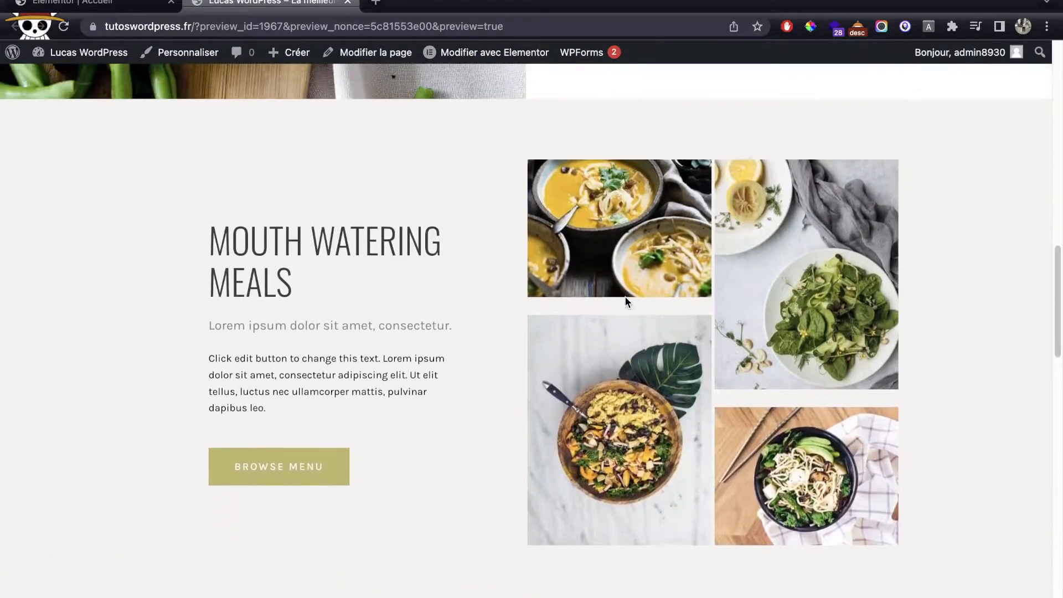
pyautogui.scroll(-1, 625, 299)
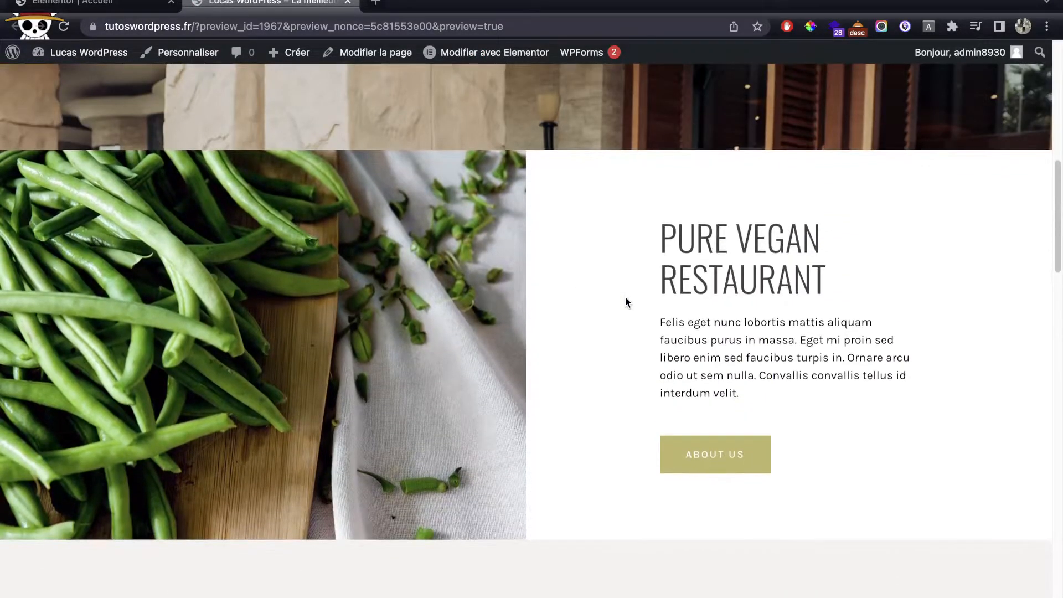
pyautogui.scroll(-20, 625, 298)
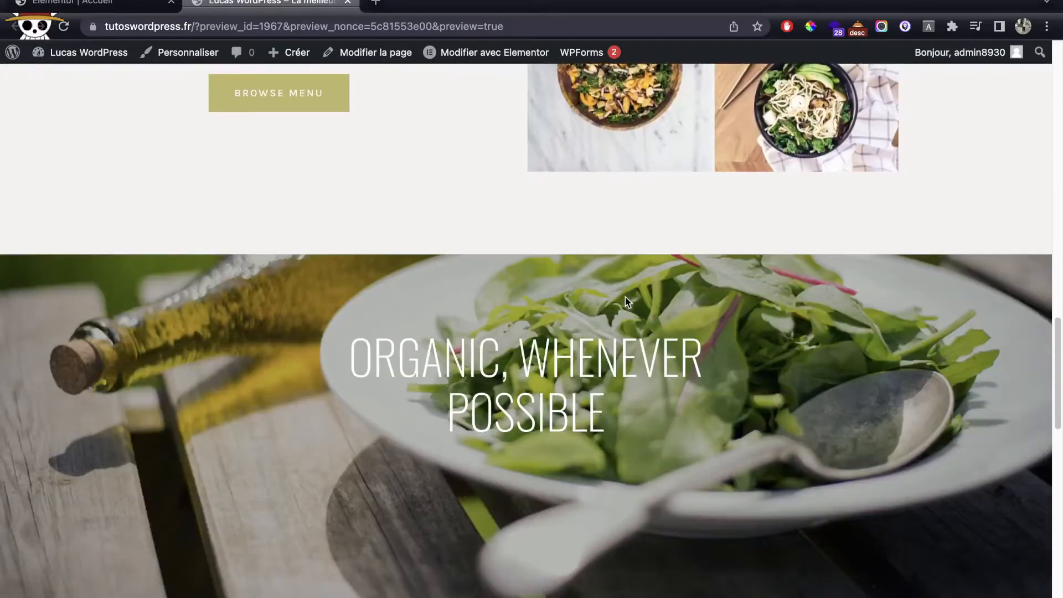
pyautogui.scroll(-12, 627, 301)
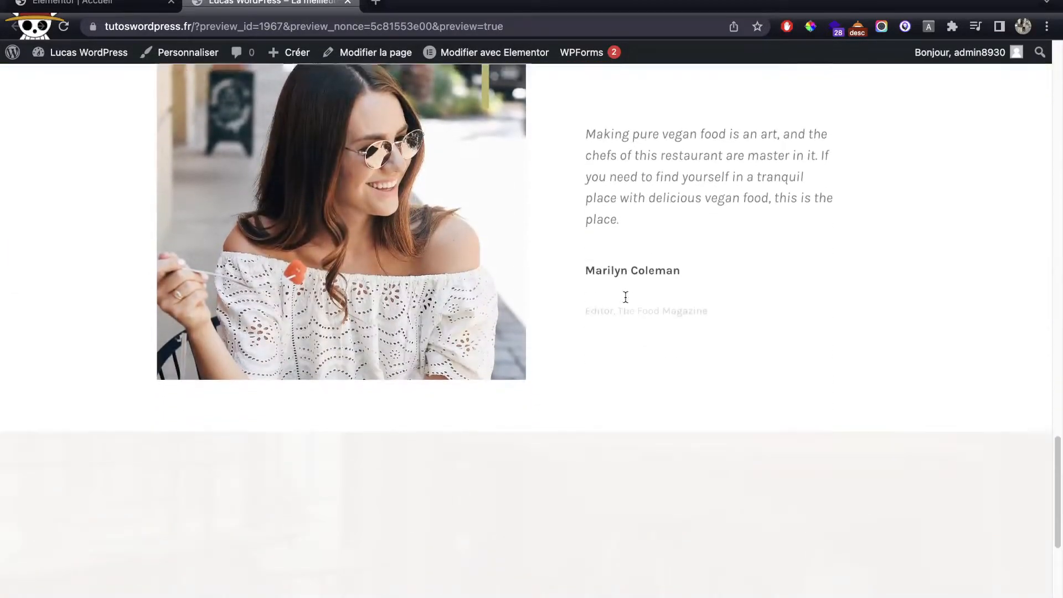
pyautogui.scroll(-5, 625, 297)
pyautogui.scroll(20, 625, 297)
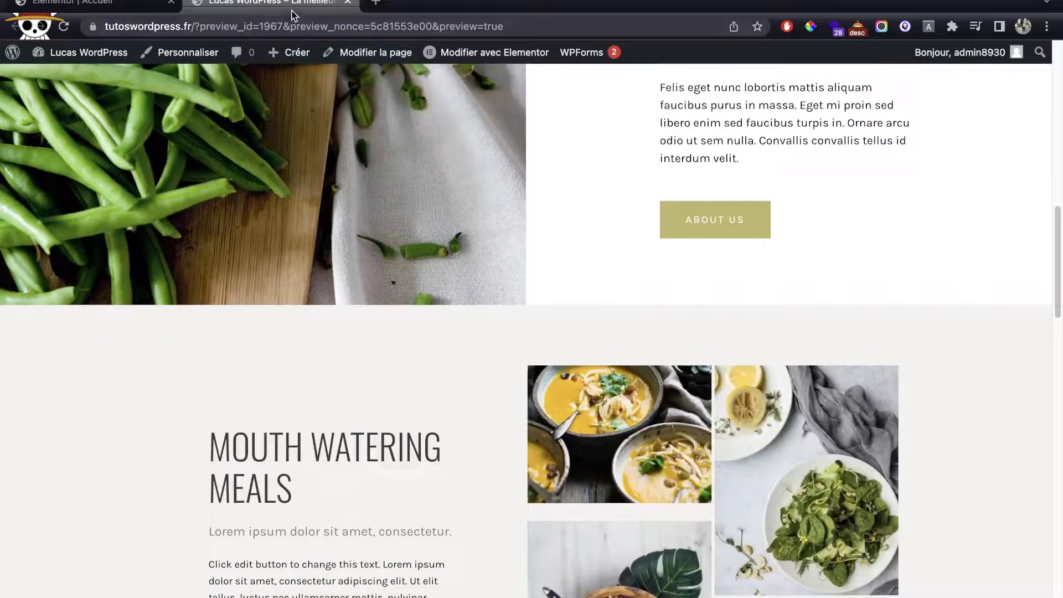
pyautogui.moveTo(64, 59)
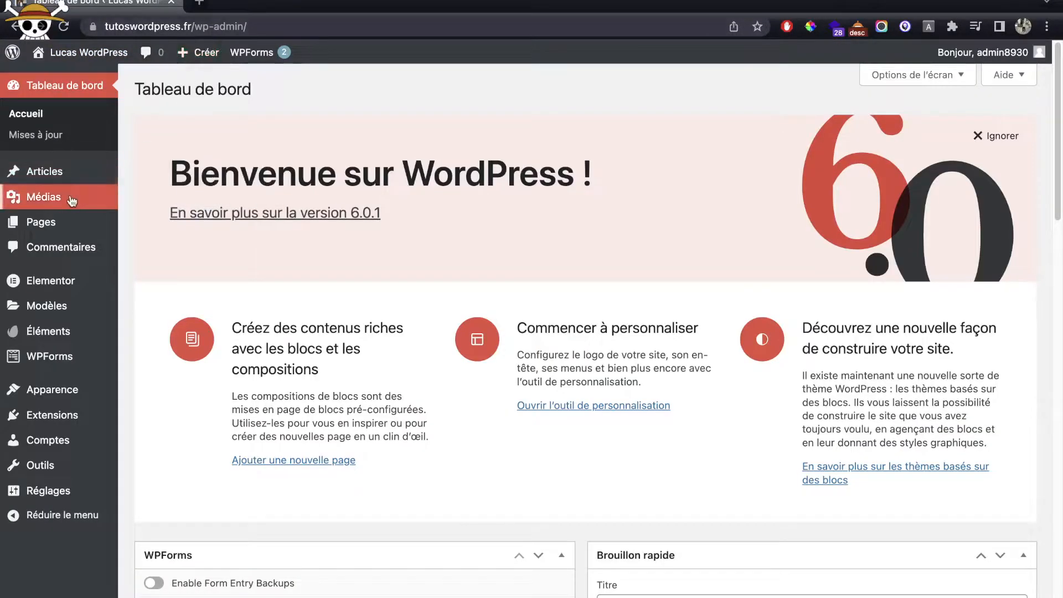
# Step: Open the A Propos page in the Elementor editor
pyautogui.click(51, 220)
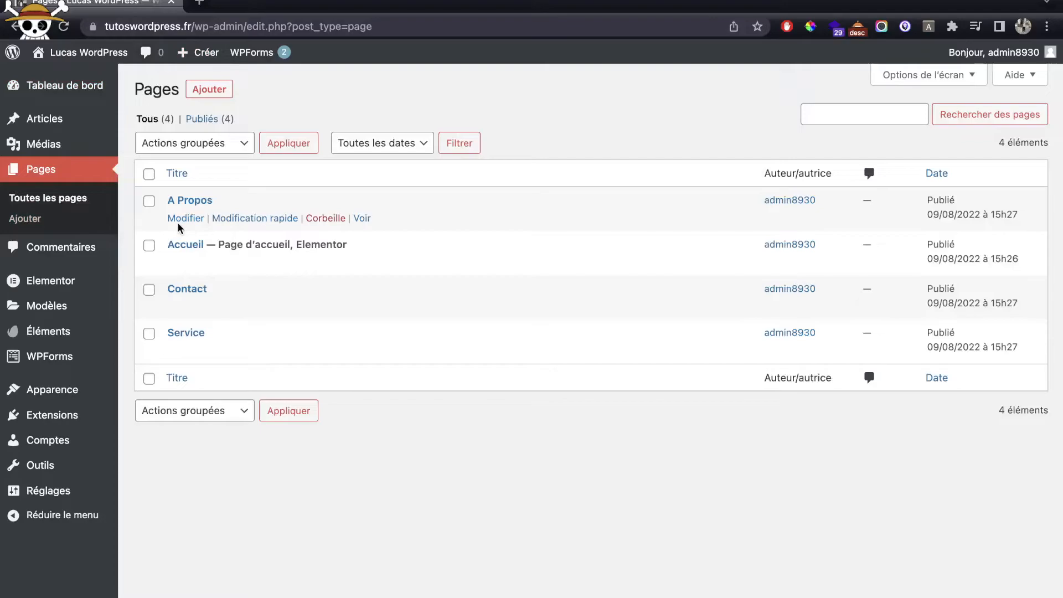
pyautogui.click(179, 221)
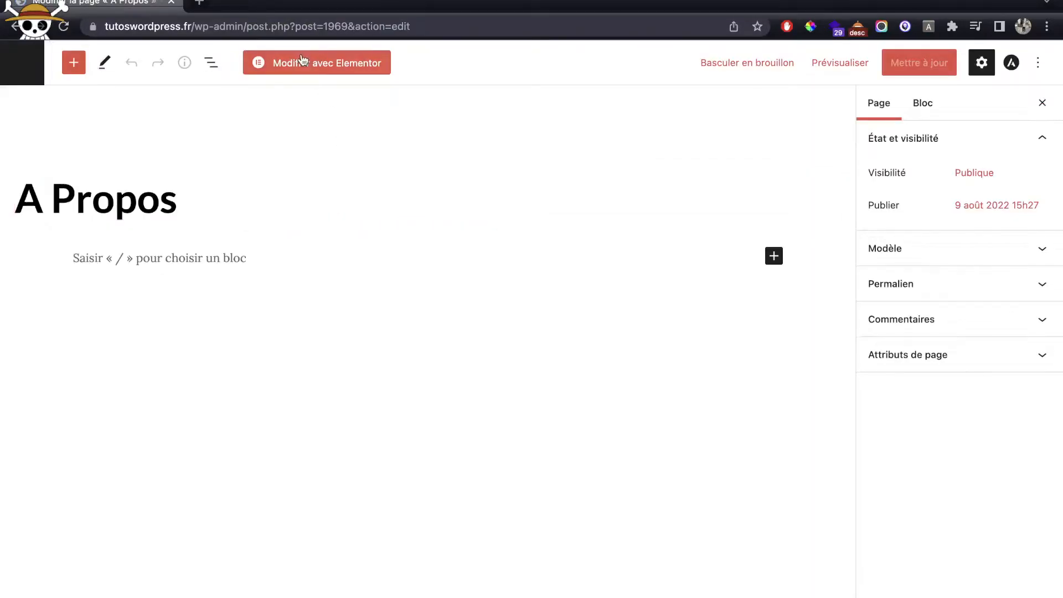
pyautogui.click(304, 62)
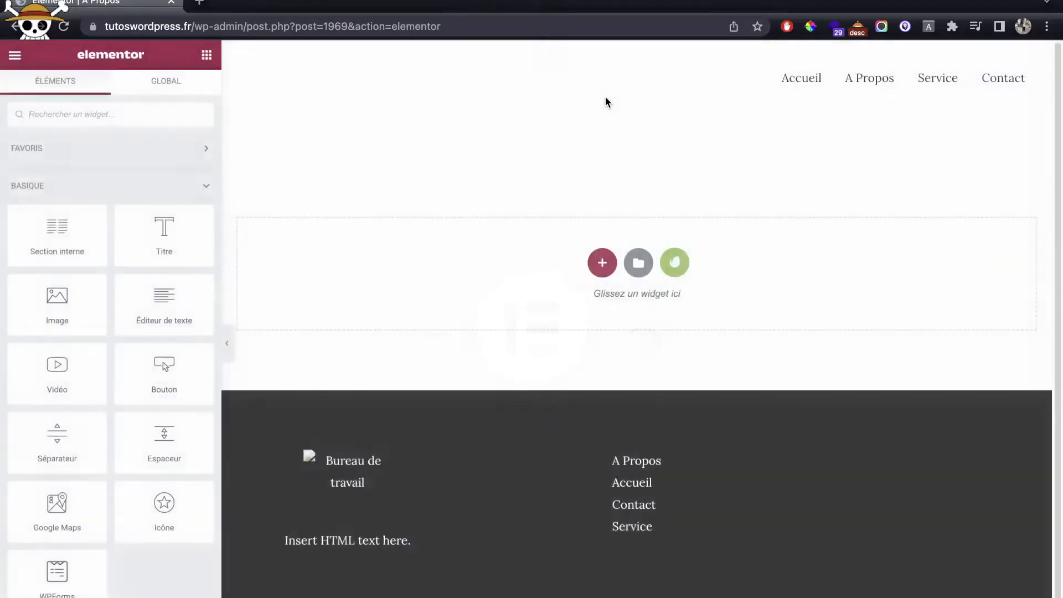
# Step: Insert the saved About Us template, applying its section settings
pyautogui.click(638, 263)
pyautogui.click(618, 89)
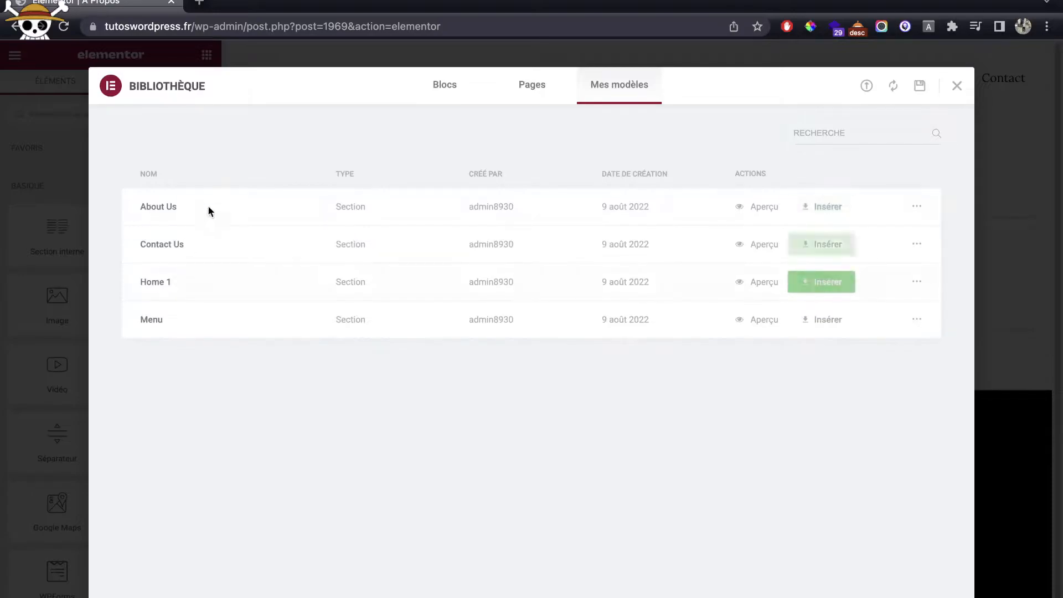
pyautogui.click(824, 208)
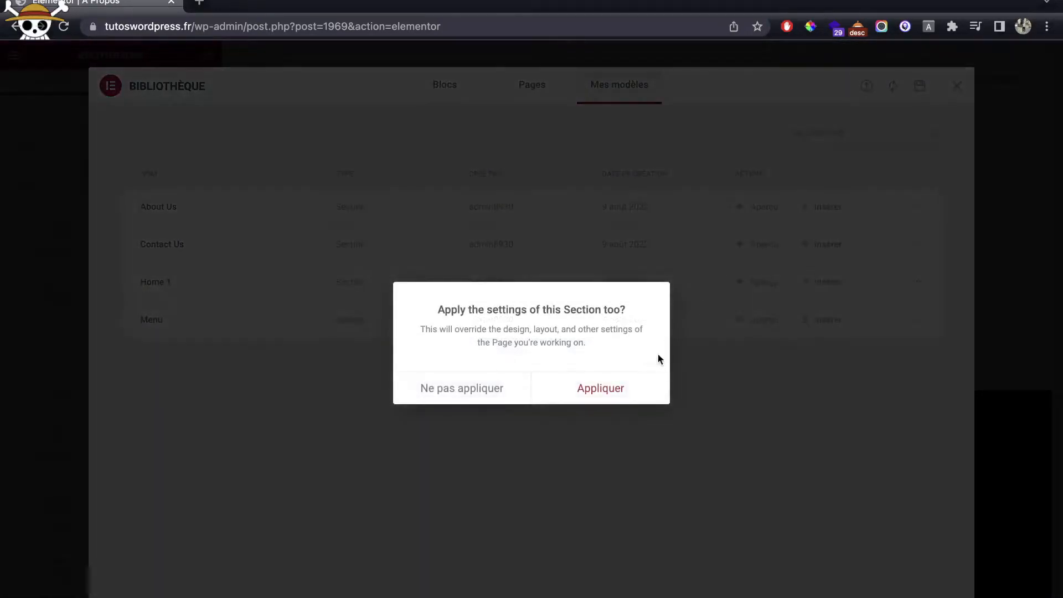
pyautogui.click(643, 390)
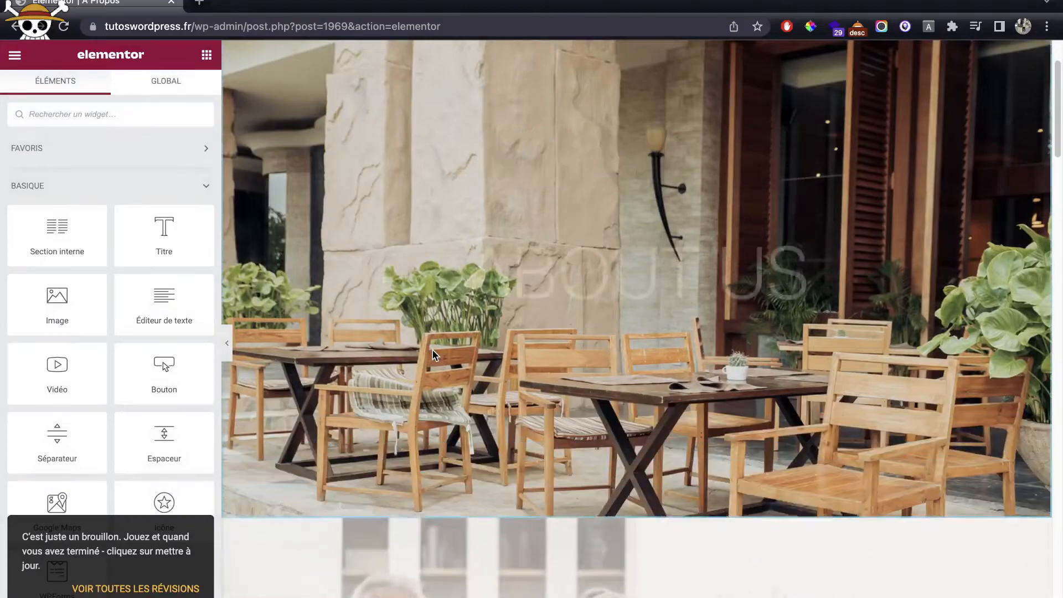
pyautogui.scroll(-15, 434, 355)
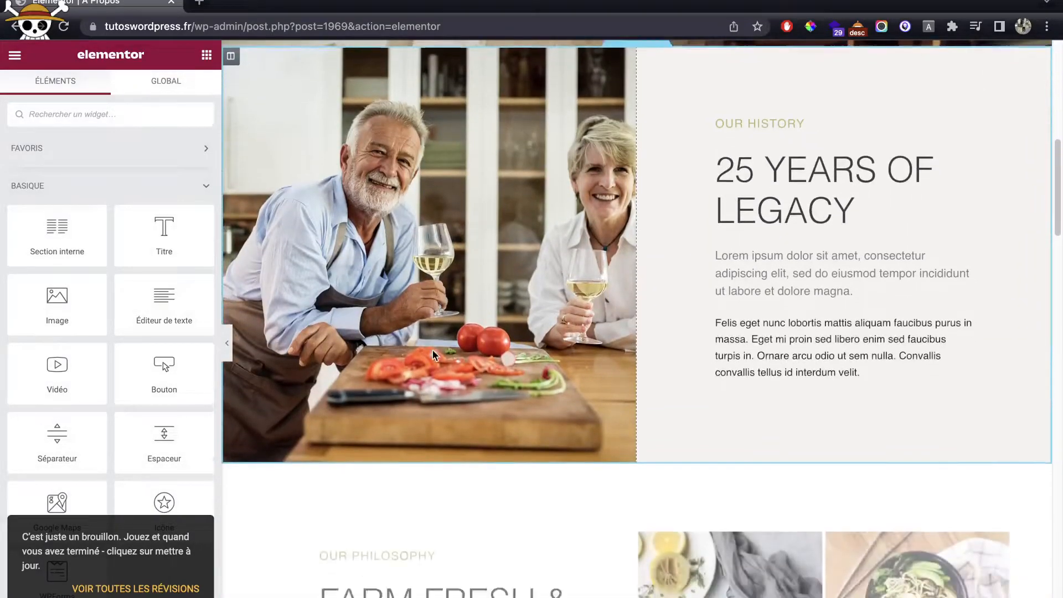
pyautogui.scroll(-15, 433, 350)
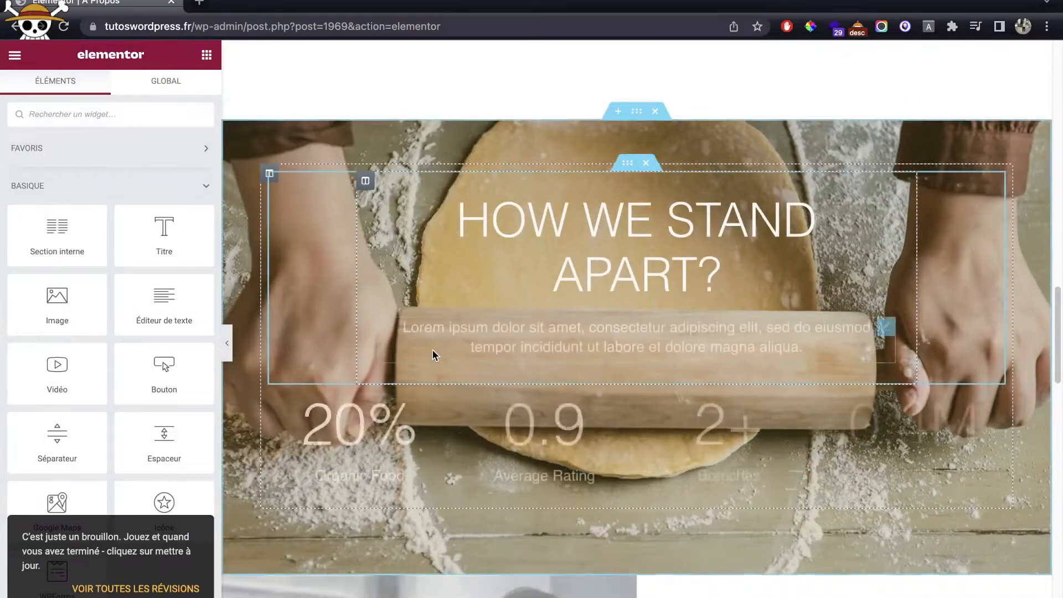
pyautogui.scroll(-15, 433, 349)
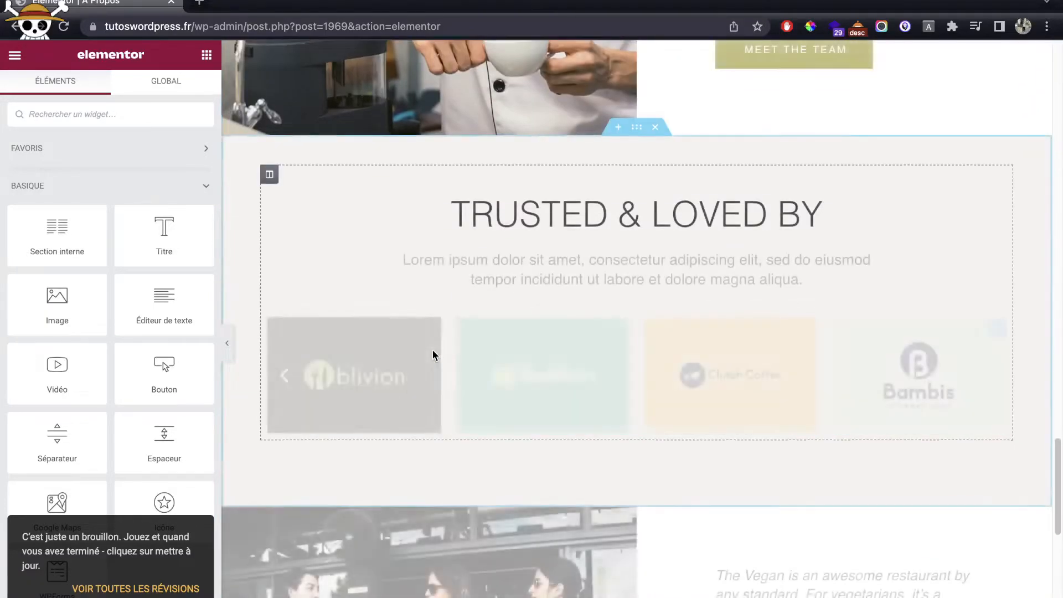
pyautogui.scroll(-4, 681, 328)
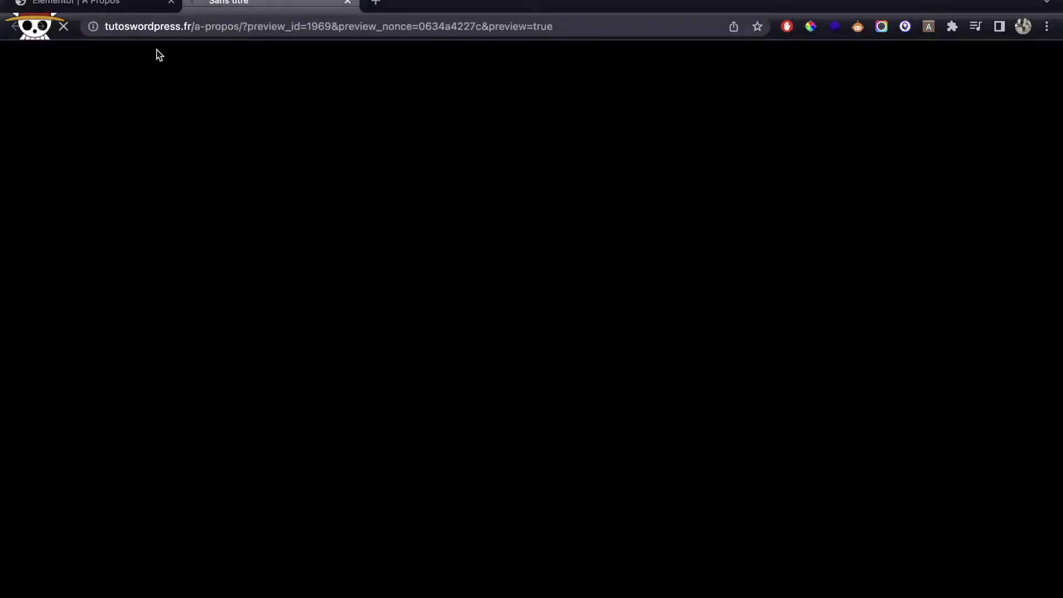
# Step: Preview the A Propos page on the site and scroll through its About Us layout
pyautogui.click(171, 2)
pyautogui.scroll(-10, 688, 191)
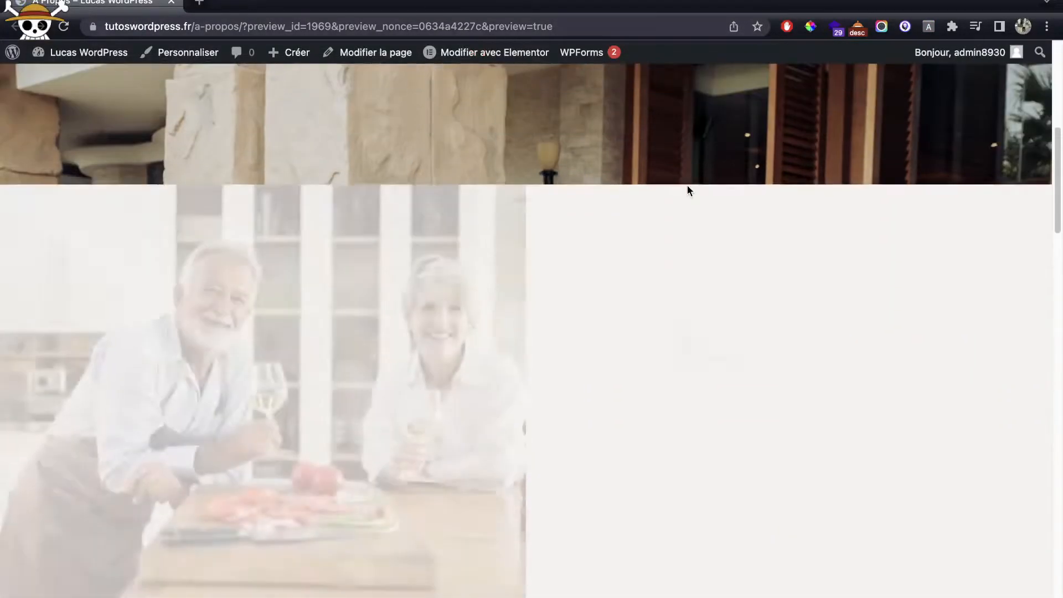
pyautogui.scroll(-15, 689, 191)
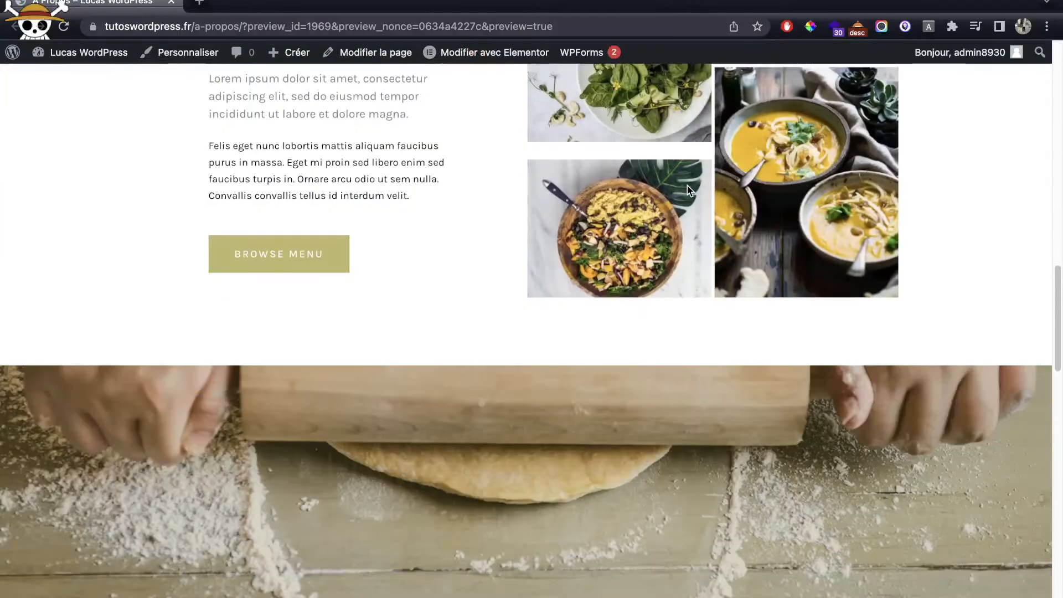
pyautogui.scroll(-15, 687, 187)
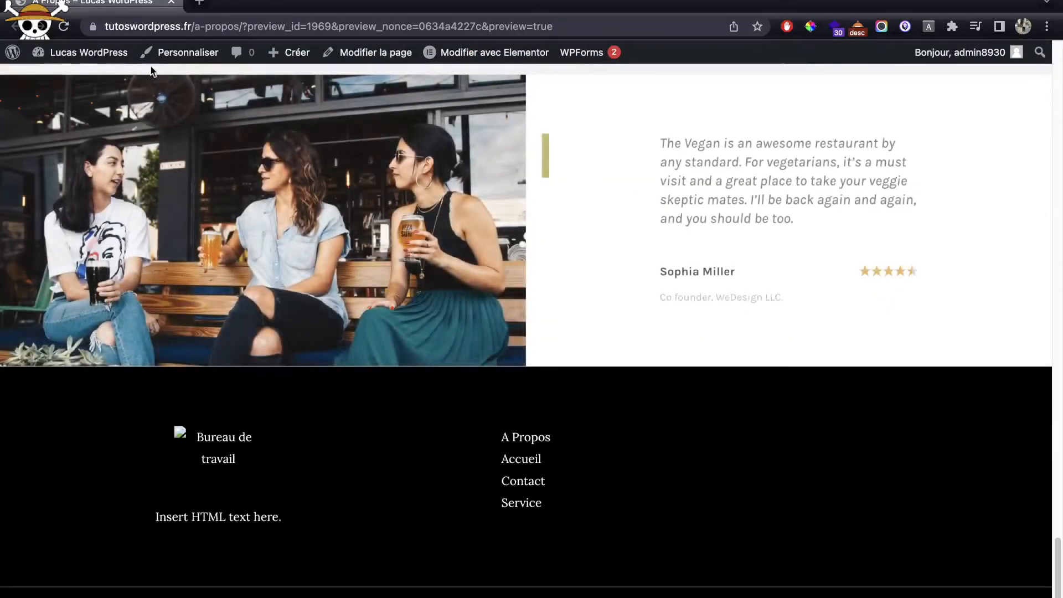
pyautogui.moveTo(89, 53)
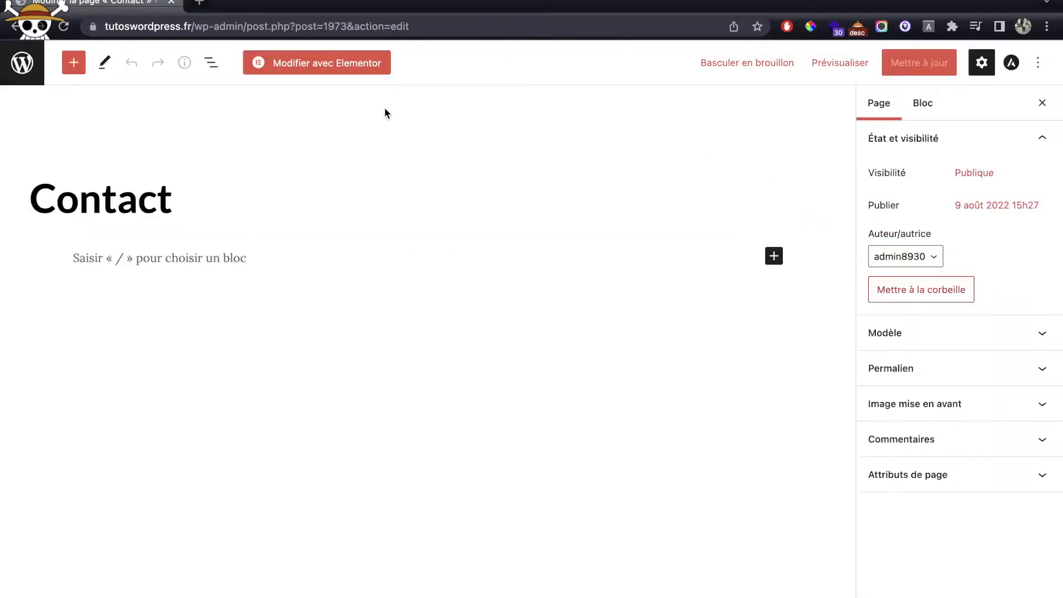
# Step: Open Contact in Elementor and insert the saved Contact Us template with its settings
pyautogui.click(357, 67)
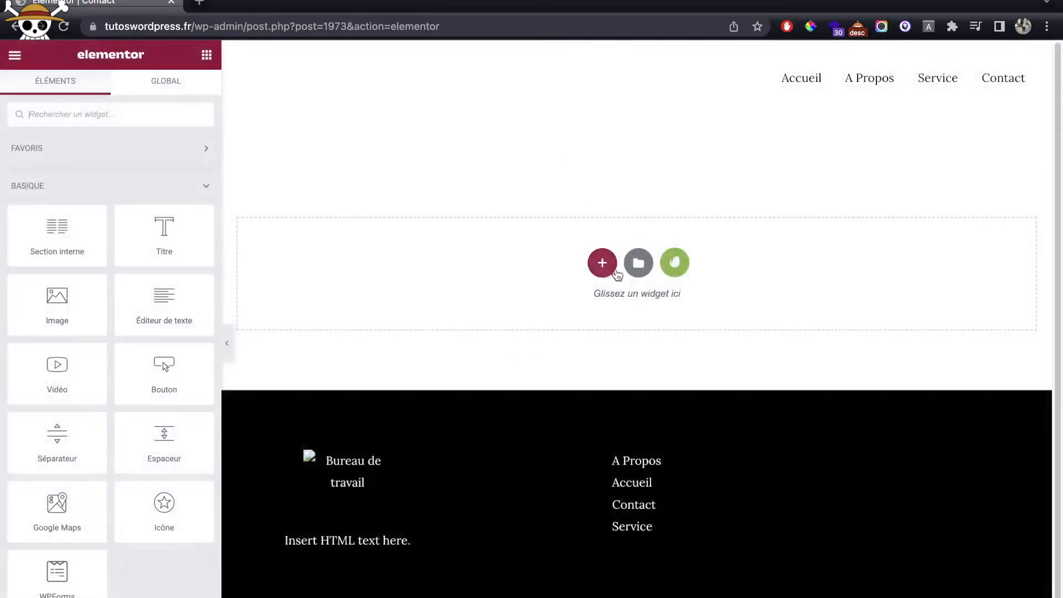
pyautogui.click(631, 265)
pyautogui.click(623, 85)
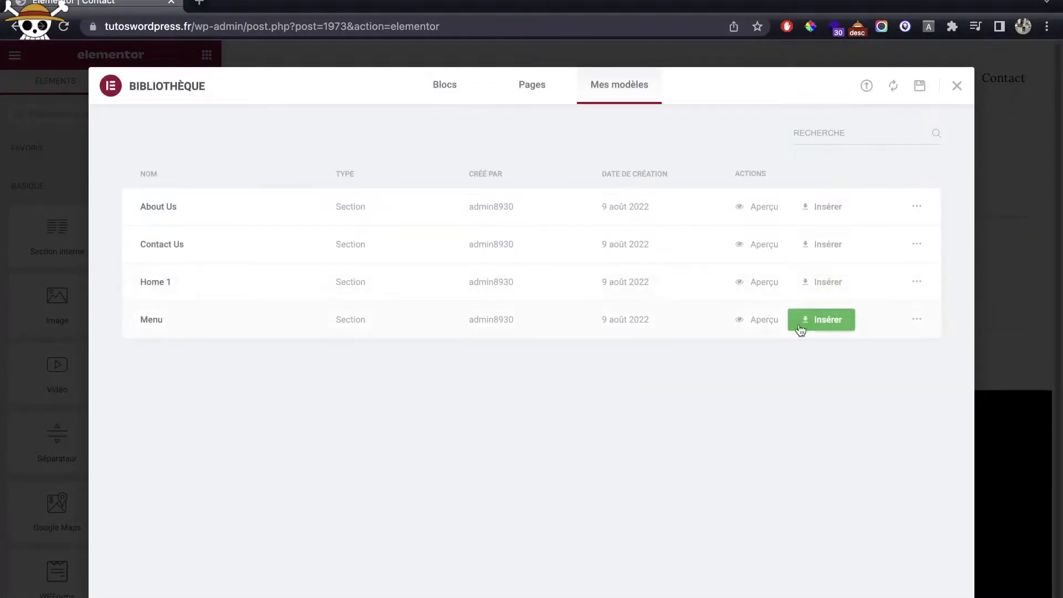
pyautogui.click(816, 251)
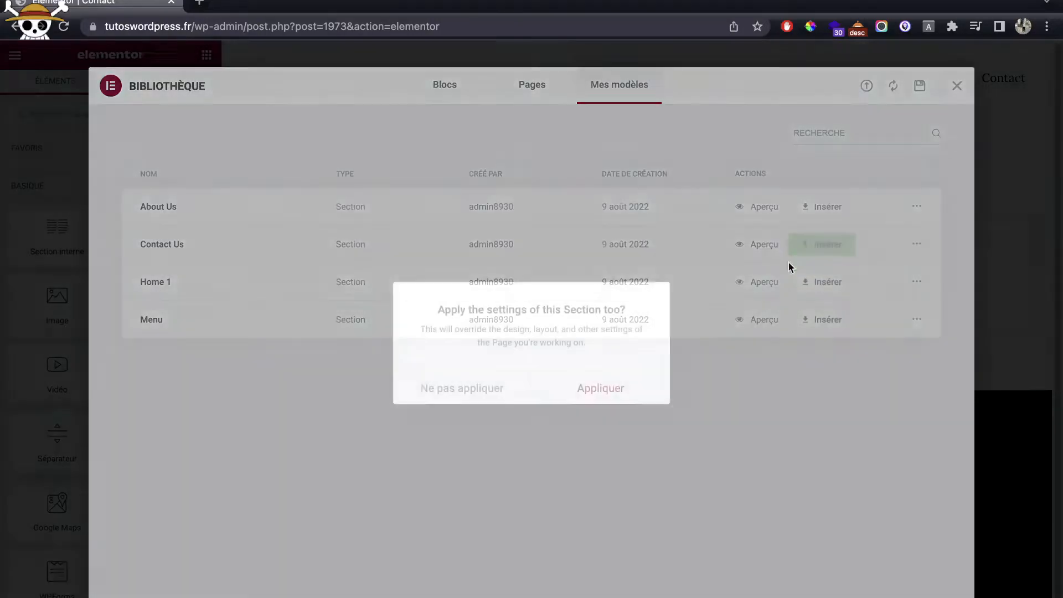
pyautogui.click(637, 386)
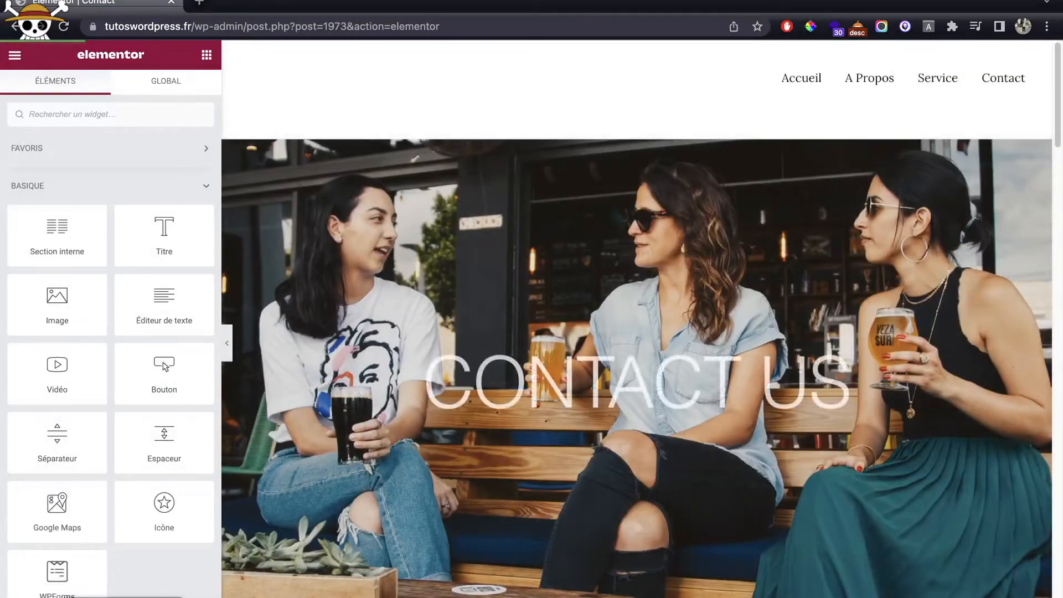
# Step: Preview the Contact page, close the editor tab and return to the dashboard
pyautogui.click(124, 597)
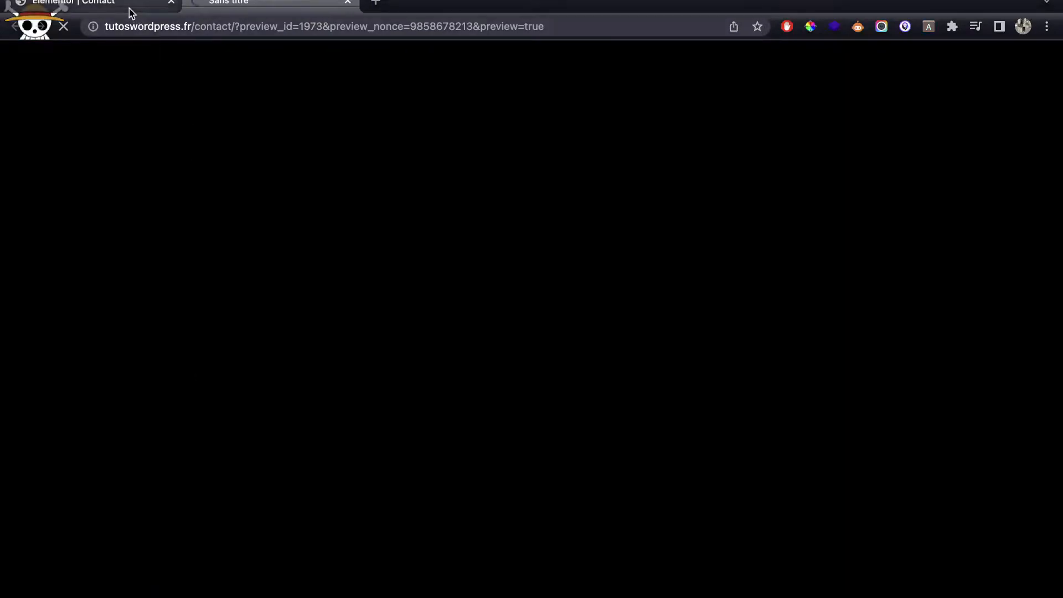
pyautogui.middleClick(128, 8)
pyautogui.click(91, 56)
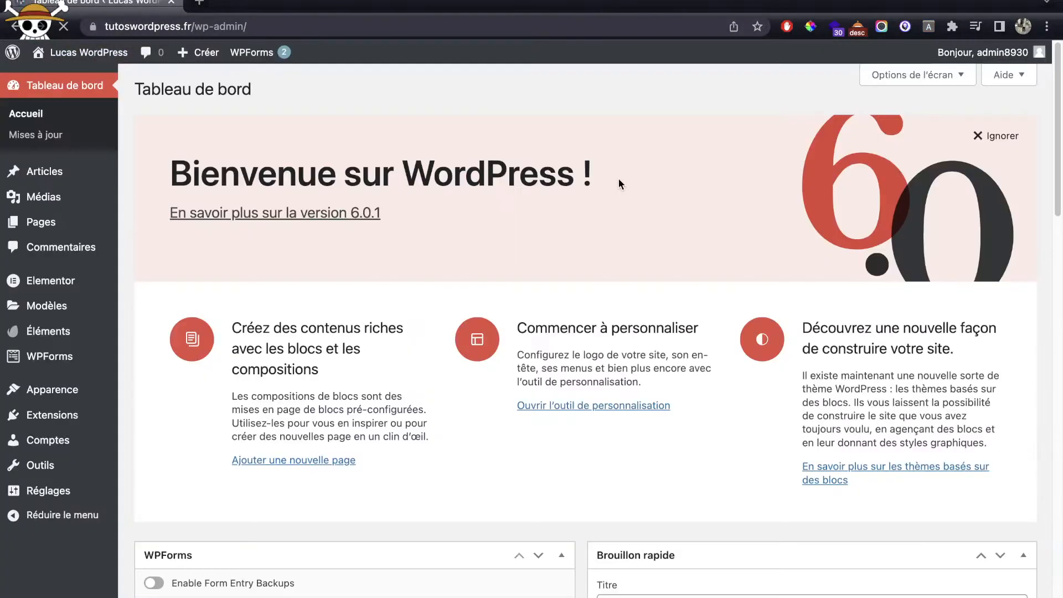
# Step: Rename the Service page to Menu with slug menu and save it
pyautogui.click(40, 233)
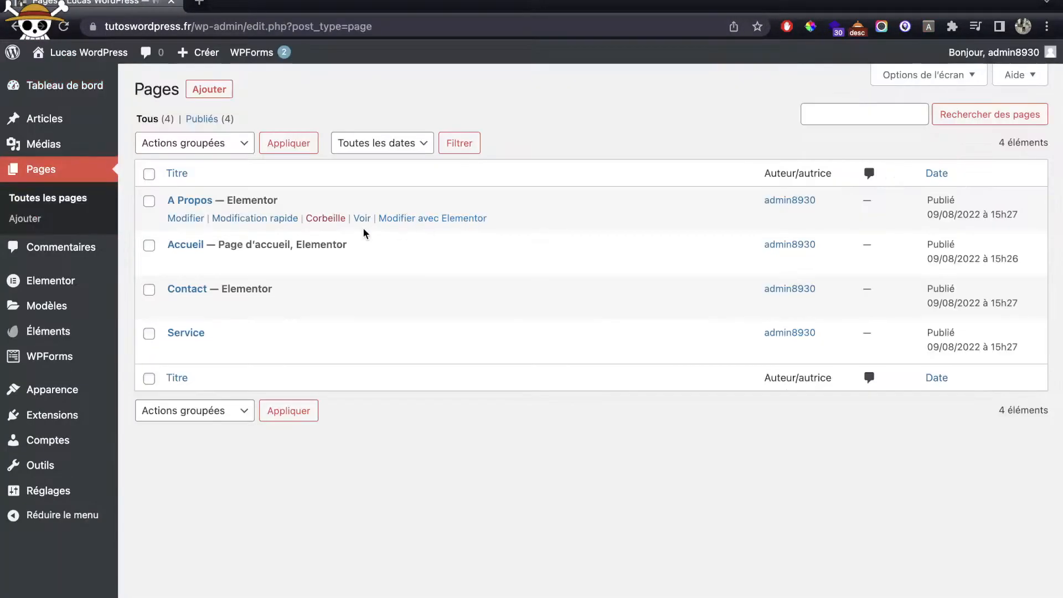
pyautogui.click(198, 350)
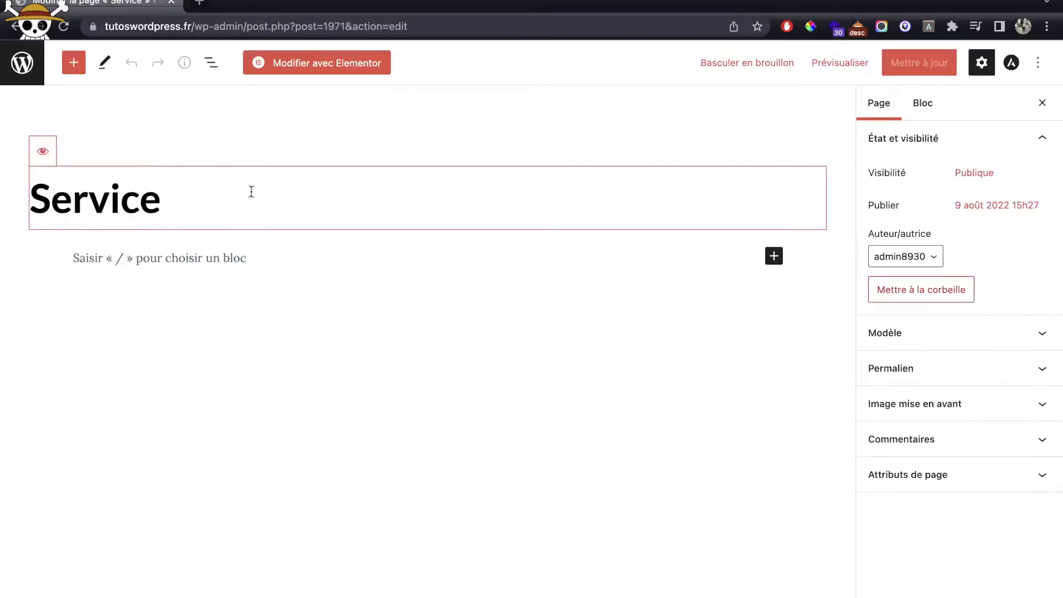
pyautogui.press('BackSpace')
pyautogui.press('BackSpace')
pyautogui.press('BackSpace')
pyautogui.press('BackSpace')
pyautogui.write('Menu')
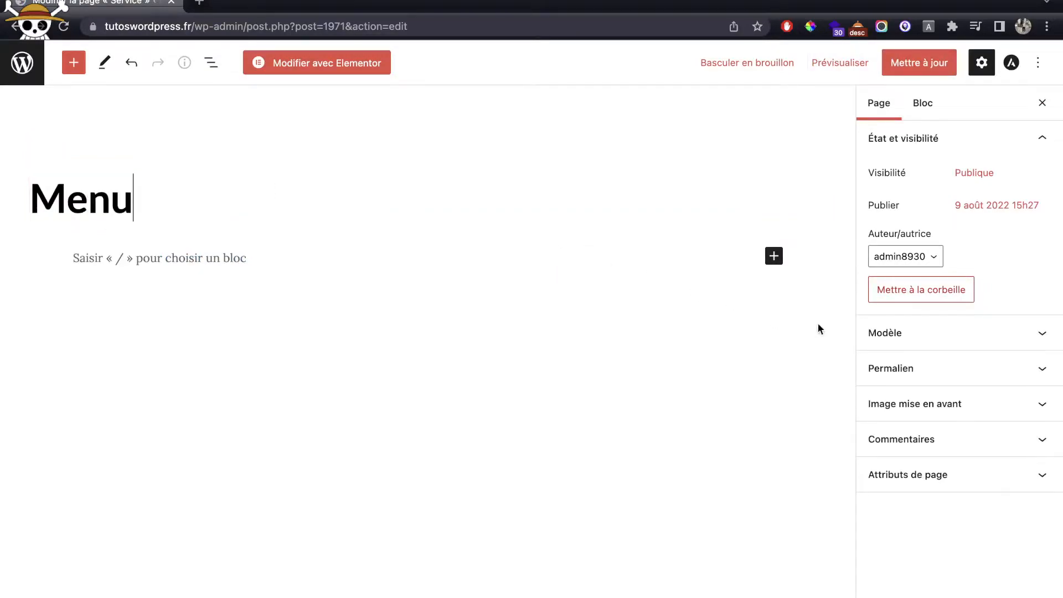
pyautogui.click(948, 370)
pyautogui.doubleClick(931, 425)
pyautogui.click(892, 51)
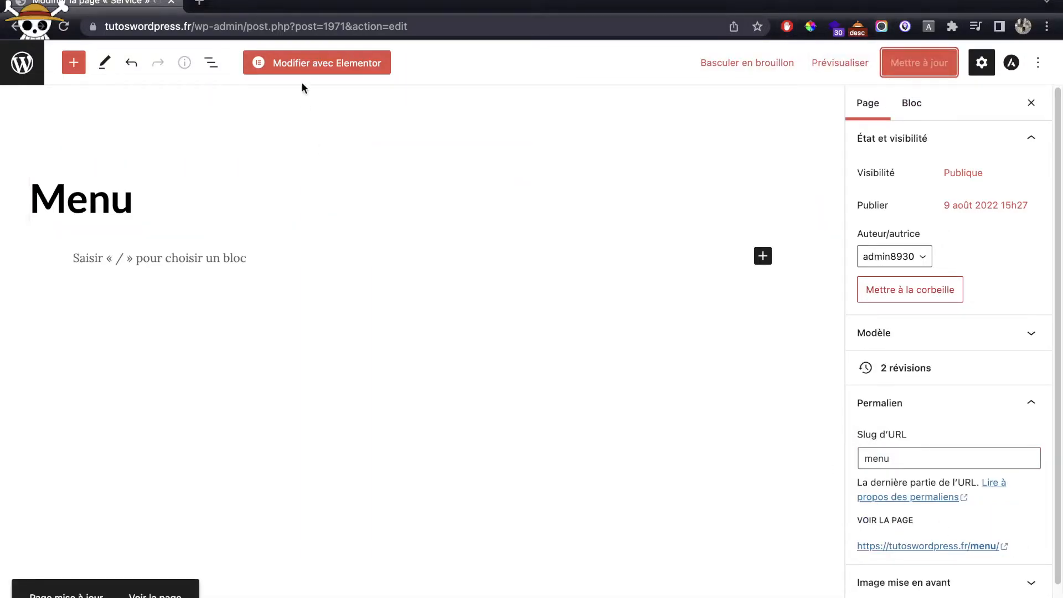
# Step: Open the Menu page in Elementor and insert the saved Menu template with its settings
pyautogui.click(312, 69)
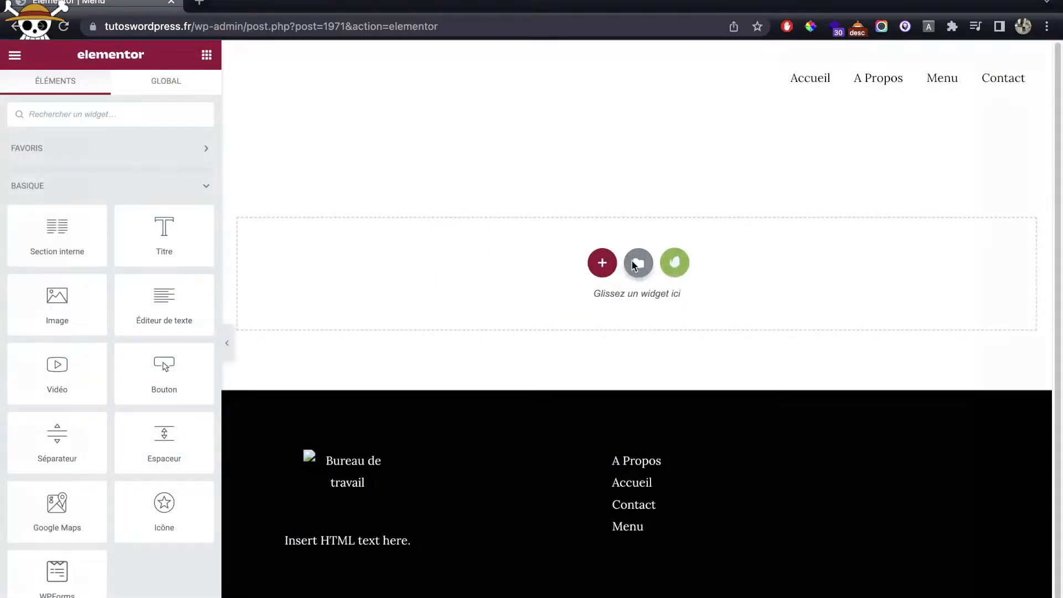
pyautogui.click(635, 265)
pyautogui.click(616, 86)
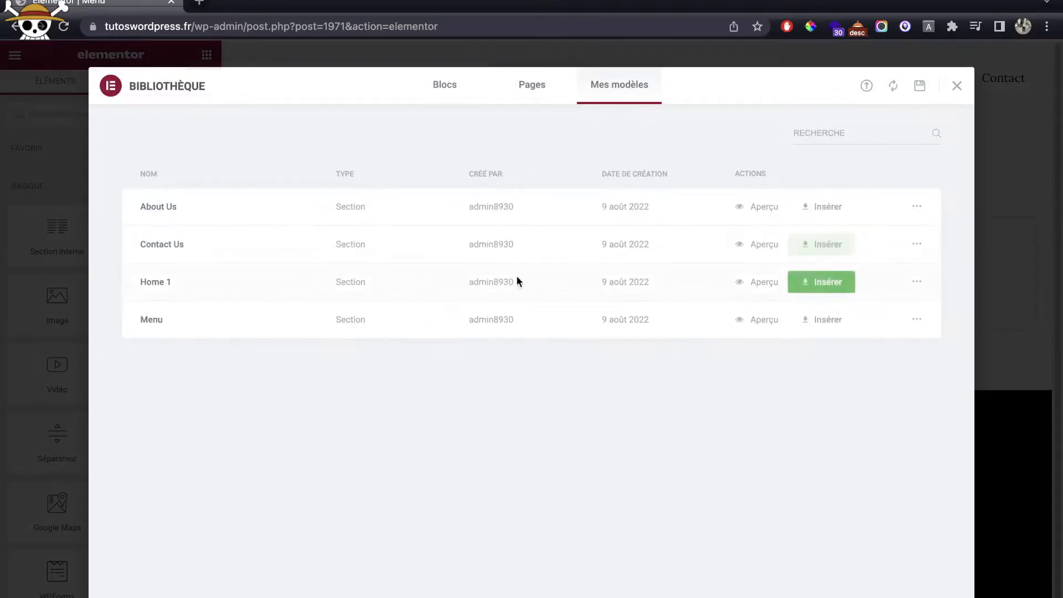
pyautogui.click(806, 325)
pyautogui.click(598, 387)
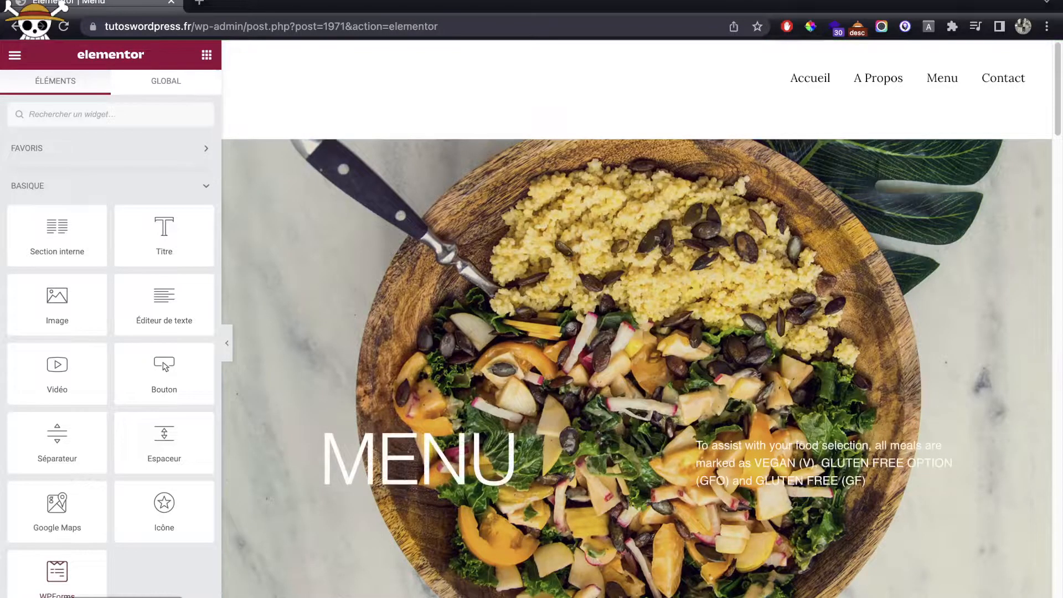
# Step: Preview the Menu page on the live site, close the editor and scroll through it
pyautogui.click(123, 597)
pyautogui.middleClick(119, 5)
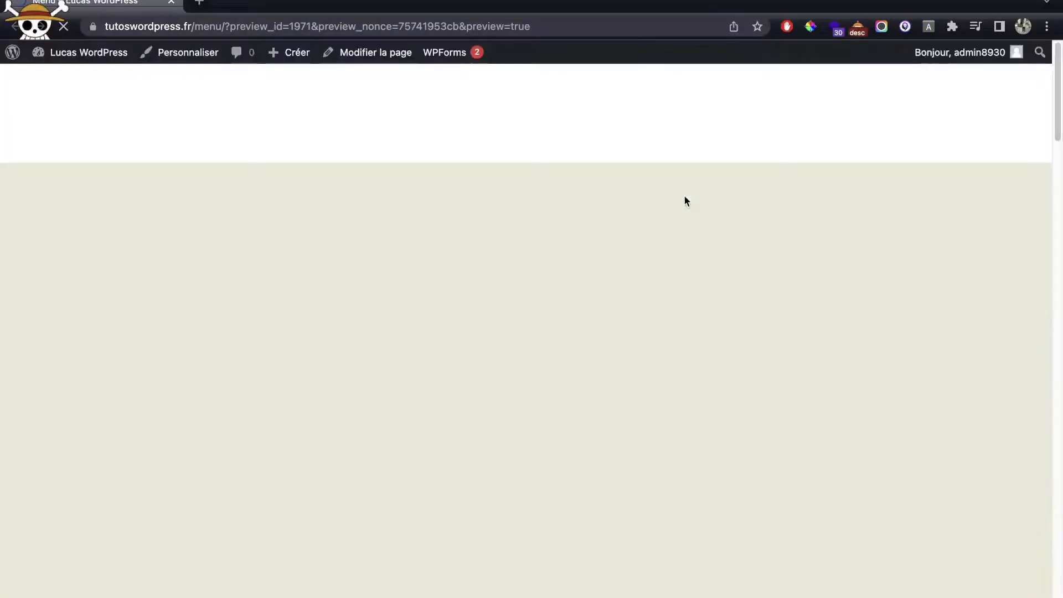
pyautogui.scroll(-2, 693, 214)
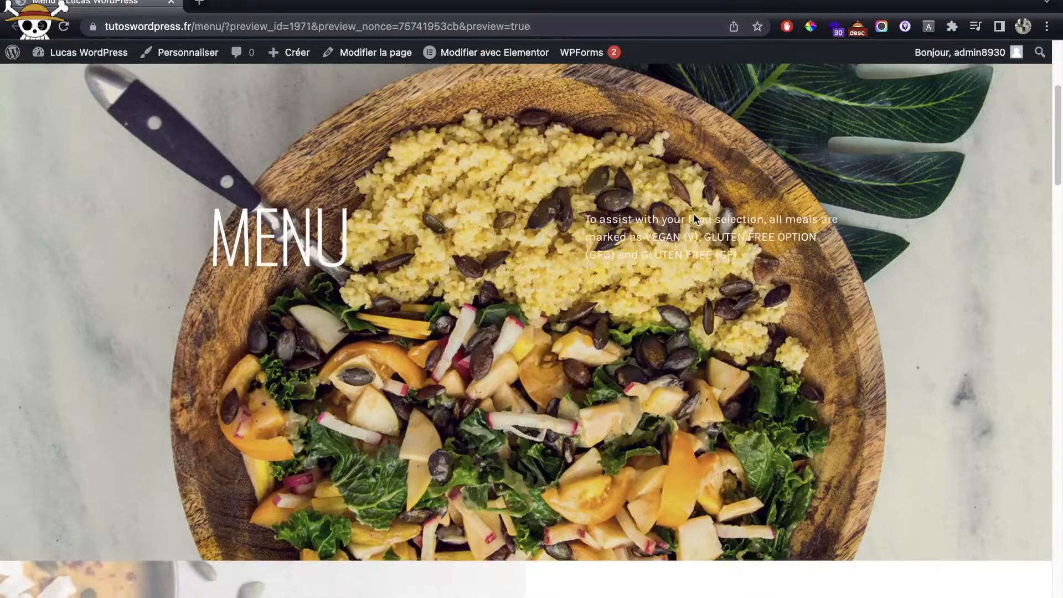
pyautogui.scroll(-10, 693, 213)
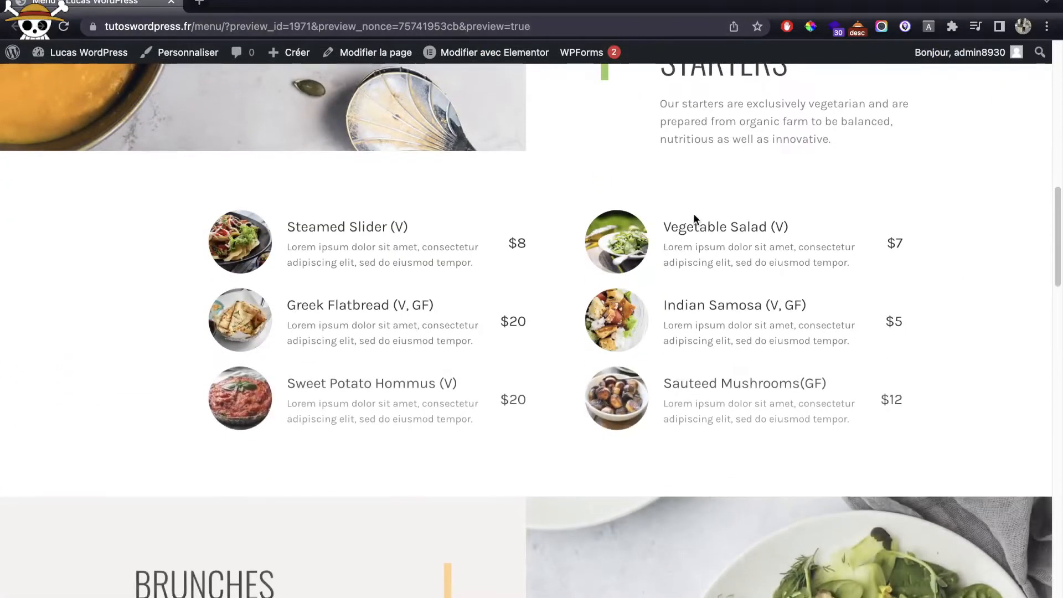
pyautogui.scroll(-12, 693, 214)
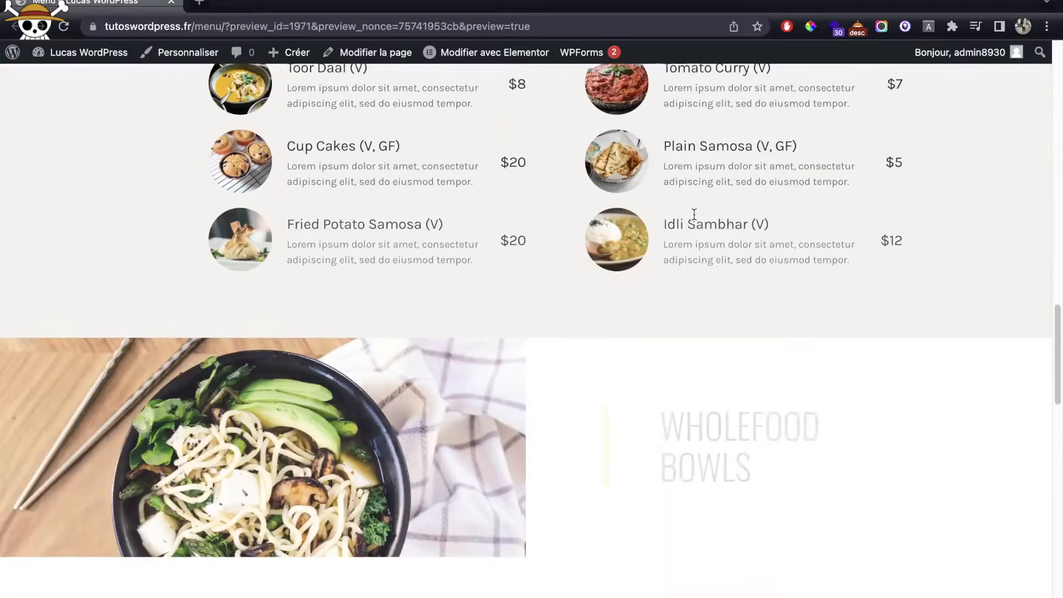
pyautogui.scroll(-12, 693, 214)
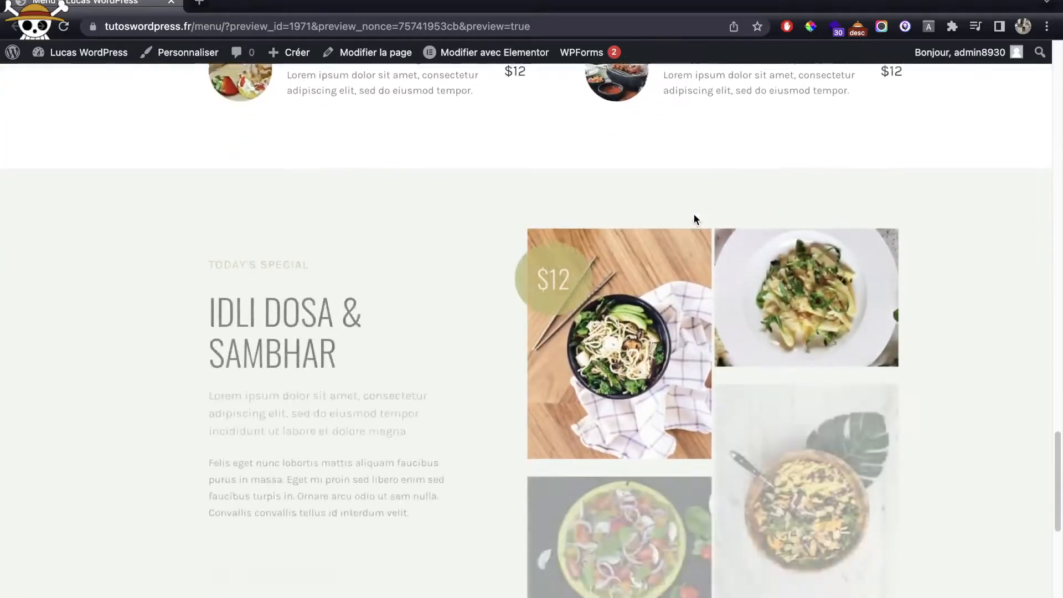
pyautogui.scroll(-10, 693, 214)
pyautogui.scroll(20, 694, 215)
pyautogui.scroll(15, 693, 214)
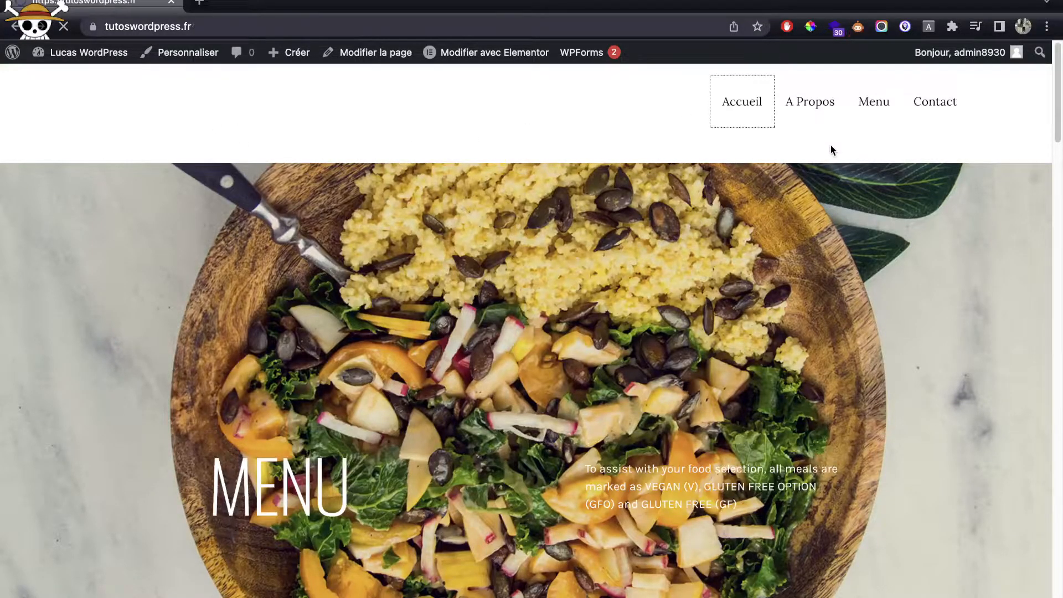
pyautogui.scroll(-5, 822, 247)
pyautogui.scroll(-5, 822, 243)
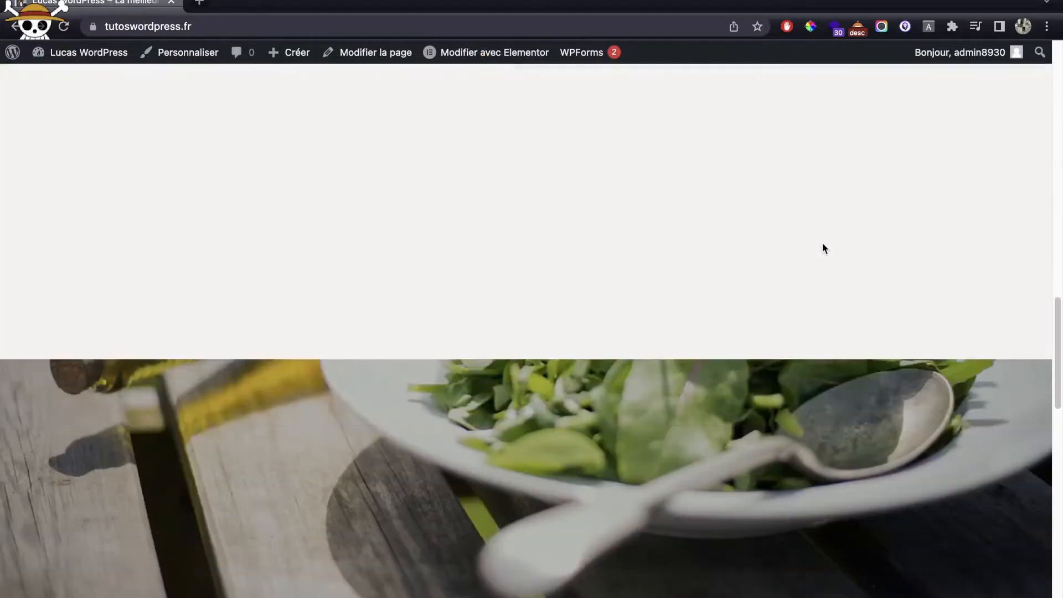
pyautogui.scroll(10, 822, 244)
pyautogui.scroll(-10, 822, 243)
pyautogui.scroll(-5, 822, 247)
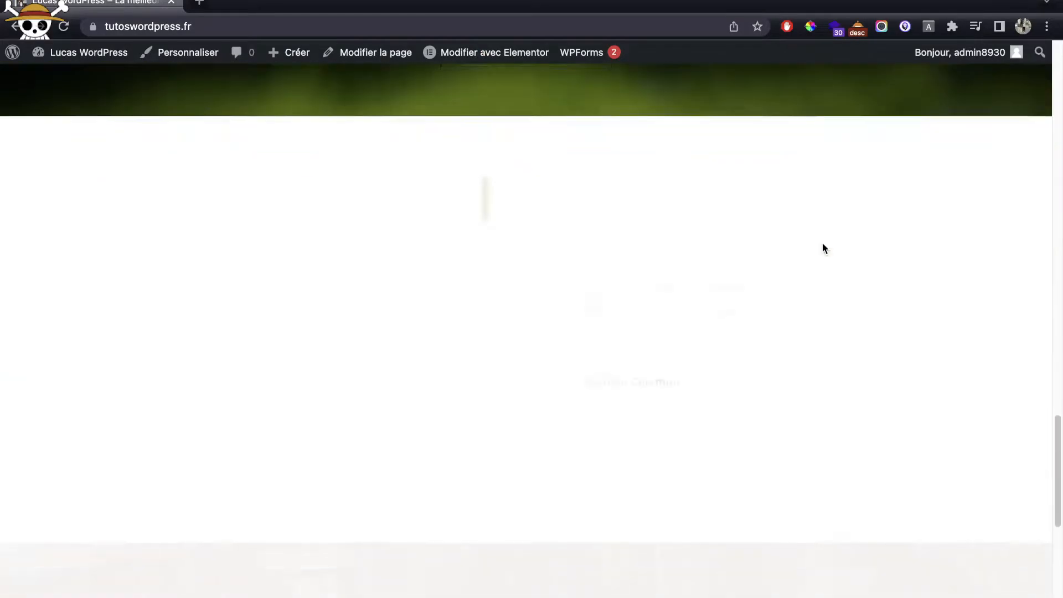
pyautogui.scroll(15, 822, 248)
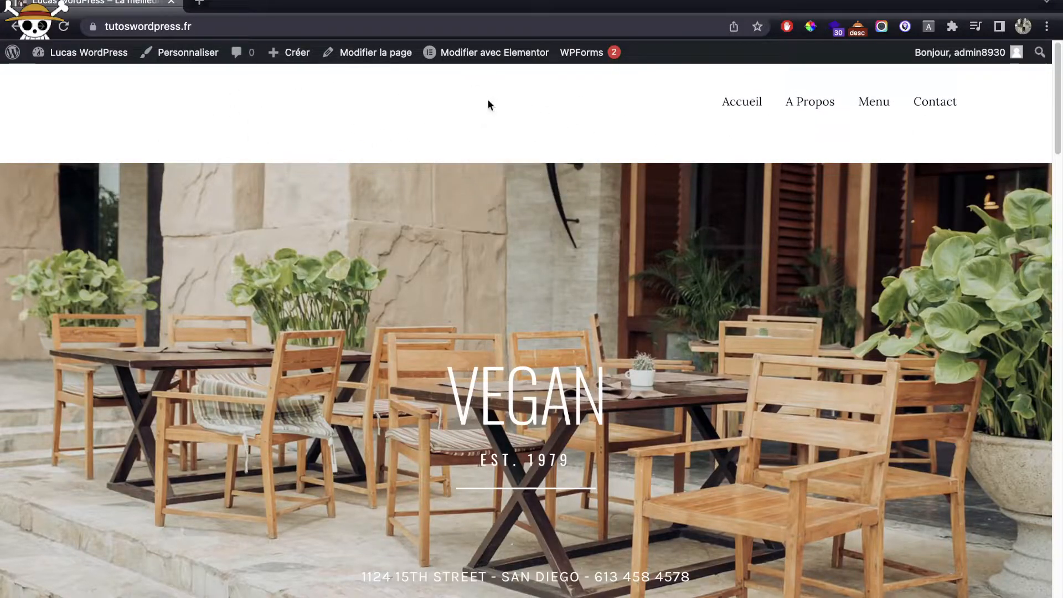
pyautogui.scroll(-10, 665, 220)
pyautogui.scroll(-15, 665, 224)
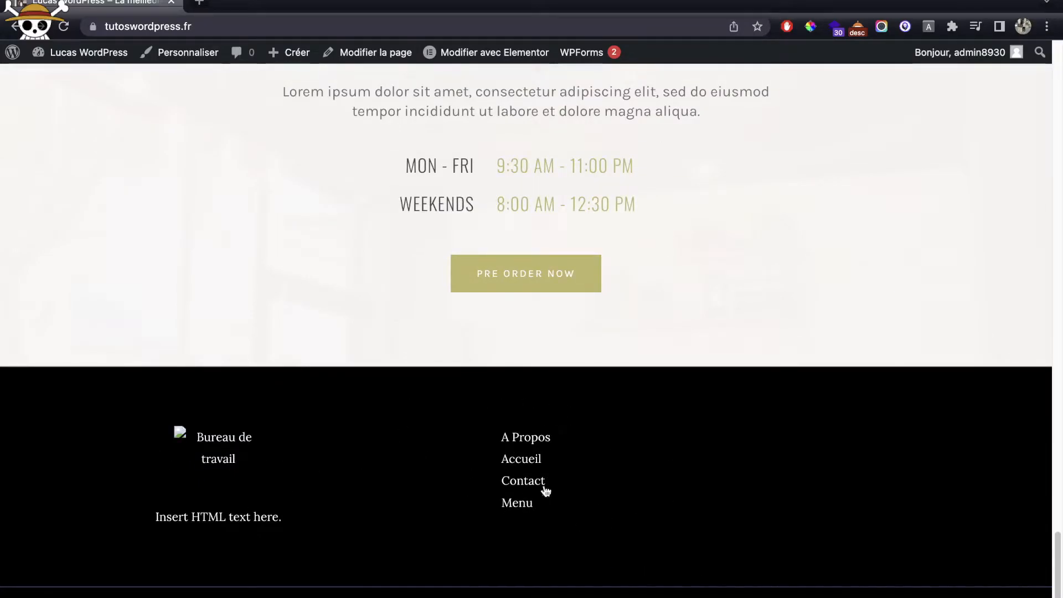
pyautogui.scroll(20, 522, 502)
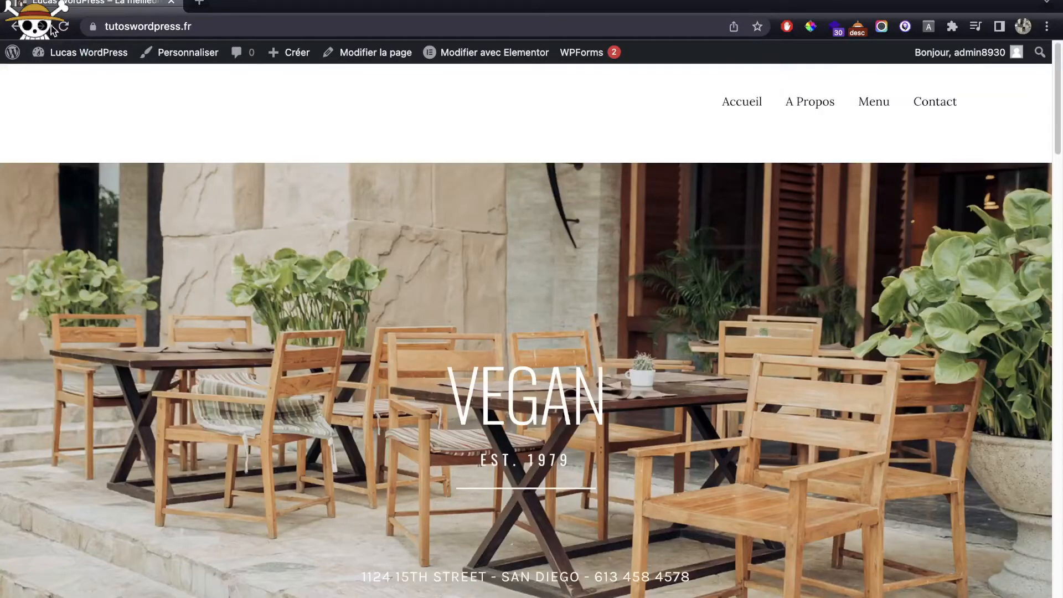
pyautogui.moveTo(76, 61)
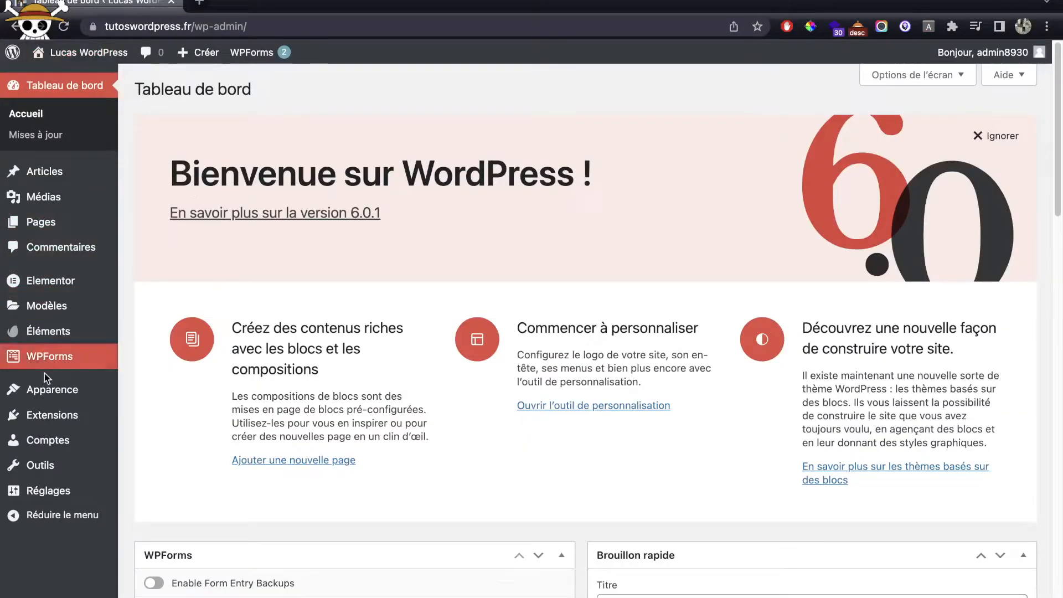
# Step: Search plugins for 'elementor he' and install Elementor Header & Footer Builder
pyautogui.moveTo(55, 410)
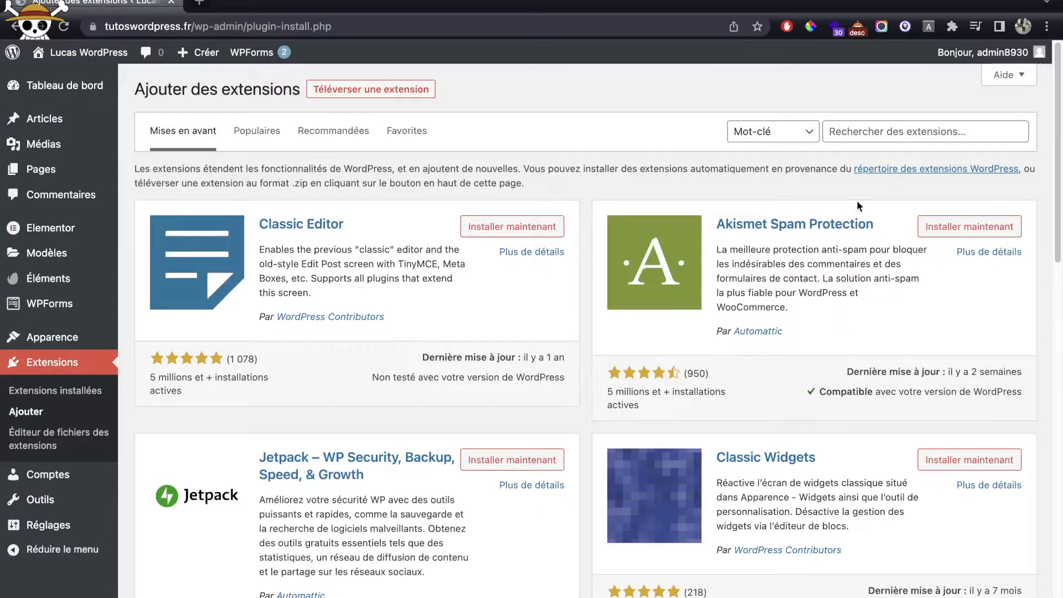
pyautogui.click(881, 125)
pyautogui.write('elementor')
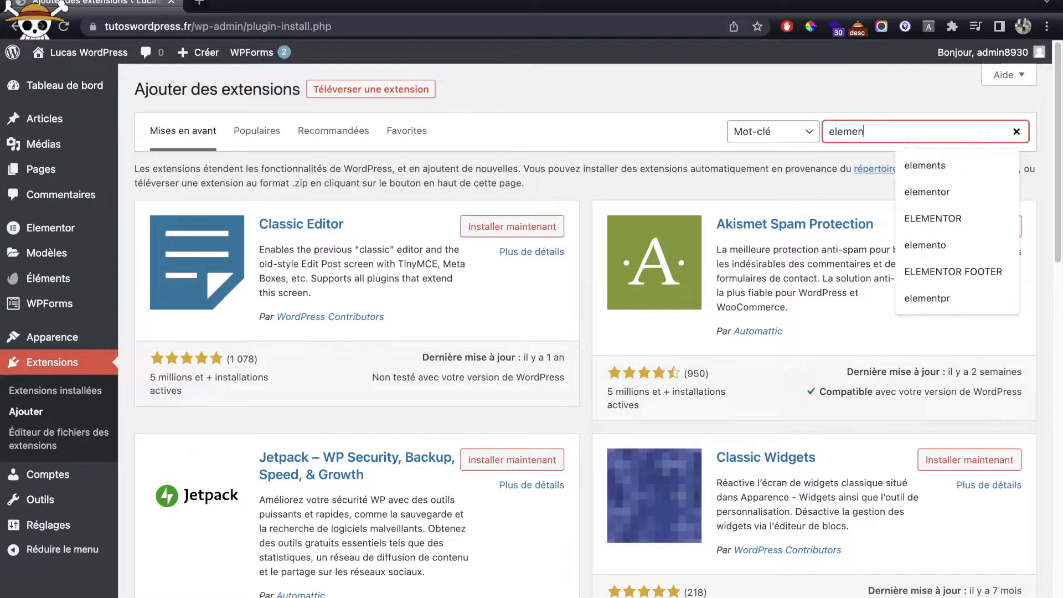
pyautogui.write(' header')
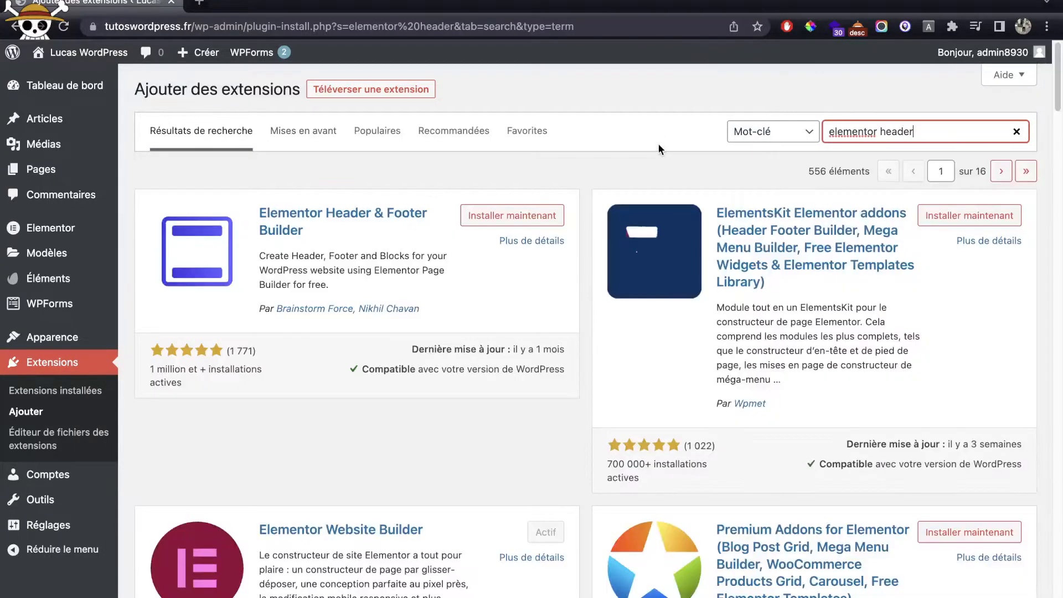
pyautogui.click(517, 212)
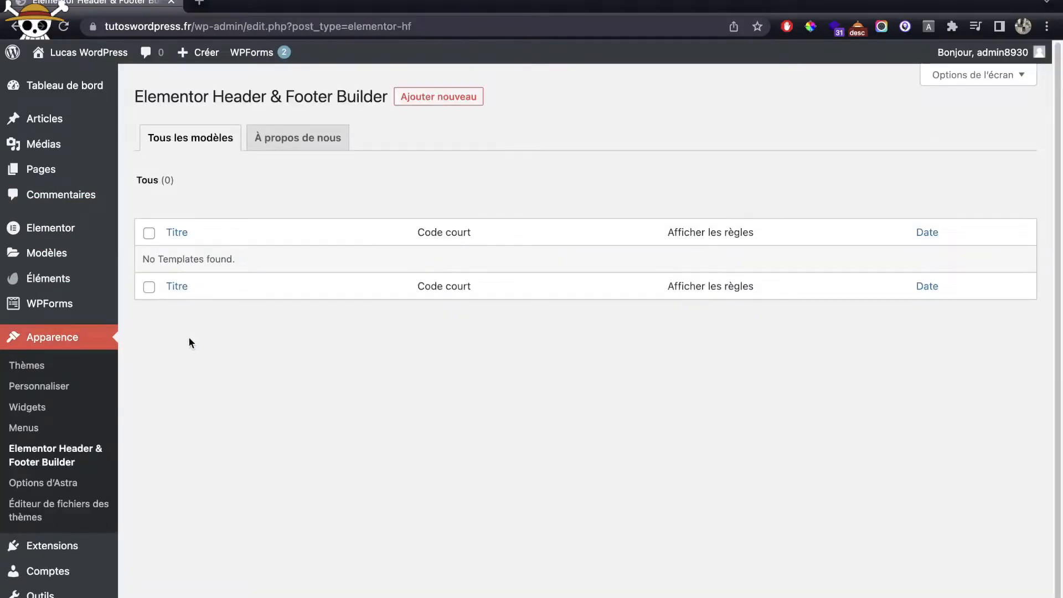
# Step: Create a new Header-type template displayed on the entire site for all user roles
pyautogui.click(436, 95)
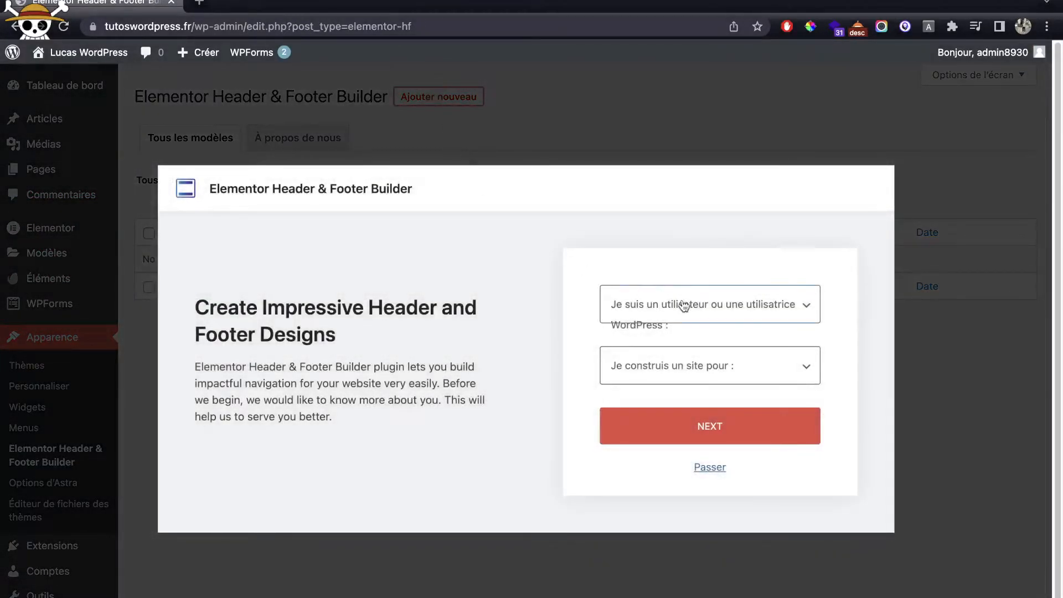
pyautogui.click(710, 468)
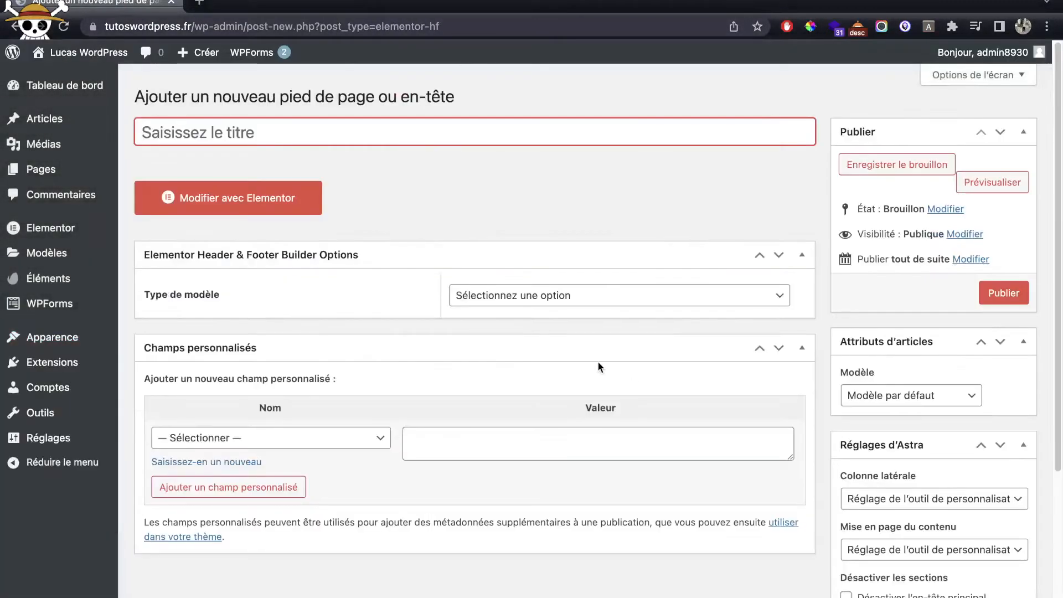
pyautogui.click(505, 294)
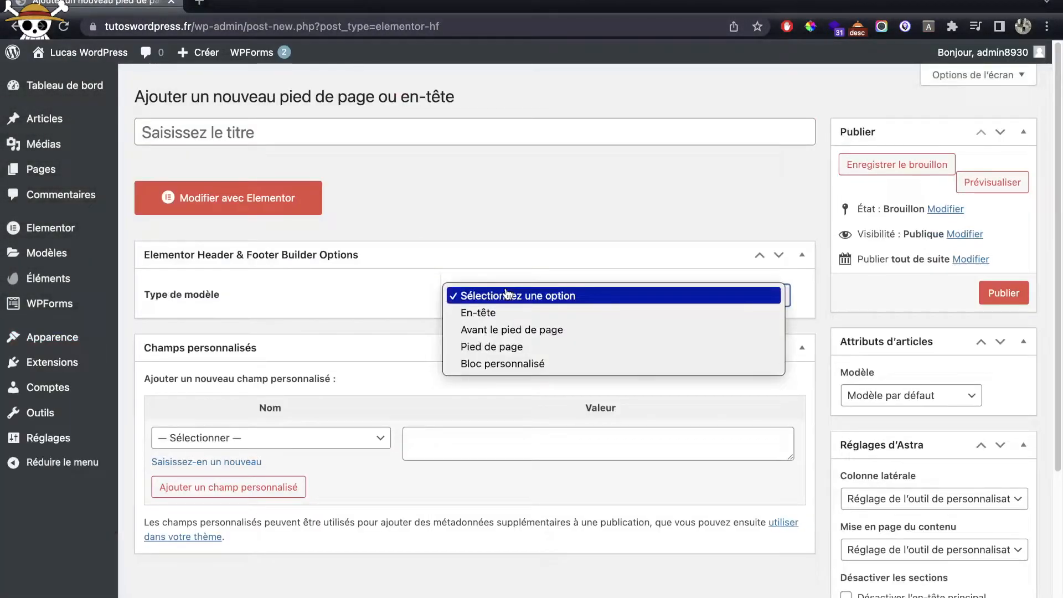
pyautogui.click(497, 314)
pyautogui.scroll(-1, 497, 332)
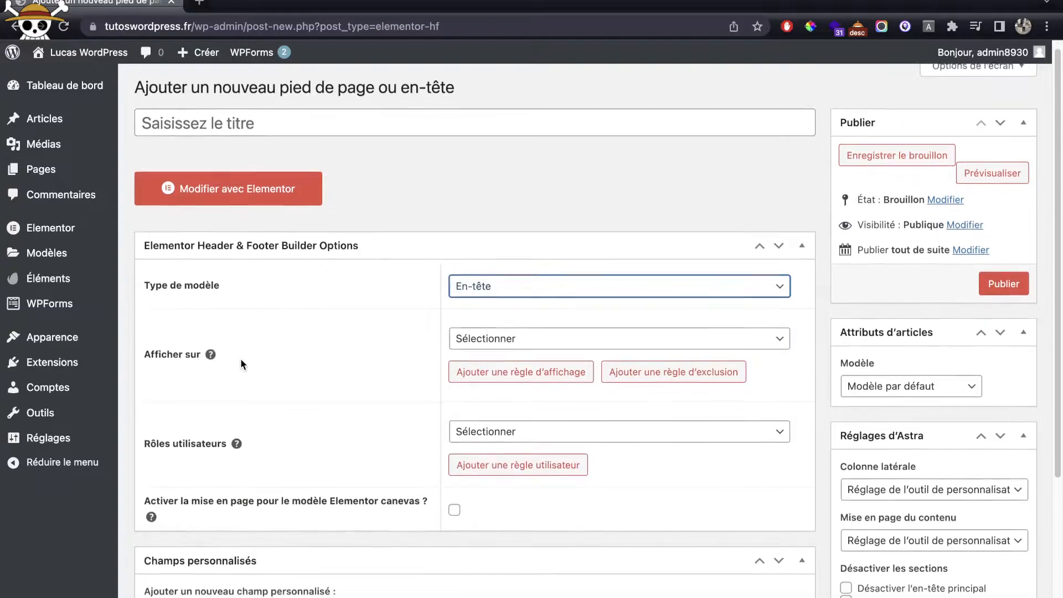
pyautogui.click(497, 347)
pyautogui.click(497, 371)
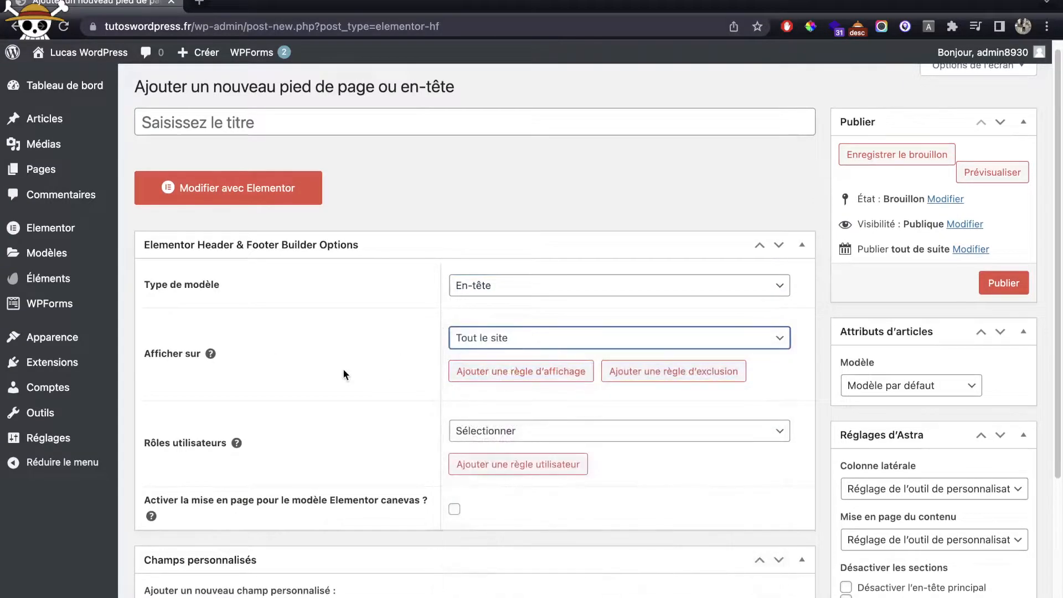
pyautogui.scroll(-4, 343, 368)
pyautogui.click(546, 222)
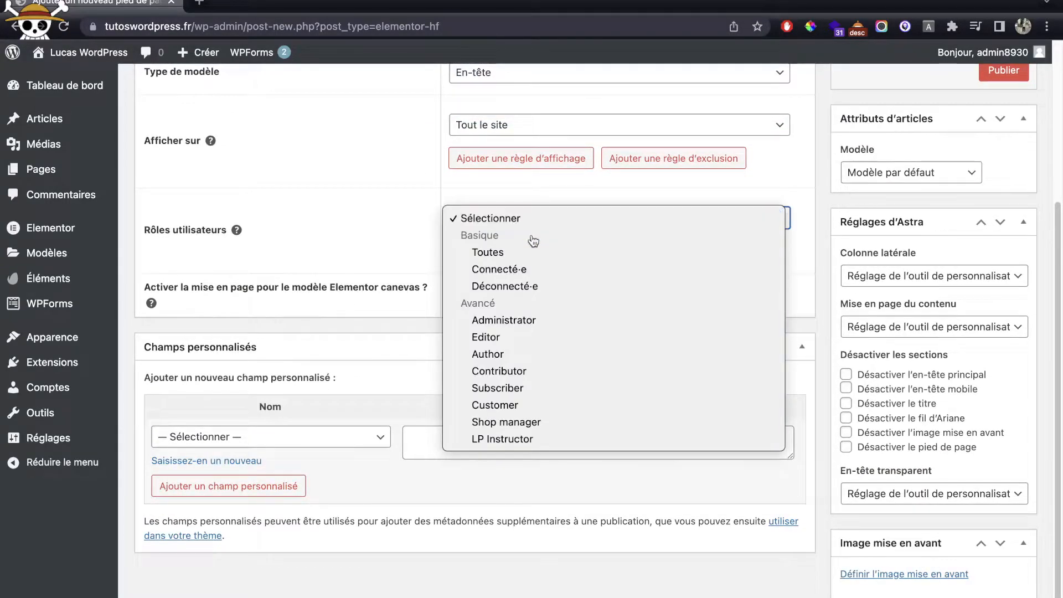
pyautogui.click(541, 251)
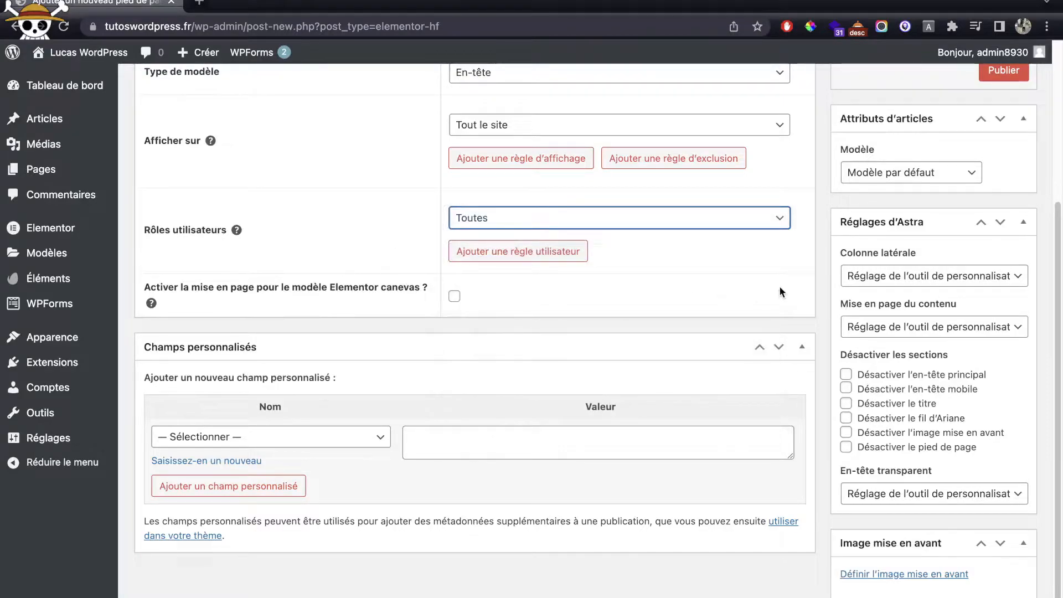
pyautogui.scroll(1, 720, 294)
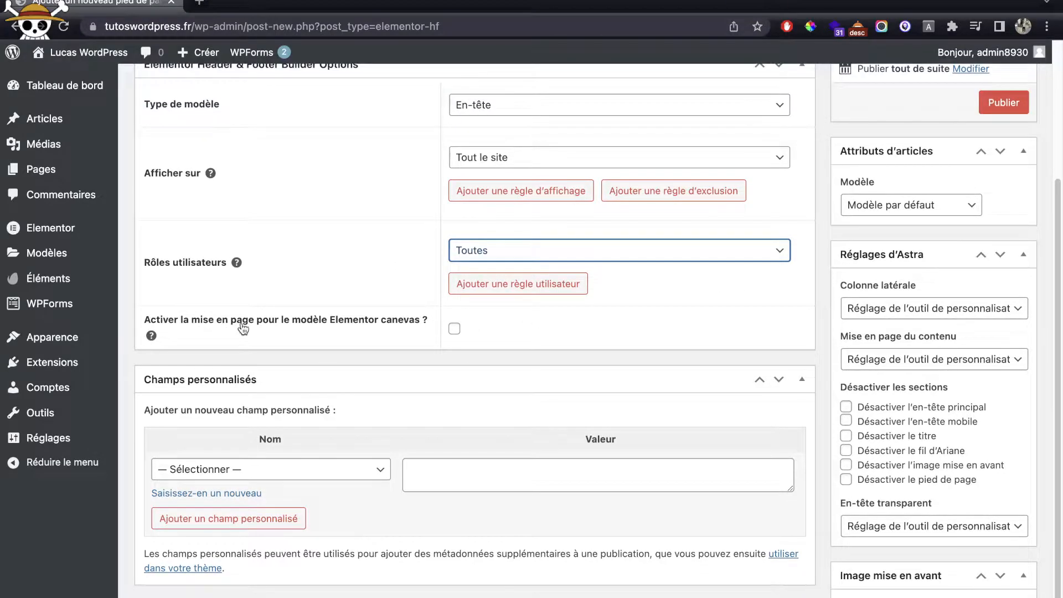
# Step: Publish the template titled 'Header site' and open it in Elementor
pyautogui.moveTo(243, 329); pyautogui.dragTo(491, 326)
pyautogui.click(862, 181)
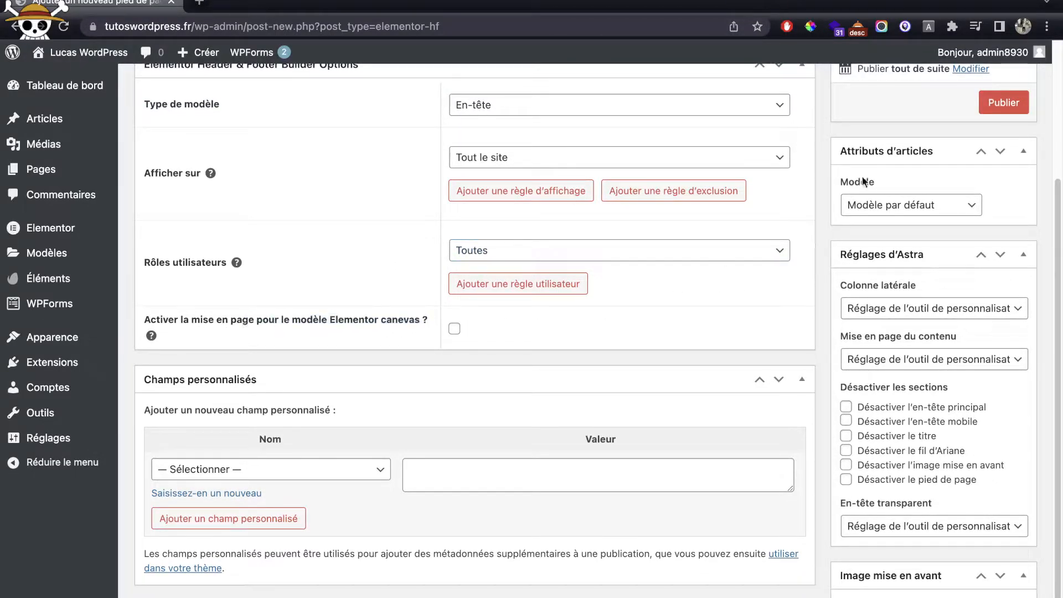
pyautogui.click(1000, 113)
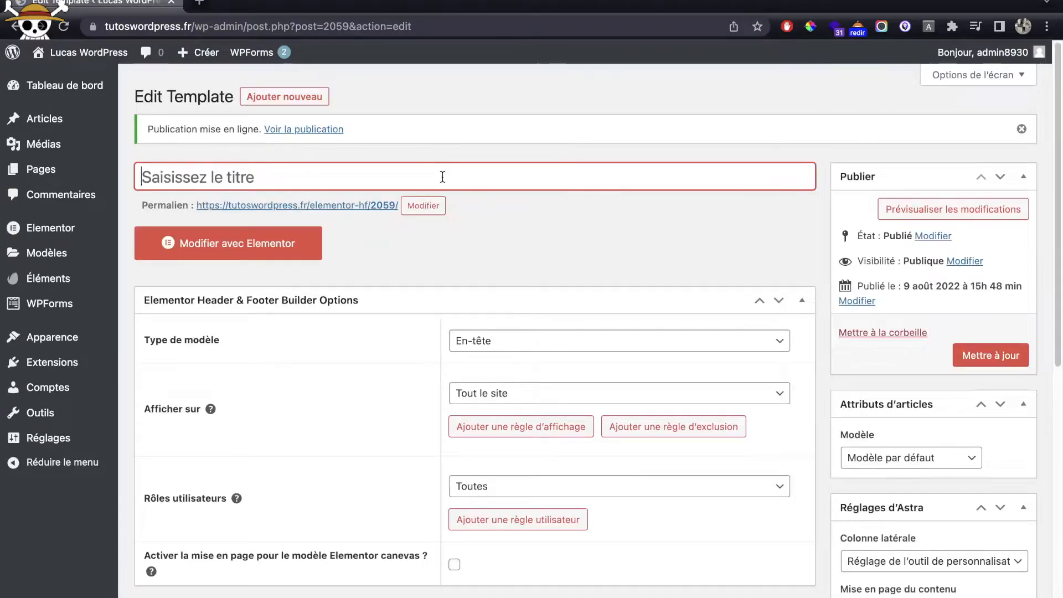
pyautogui.write('Header site')
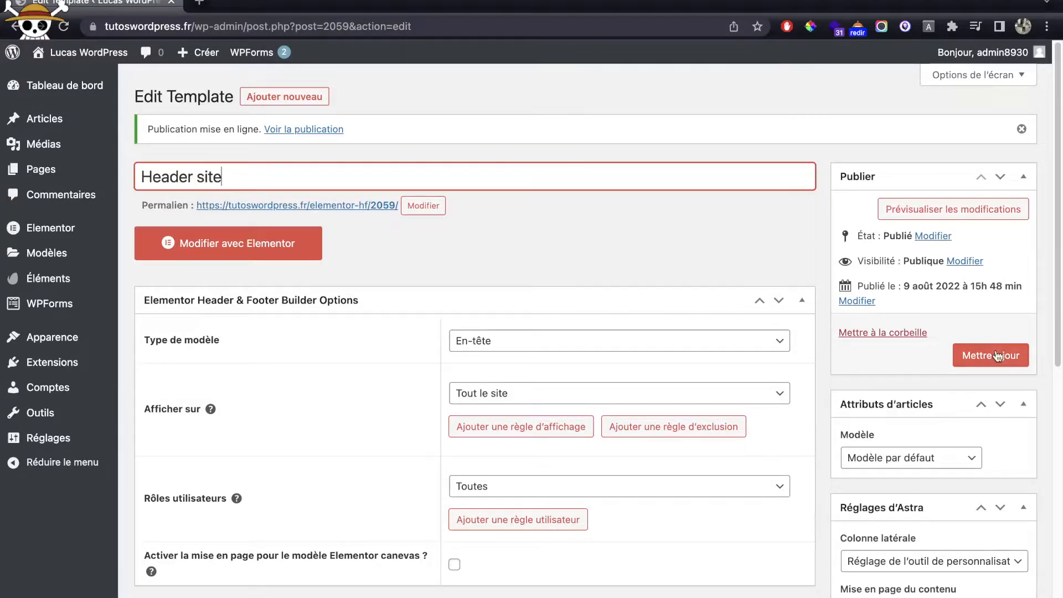
pyautogui.click(996, 356)
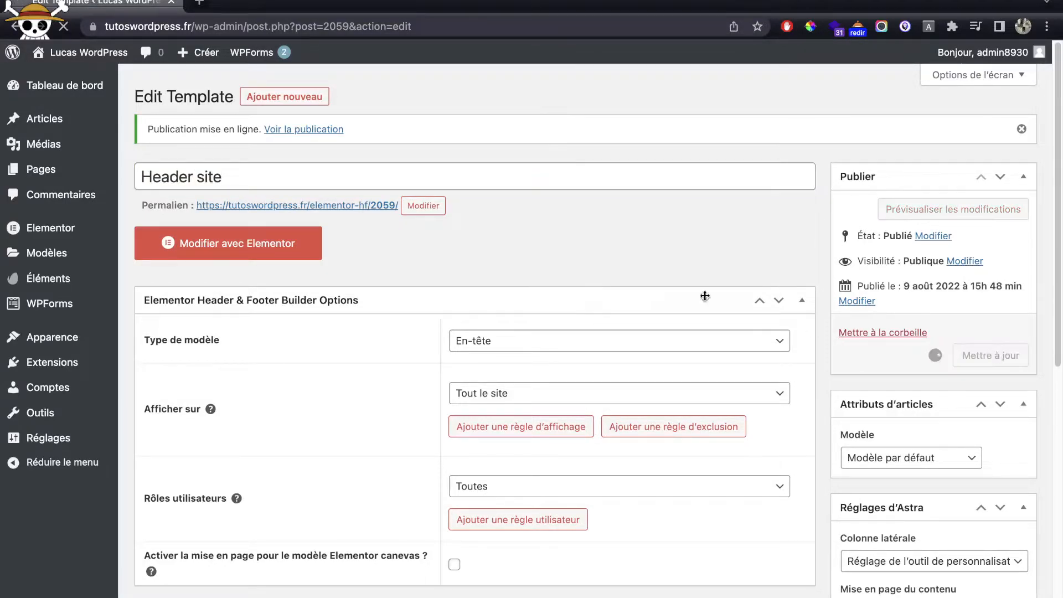
pyautogui.click(259, 256)
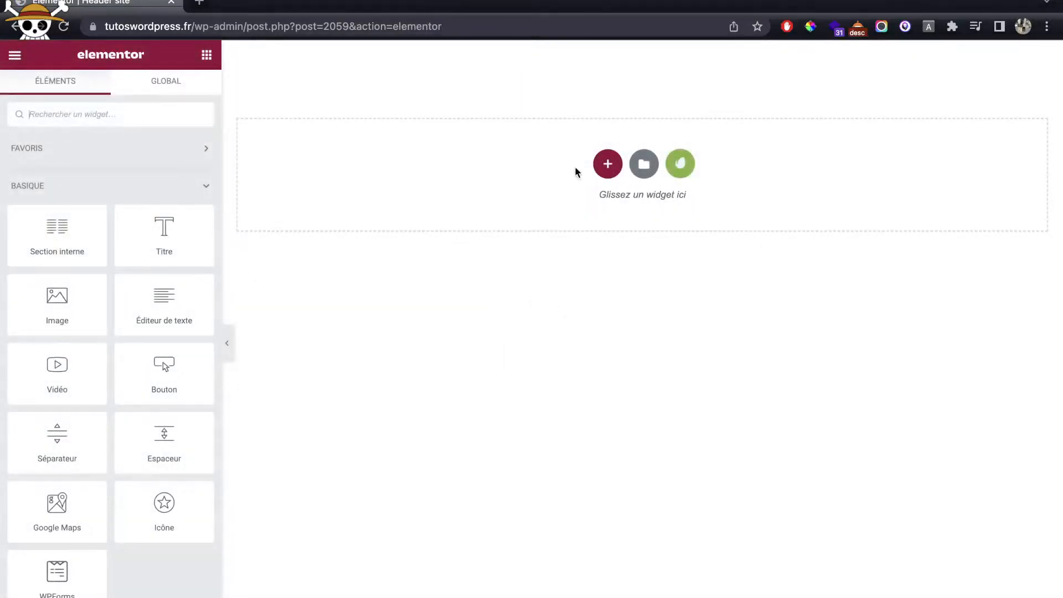
# Step: Add a three-column section to the Header template
pyautogui.click(607, 164)
pyautogui.click(1023, 141)
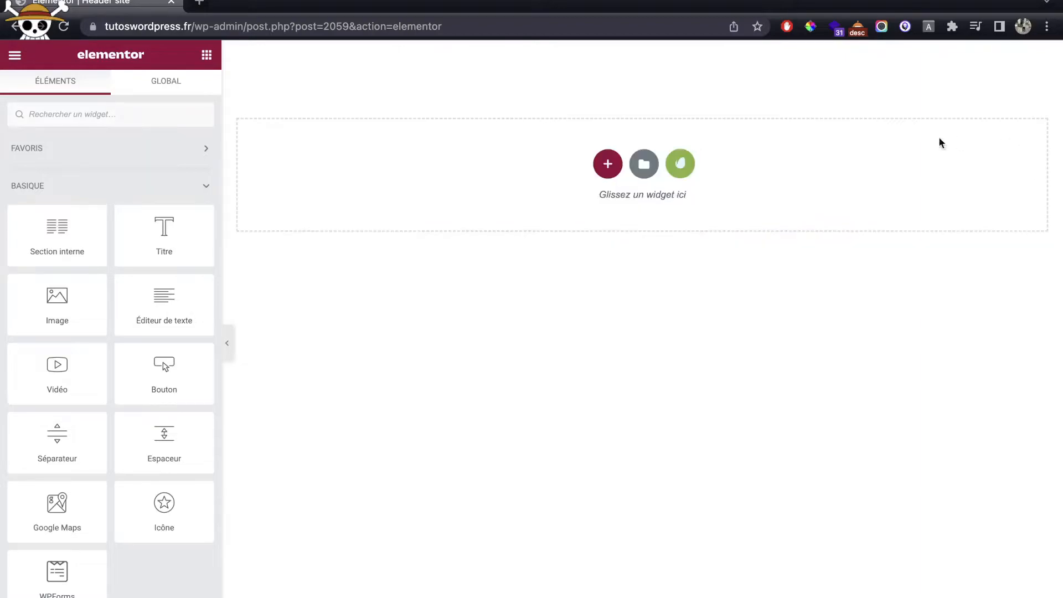
pyautogui.click(608, 164)
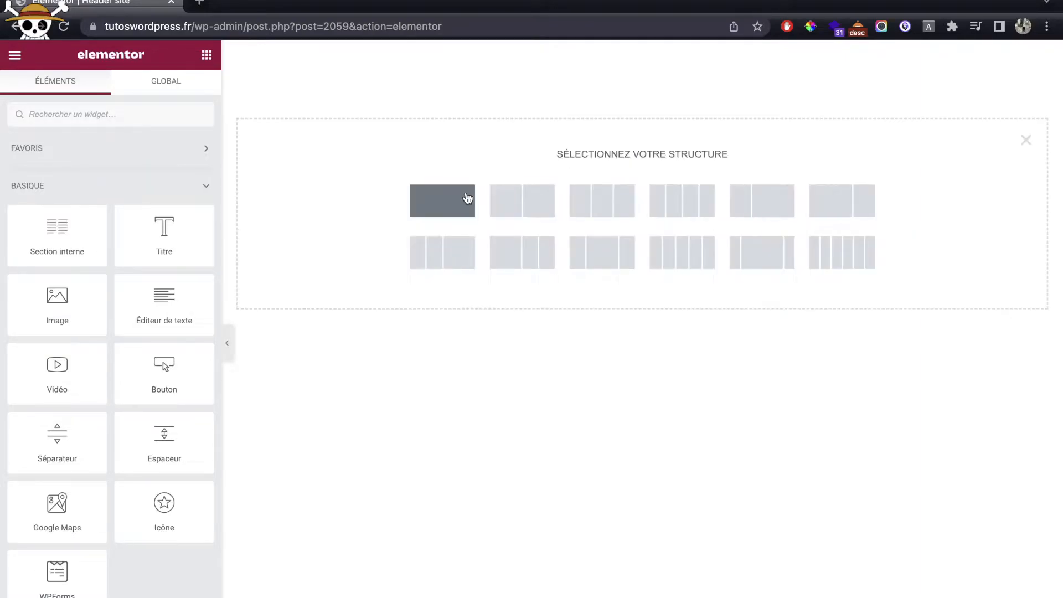
pyautogui.click(629, 196)
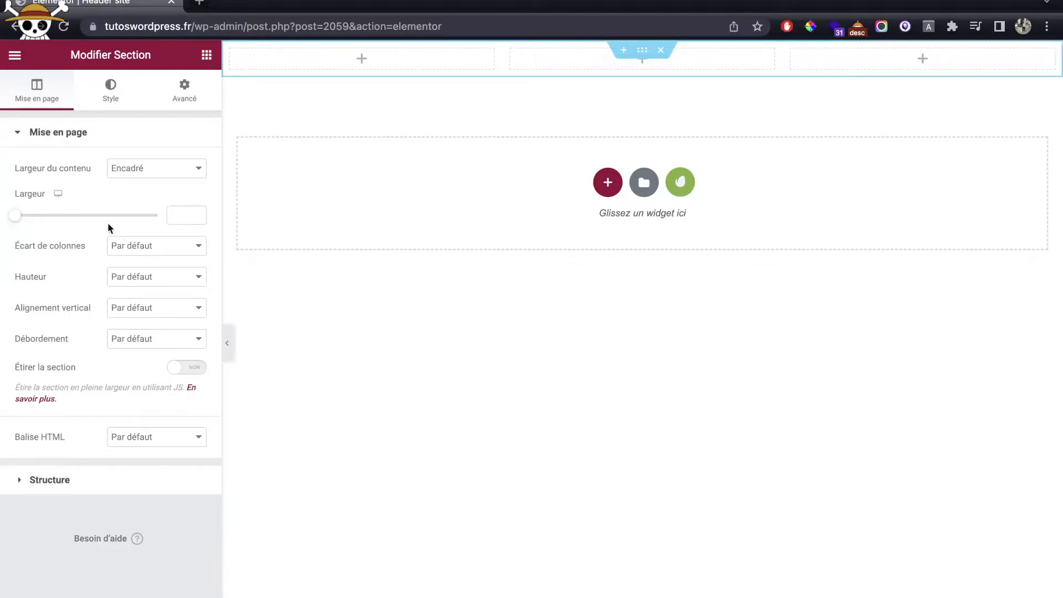
# Step: Drag an Image widget into the section's first column
pyautogui.click(206, 55)
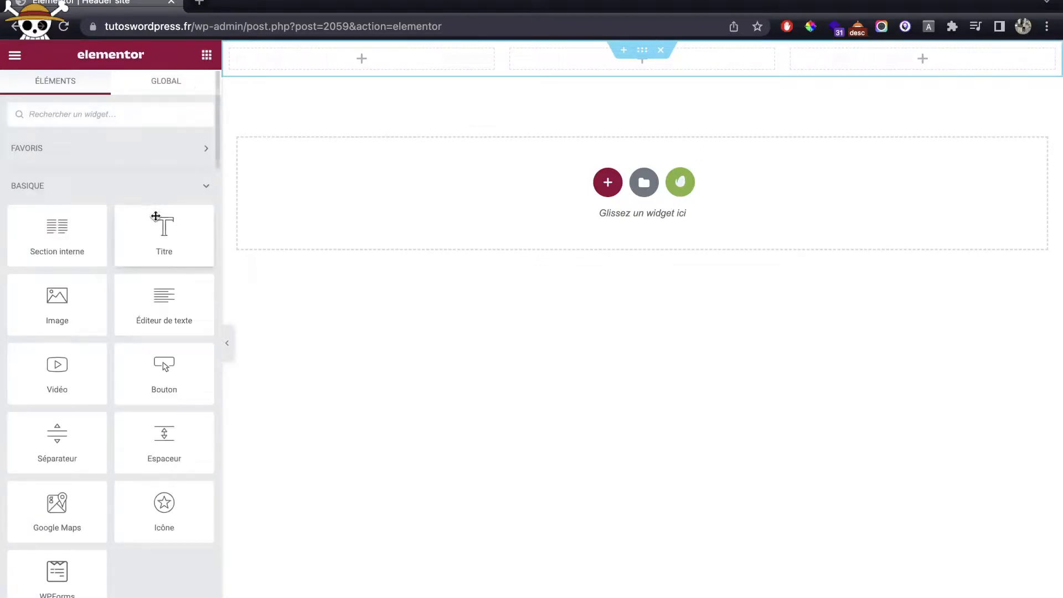
pyautogui.moveTo(73, 301); pyautogui.dragTo(354, 60)
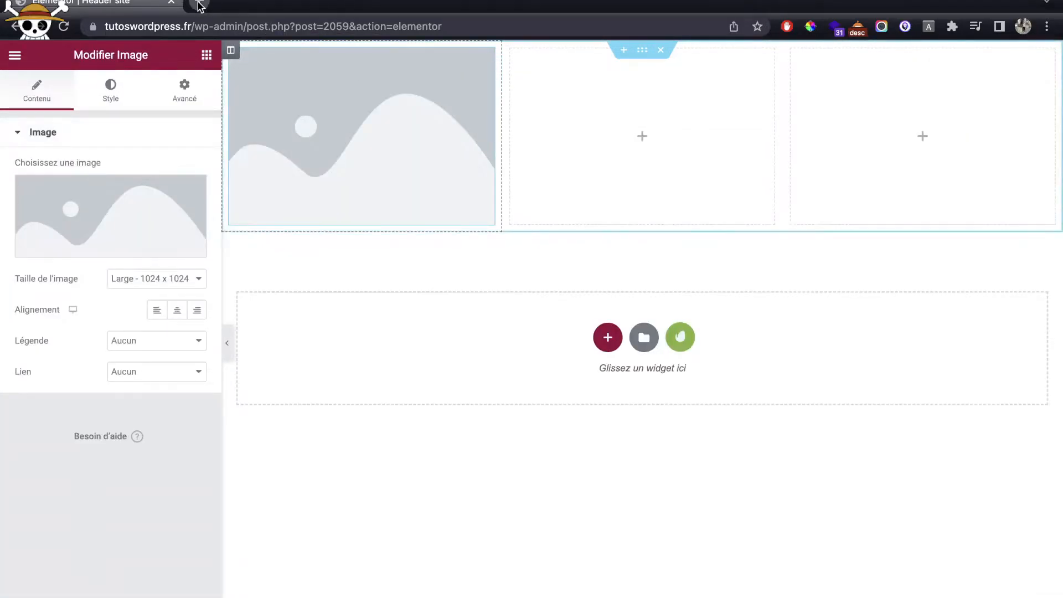
pyautogui.click(200, 6)
# Step: Search Google Images for 'logo restauerant png' and browse the results
pyautogui.write('logo rest')
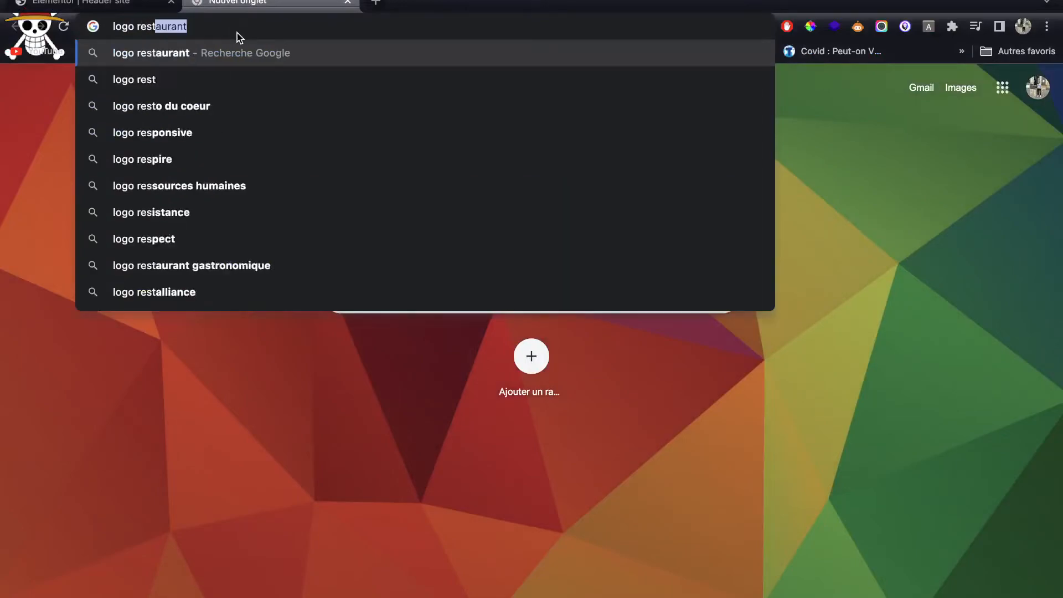
pyautogui.write('auerant')
pyautogui.press('Return')
pyautogui.click(270, 79)
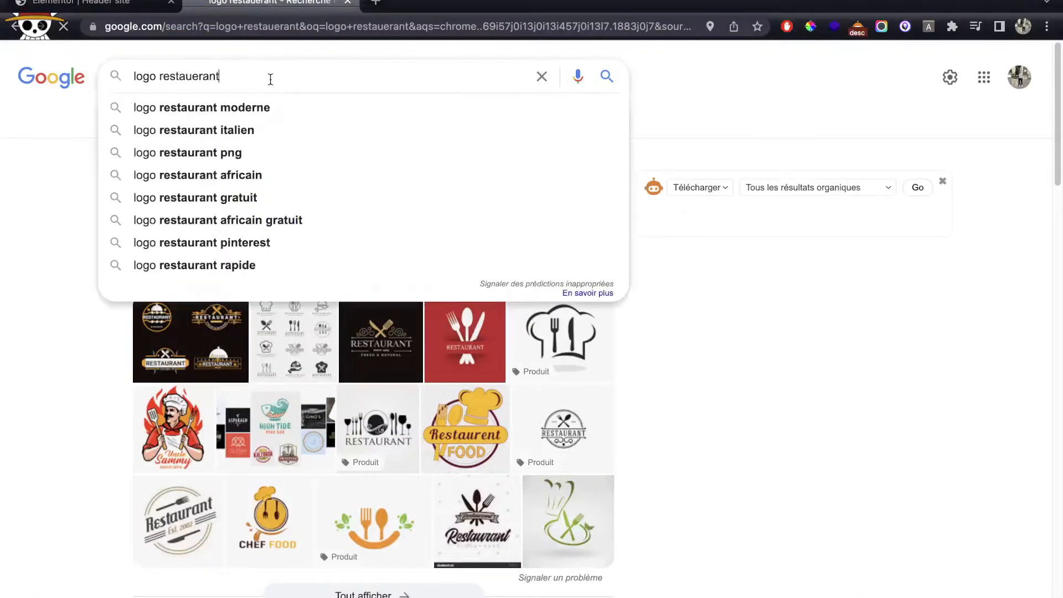
pyautogui.write('png')
pyautogui.press('Return')
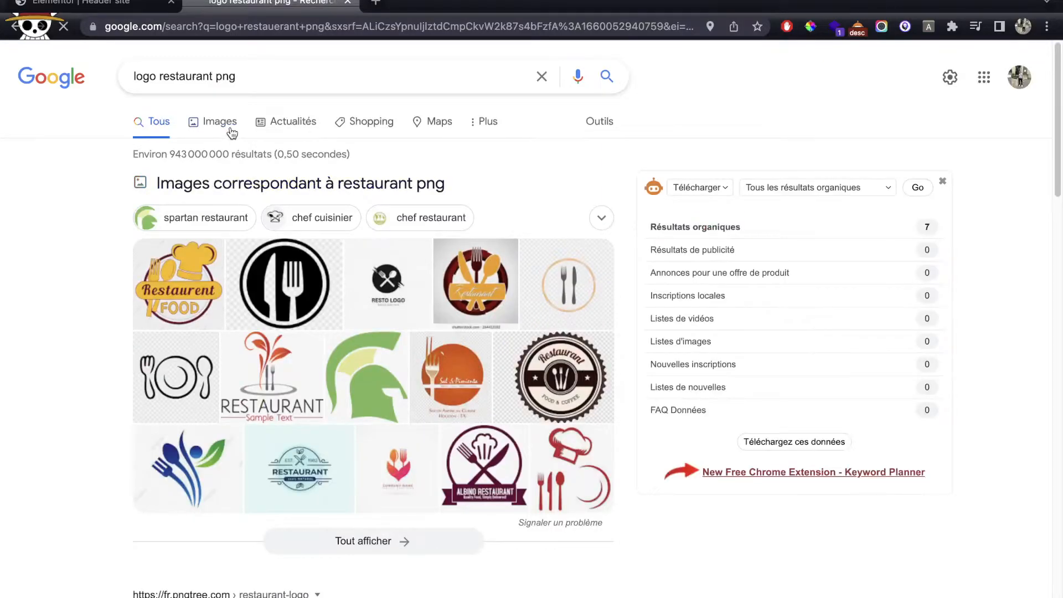
pyautogui.click(232, 132)
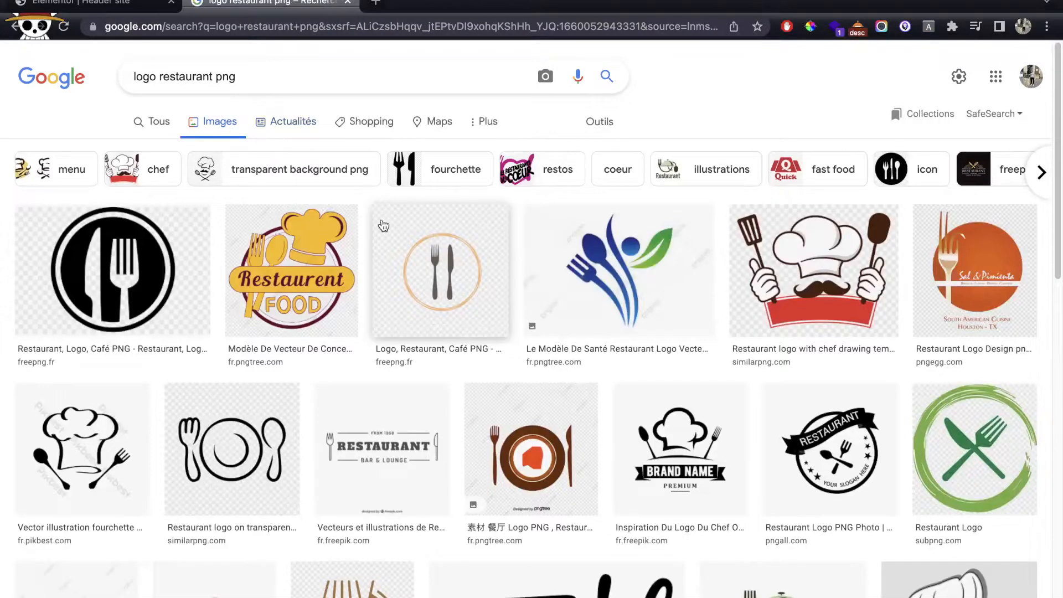
pyautogui.scroll(-1, 553, 271)
pyautogui.scroll(-3, 570, 288)
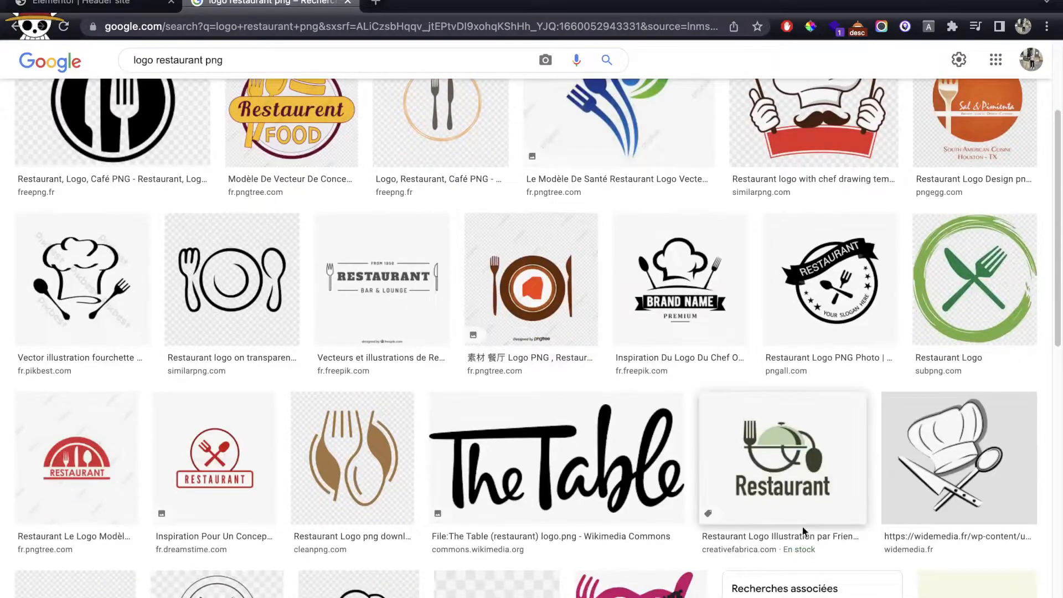
# Step: Save the full-size green Restaurant logo image to the computer
pyautogui.click(802, 463)
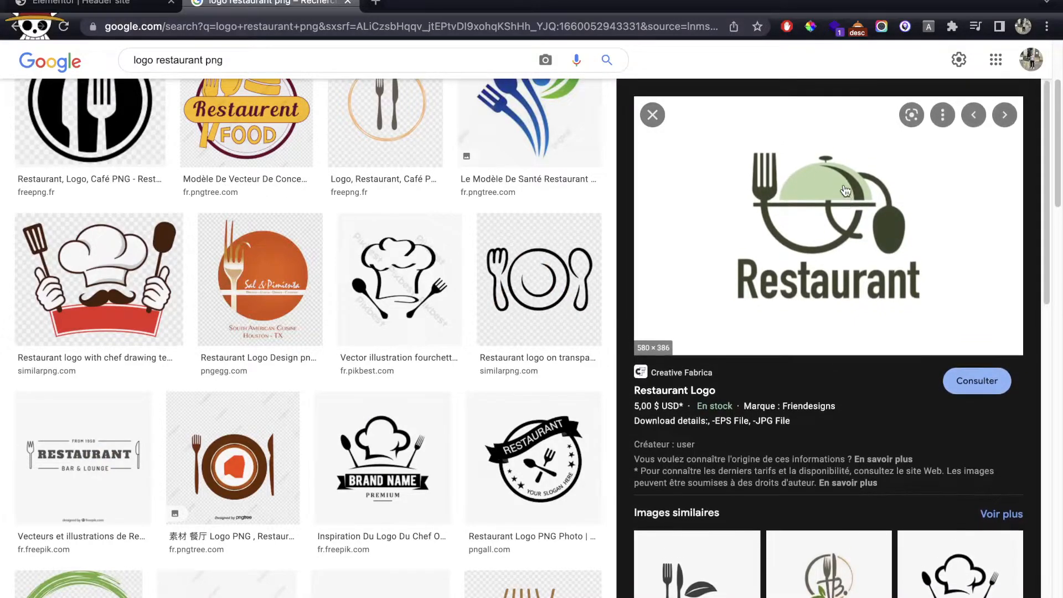
pyautogui.rightClick(806, 191)
pyautogui.click(689, 339)
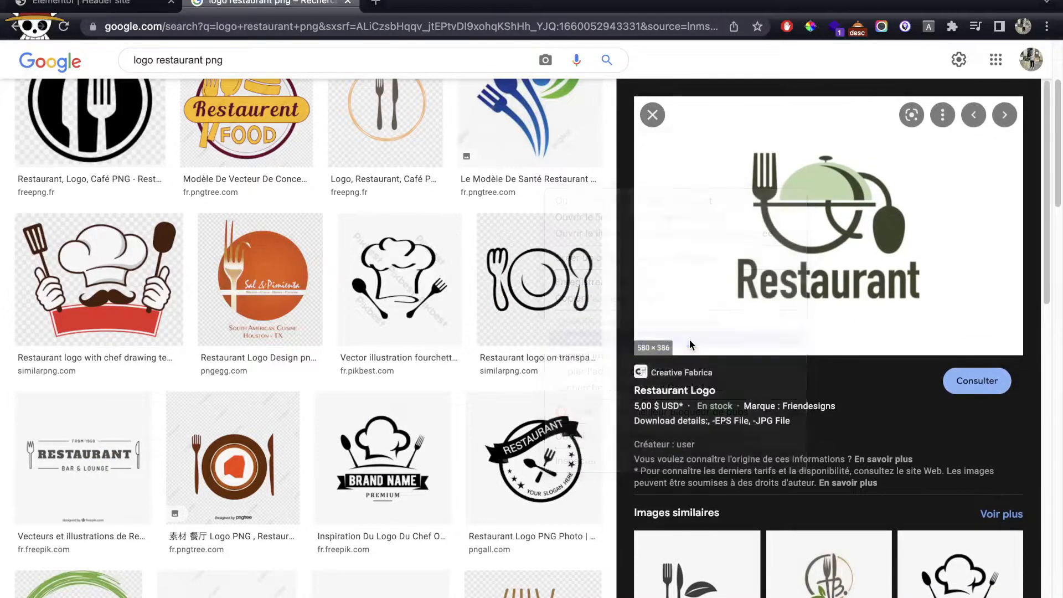
pyautogui.press('Return')
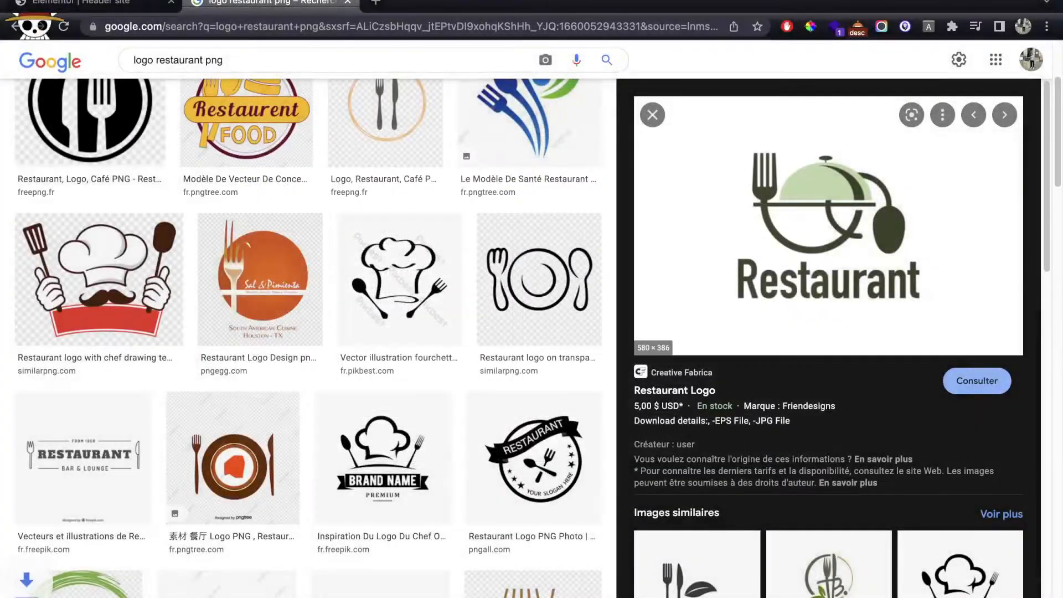
# Step: Search for 'remove background' and open the remove.bg website
pyautogui.moveTo(315, 28)
pyautogui.click(346, 66)
pyautogui.write('remove')
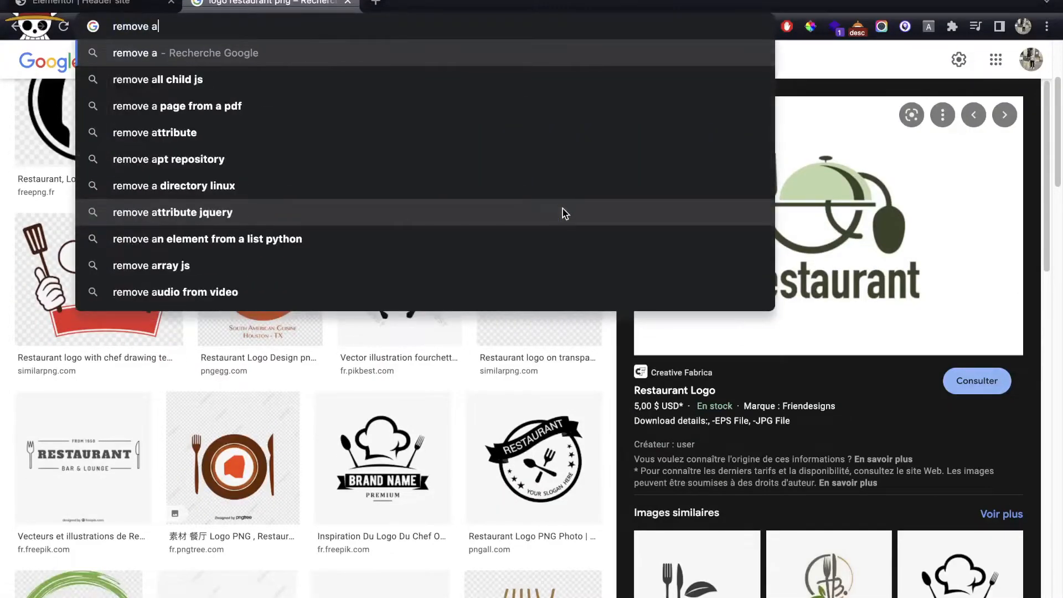
pyautogui.press('Down')
pyautogui.press('Return')
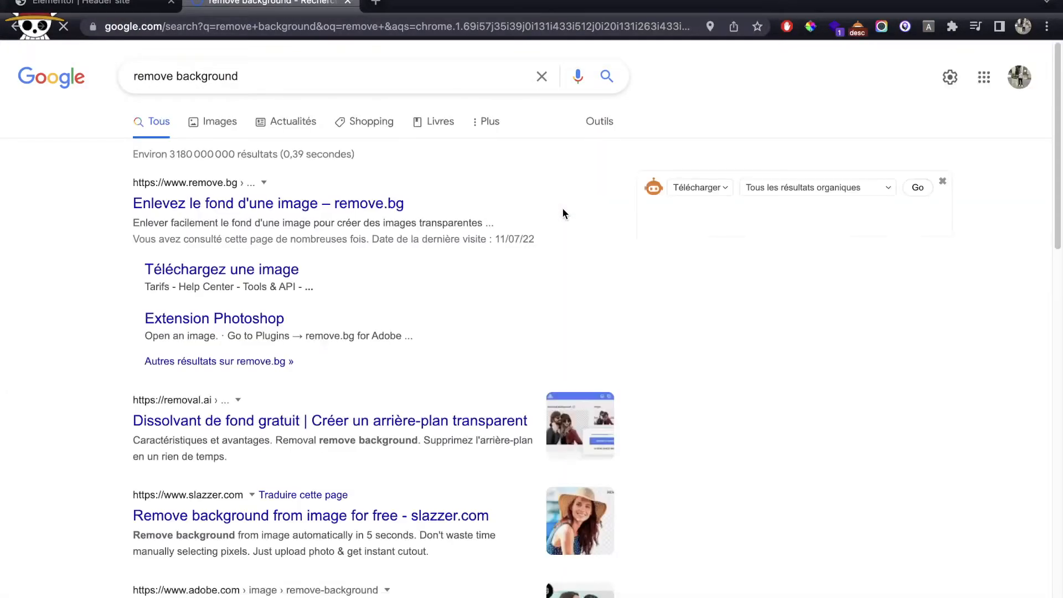
pyautogui.click(304, 209)
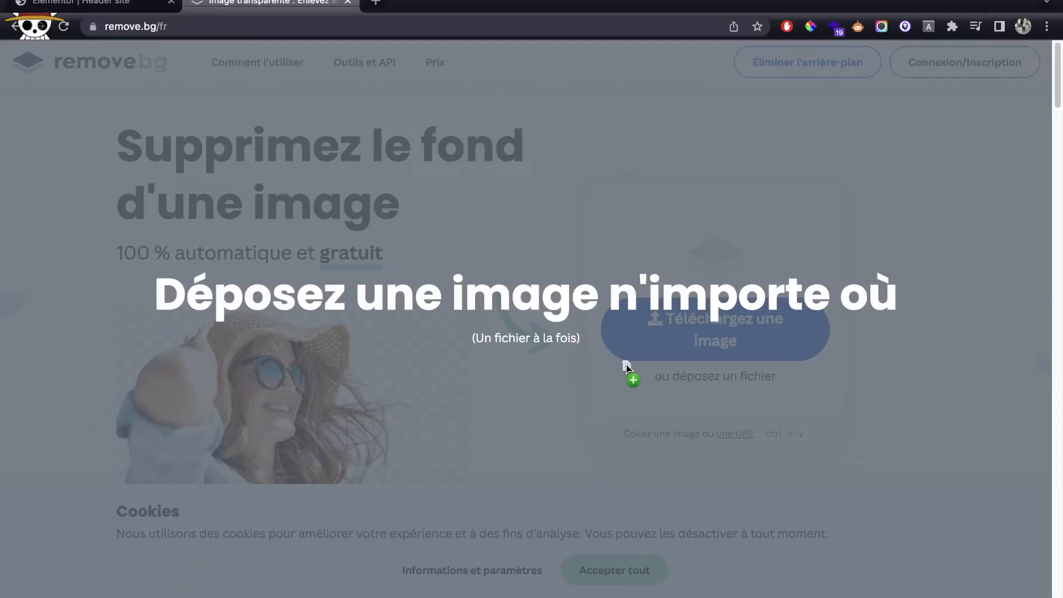
# Step: Upload the saved Restaurant logo to remove.bg and download its transparent version
pyautogui.moveTo(624, 368); pyautogui.dragTo(648, 352)
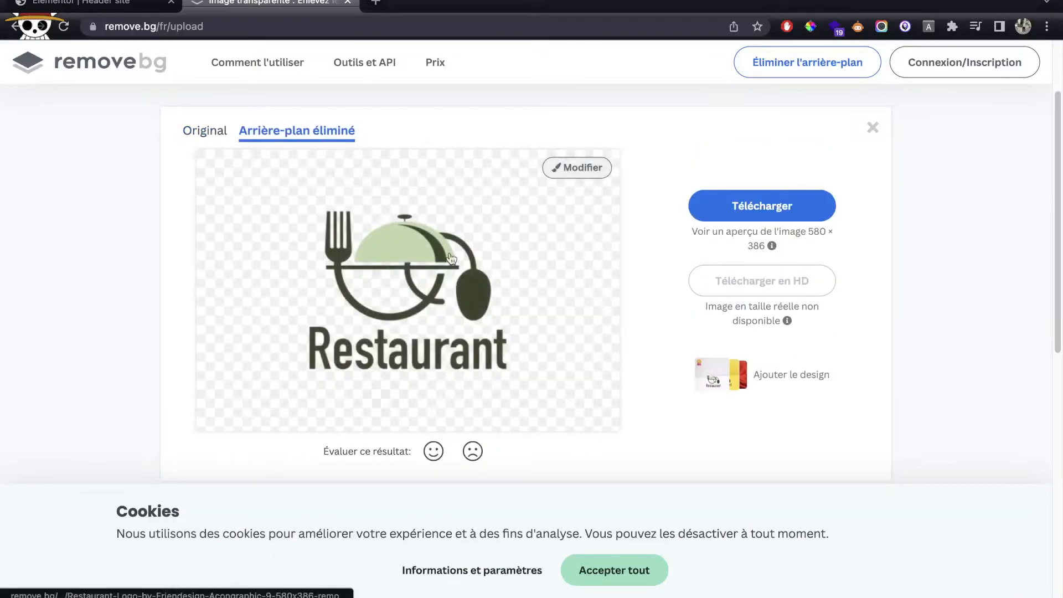
pyautogui.click(792, 220)
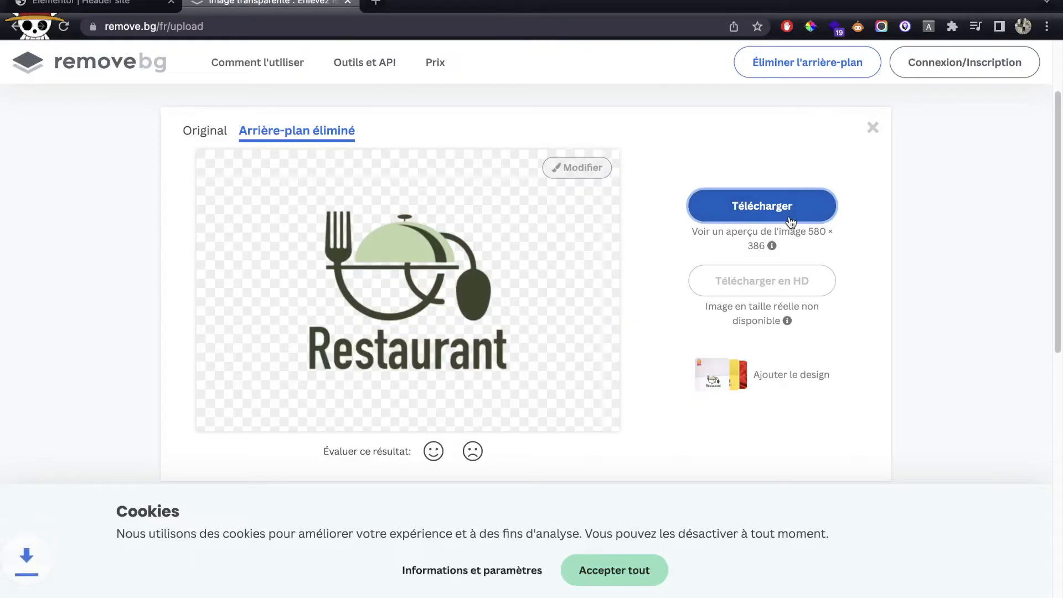
pyautogui.click(117, 8)
# Step: Upload the transparent Restaurant logo and insert it into the Image widget
pyautogui.click(68, 224)
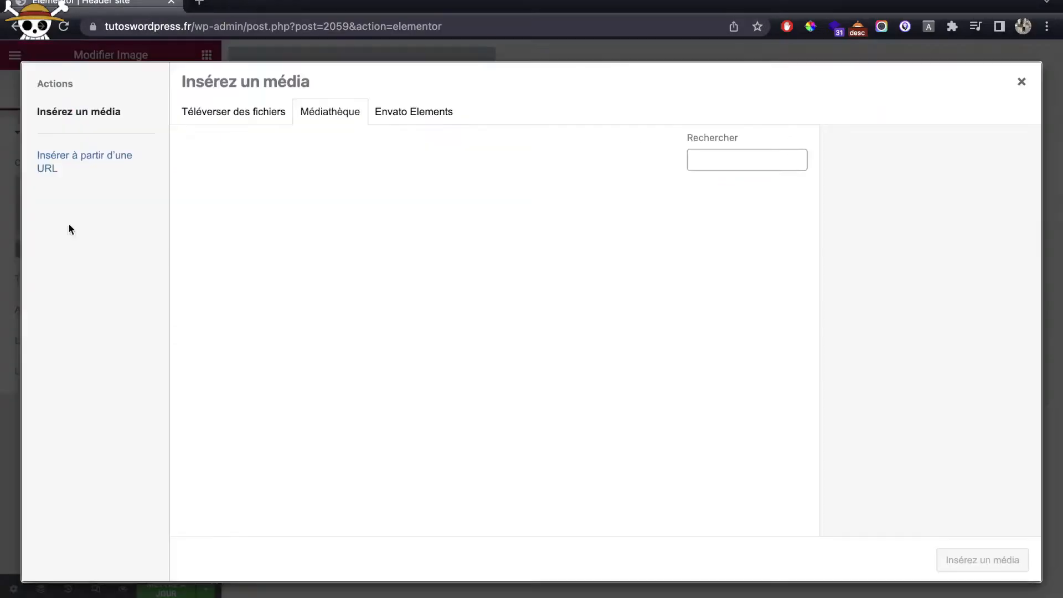
pyautogui.moveTo(331, 596); pyautogui.dragTo(328, 480)
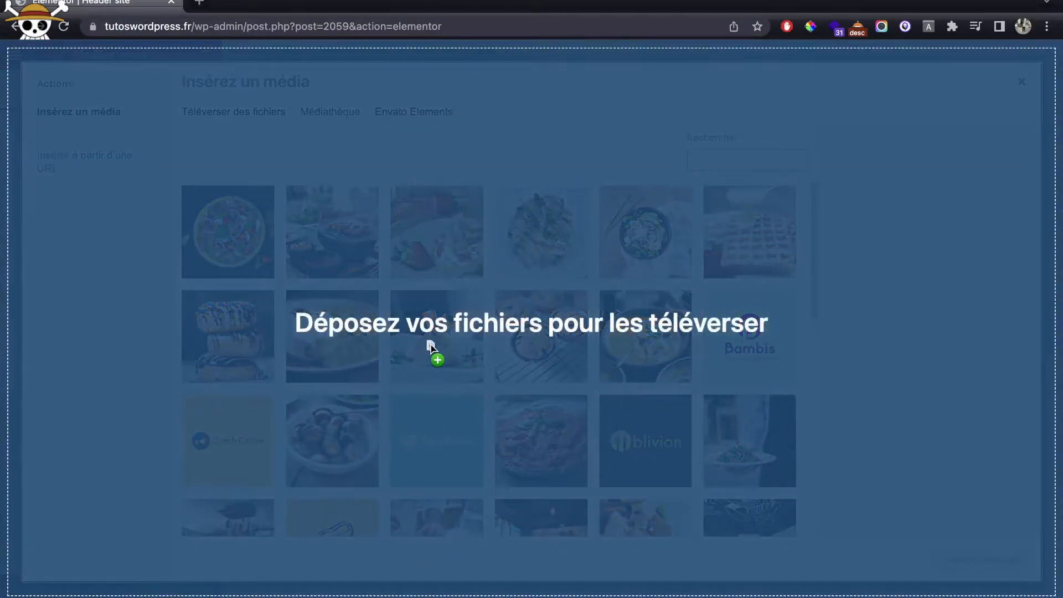
pyautogui.moveTo(431, 347); pyautogui.dragTo(431, 347)
pyautogui.click(970, 563)
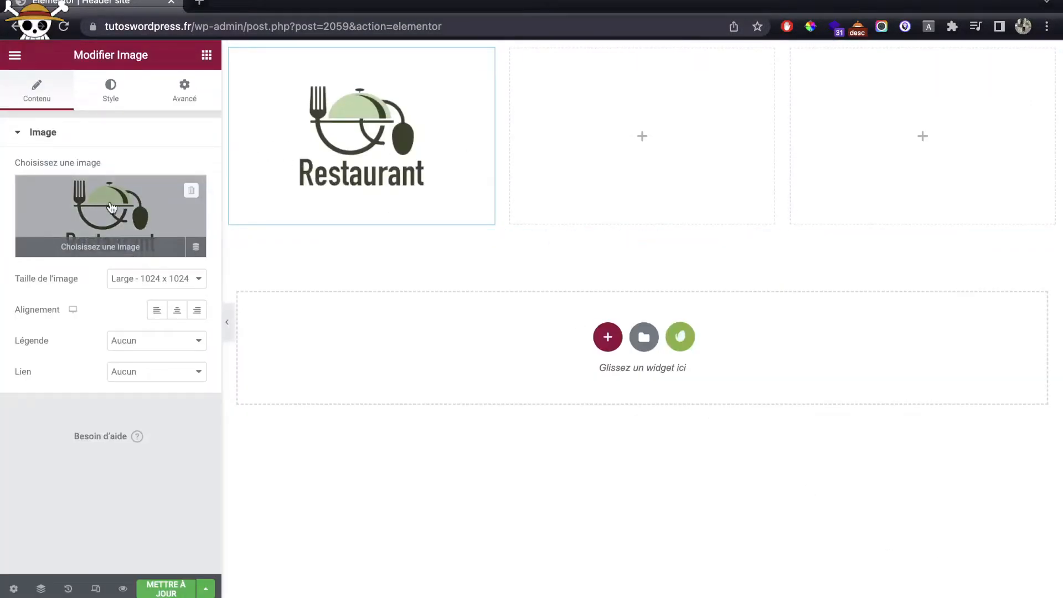
# Step: Shrink the logo and widen its column to 20%
pyautogui.click(110, 98)
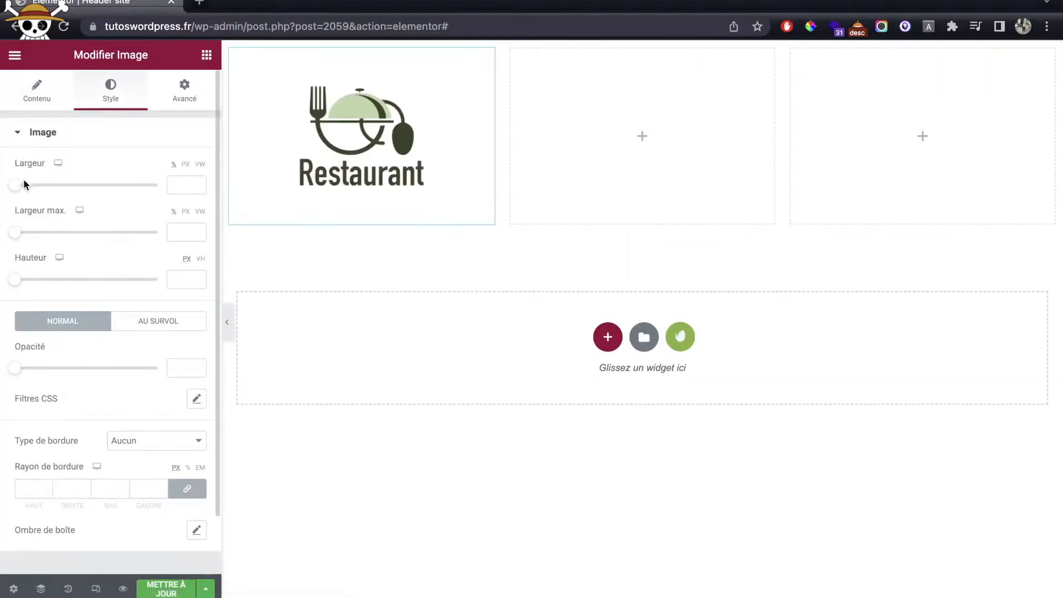
pyautogui.moveTo(18, 190); pyautogui.dragTo(85, 190)
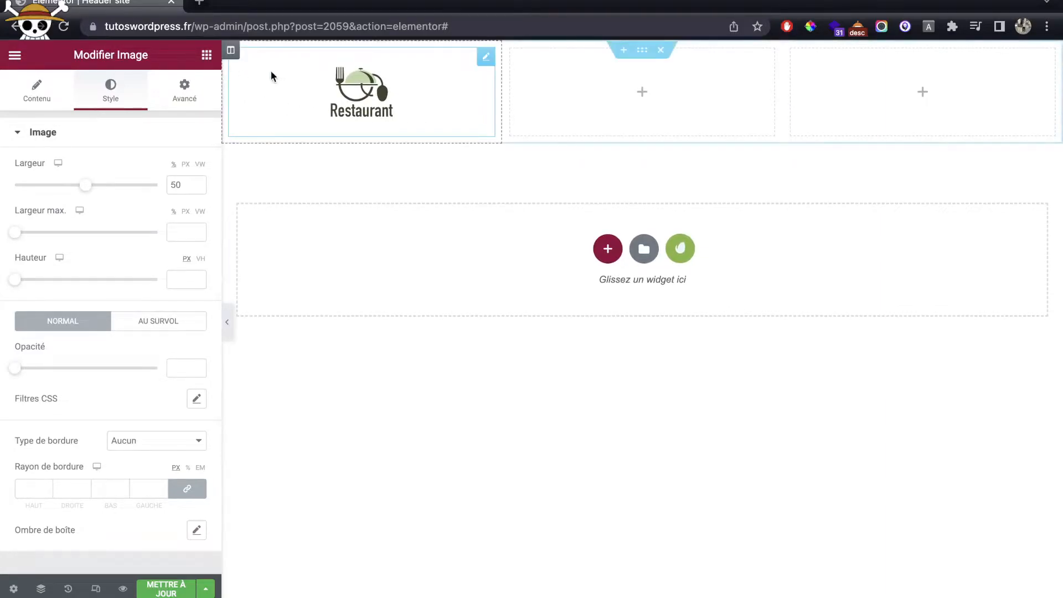
pyautogui.click(235, 54)
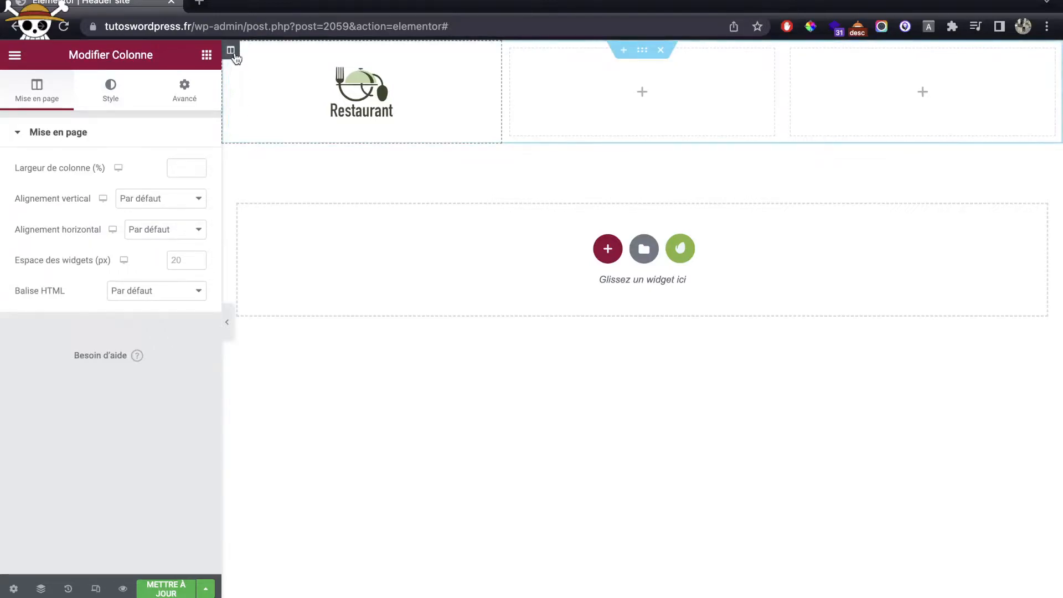
pyautogui.write('16')
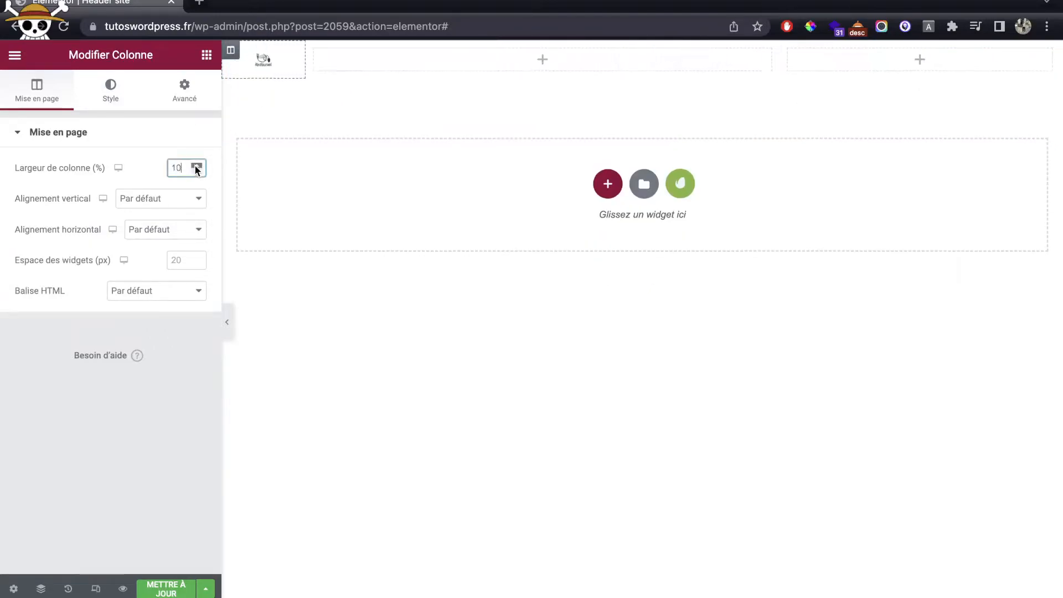
pyautogui.click(196, 166)
pyautogui.click(195, 166)
pyautogui.click(196, 165)
pyautogui.click(196, 166)
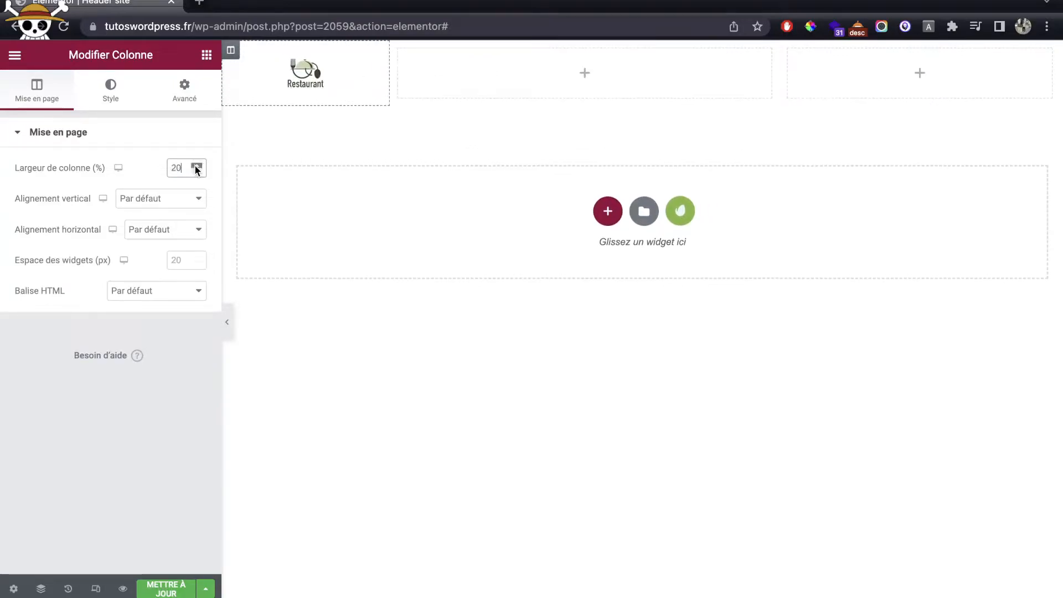
# Step: Enlarge the Restaurant logo image to a width of 75
pyautogui.click(296, 80)
pyautogui.click(125, 95)
pyautogui.moveTo(92, 191); pyautogui.dragTo(128, 192)
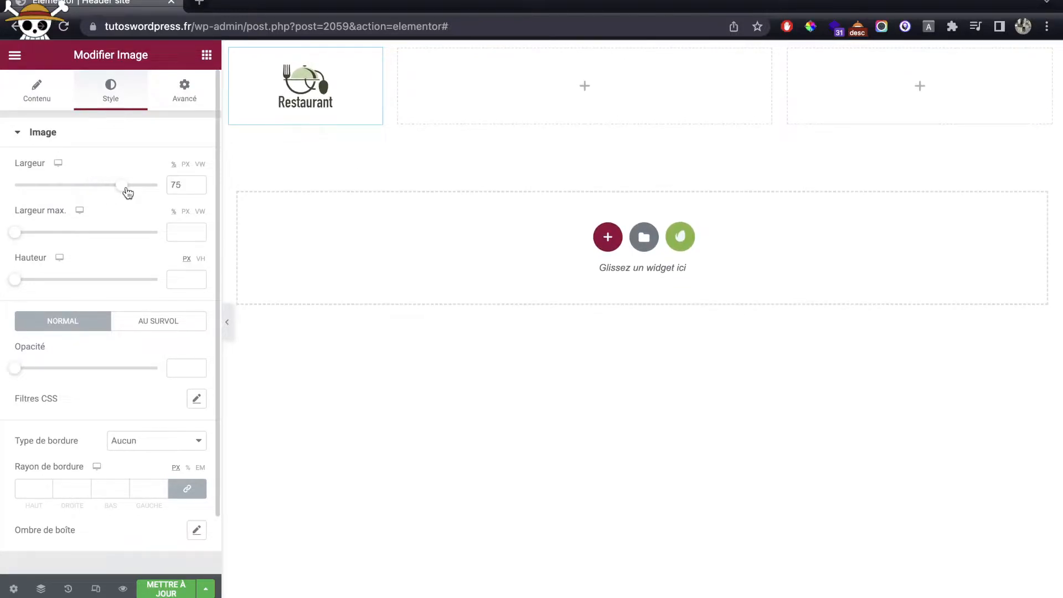
# Step: Place a Menu de navigation widget in the middle column, vertically centred (Milieu)
pyautogui.click(206, 55)
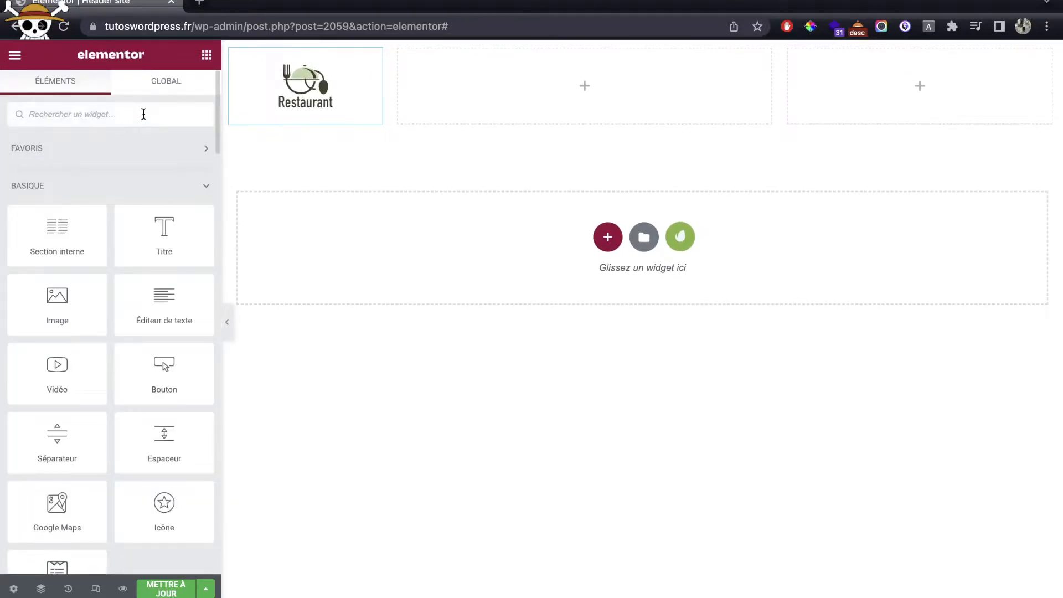
pyautogui.write('me')
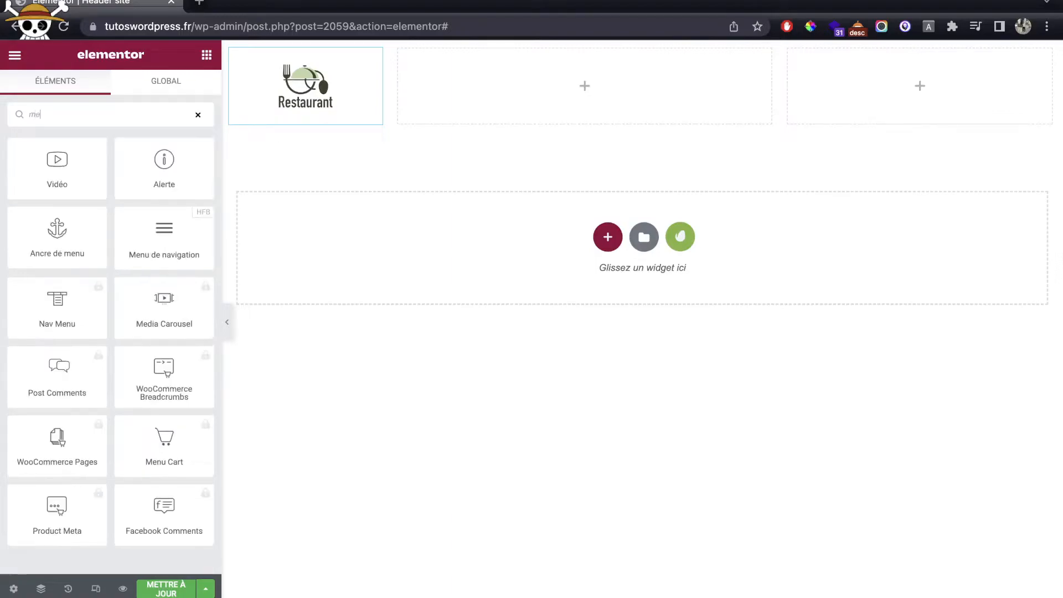
pyautogui.write('n')
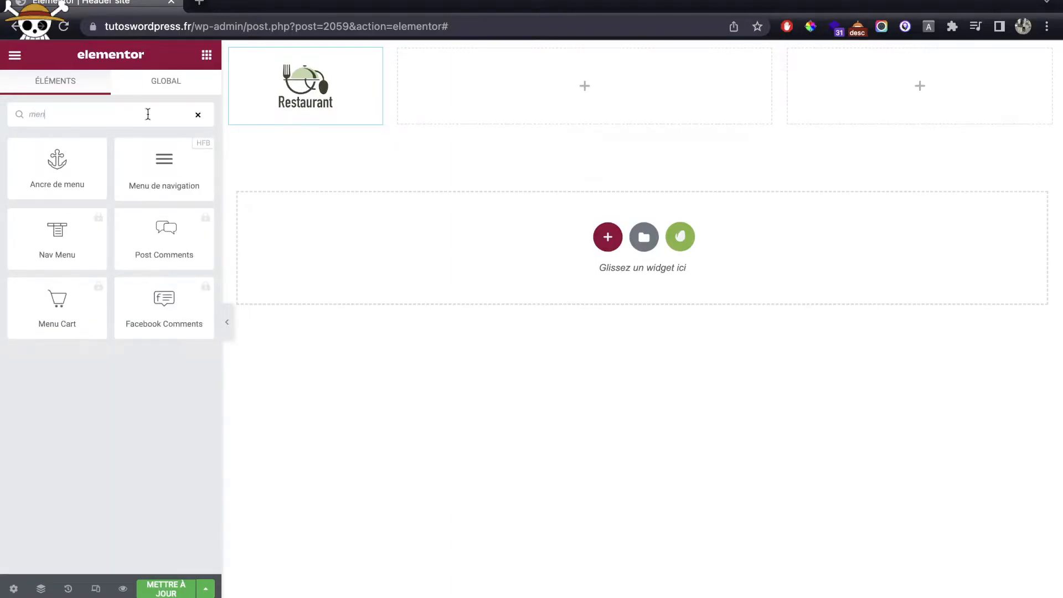
pyautogui.moveTo(164, 166); pyautogui.dragTo(457, 115)
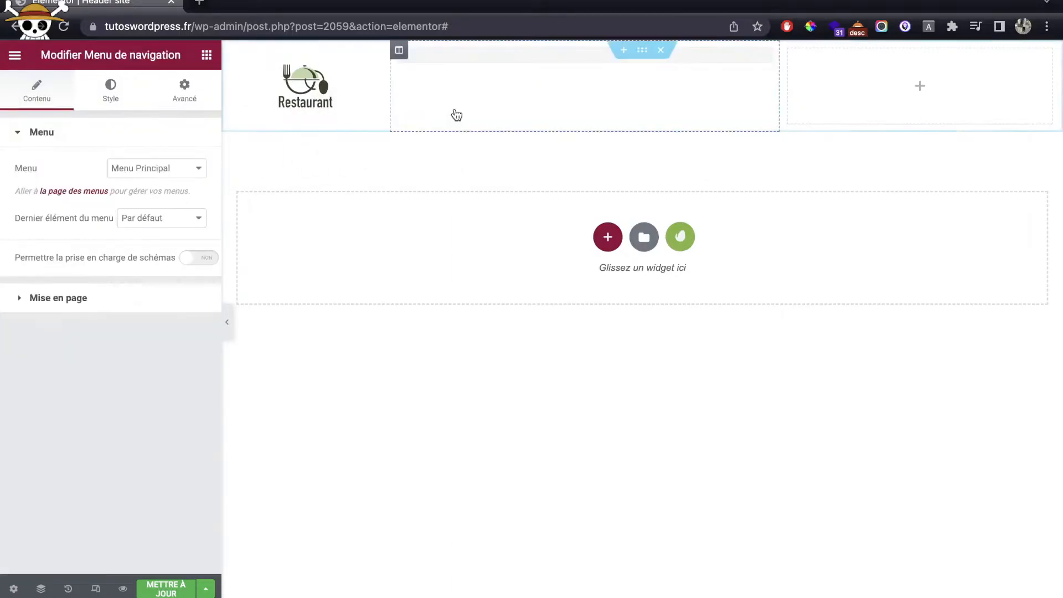
pyautogui.click(399, 50)
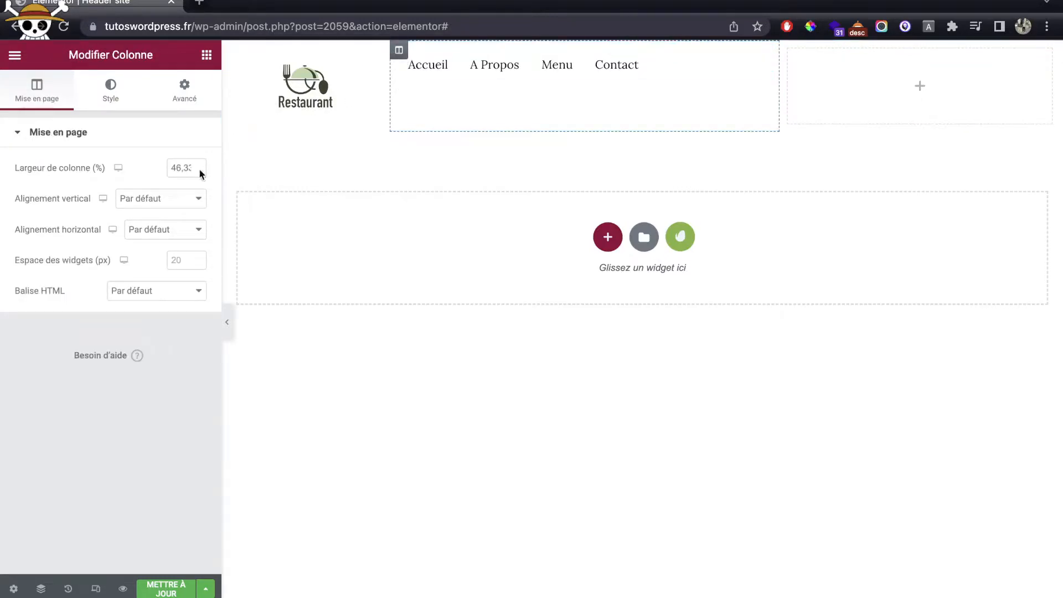
pyautogui.click(138, 199)
pyautogui.click(137, 232)
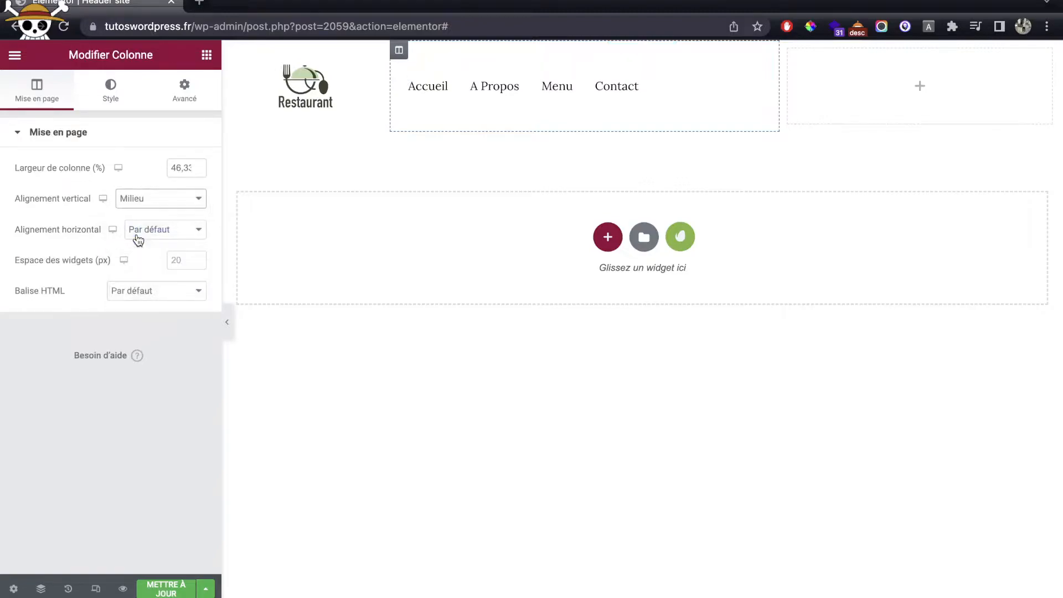
# Step: Centre the navigation menu items horizontally
pyautogui.click(710, 96)
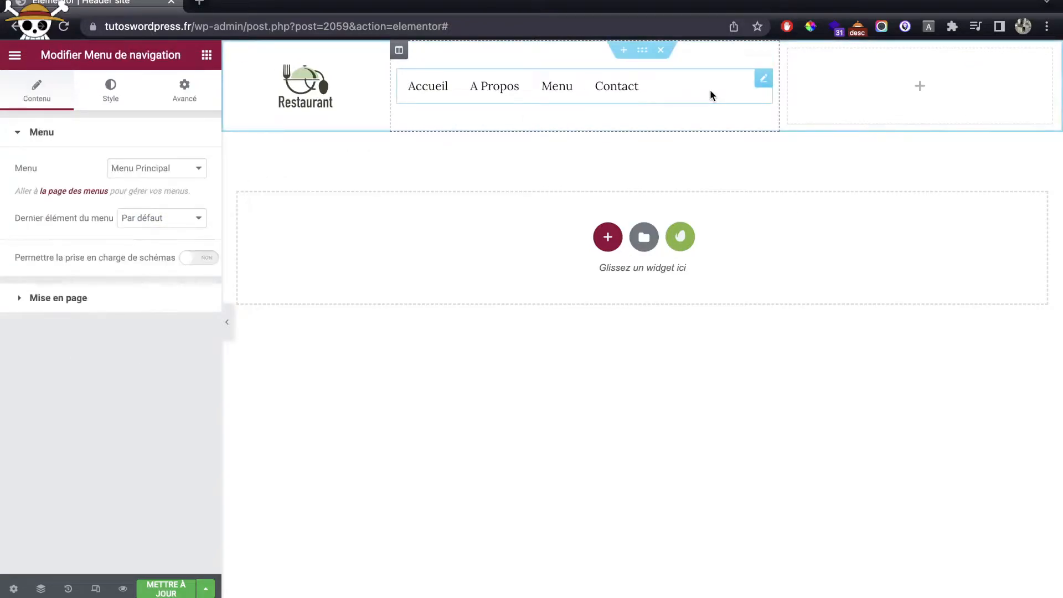
pyautogui.click(112, 95)
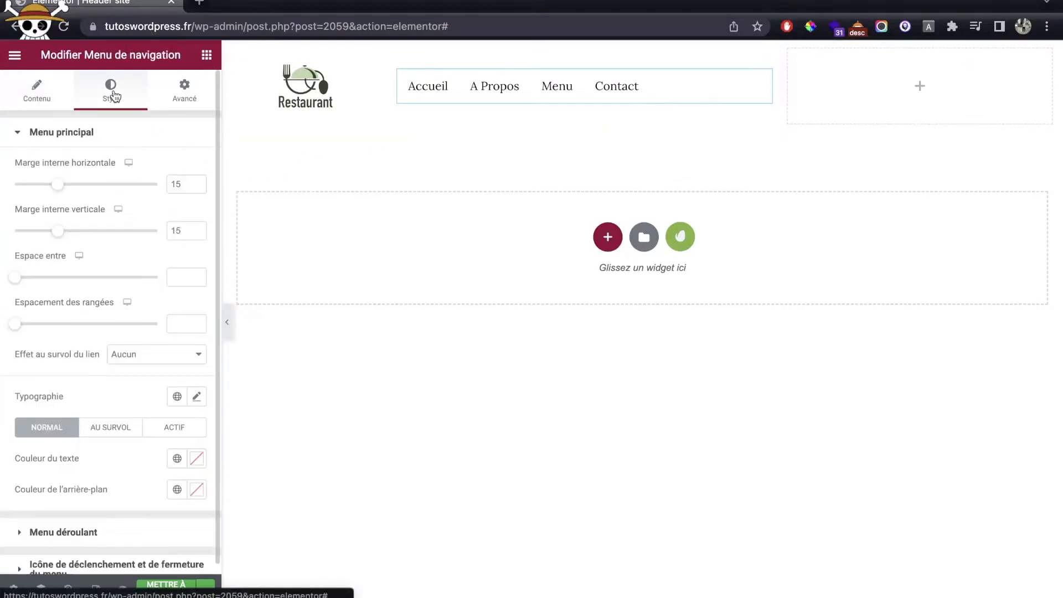
pyautogui.click(45, 106)
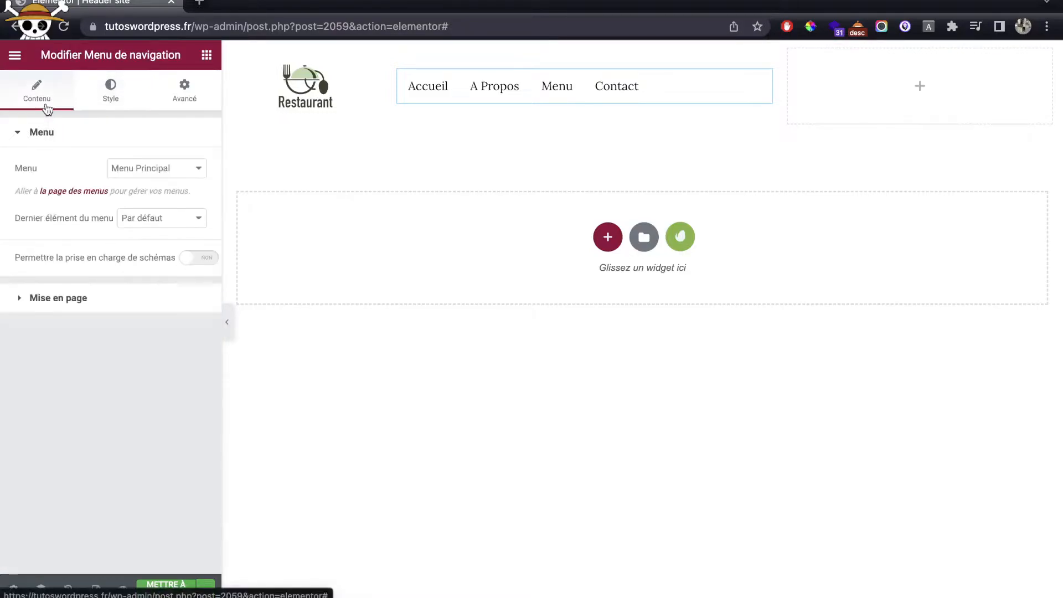
pyautogui.click(63, 299)
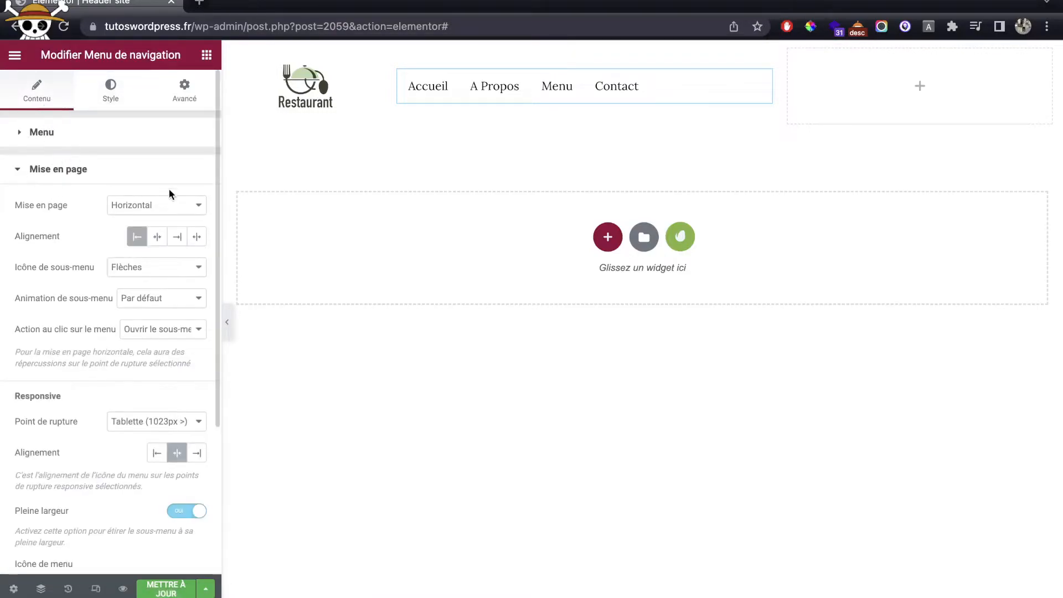
pyautogui.click(161, 237)
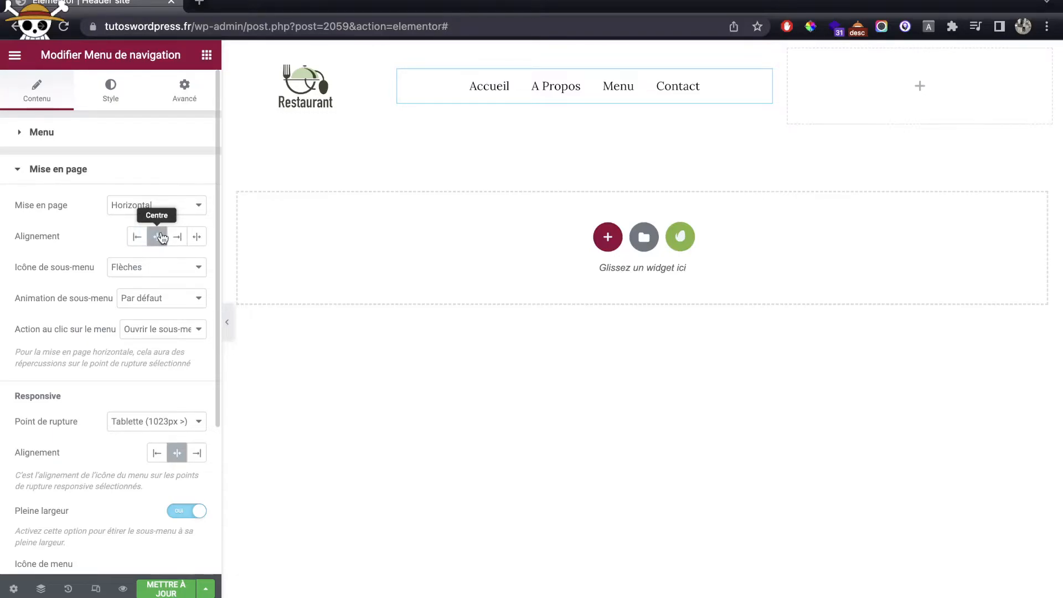
pyautogui.click(206, 55)
# Step: Place social media icons in the right column, vertically centred (Milieu)
pyautogui.click(135, 104)
pyautogui.write('sd')
pyautogui.press('BackSpace')
pyautogui.write('oci')
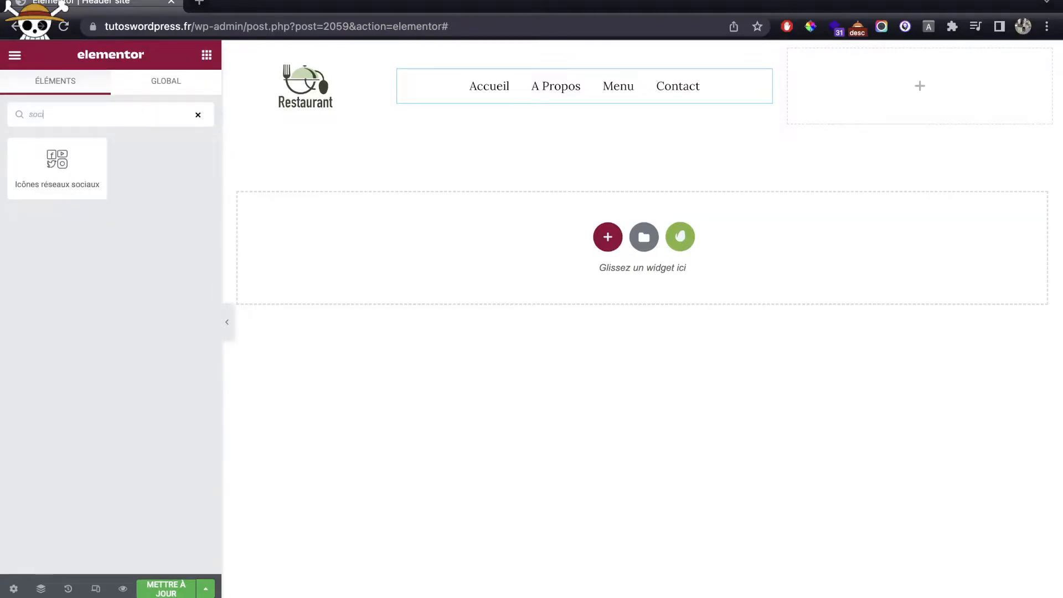
pyautogui.moveTo(76, 182); pyautogui.dragTo(933, 115)
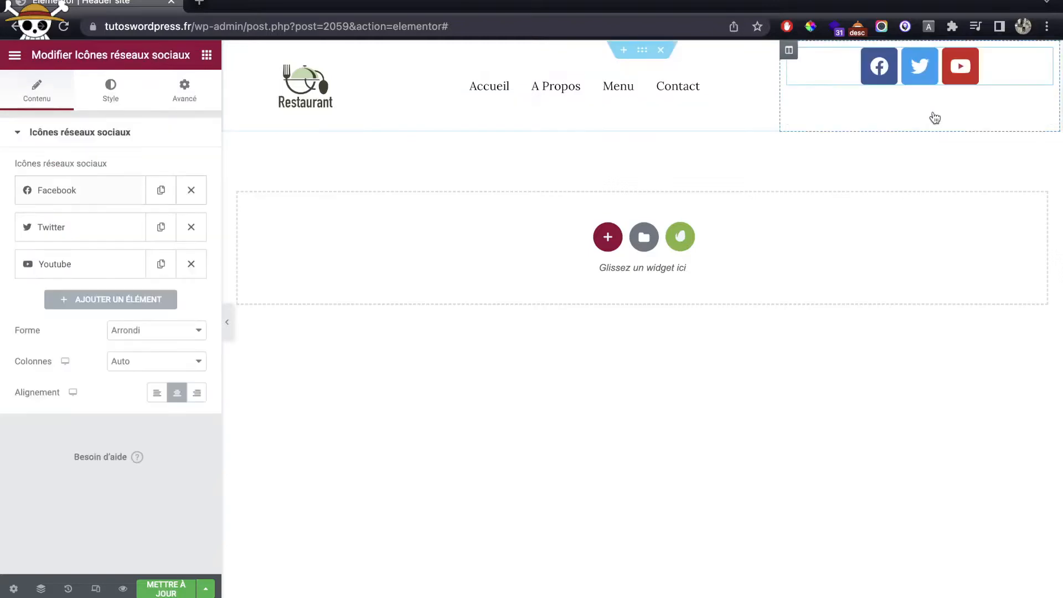
pyautogui.click(789, 52)
pyautogui.click(169, 199)
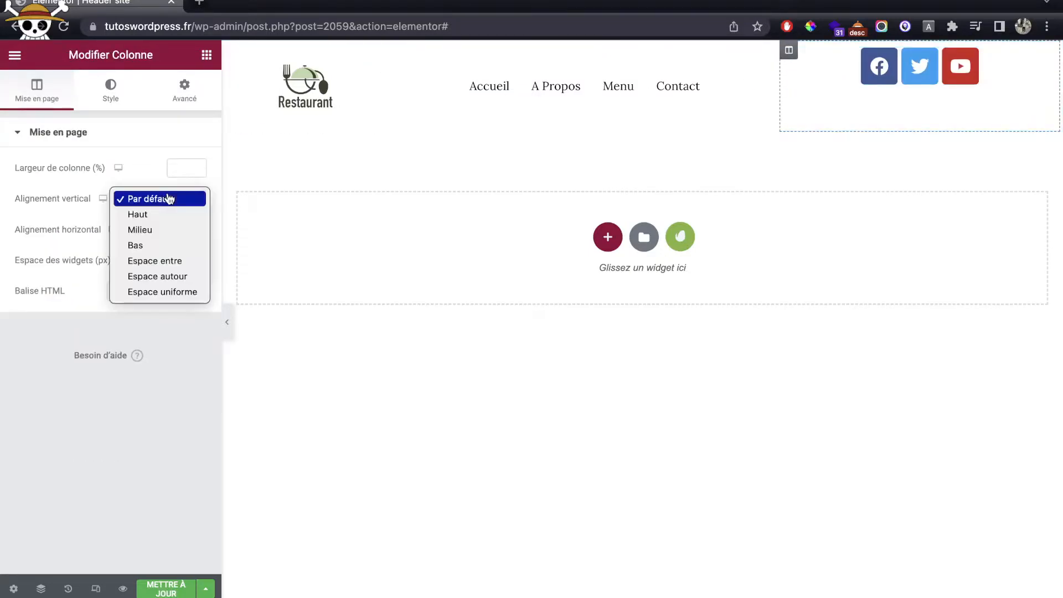
pyautogui.click(157, 230)
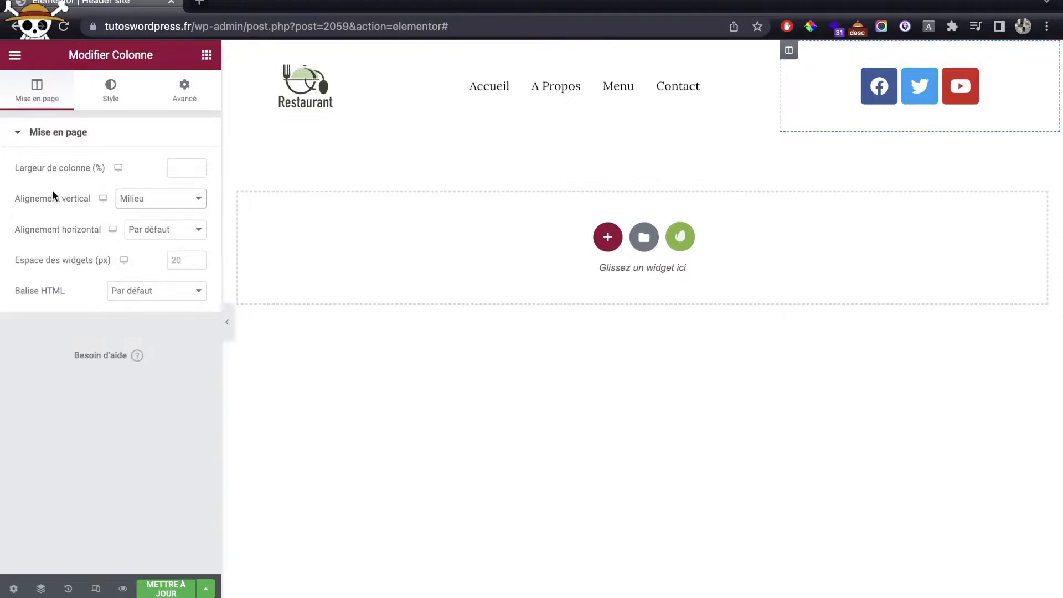
# Step: Make the social icons circular and smaller
pyautogui.click(1013, 100)
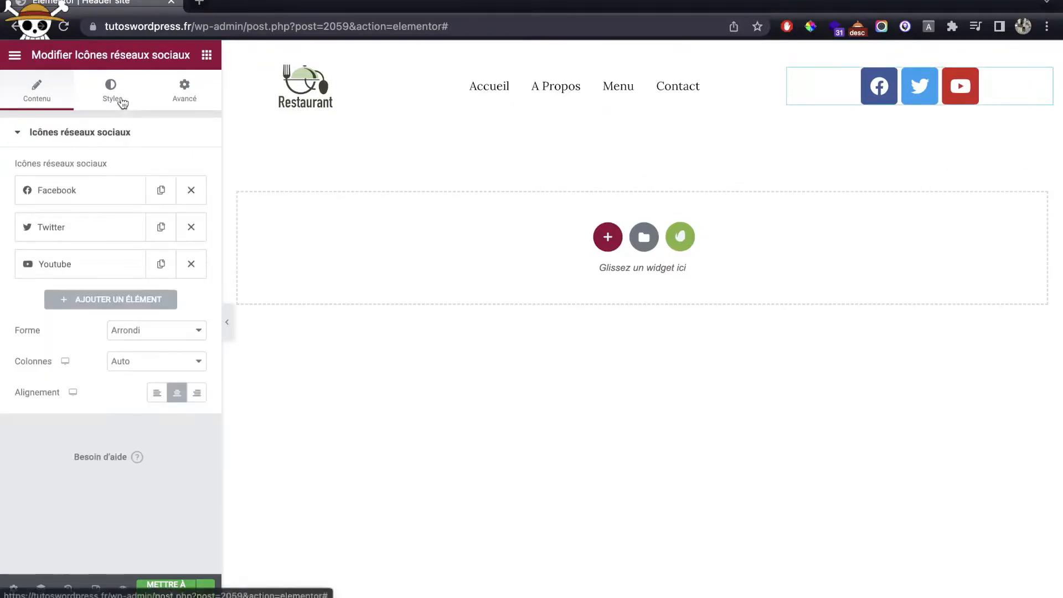
pyautogui.click(155, 331)
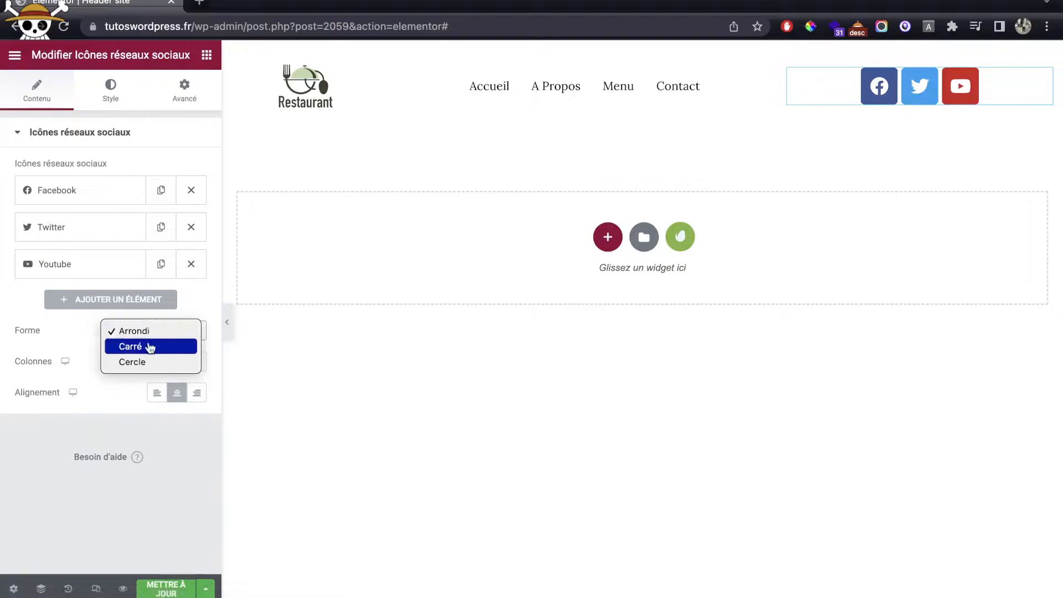
pyautogui.click(145, 362)
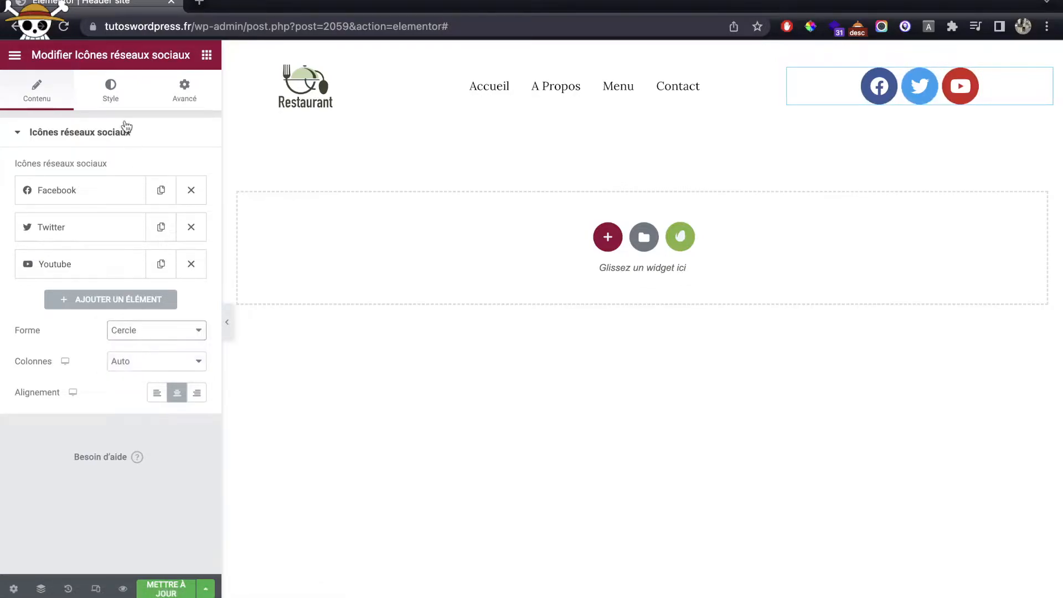
pyautogui.click(111, 92)
pyautogui.moveTo(28, 215); pyautogui.dragTo(24, 219)
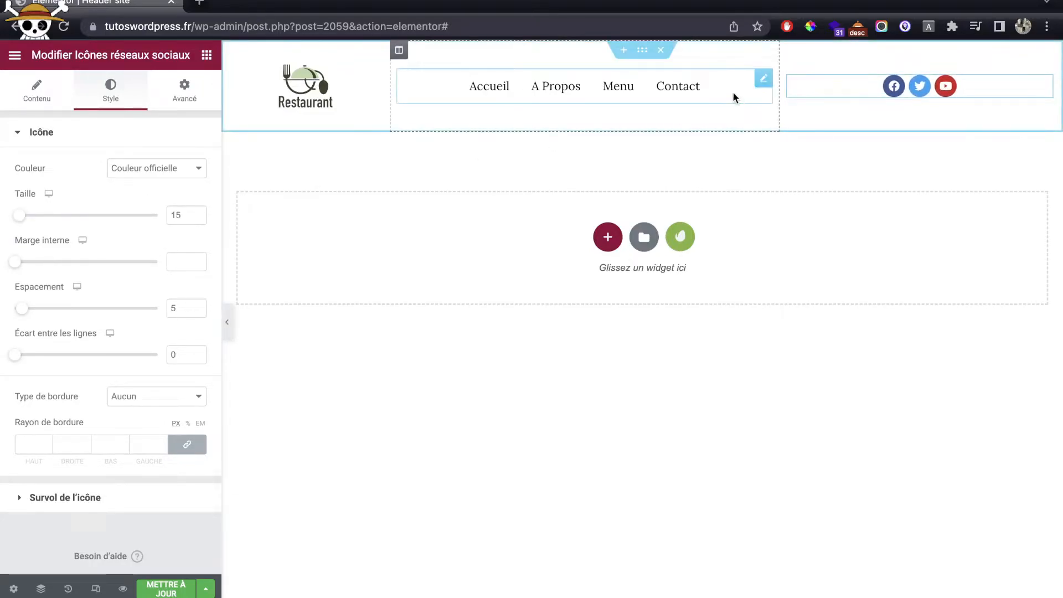
# Step: Give the icons a custom white primary colour and fully transparent secondary colour
pyautogui.click(153, 168)
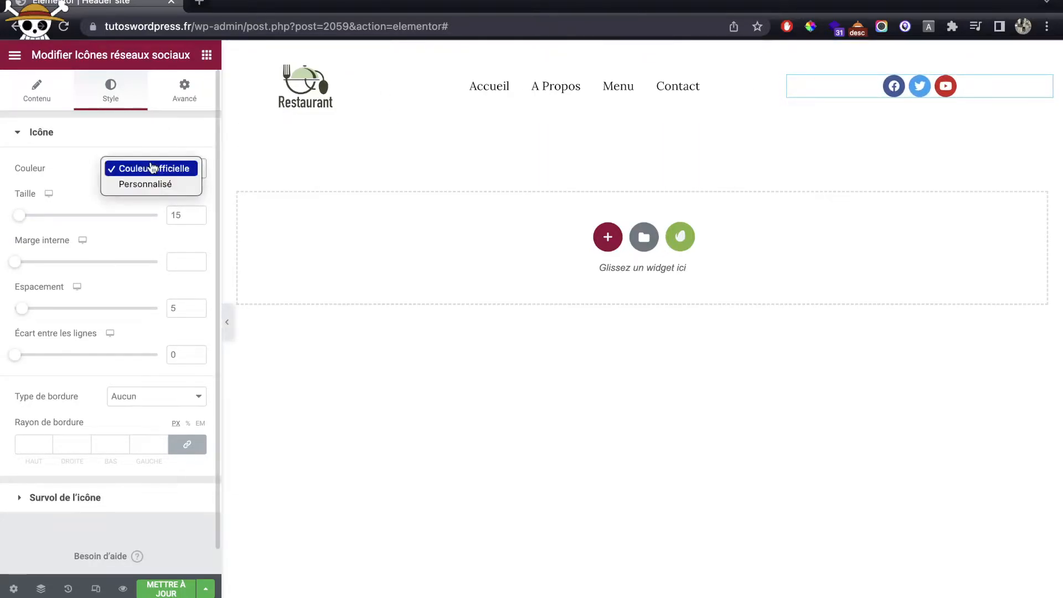
pyautogui.click(152, 184)
pyautogui.click(194, 200)
pyautogui.moveTo(94, 264); pyautogui.dragTo(4, 188)
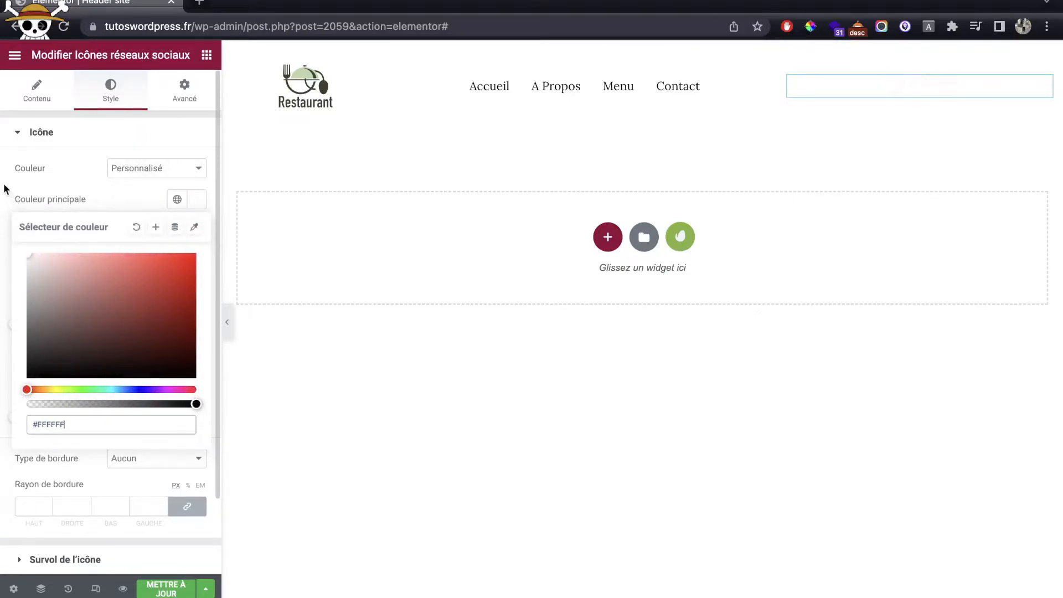
pyautogui.click(111, 199)
pyautogui.click(197, 230)
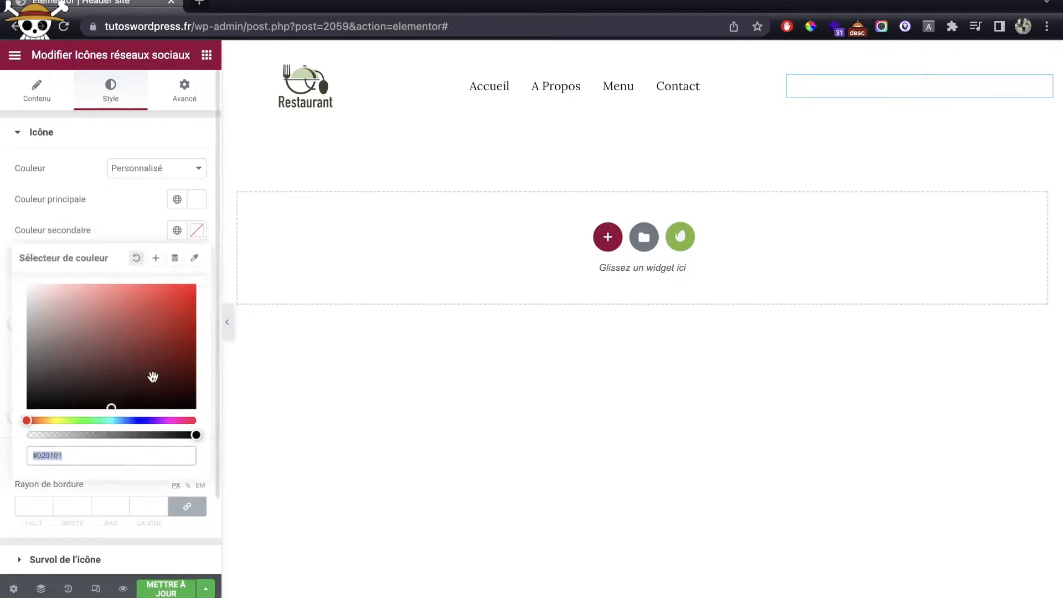
pyautogui.moveTo(74, 433); pyautogui.dragTo(6, 434)
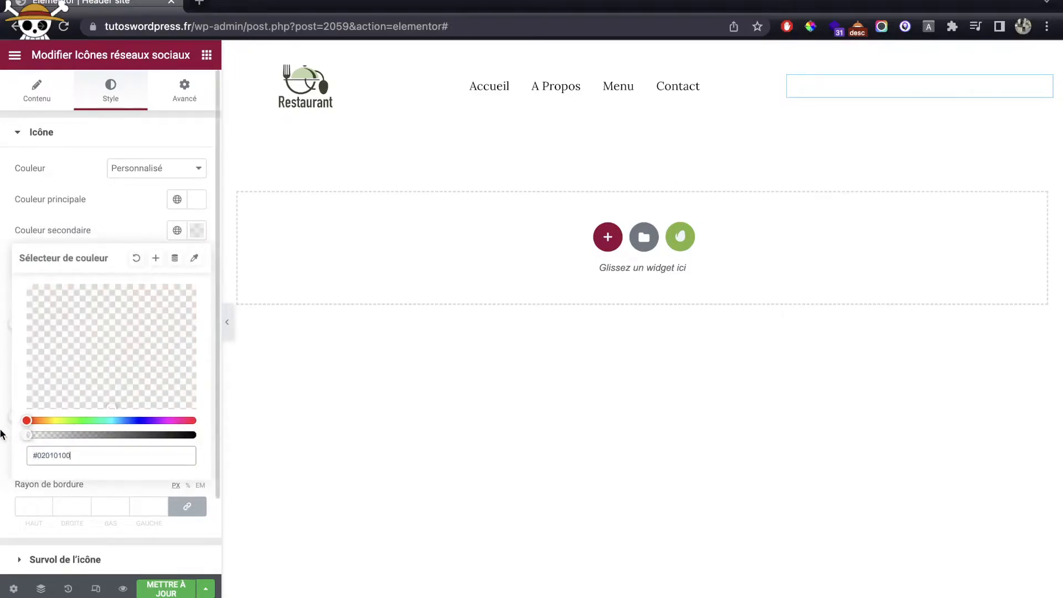
pyautogui.click(109, 237)
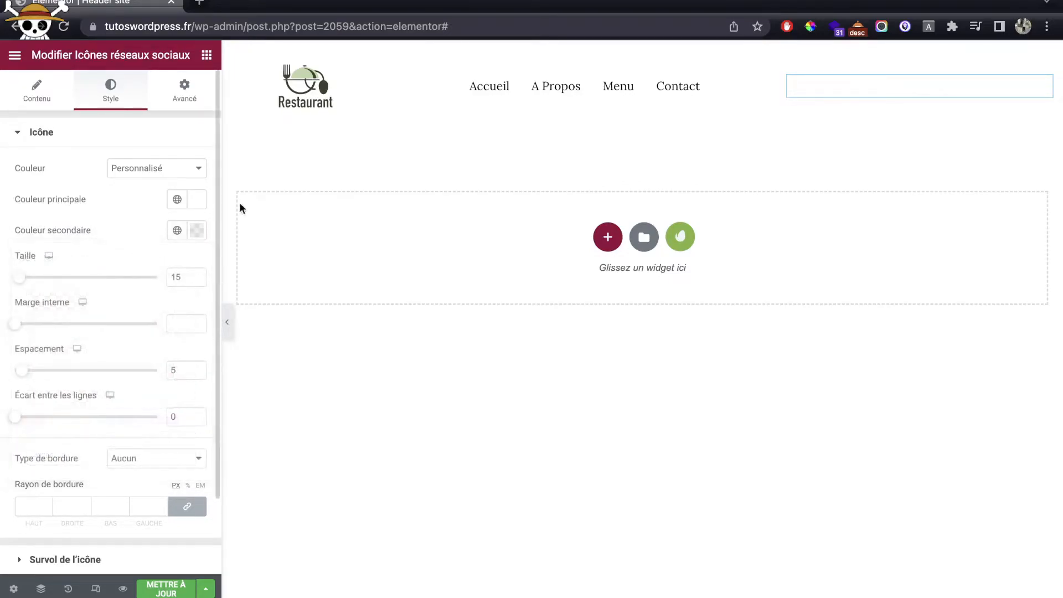
pyautogui.click(723, 98)
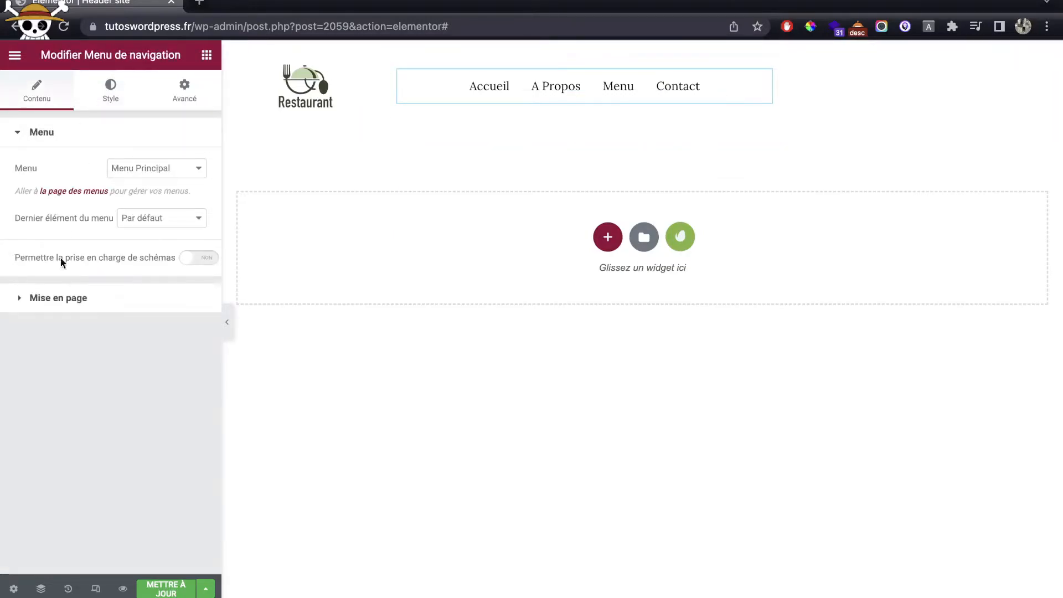
# Step: Align the navigation menu to the right and make its text white (#FFFFFF)
pyautogui.click(60, 298)
pyautogui.click(172, 244)
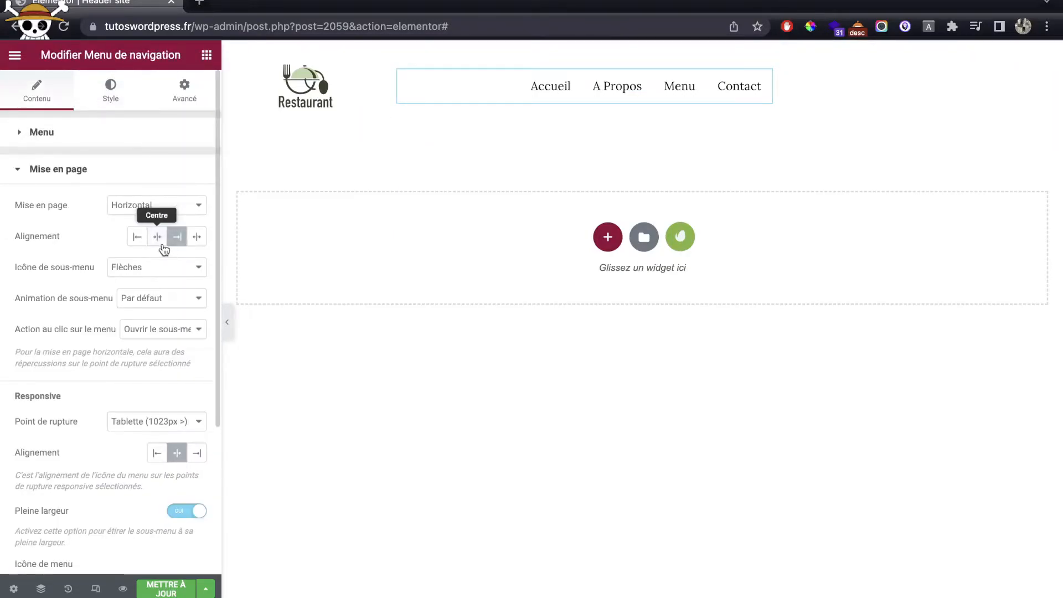
pyautogui.click(111, 91)
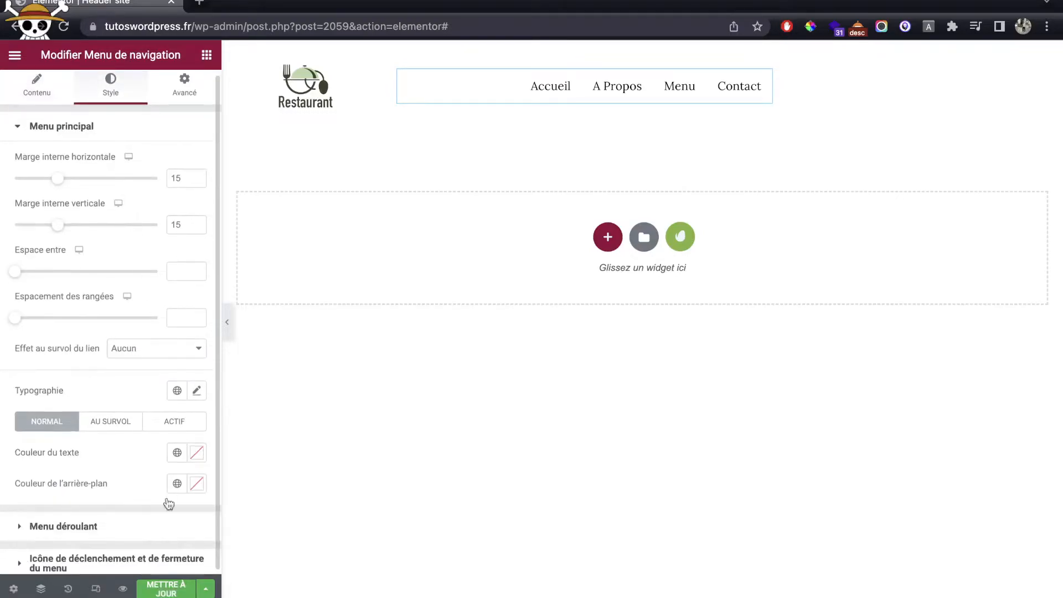
pyautogui.click(193, 457)
pyautogui.moveTo(50, 276); pyautogui.dragTo(15, 212)
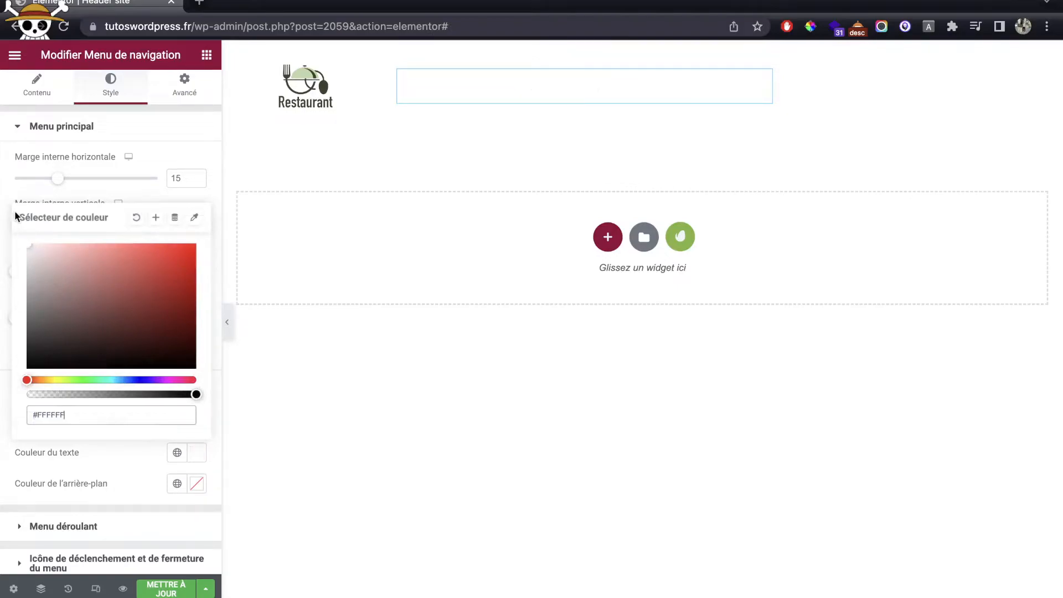
pyautogui.click(88, 191)
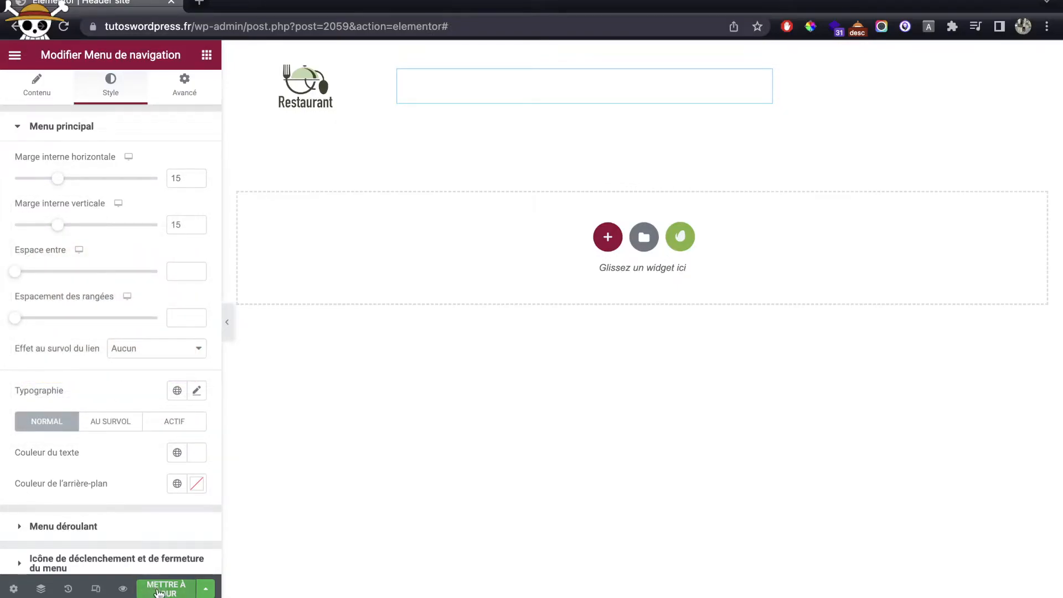
# Step: Preview the header in a new tab, then reselect the Restaurant logo in the editor
pyautogui.click(124, 590)
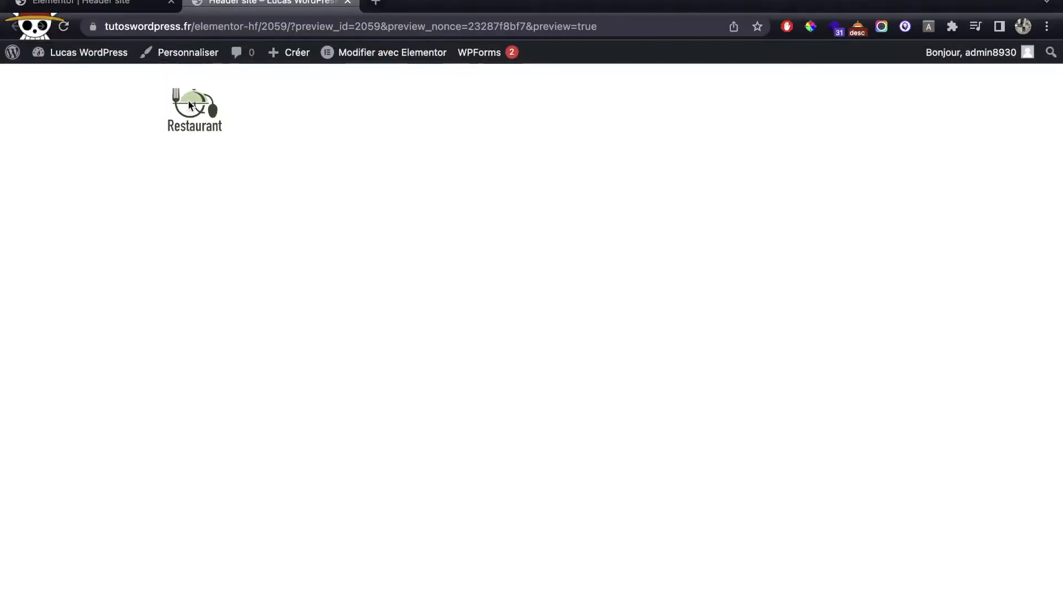
pyautogui.click(124, 8)
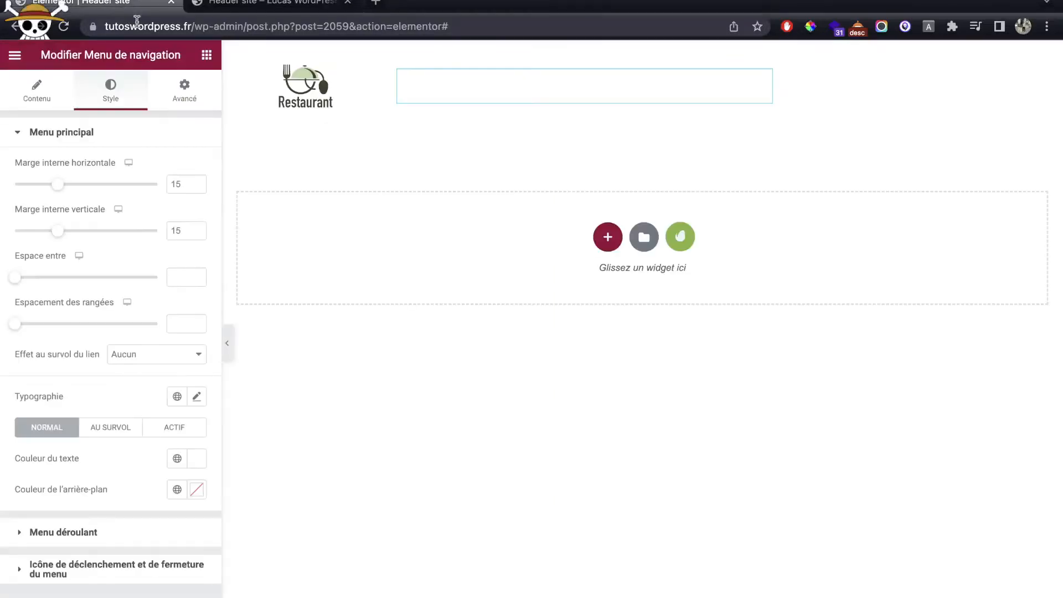
pyautogui.click(312, 86)
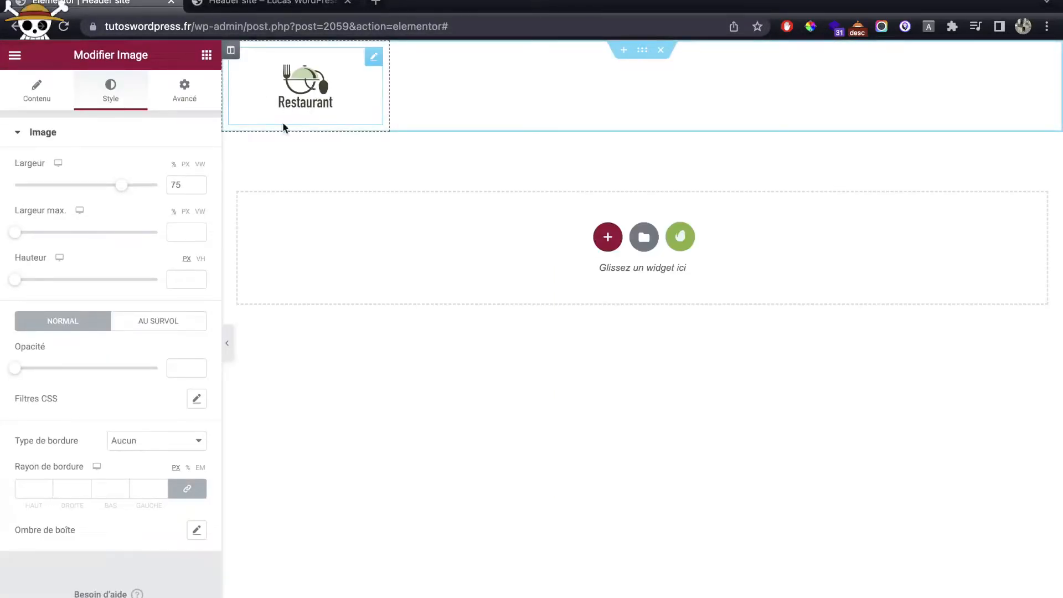
pyautogui.click(40, 94)
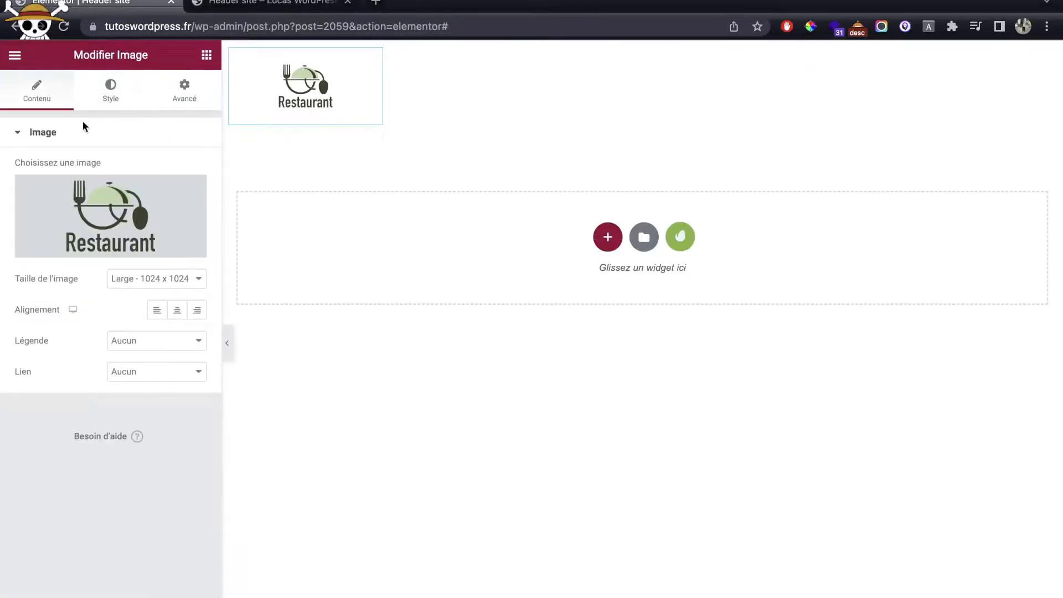
pyautogui.click(155, 374)
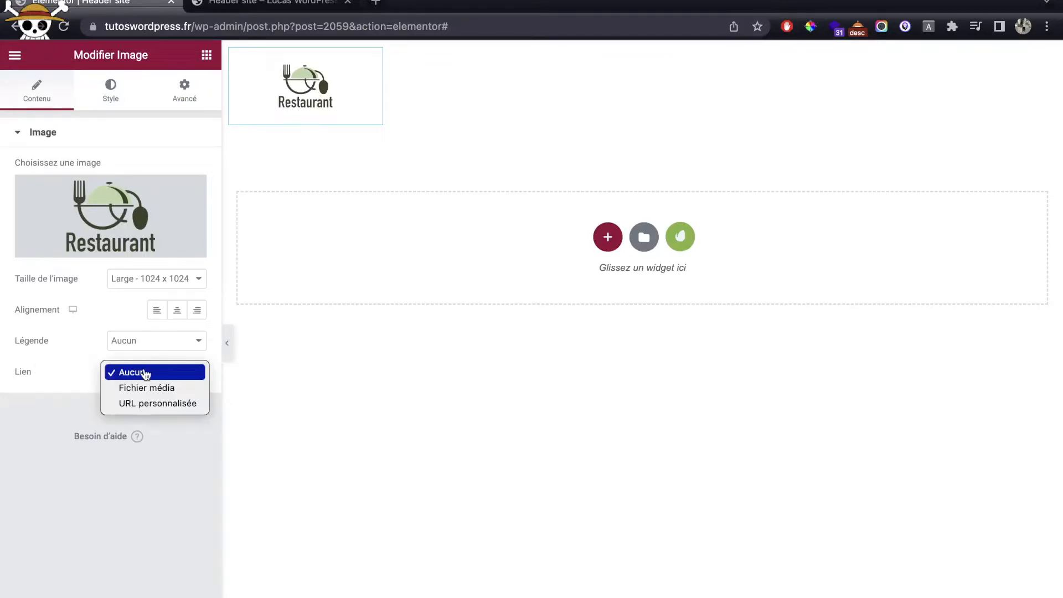
pyautogui.click(158, 403)
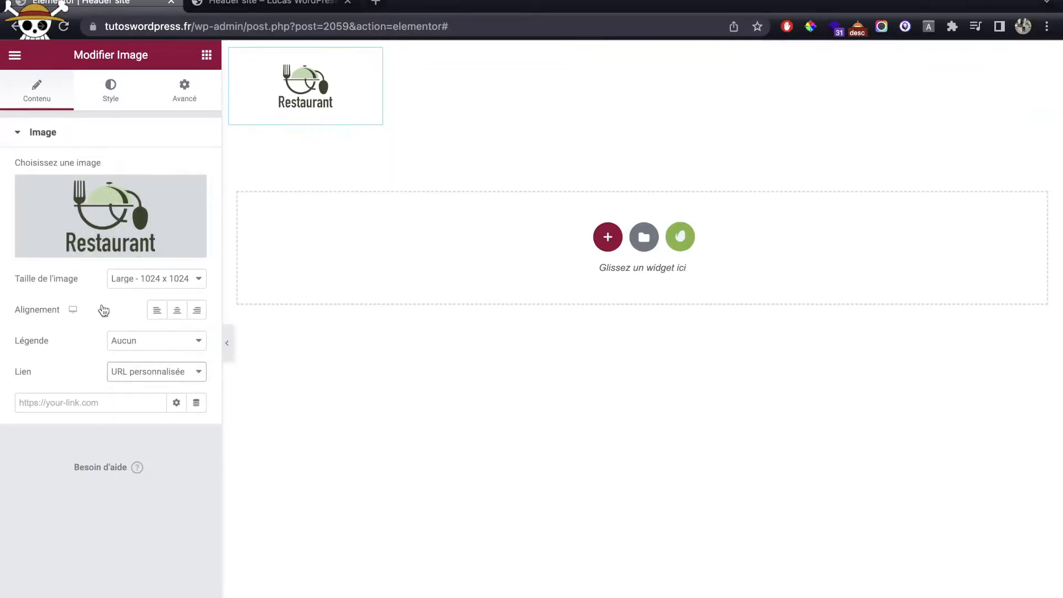
pyautogui.click(197, 403)
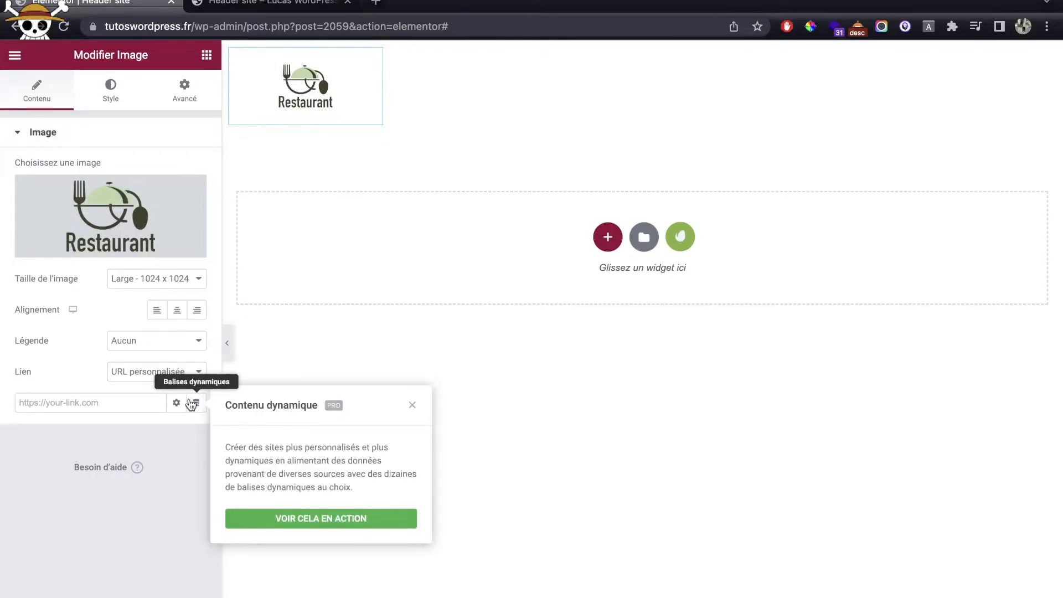
pyautogui.moveTo(193, 24); pyautogui.dragTo(40, 22)
pyautogui.hotkey('ctrl', 'c')
pyautogui.click(97, 403)
pyautogui.hotkey('ctrl', 'v')
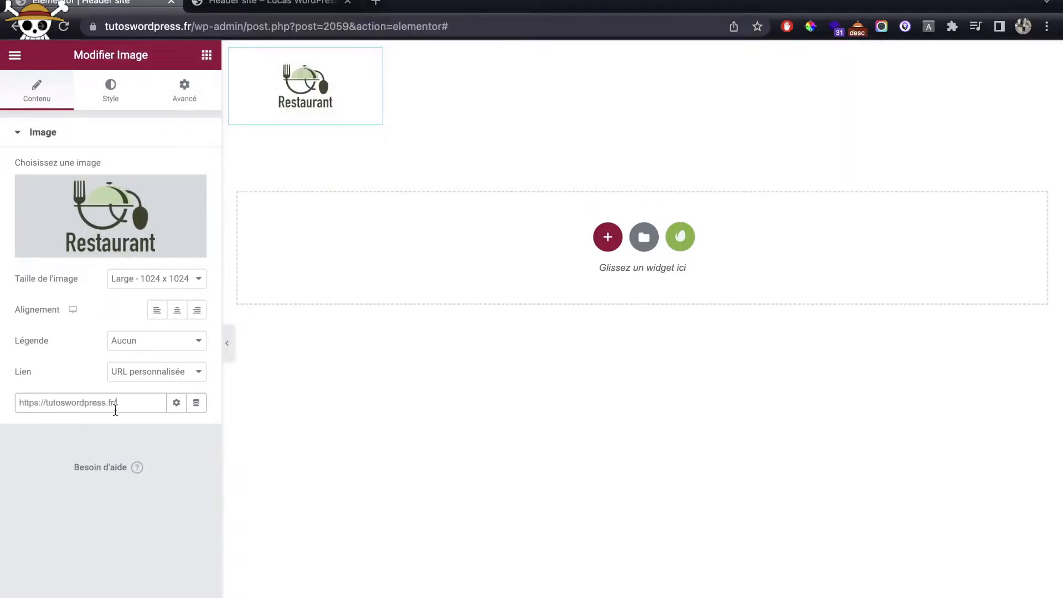
# Step: Test the logo link from the preview page, which leads to the home page
pyautogui.click(244, 2)
pyautogui.click(211, 126)
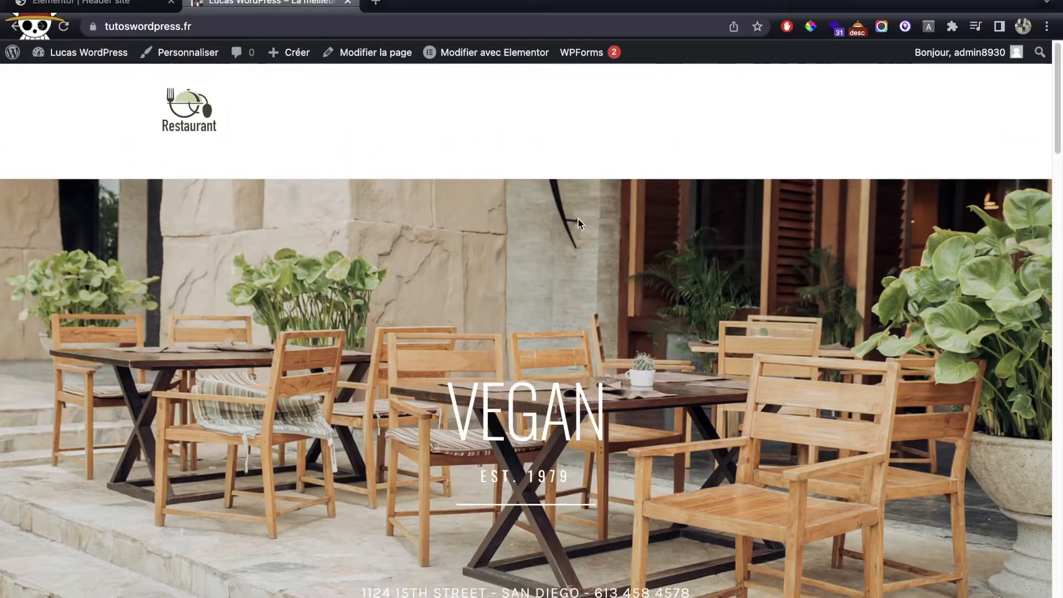
pyautogui.scroll(-3, 475, 225)
pyautogui.scroll(3, 475, 225)
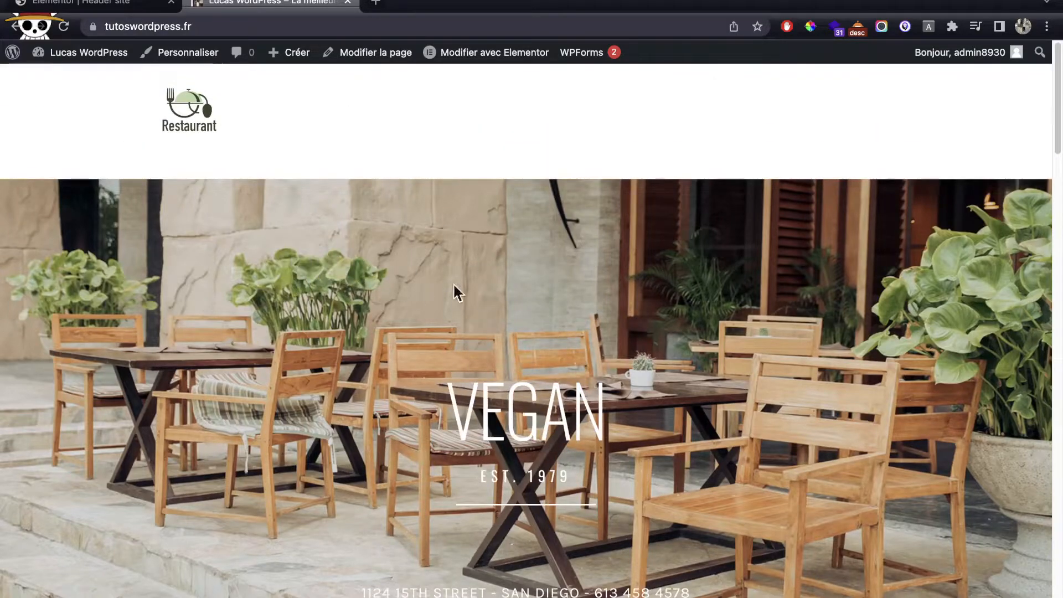
pyautogui.click(110, 5)
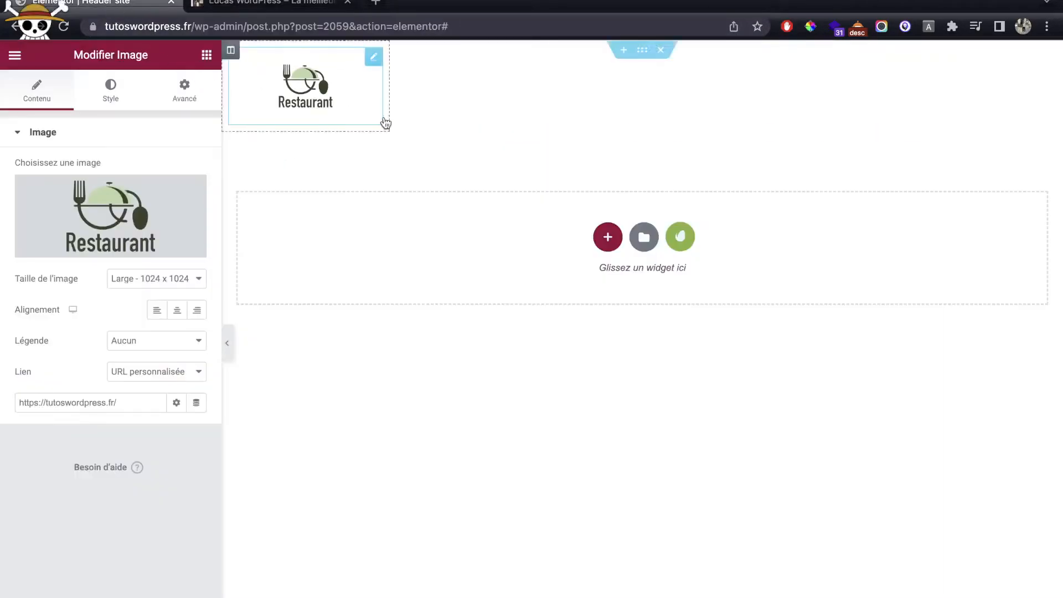
# Step: Start giving the header section a negative bottom margin in its Advanced settings
pyautogui.click(645, 57)
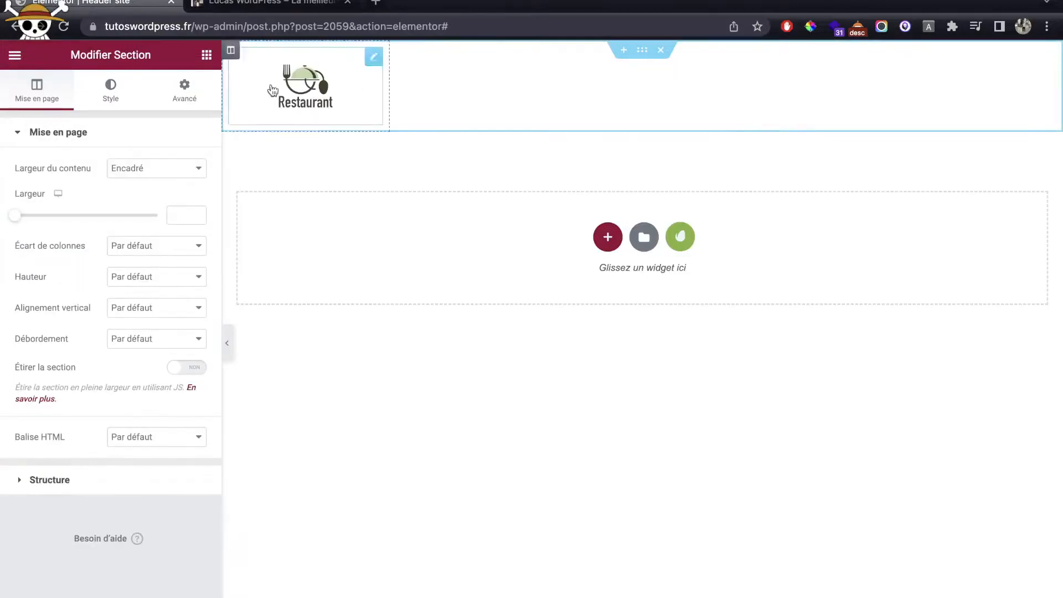
pyautogui.click(197, 94)
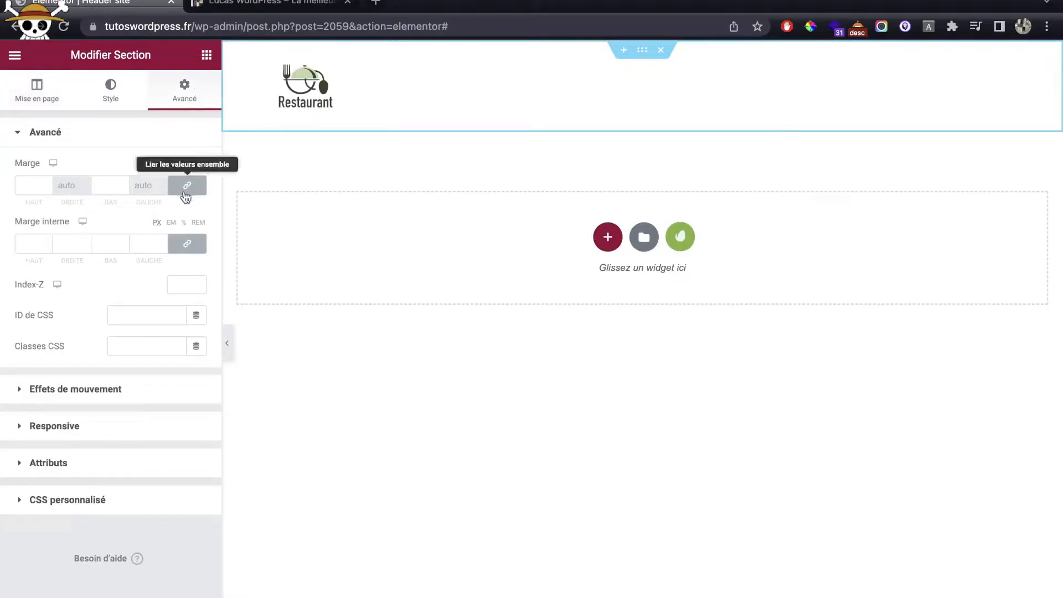
pyautogui.click(123, 188)
pyautogui.click(123, 189)
pyautogui.click(123, 189)
pyautogui.click(123, 189)
pyautogui.click(123, 189)
pyautogui.click(123, 188)
pyautogui.click(123, 189)
pyautogui.click(123, 188)
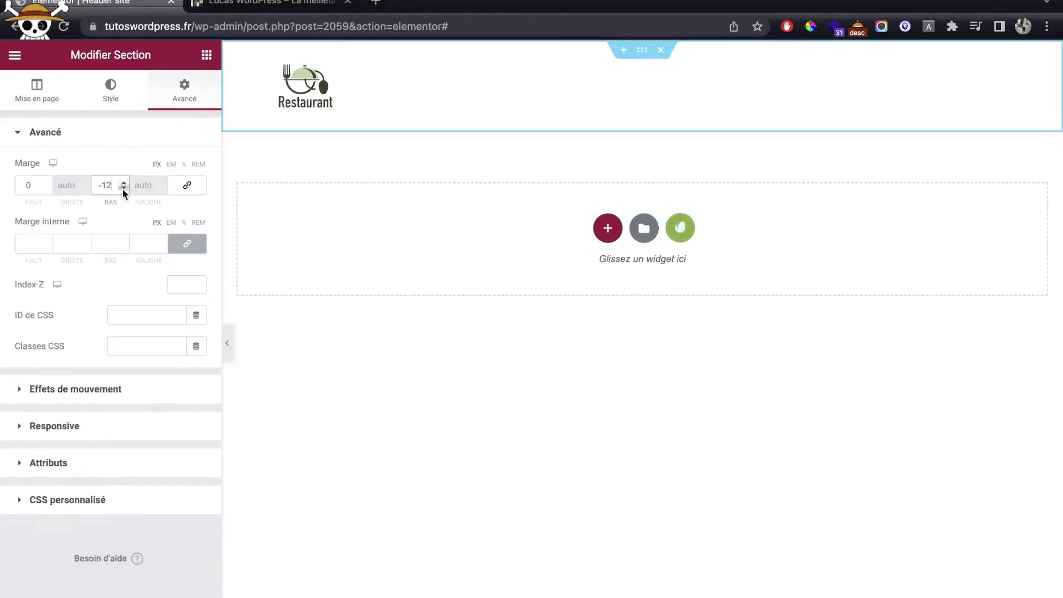
pyautogui.write('0')
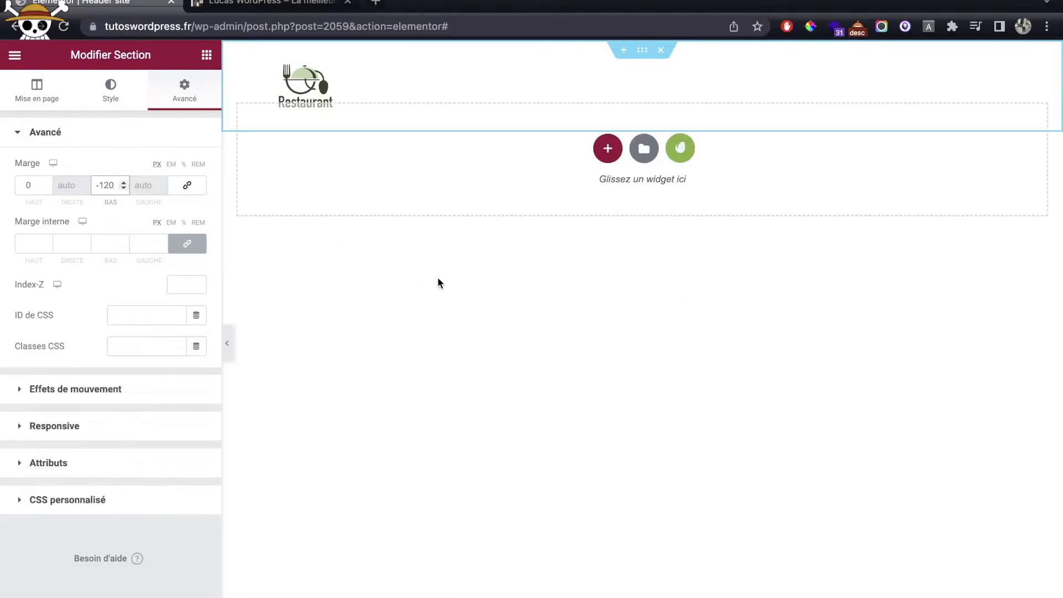
# Step: Save the header and check the hero-image overlap on the reloaded home page while adjusting the margin
pyautogui.click(198, 596)
pyautogui.click(262, 7)
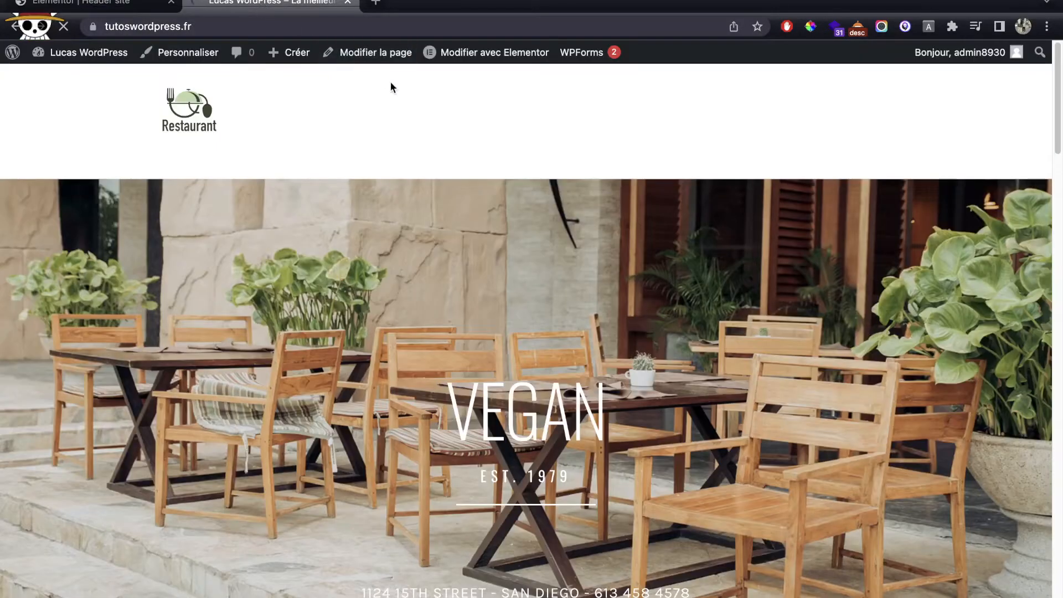
pyautogui.click(197, 105)
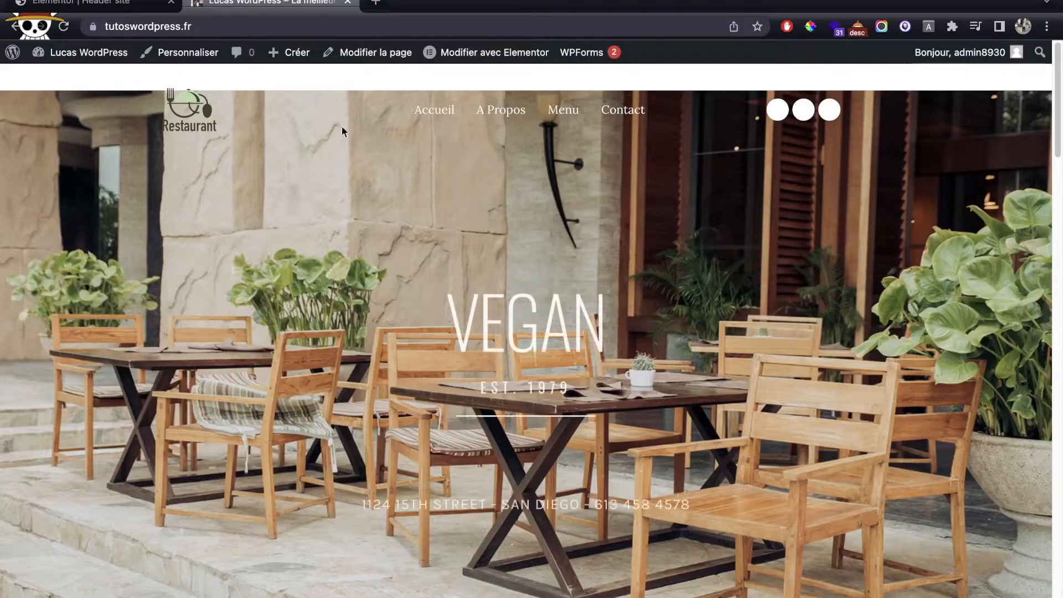
pyautogui.click(145, 10)
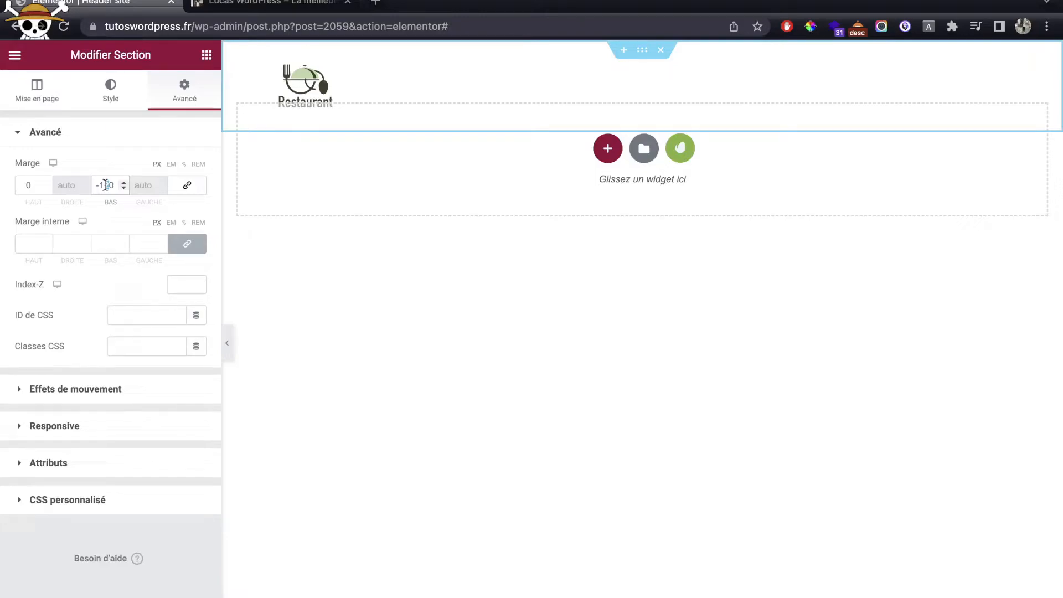
pyautogui.write('5')
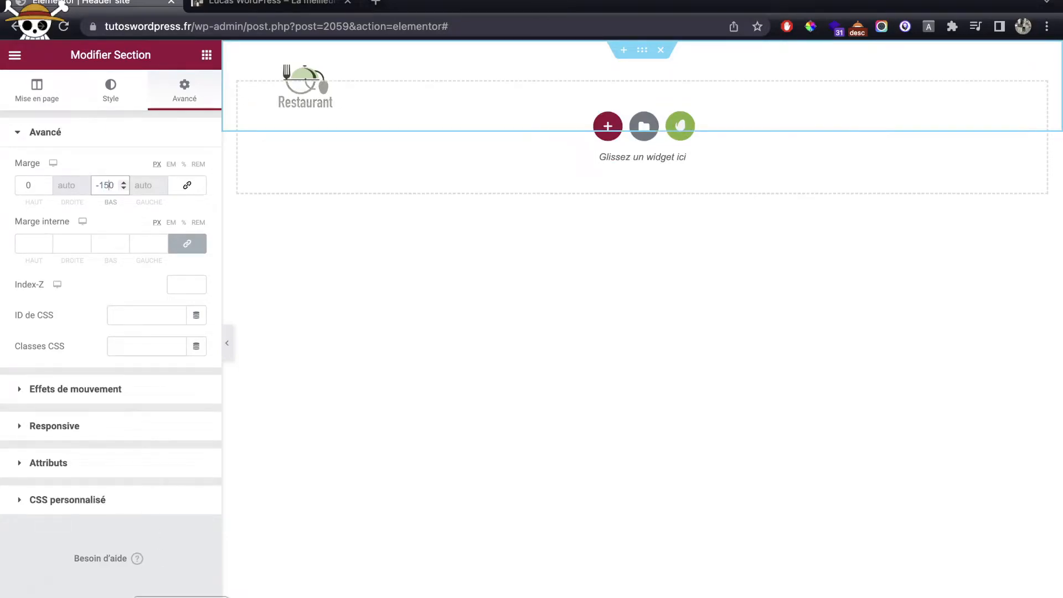
pyautogui.hotkey('ctrl', 'Left')
pyautogui.hotkey('ctrl', 'Right')
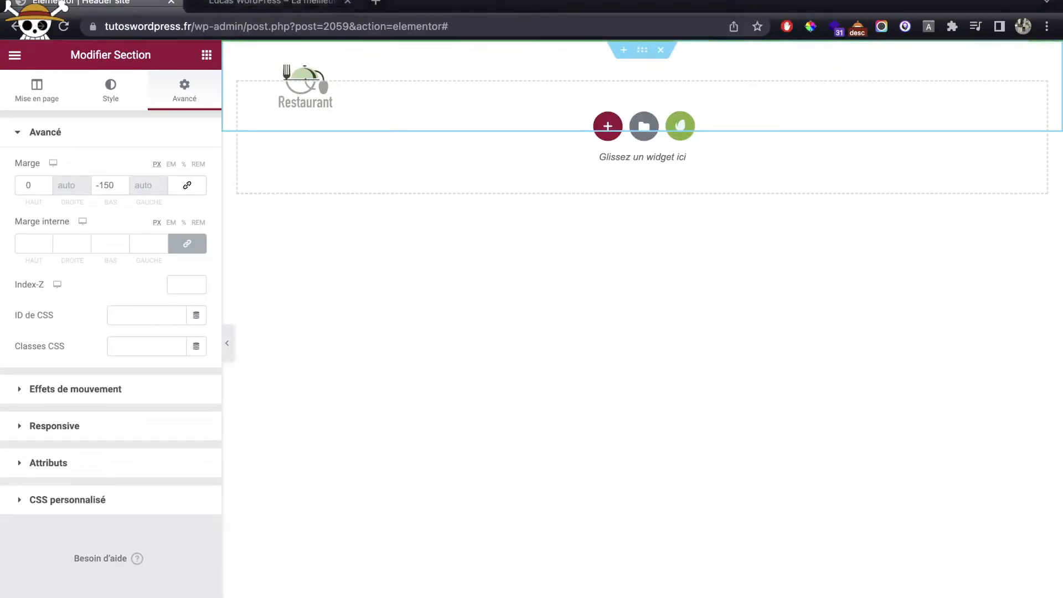
pyautogui.click(277, 3)
pyautogui.click(192, 114)
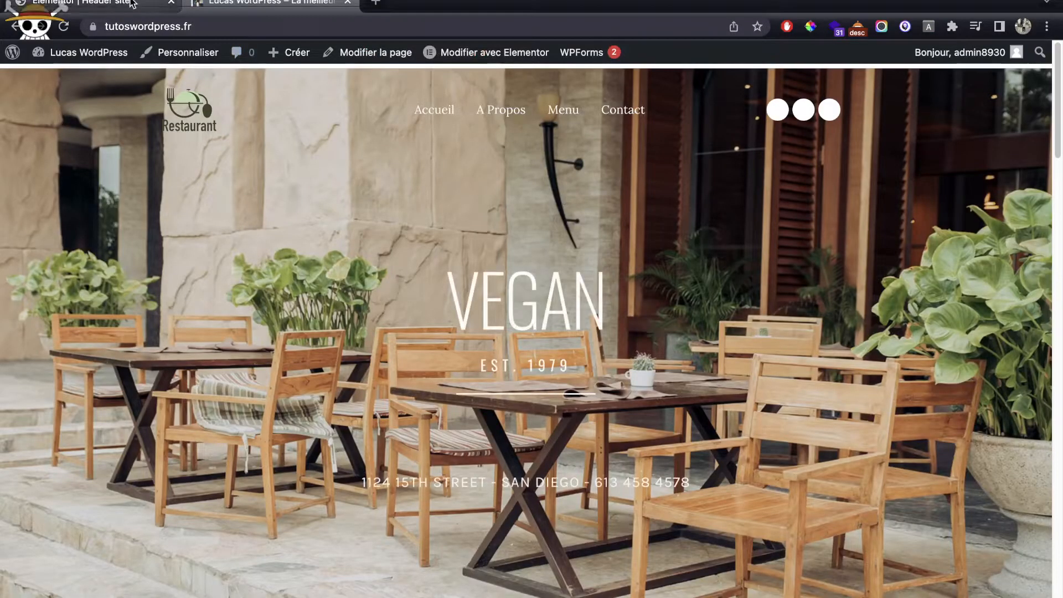
pyautogui.click(94, 4)
# Step: Set the bottom margin to exactly -165 px and give the section a plain colour background
pyautogui.moveTo(125, 188); pyautogui.dragTo(125, 189)
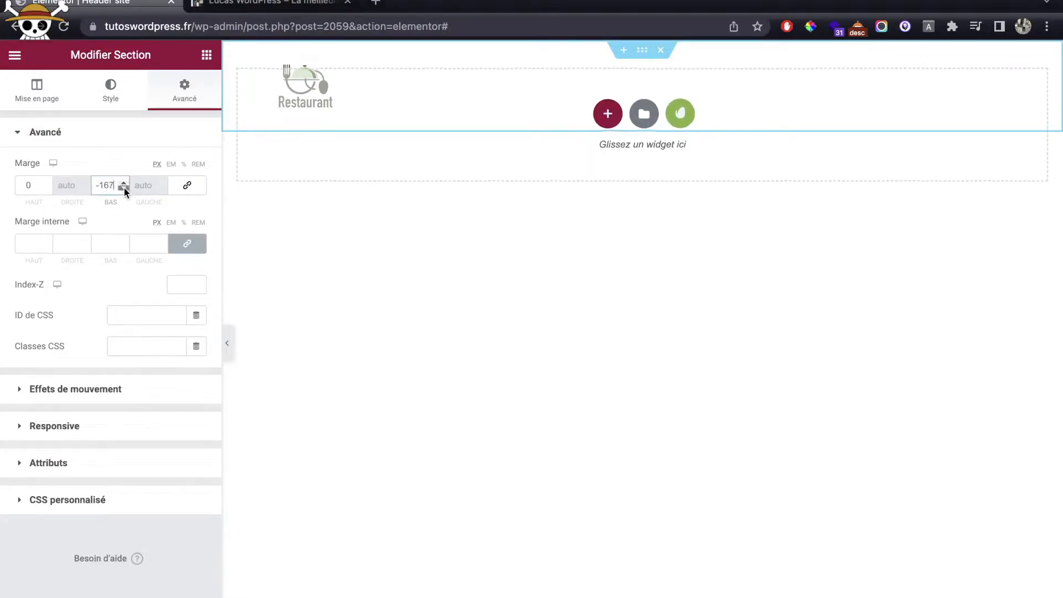
pyautogui.click(122, 182)
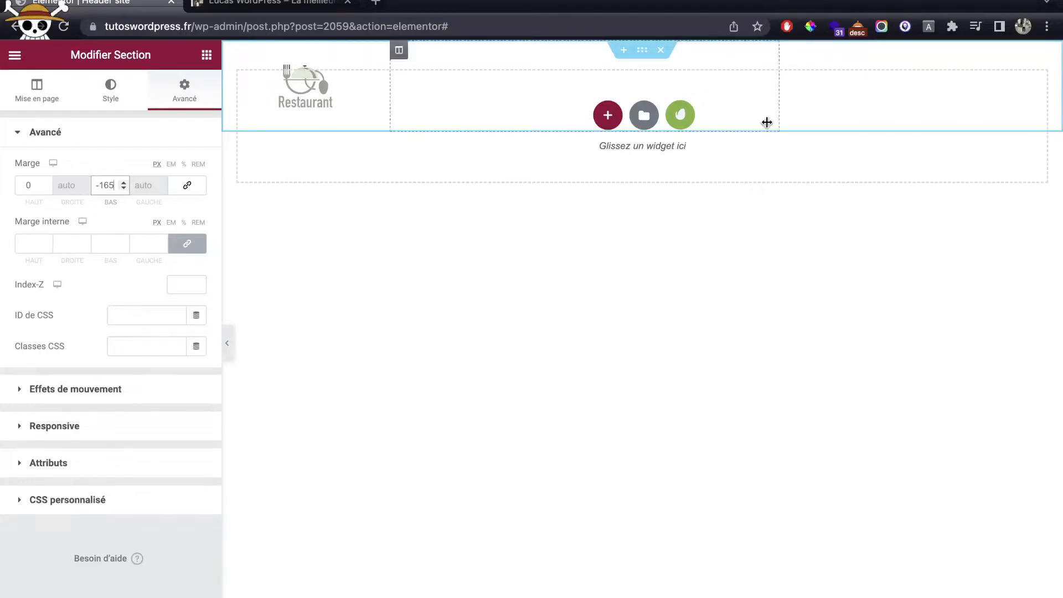
pyautogui.click(111, 91)
pyautogui.click(136, 200)
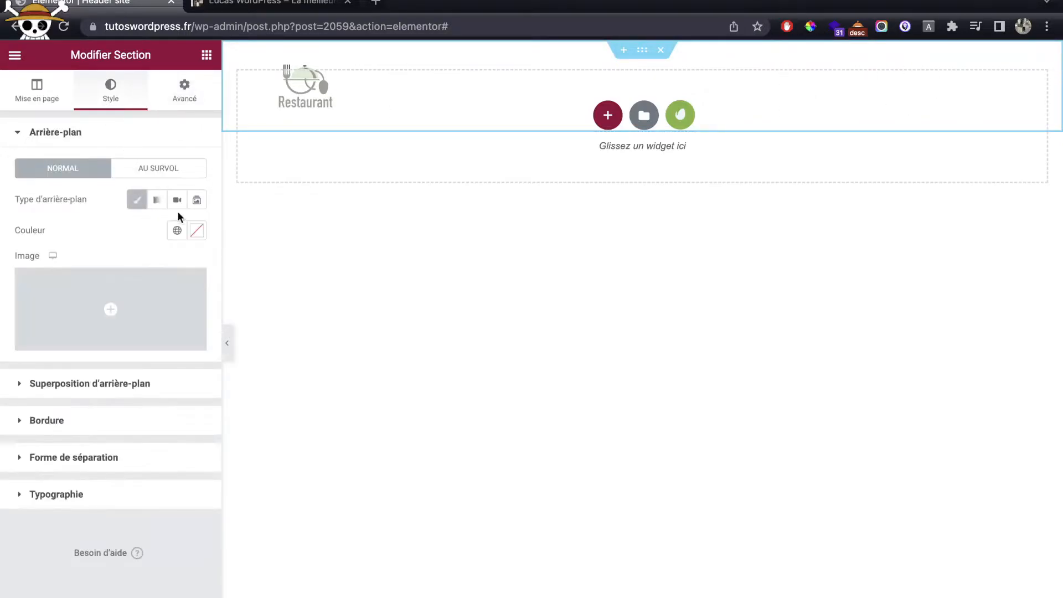
# Step: Turn the header background red (#F01616) and change its bottom margin to -15
pyautogui.click(192, 232)
pyautogui.moveTo(137, 295); pyautogui.dragTo(180, 291)
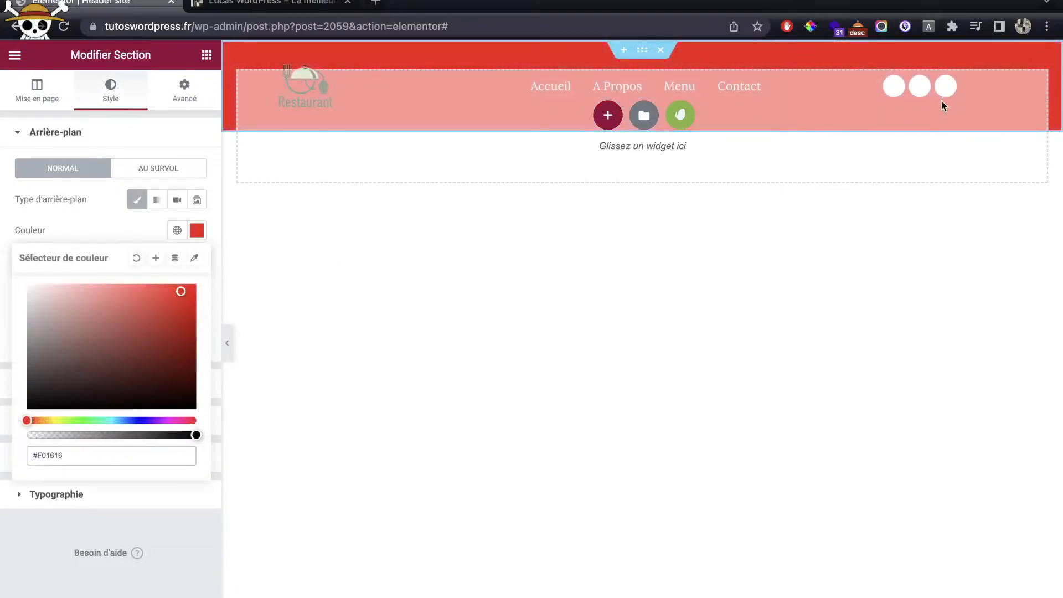
pyautogui.click(182, 102)
pyautogui.click(108, 186)
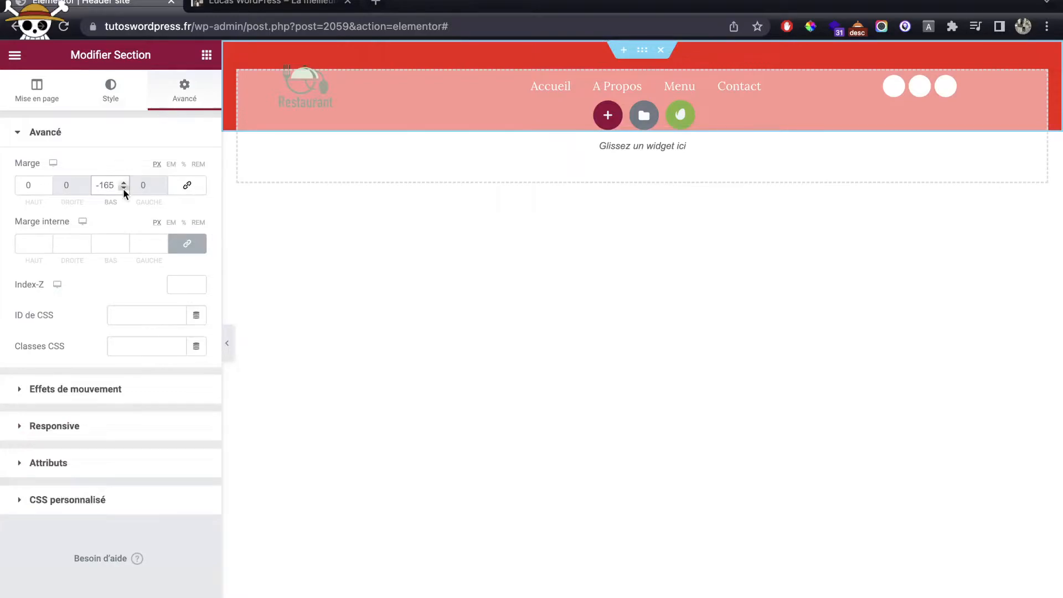
pyautogui.press('BackSpace')
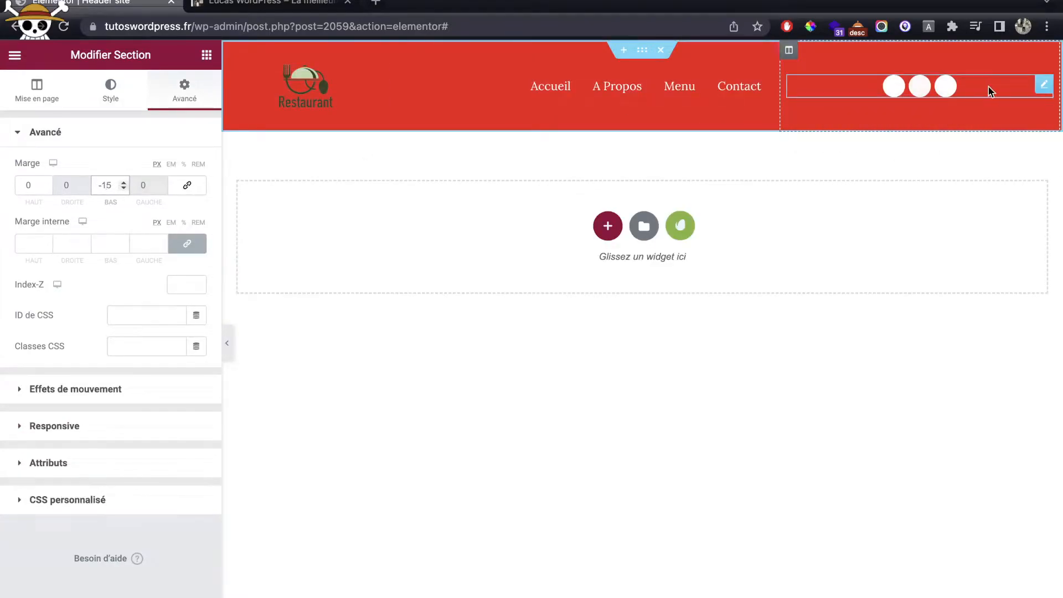
# Step: Give the header social icons a white secondary colour and fully transparent primary circles
pyautogui.click(980, 89)
pyautogui.click(189, 229)
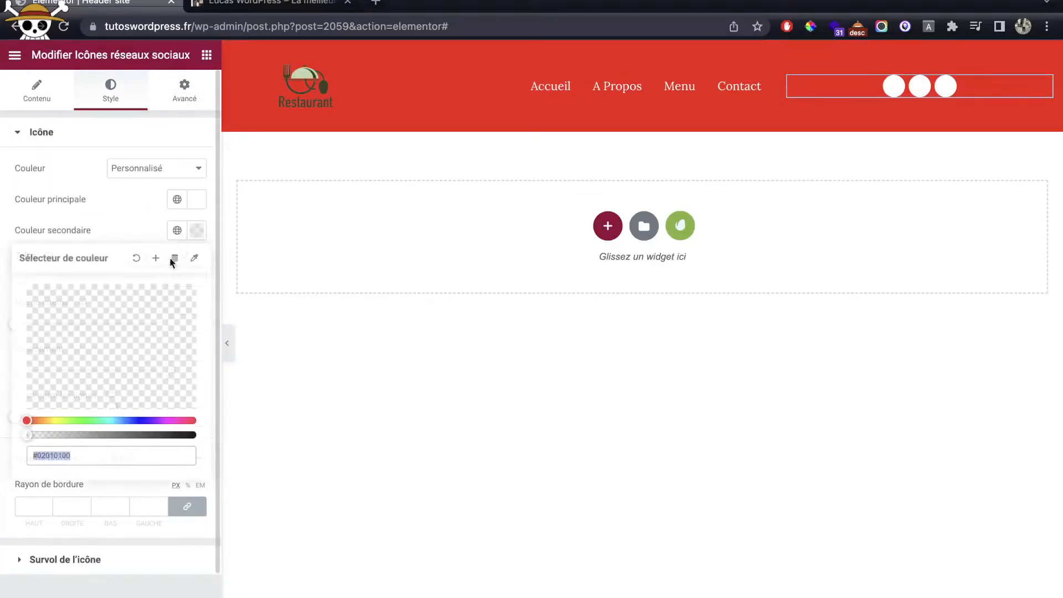
pyautogui.moveTo(71, 435); pyautogui.dragTo(9, 265)
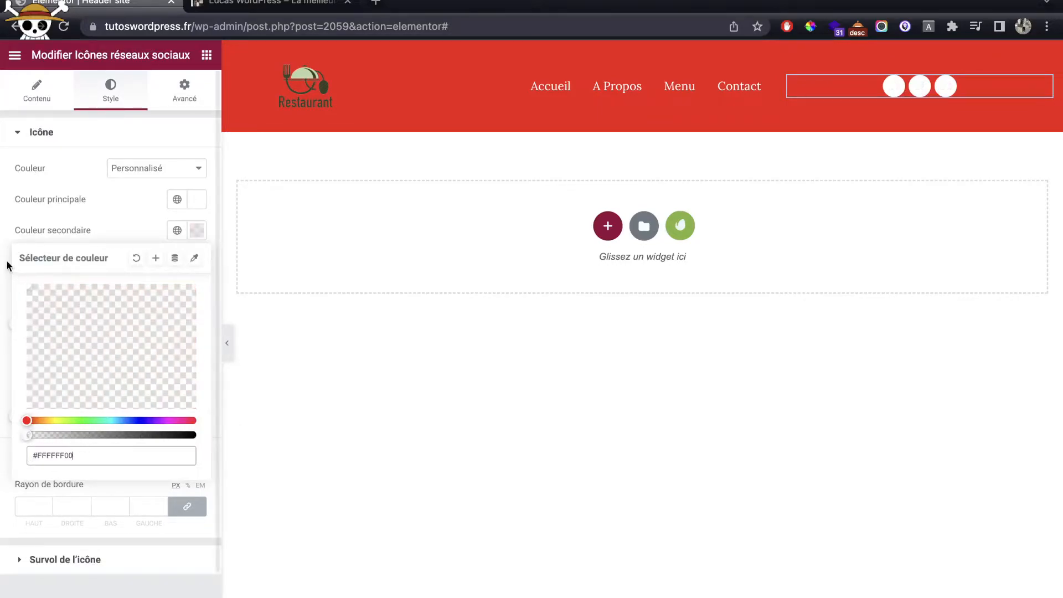
pyautogui.click(194, 435)
pyautogui.click(137, 242)
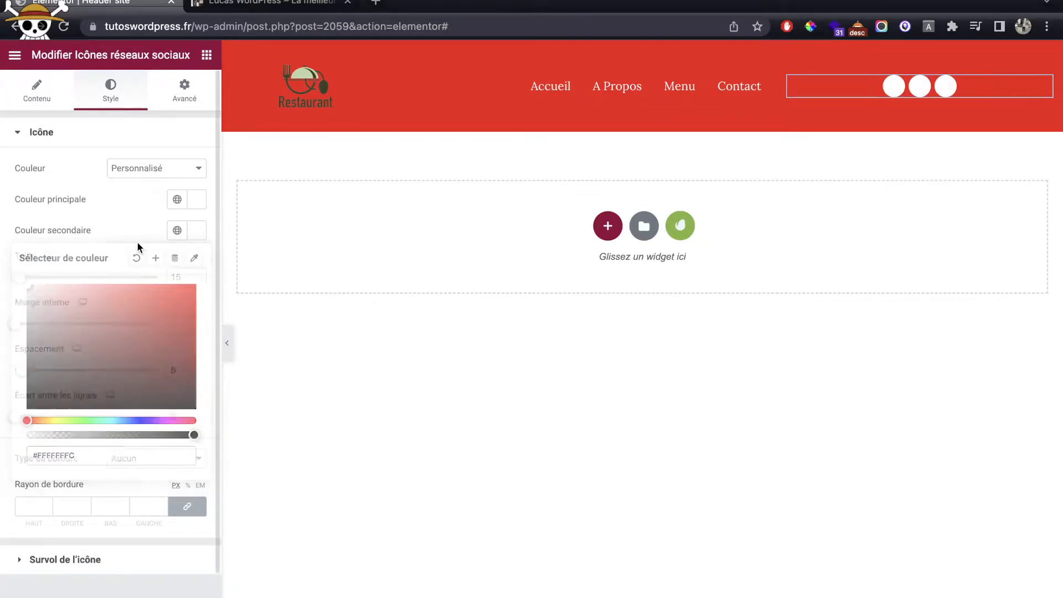
pyautogui.click(201, 206)
pyautogui.moveTo(74, 407); pyautogui.dragTo(0, 409)
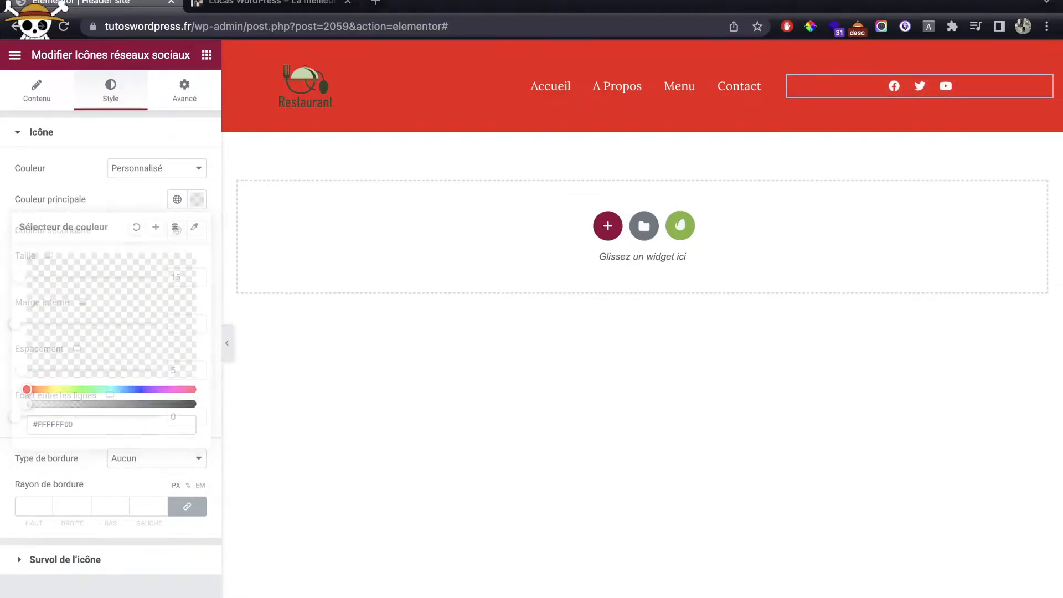
pyautogui.click(277, 276)
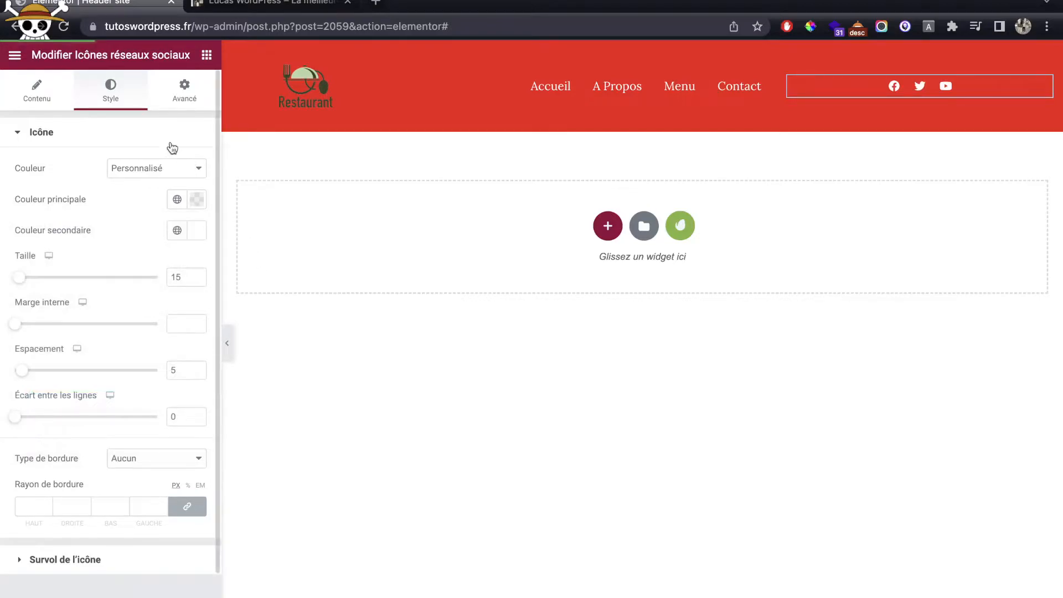
# Step: Clear the header section's classic background and set its bottom margin back to -165
pyautogui.click(648, 53)
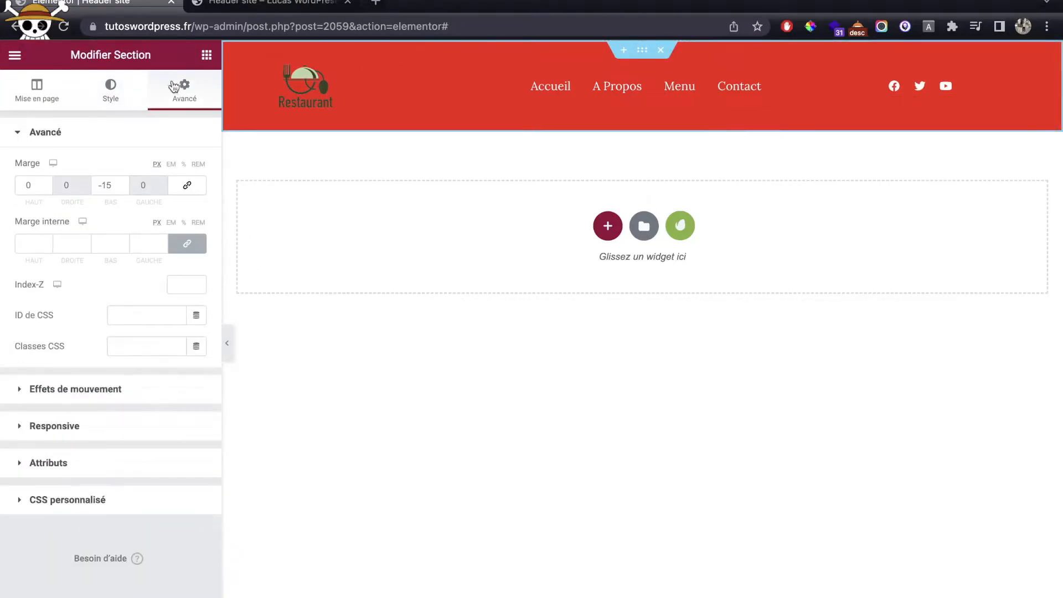
pyautogui.click(111, 89)
pyautogui.click(143, 200)
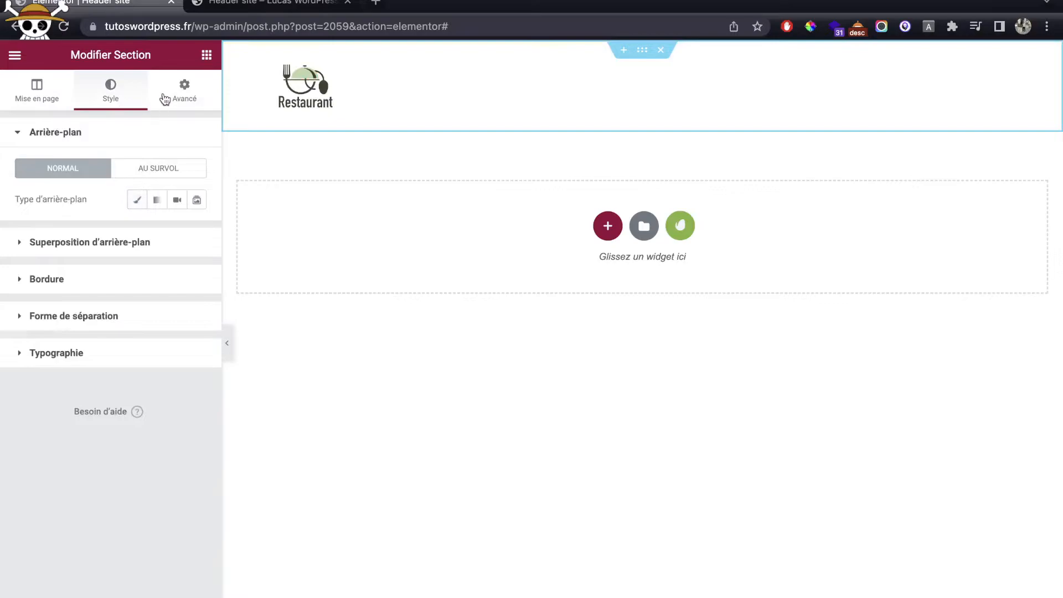
pyautogui.click(166, 98)
pyautogui.click(106, 188)
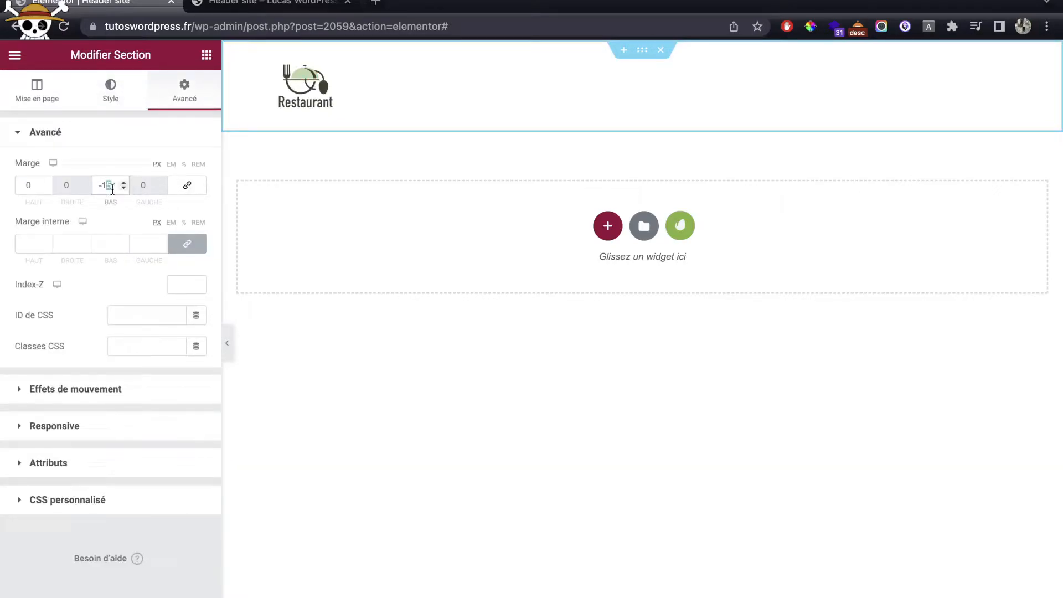
pyautogui.write('65')
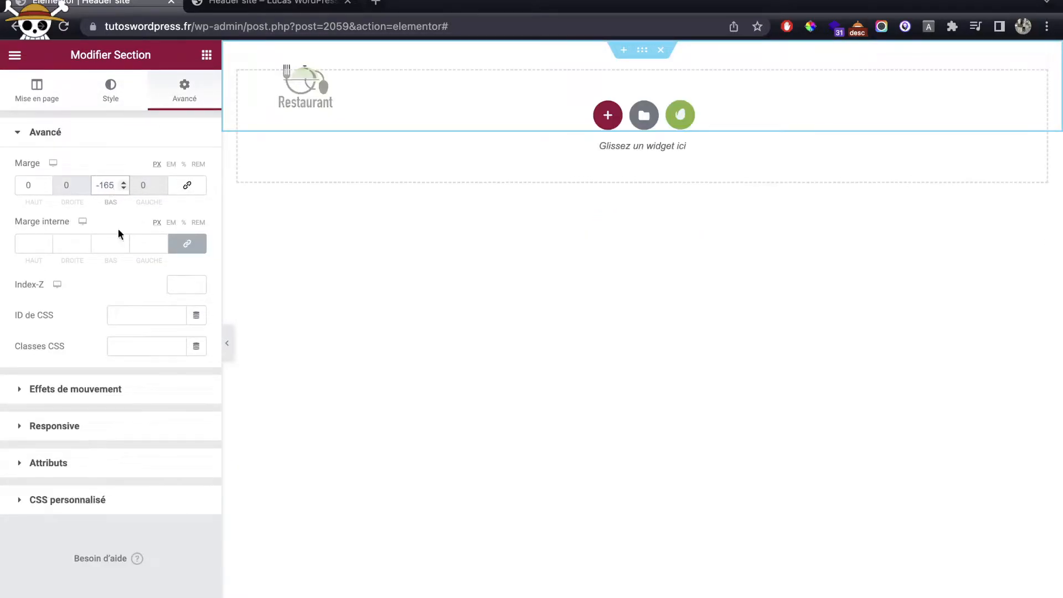
pyautogui.click(265, 5)
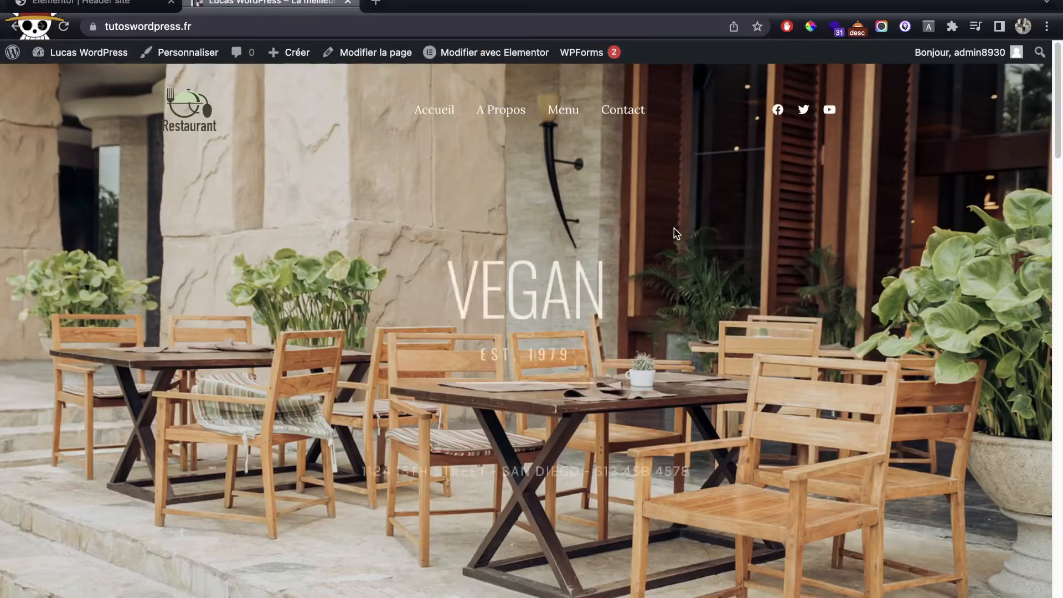
# Step: Check the transparent header on the Accueil, A Propos, Menu and Contact pages
pyautogui.scroll(-3, 674, 234)
pyautogui.scroll(3, 674, 234)
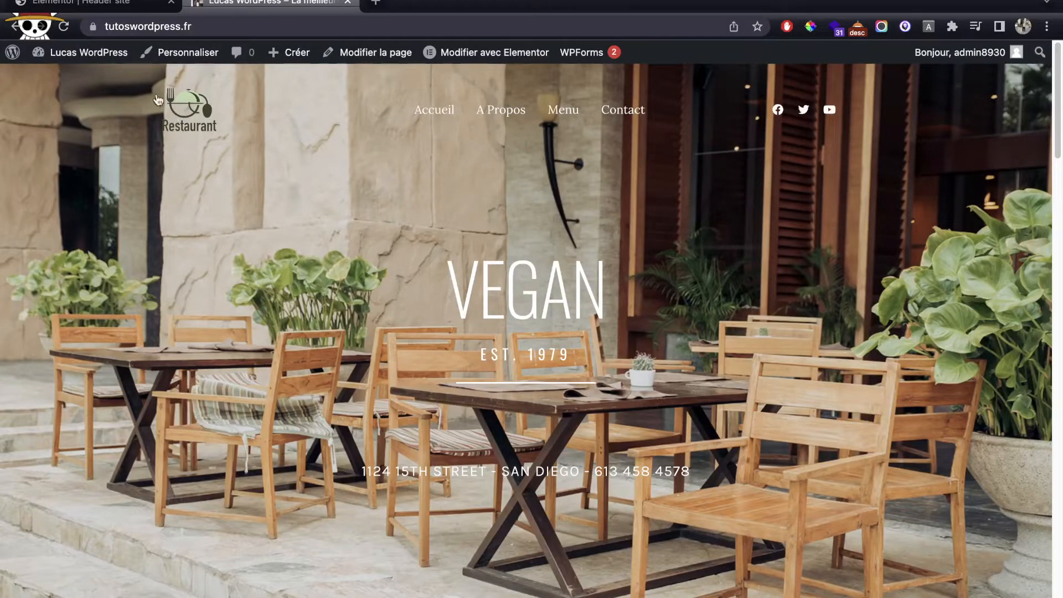
pyautogui.click(490, 115)
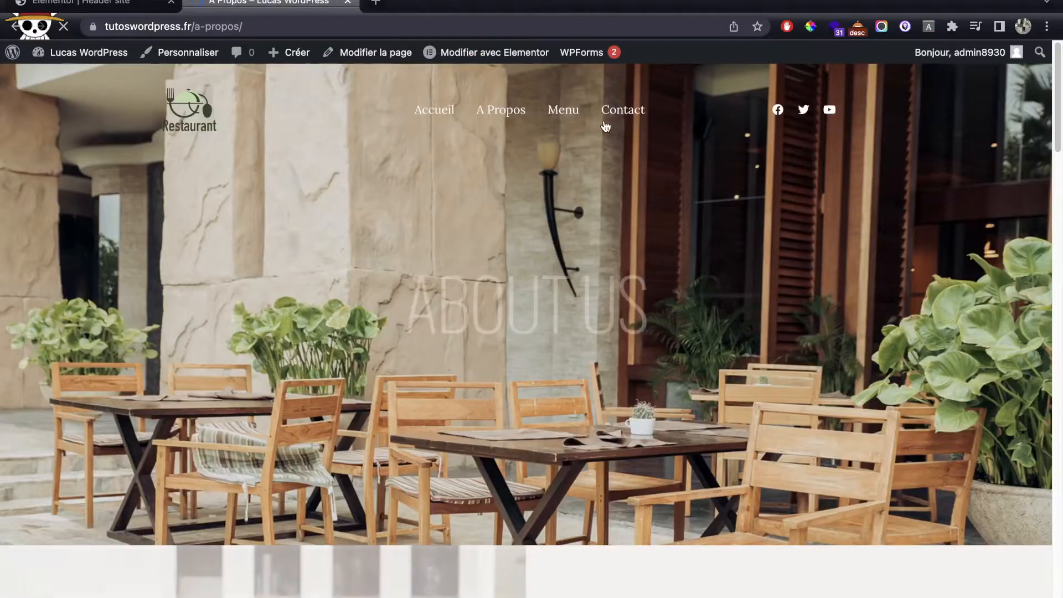
pyautogui.click(562, 113)
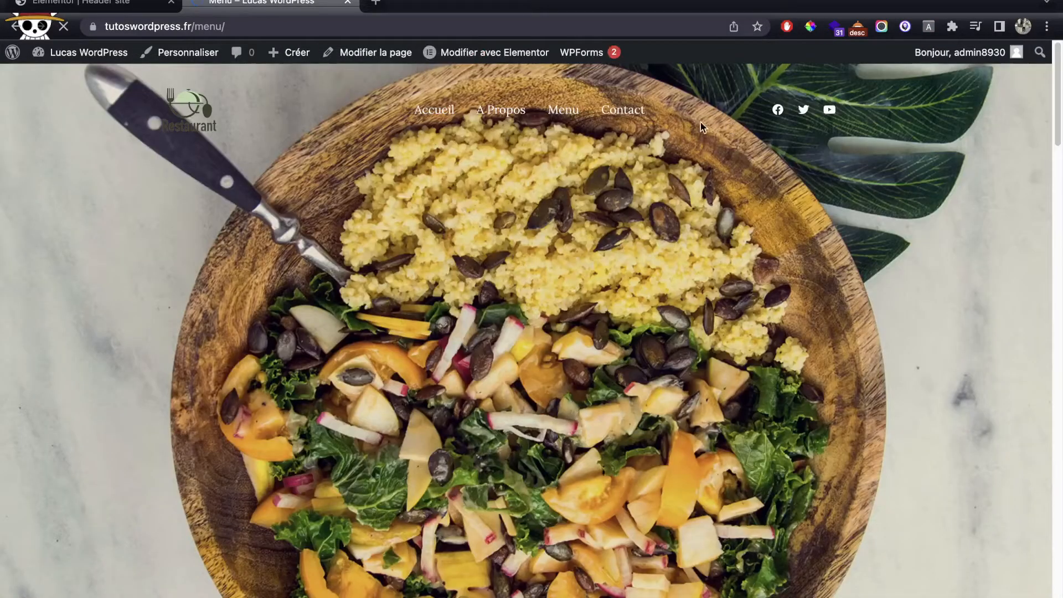
pyautogui.click(624, 113)
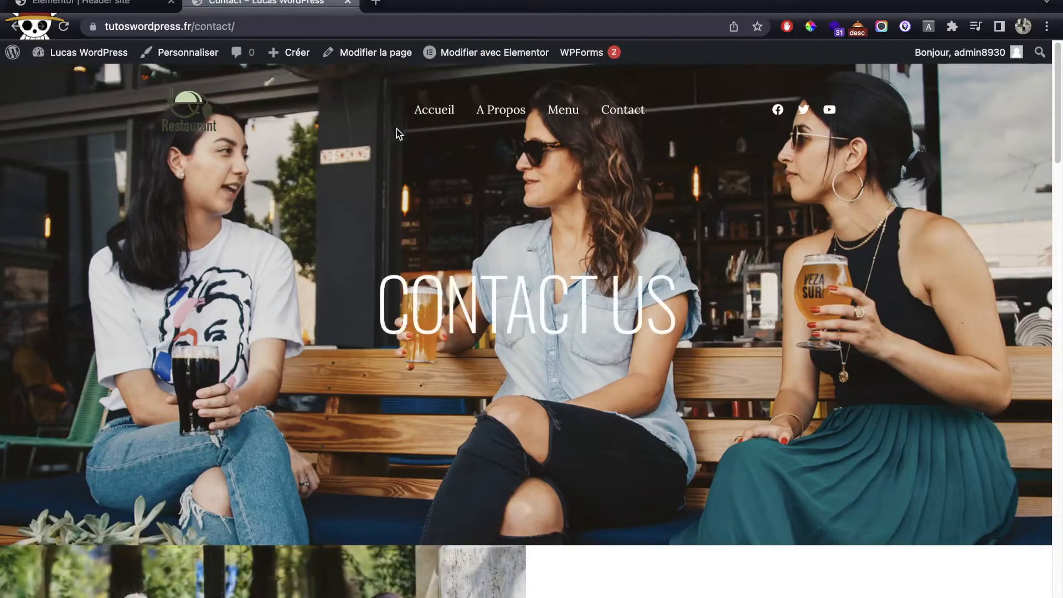
pyautogui.click(436, 112)
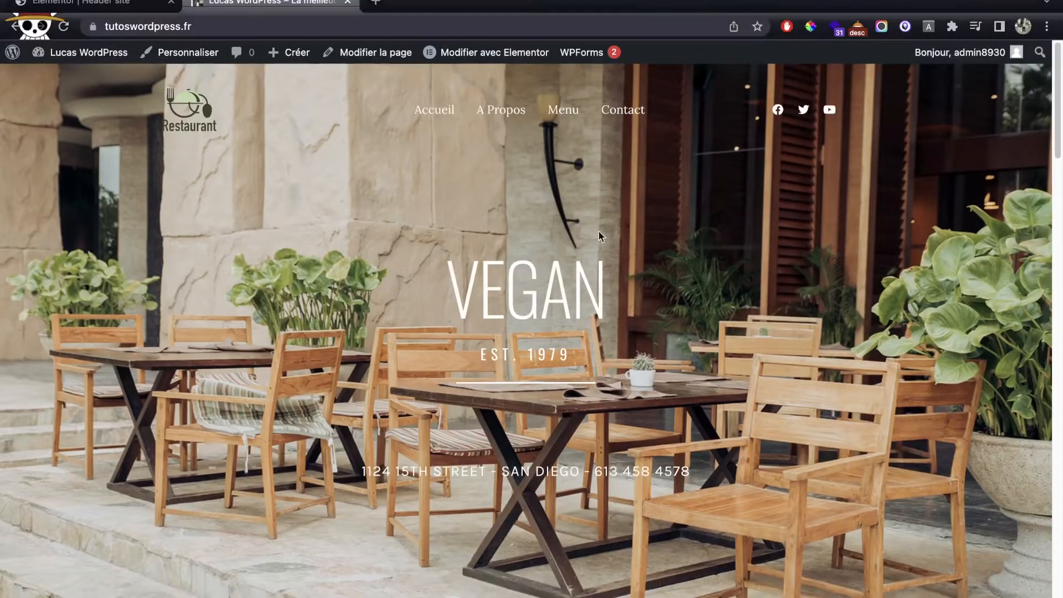
pyautogui.scroll(-5, 586, 235)
pyautogui.scroll(5, 585, 235)
# Step: Close the Elementor header tab and go to the WordPress admin dashboard
pyautogui.middleClick(134, 11)
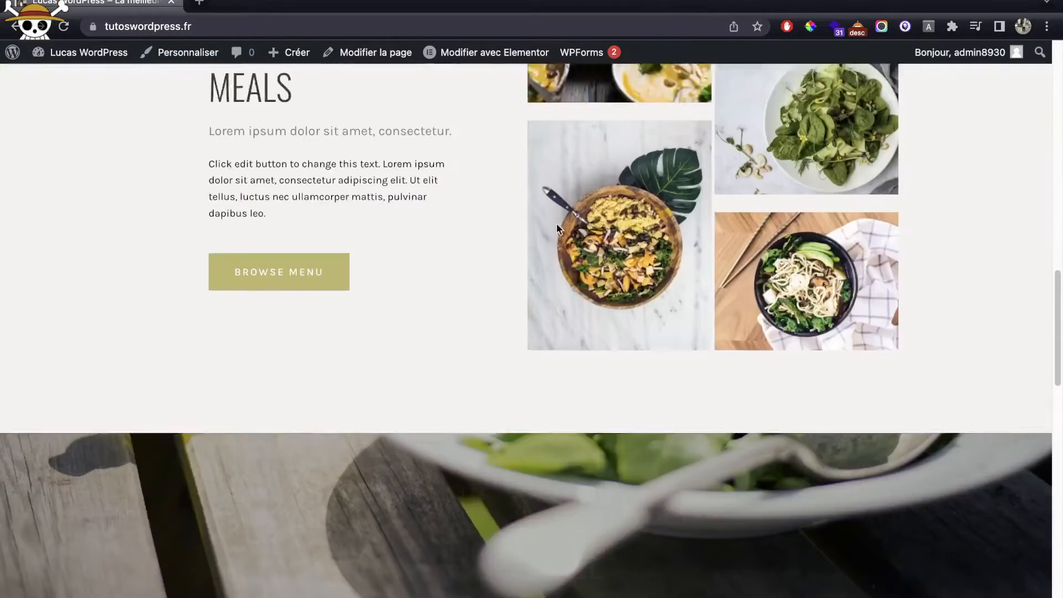
pyautogui.scroll(20, 500, 236)
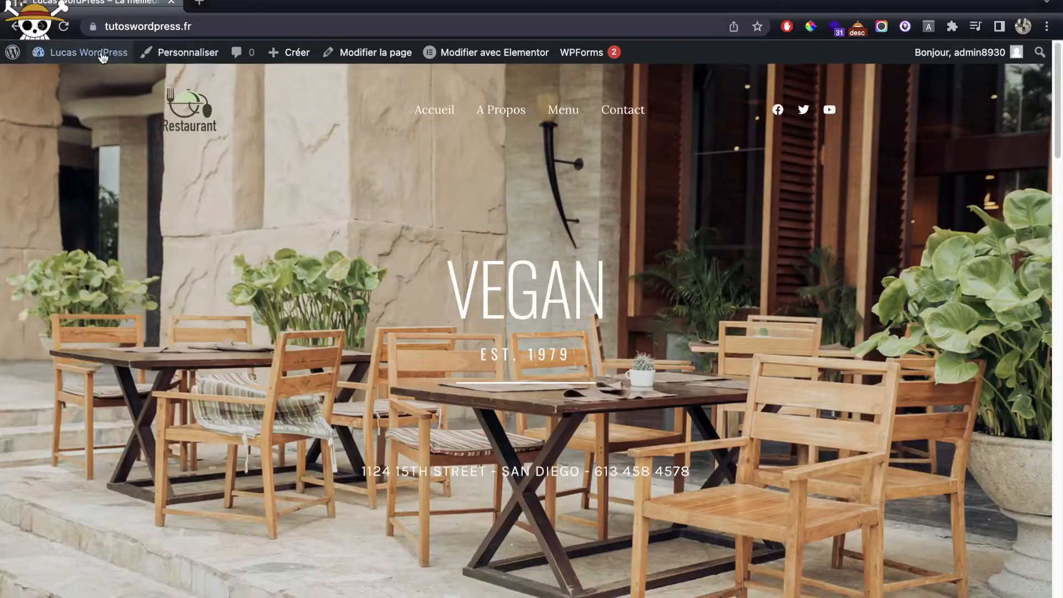
pyautogui.click(103, 56)
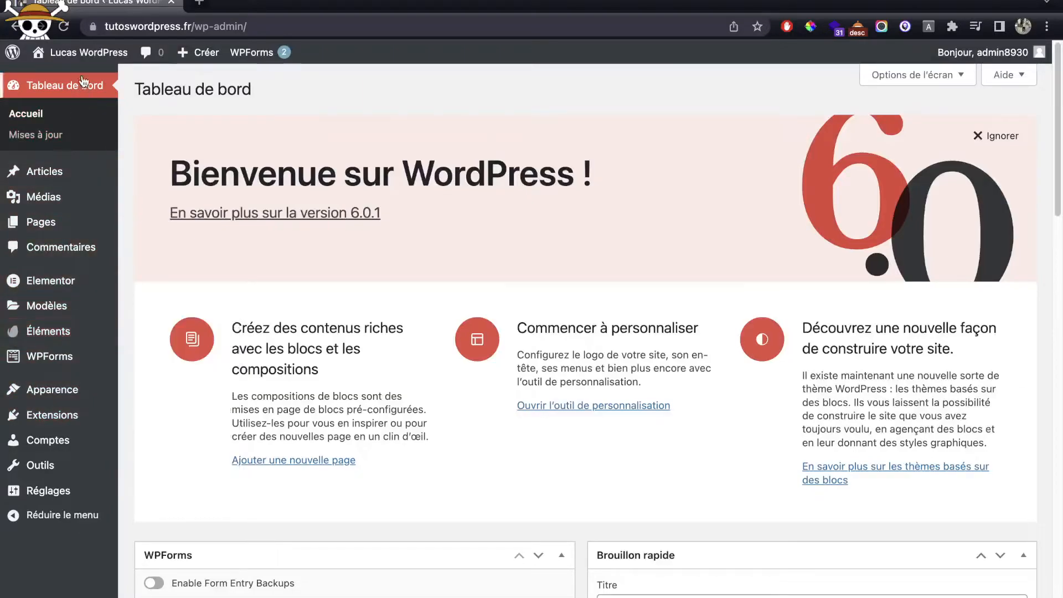
# Step: Go to the Elementor Header & Footer Builder templates and start a new template
pyautogui.click(52, 416)
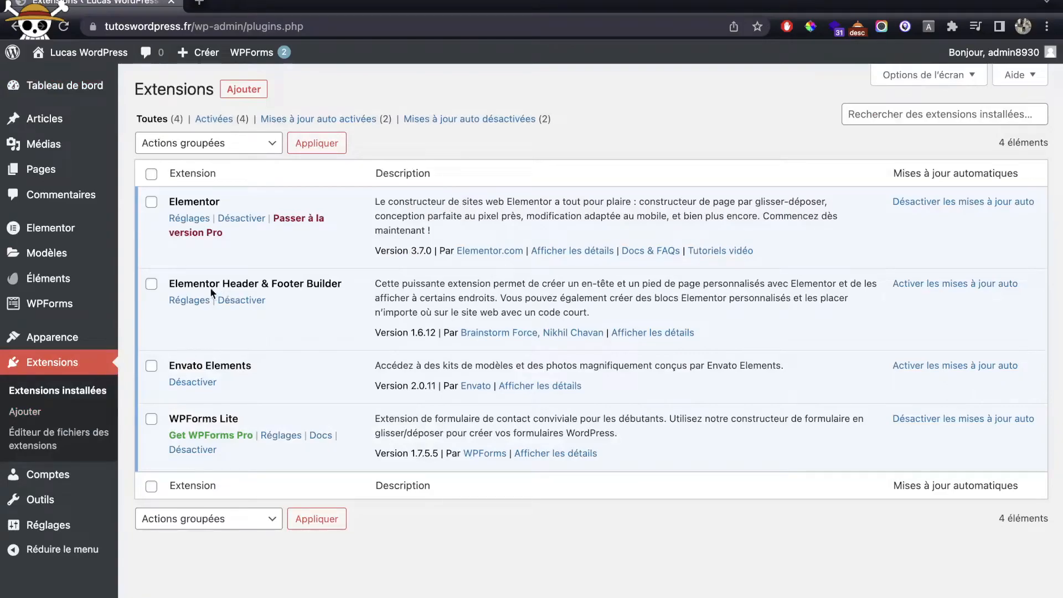
pyautogui.doubleClick(177, 285)
pyautogui.moveTo(176, 285); pyautogui.dragTo(348, 281)
pyautogui.click(158, 300)
pyautogui.click(181, 302)
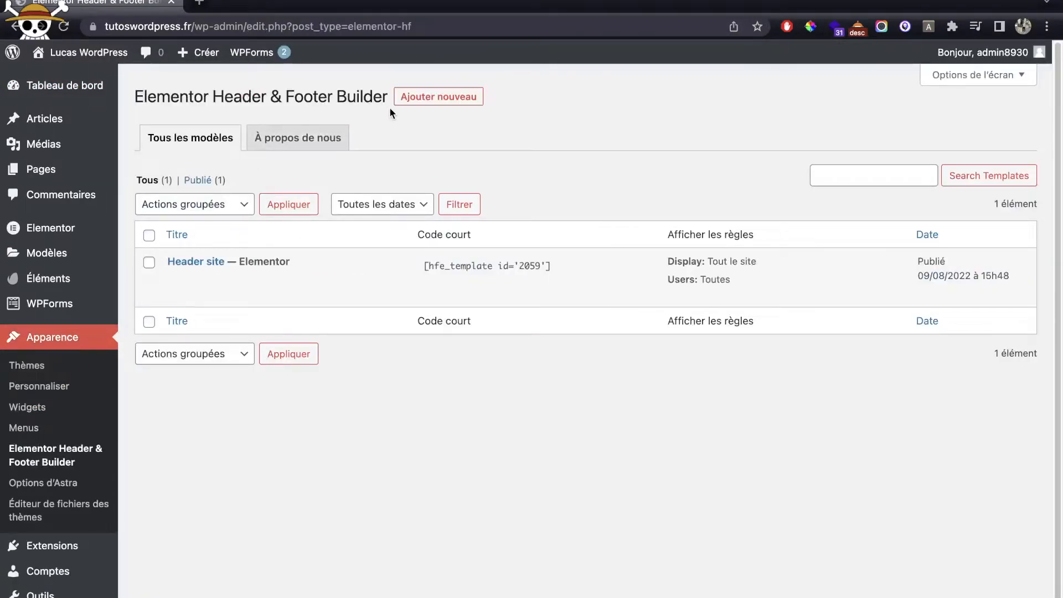
pyautogui.click(424, 103)
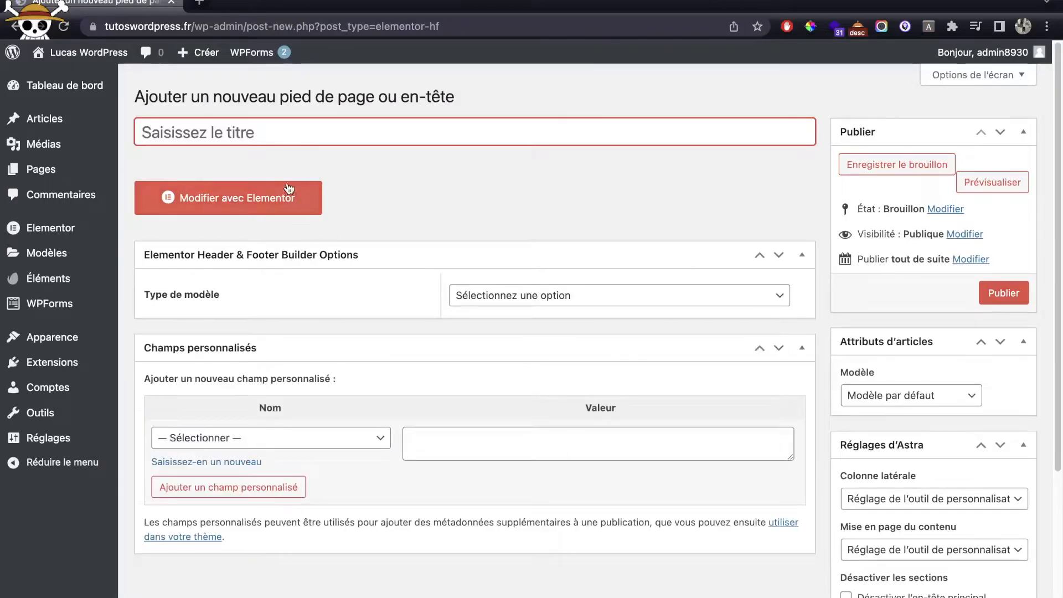
# Step: Title it Footer site, set Pied de page on Tout le site for all roles, and publish
pyautogui.write('Footer ')
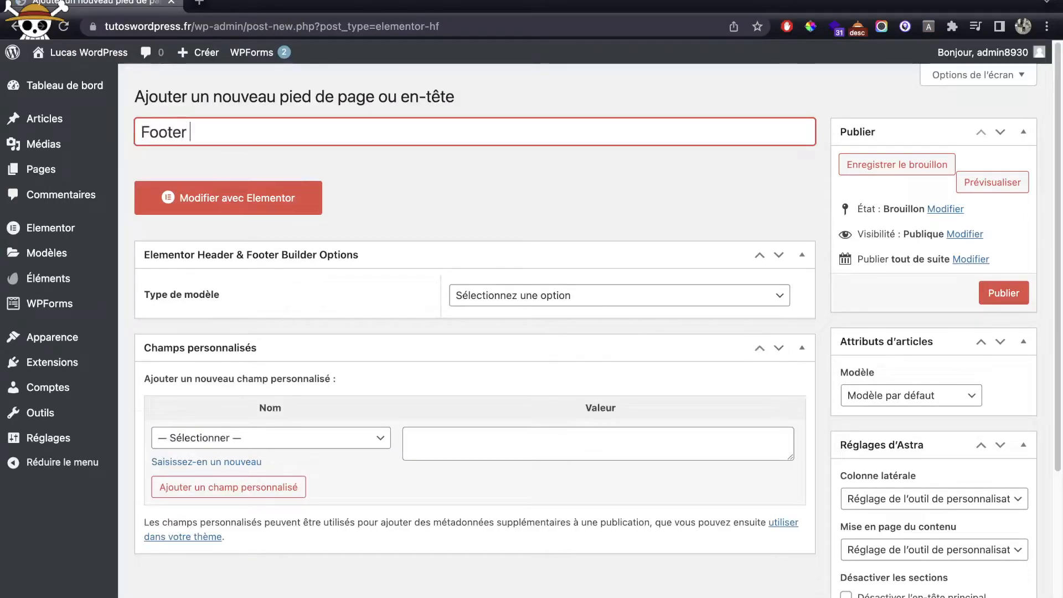
pyautogui.write('Mensite')
pyautogui.click(552, 299)
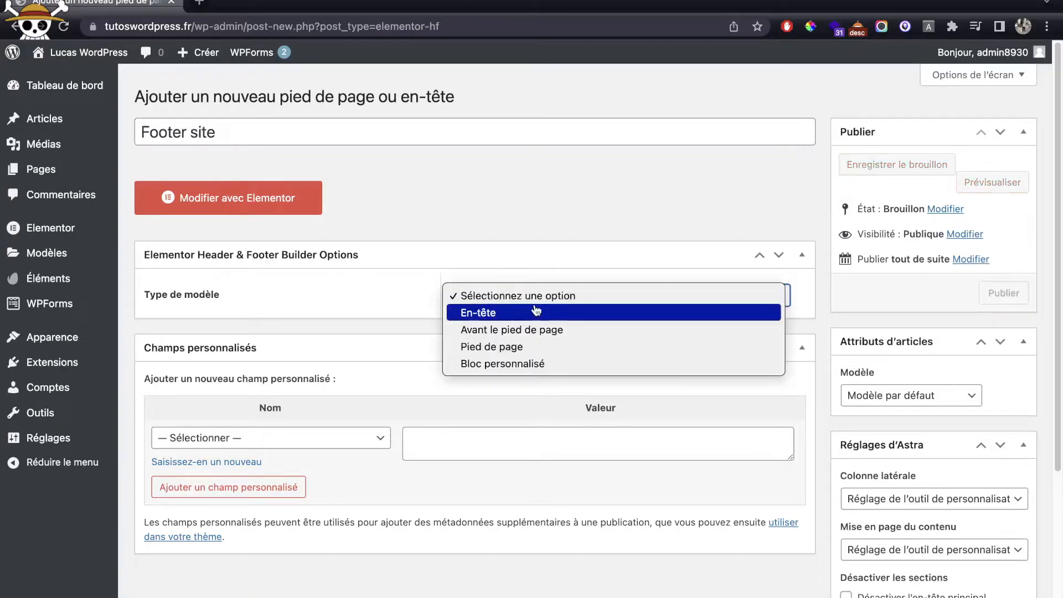
pyautogui.click(527, 349)
pyautogui.click(505, 344)
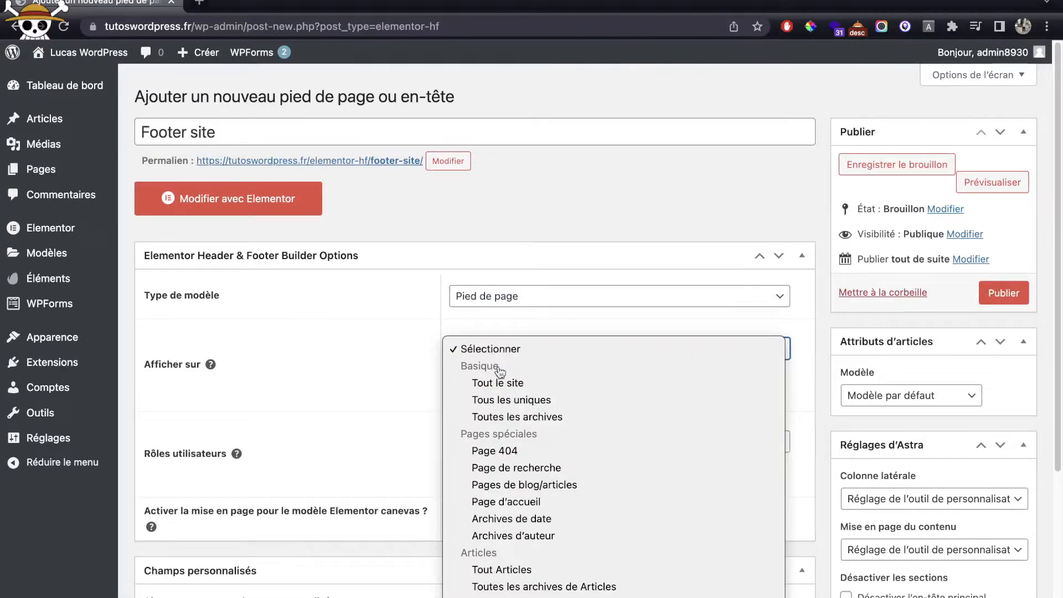
pyautogui.click(500, 382)
pyautogui.click(510, 441)
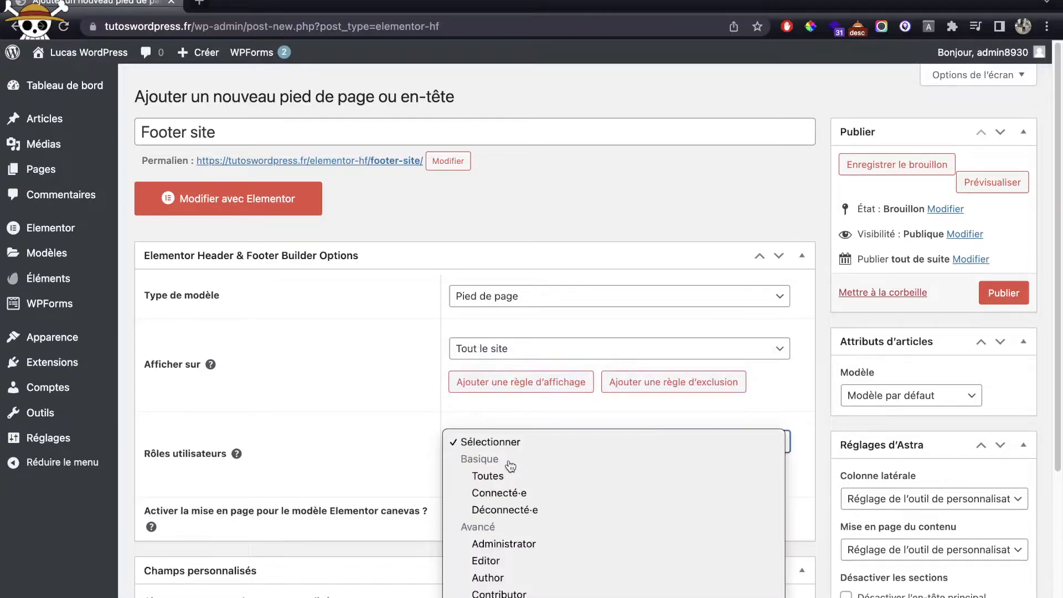
pyautogui.click(507, 474)
pyautogui.click(1004, 297)
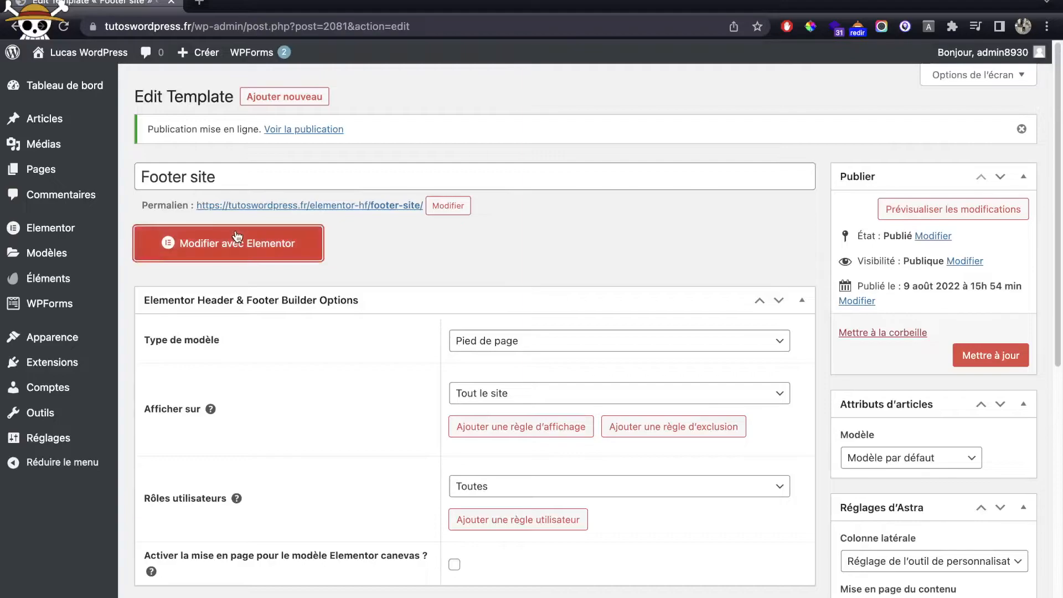
# Step: Open the Footer site template in Elementor and add a three-column section
pyautogui.click(239, 238)
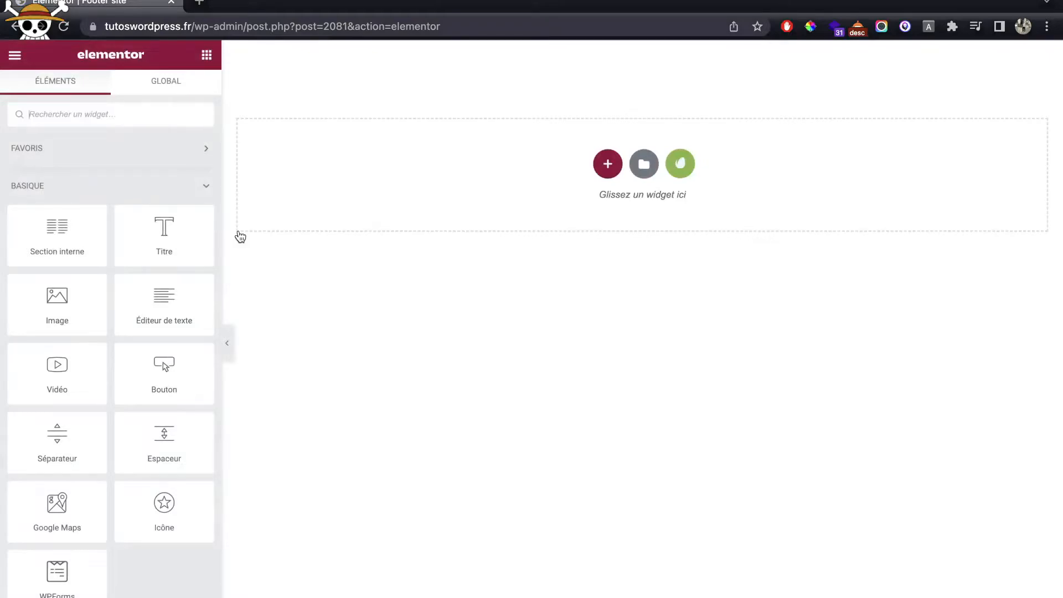
pyautogui.click(605, 168)
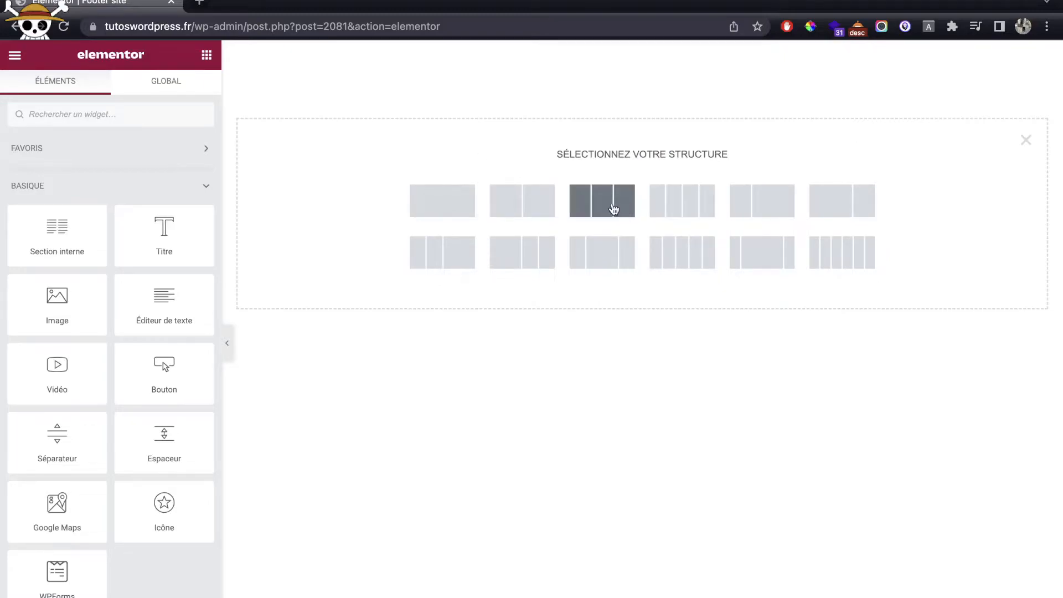
pyautogui.click(613, 202)
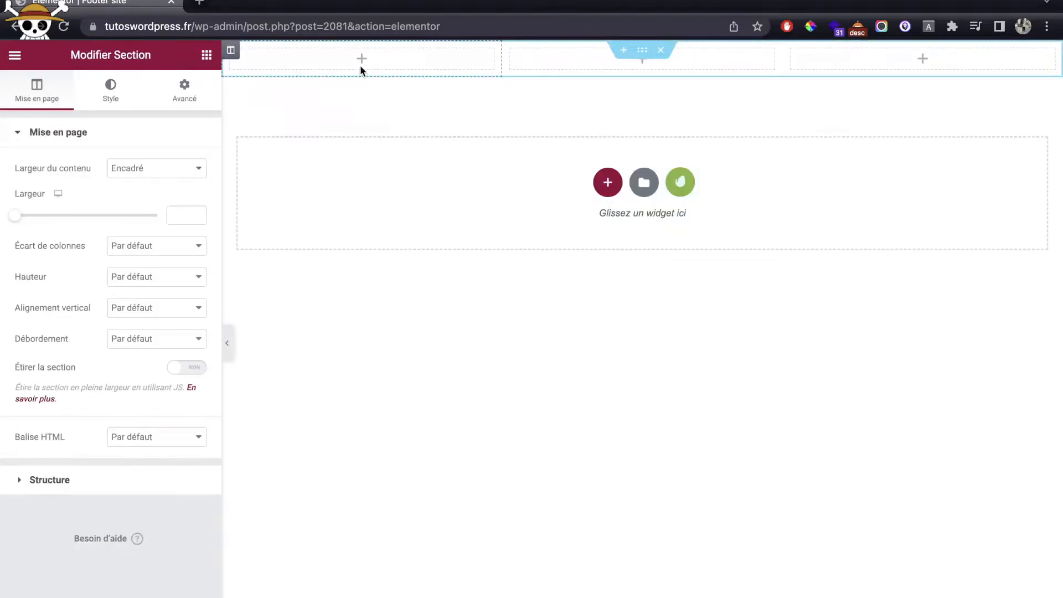
# Step: Give the section a classic #000000 background and drop an Image widget into the first column
pyautogui.click(128, 104)
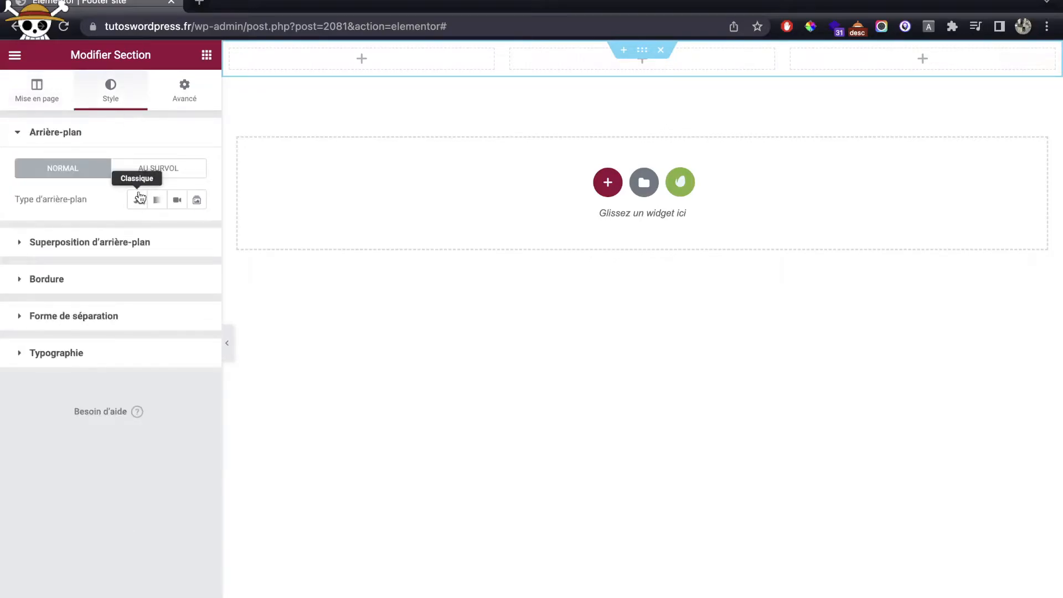
pyautogui.click(136, 203)
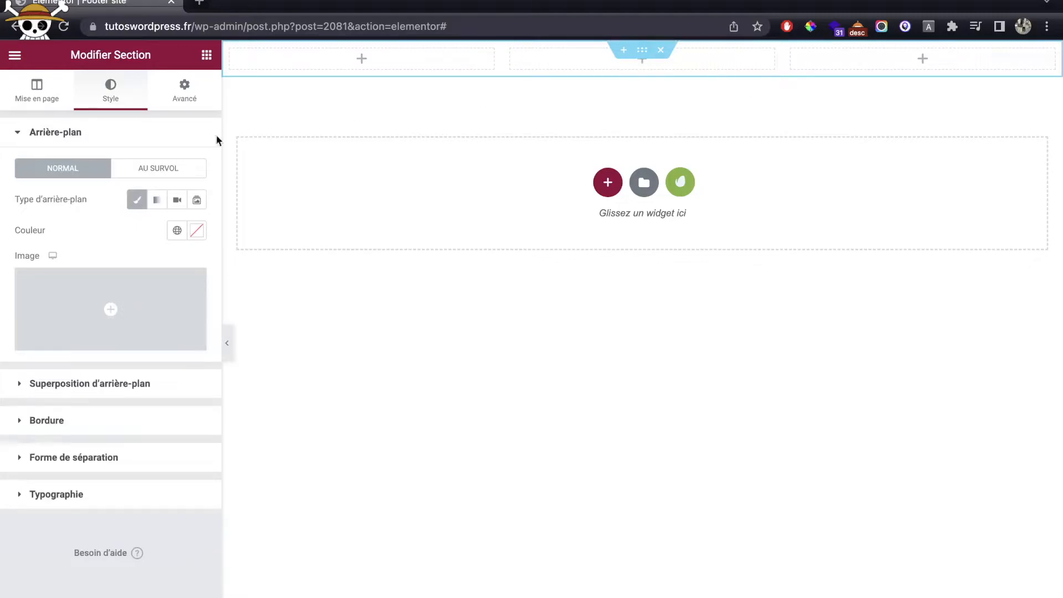
pyautogui.click(196, 235)
pyautogui.moveTo(162, 314); pyautogui.dragTo(2, 465)
pyautogui.click(207, 54)
pyautogui.moveTo(67, 335); pyautogui.dragTo(371, 67)
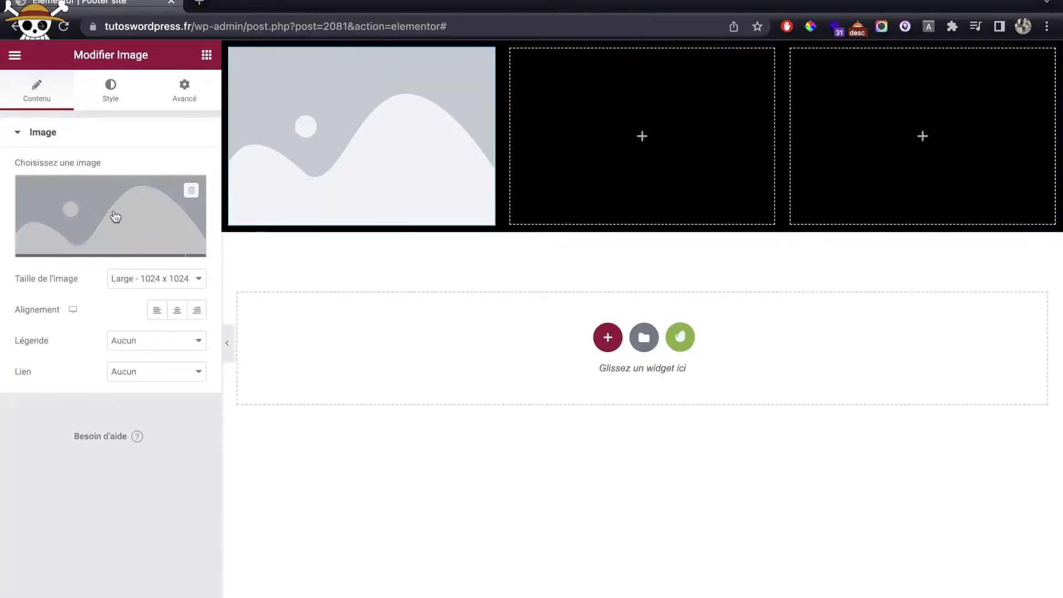
# Step: Insert the Restaurant logo from the media library into the image element
pyautogui.click(89, 217)
pyautogui.click(219, 216)
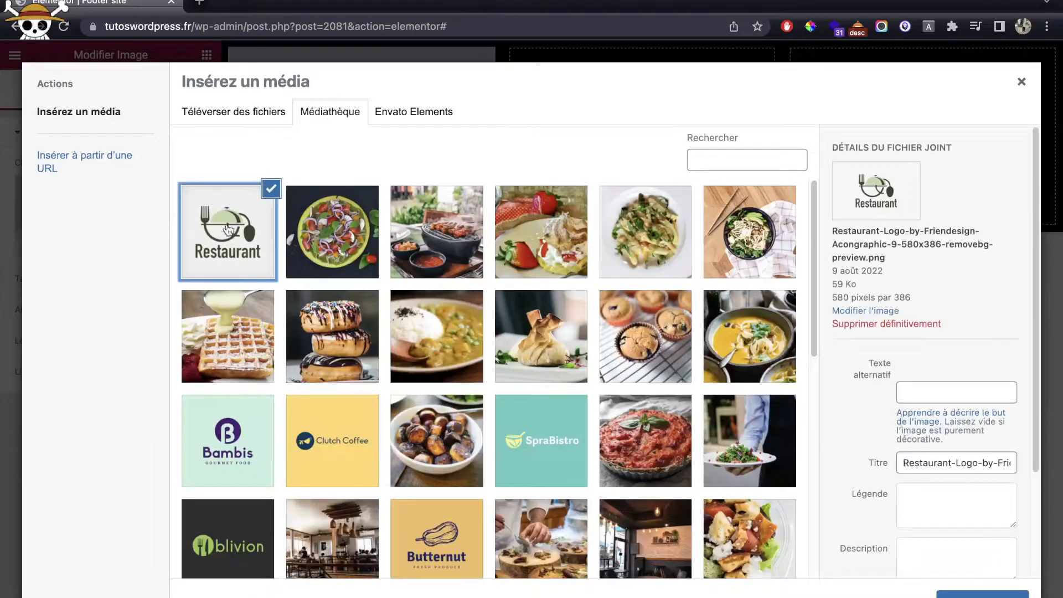
pyautogui.click(952, 594)
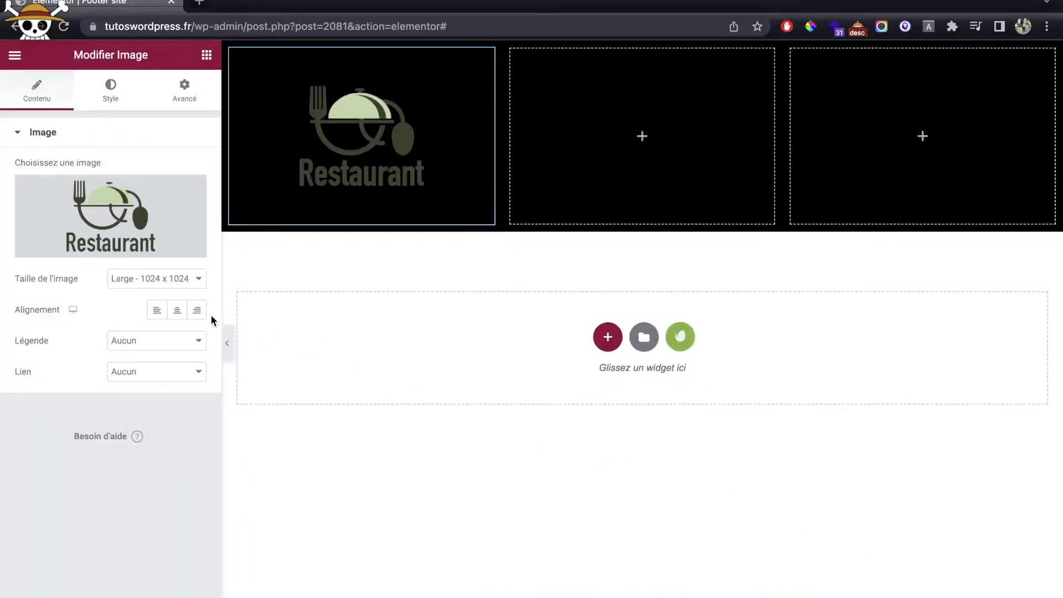
pyautogui.click(157, 309)
pyautogui.click(144, 371)
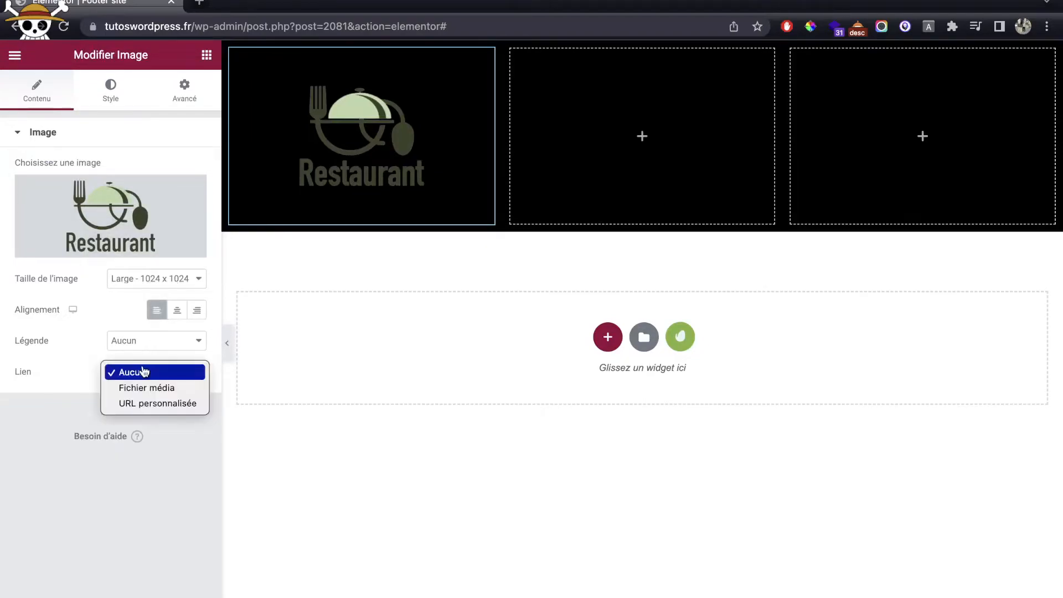
pyautogui.click(143, 403)
pyautogui.click(120, 404)
pyautogui.write('https://tutoswordpress.fr/')
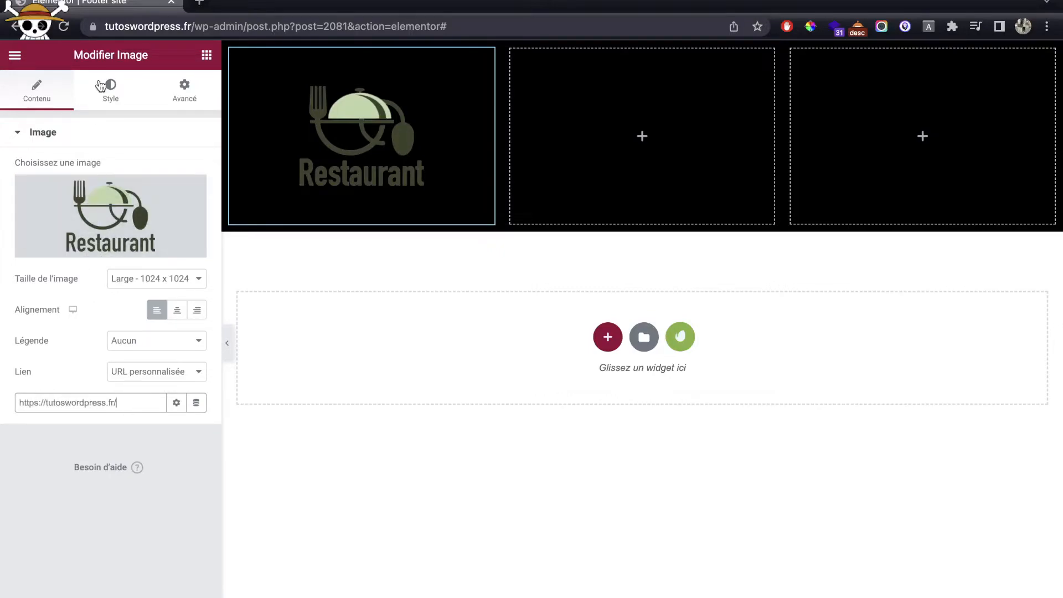
pyautogui.click(98, 86)
pyautogui.moveTo(18, 191); pyautogui.dragTo(106, 194)
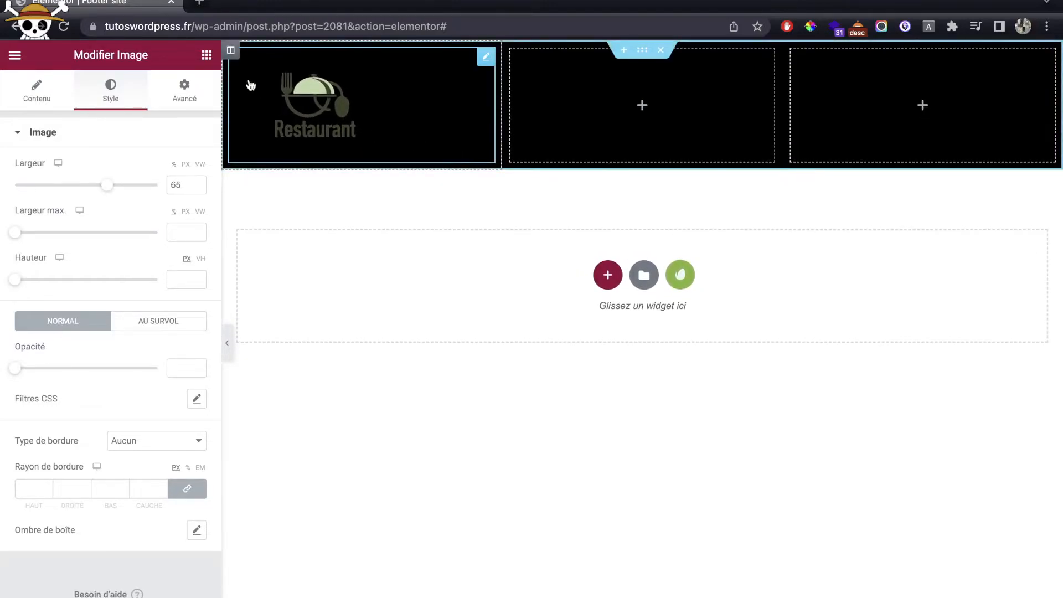
pyautogui.click(207, 54)
# Step: Add a white, centred H4 heading to the middle footer column
pyautogui.moveTo(143, 222); pyautogui.dragTo(635, 133)
pyautogui.click(127, 354)
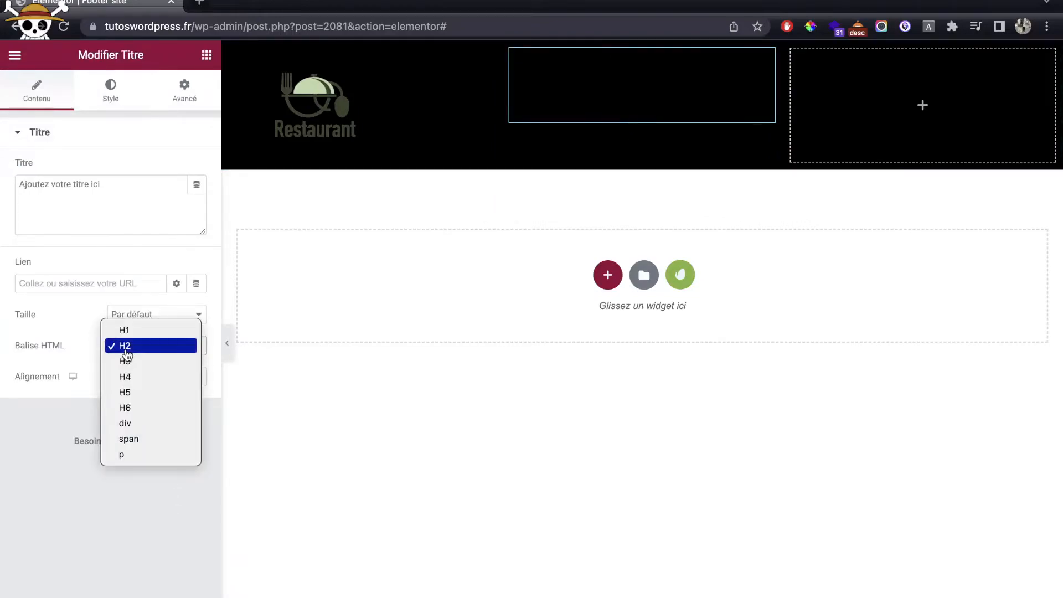
pyautogui.click(133, 376)
pyautogui.click(111, 88)
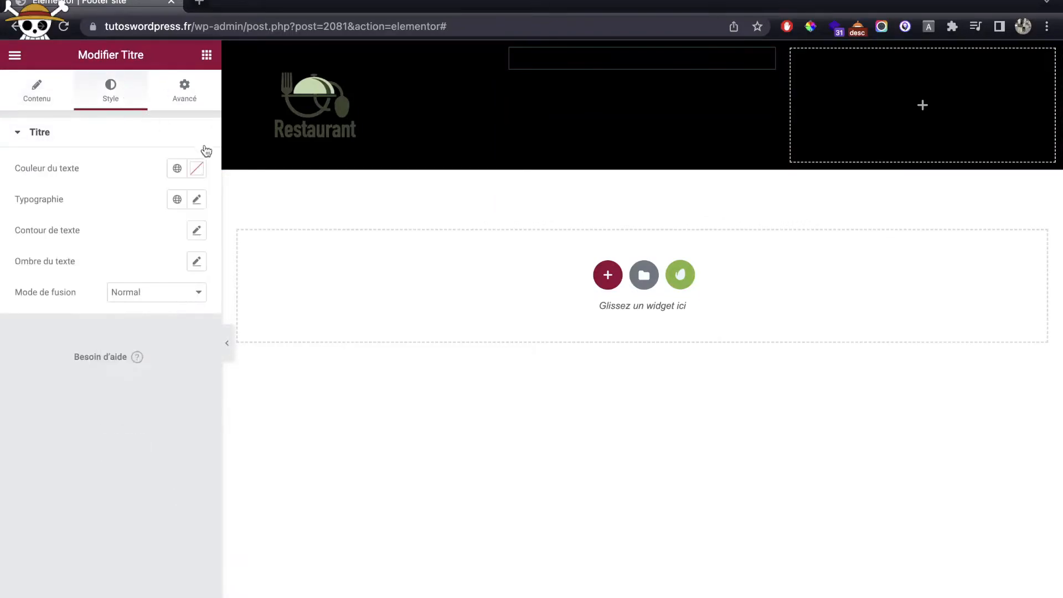
pyautogui.click(197, 168)
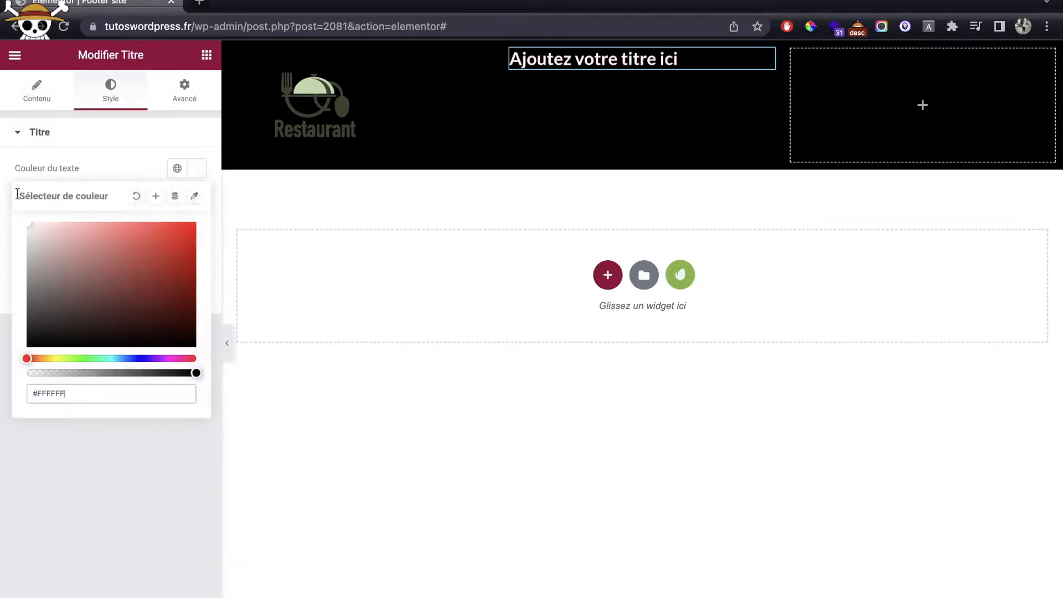
pyautogui.click(128, 155)
pyautogui.click(45, 91)
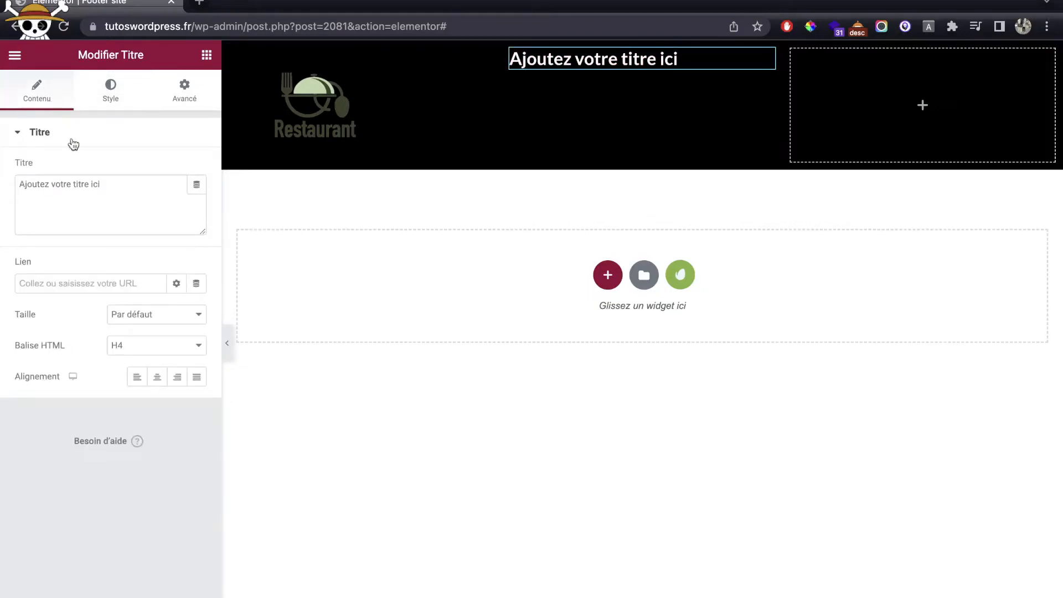
pyautogui.click(158, 376)
# Step: Change the heading text to Informations
pyautogui.click(101, 193)
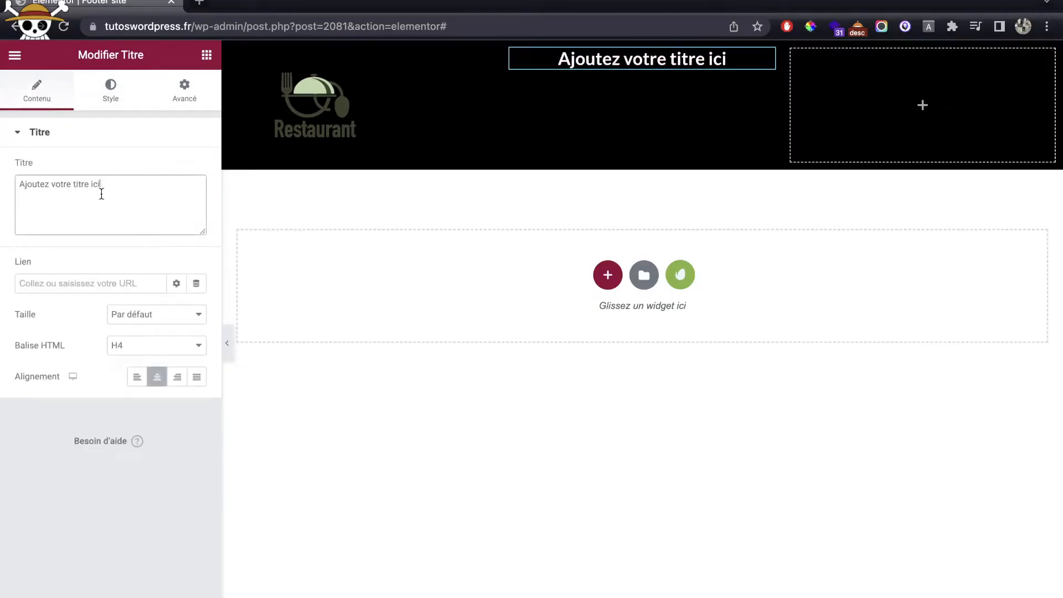
pyautogui.tripleClick(101, 193)
pyautogui.write('I')
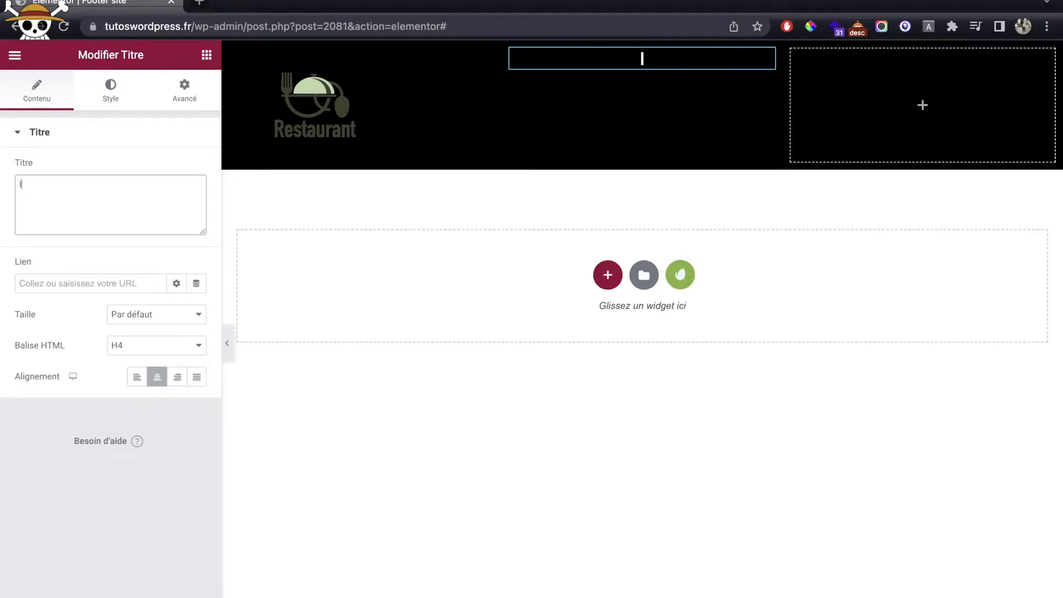
pyautogui.write('nformationds')
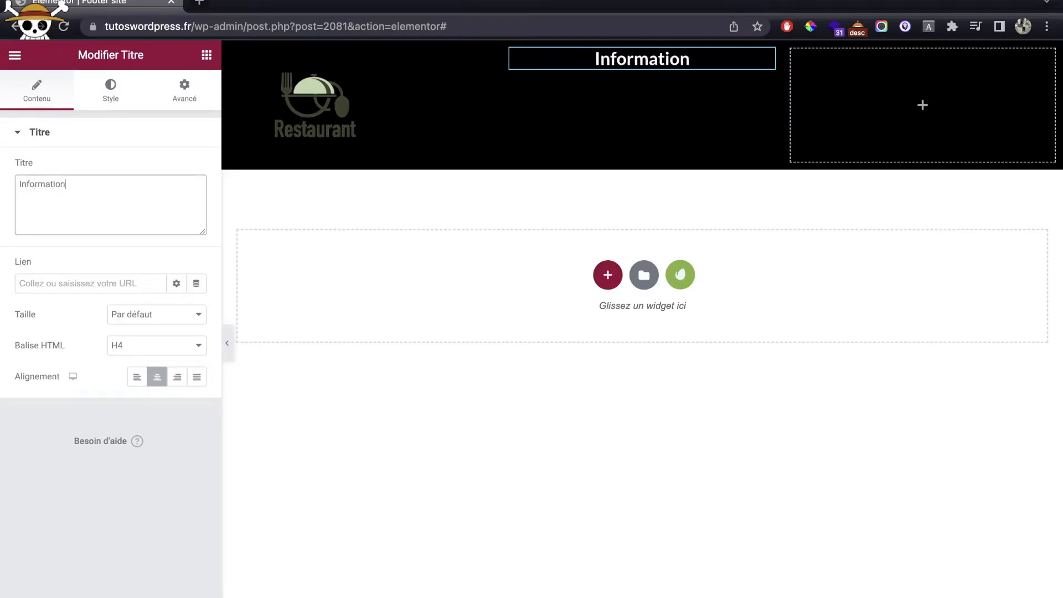
pyautogui.press('BackSpace')
pyautogui.press('BackSpace')
pyautogui.write('s')
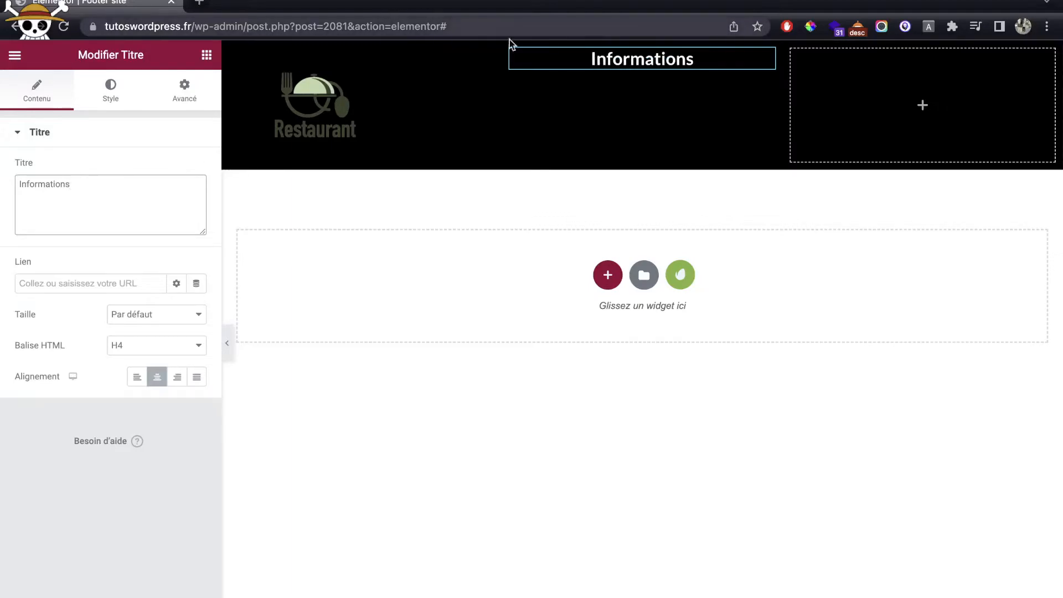
# Step: Duplicate the heading into the right column and retitle it Newsletter
pyautogui.rightClick(713, 60)
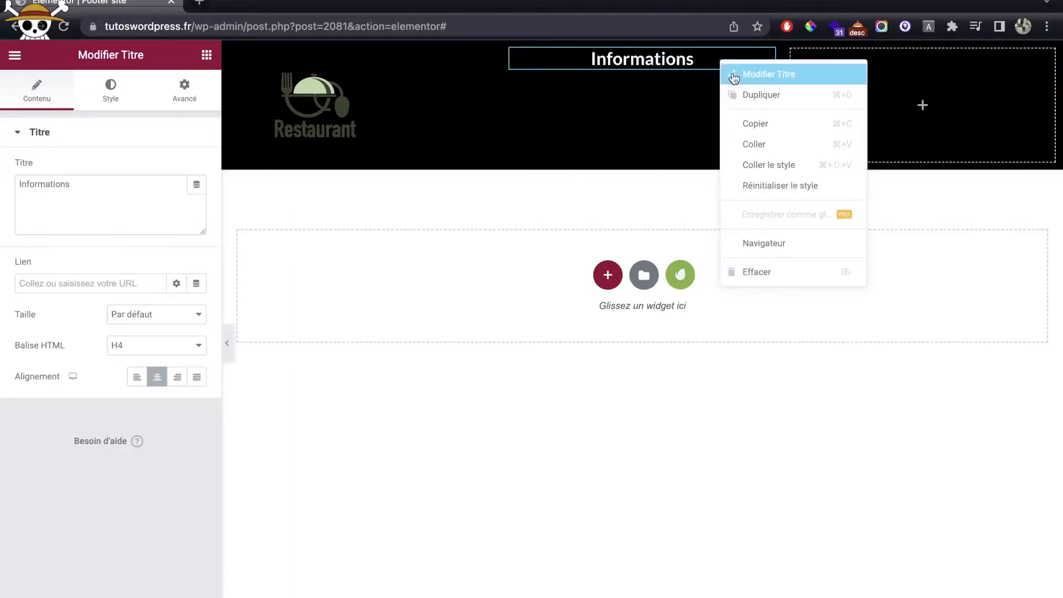
pyautogui.click(741, 94)
pyautogui.moveTo(762, 98); pyautogui.dragTo(833, 96)
pyautogui.doubleClick(76, 189)
pyautogui.write('Ne')
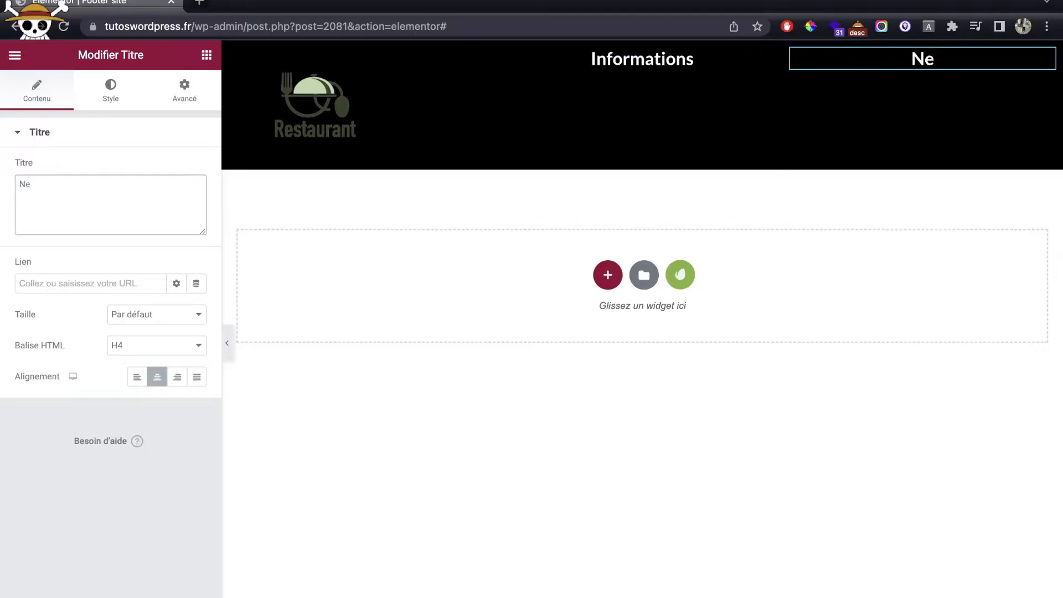
pyautogui.write('wsletter')
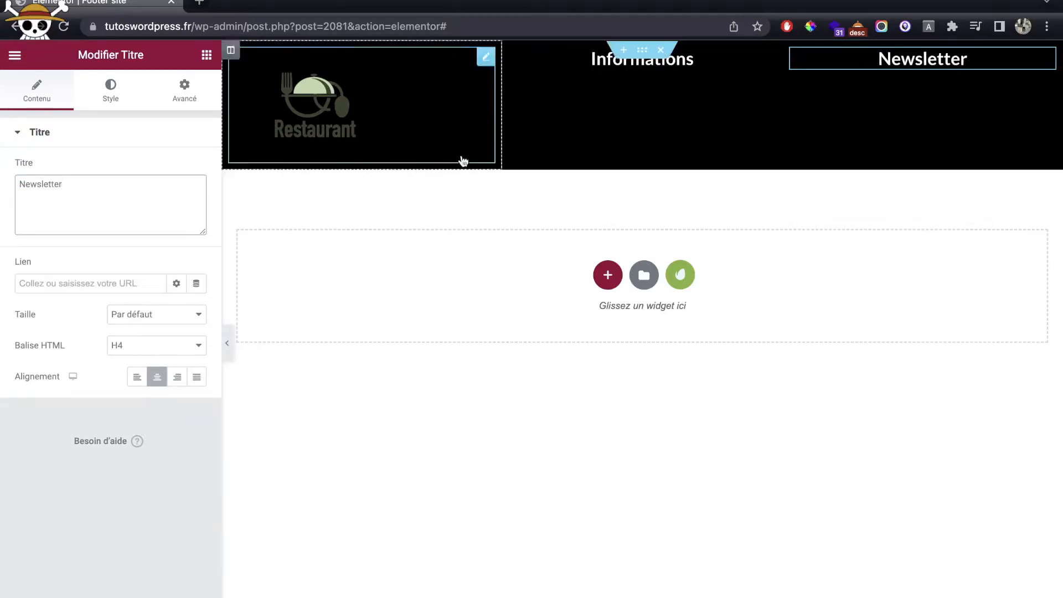
# Step: Unlink the section's Marge interne and set 50 px top and 50 px bottom padding
pyautogui.click(648, 55)
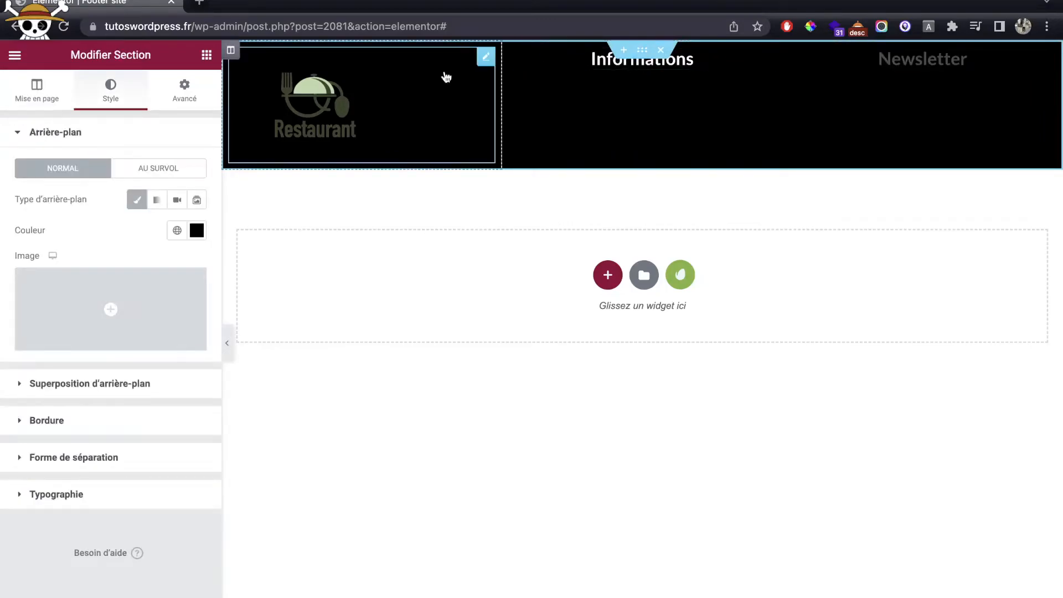
pyautogui.click(185, 86)
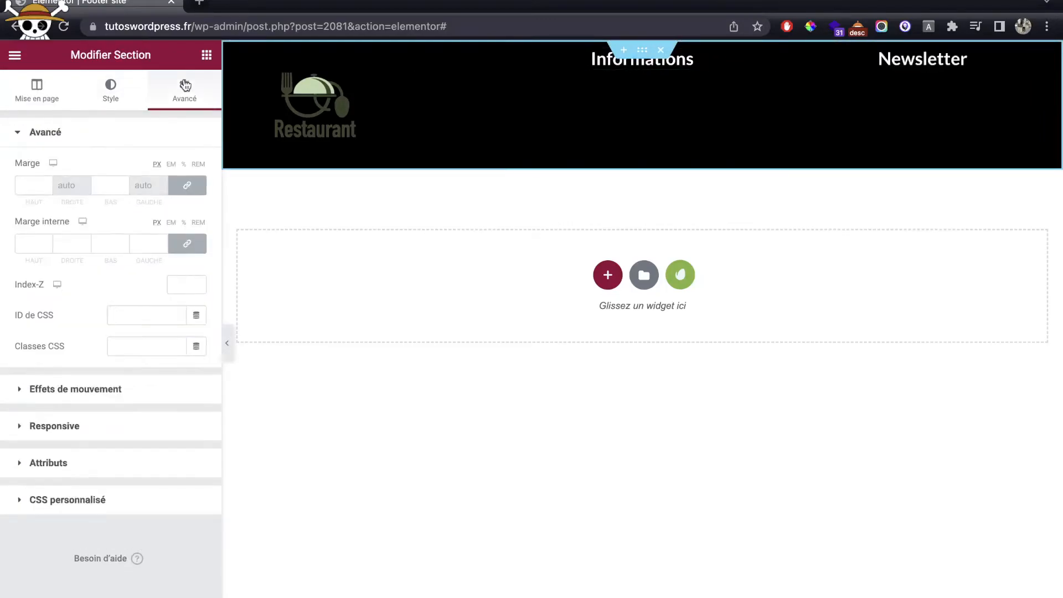
pyautogui.click(188, 252)
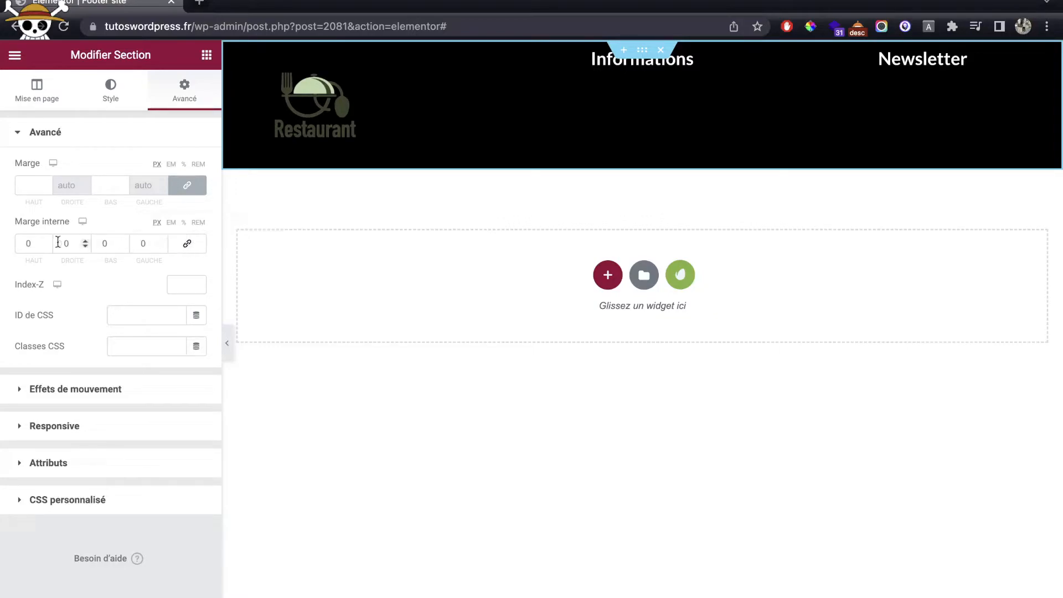
pyautogui.click(19, 242)
pyautogui.write('5')
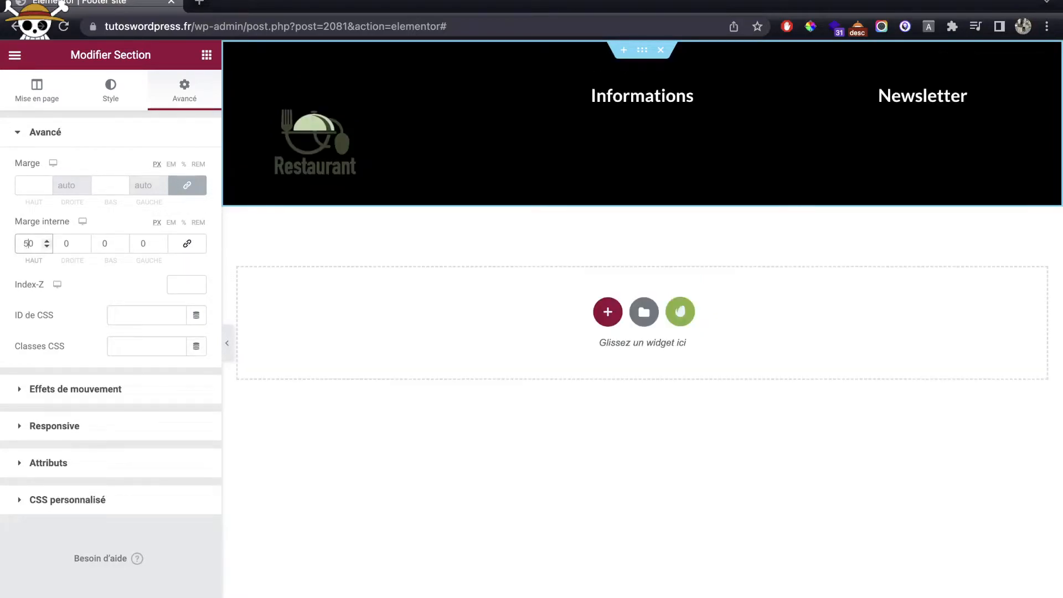
pyautogui.click(103, 244)
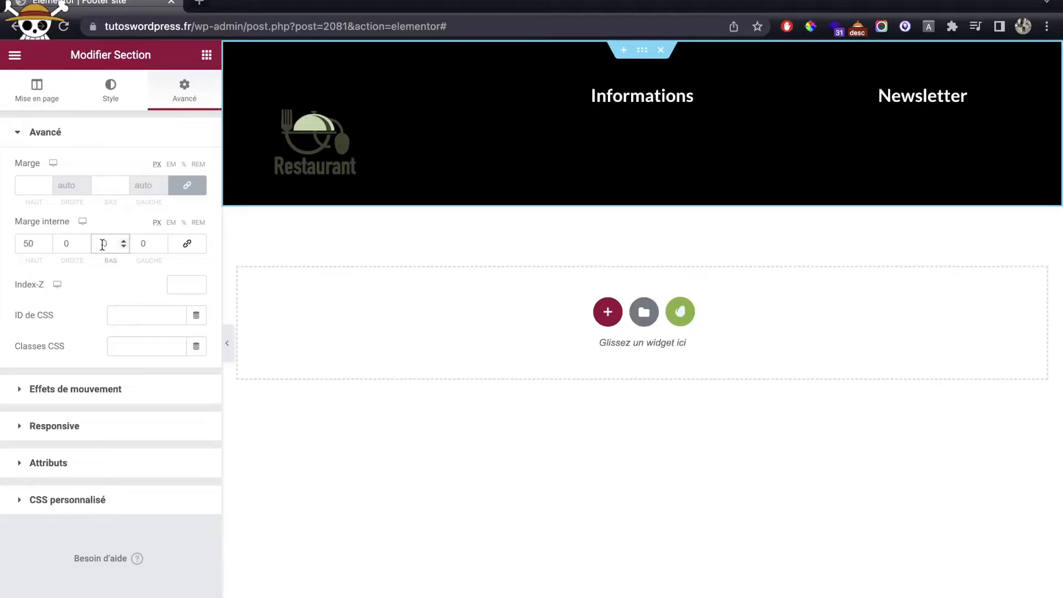
pyautogui.write('5')
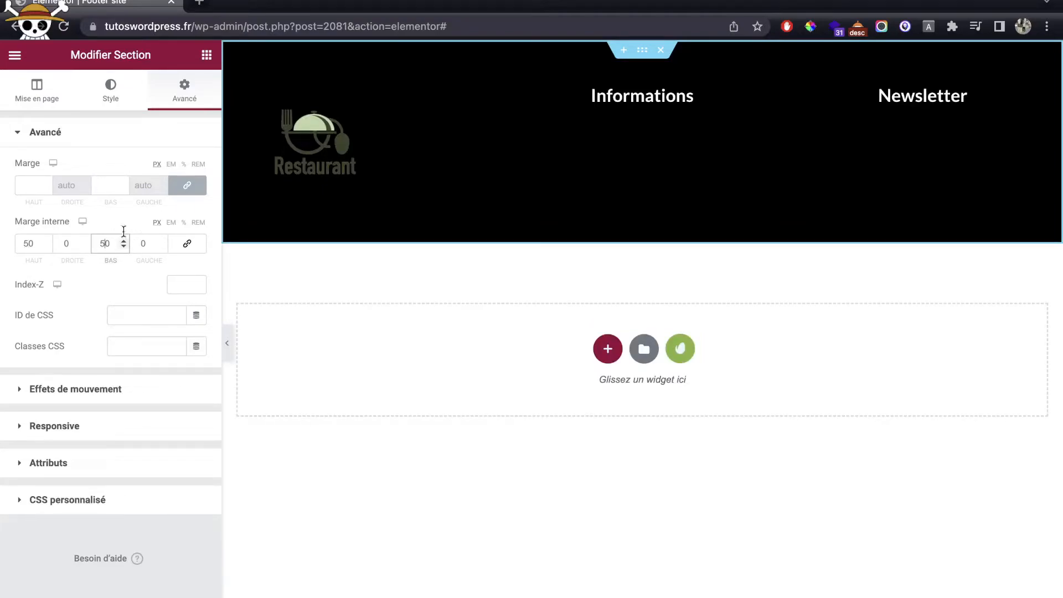
# Step: Add a Nav Menu widget under Informations with white link text
pyautogui.click(205, 56)
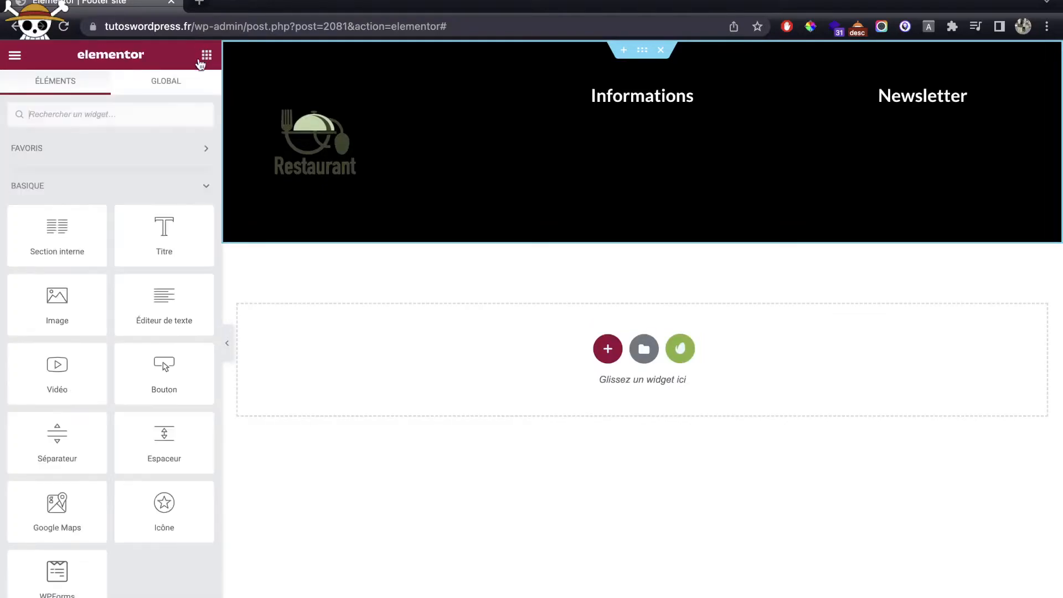
pyautogui.click(158, 115)
pyautogui.write('men')
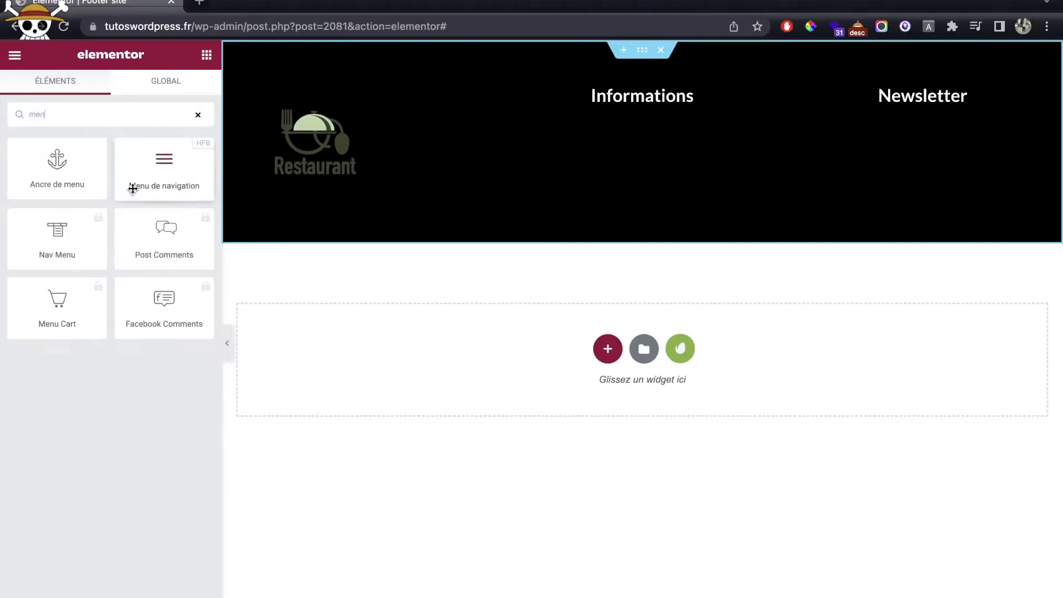
pyautogui.moveTo(130, 185); pyautogui.dragTo(626, 103)
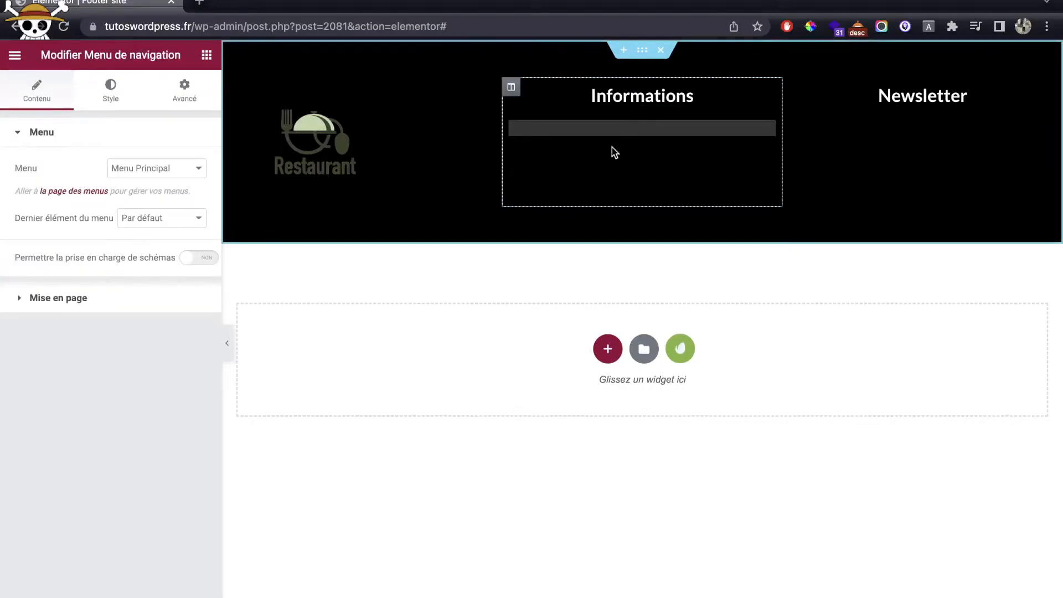
pyautogui.click(126, 100)
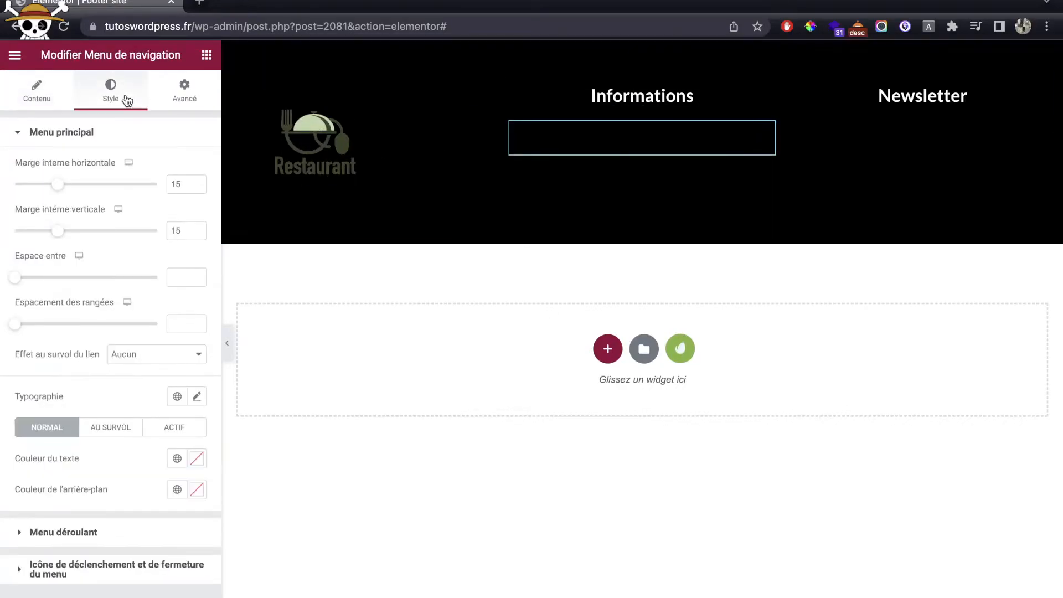
pyautogui.click(196, 459)
pyautogui.write('#FFFFFF')
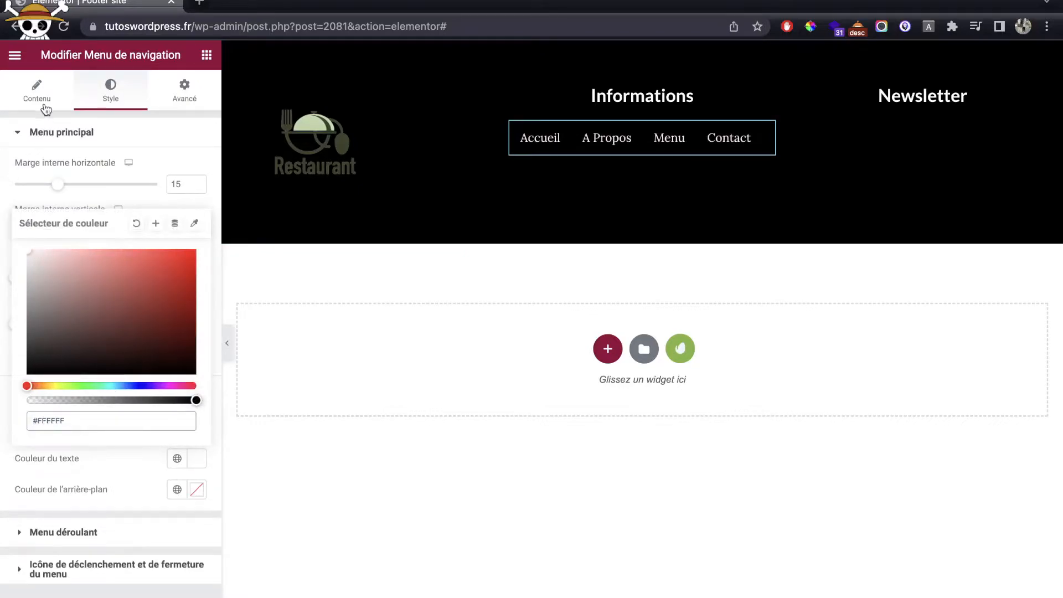
# Step: Set the menu's Mise en page to Vertical with centred alignment
pyautogui.click(46, 105)
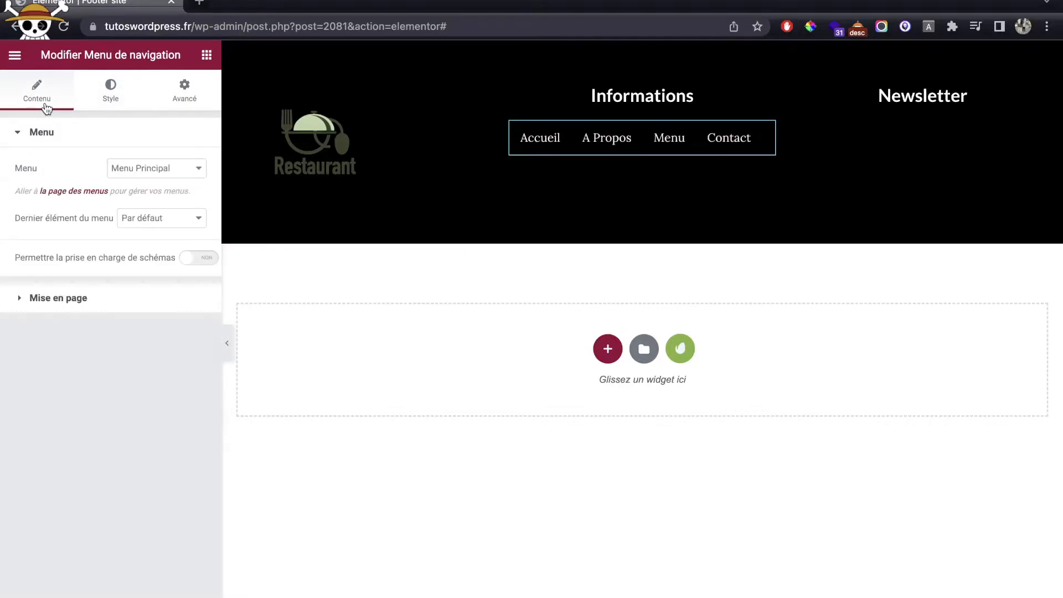
pyautogui.click(104, 299)
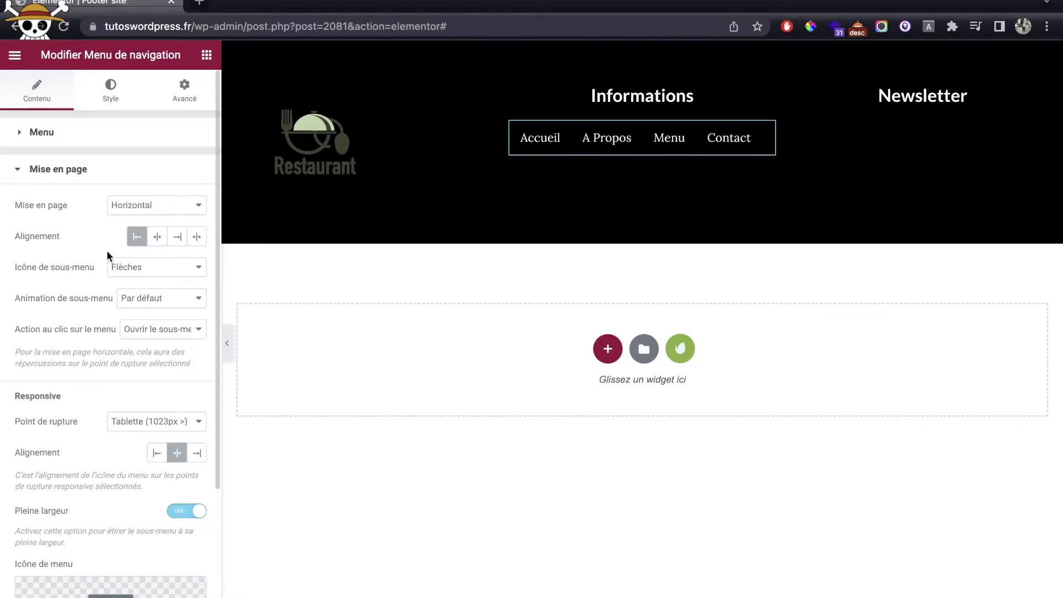
pyautogui.click(124, 211)
pyautogui.click(133, 221)
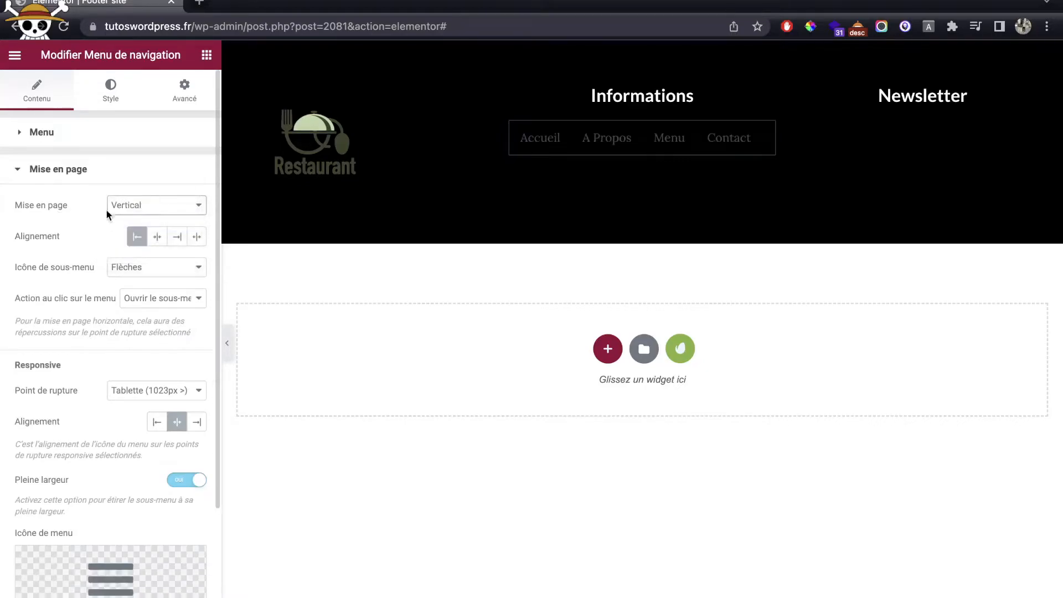
pyautogui.click(157, 237)
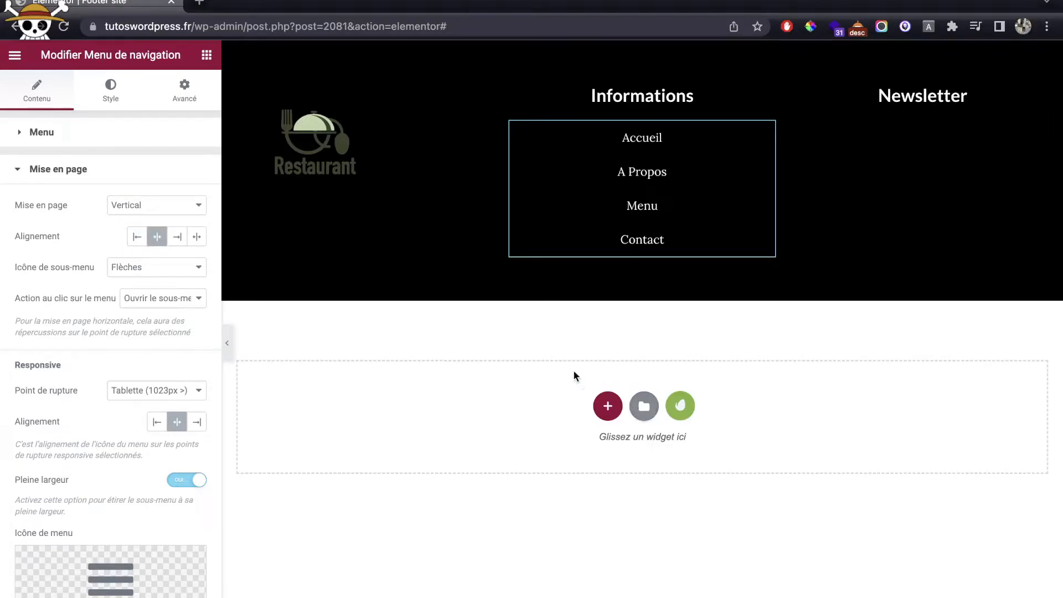
# Step: Add a Text Editor block under the logo with white Lorem ipsum text
pyautogui.click(207, 56)
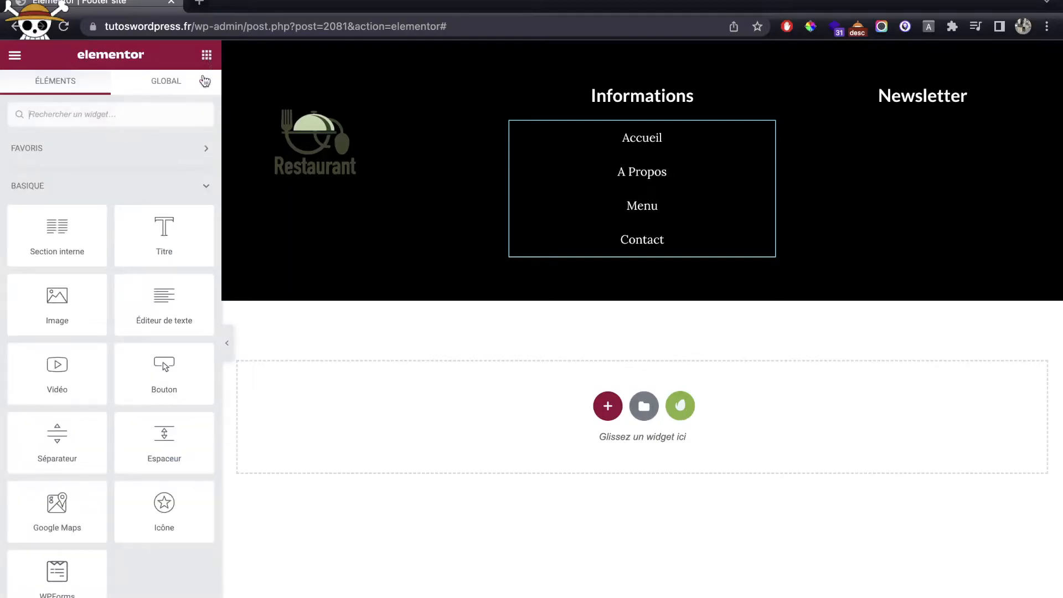
pyautogui.moveTo(136, 316); pyautogui.dragTo(355, 177)
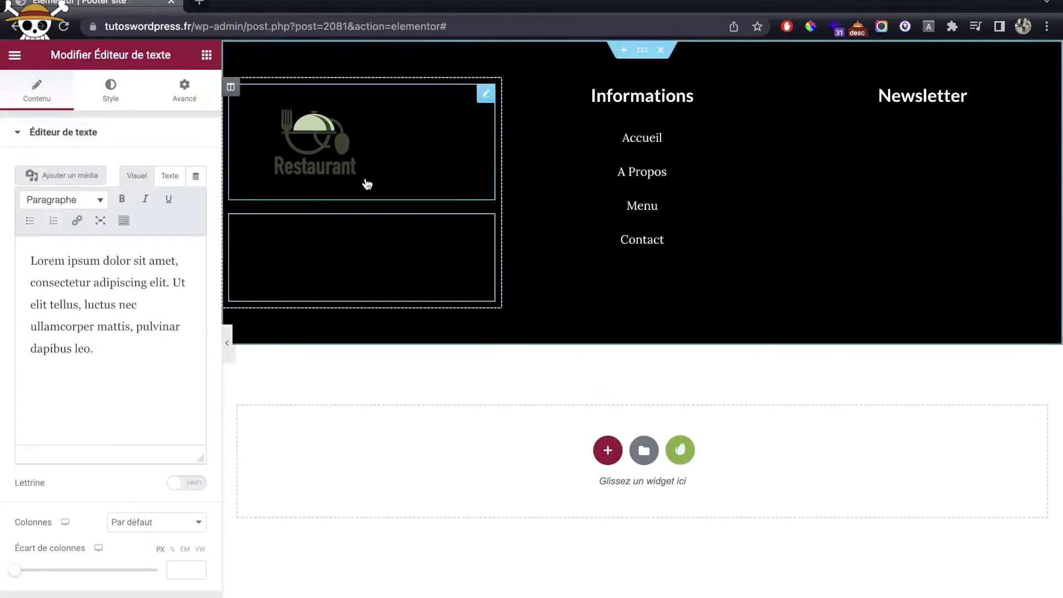
pyautogui.click(103, 92)
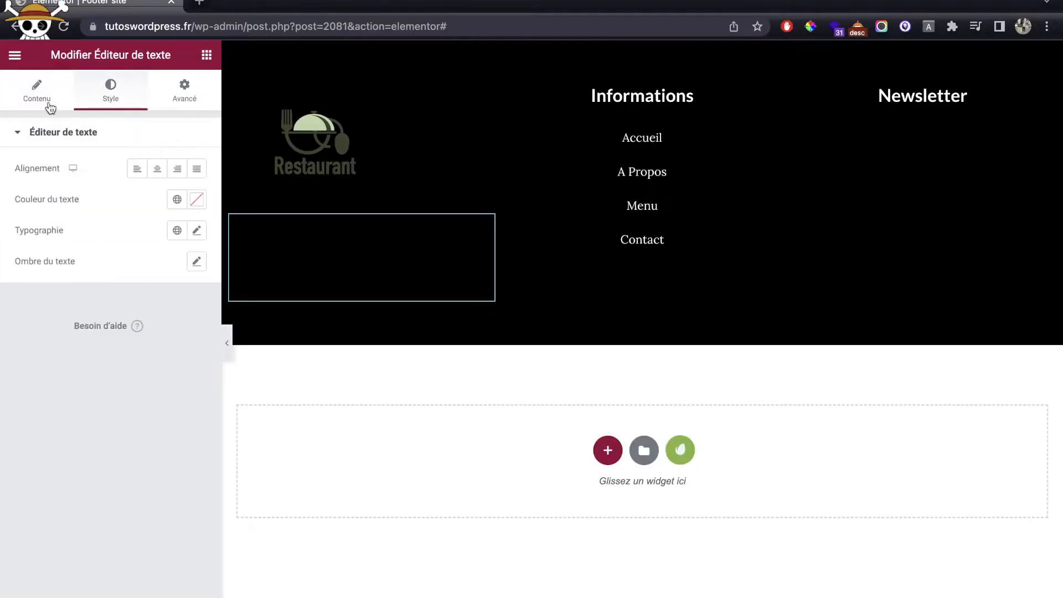
pyautogui.click(48, 87)
pyautogui.click(119, 99)
pyautogui.click(197, 202)
pyautogui.moveTo(142, 292); pyautogui.dragTo(2, 209)
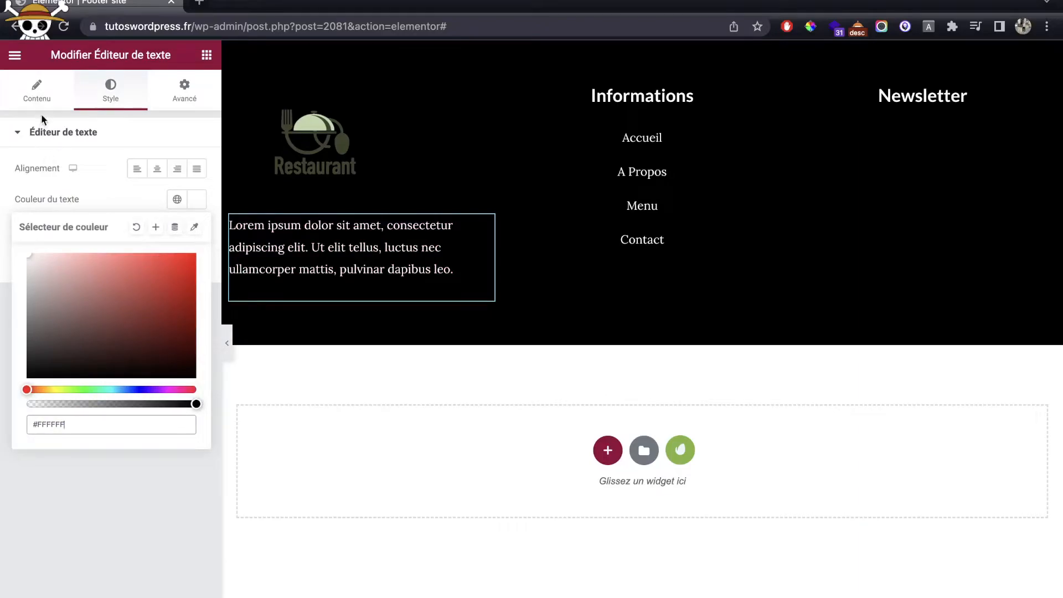
# Step: Place a WPForms widget in the Newsletter column
pyautogui.click(39, 94)
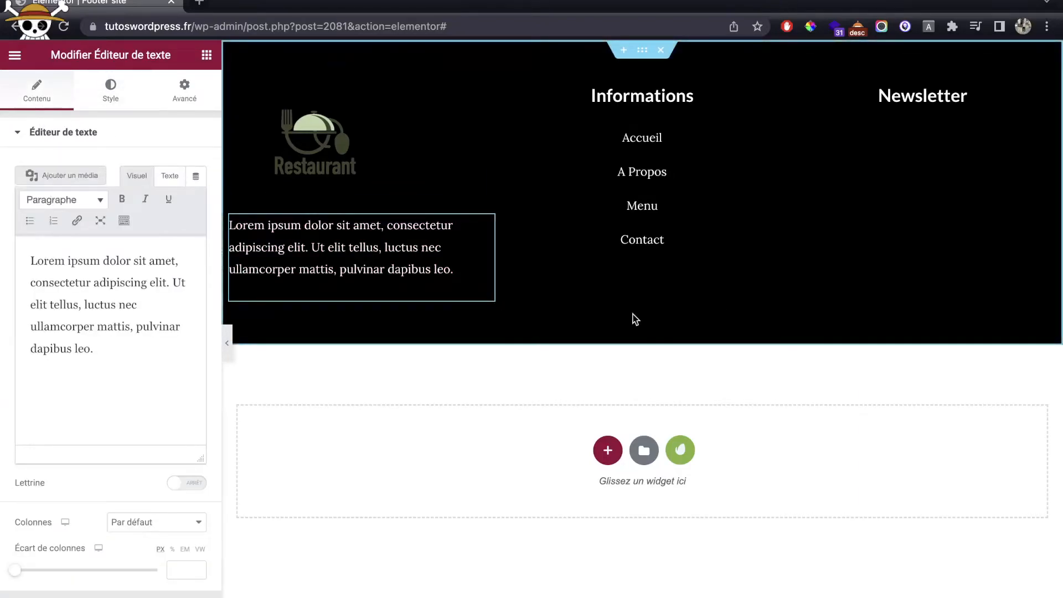
pyautogui.click(207, 54)
pyautogui.moveTo(78, 559); pyautogui.dragTo(943, 97)
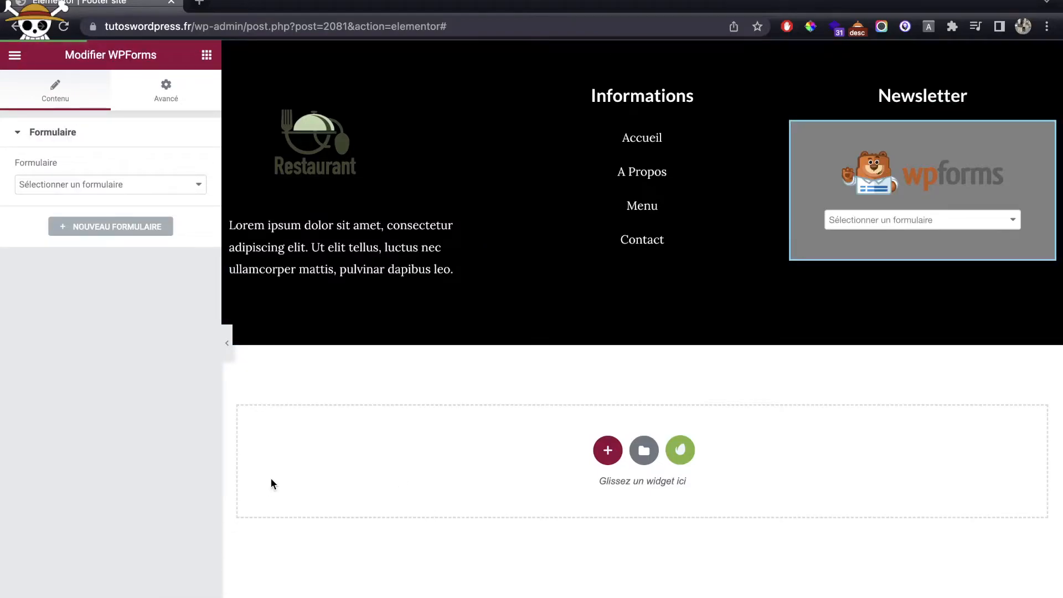
# Step: Create a new form from the Newsletter Signup Form template
pyautogui.click(108, 224)
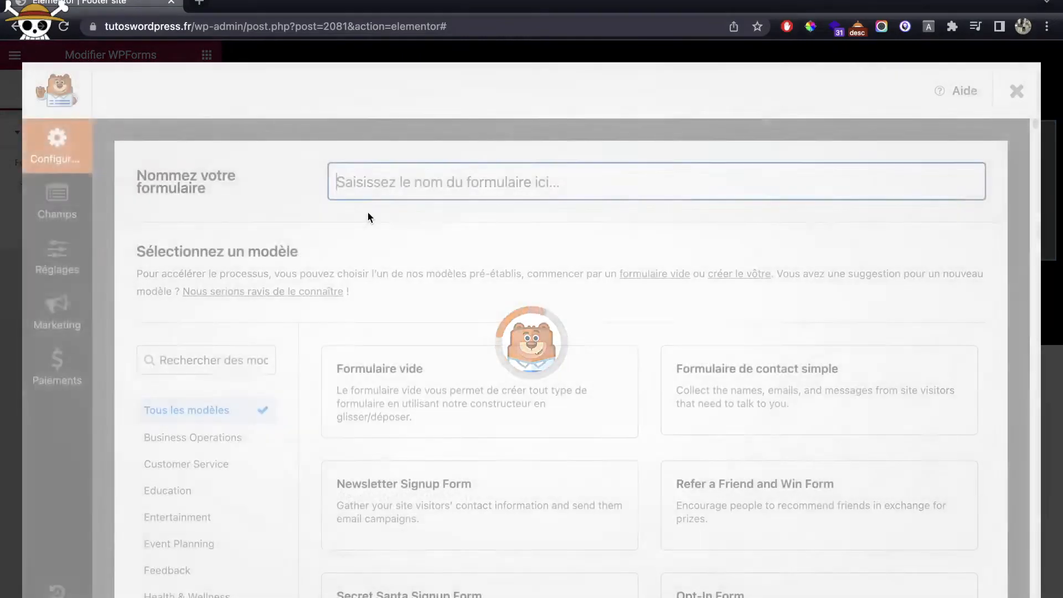
pyautogui.scroll(-2, 517, 461)
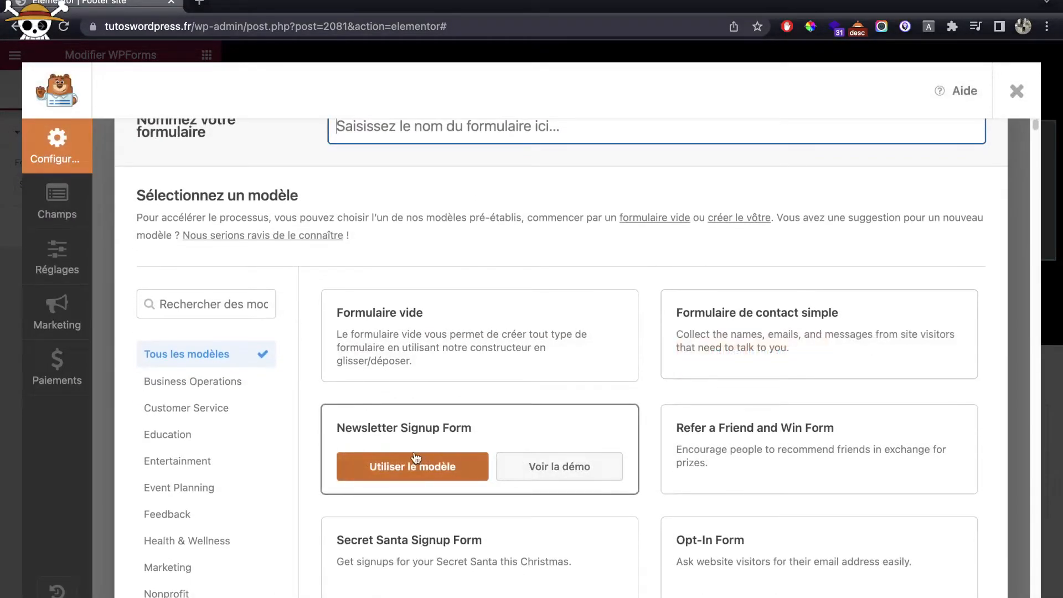
pyautogui.click(429, 465)
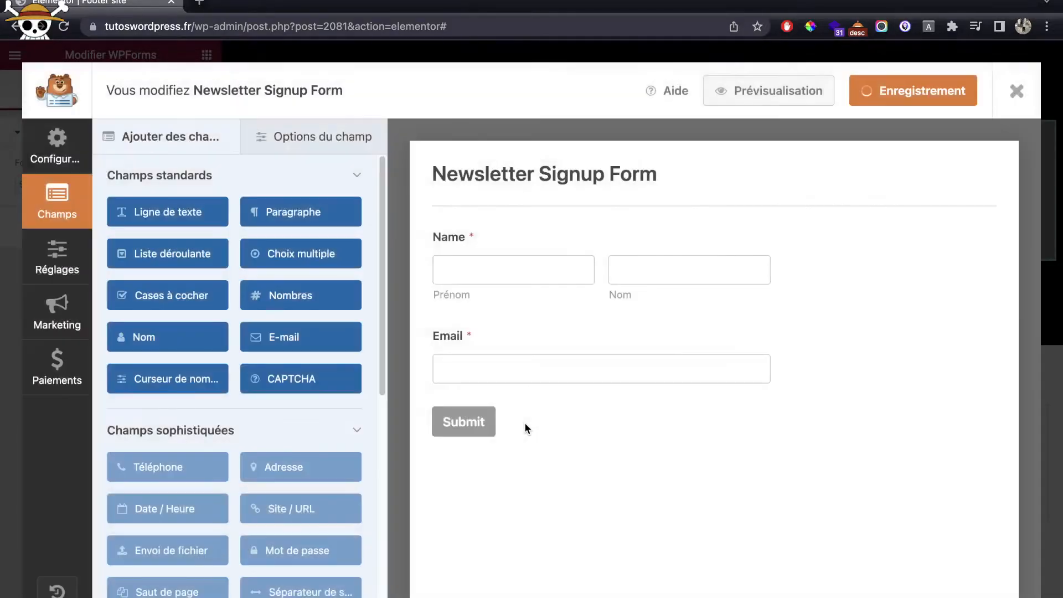
# Step: Relabel the Name field Nom & Prénom and the Email field Adresse e-mail
pyautogui.click(467, 255)
pyautogui.doubleClick(285, 252)
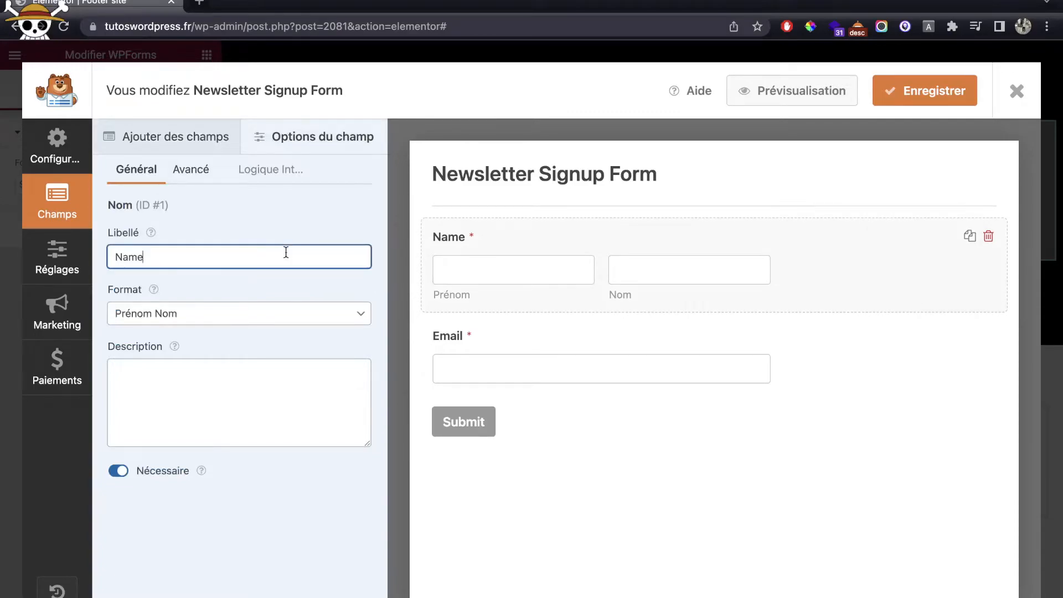
pyautogui.write('Nom & Prénom')
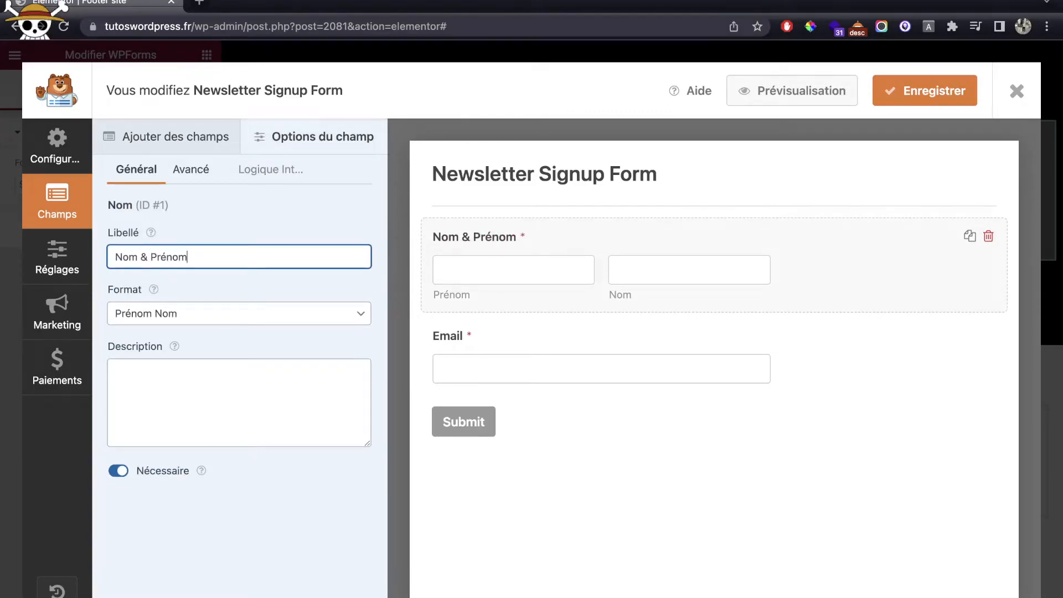
pyautogui.click(565, 334)
pyautogui.doubleClick(165, 251)
pyautogui.write('Adresse e-mail')
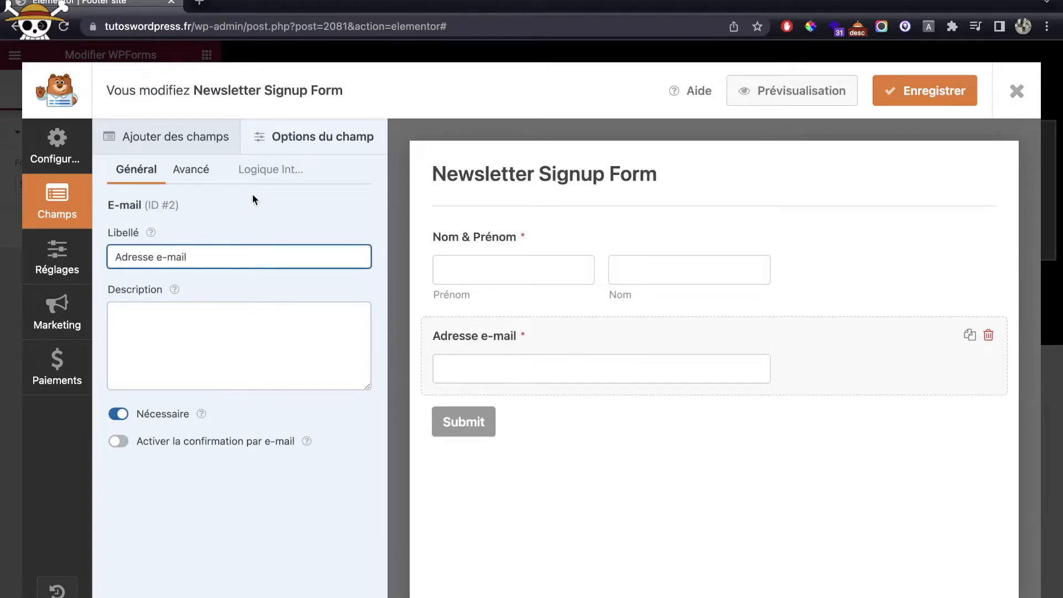
# Step: Review the form's general settings and the email field's advanced and conditional logic options
pyautogui.click(70, 161)
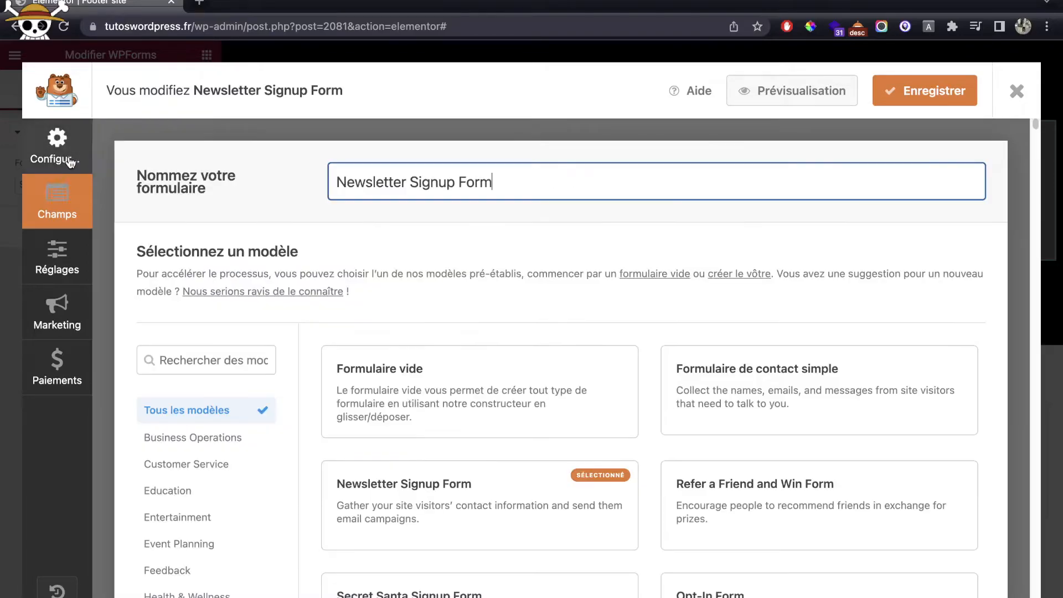
pyautogui.click(69, 209)
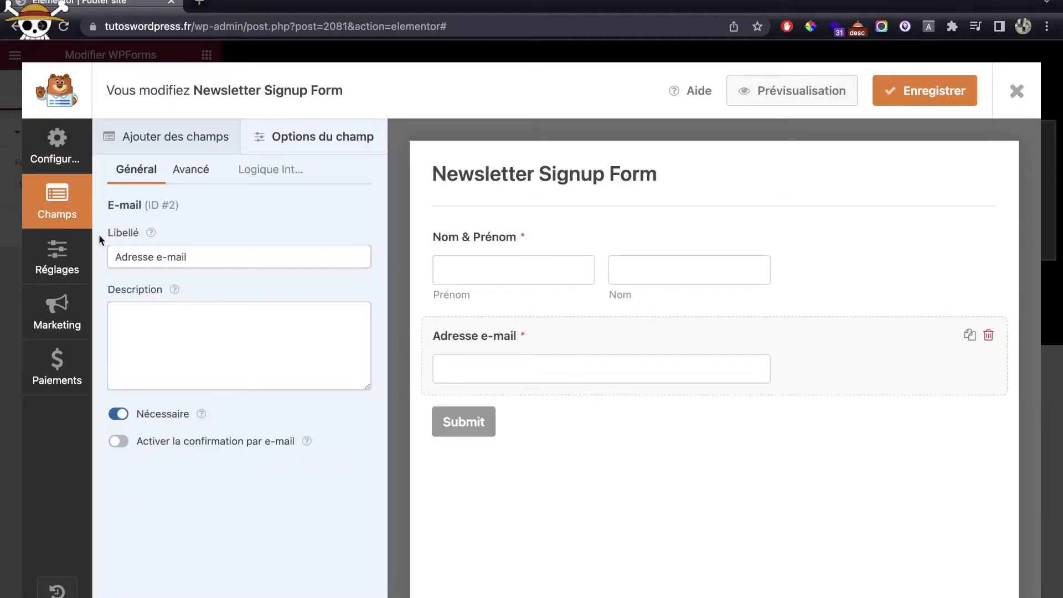
pyautogui.click(197, 171)
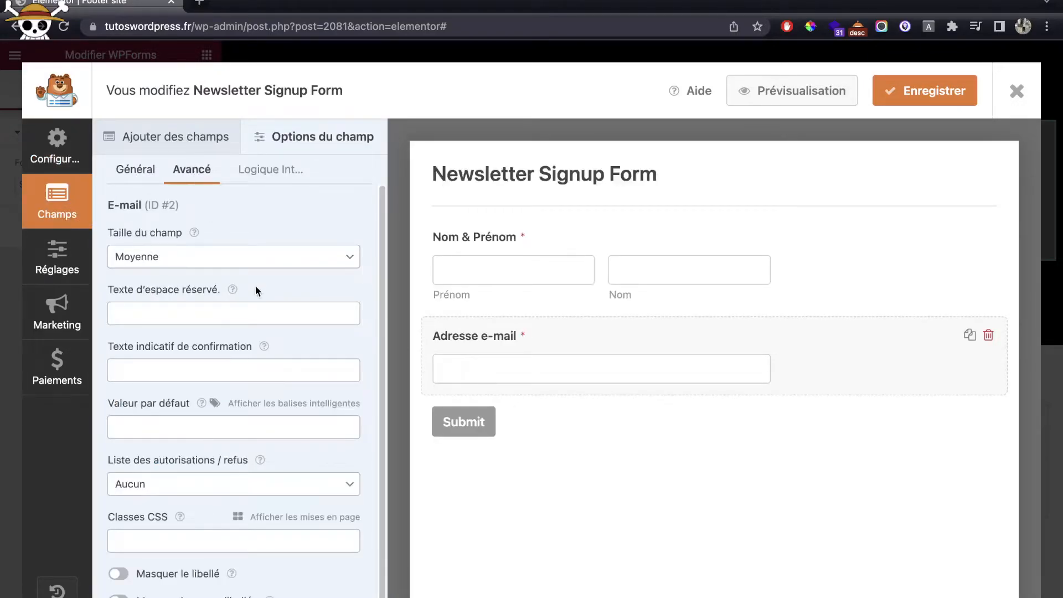
pyautogui.scroll(-1, 259, 292)
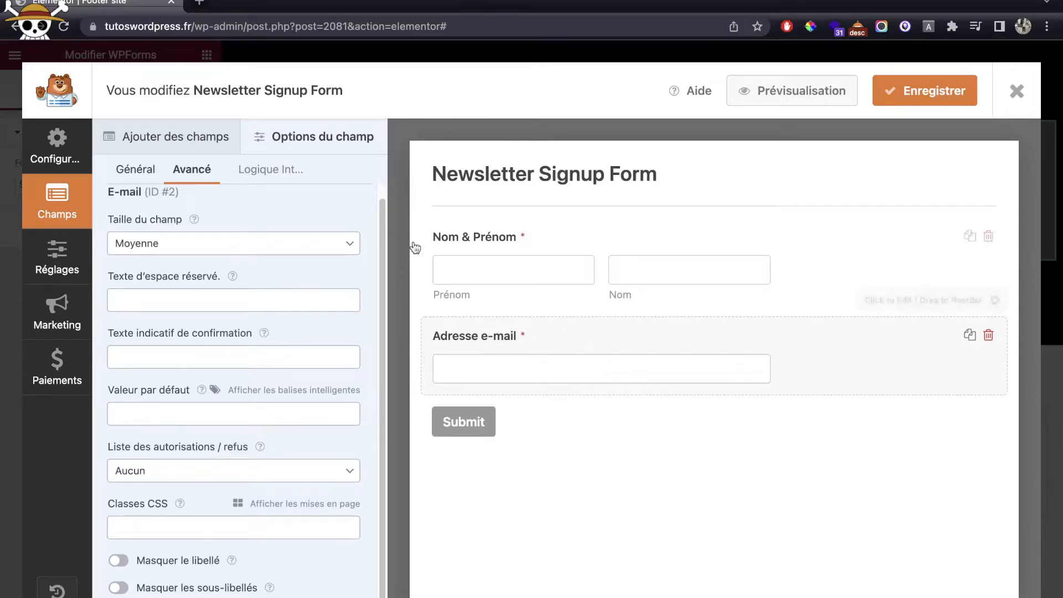
pyautogui.click(263, 175)
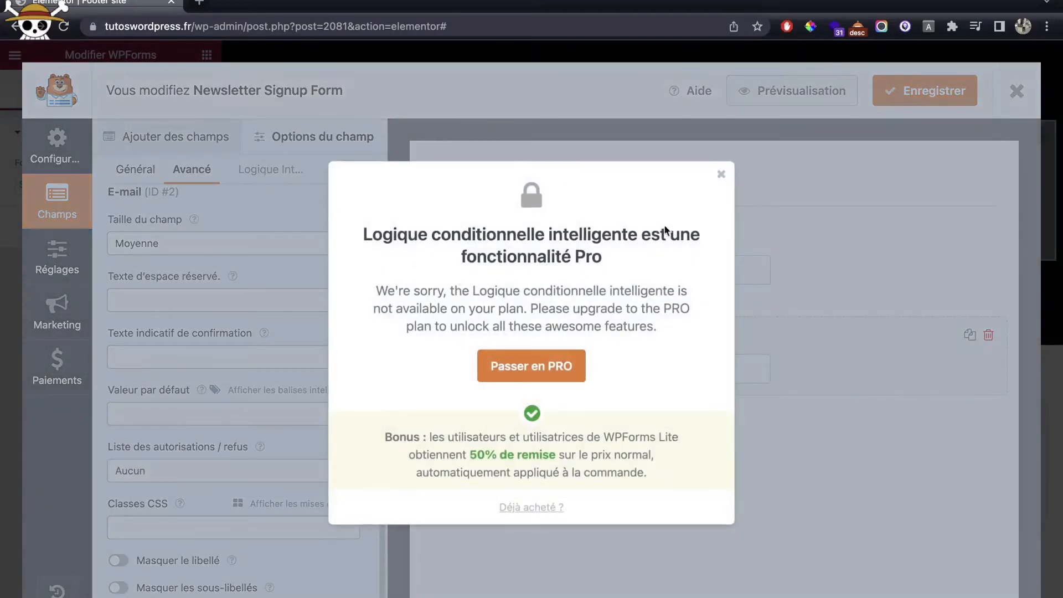
pyautogui.click(721, 174)
# Step: In the form's Confirmations settings, start replacing the 'Thanks for signing up for the newsletter!' message with French text
pyautogui.click(56, 281)
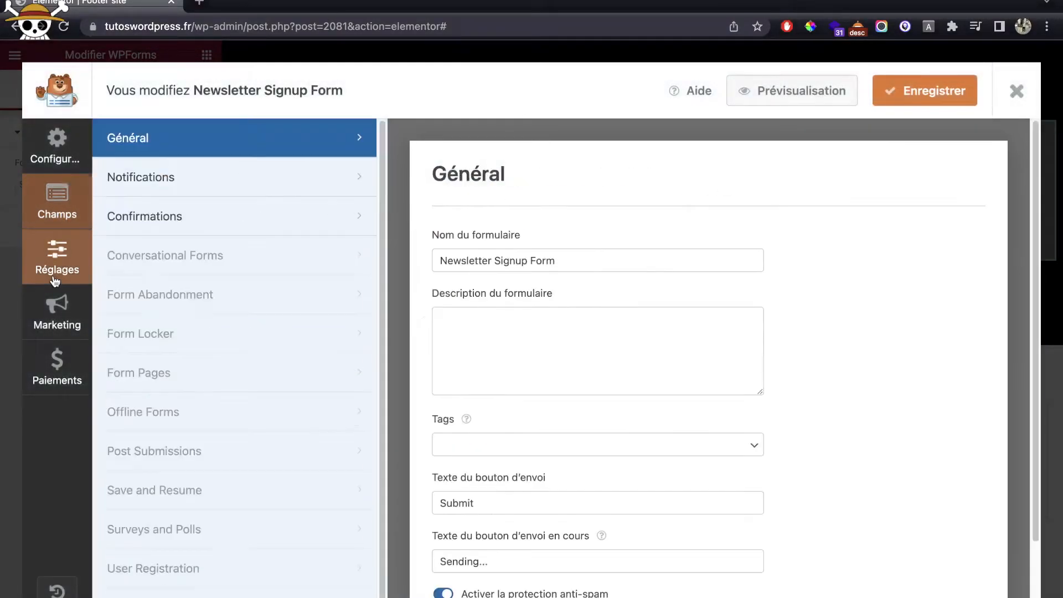
pyautogui.click(298, 216)
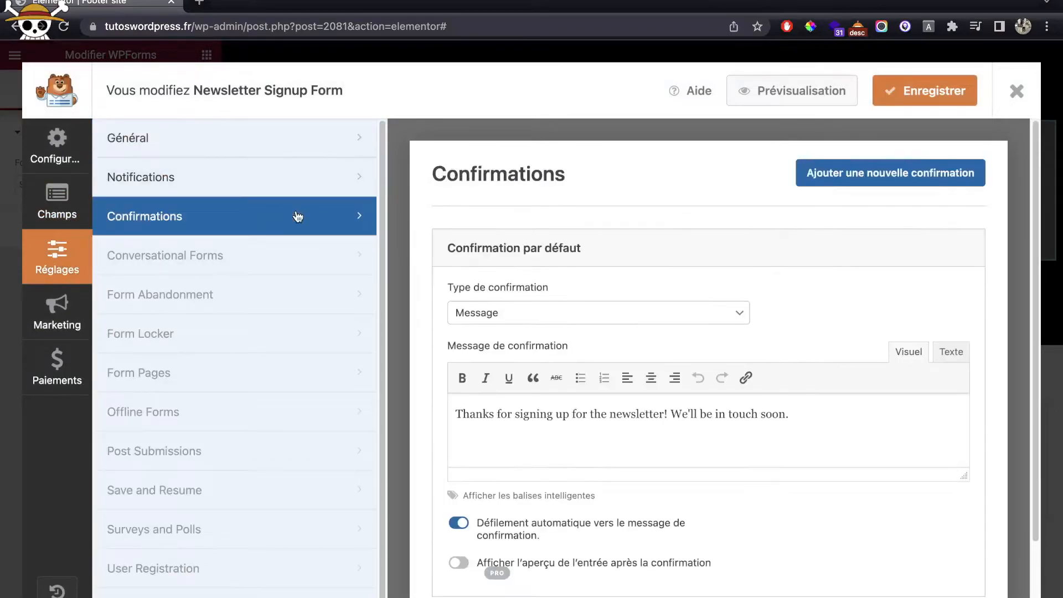
pyautogui.scroll(-2, 577, 381)
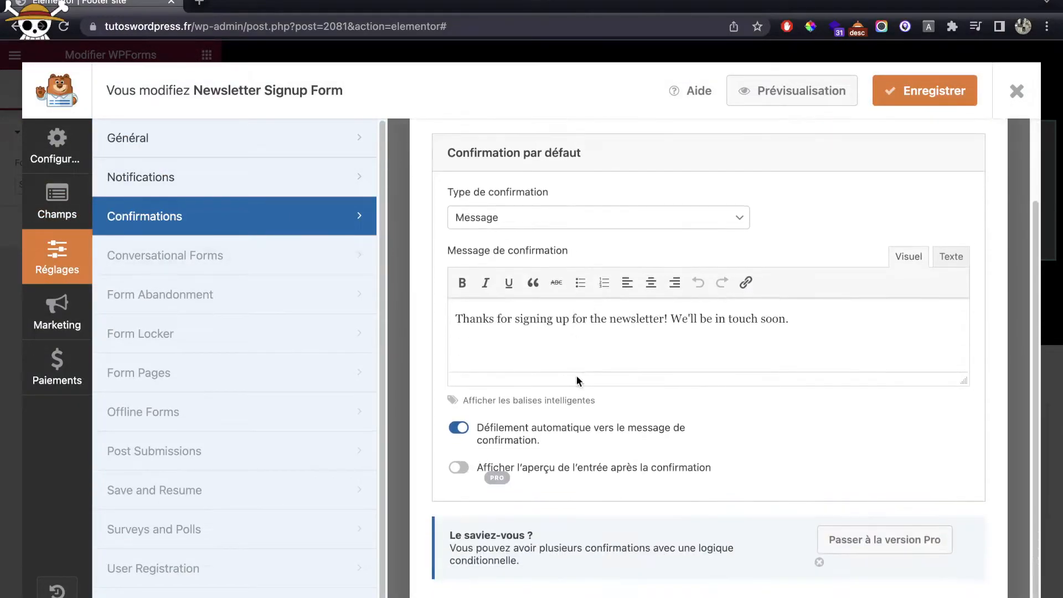
pyautogui.tripleClick(560, 315)
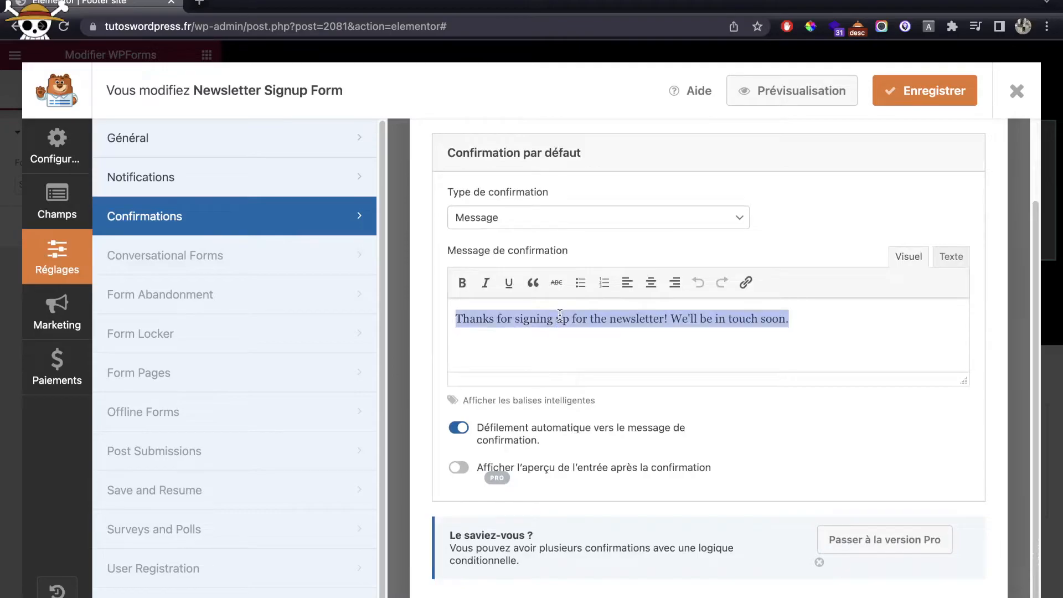
pyautogui.write('Merci de votre inscription !')
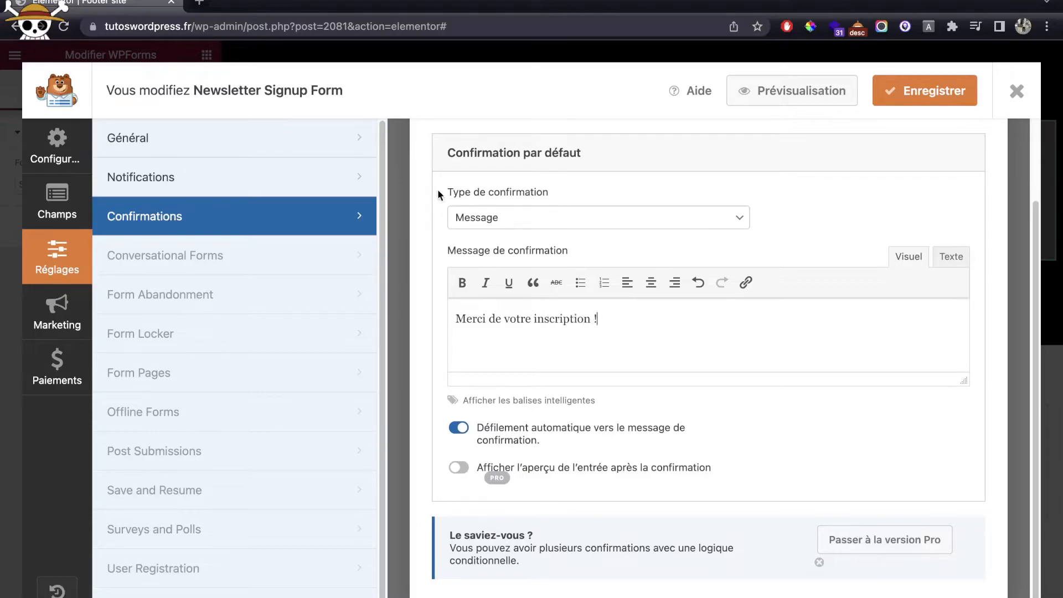
# Step: Look over the newsletter form's notification settings
pyautogui.click(315, 168)
pyautogui.scroll(-5, 614, 299)
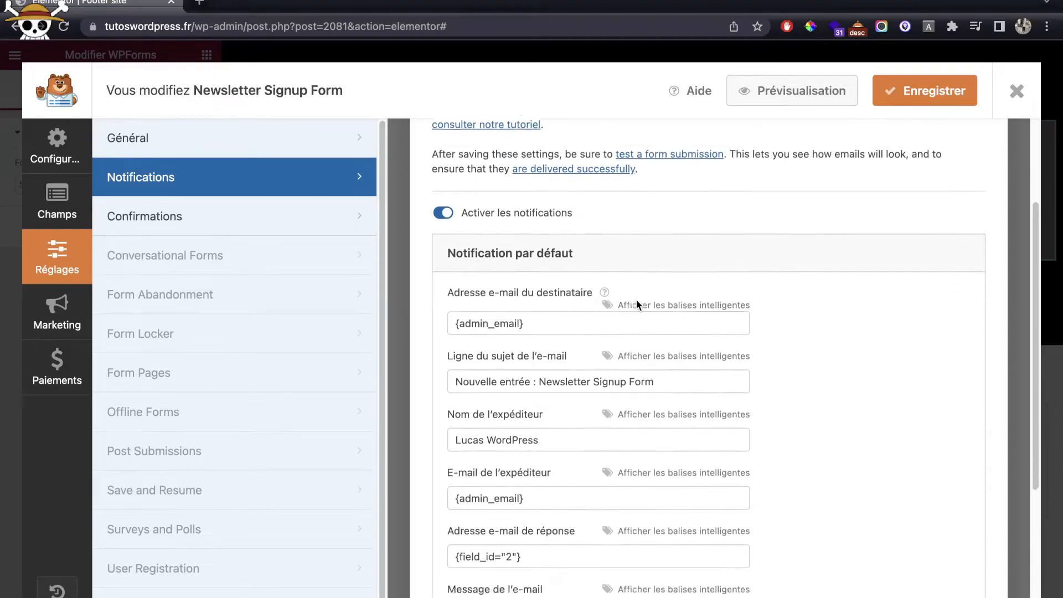
pyautogui.scroll(3, 612, 299)
pyautogui.scroll(1, 485, 285)
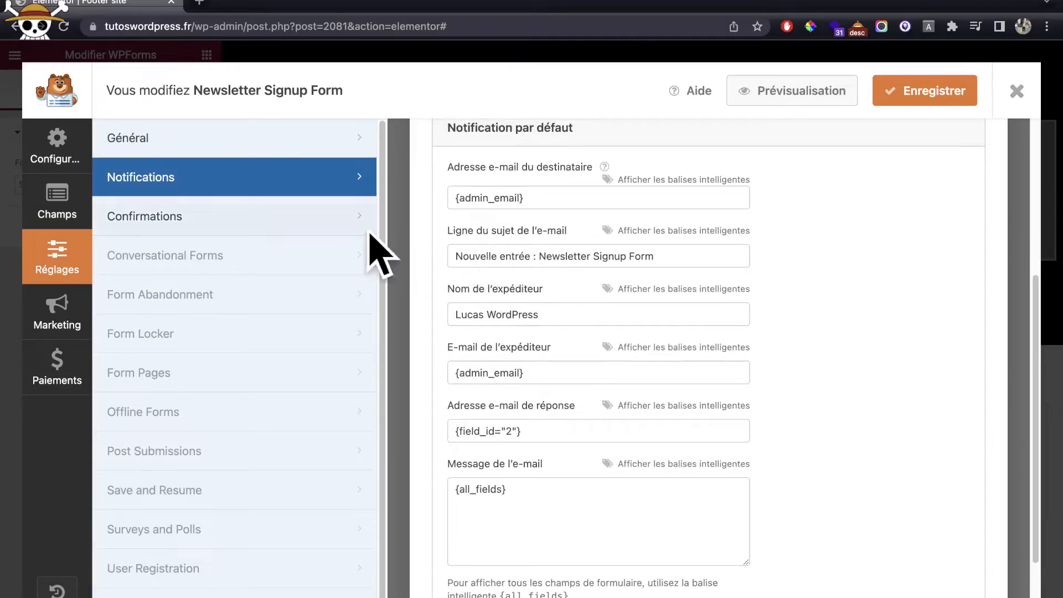
# Step: Set the submit button text to Envoyer and the sending text to Envoie..., then save the form
pyautogui.click(210, 144)
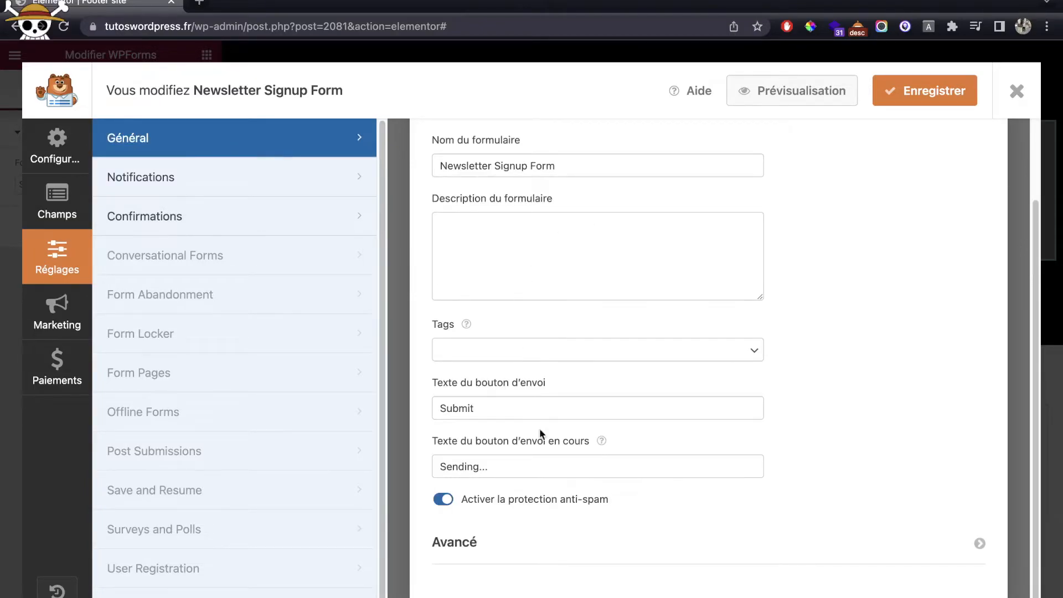
pyautogui.doubleClick(480, 409)
pyautogui.write('Envoyer')
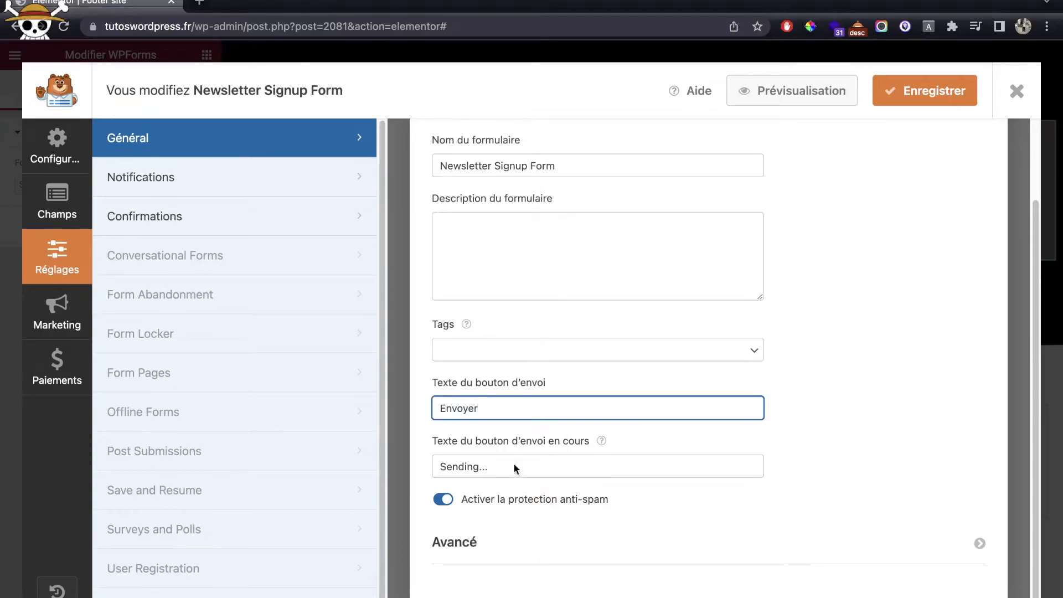
pyautogui.doubleClick(468, 466)
pyautogui.write('E')
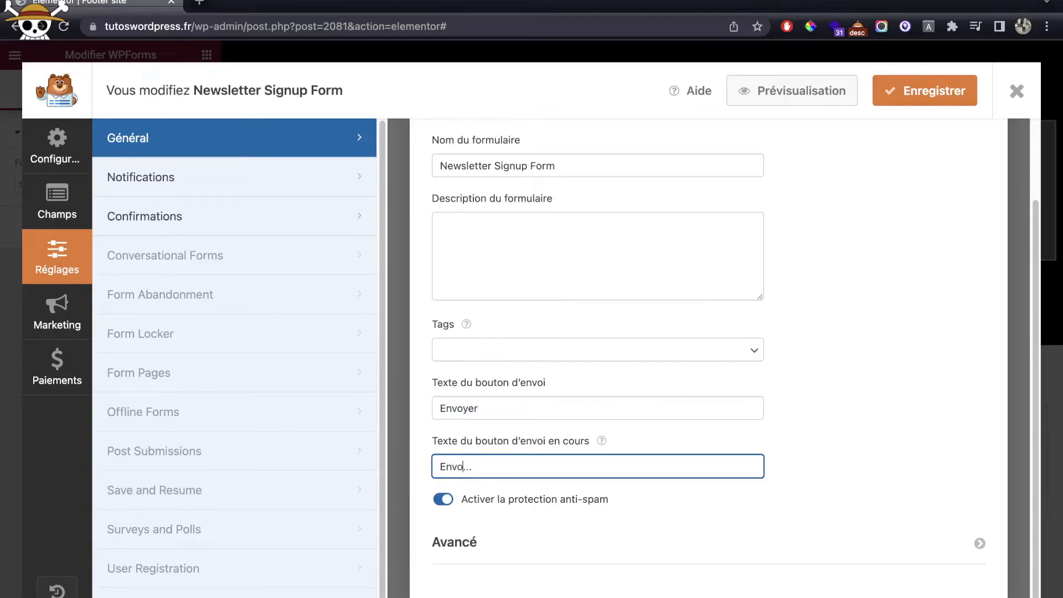
pyautogui.write('nvoie')
pyautogui.click(888, 88)
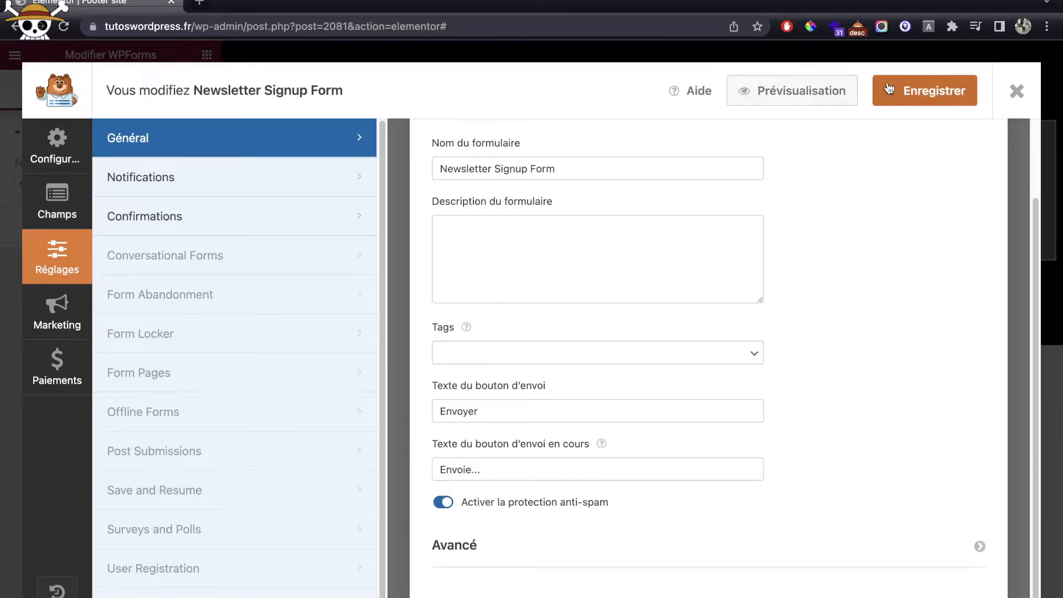
pyautogui.scroll(2, 757, 195)
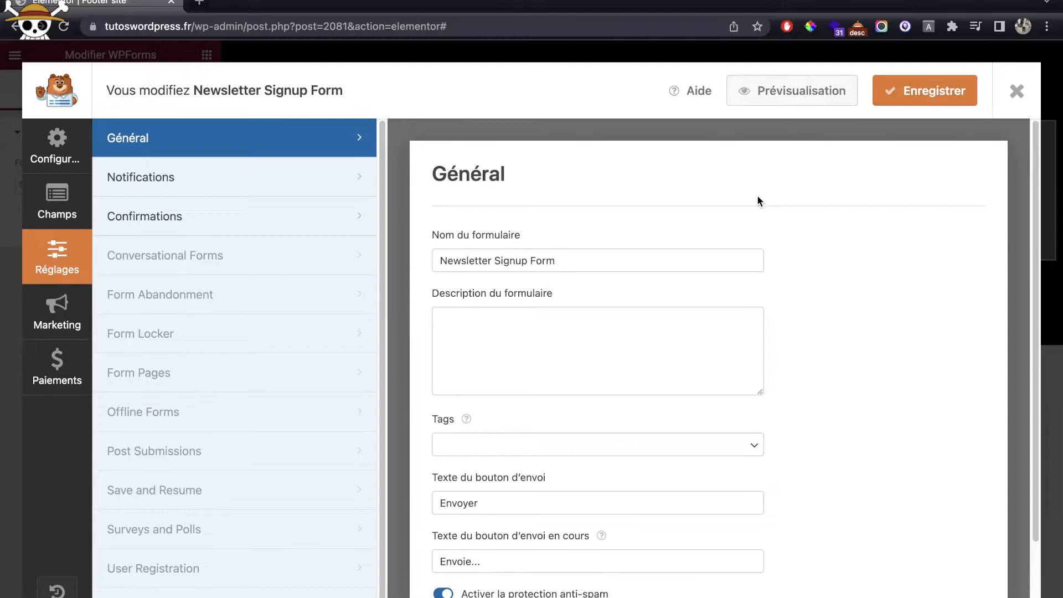
# Step: Close the form editor and try the form description display option, leaving it off
pyautogui.click(1017, 92)
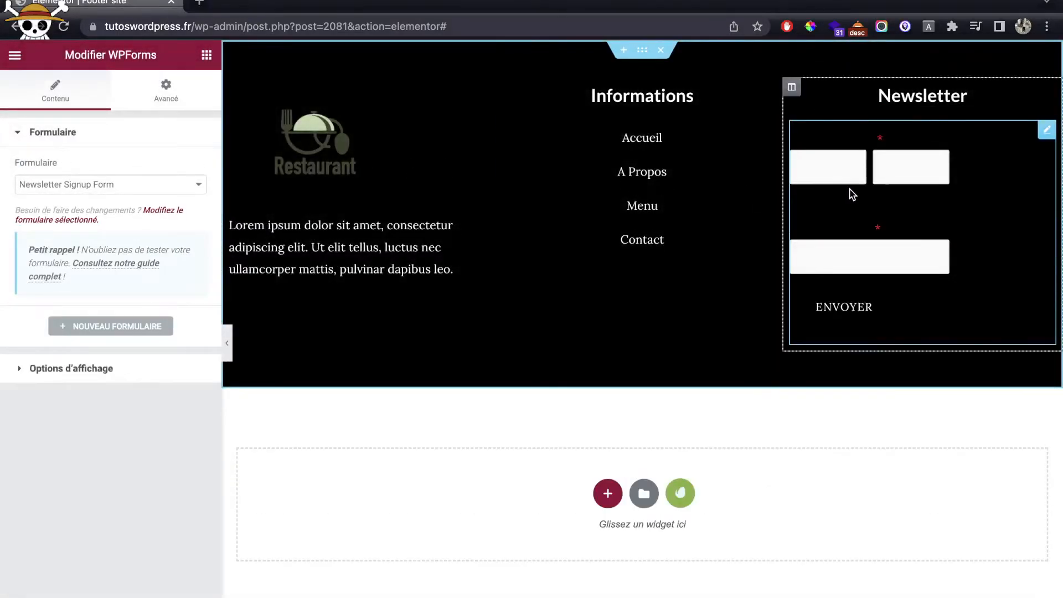
pyautogui.click(99, 375)
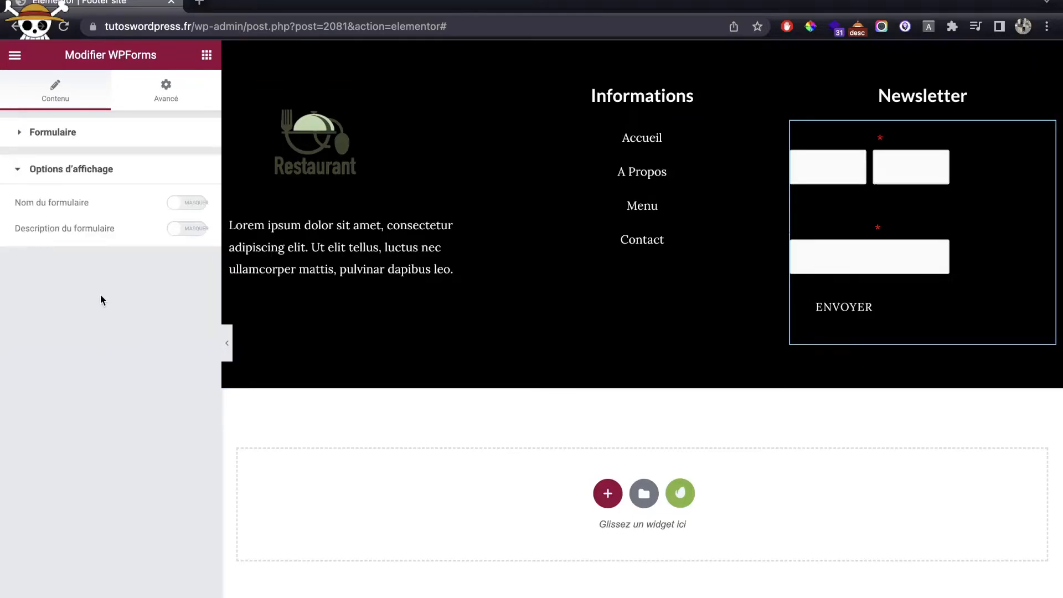
pyautogui.click(185, 230)
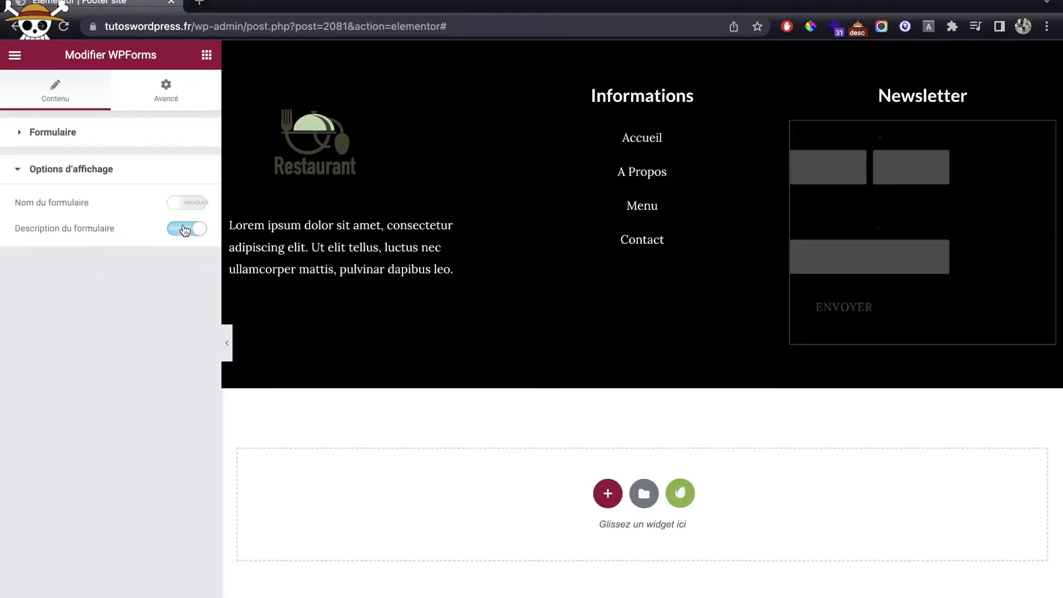
pyautogui.click(185, 230)
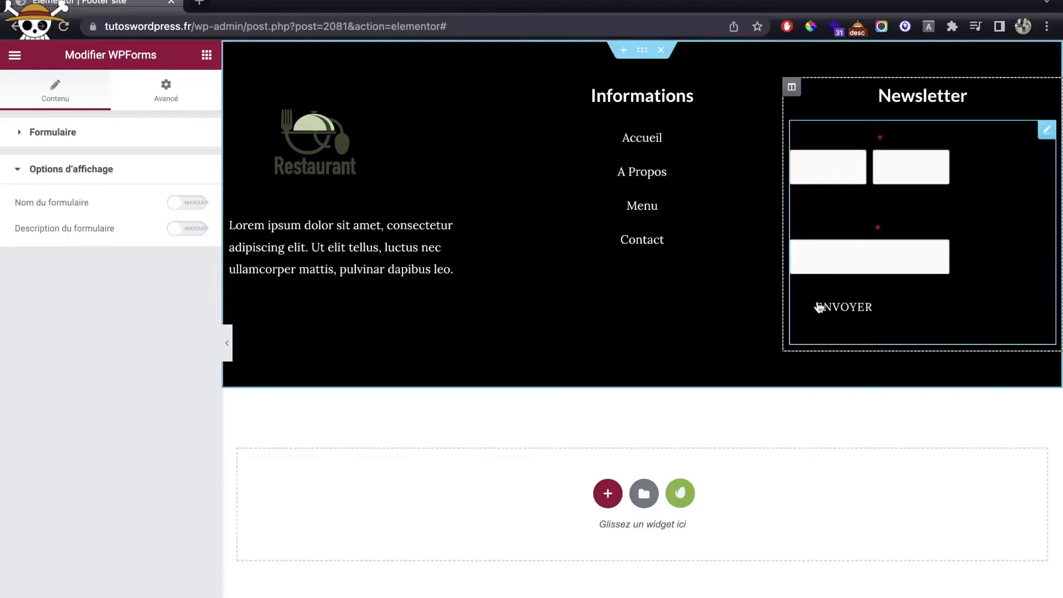
# Step: Change the footer section's background colour from black to a green shade
pyautogui.click(641, 52)
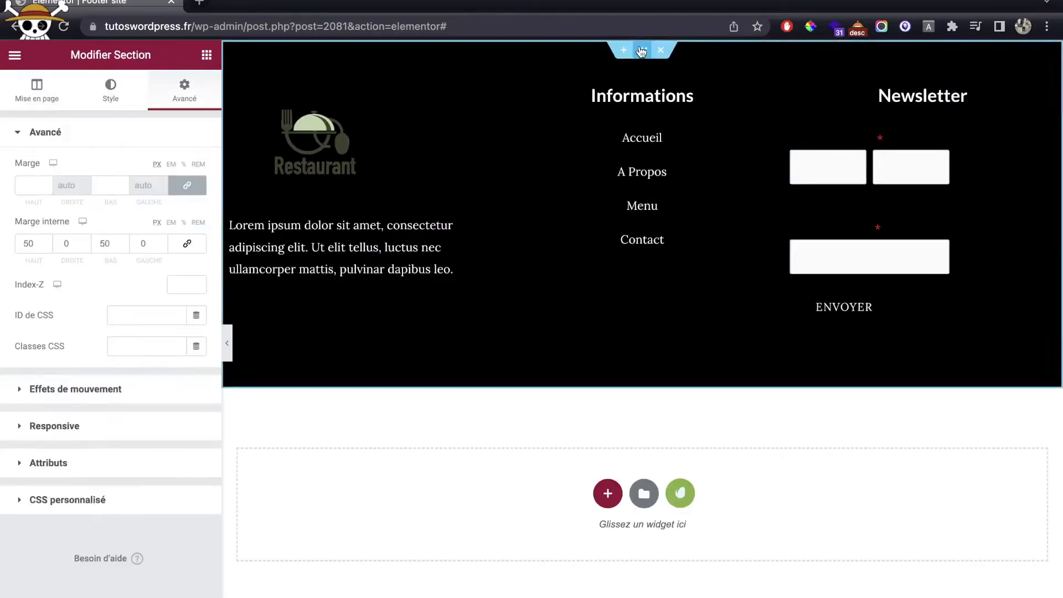
pyautogui.click(109, 93)
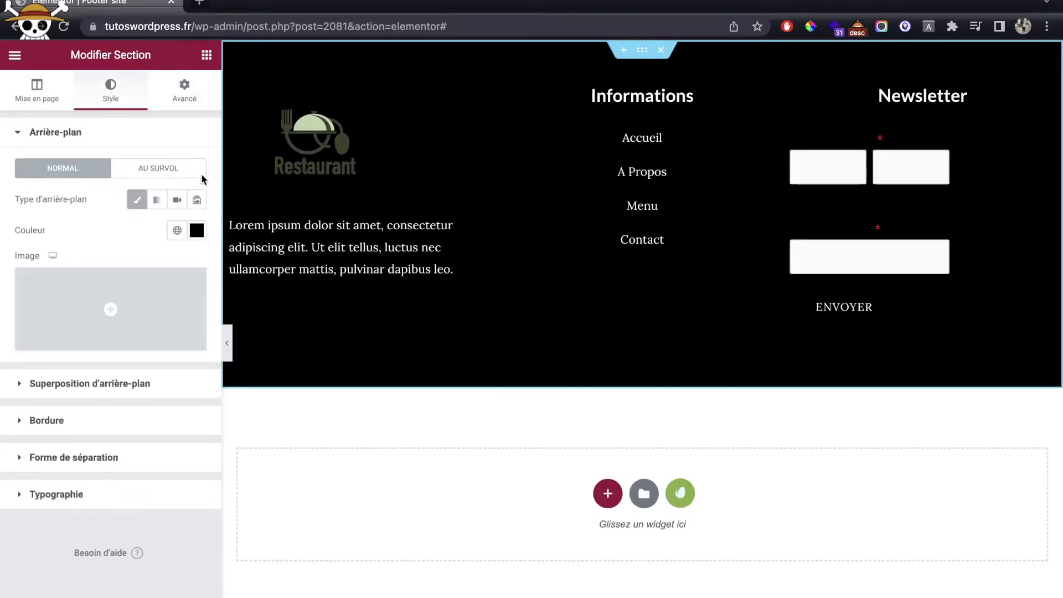
pyautogui.click(196, 231)
pyautogui.click(89, 420)
pyautogui.moveTo(105, 366); pyautogui.dragTo(82, 331)
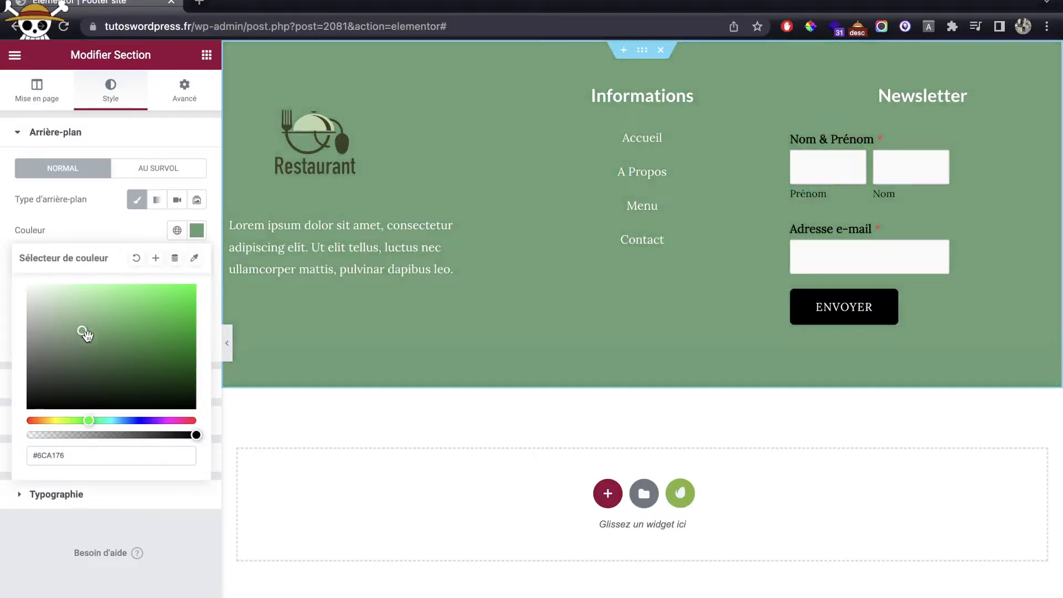
pyautogui.click(122, 597)
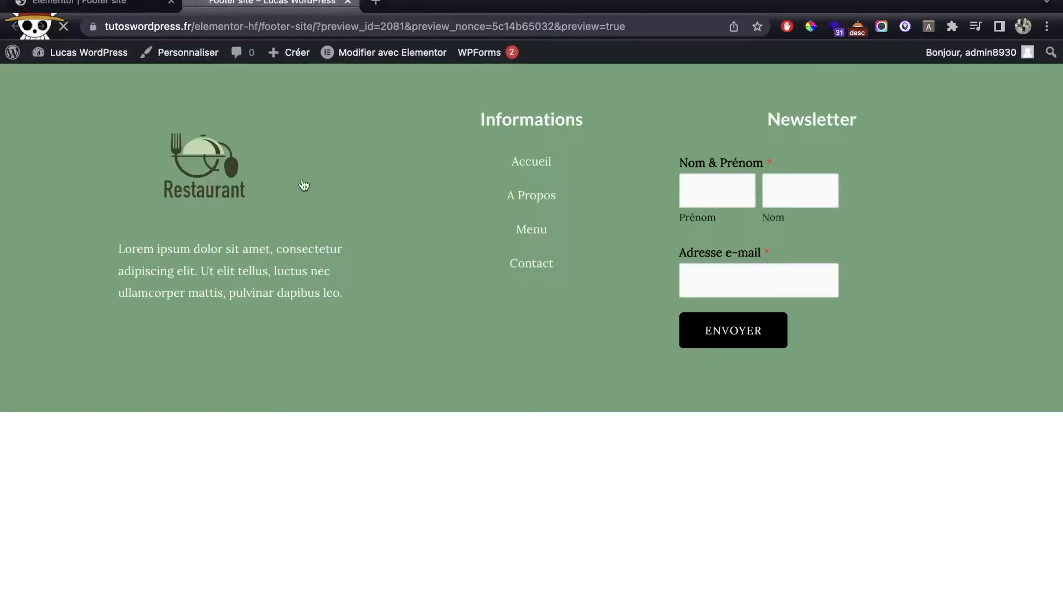
# Step: Open the homepage from the footer's Restaurant logo and scroll to the About Us button
pyautogui.click(304, 185)
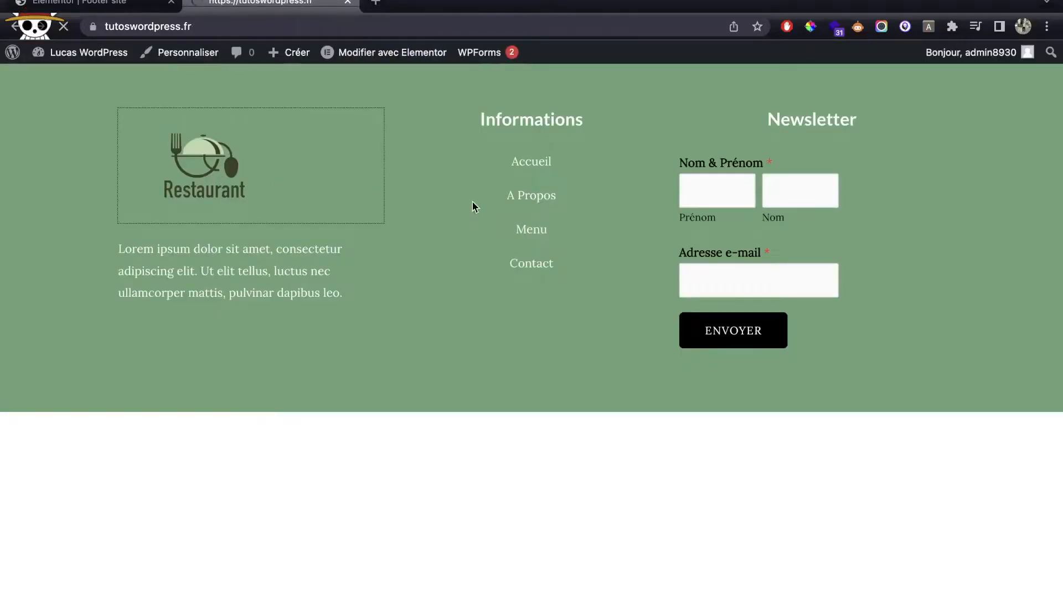
pyautogui.scroll(-10, 557, 371)
pyautogui.scroll(-11, 558, 373)
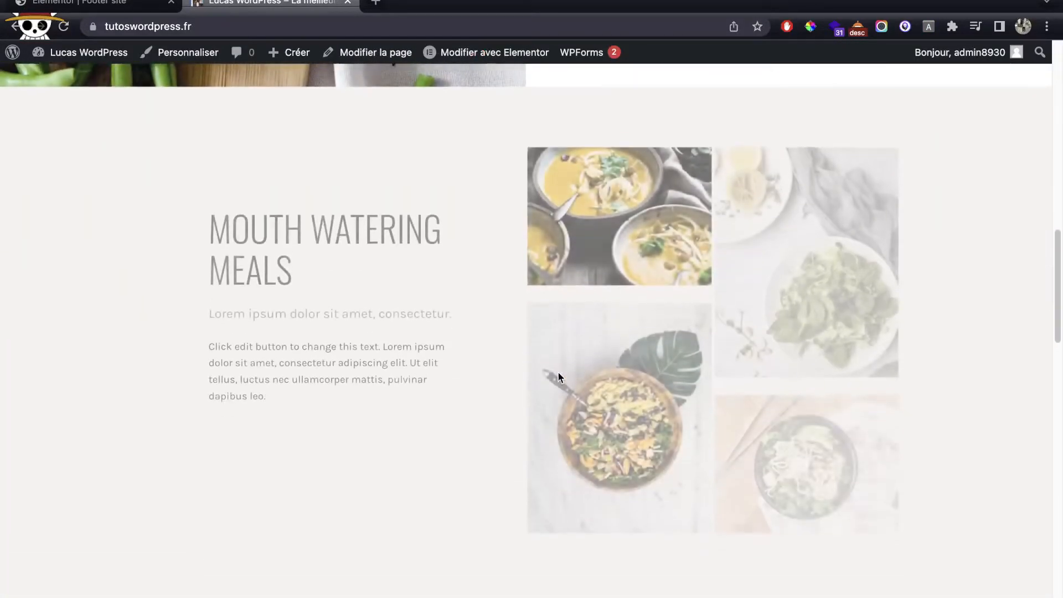
pyautogui.scroll(17, 558, 372)
pyautogui.scroll(-12, 557, 371)
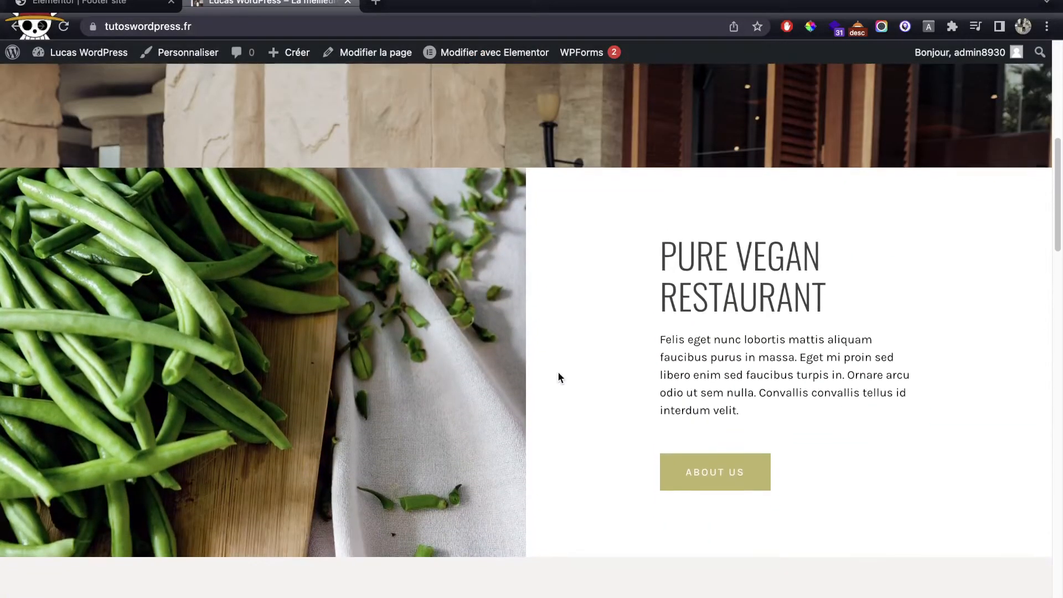
pyautogui.scroll(-8, 743, 342)
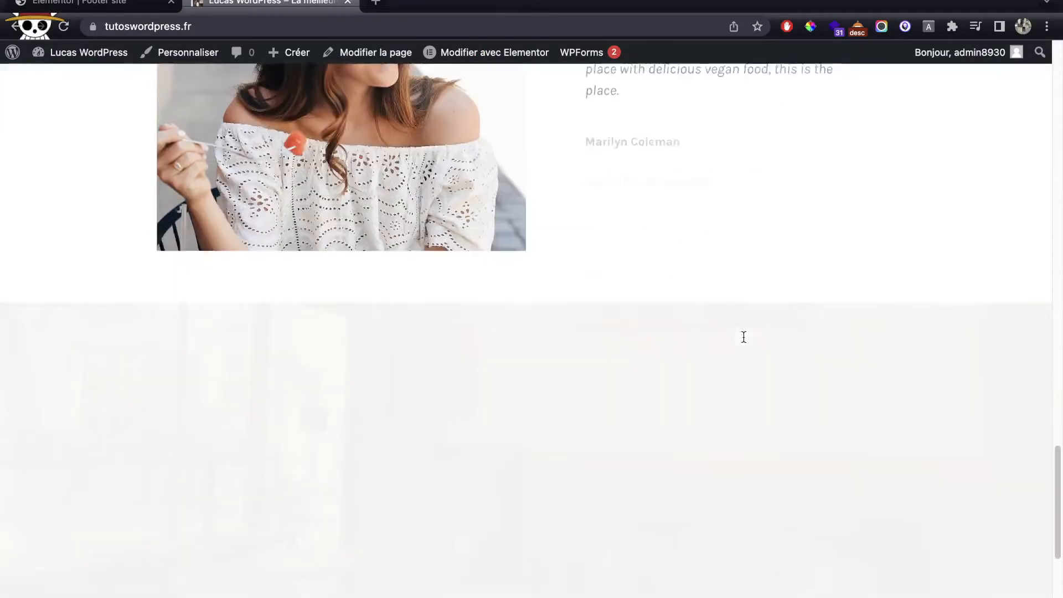
pyautogui.scroll(14, 743, 337)
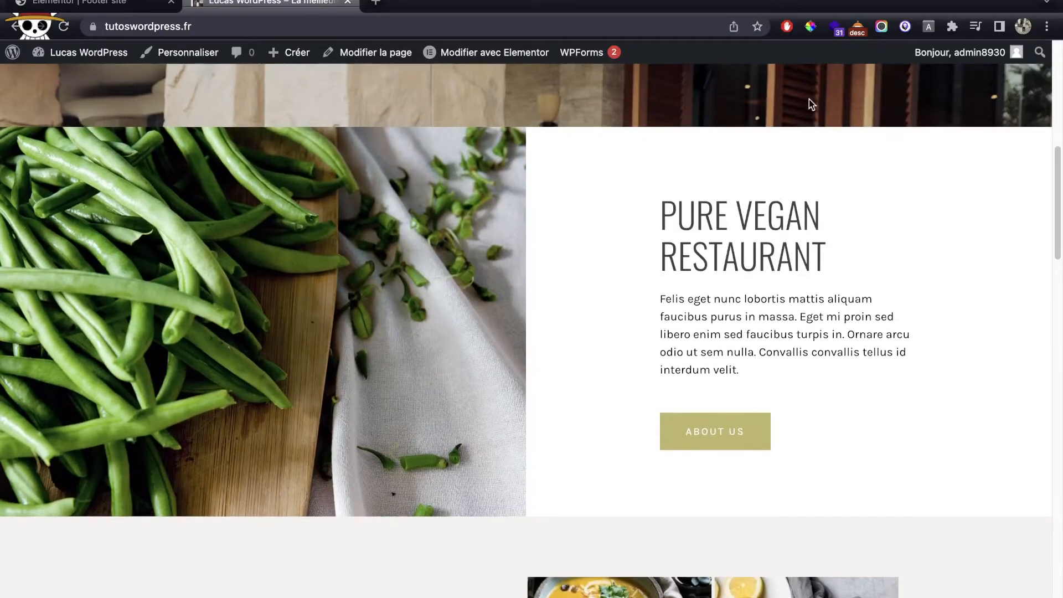
# Step: Sample the About Us button's olive colour #BDB76B with the browser colour picker
pyautogui.click(811, 27)
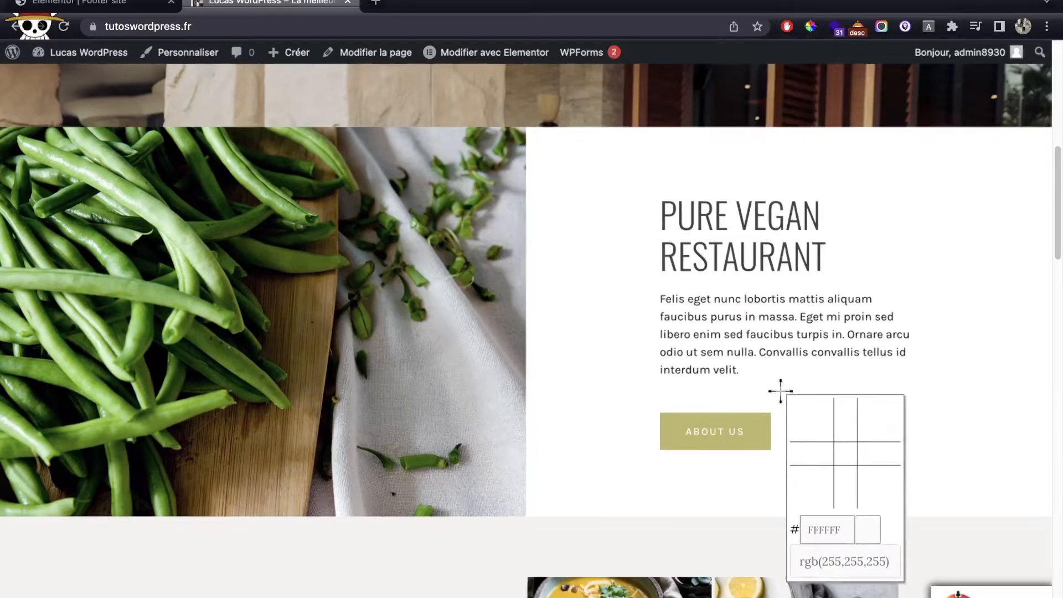
pyautogui.click(763, 431)
pyautogui.press('super+c')
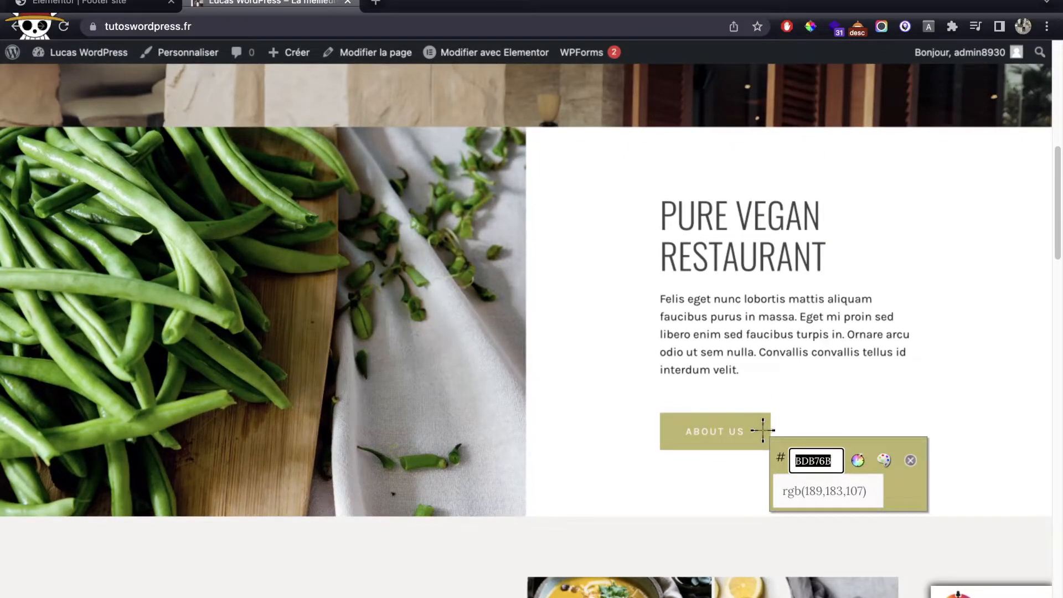
pyautogui.click(911, 461)
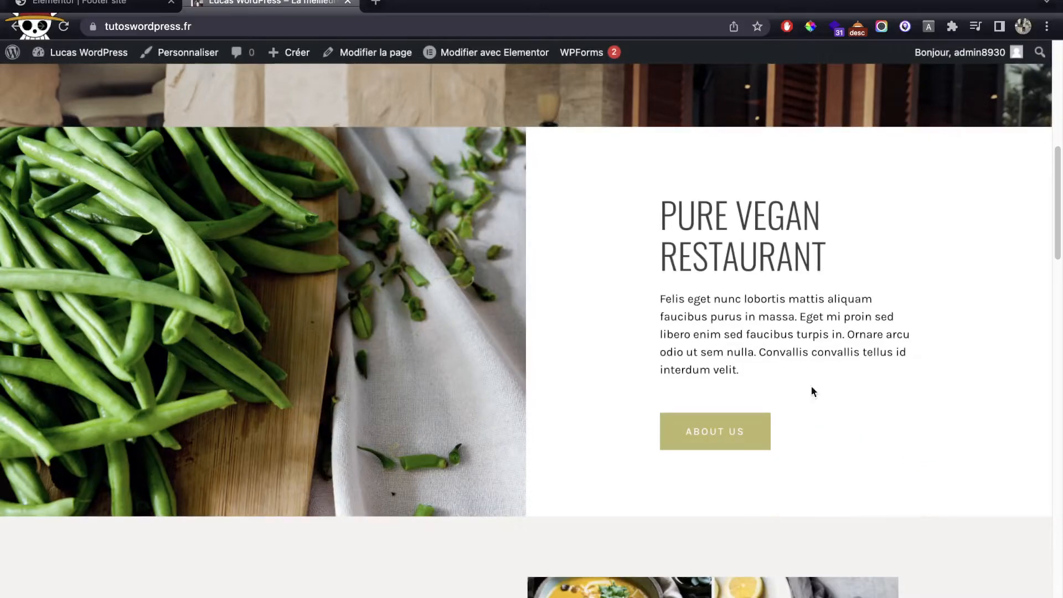
pyautogui.click(137, 7)
# Step: Paste the sampled olive colour BDB76B as the footer background
pyautogui.click(191, 232)
pyautogui.press('super+v')
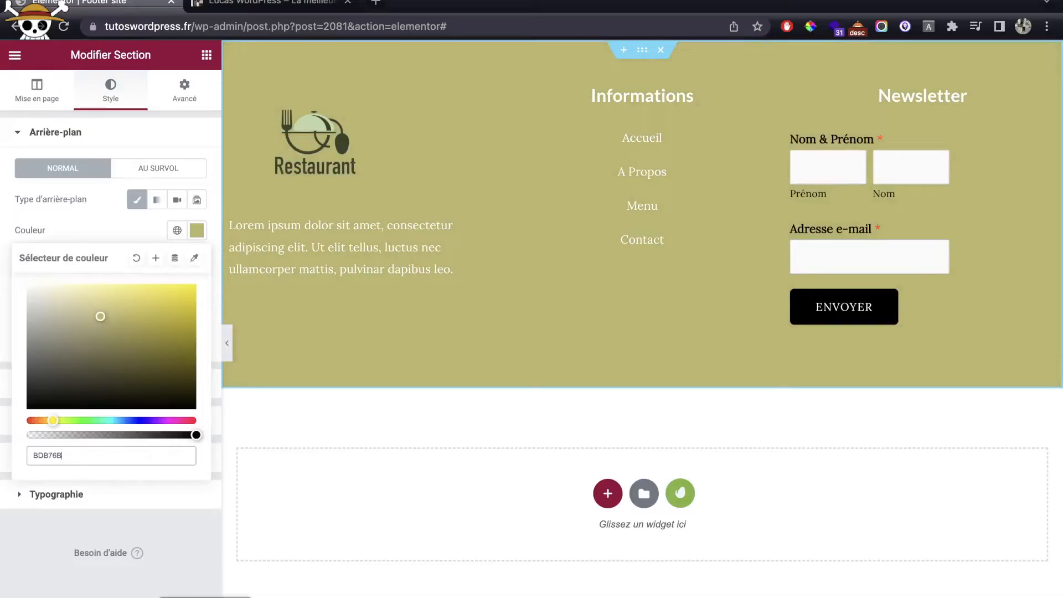
pyautogui.click(171, 597)
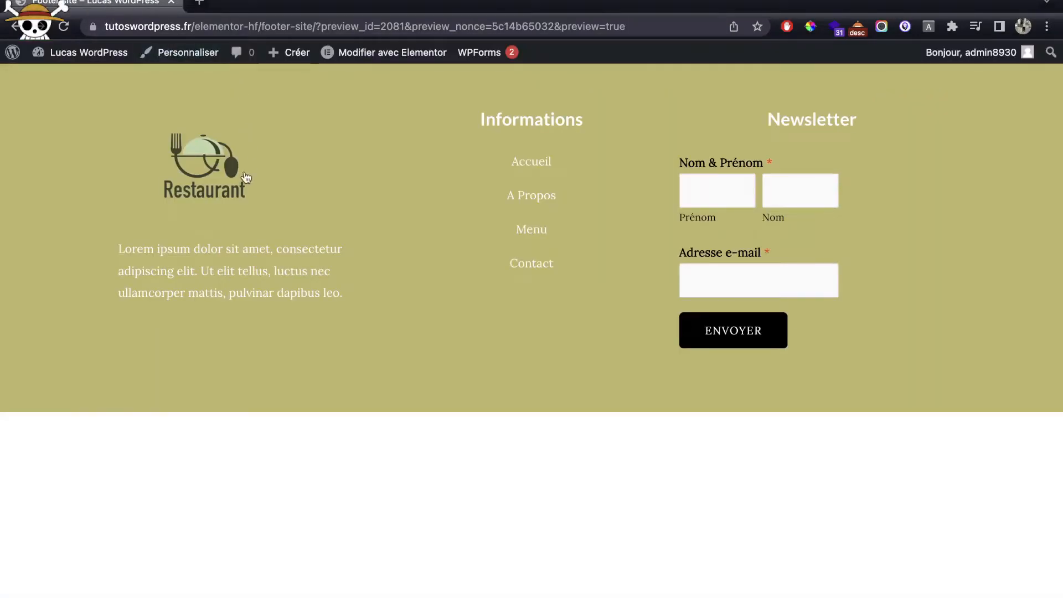
# Step: Open the homepage and scroll to check the olive footer
pyautogui.click(222, 183)
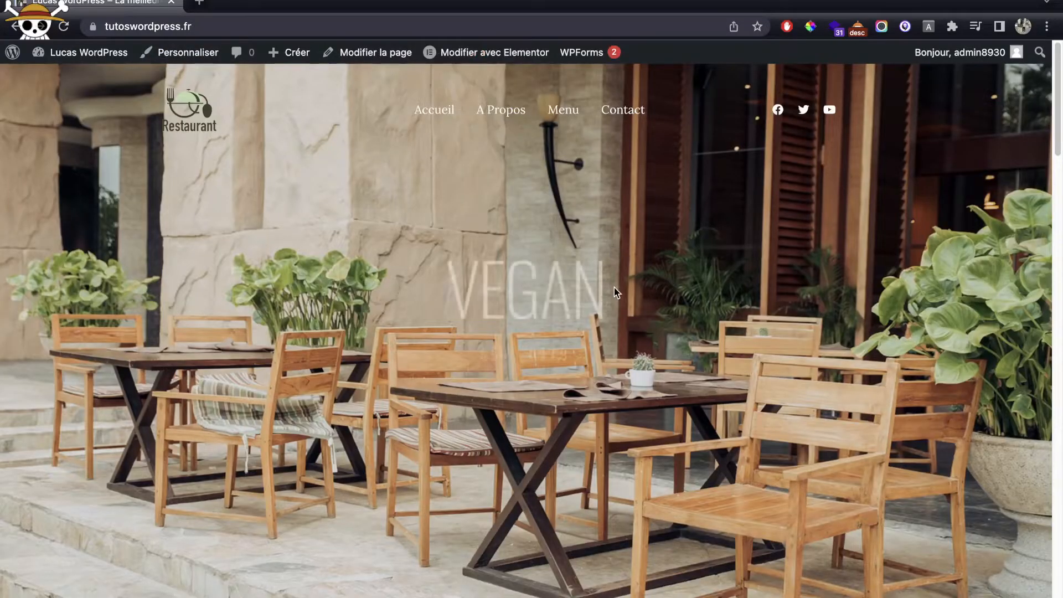
pyautogui.scroll(-15, 921, 318)
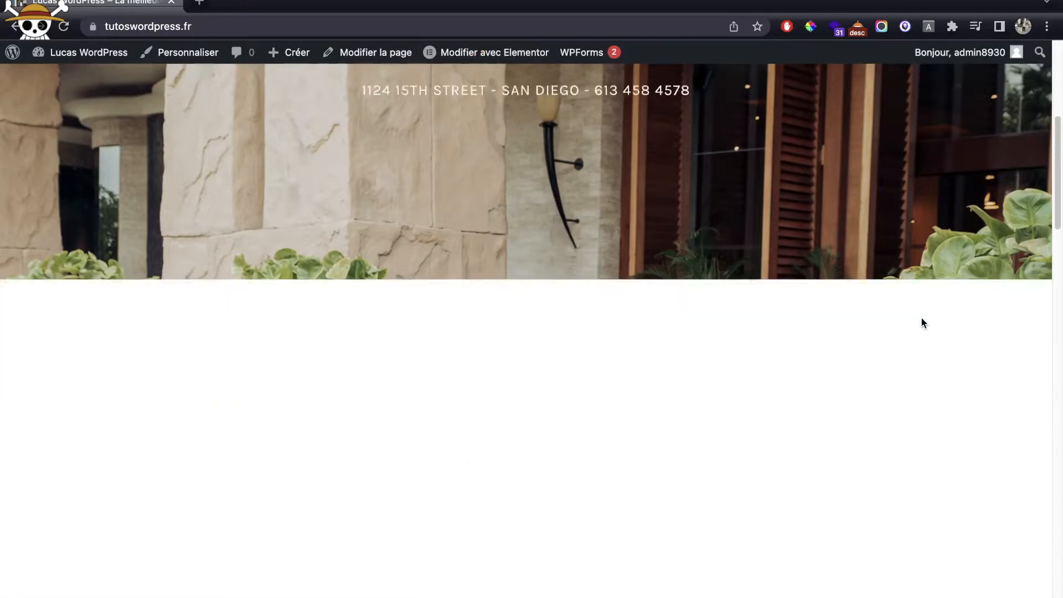
pyautogui.scroll(-20, 922, 321)
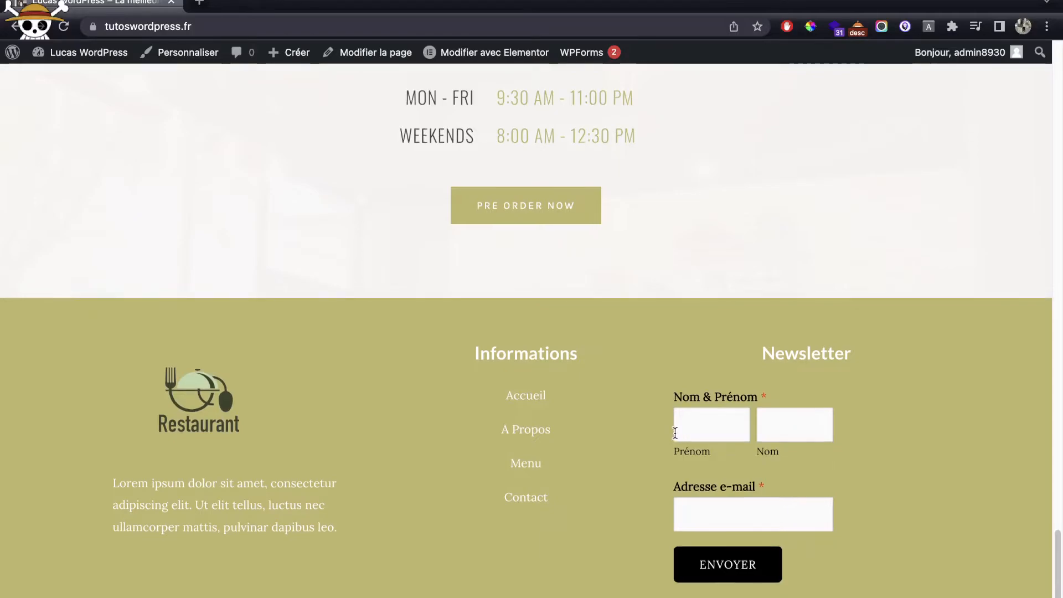
pyautogui.scroll(20, 675, 433)
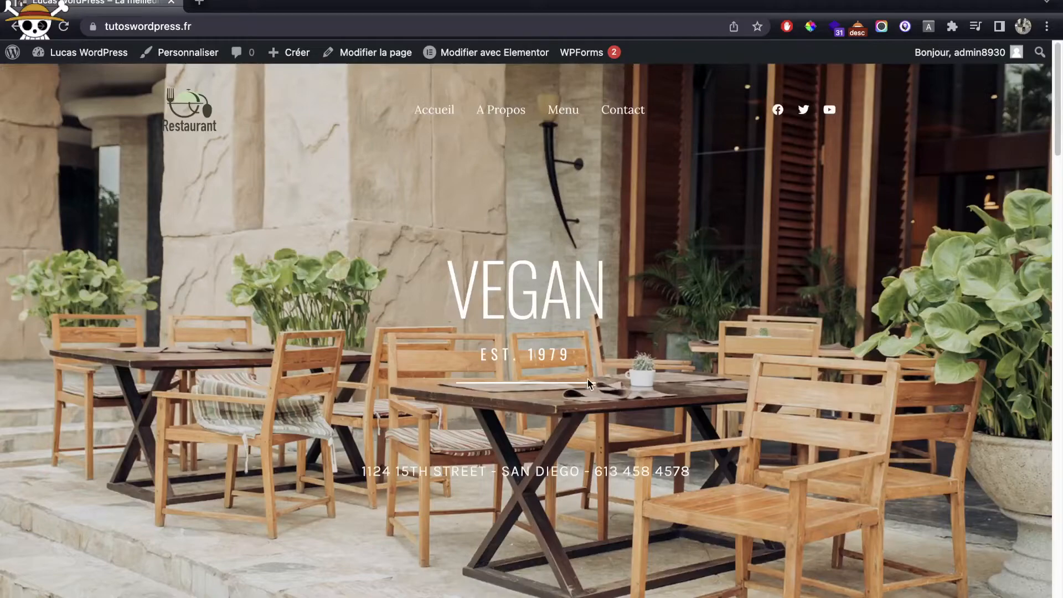
# Step: Open the home page in Elementor and change the VEGAN heading to Restaurant vegan
pyautogui.moveTo(504, 64)
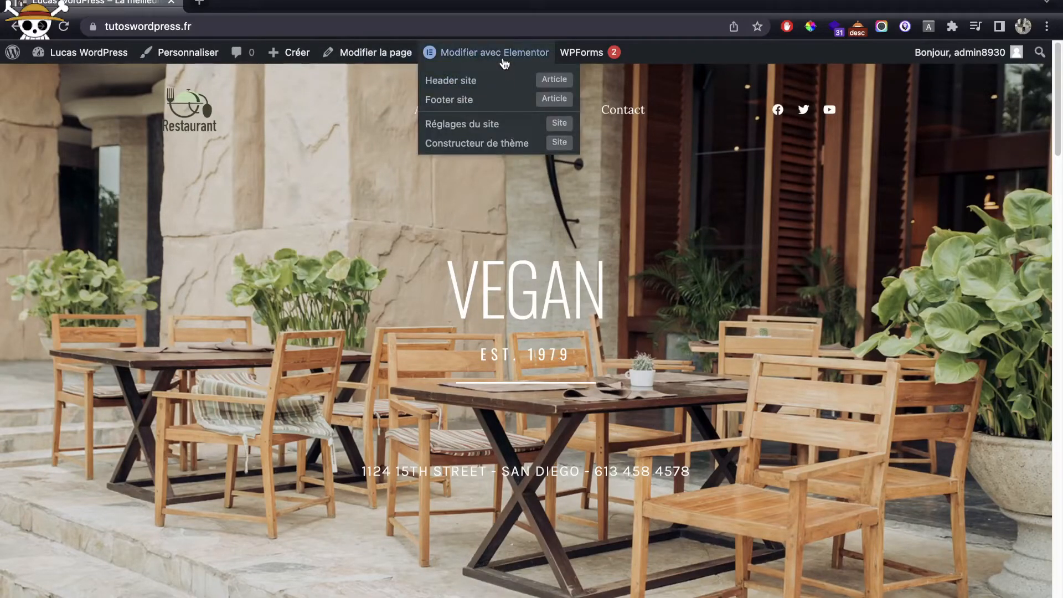
pyautogui.click(497, 56)
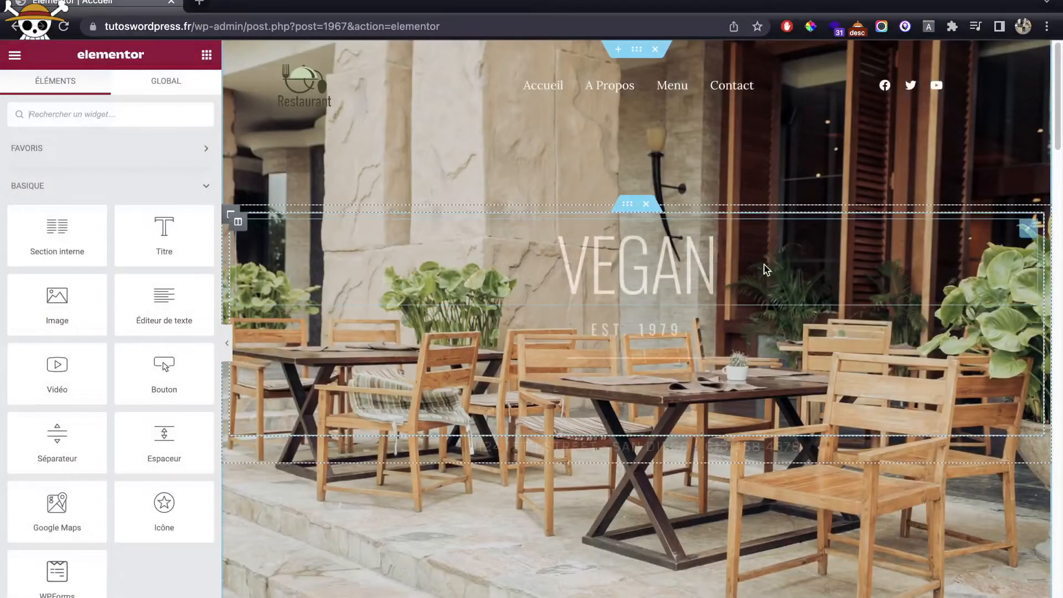
pyautogui.click(803, 266)
pyautogui.click(48, 212)
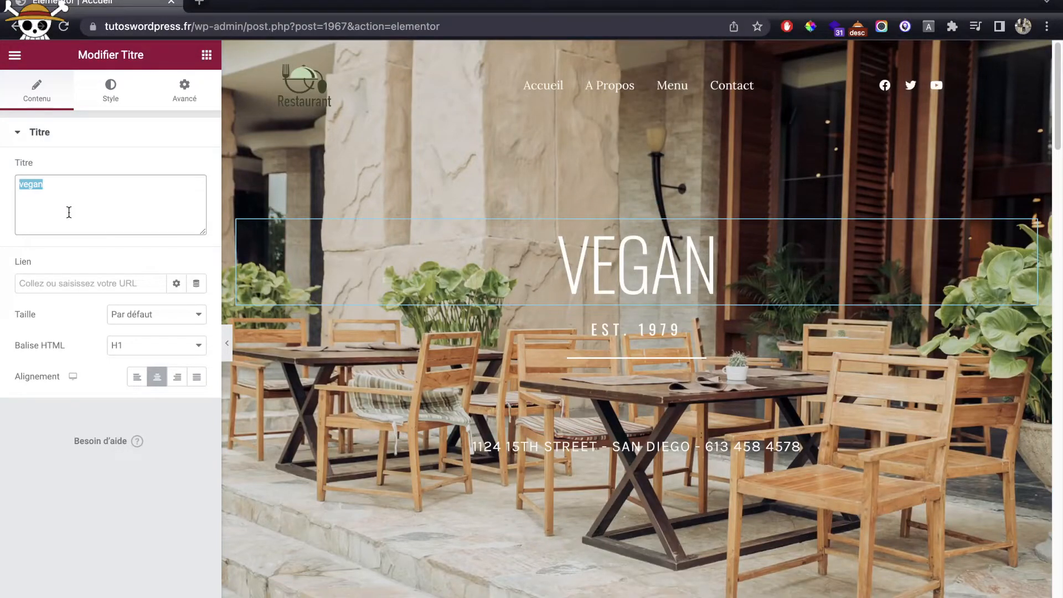
pyautogui.write('Restaurant')
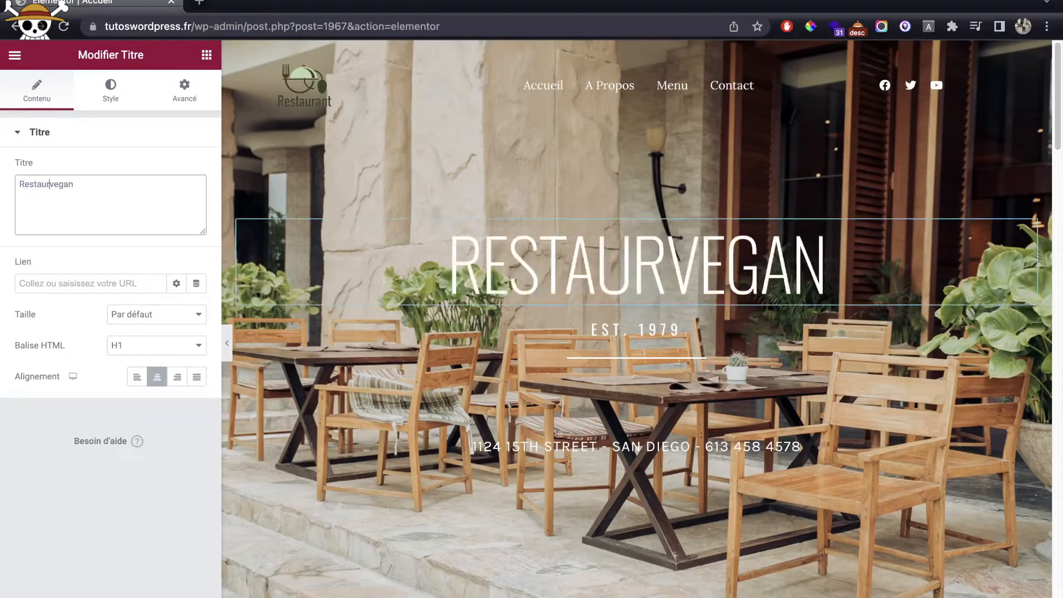
# Step: Change the subtitle to Depuis 1979 and the address line to Toulouse, France
pyautogui.click(712, 331)
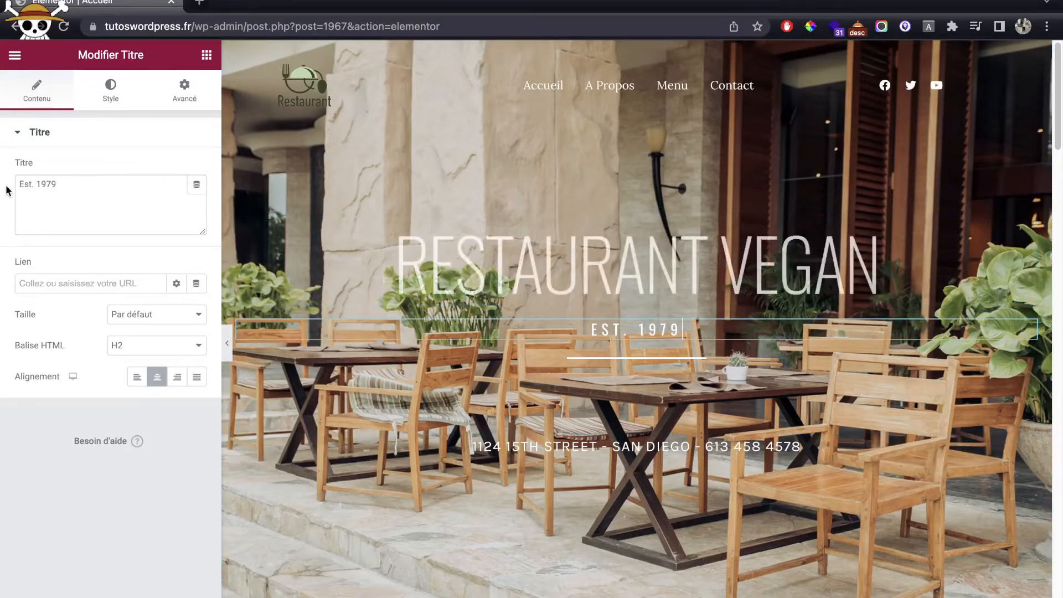
pyautogui.moveTo(33, 189); pyautogui.dragTo(18, 188)
pyautogui.write('Depuis')
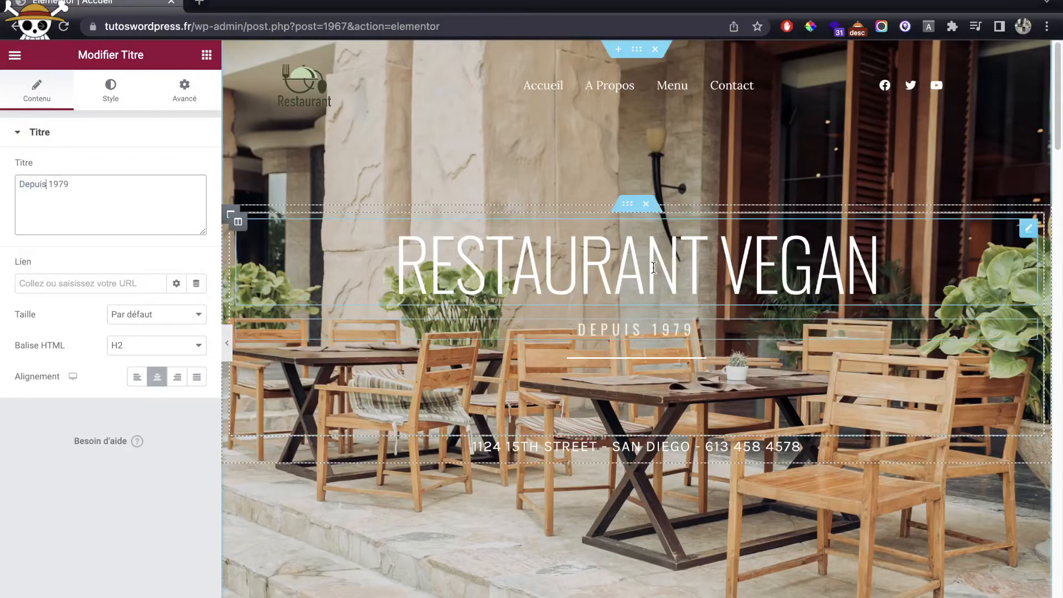
pyautogui.scroll(-2, 653, 268)
pyautogui.click(800, 334)
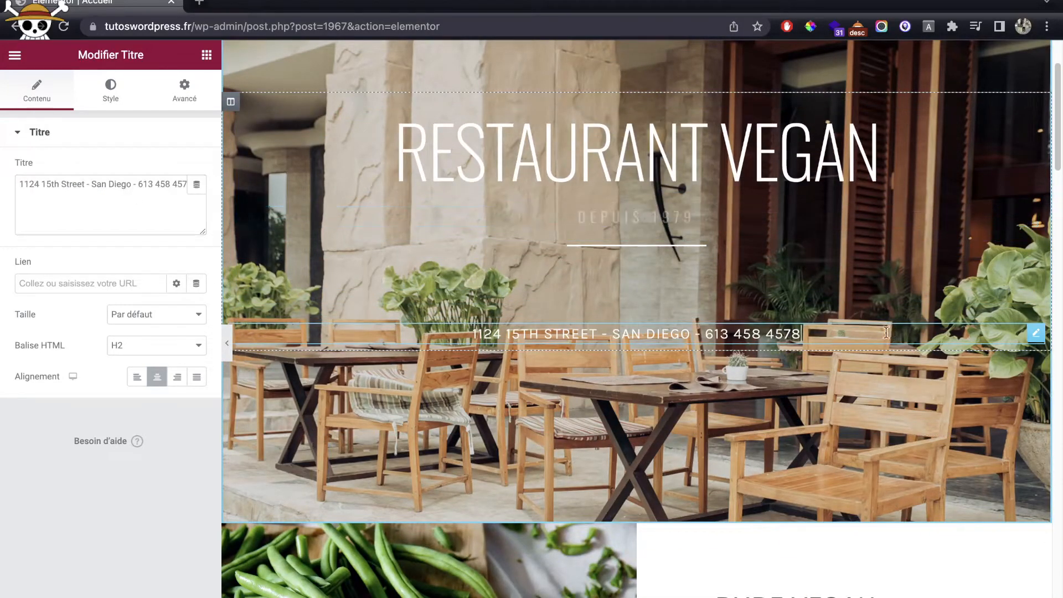
pyautogui.tripleClick(66, 183)
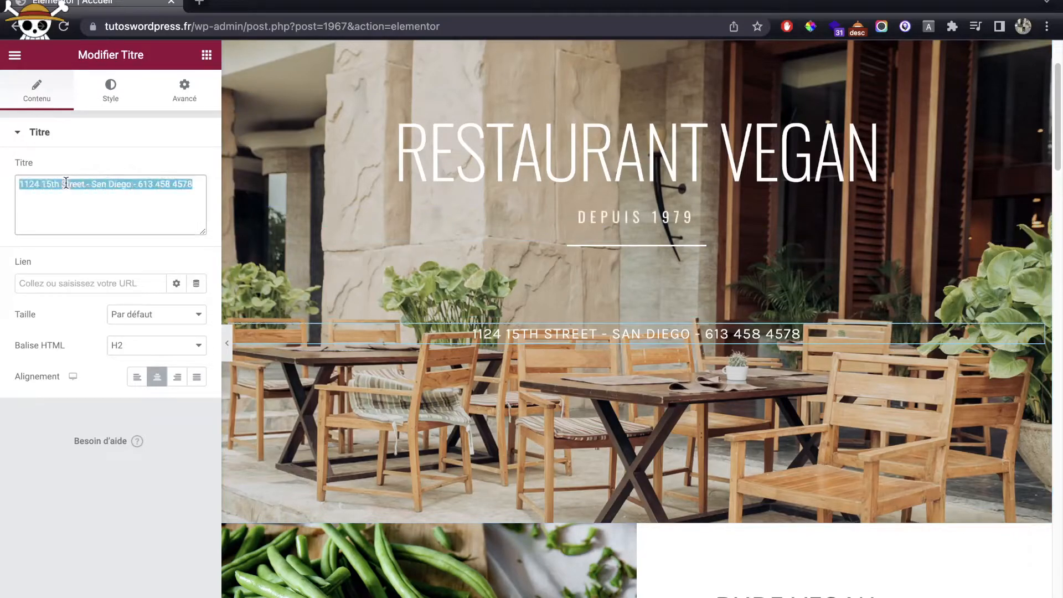
pyautogui.write('Toulouse, France')
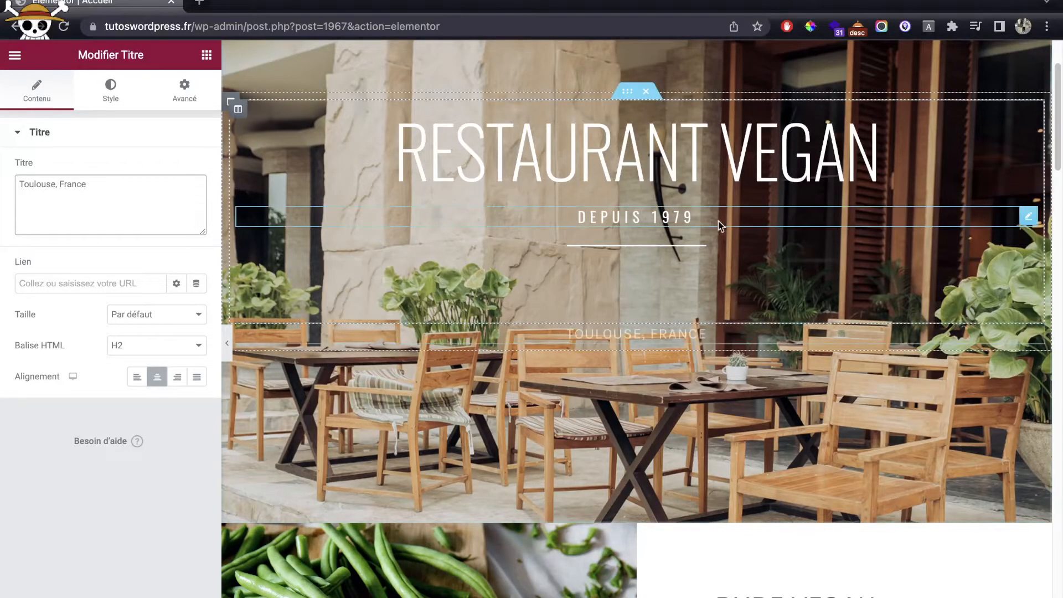
pyautogui.scroll(-5, 786, 260)
pyautogui.scroll(-3, 789, 264)
# Step: Replace the placeholder paragraph with a French welcome text about local, chemical-free products
pyautogui.click(909, 192)
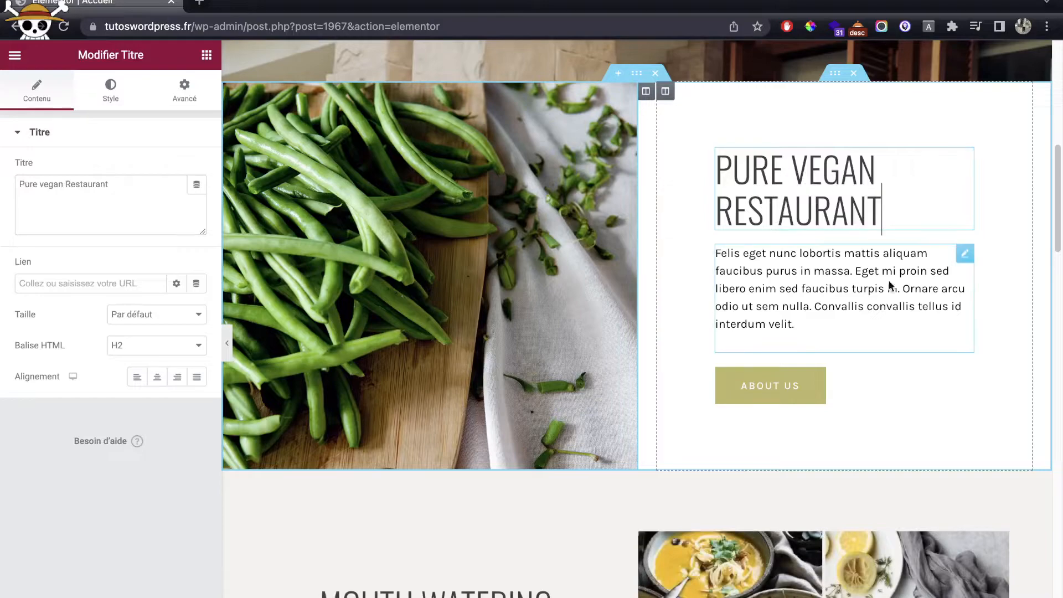
pyautogui.click(966, 256)
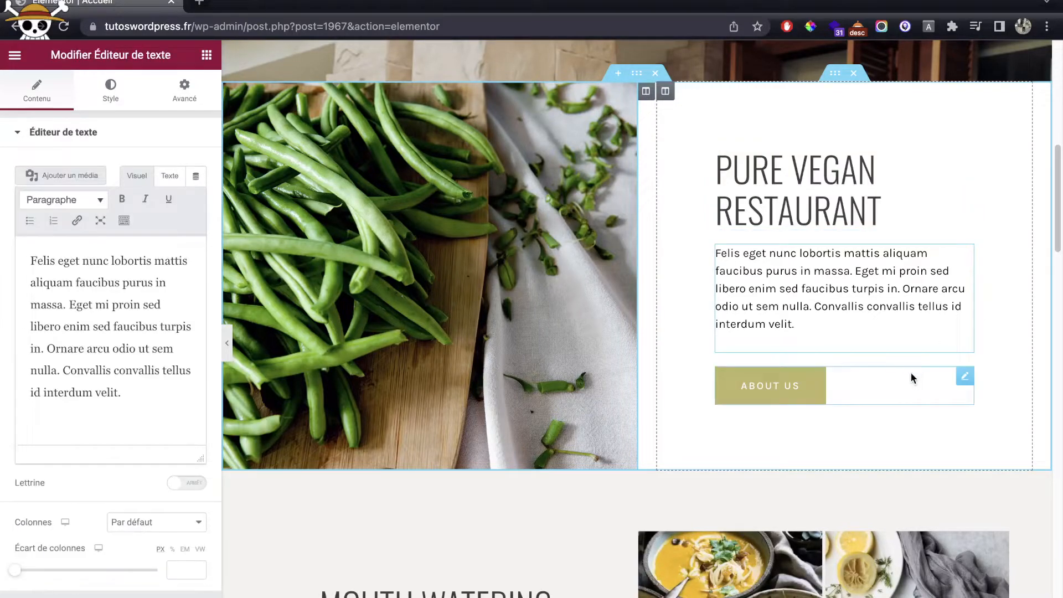
pyautogui.tripleClick(74, 306)
pyautogui.write('B')
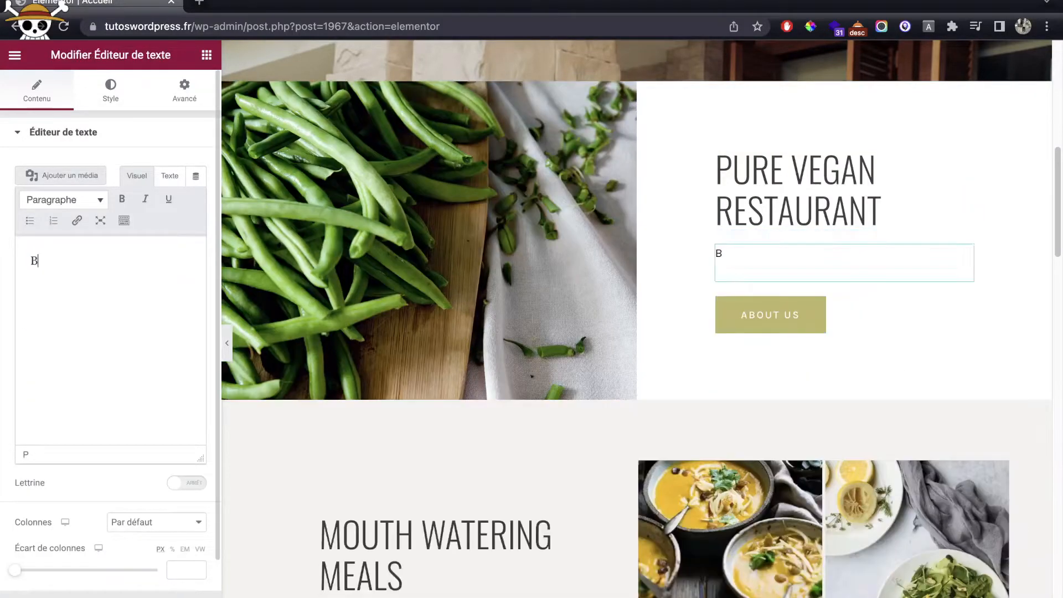
pyautogui.write('ienvenue chez Lu')
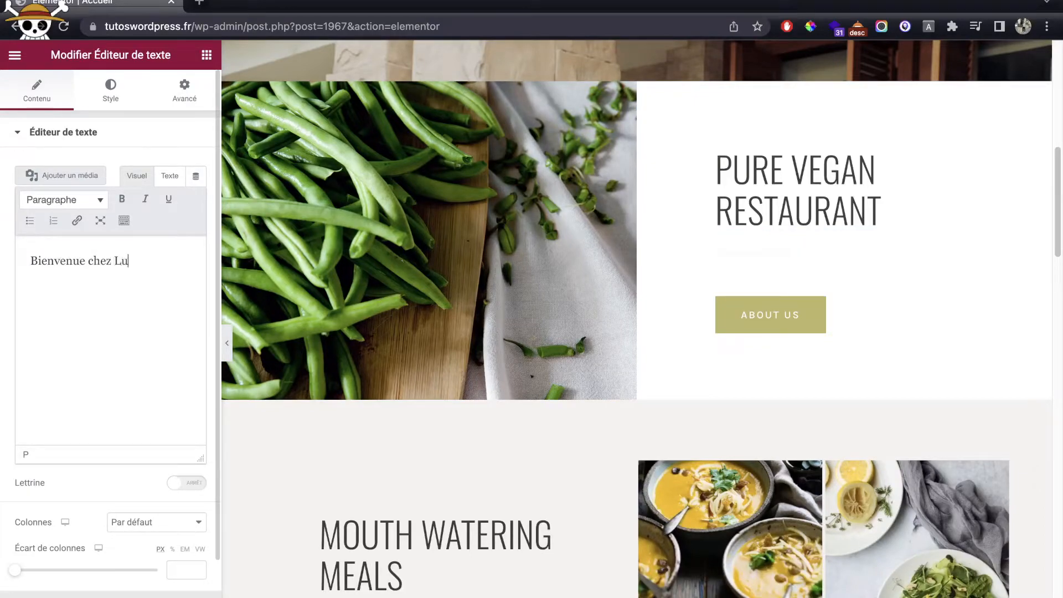
pyautogui.write('cas Wordpress, le restaurant V')
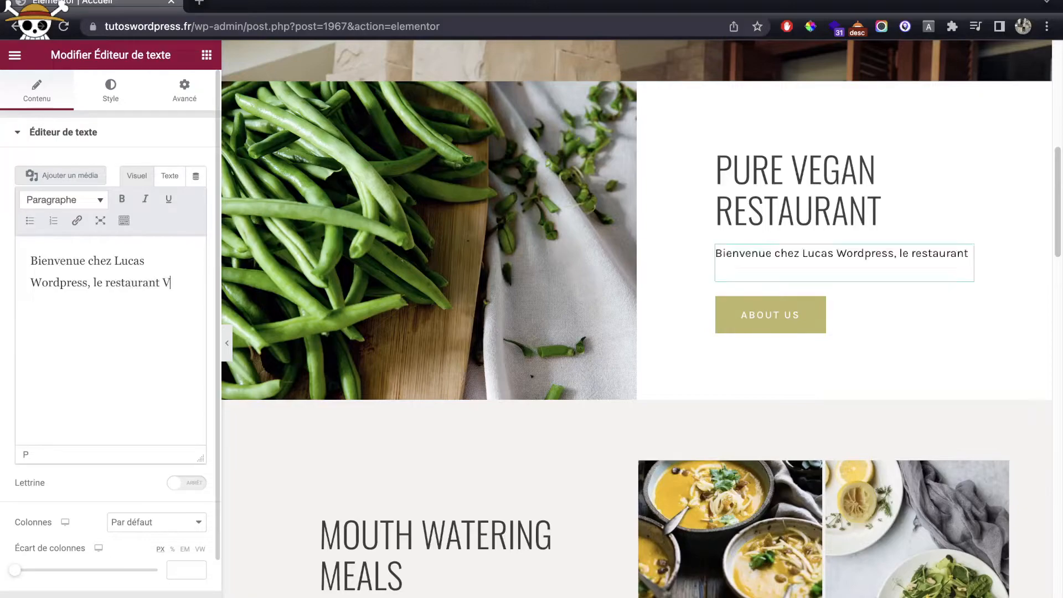
pyautogui.write('egan N°')
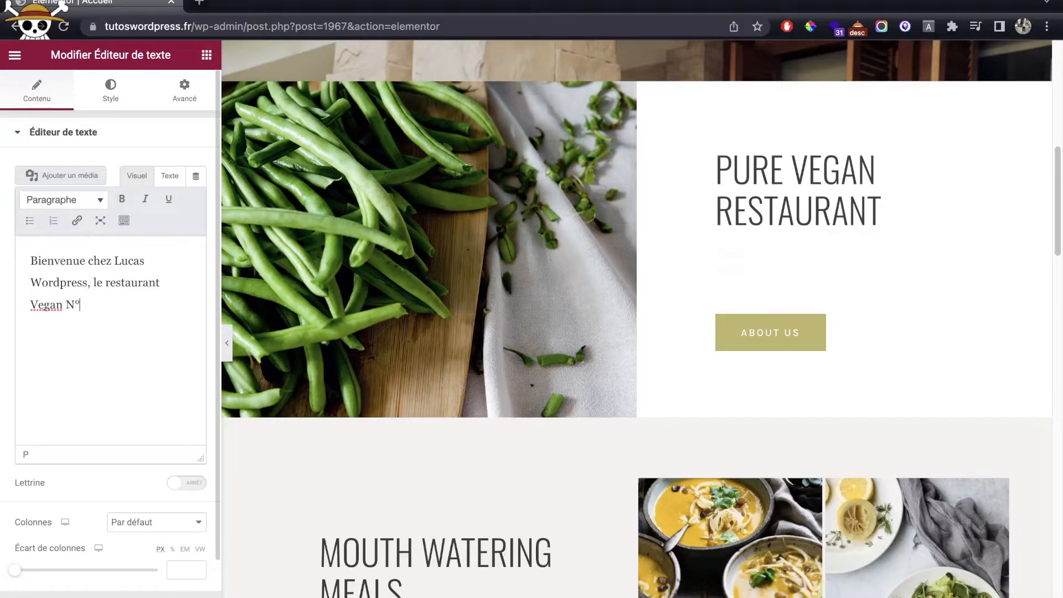
pyautogui.write("1 de l'occ")
pyautogui.press('BackSpace')
pyautogui.press('BackSpace')
pyautogui.press('BackSpace')
pyautogui.write('Oxx')
pyautogui.press('BackSpace')
pyautogui.press('BackSpace')
pyautogui.write('ccitanie. ')
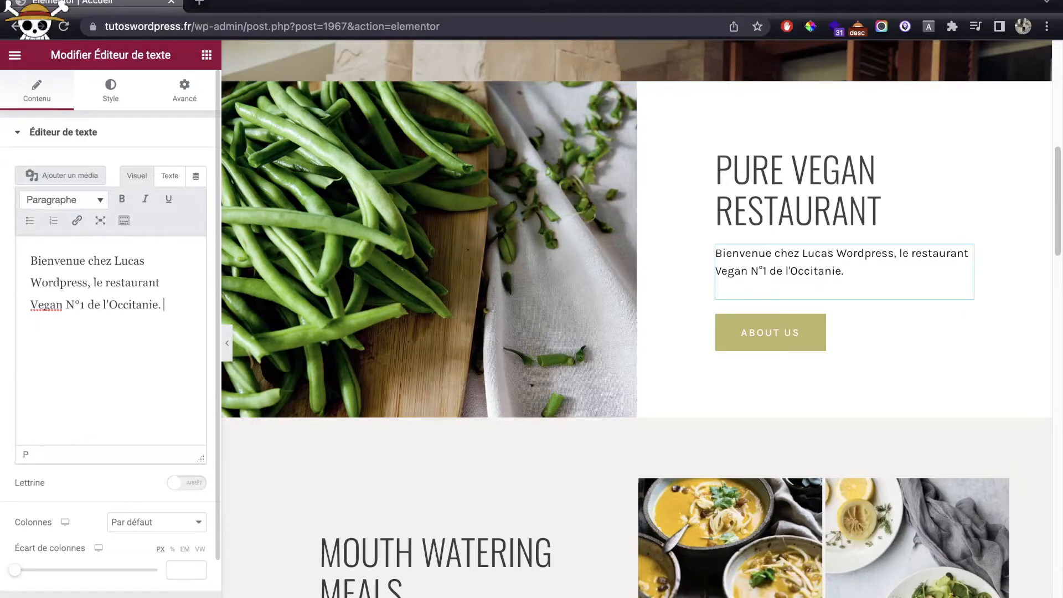
pyautogui.write('nOS nt ch')
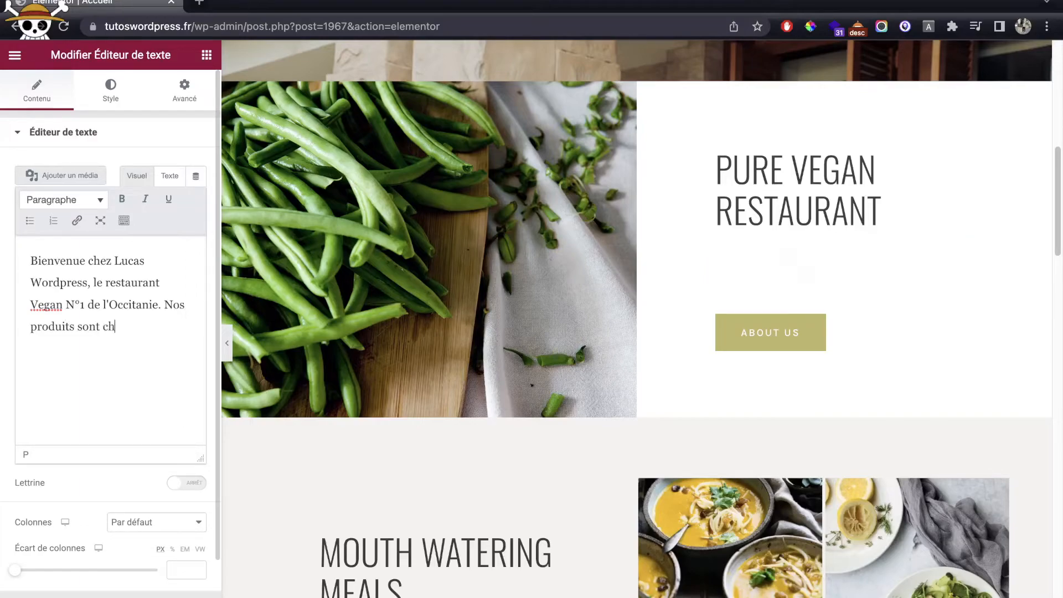
pyautogui.write('oisis avec soin par les product')
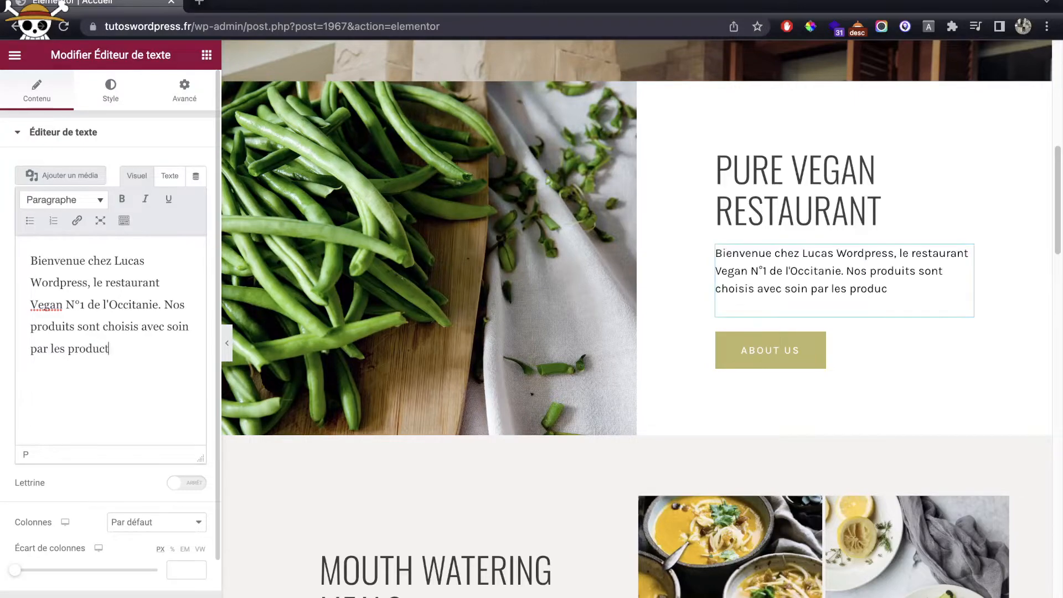
pyautogui.write('eurs locaux')
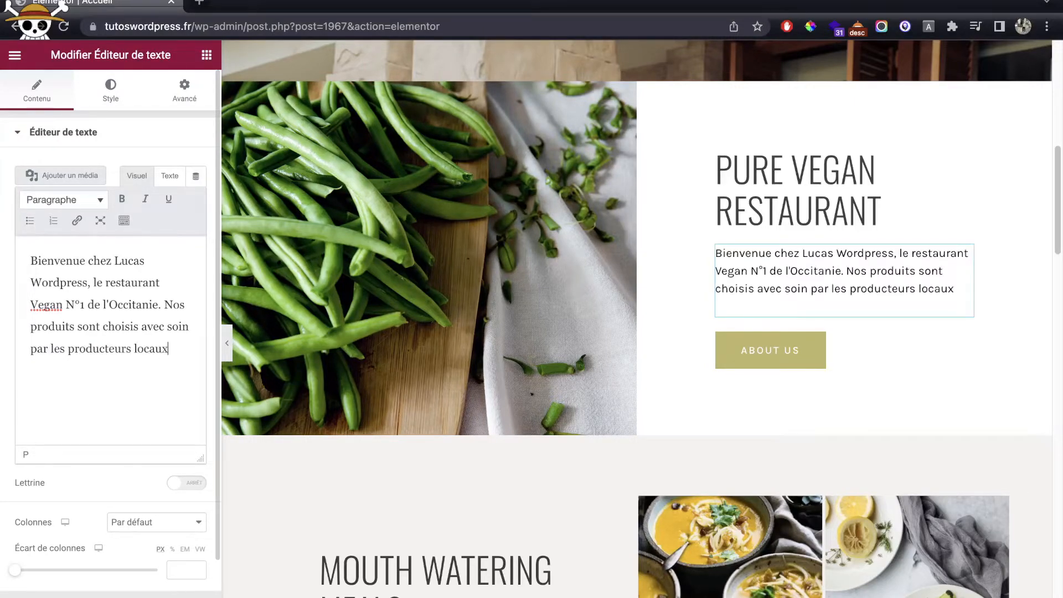
pyautogui.write(', sans p')
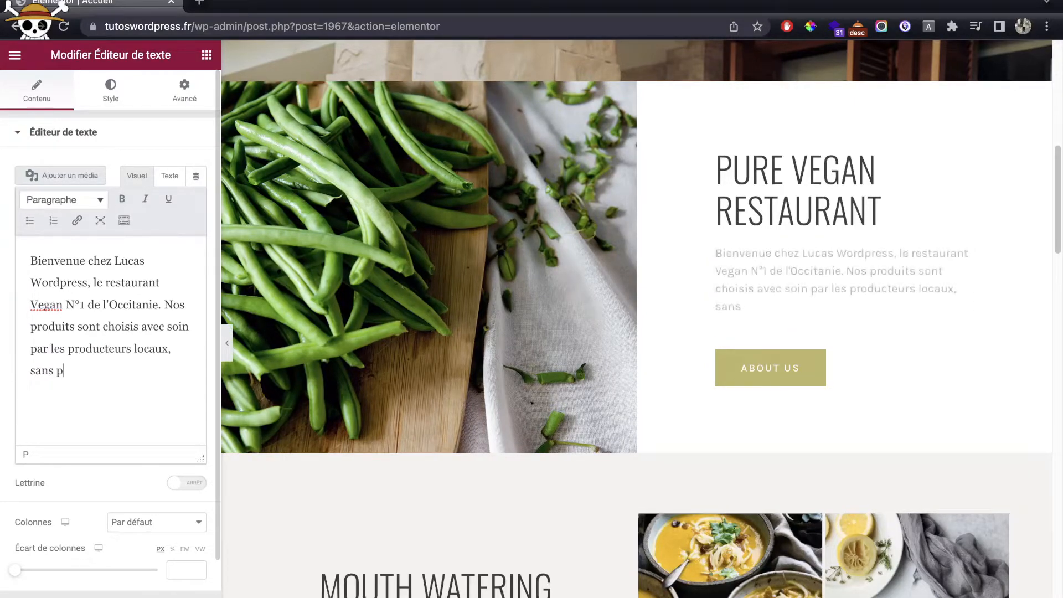
pyautogui.write('roduits chimiques.')
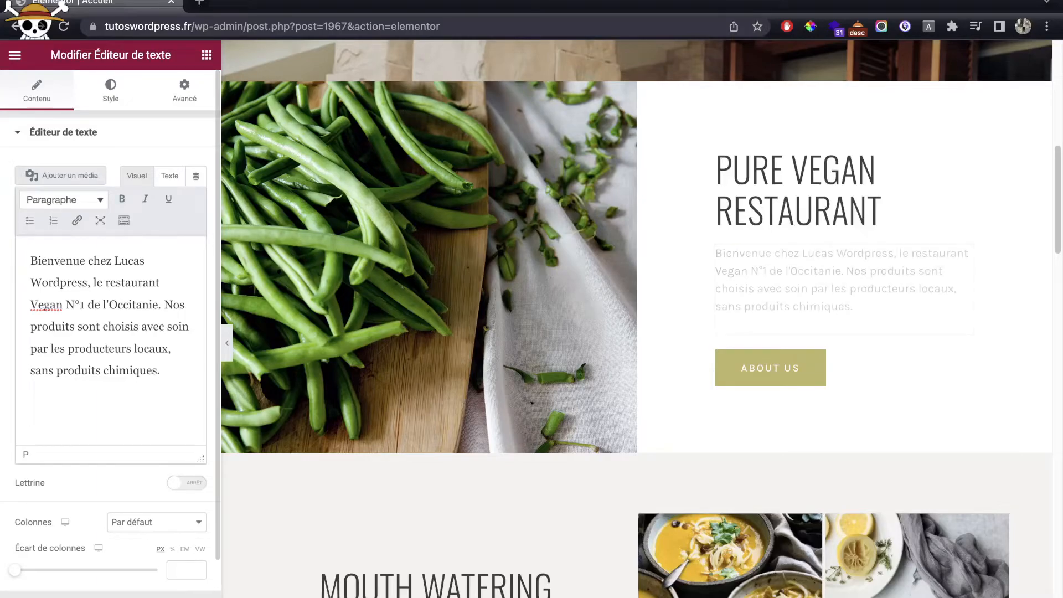
pyautogui.click(893, 364)
pyautogui.doubleClick(118, 200)
# Step: Change the button label to En savoir plus and link it to the A Propos page
pyautogui.tripleClick(118, 200)
pyautogui.write('En savoir plus')
pyautogui.tripleClick(68, 245)
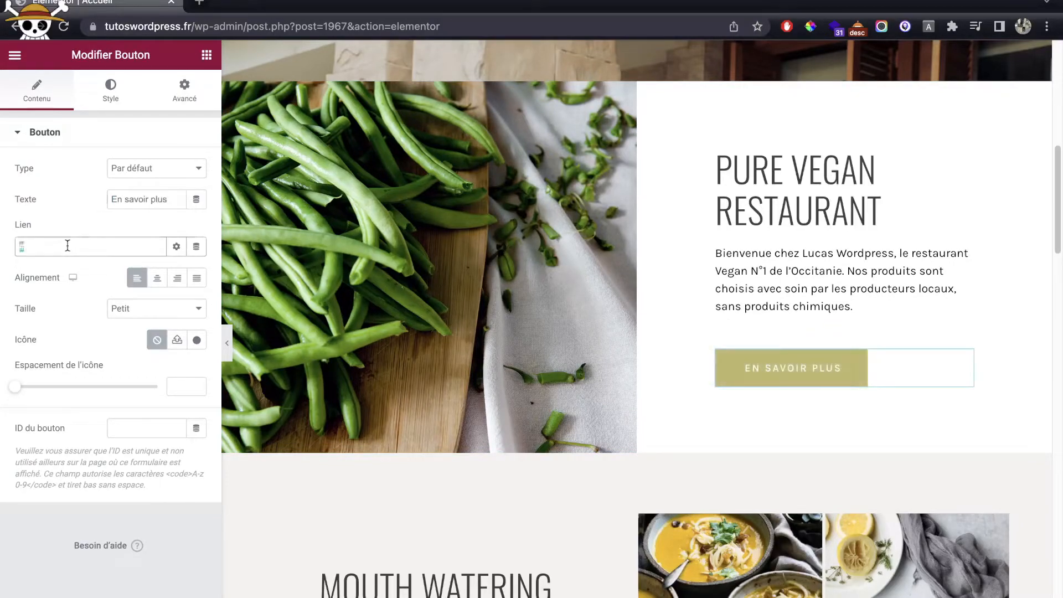
pyautogui.write('a propos')
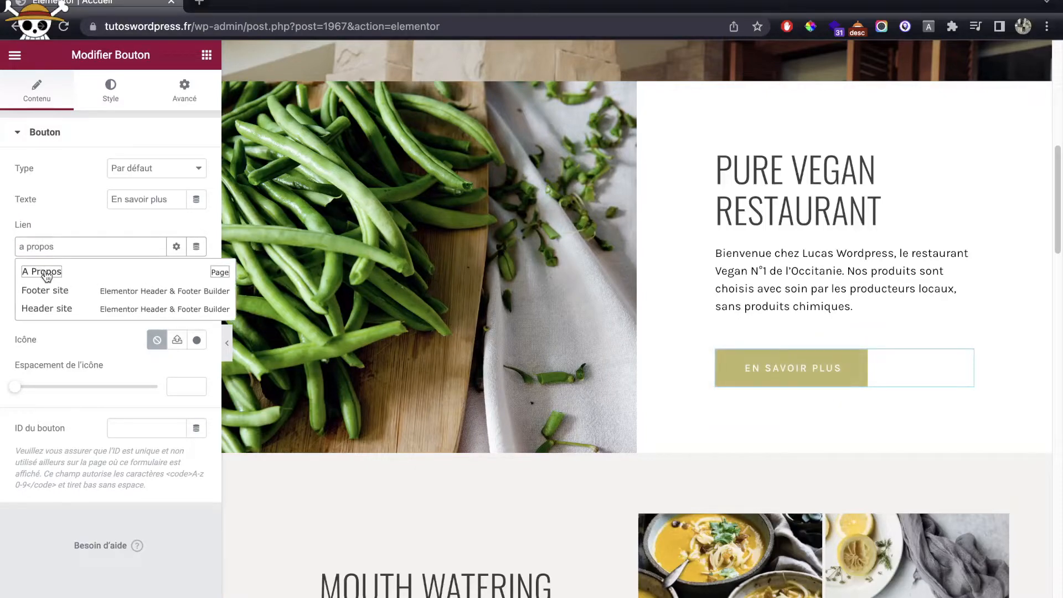
pyautogui.click(42, 274)
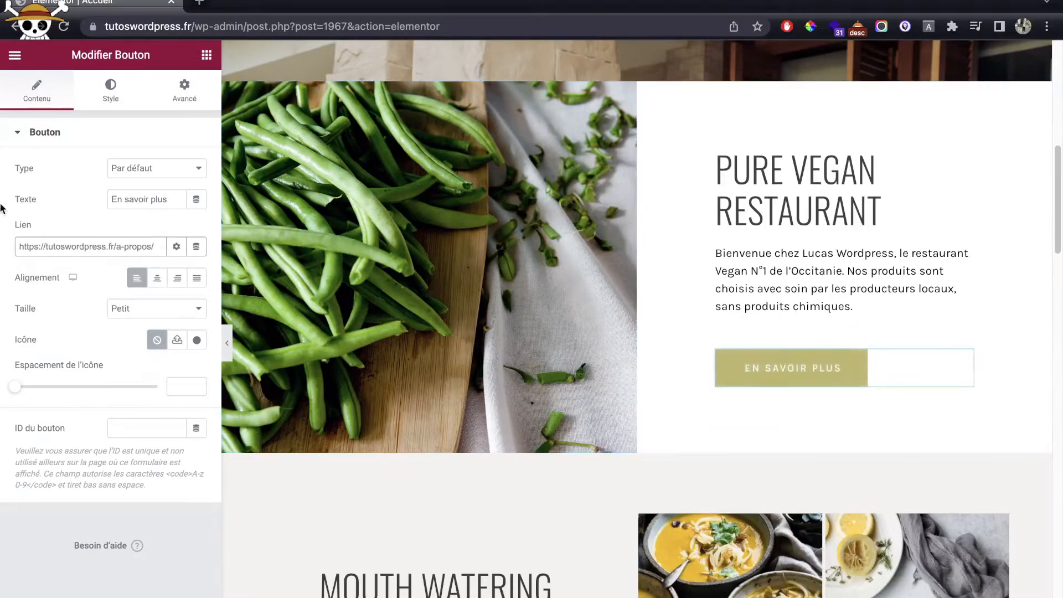
pyautogui.scroll(-1, 579, 395)
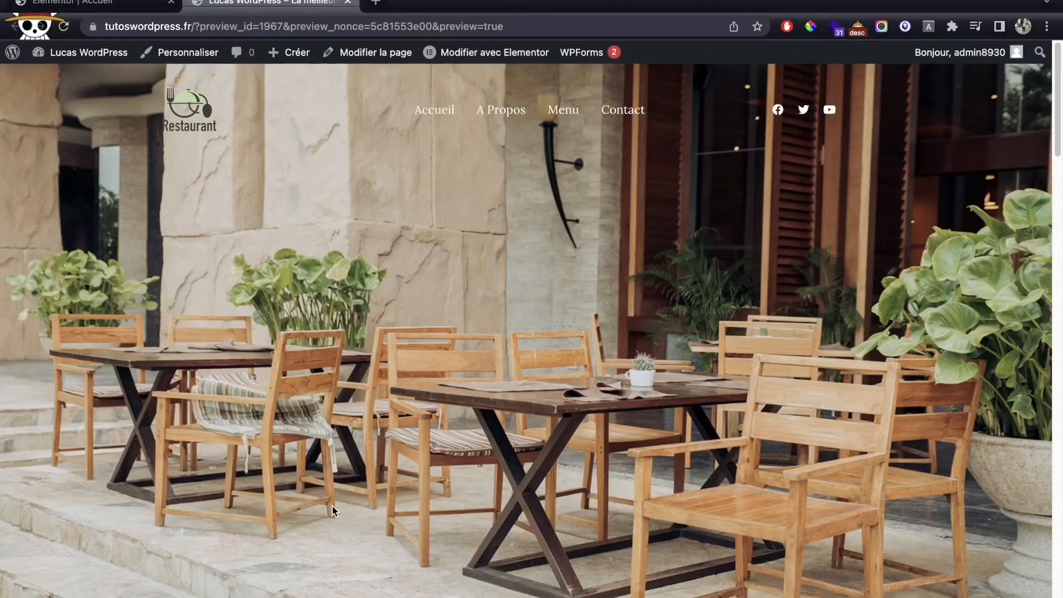
pyautogui.scroll(-7, 556, 426)
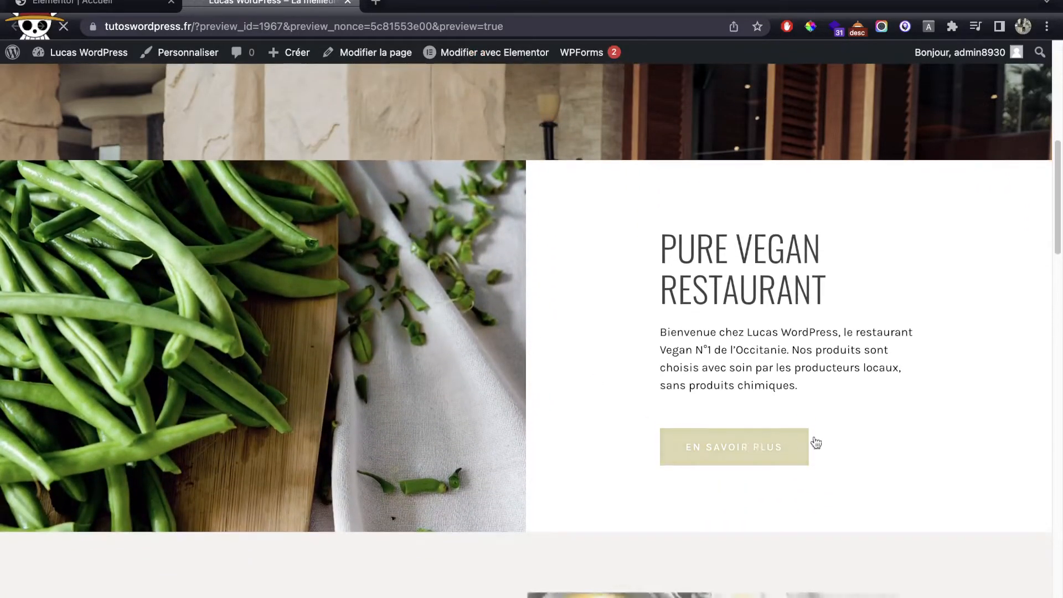
pyautogui.click(816, 443)
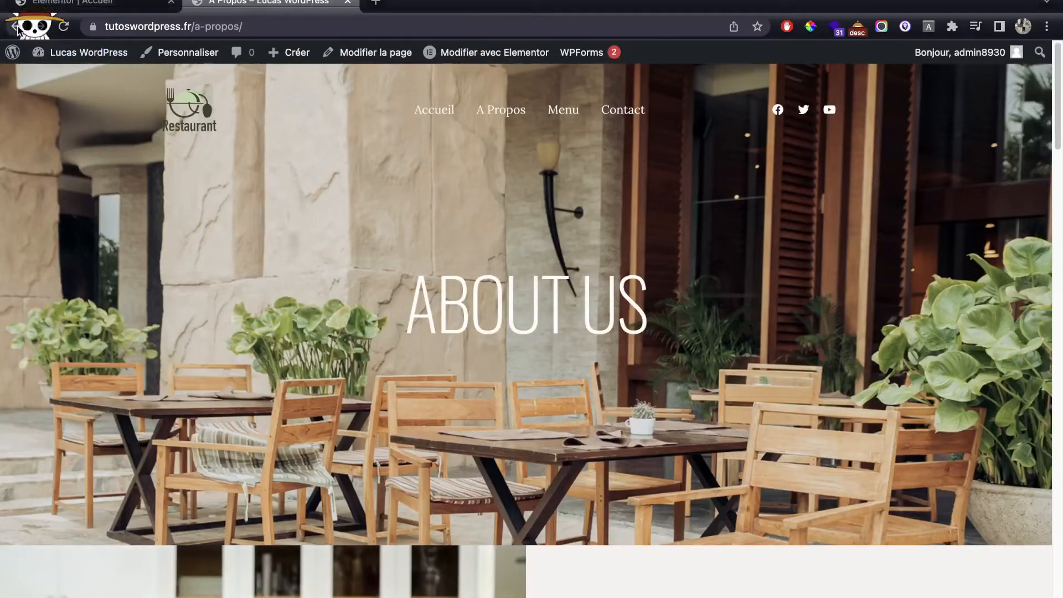
pyautogui.click(14, 26)
pyautogui.click(78, 3)
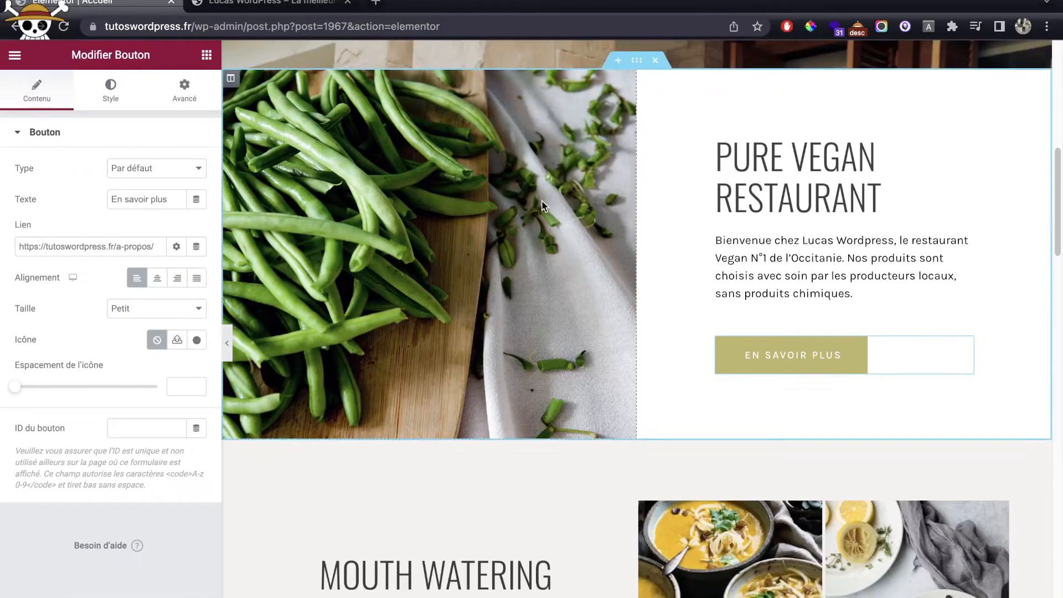
# Step: Inspect the settings of the soup, salad and bowl images
pyautogui.scroll(1, 658, 264)
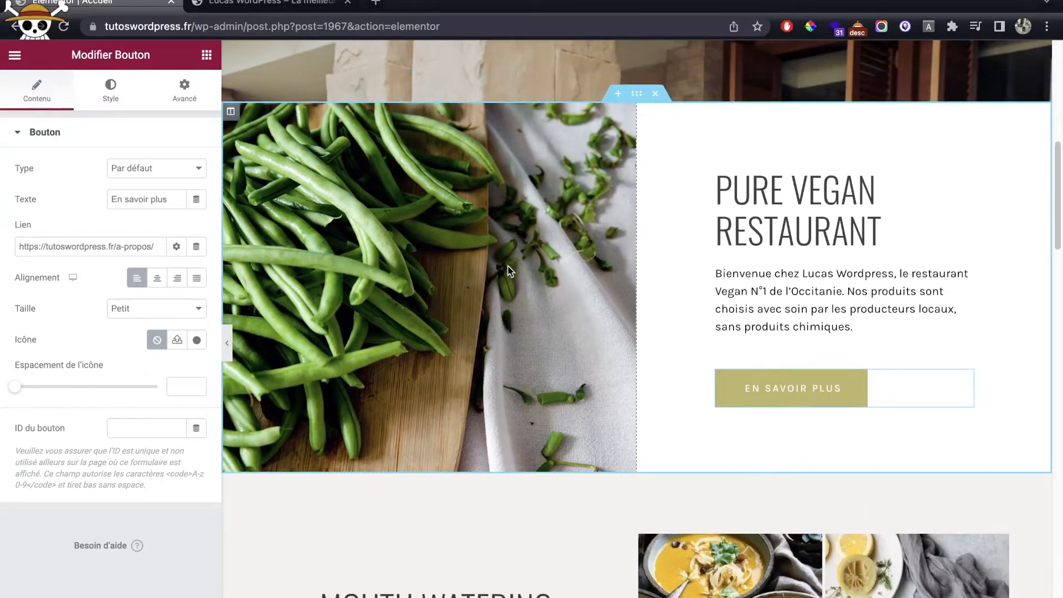
pyautogui.scroll(-5, 720, 318)
pyautogui.click(722, 318)
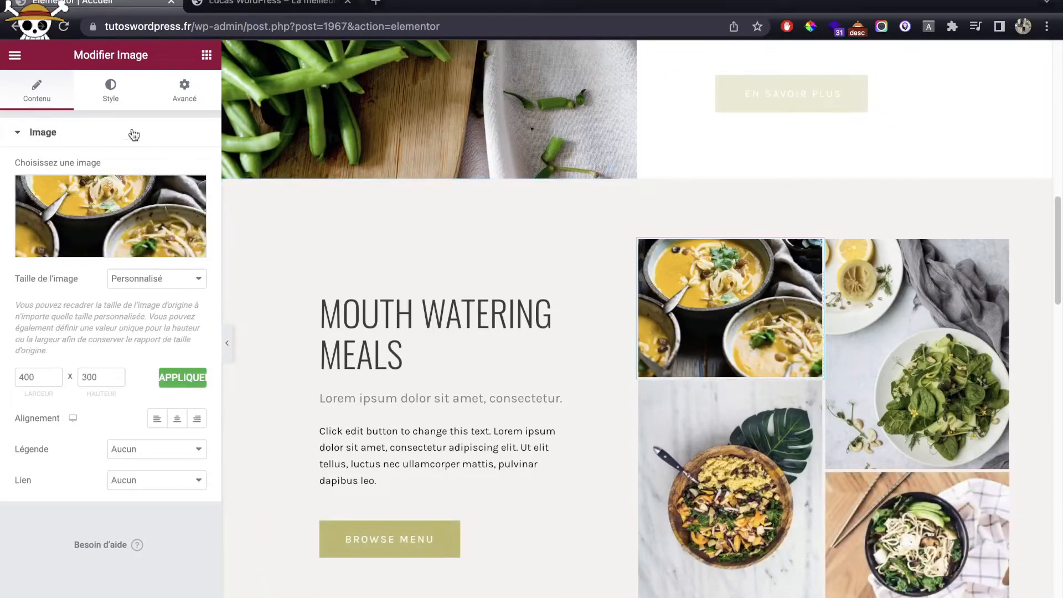
pyautogui.click(865, 268)
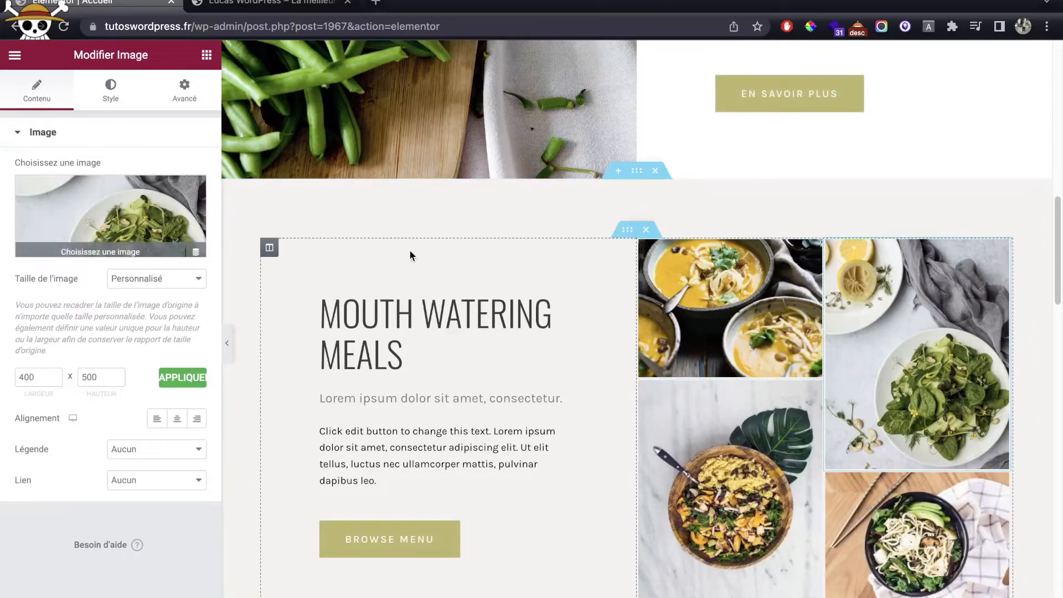
pyautogui.click(683, 414)
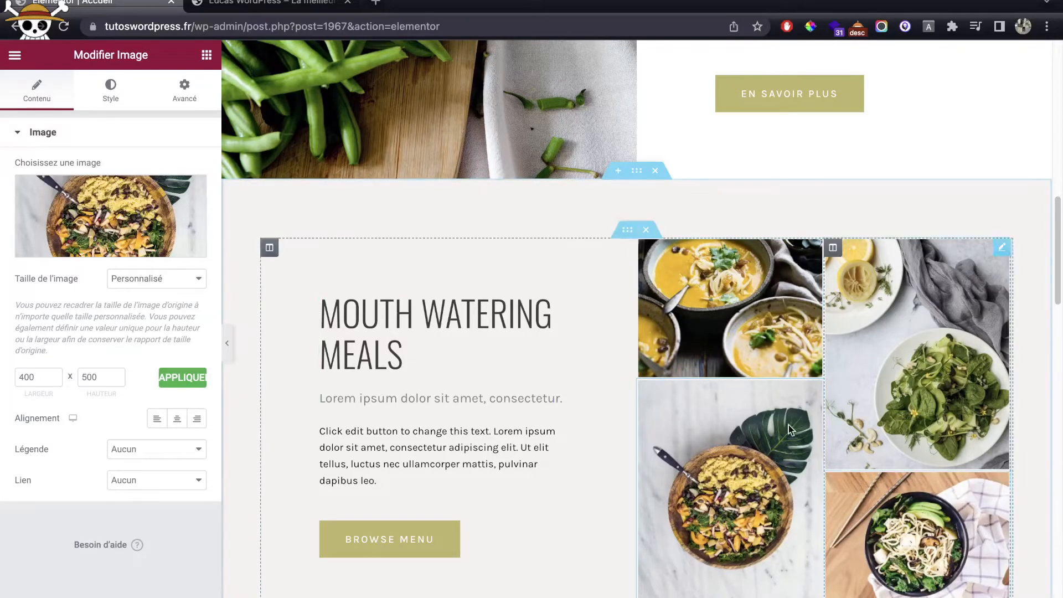
pyautogui.scroll(9, 604, 316)
pyautogui.scroll(-2, 603, 316)
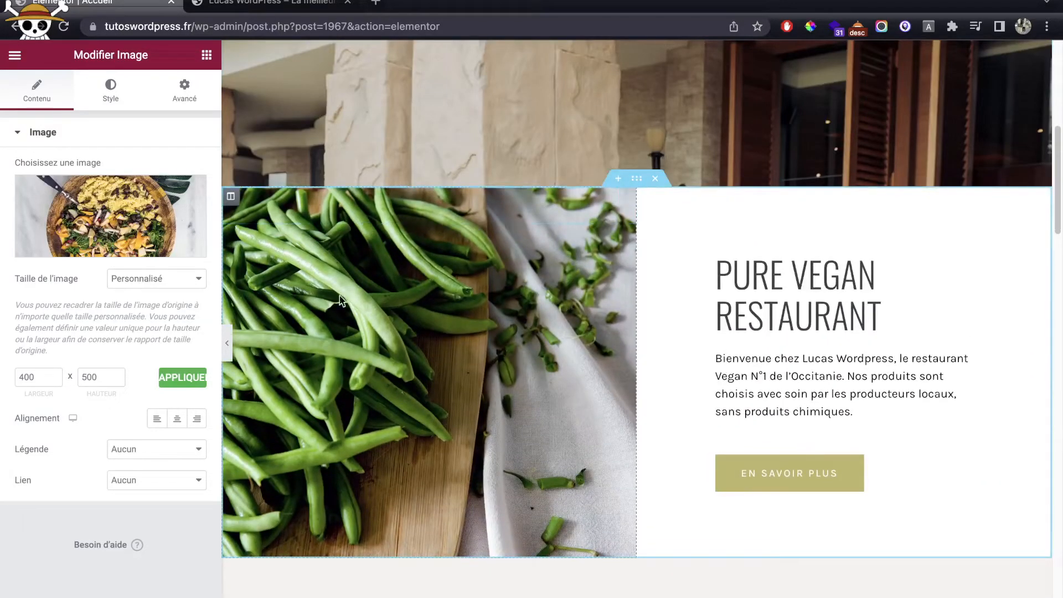
# Step: Review the green-beans column's background style and the Mouth Watering Meals heading
pyautogui.click(231, 198)
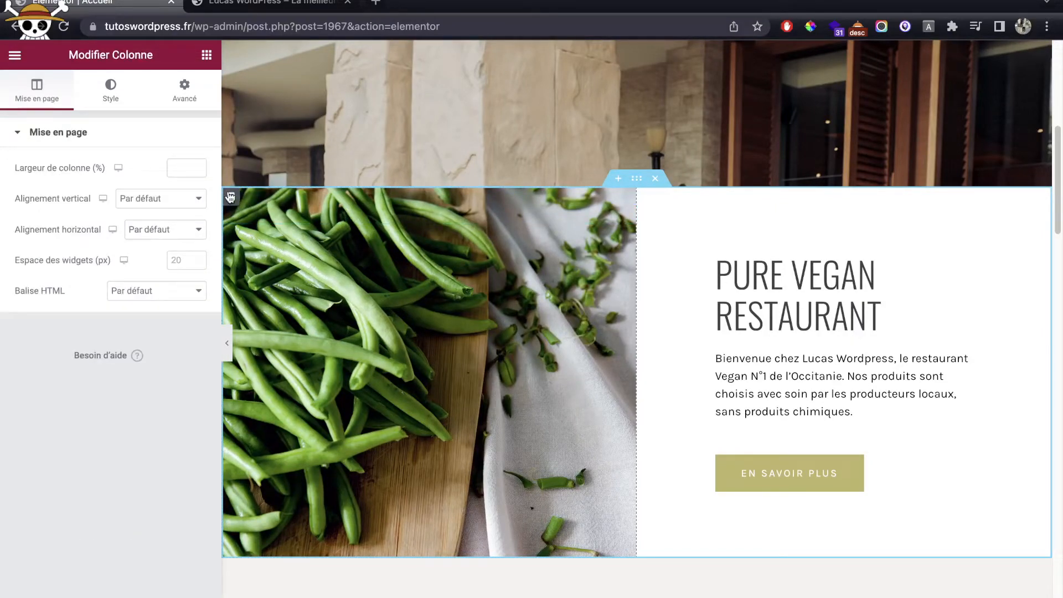
pyautogui.click(114, 106)
pyautogui.moveTo(119, 315)
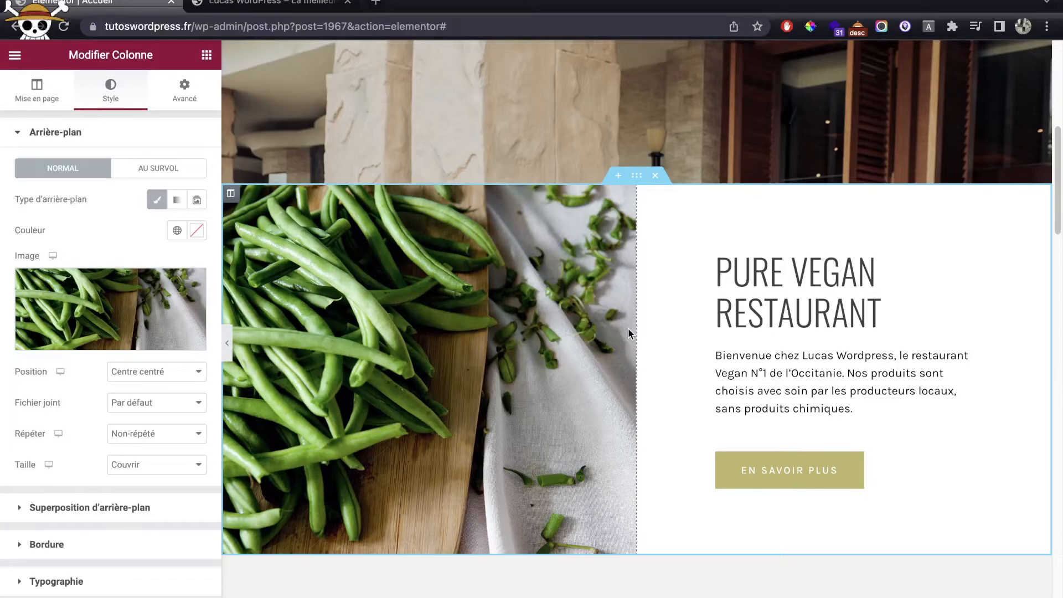
pyautogui.scroll(-8, 869, 200)
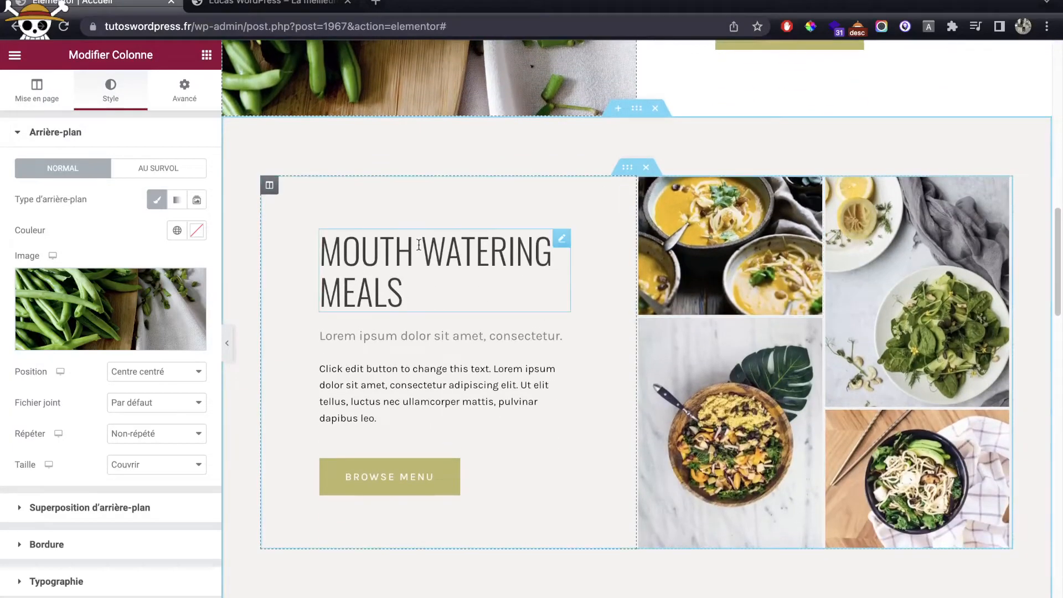
pyautogui.click(413, 244)
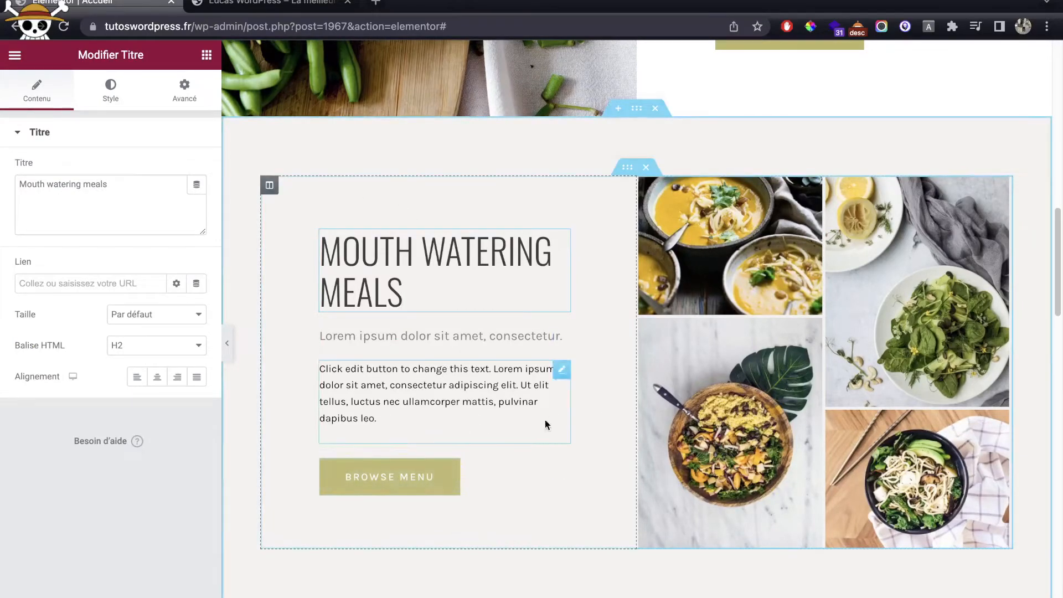
pyautogui.scroll(-3, 696, 281)
pyautogui.scroll(3, 675, 281)
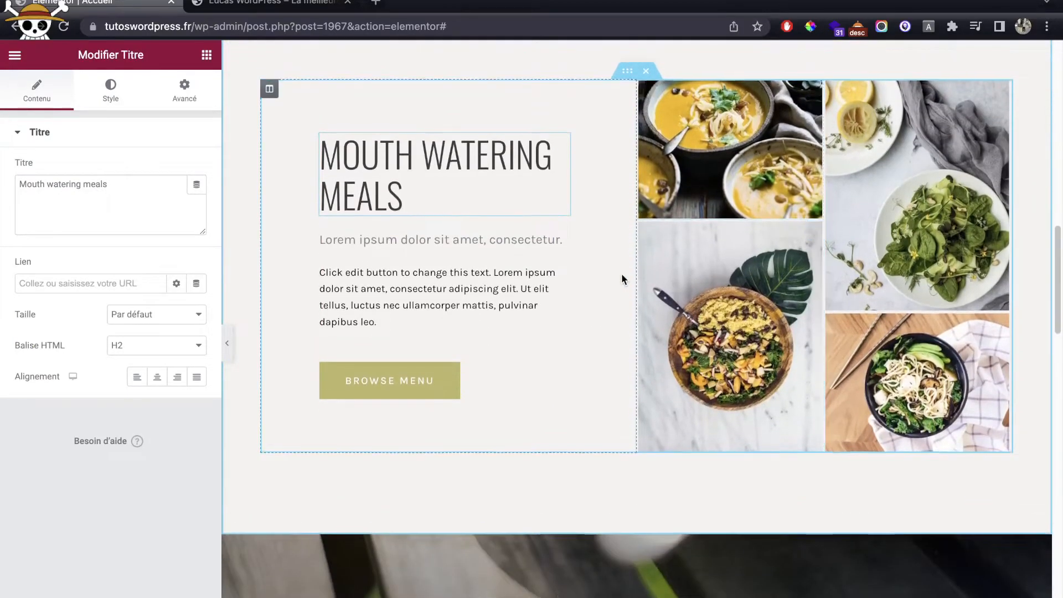
# Step: Review the Mouth Watering Meals section's background style, then close Elementor
pyautogui.click(637, 143)
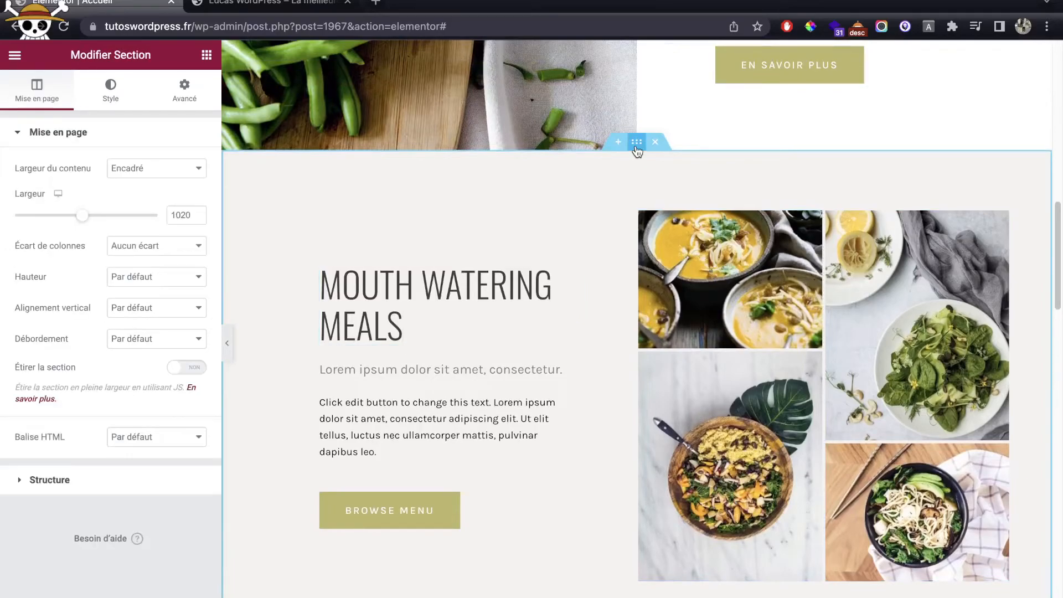
pyautogui.click(108, 97)
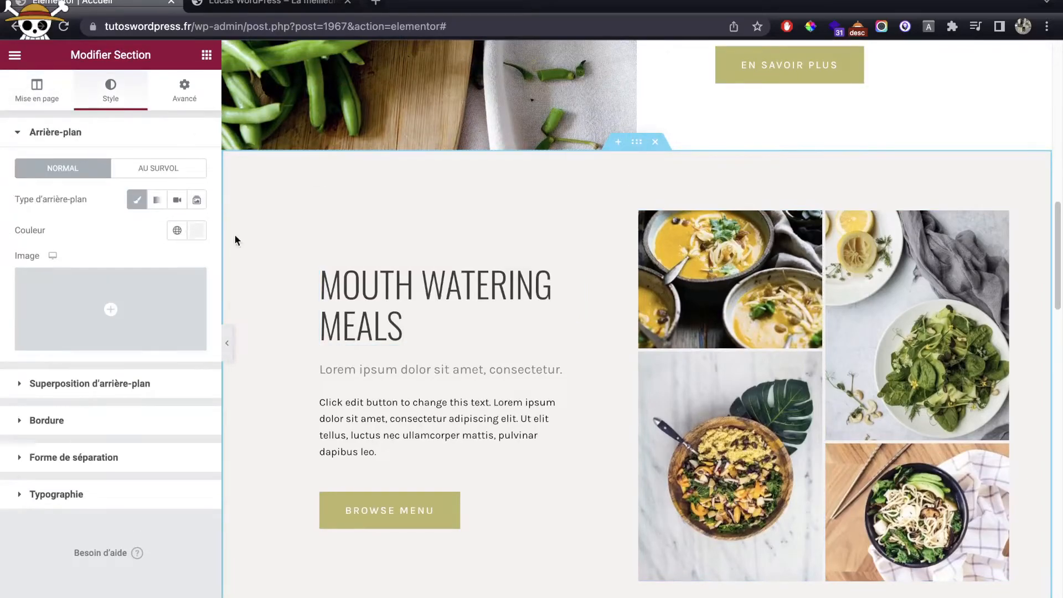
pyautogui.scroll(-9, 508, 282)
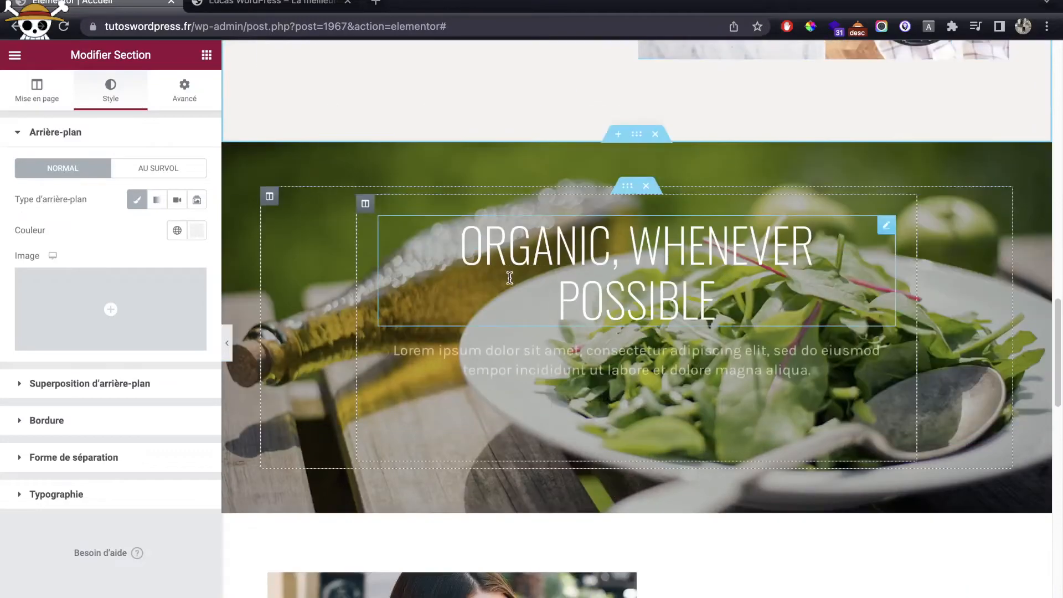
pyautogui.scroll(-9, 510, 278)
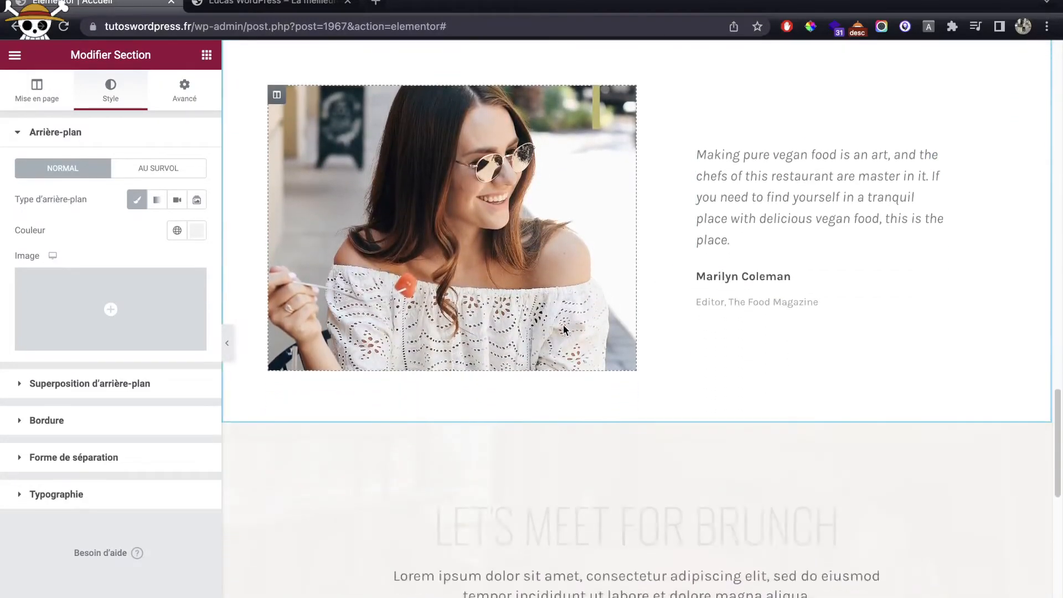
pyautogui.scroll(-6, 782, 333)
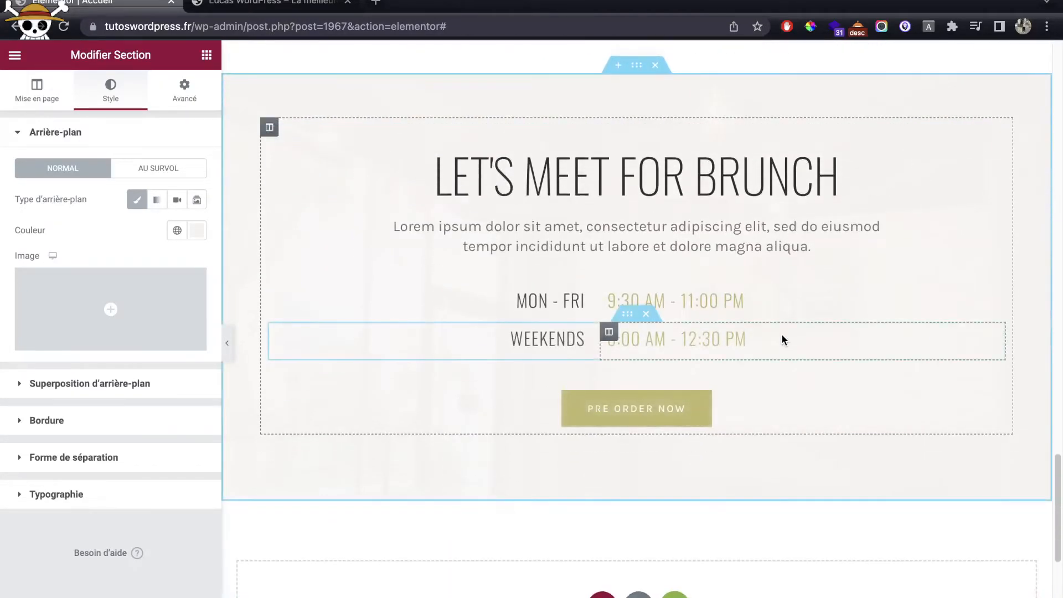
pyautogui.scroll(-2, 753, 349)
pyautogui.scroll(20, 664, 360)
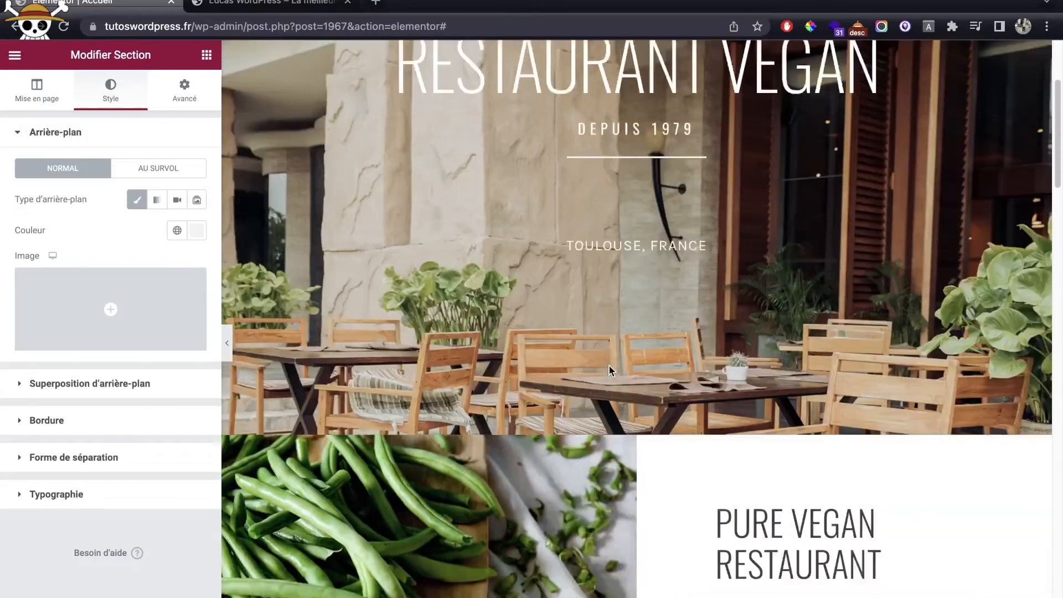
pyautogui.scroll(4, 609, 370)
pyautogui.click(171, 2)
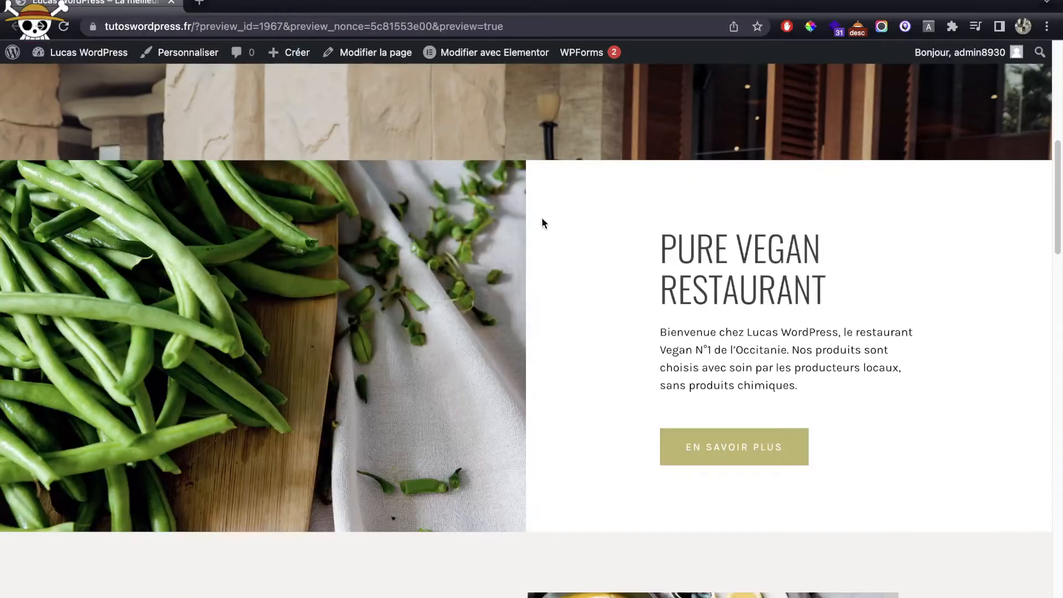
# Step: Go from the homepage preview to the WordPress Tableau de bord via the site name in the admin bar
pyautogui.scroll(-11, 541, 217)
pyautogui.scroll(20, 542, 217)
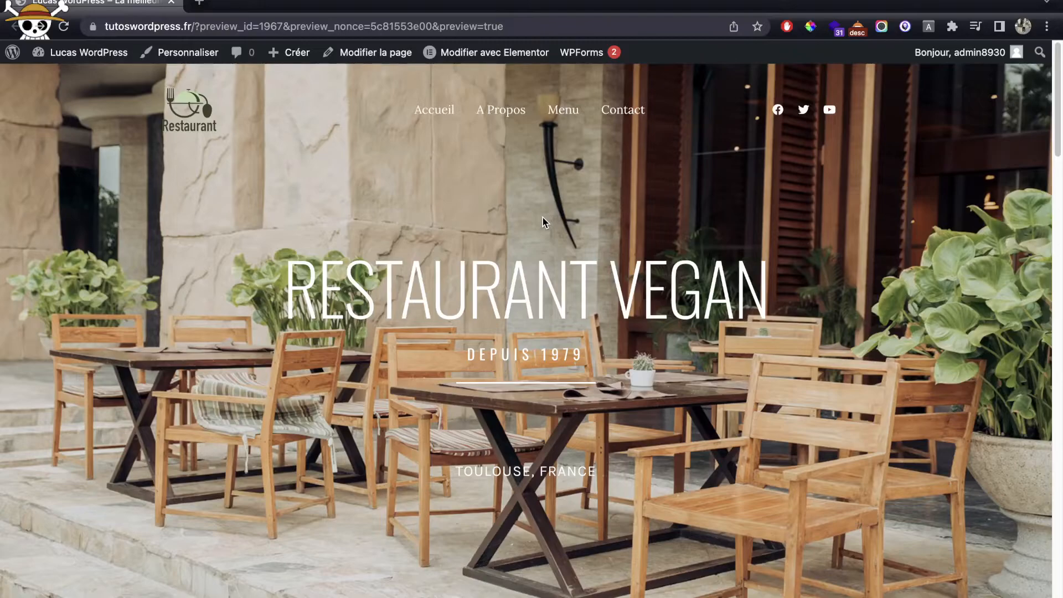
pyautogui.click(73, 55)
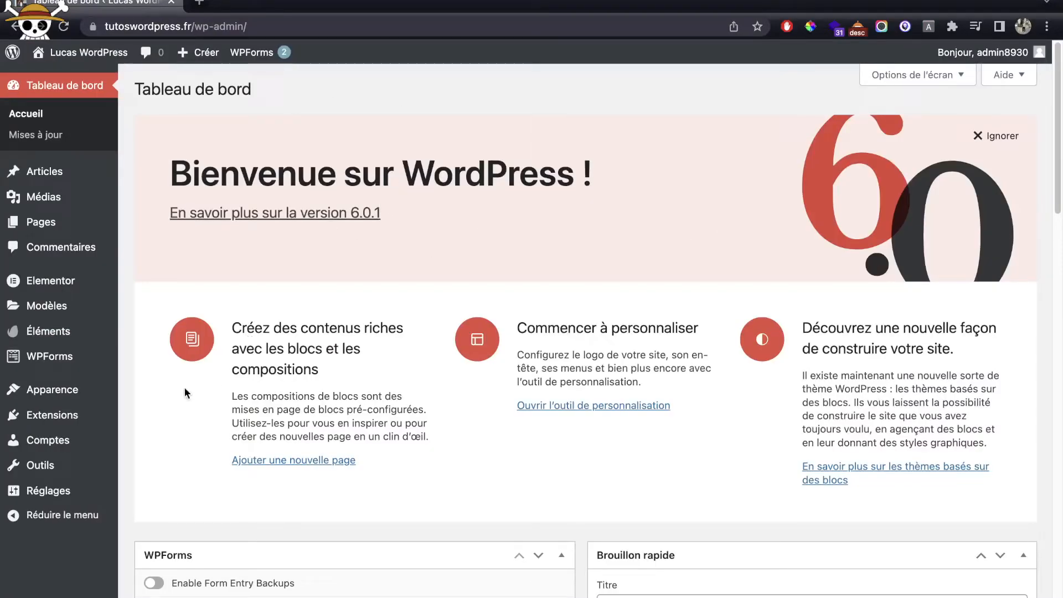
# Step: Search plugins for complianz and install the GDPR/CCPA Cookie Consent and Terms and Conditions plugins
pyautogui.moveTo(53, 415)
pyautogui.click(181, 440)
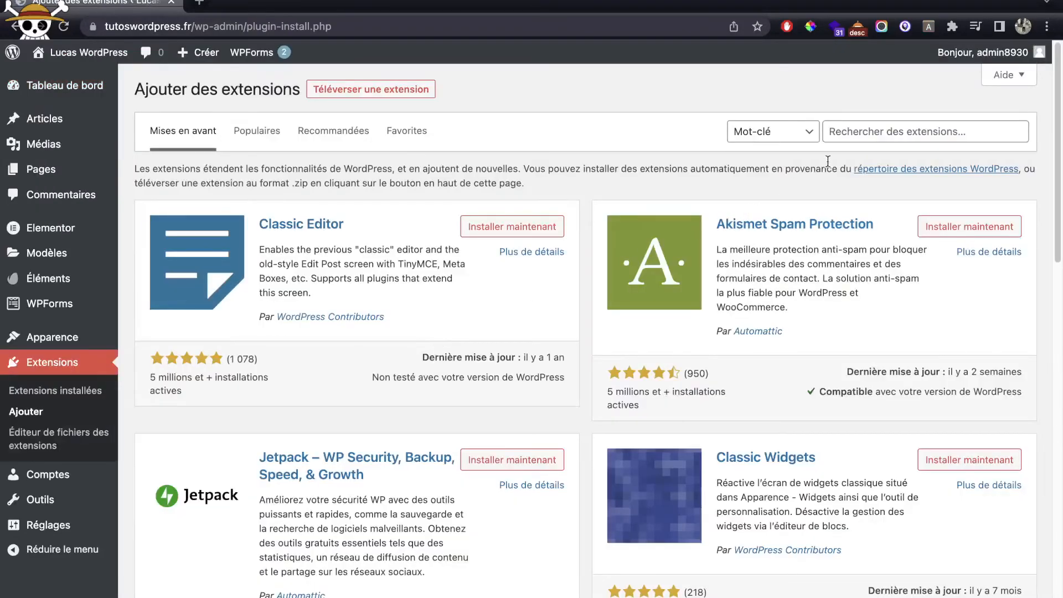
pyautogui.click(872, 133)
pyautogui.write('complian')
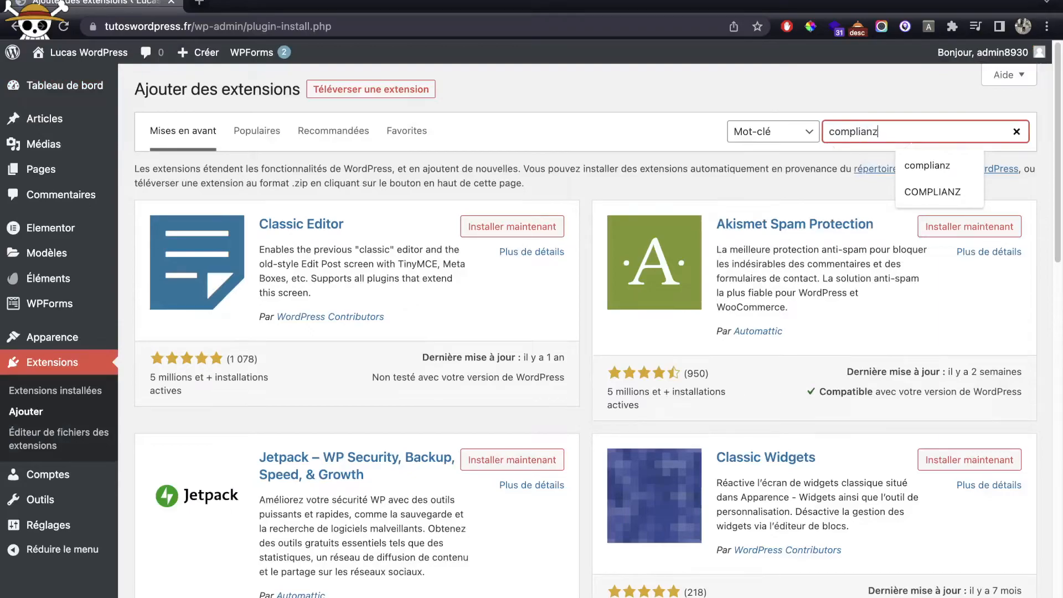
pyautogui.write('z')
pyautogui.press('Return')
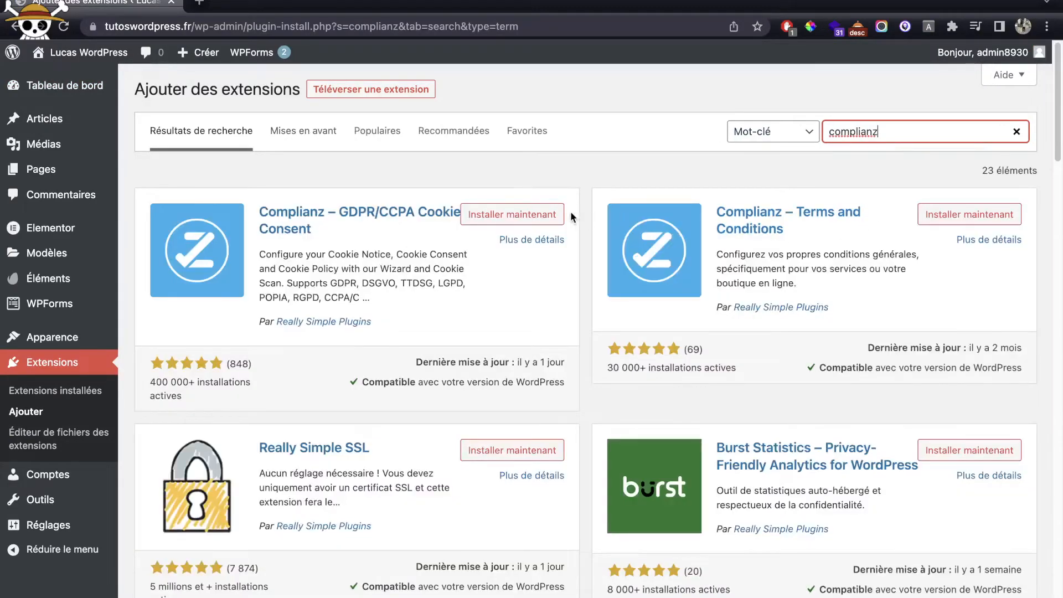
pyautogui.click(553, 214)
pyautogui.click(963, 215)
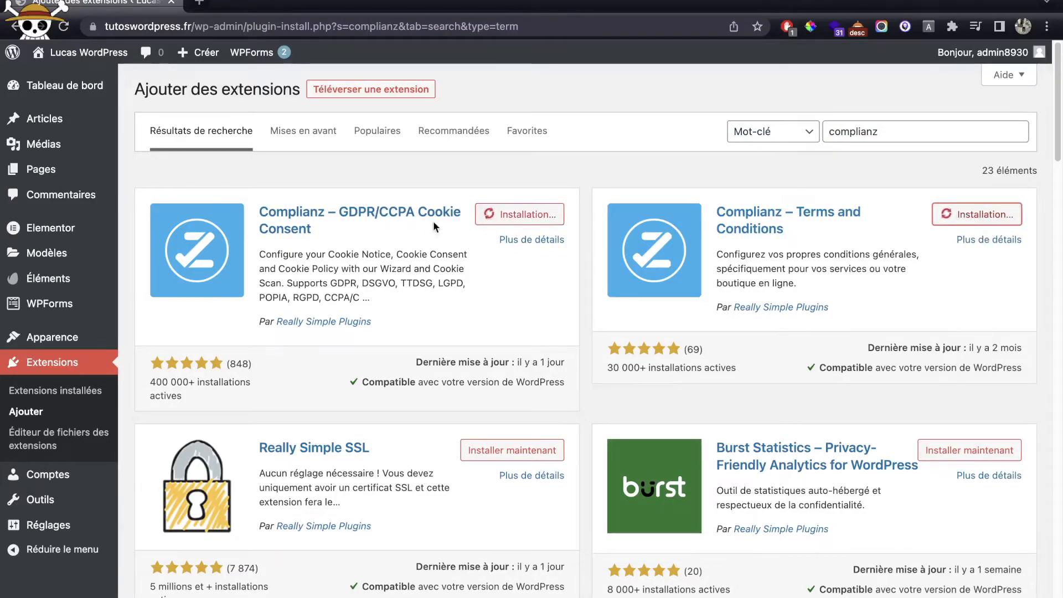
# Step: Start a new page, staying on the page while the plugins finish installing
pyautogui.moveTo(69, 176)
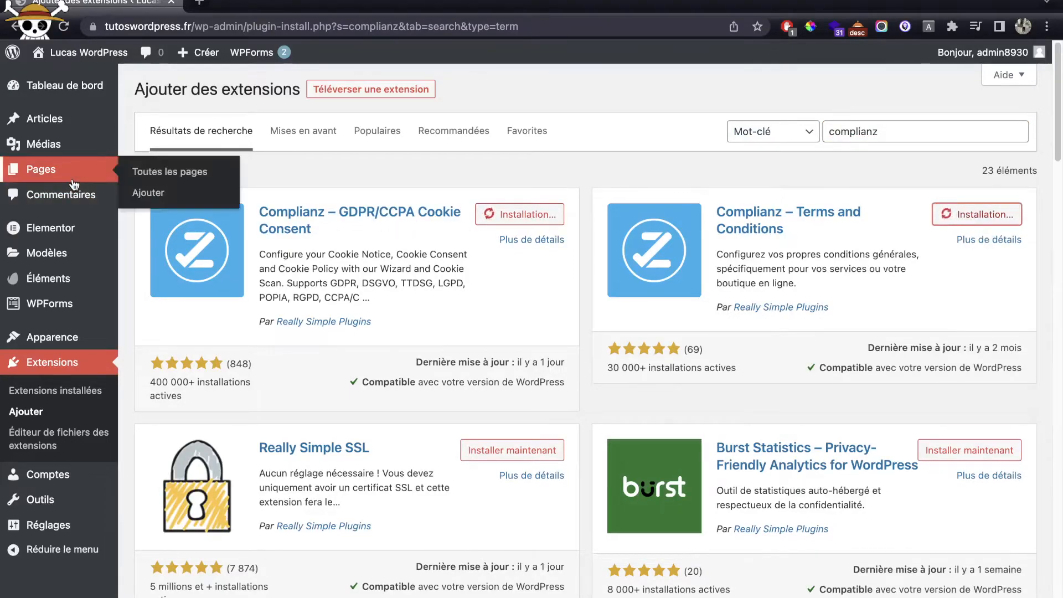
pyautogui.click(146, 192)
pyautogui.click(461, 242)
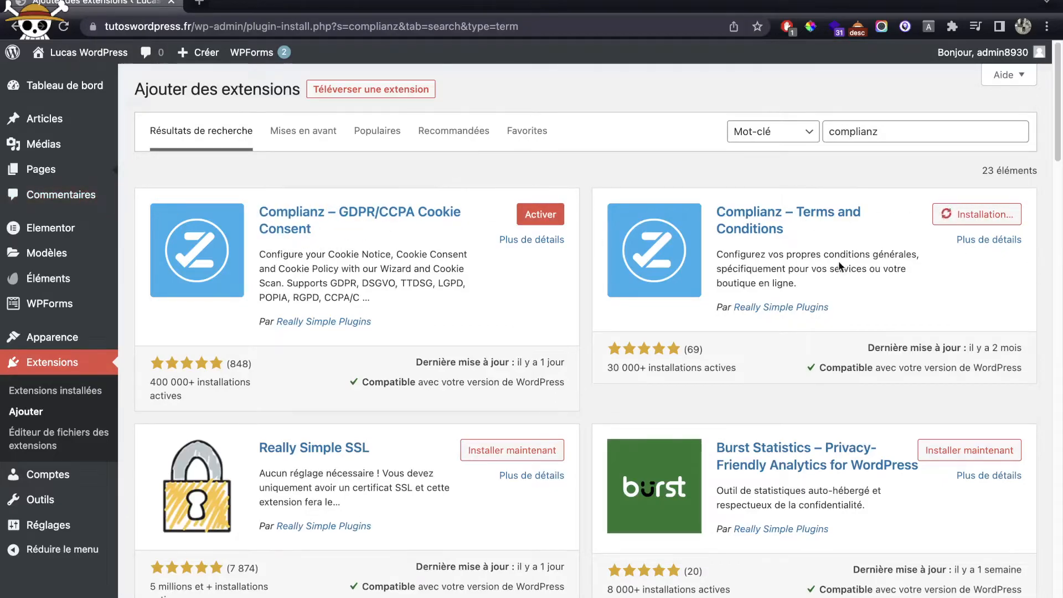
pyautogui.scroll(-4, 795, 311)
pyautogui.scroll(4, 795, 311)
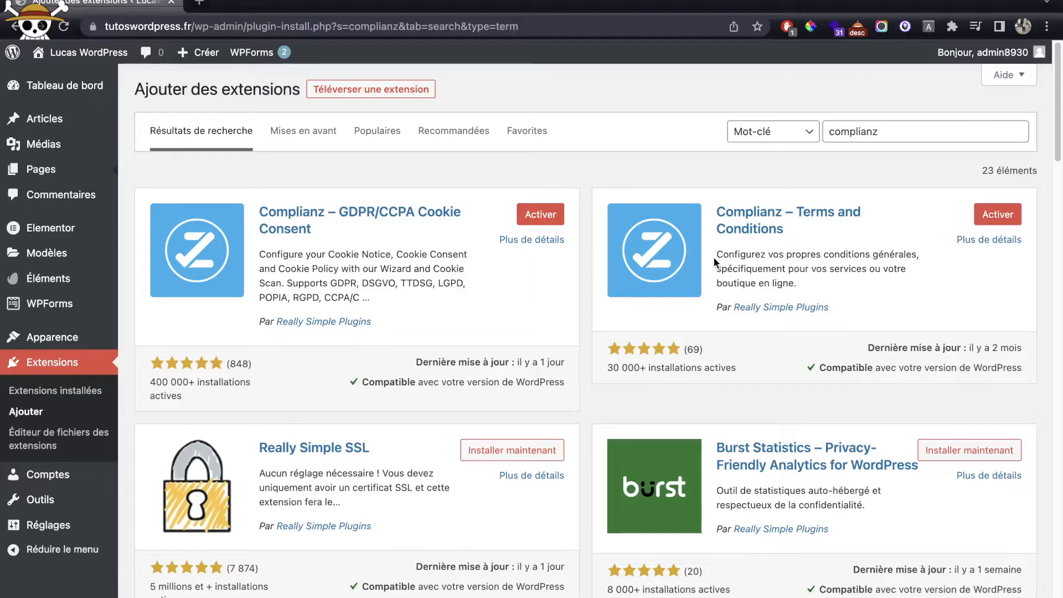
# Step: Start a new page titled 'Politique de co', then leave the editor without saving it
pyautogui.moveTo(75, 176)
pyautogui.click(133, 193)
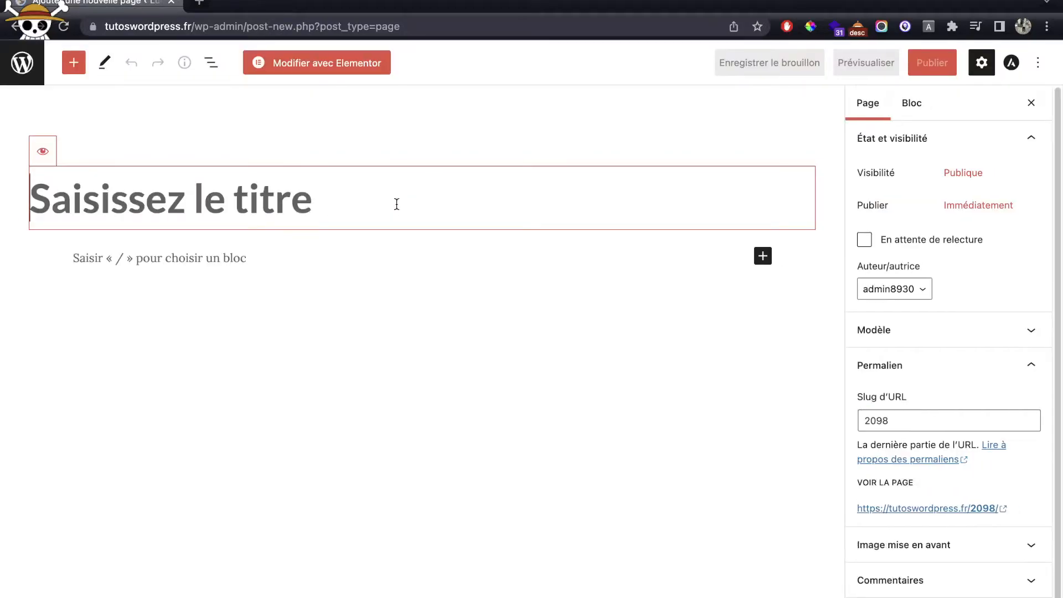
pyautogui.write('Politique de co')
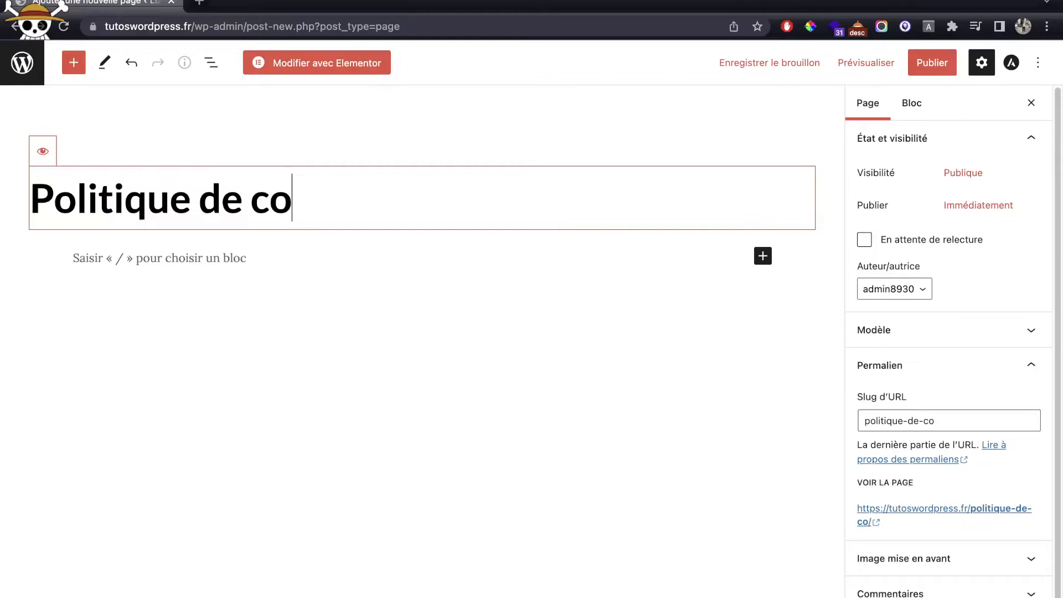
pyautogui.click(22, 62)
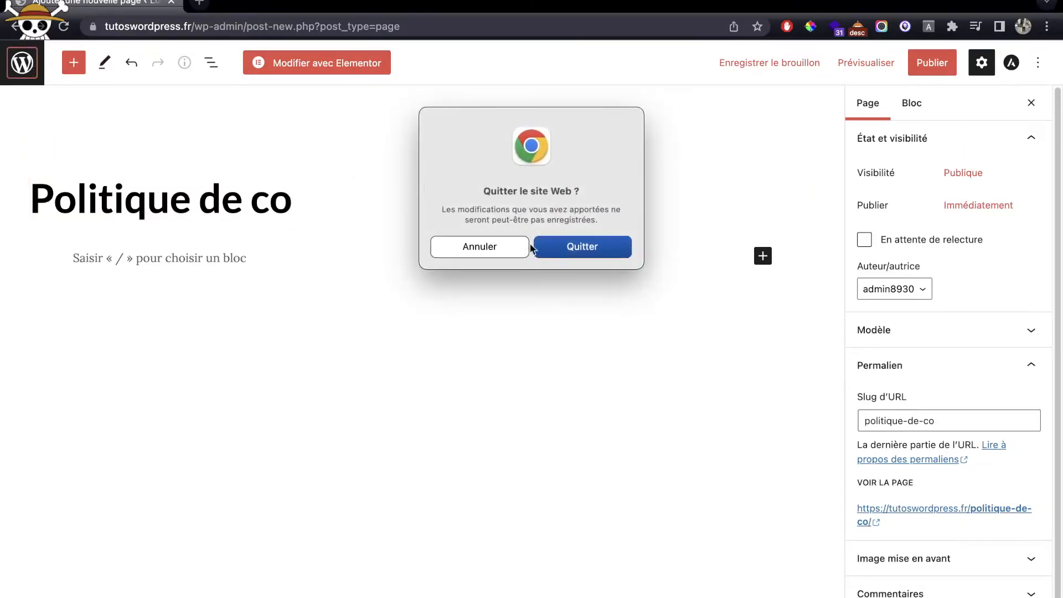
pyautogui.click(566, 246)
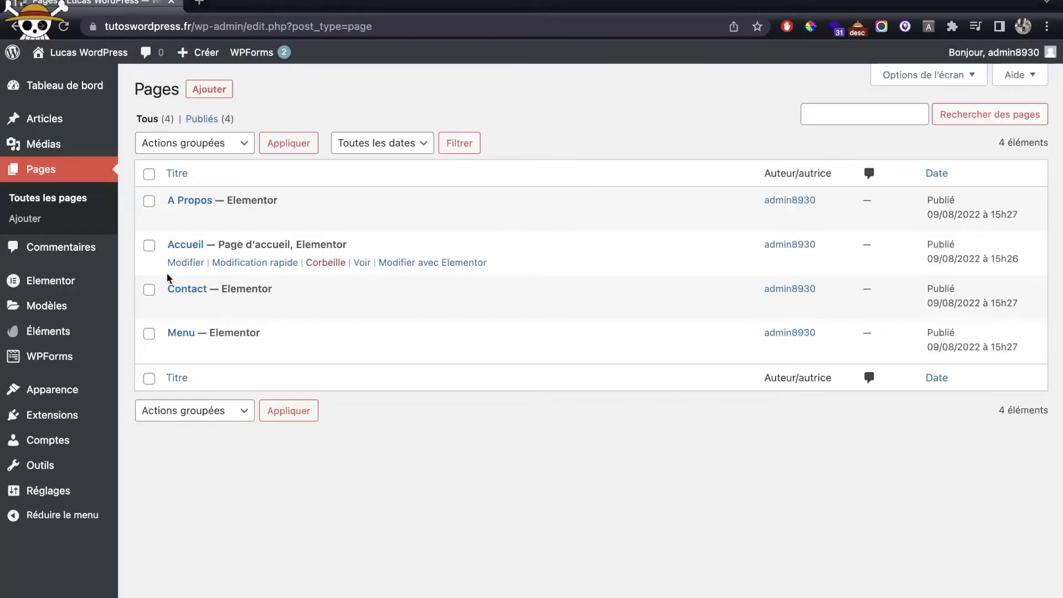
# Step: Activate the Complianz Terms and Conditions plugin from the installed plugins list
pyautogui.moveTo(88, 425)
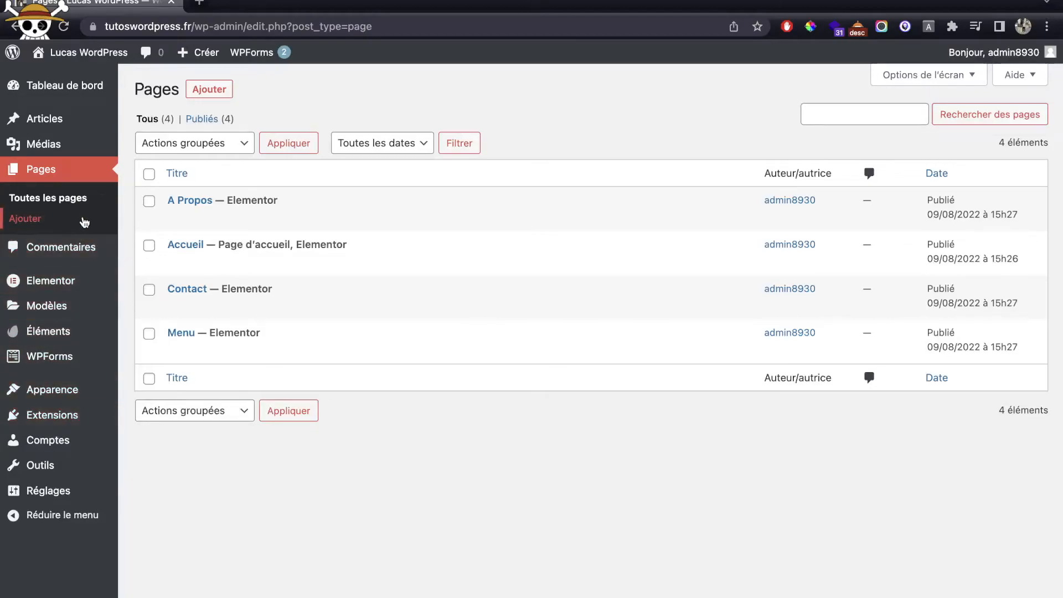
pyautogui.moveTo(71, 365)
pyautogui.click(69, 413)
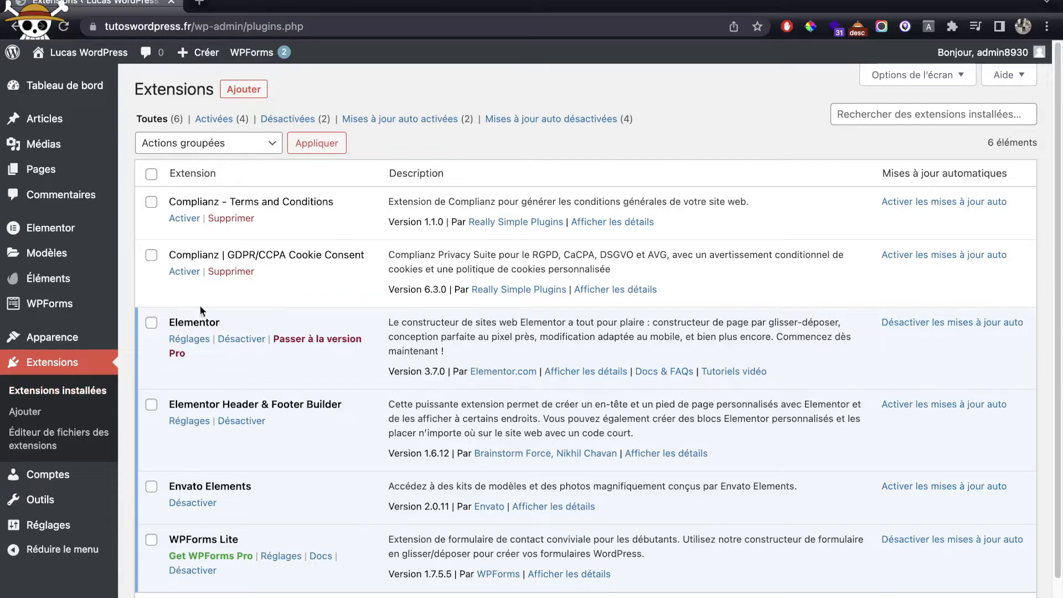
pyautogui.click(185, 219)
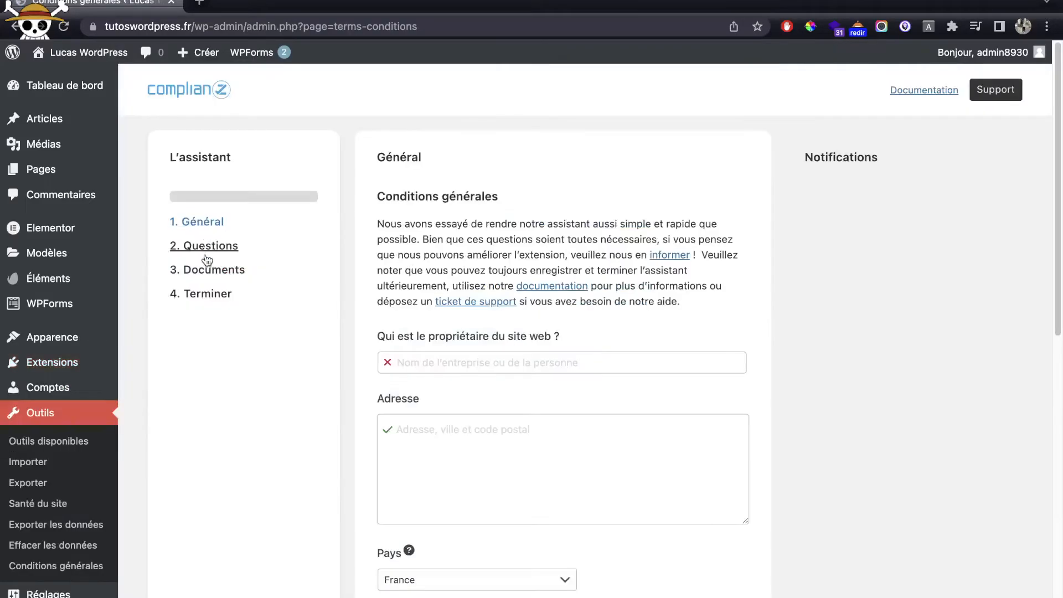
# Step: Enter the website owner's name and postal address in the terms wizard
pyautogui.click(528, 357)
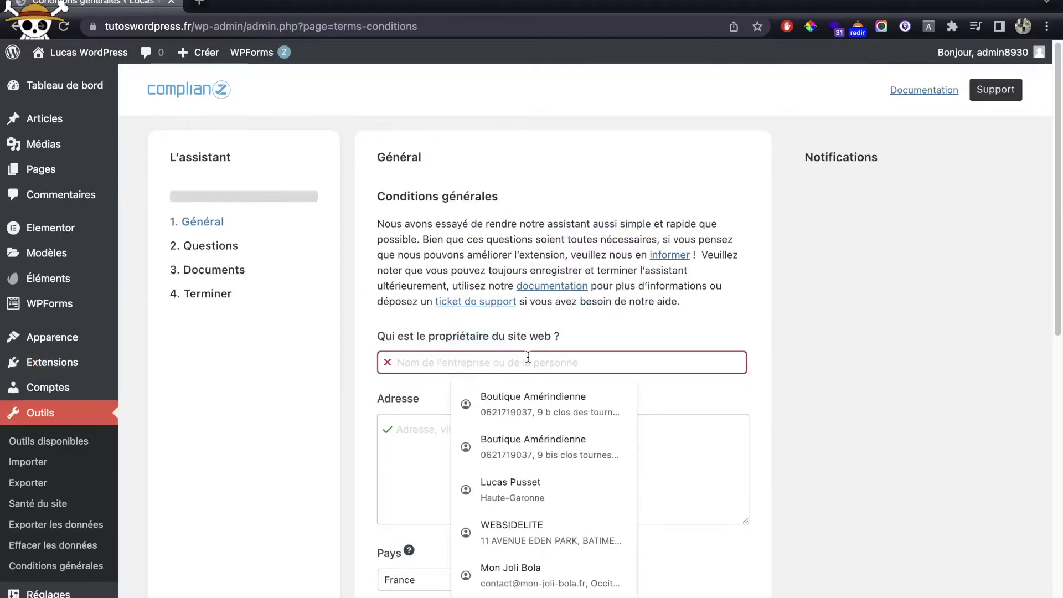
pyautogui.write('Lucas ')
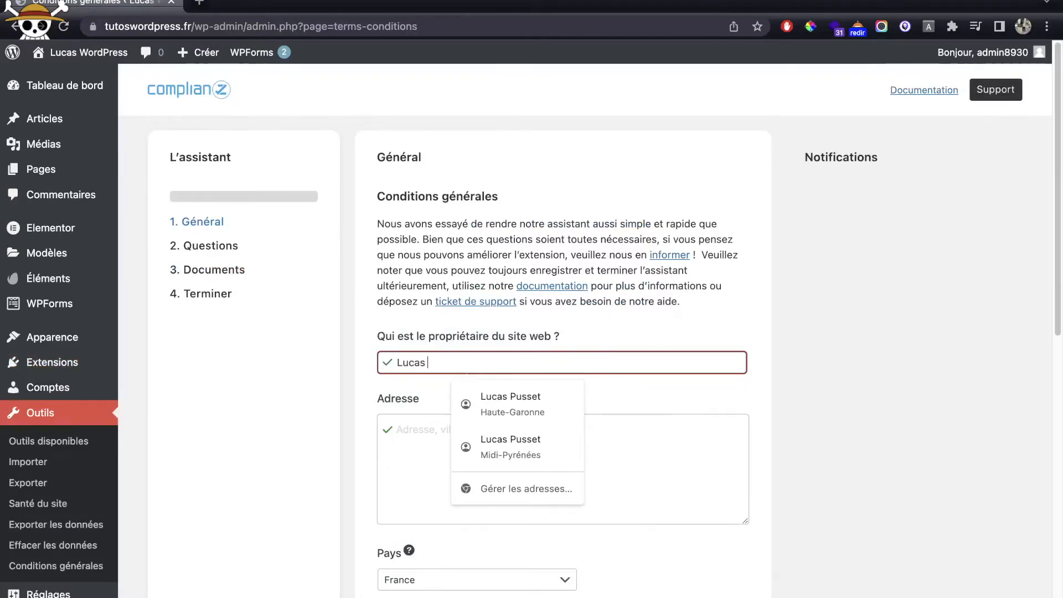
pyautogui.write('Wordpress')
pyautogui.press('Tab')
pyautogui.write('T')
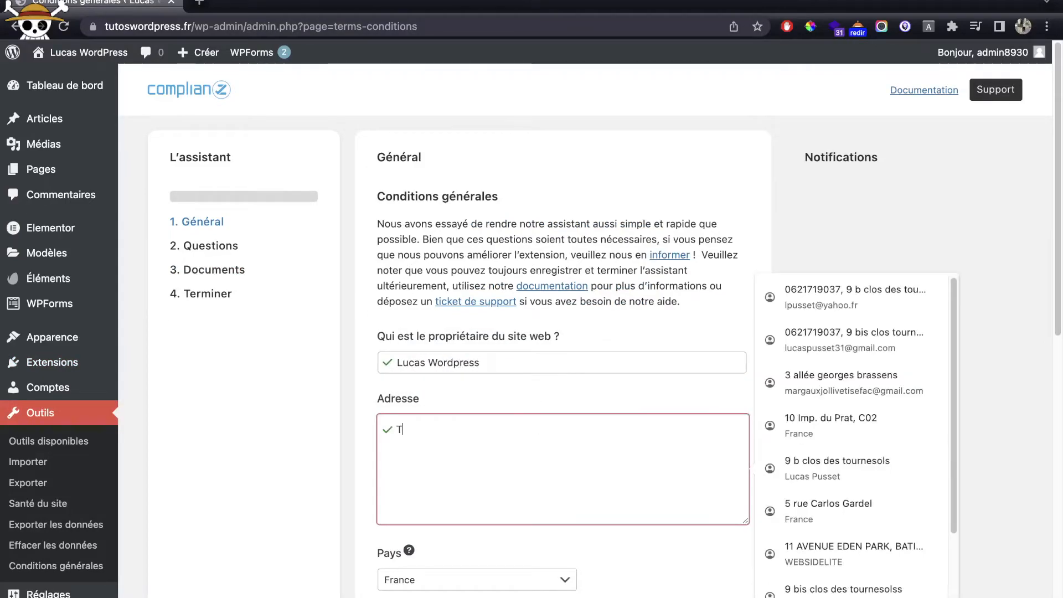
pyautogui.write('oulouse, France')
pyautogui.scroll(-5, 440, 360)
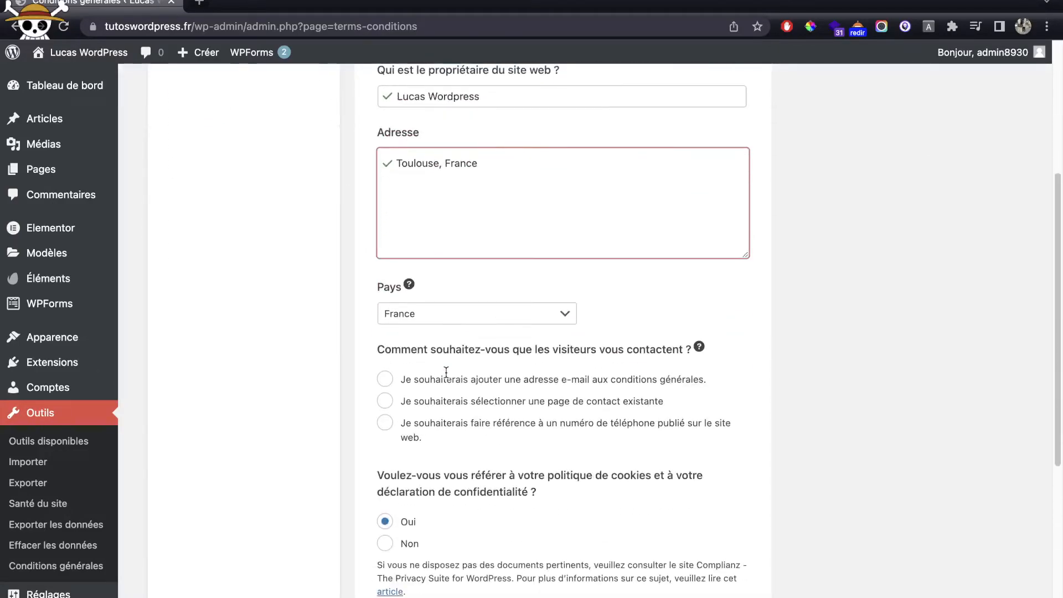
pyautogui.scroll(-1, 637, 357)
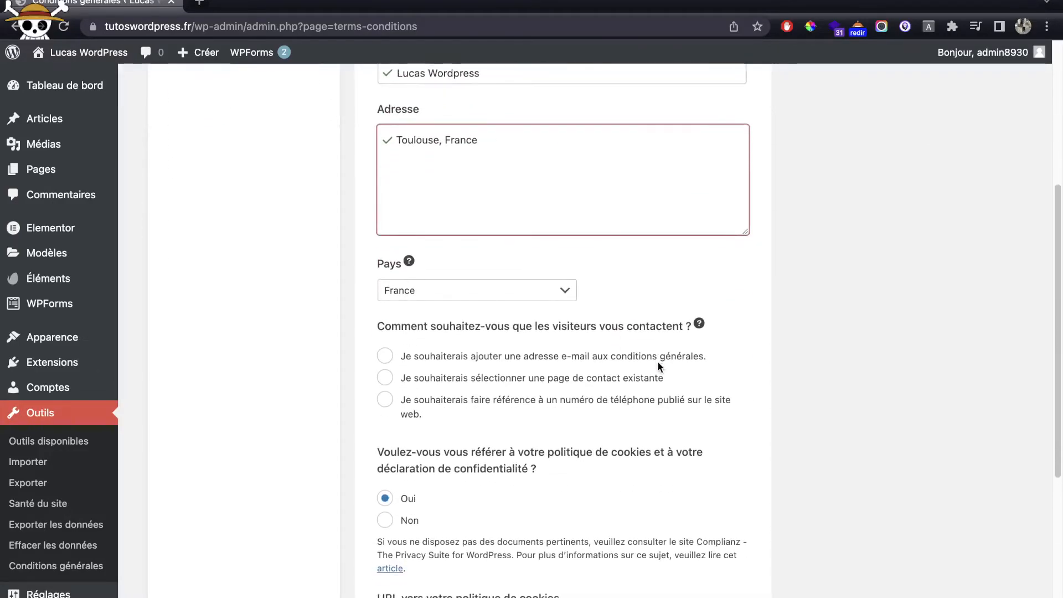
# Step: Add the contact e-mail address, answer Non to cookie and privacy policy references, and continue
pyautogui.click(489, 360)
pyautogui.scroll(-2, 489, 363)
pyautogui.click(477, 391)
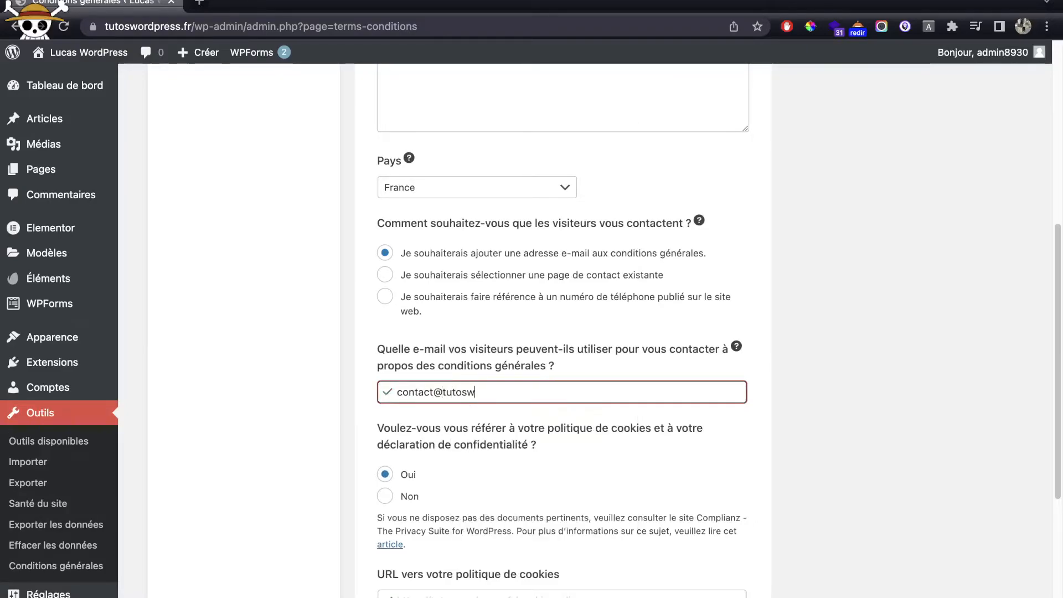
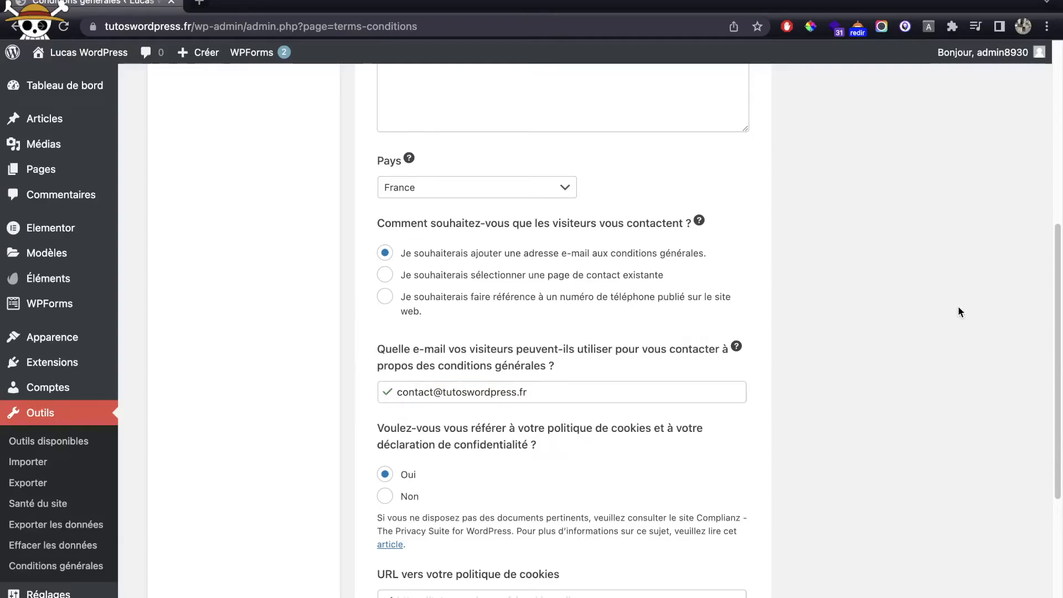
pyautogui.scroll(-5, 868, 394)
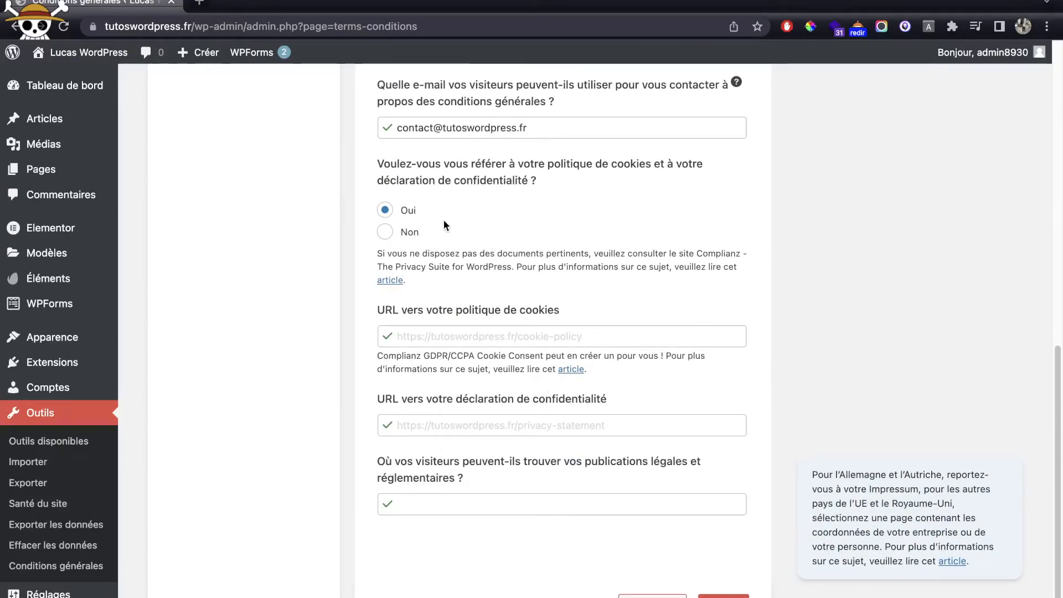
pyautogui.scroll(-1, 487, 232)
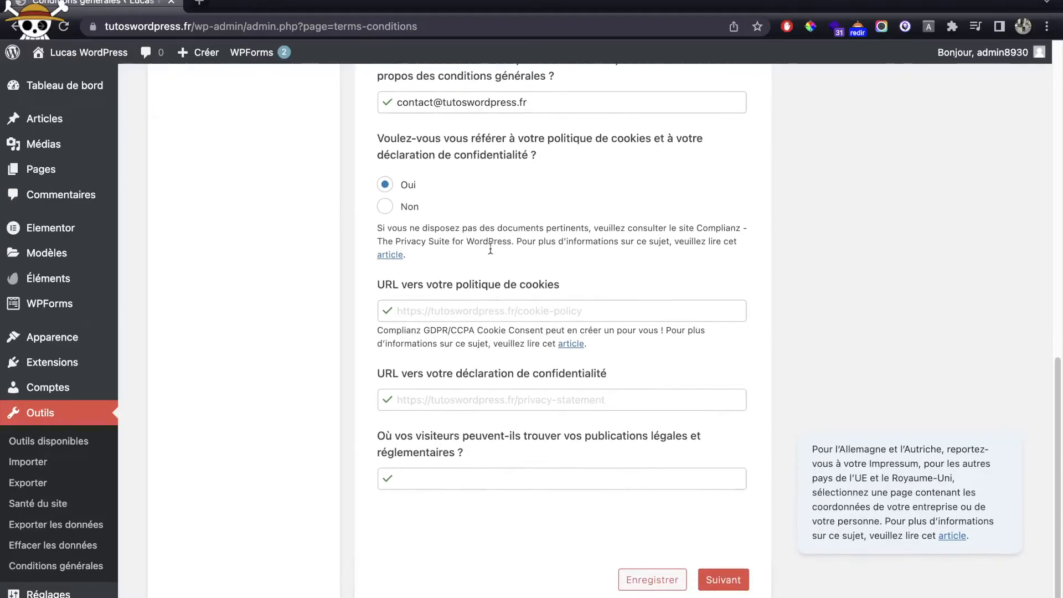
pyautogui.click(412, 207)
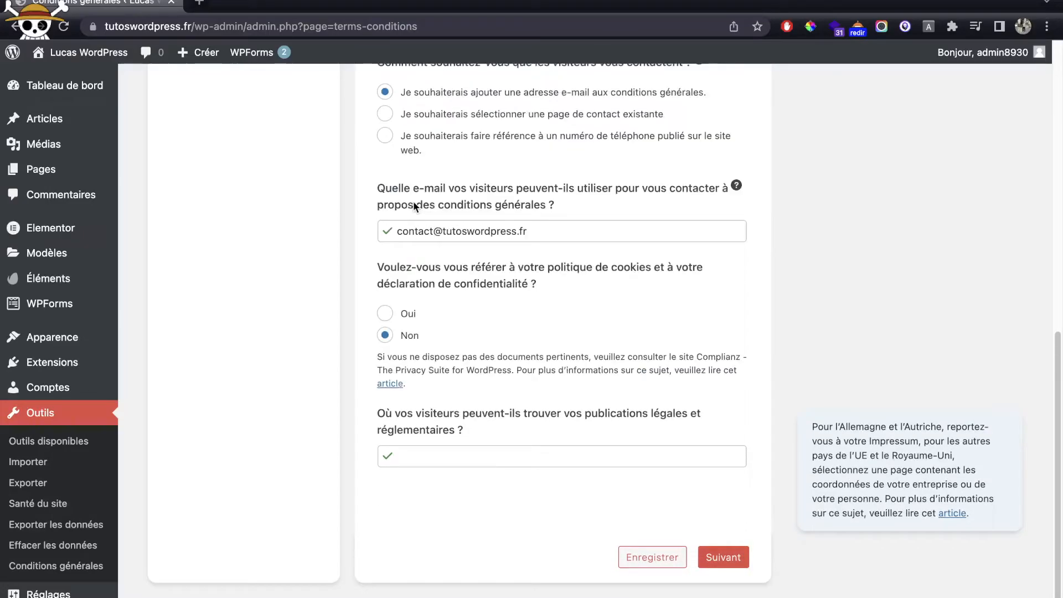
pyautogui.click(738, 561)
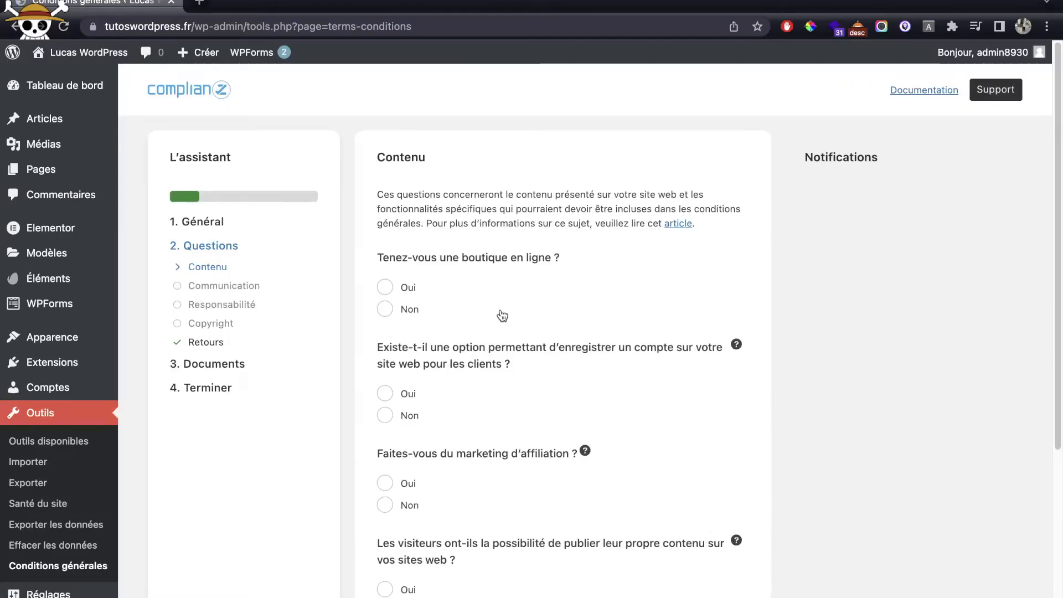
# Step: Answer Non to accounts, affiliation, visitor content and minors, Oui to accessibility, then continue
pyautogui.scroll(-5, 732, 324)
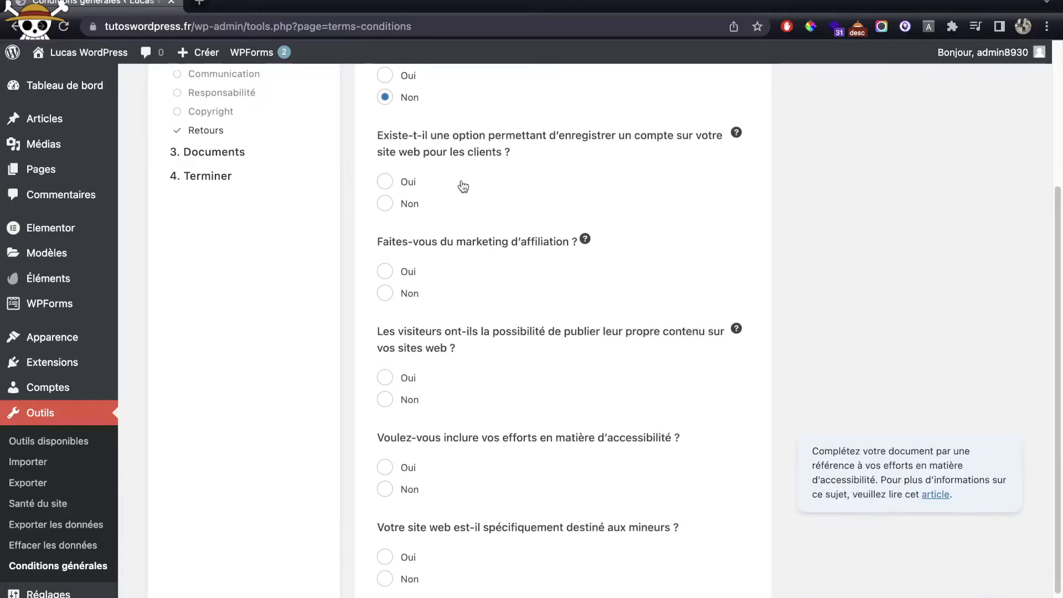
pyautogui.click(409, 204)
pyautogui.scroll(-1, 637, 228)
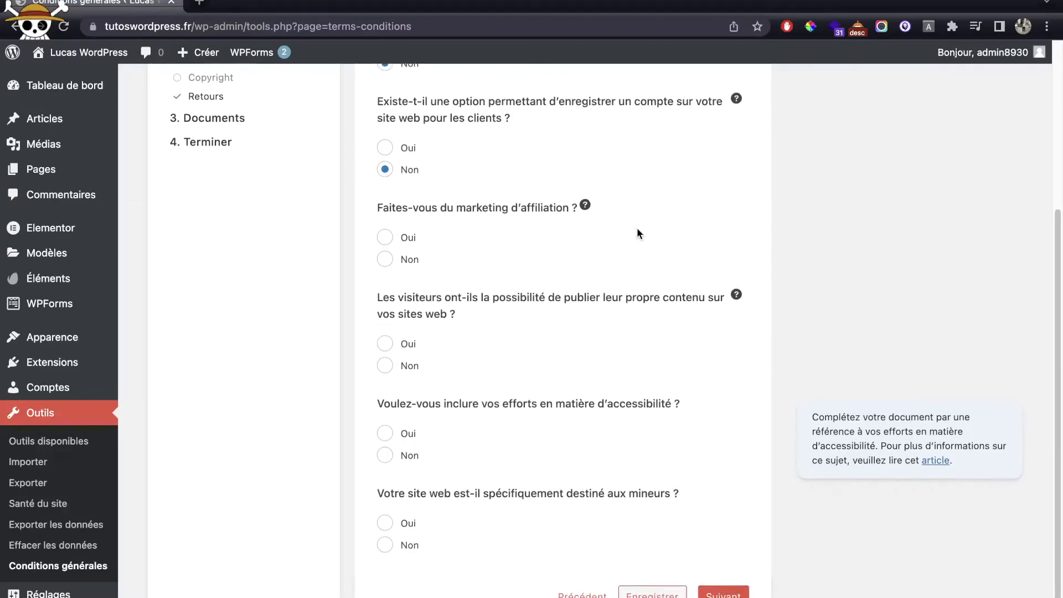
pyautogui.scroll(-1, 637, 228)
pyautogui.click(397, 227)
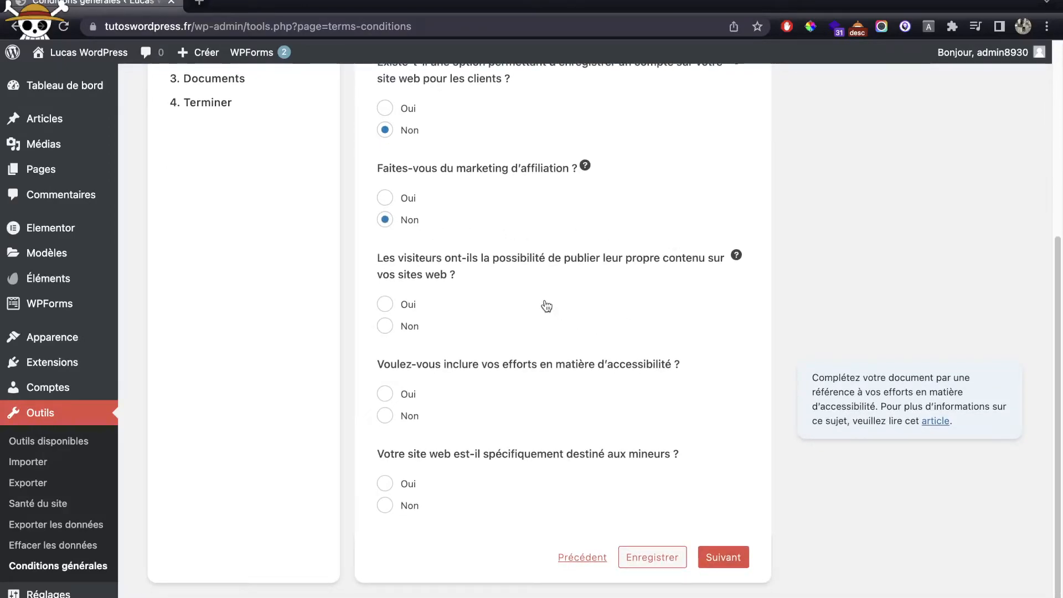
pyautogui.click(391, 331)
pyautogui.tripleClick(542, 366)
pyautogui.click(531, 390)
pyautogui.click(390, 506)
pyautogui.click(747, 555)
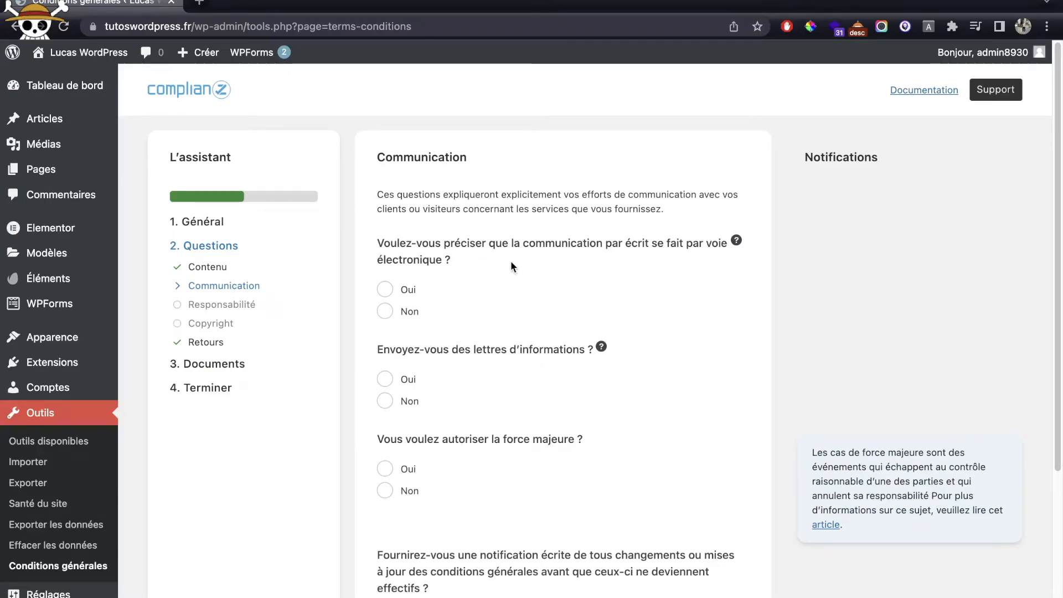
# Step: Answer Oui to electronic written contact and newsletters, Non to change notices, then continue
pyautogui.scroll(-1, 510, 261)
pyautogui.click(424, 260)
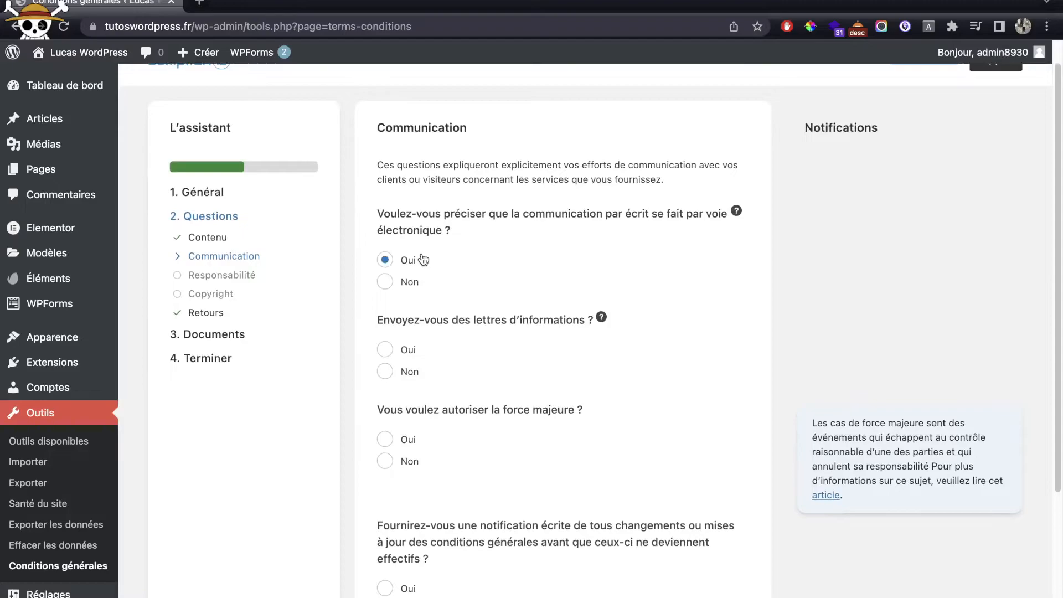
pyautogui.scroll(-4, 479, 220)
pyautogui.click(408, 249)
pyautogui.scroll(-4, 581, 244)
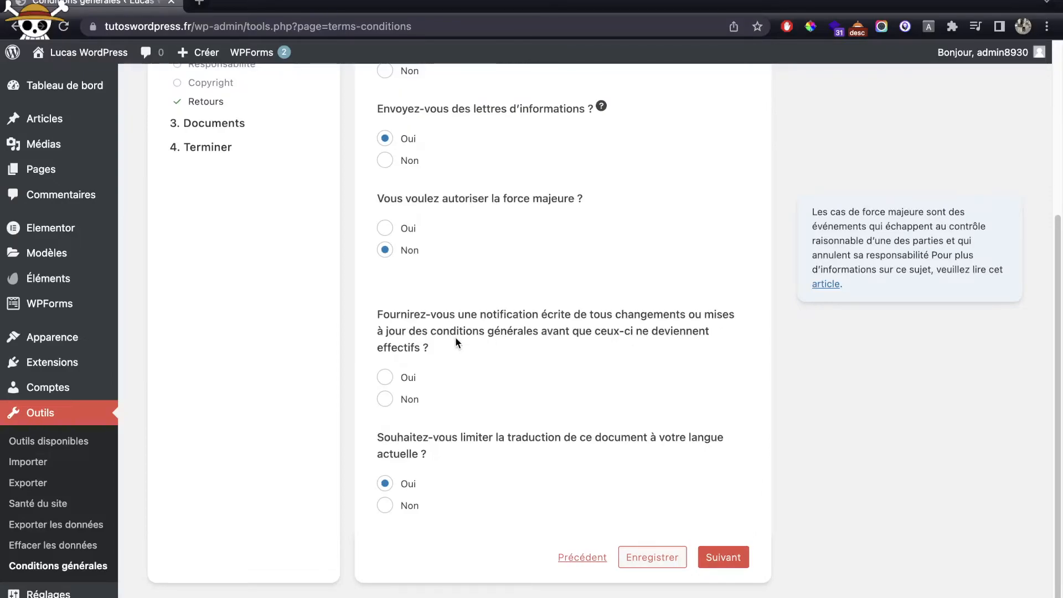
pyautogui.tripleClick(486, 327)
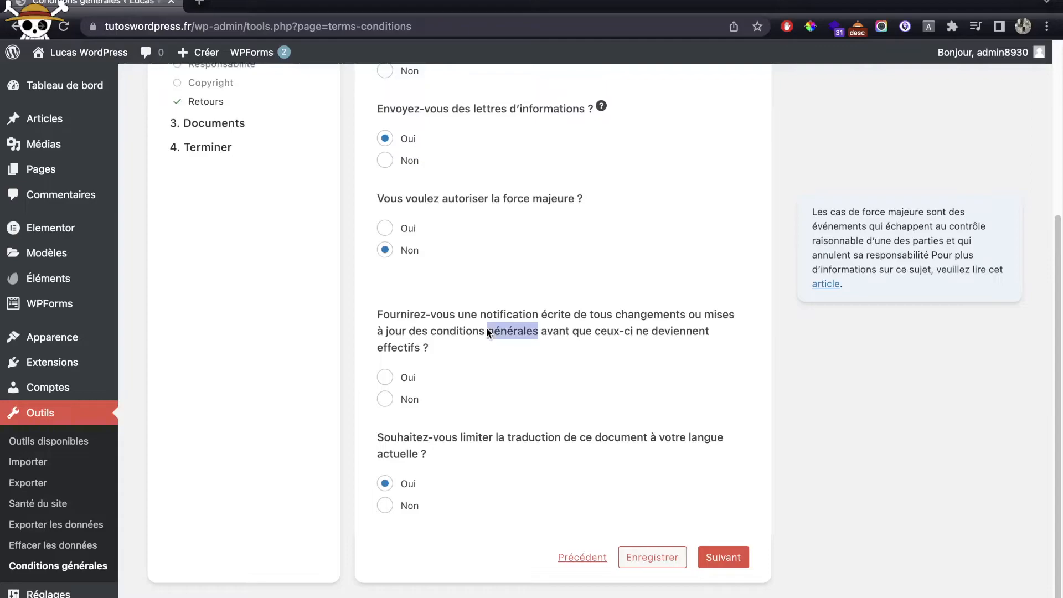
pyautogui.click(411, 391)
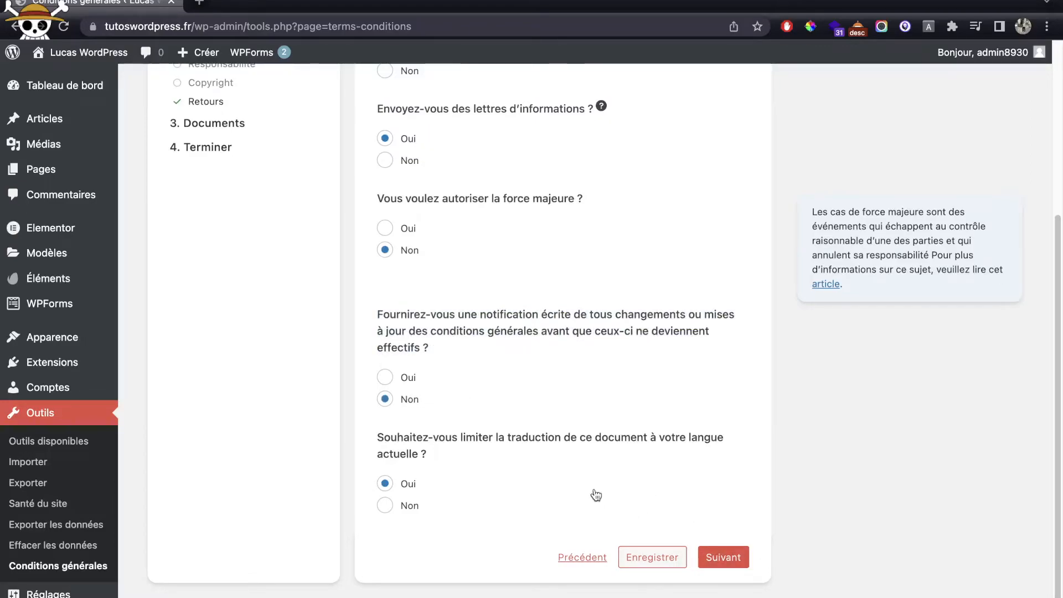
pyautogui.click(728, 561)
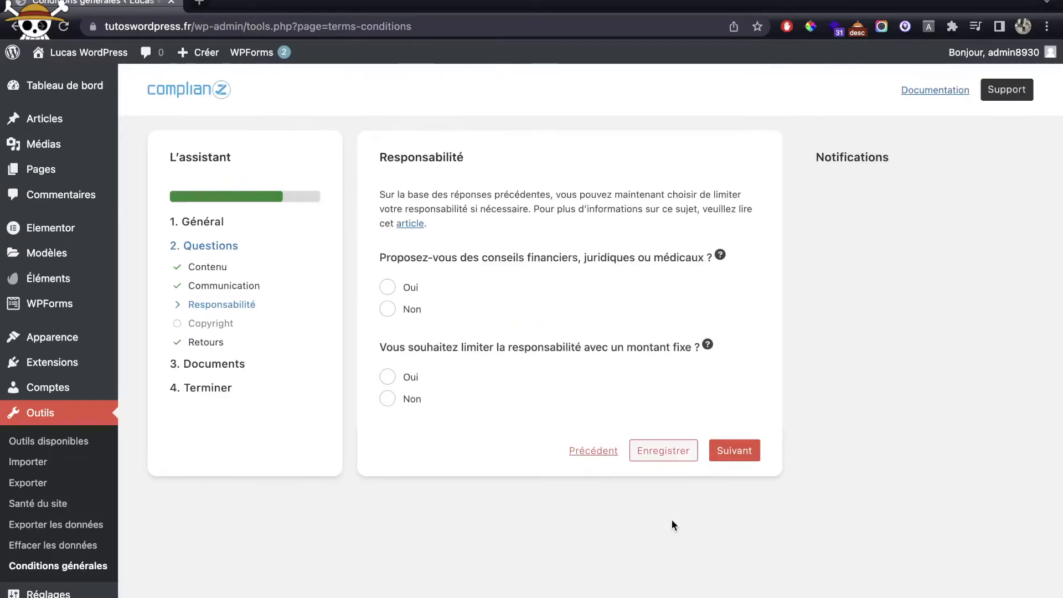
# Step: Answer Non to advice and fixed liability limits, and choose Tous droits réservés for copyright
pyautogui.click(413, 313)
pyautogui.click(388, 378)
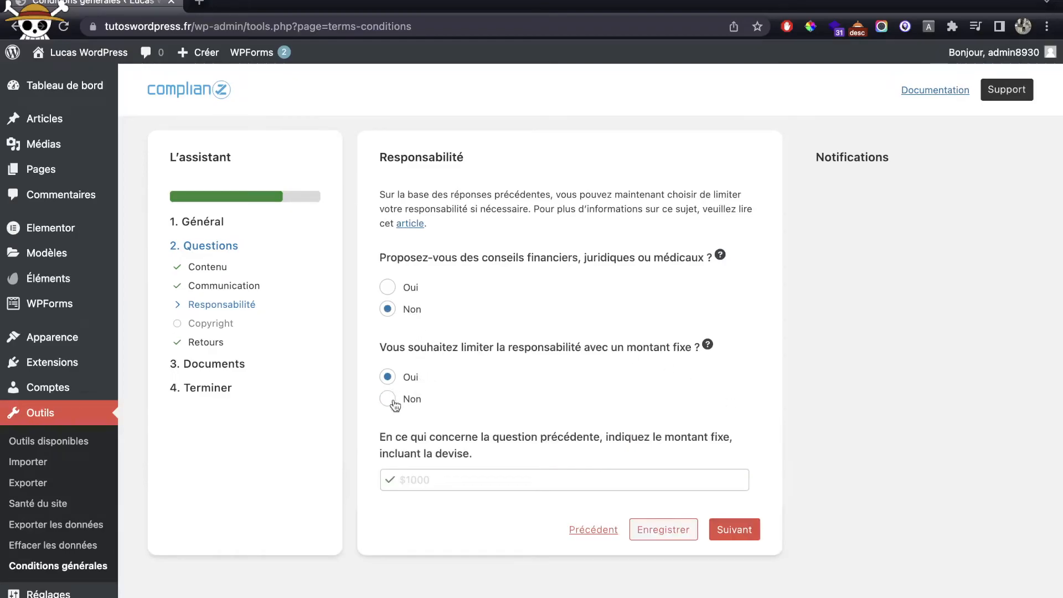
pyautogui.click(389, 399)
pyautogui.click(729, 449)
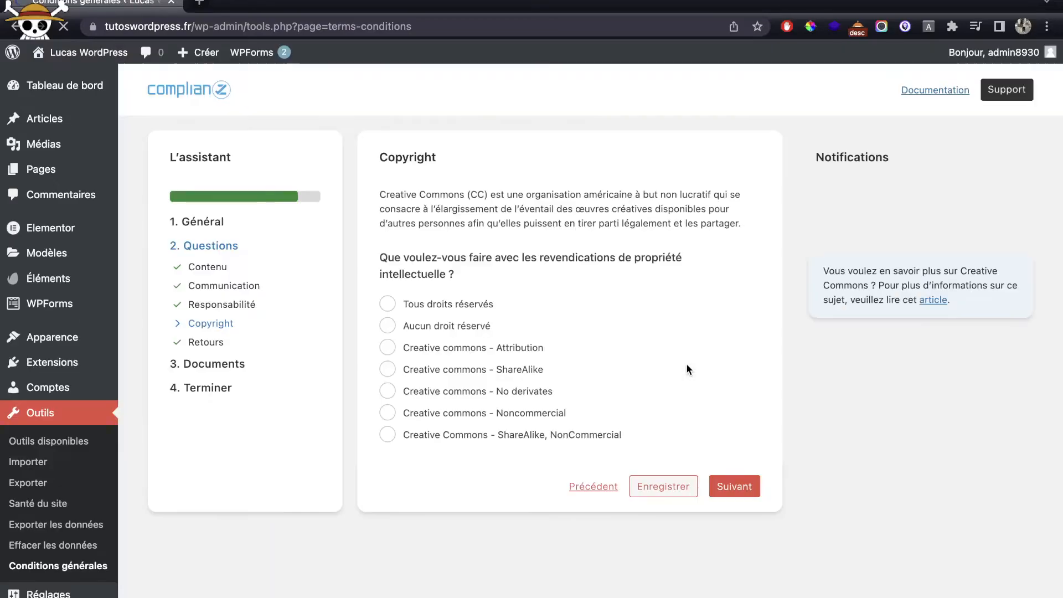
pyautogui.click(471, 307)
pyautogui.click(736, 485)
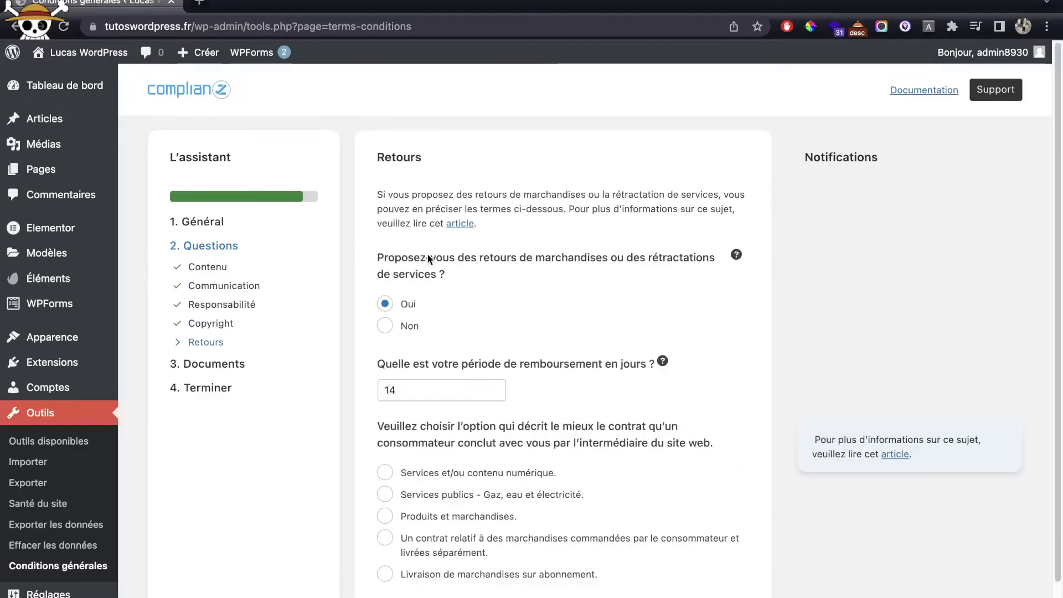
# Step: Answer Non to returns, create the missing Conditions générales page, and advance to the final step
pyautogui.click(411, 327)
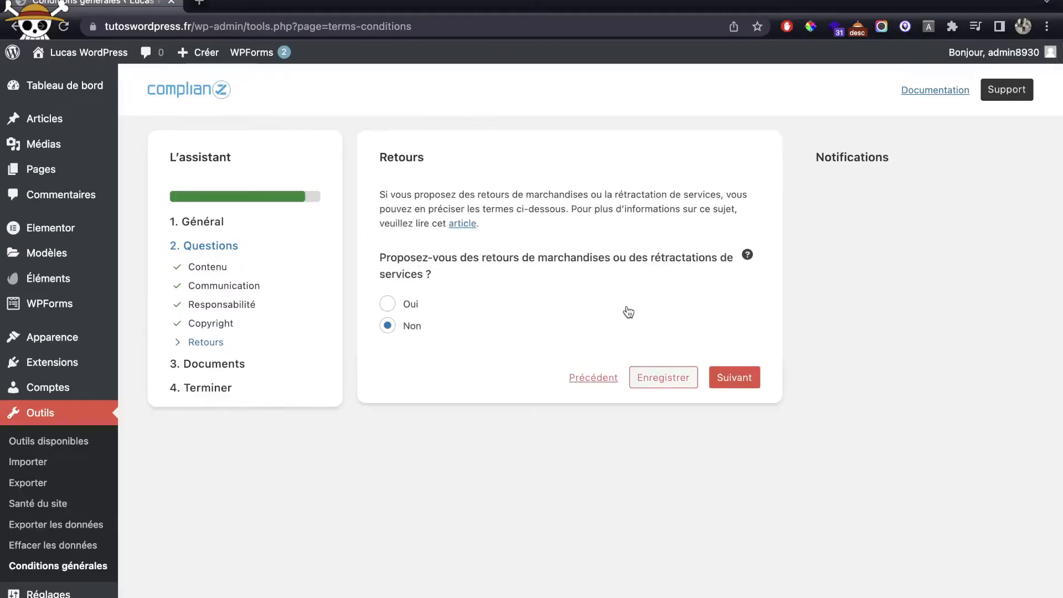
pyautogui.click(734, 382)
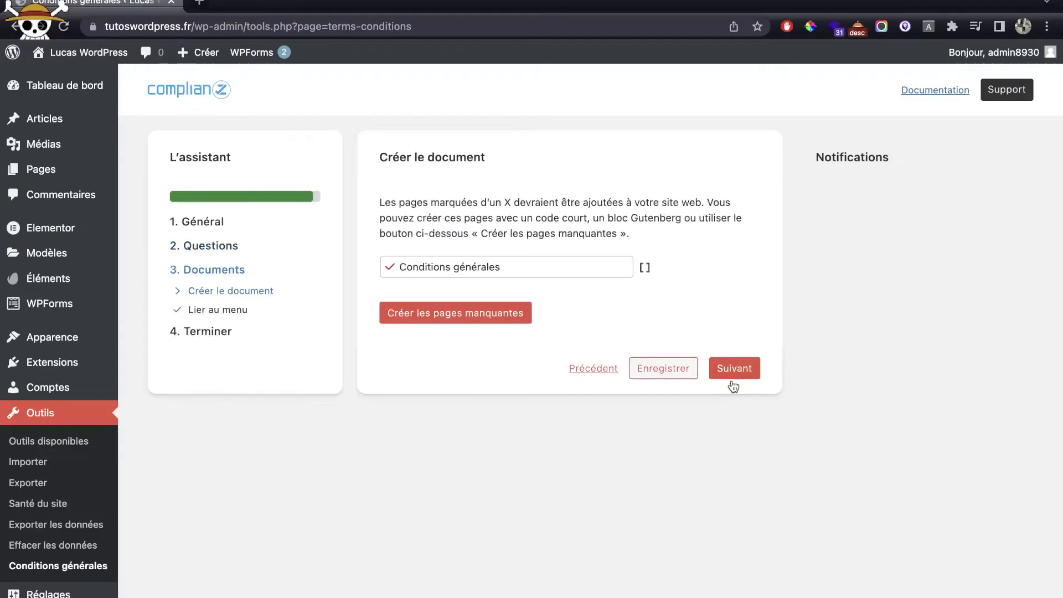
pyautogui.click(487, 314)
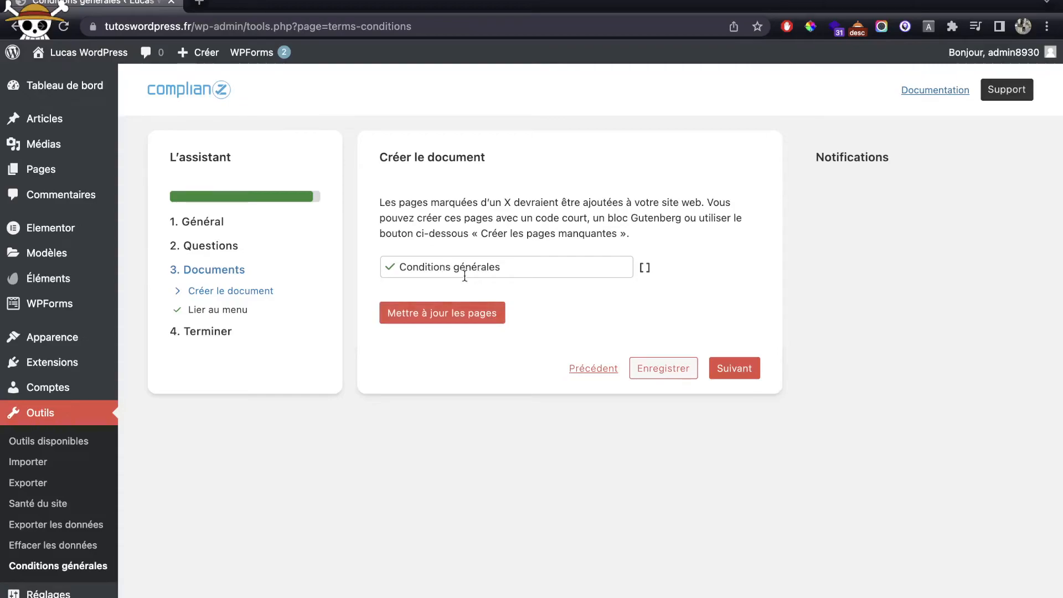
pyautogui.click(728, 376)
pyautogui.click(735, 257)
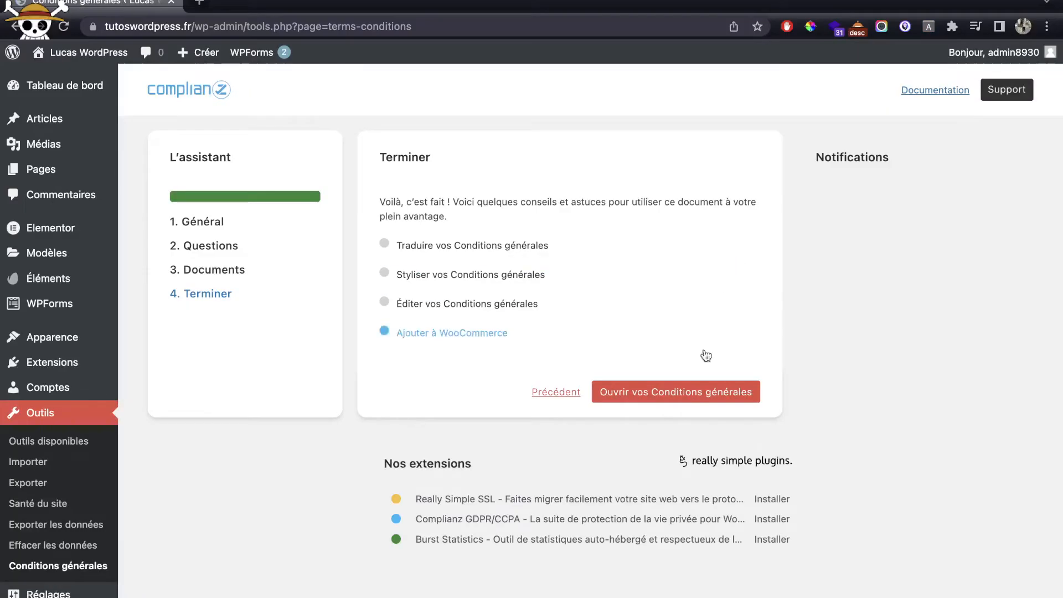
# Step: View the published Conditions générales page, then close its browser tab
pyautogui.click(653, 394)
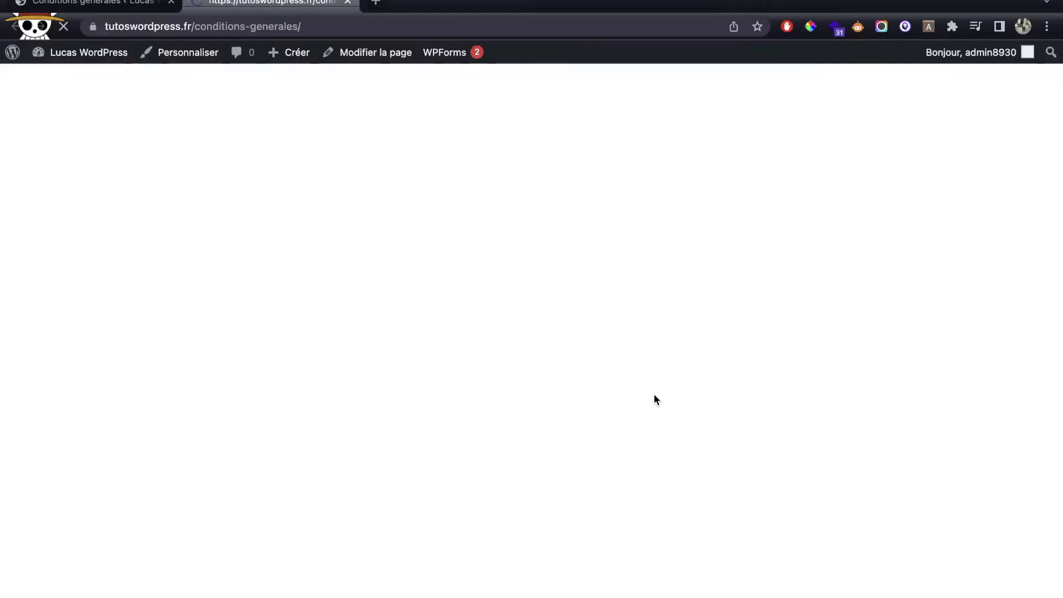
pyautogui.scroll(-7, 652, 393)
pyautogui.scroll(-20, 643, 388)
pyautogui.scroll(-20, 638, 378)
pyautogui.scroll(-15, 638, 378)
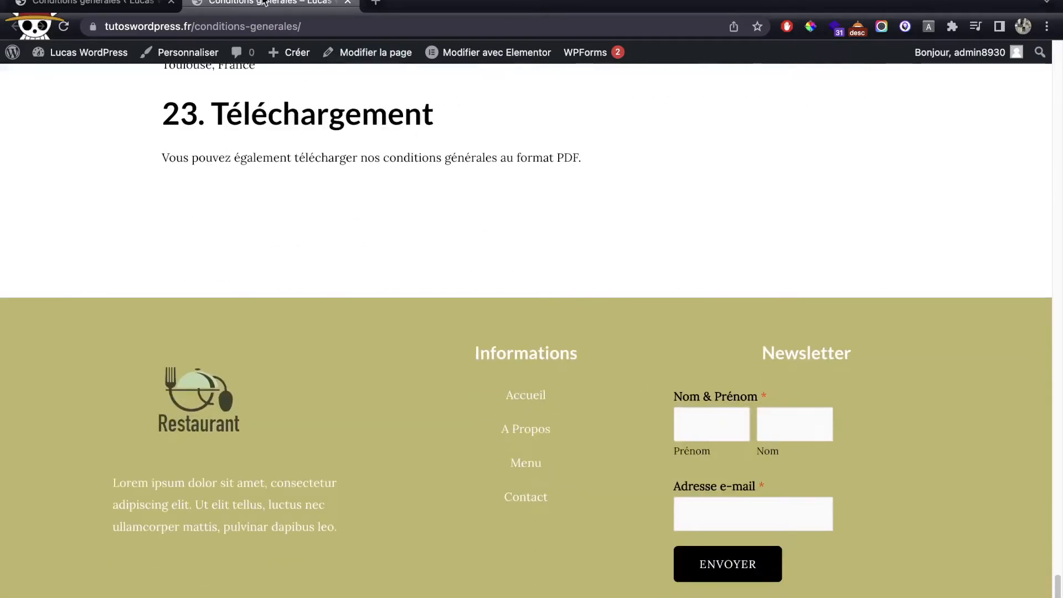
pyautogui.middleClick(266, 2)
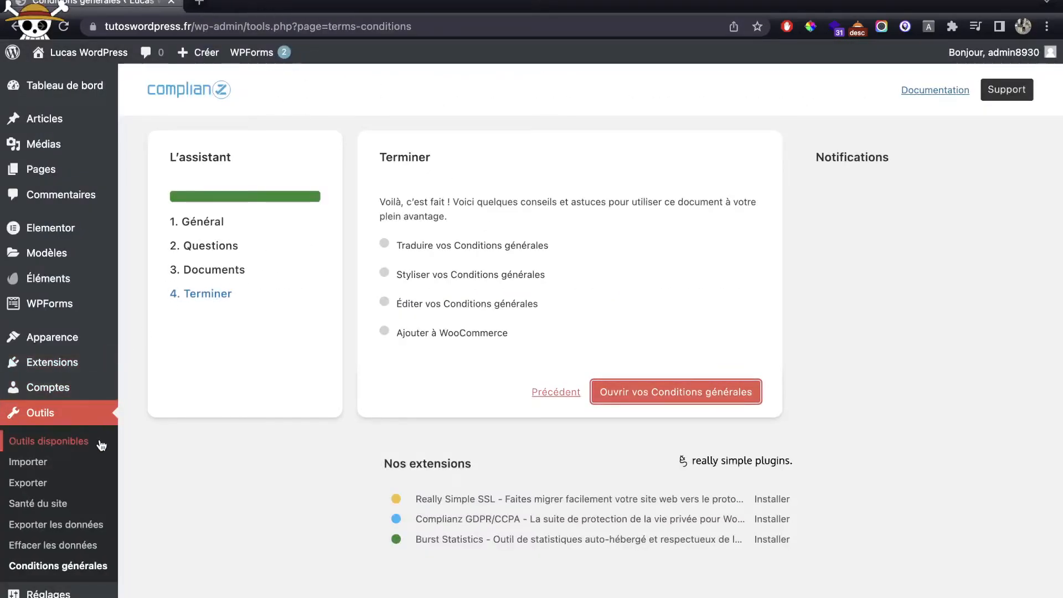
# Step: Activate Complianz | GDPR/CCPA Cookie Consent from the installed plugins list
pyautogui.moveTo(59, 367)
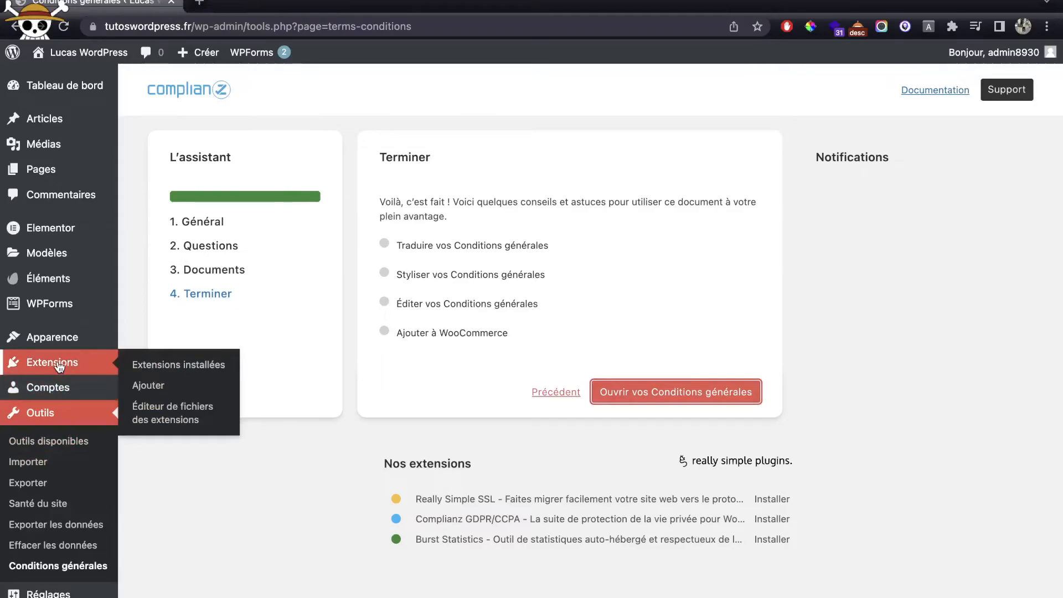
pyautogui.click(60, 363)
pyautogui.click(183, 272)
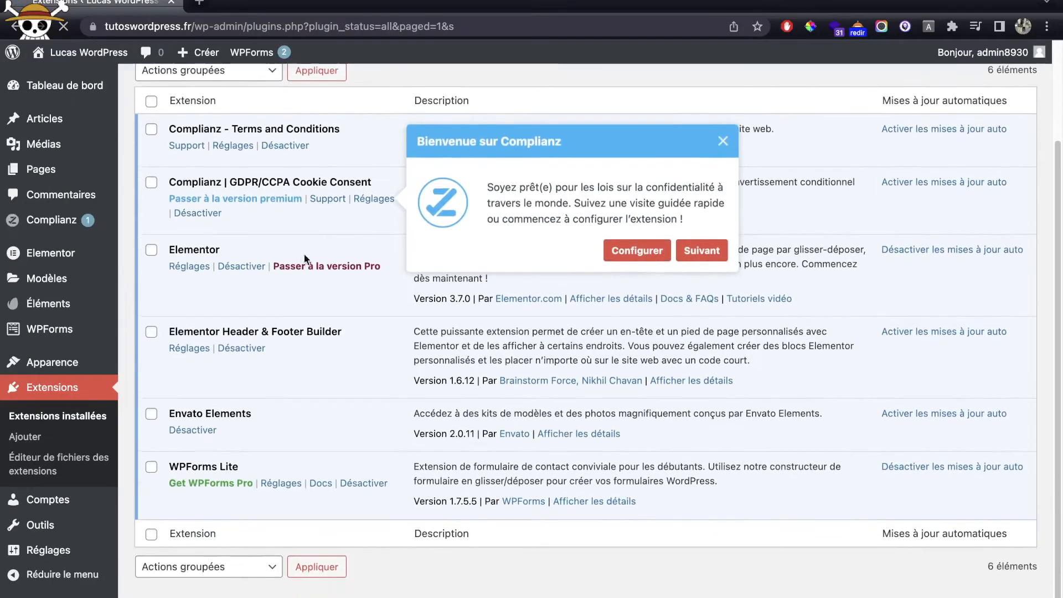
# Step: Launch the Complianz setup from the welcome popup and choose RGPD for visitors
pyautogui.click(619, 254)
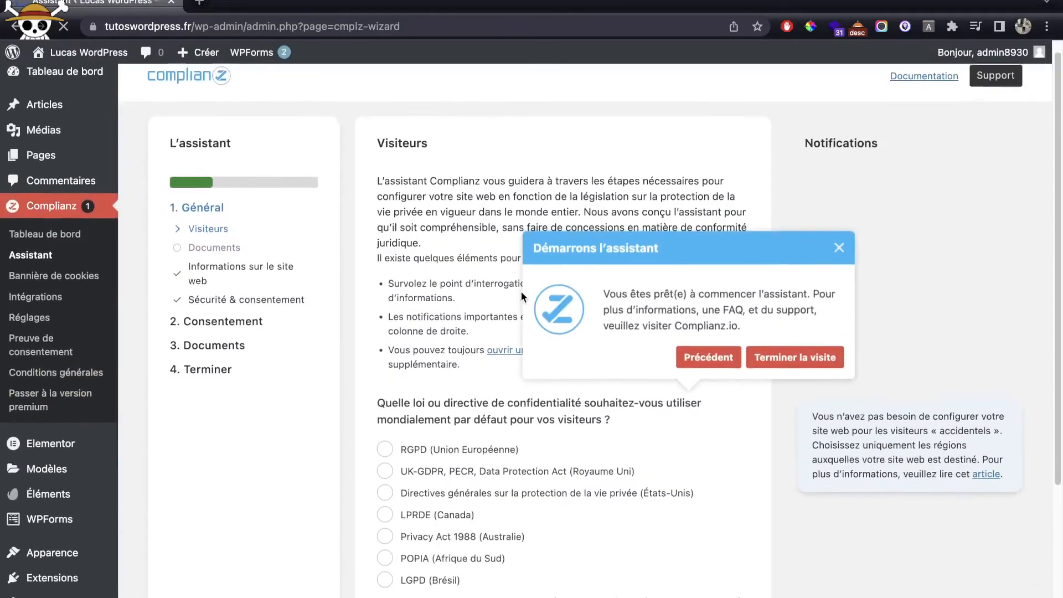
pyautogui.click(422, 249)
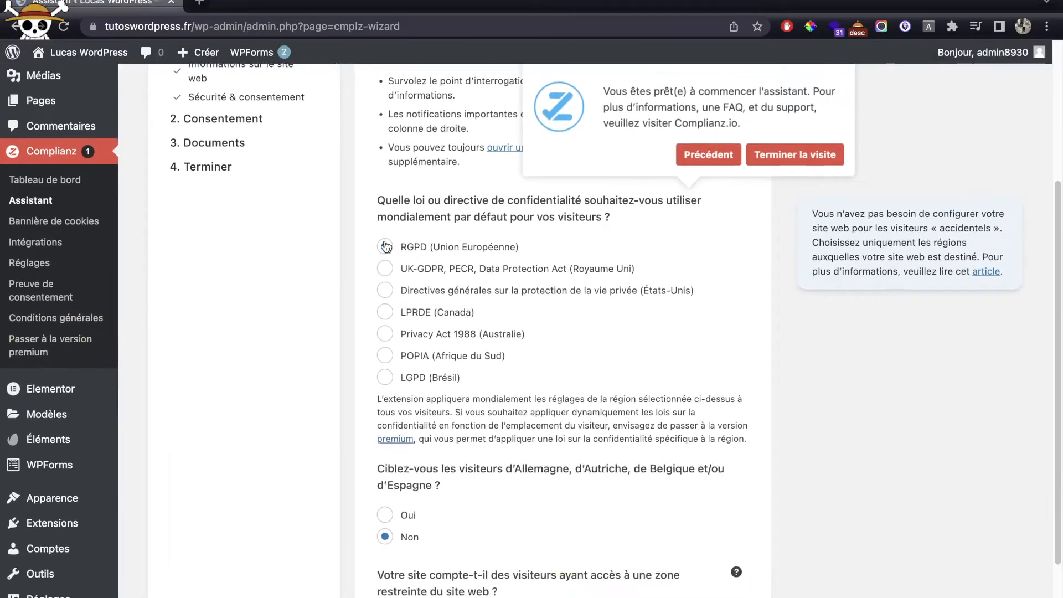
pyautogui.scroll(-3, 656, 363)
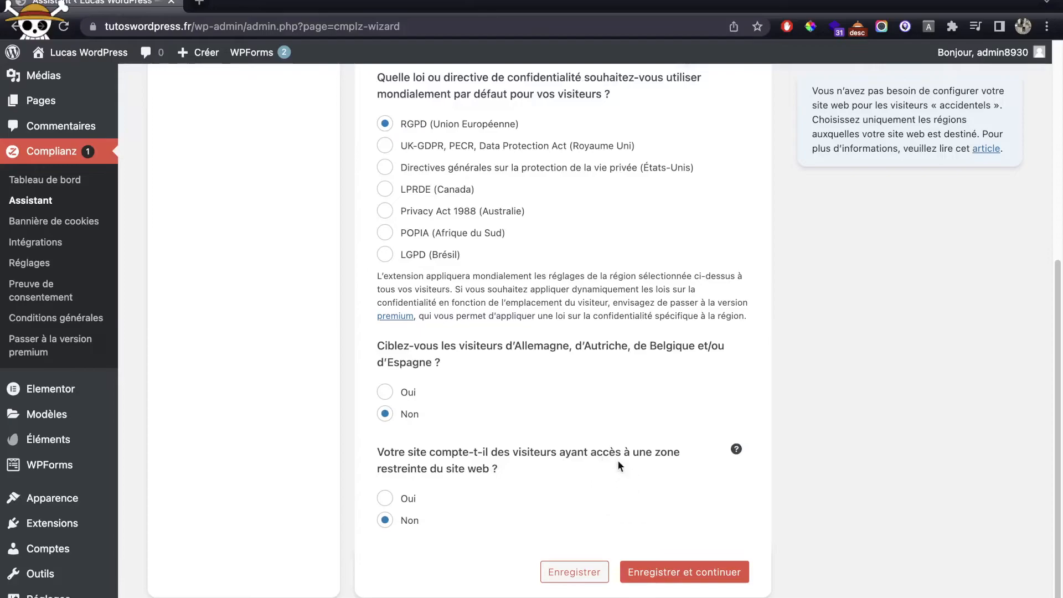
pyautogui.click(720, 576)
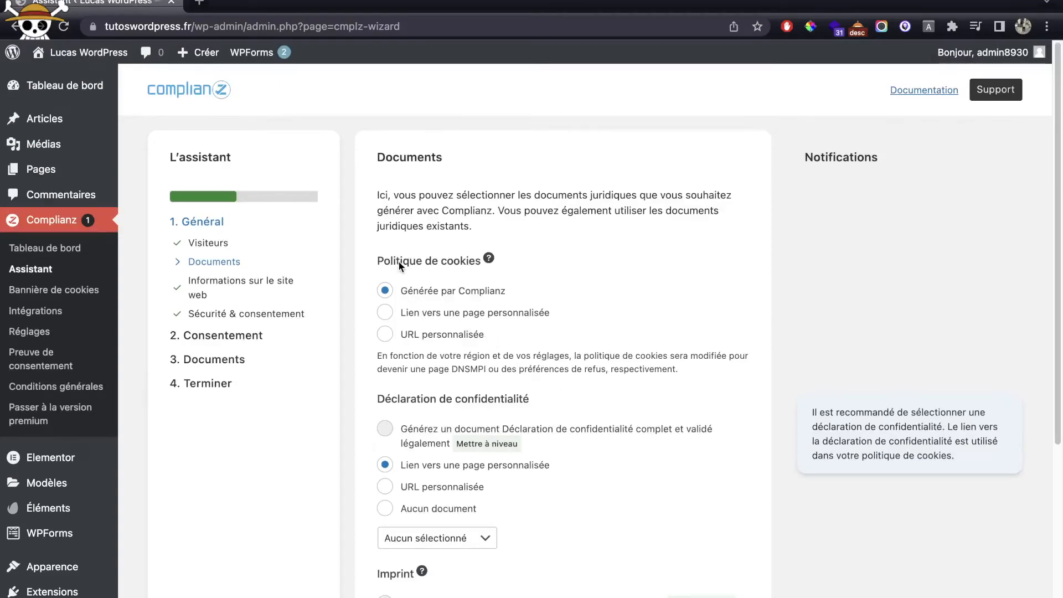
# Step: Link the privacy statement to the Conditions générales page on the Documents step
pyautogui.scroll(-5, 533, 277)
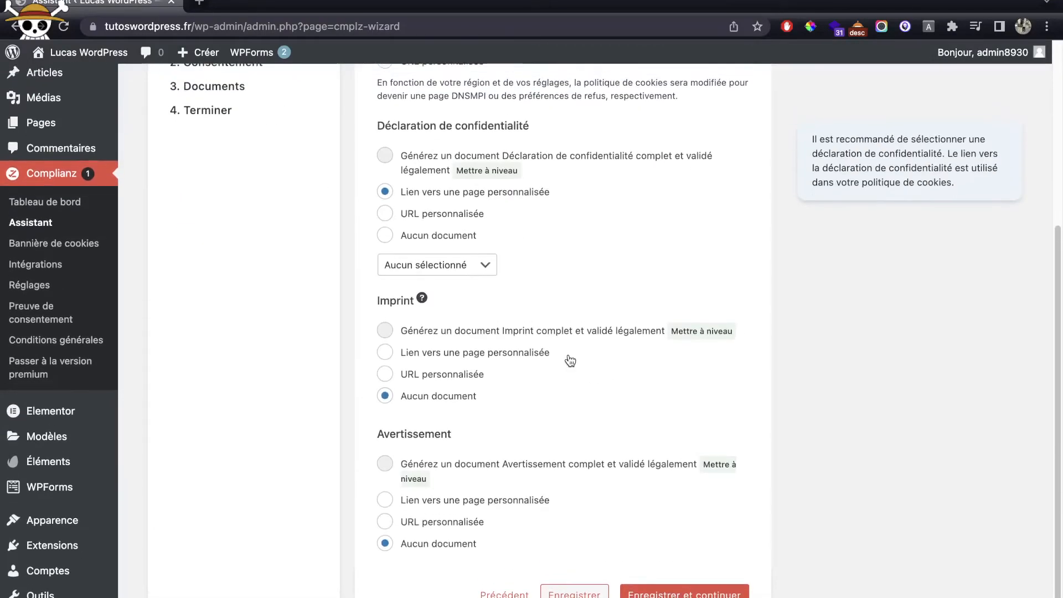
pyautogui.click(451, 268)
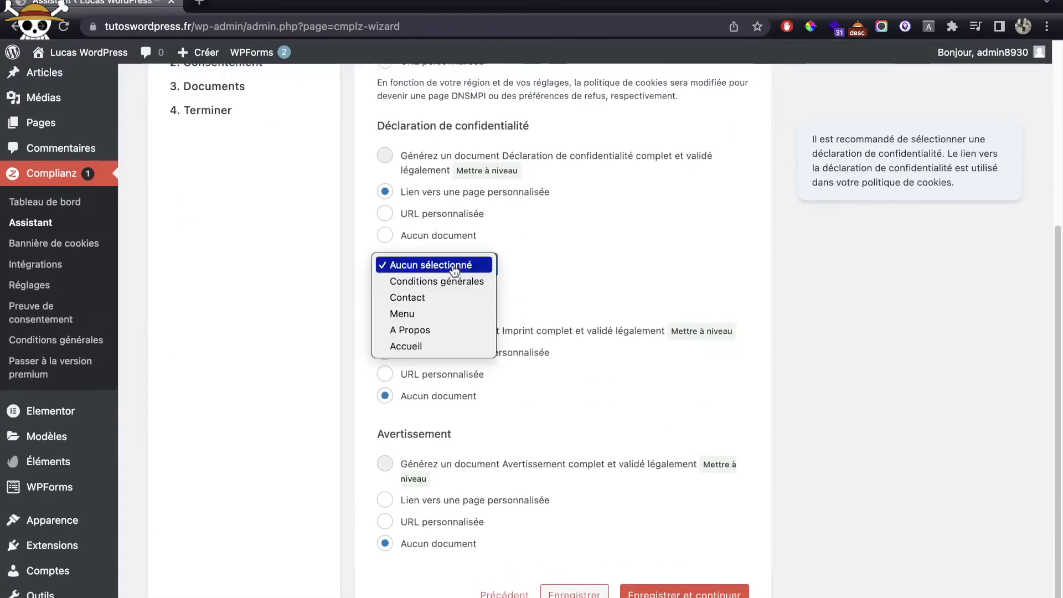
pyautogui.click(472, 283)
pyautogui.scroll(-1, 541, 308)
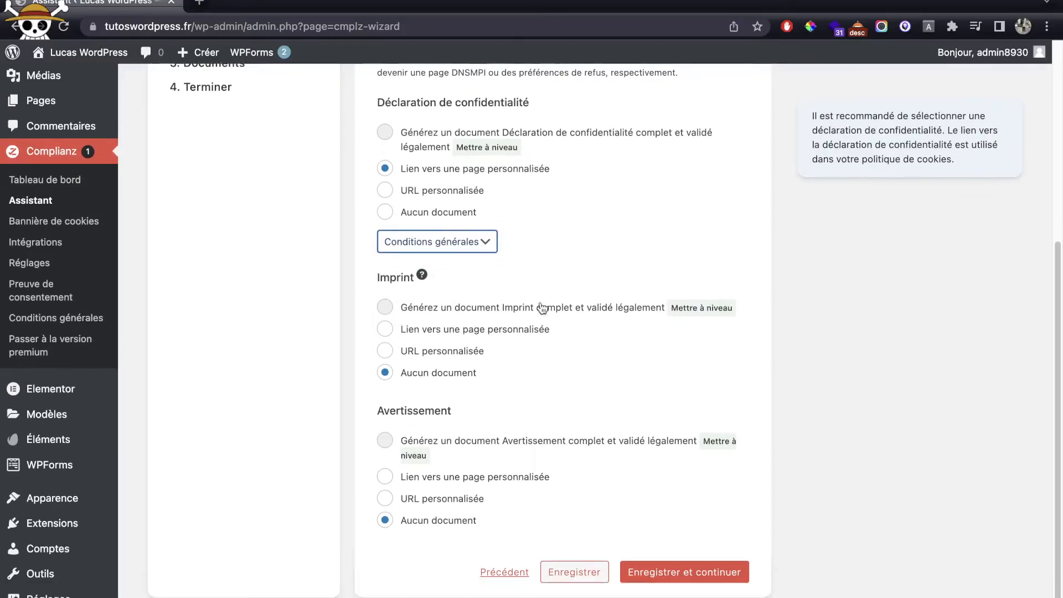
pyautogui.moveTo(378, 104); pyautogui.dragTo(530, 105)
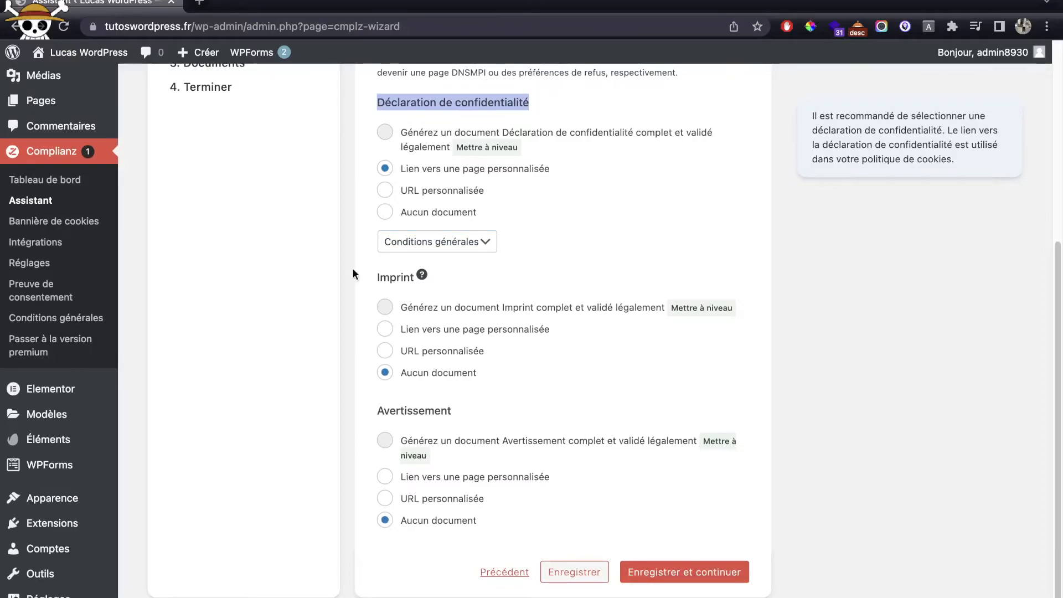
# Step: Save the document choices and enter the site owner's name and address
pyautogui.click(679, 573)
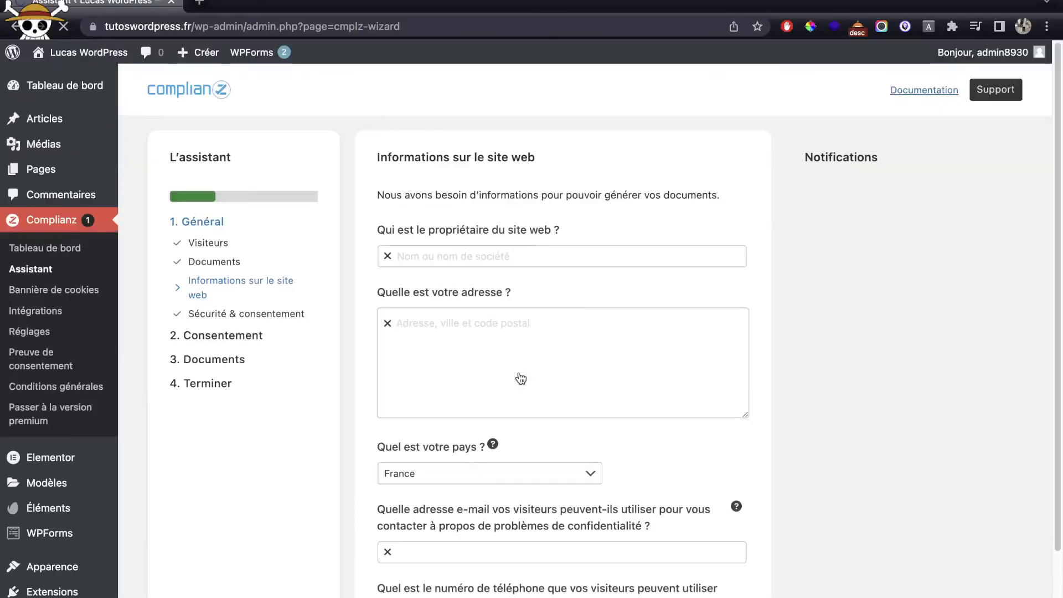
pyautogui.click(481, 260)
pyautogui.write('Luc')
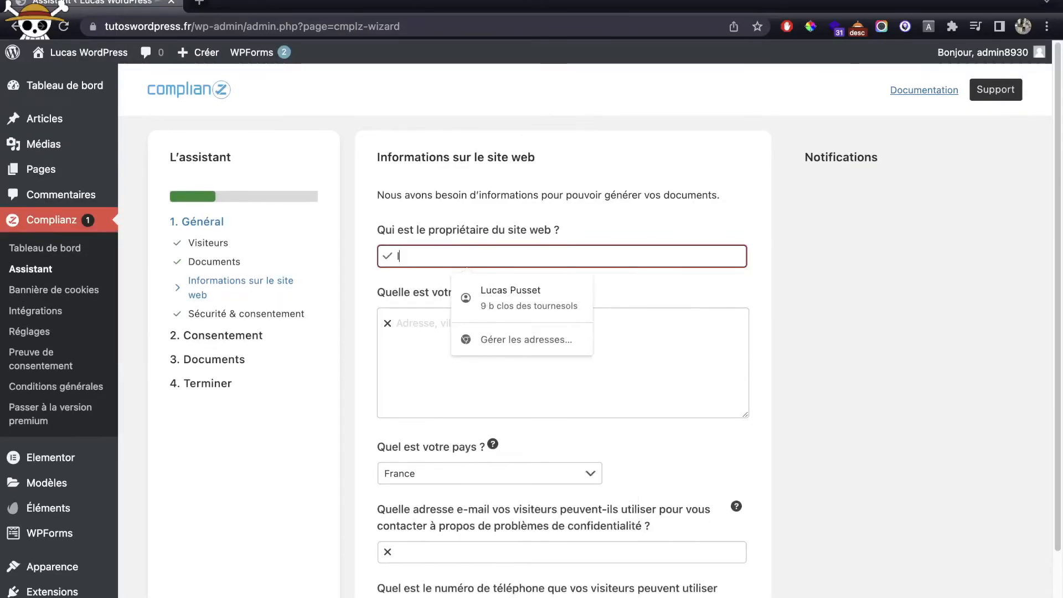
pyautogui.press('BackSpace')
pyautogui.press('BackSpace')
pyautogui.press('BackSpace')
pyautogui.write('lucas wo')
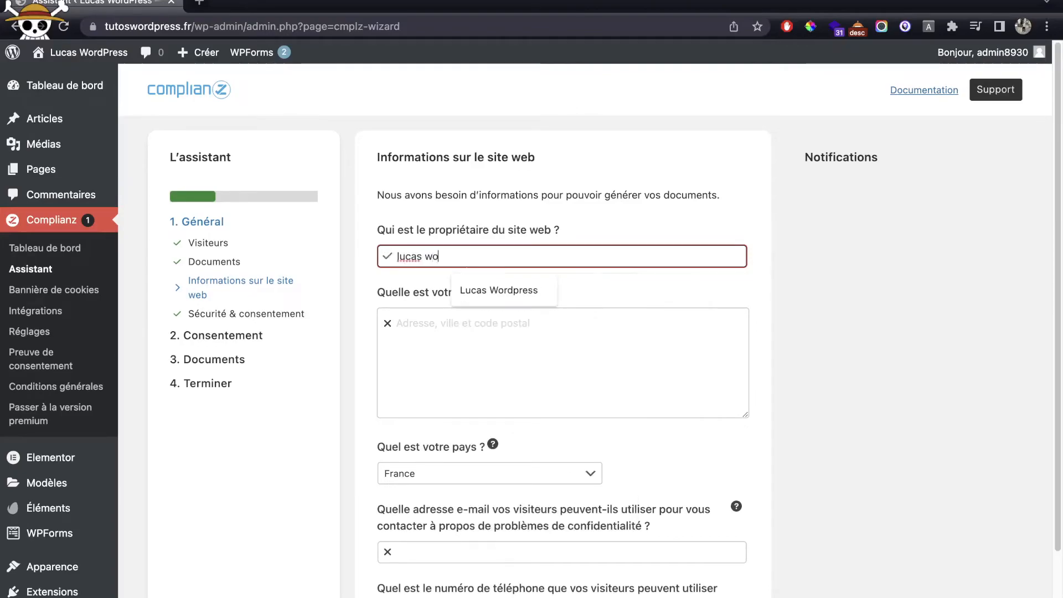
pyautogui.write('rdpress')
pyautogui.press('Tab')
pyautogui.write('tou')
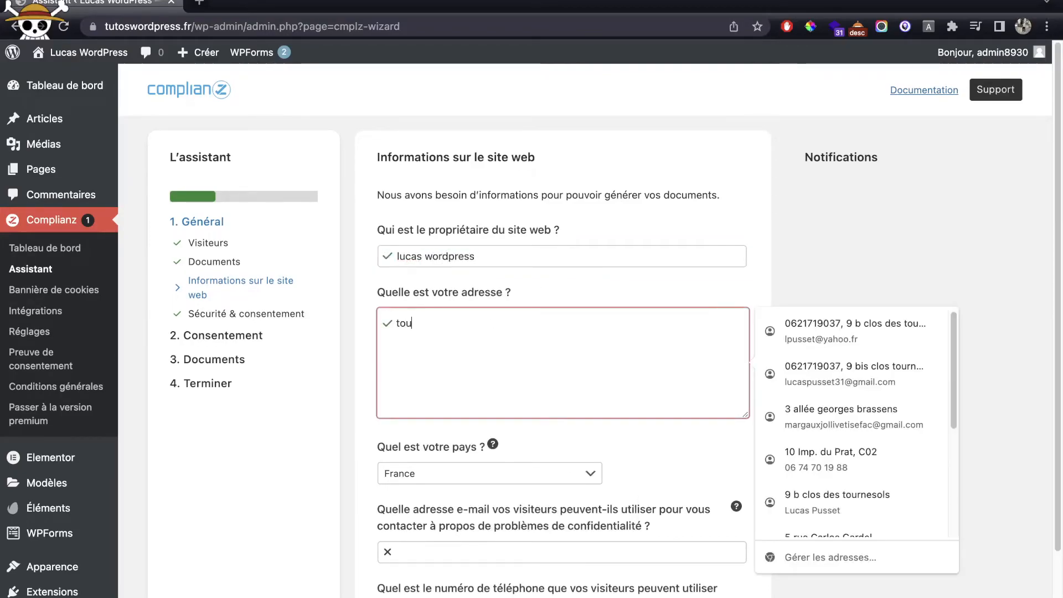
pyautogui.write('louse, france')
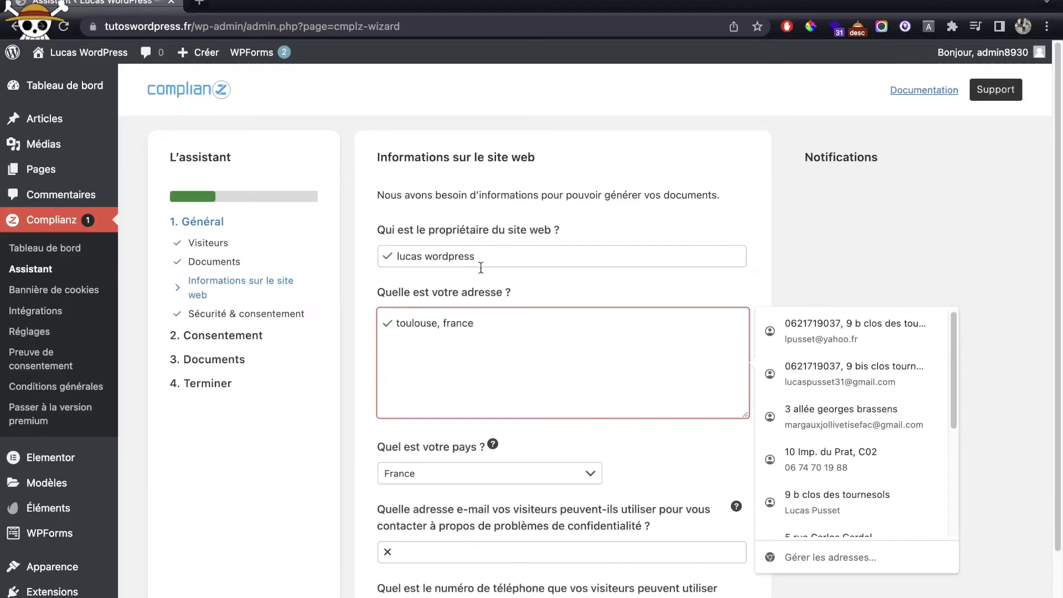
# Step: Enter the privacy contact e-mail and save through to the cookie scan step
pyautogui.click(485, 560)
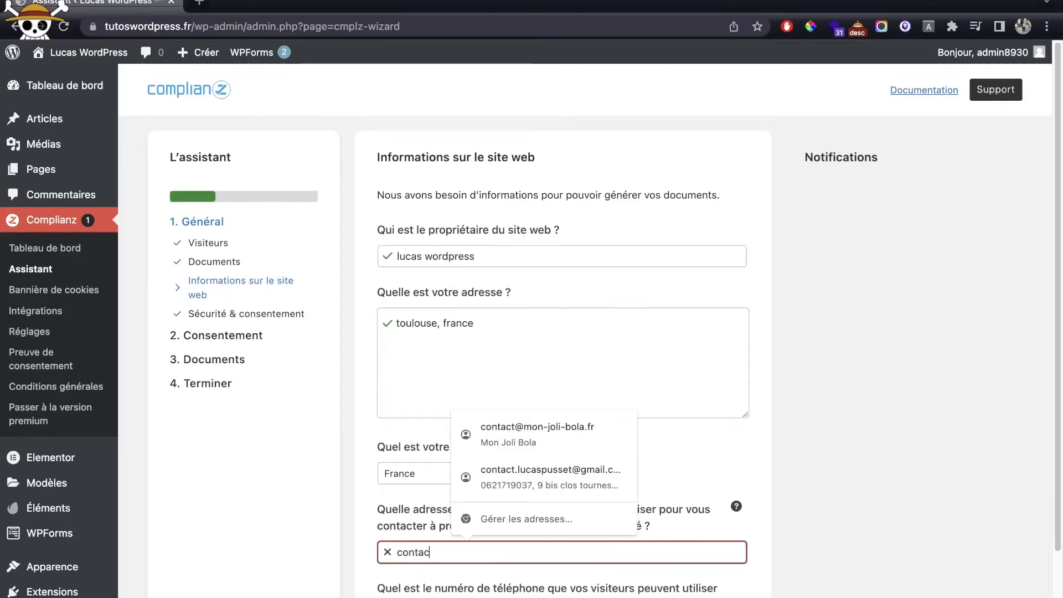
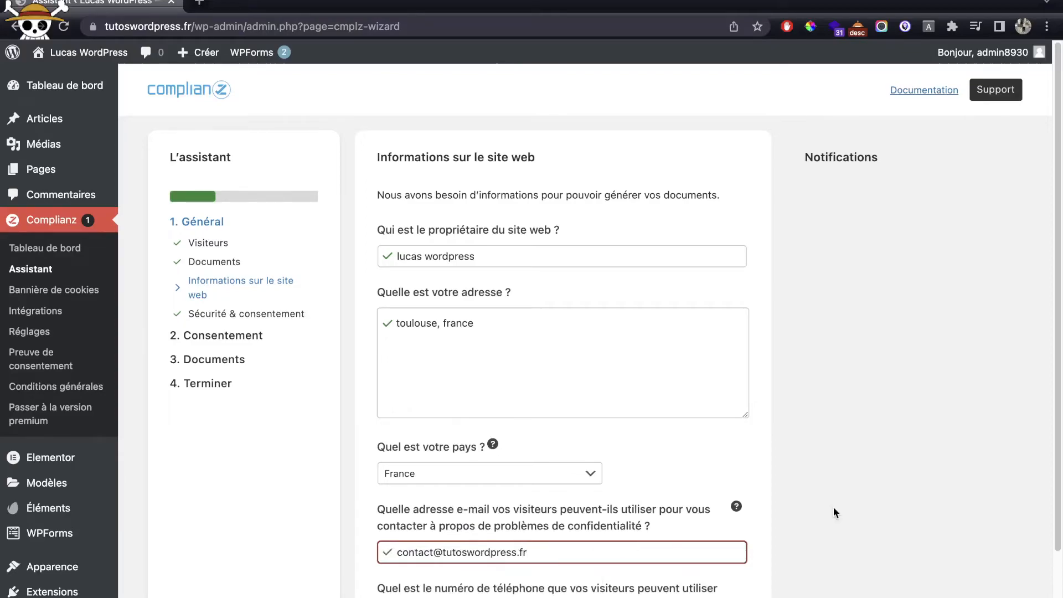
pyautogui.scroll(-2, 786, 518)
pyautogui.press('Return')
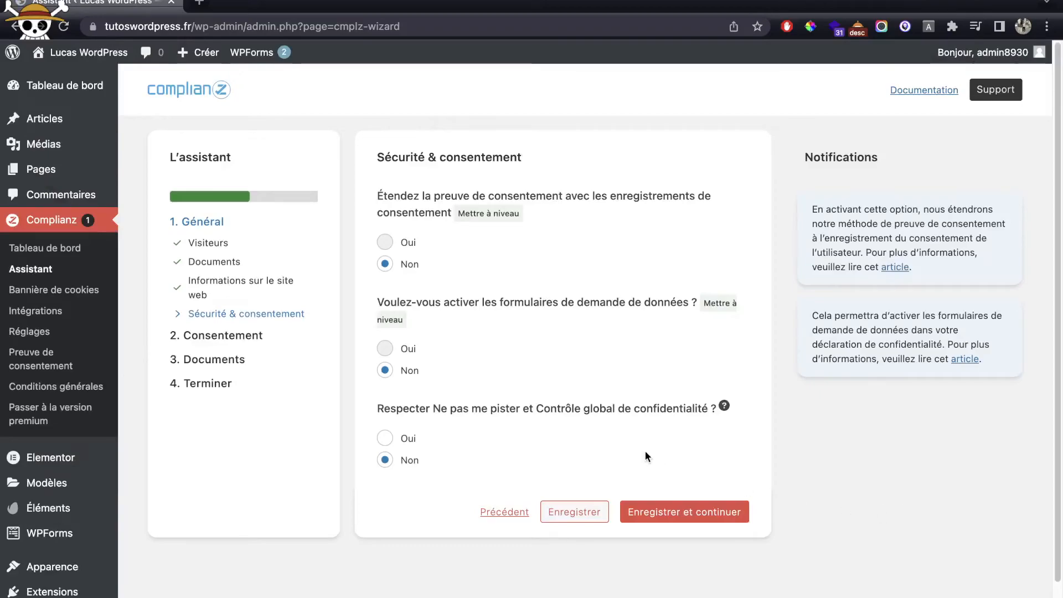
pyautogui.click(699, 514)
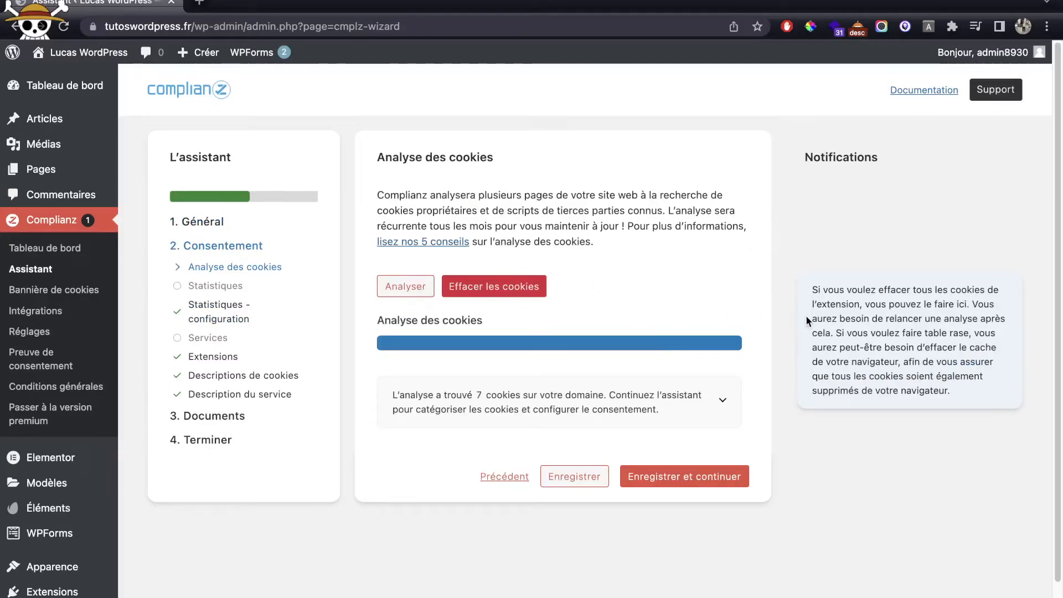
# Step: Declare Google Analytics statistics with the data processing amendment, without Complianz adding Analytics
pyautogui.scroll(-1, 577, 321)
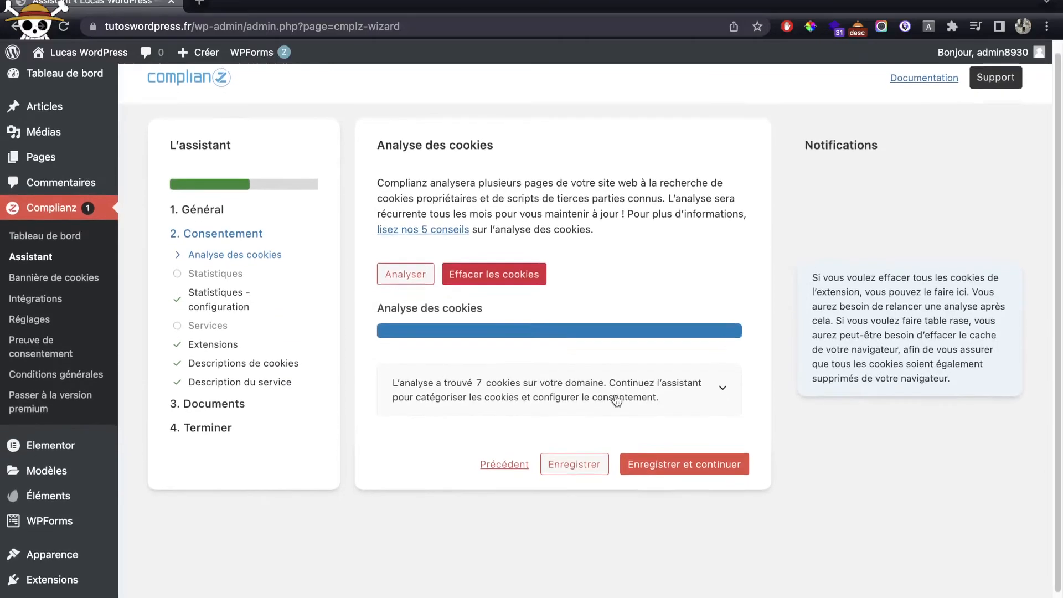
pyautogui.click(683, 465)
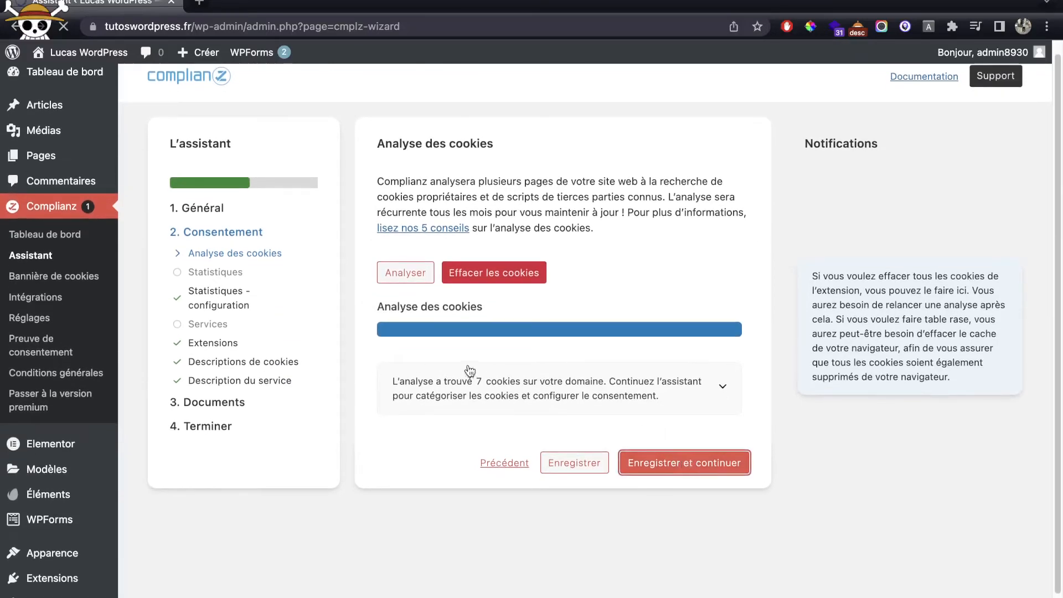
pyautogui.scroll(-5, 609, 388)
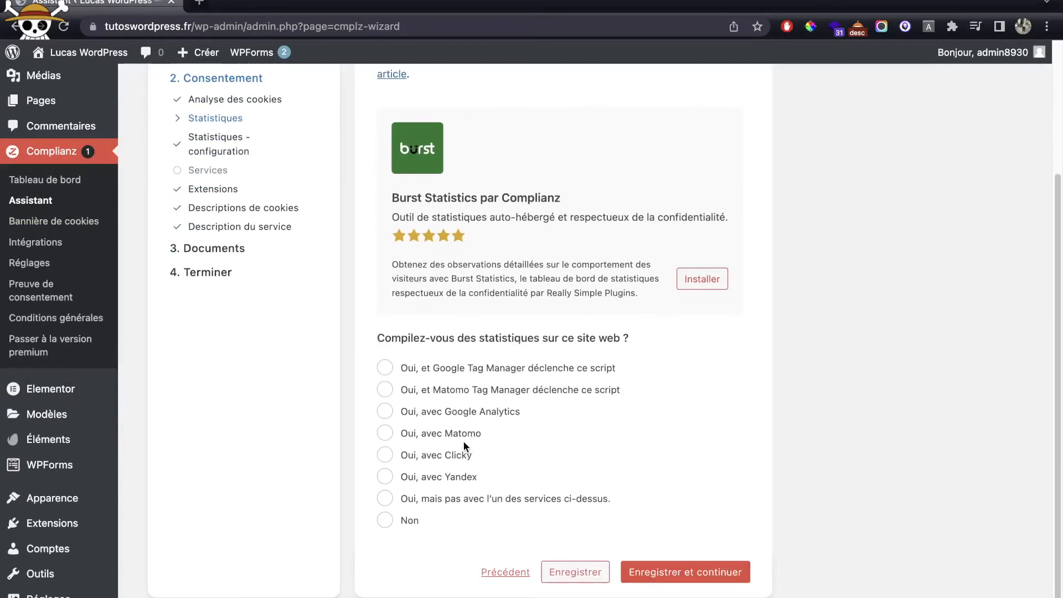
pyautogui.click(455, 424)
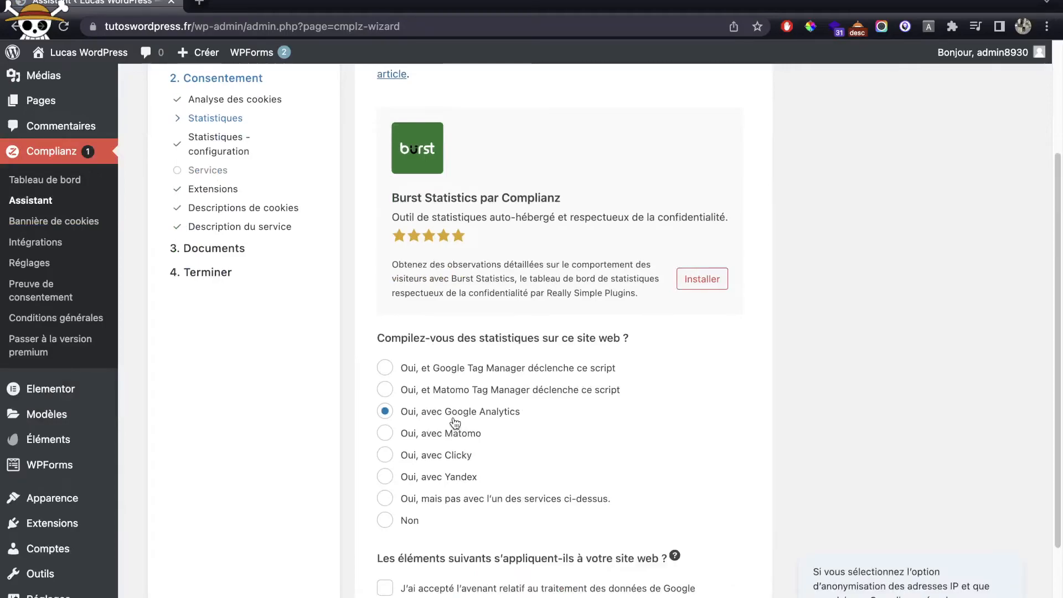
pyautogui.scroll(-3, 714, 414)
pyautogui.click(510, 446)
pyautogui.click(746, 572)
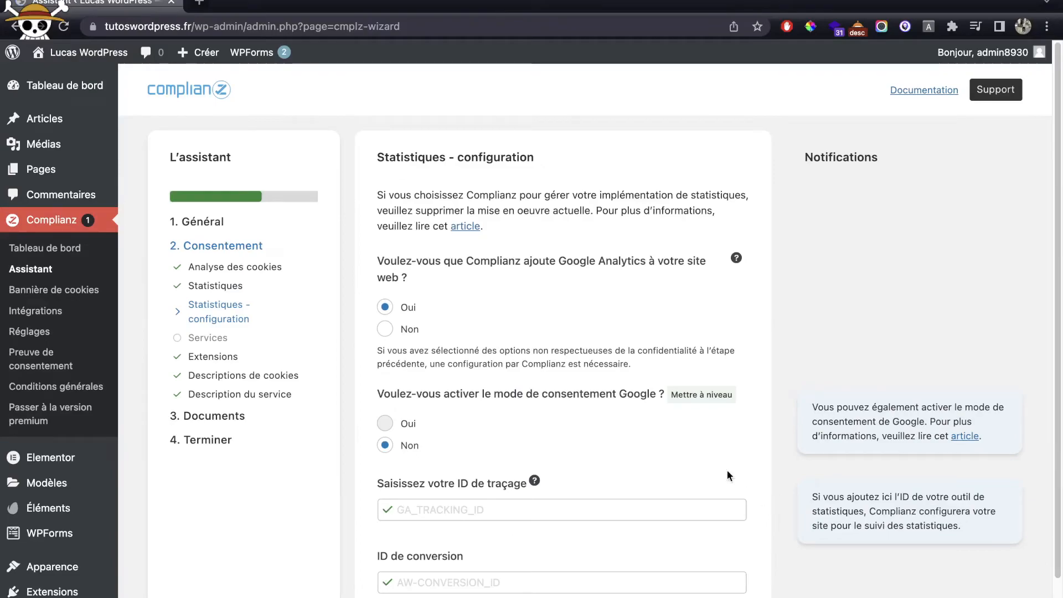
pyautogui.click(401, 332)
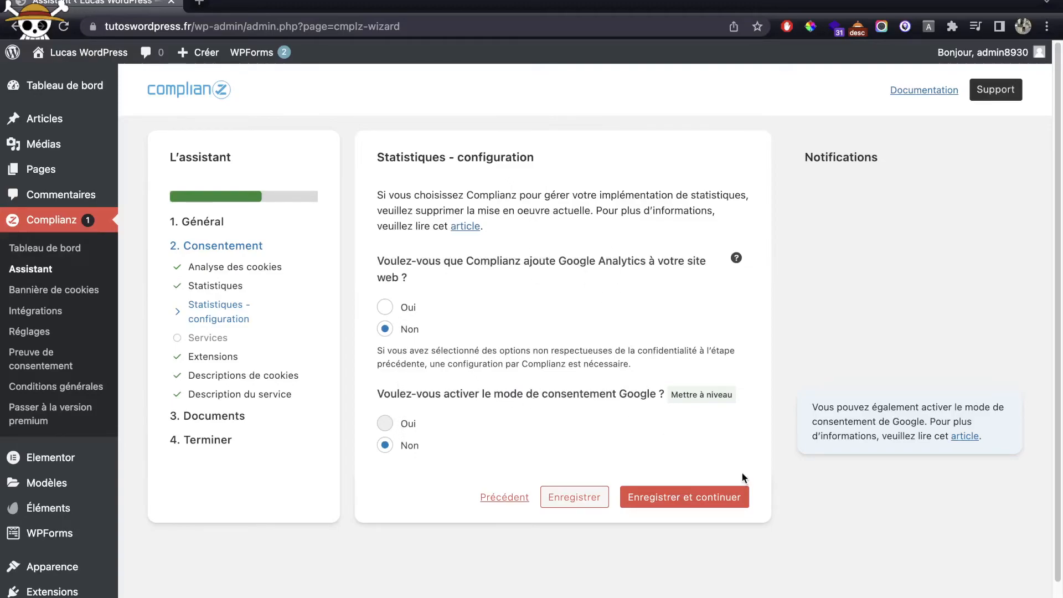
pyautogui.click(721, 504)
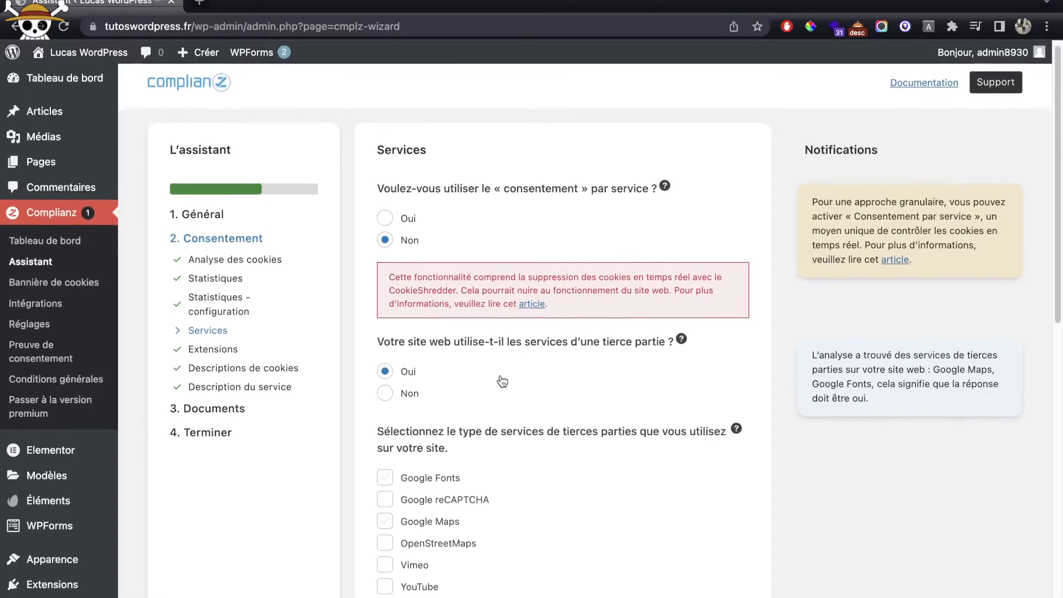
# Step: Mark Google reCAPTCHA and YouTube as services used on the site
pyautogui.scroll(-5, 550, 340)
pyautogui.scroll(-6, 519, 344)
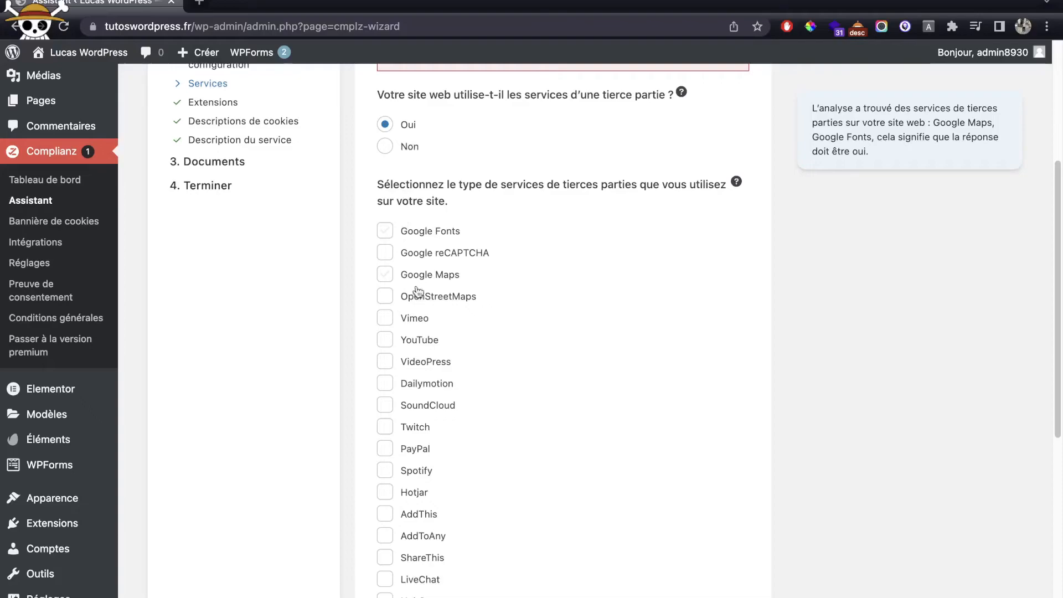
pyautogui.click(424, 262)
pyautogui.scroll(-3, 609, 309)
pyautogui.click(422, 271)
pyautogui.scroll(-1, 603, 313)
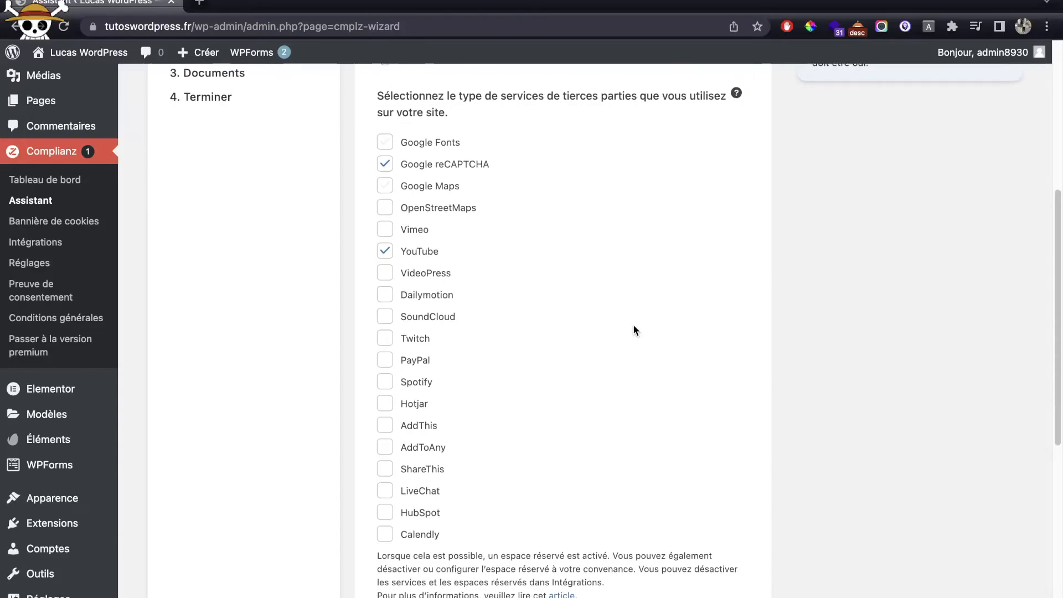
pyautogui.scroll(-2, 634, 328)
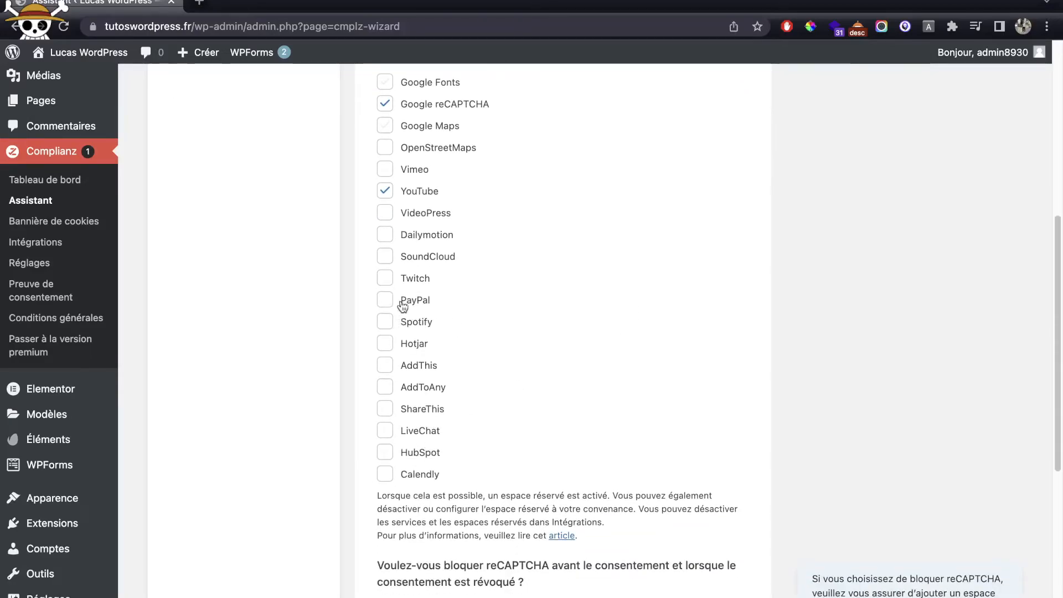
pyautogui.scroll(-7, 650, 290)
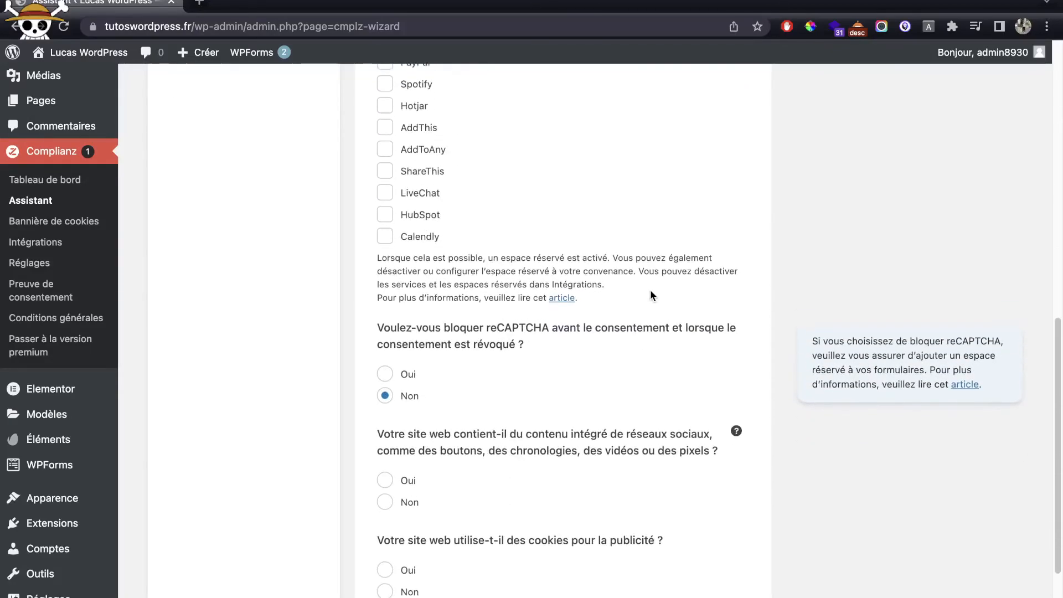
pyautogui.scroll(-1, 544, 277)
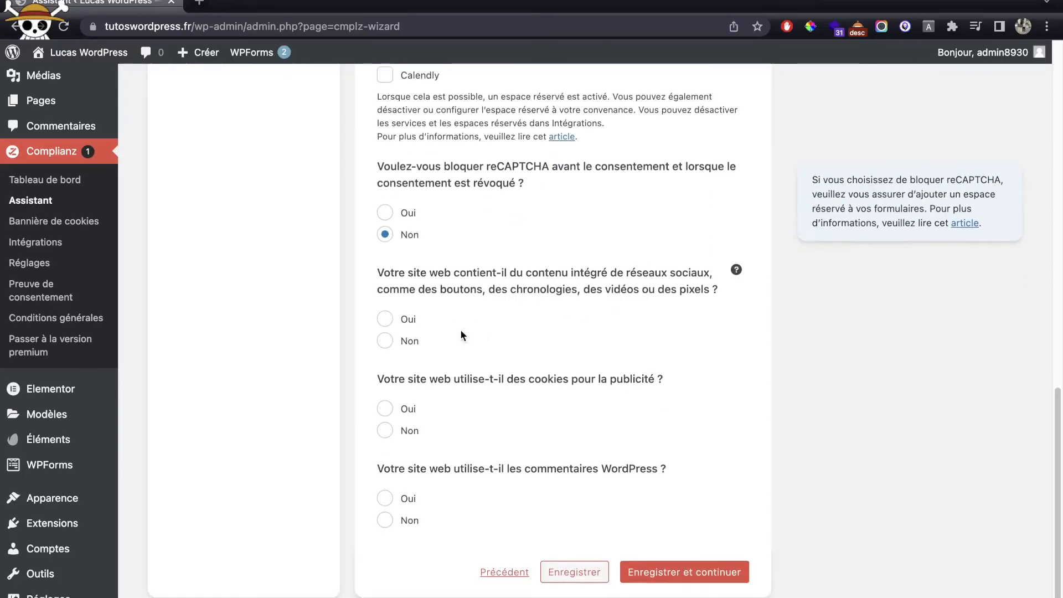
# Step: Select Facebook, LinkedIn and Instagram embeds, no advertising cookies, WordPress comments used, then save
pyautogui.click(406, 323)
pyautogui.scroll(-1, 466, 318)
pyautogui.click(412, 383)
pyautogui.click(416, 426)
pyautogui.click(421, 469)
pyautogui.scroll(-4, 603, 446)
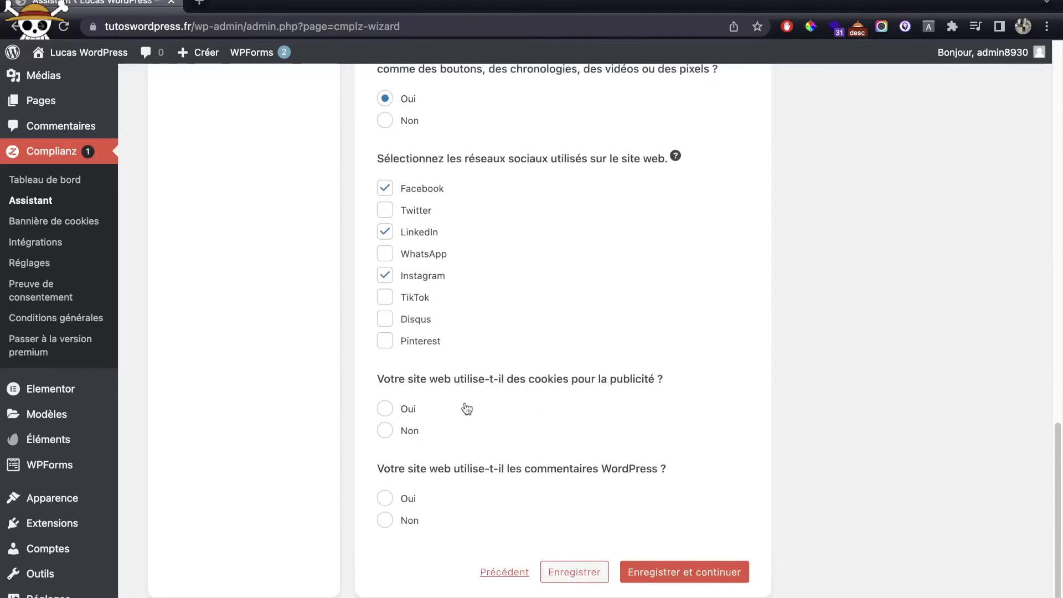
pyautogui.click(406, 431)
pyautogui.click(404, 499)
pyautogui.scroll(-3, 659, 526)
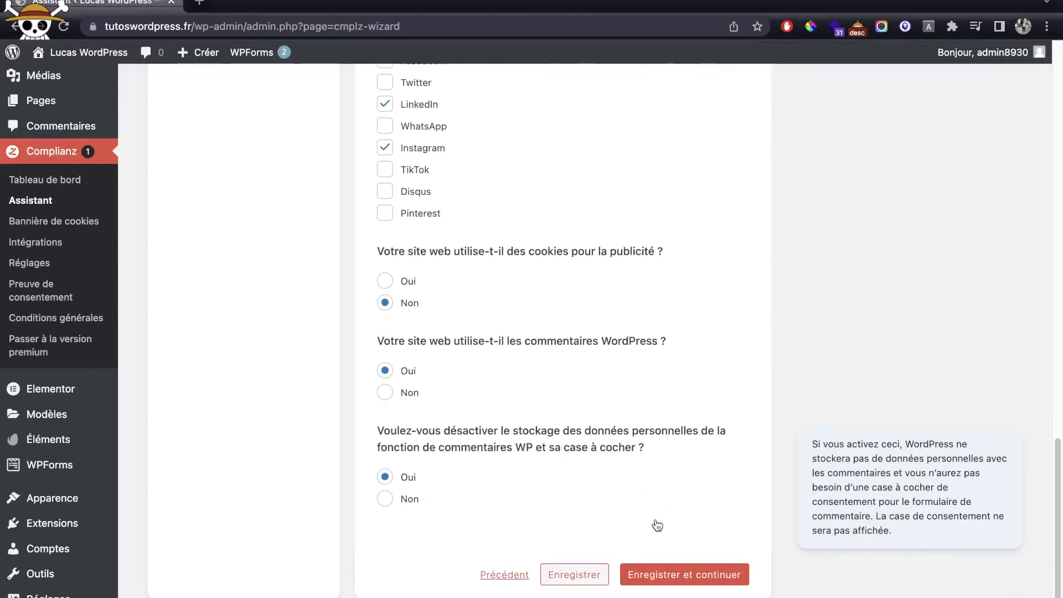
pyautogui.click(669, 574)
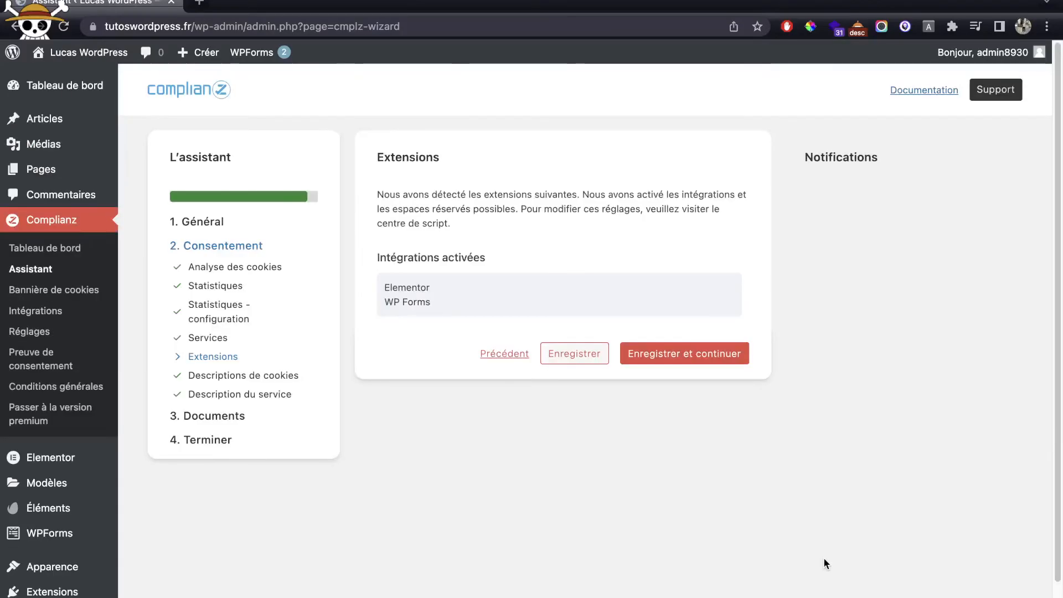
# Step: Save the Elementor and WP Forms integrations, review the synced cookie list, and save again
pyautogui.moveTo(380, 163); pyautogui.dragTo(418, 264)
pyautogui.click(461, 319)
pyautogui.click(684, 357)
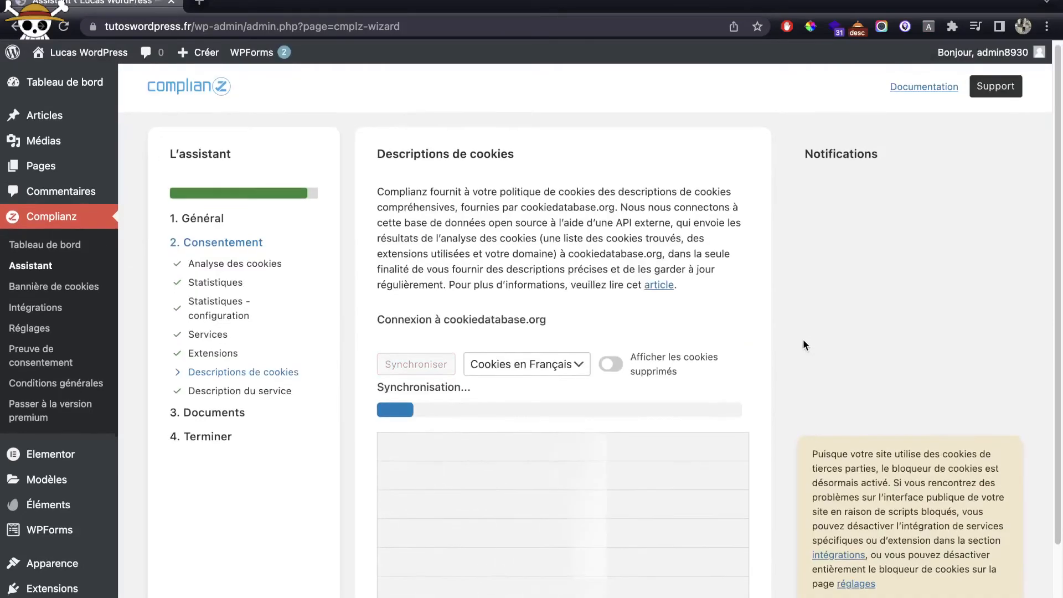
pyautogui.scroll(-2, 803, 344)
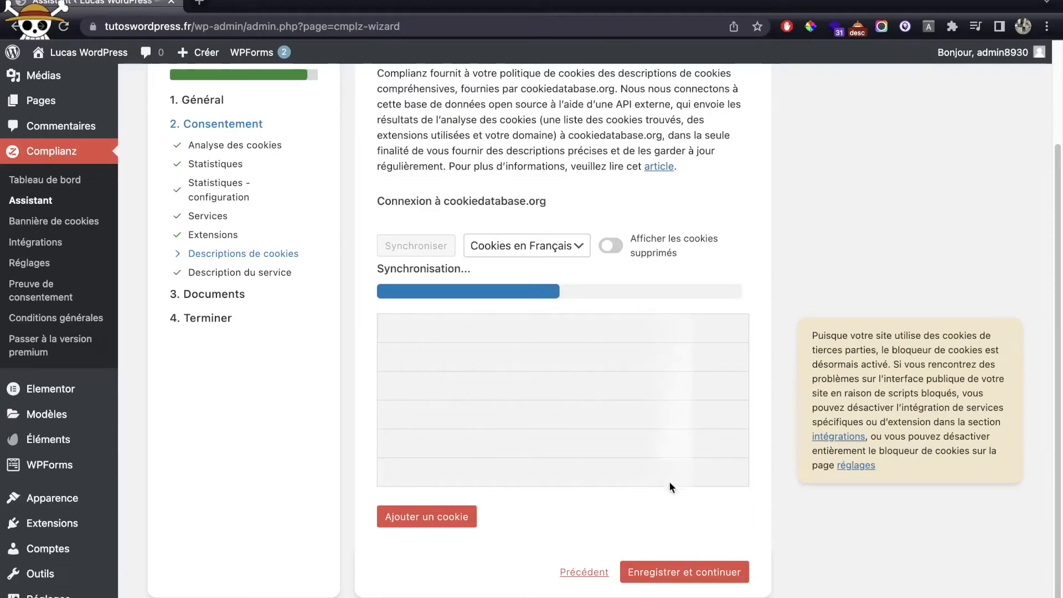
pyautogui.scroll(2, 660, 481)
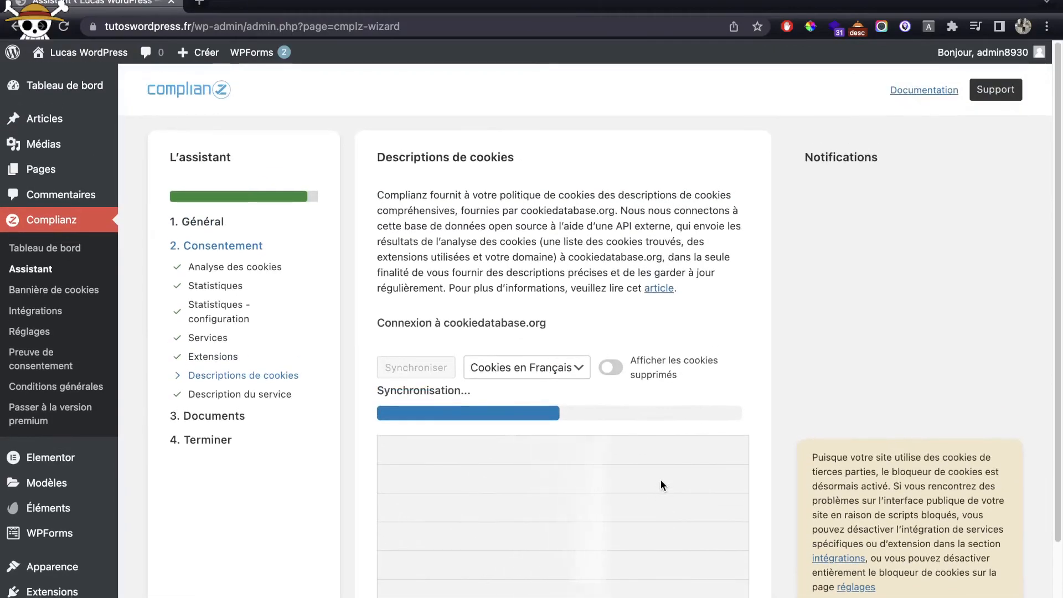
pyautogui.scroll(-2, 660, 481)
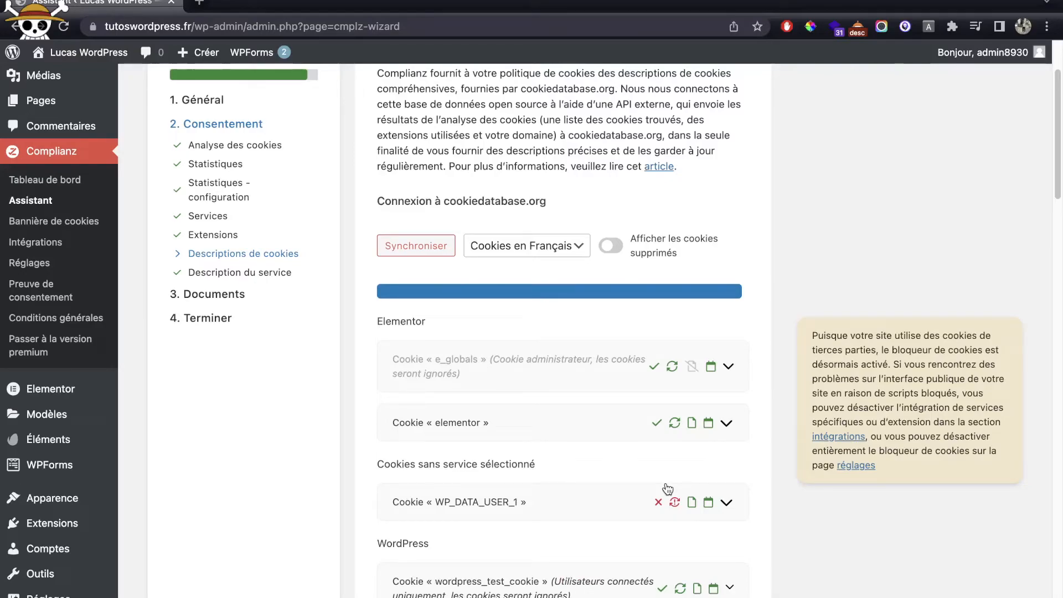
pyautogui.scroll(-20, 668, 488)
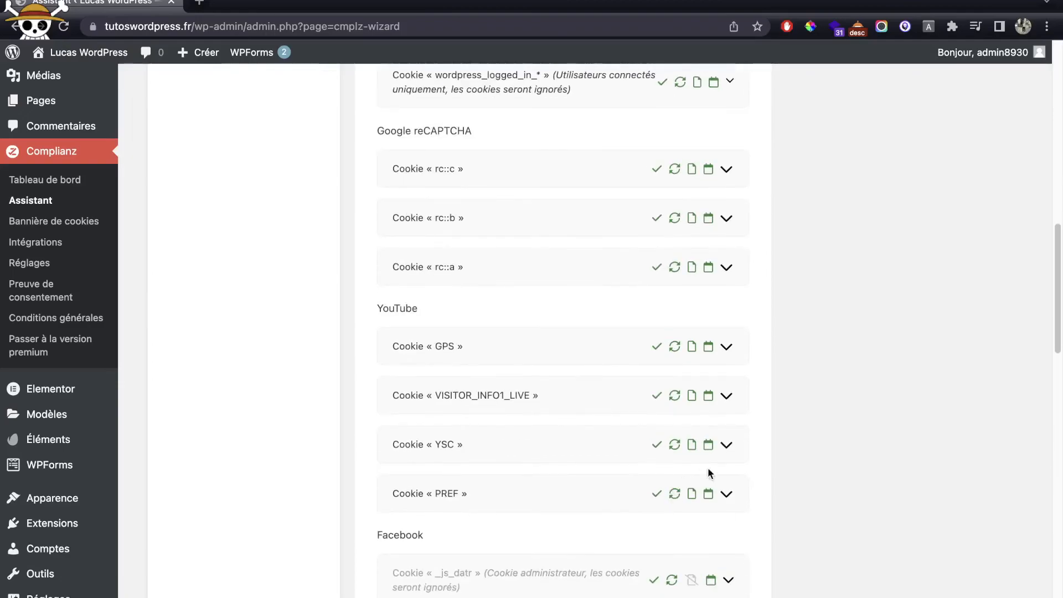
pyautogui.click(689, 573)
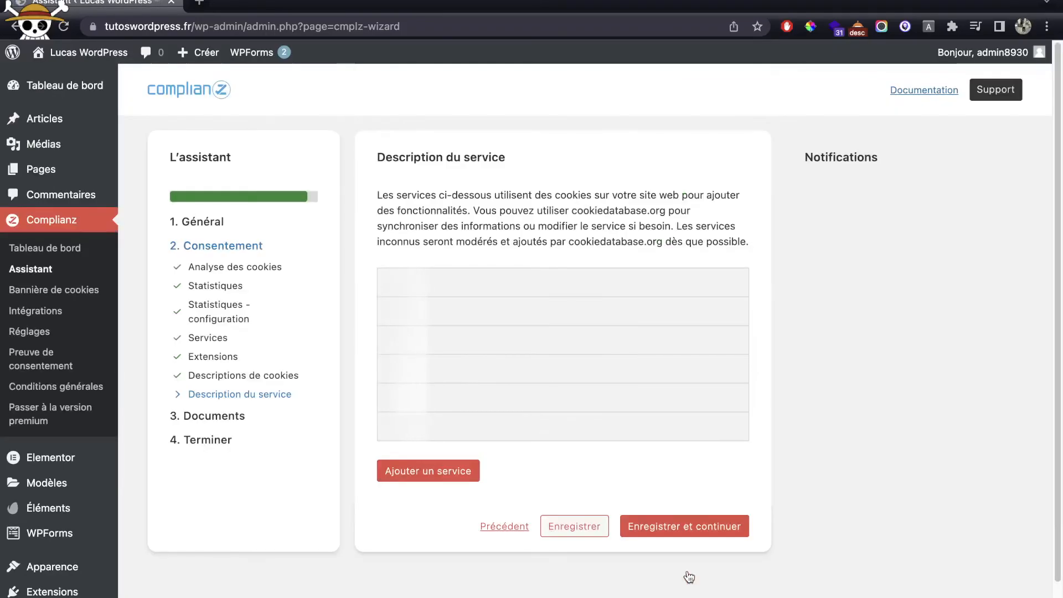
# Step: Create the missing Politique de cookies (UE) page and finish the Complianz cookie wizard
pyautogui.click(689, 525)
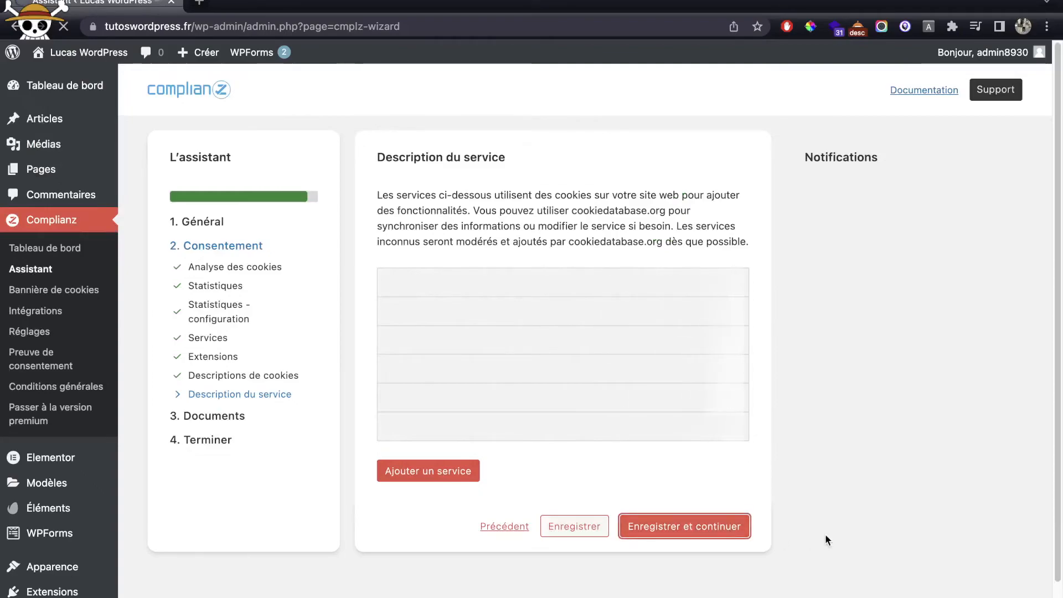
pyautogui.click(456, 314)
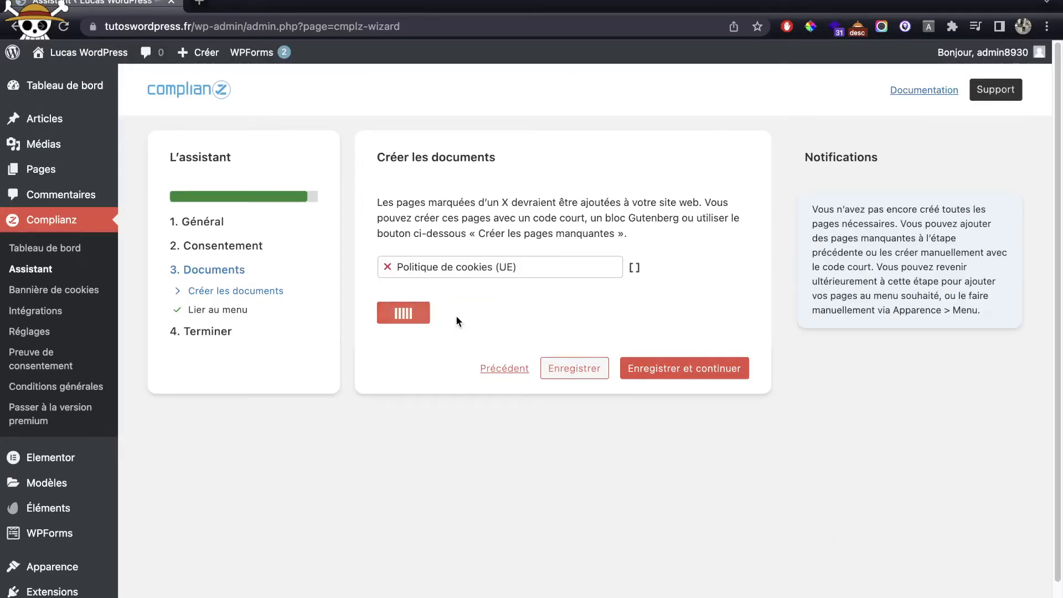
pyautogui.click(695, 375)
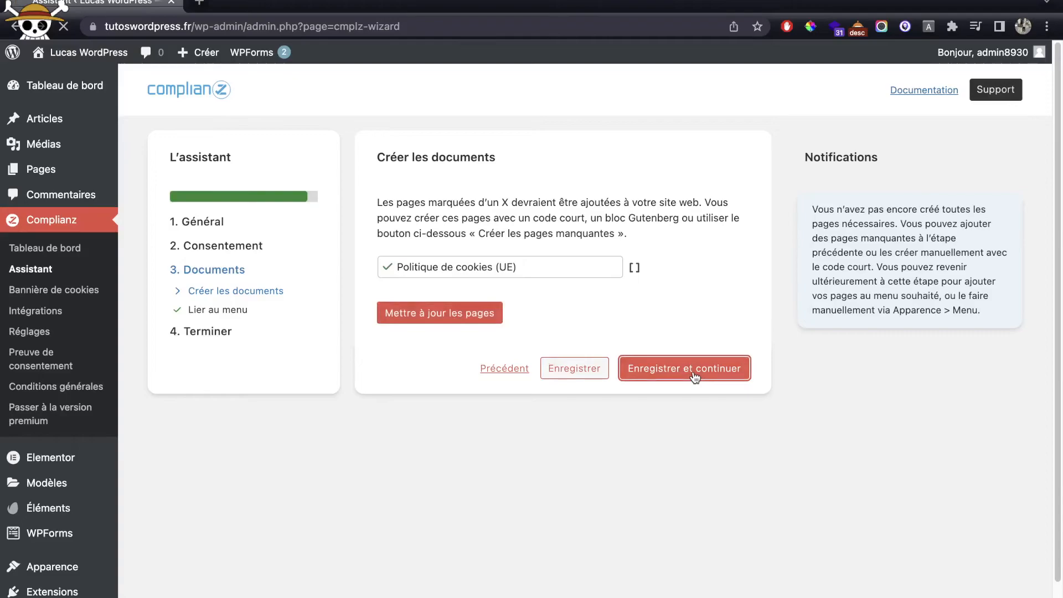
pyautogui.click(688, 562)
pyautogui.click(603, 366)
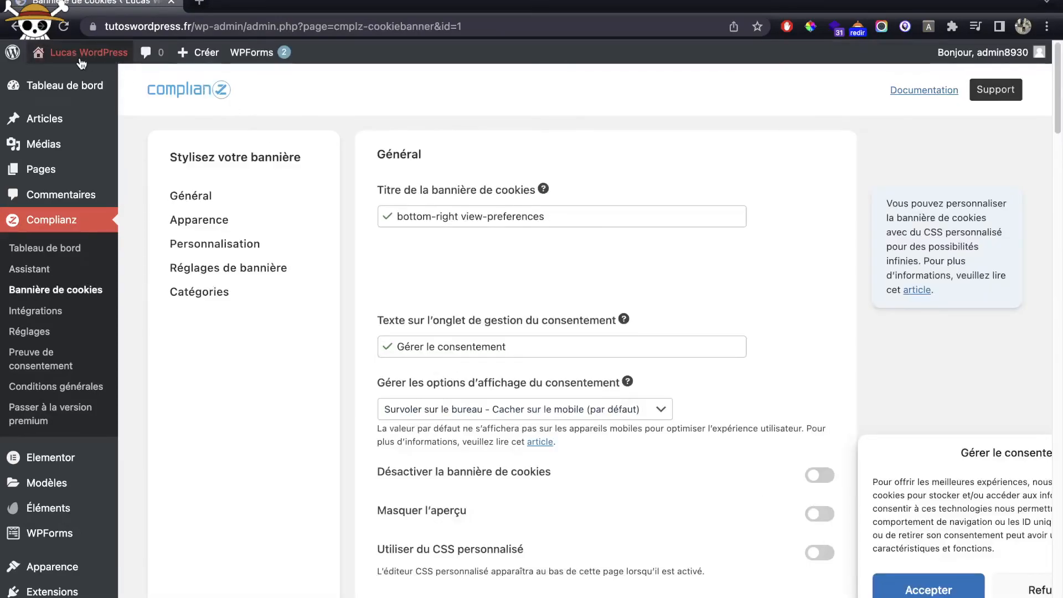
# Step: Preview the live site in a new tab to check the cookie consent banner, then close it
pyautogui.keyDown('super'); pyautogui.click(77, 62); pyautogui.keyUp('super')
pyautogui.click(255, 6)
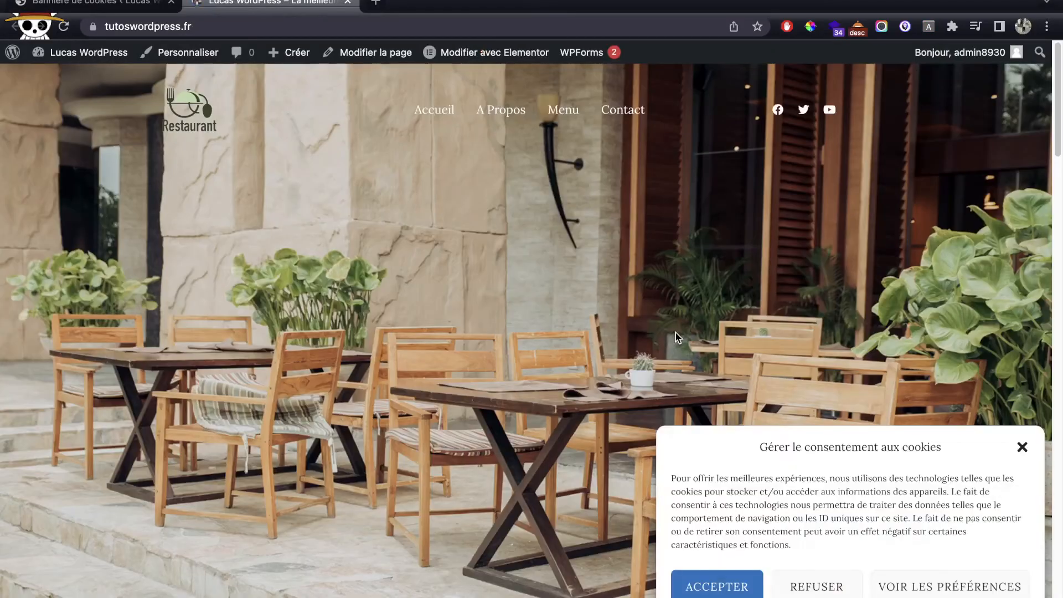
pyautogui.scroll(-10, 677, 335)
pyautogui.moveTo(827, 441); pyautogui.dragTo(975, 503)
pyautogui.click(975, 504)
pyautogui.scroll(15, 798, 378)
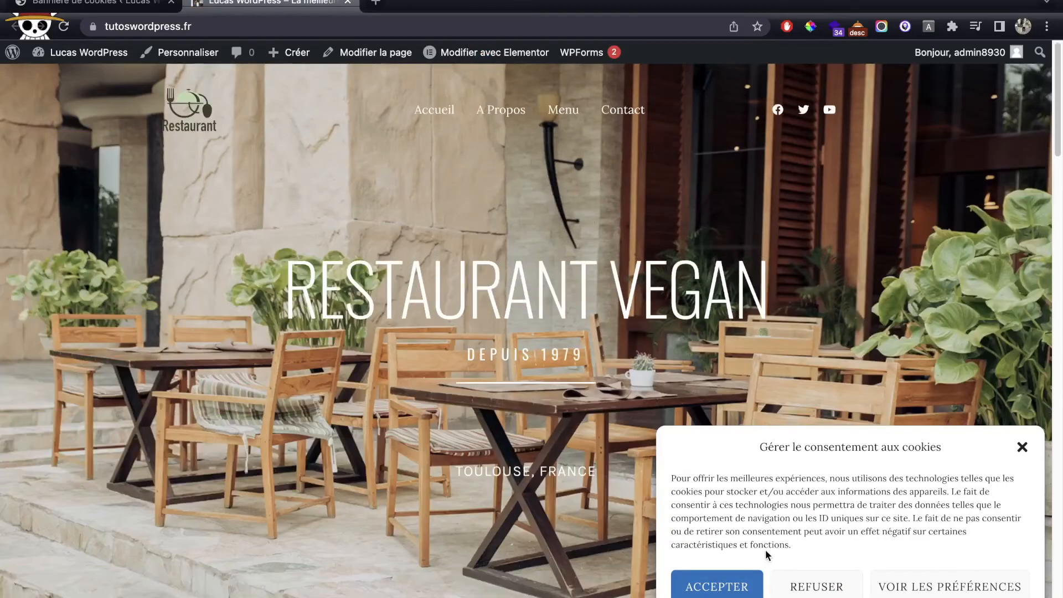
pyautogui.press('super+w')
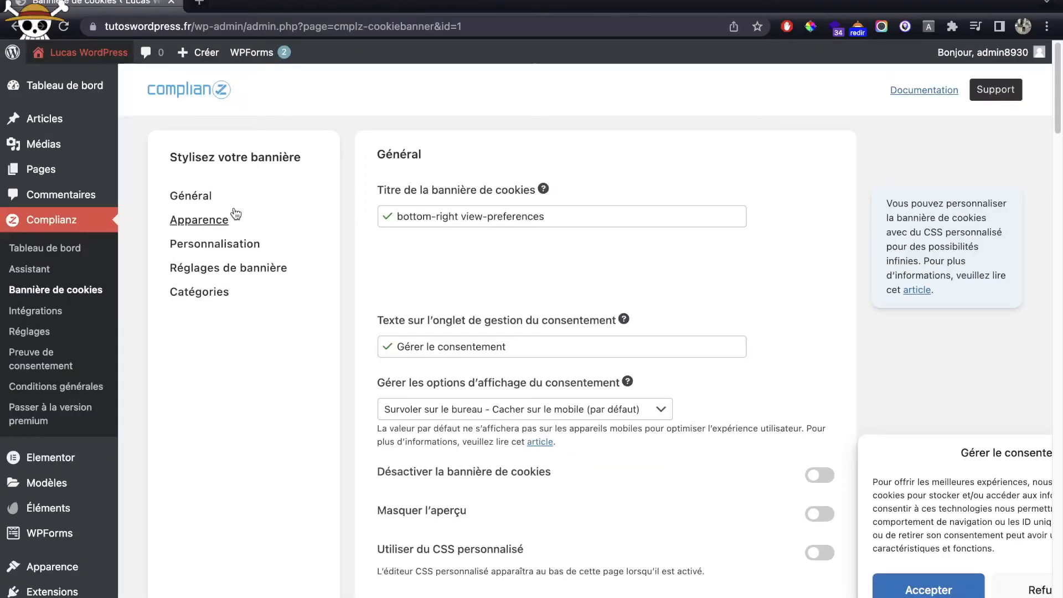
# Step: Go to the navigation Menus editor and select the current menu name for replacing
pyautogui.scroll(-2, 97, 337)
pyautogui.moveTo(87, 494)
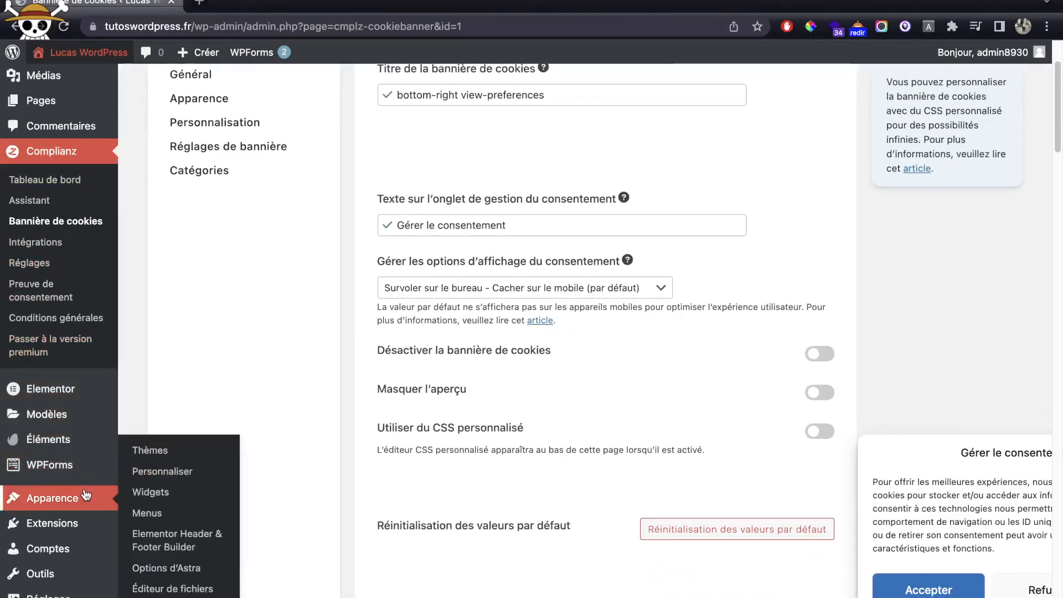
pyautogui.click(145, 513)
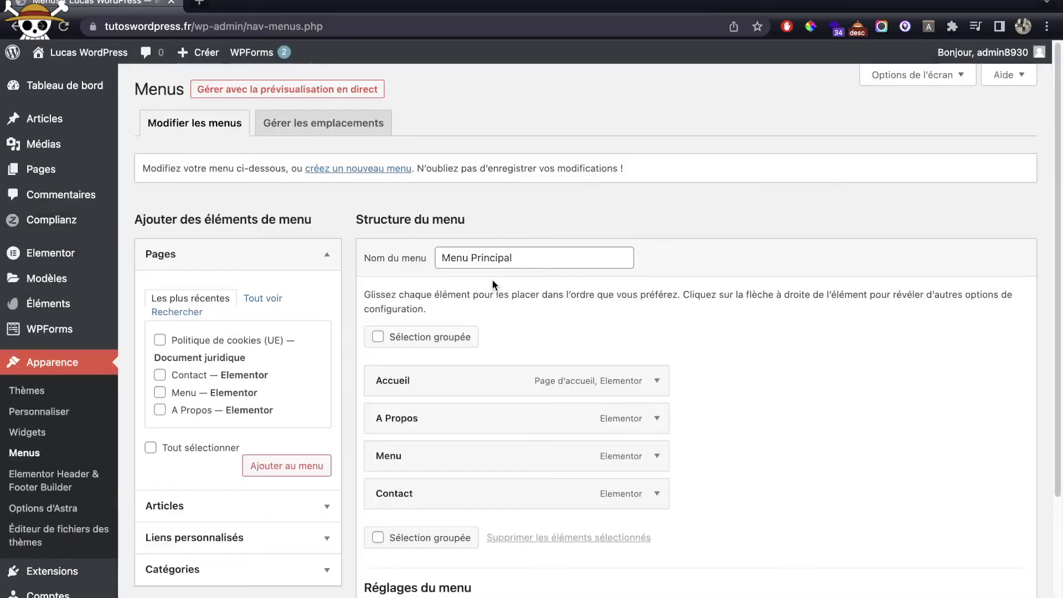
pyautogui.doubleClick(487, 257)
# Step: Create a new menu named 'Menu footer' assigned to the footer location
pyautogui.write('Foo')
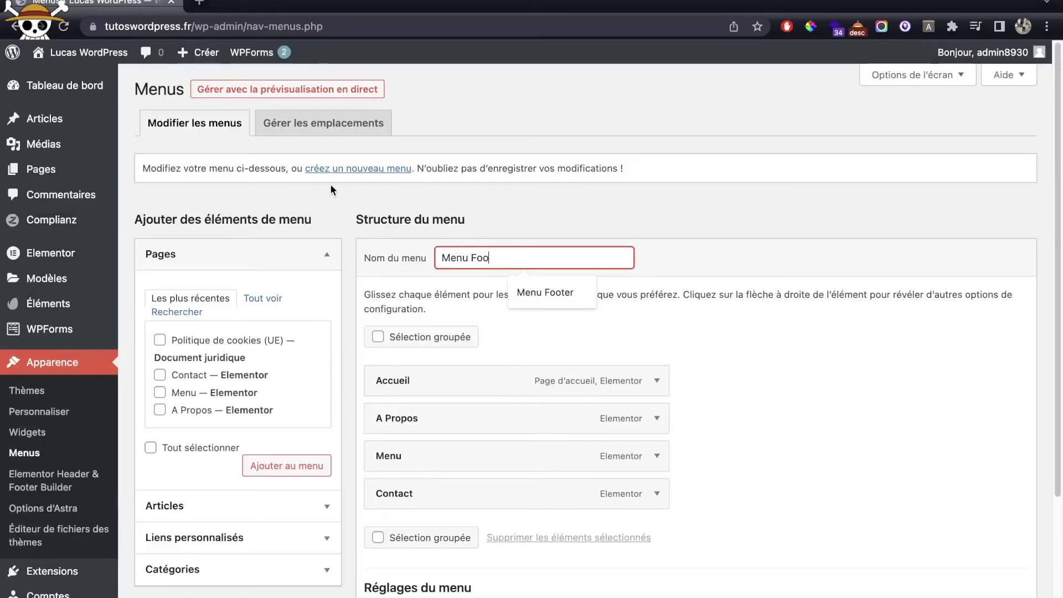
pyautogui.click(380, 168)
pyautogui.click(575, 254)
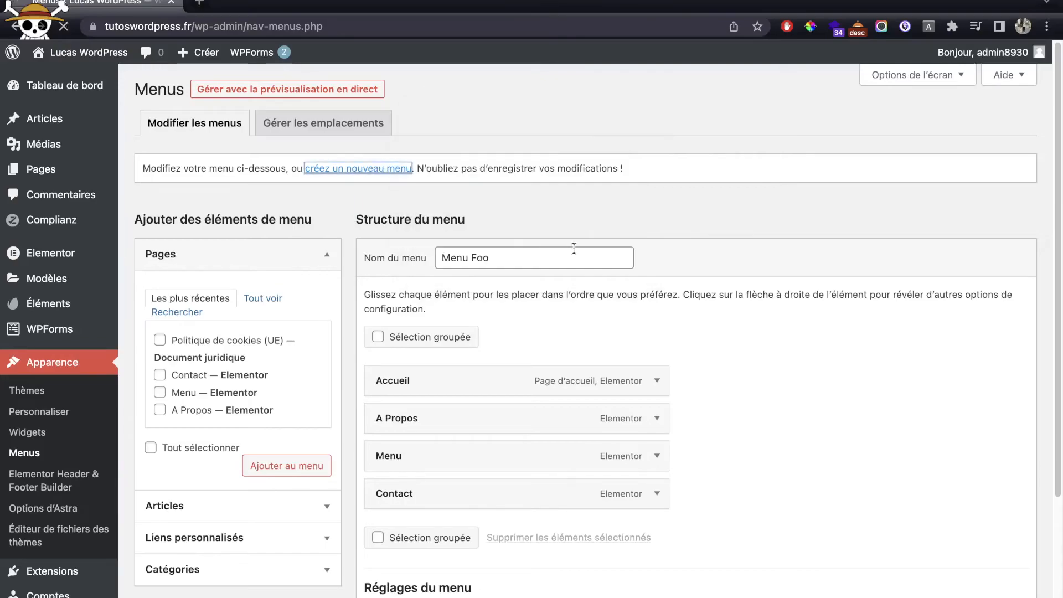
pyautogui.click(547, 254)
pyautogui.write('Menu f')
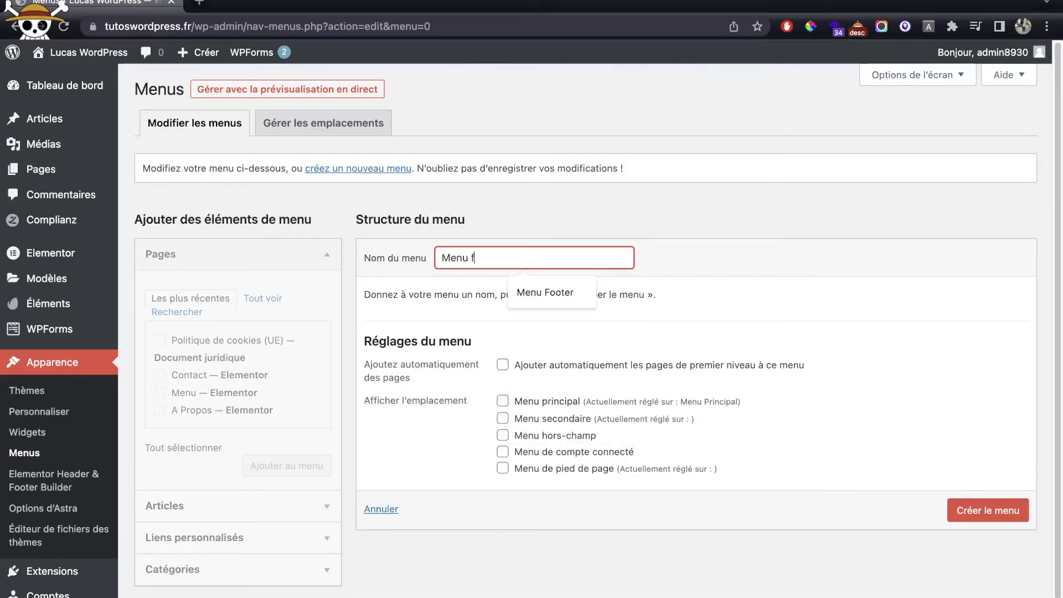
pyautogui.write('ooter')
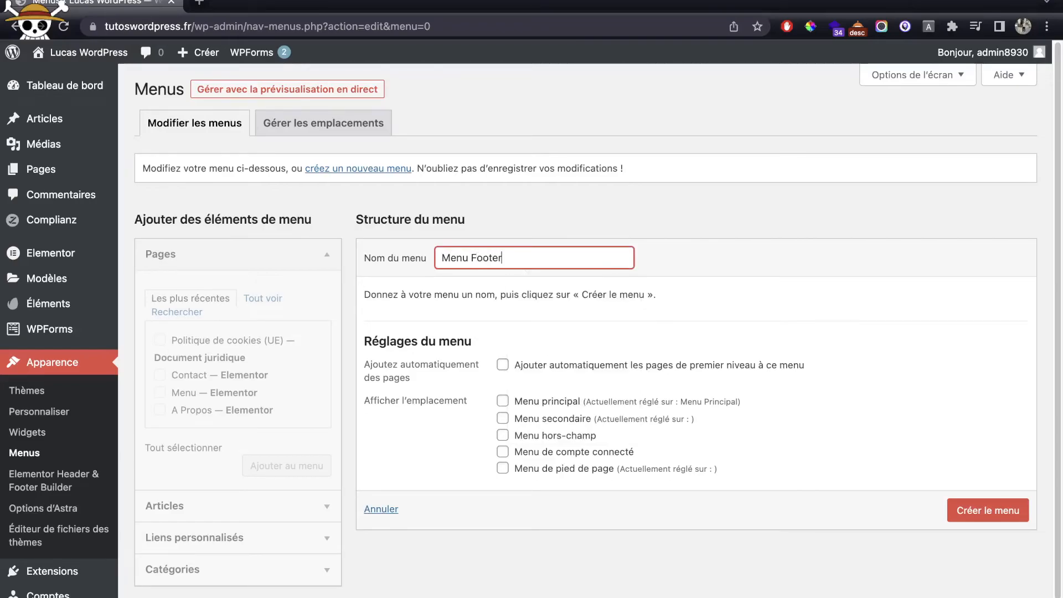
pyautogui.click(663, 462)
pyautogui.click(566, 470)
pyautogui.click(989, 510)
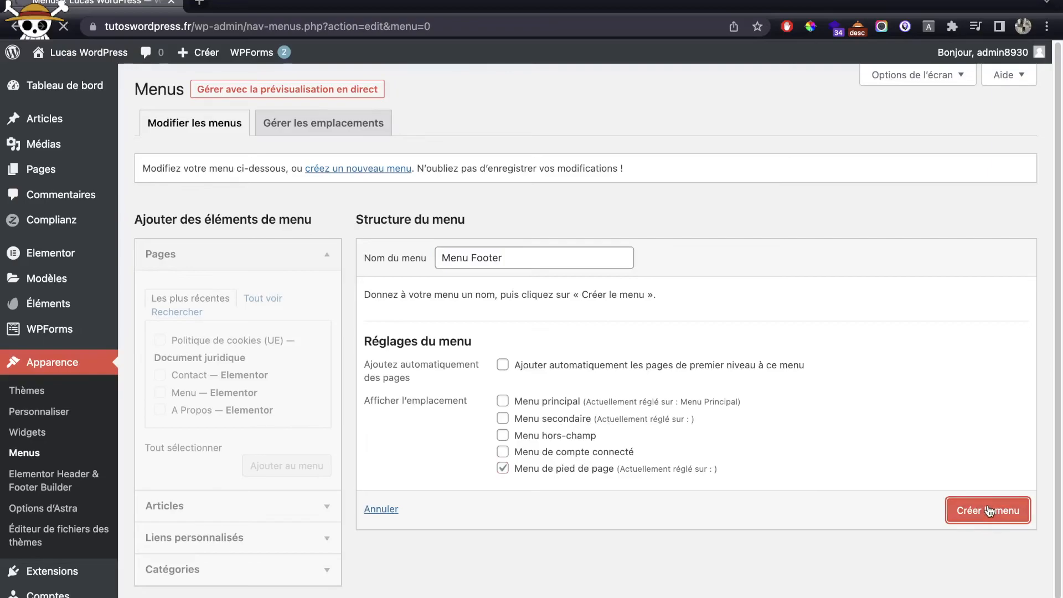
# Step: Add the Conditions générales and Politique de cookies (UE) pages to Menu Footer
pyautogui.click(262, 307)
pyautogui.click(190, 390)
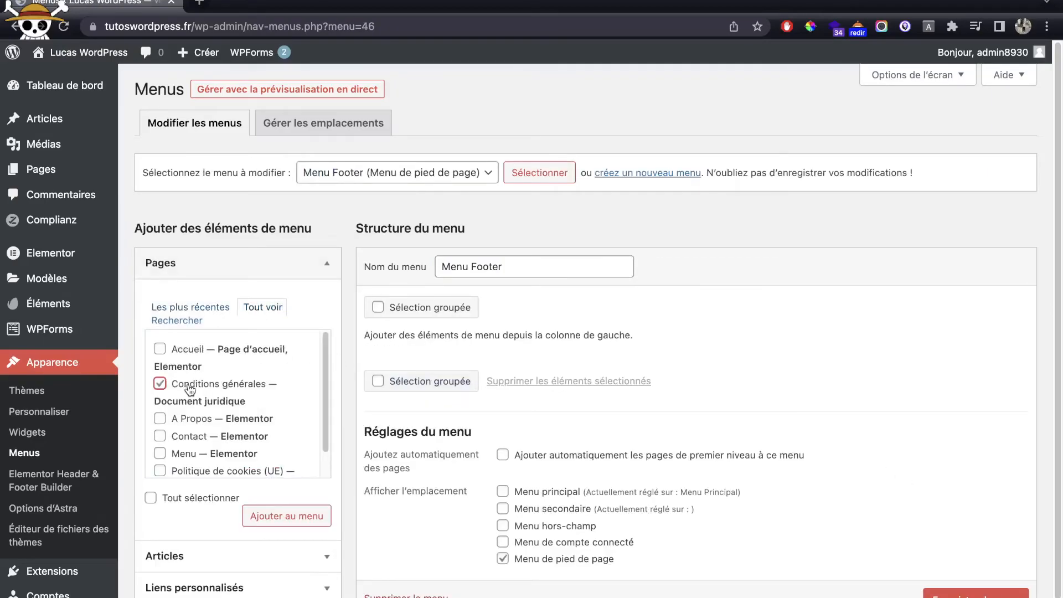
pyautogui.scroll(-1, 274, 384)
pyautogui.click(160, 443)
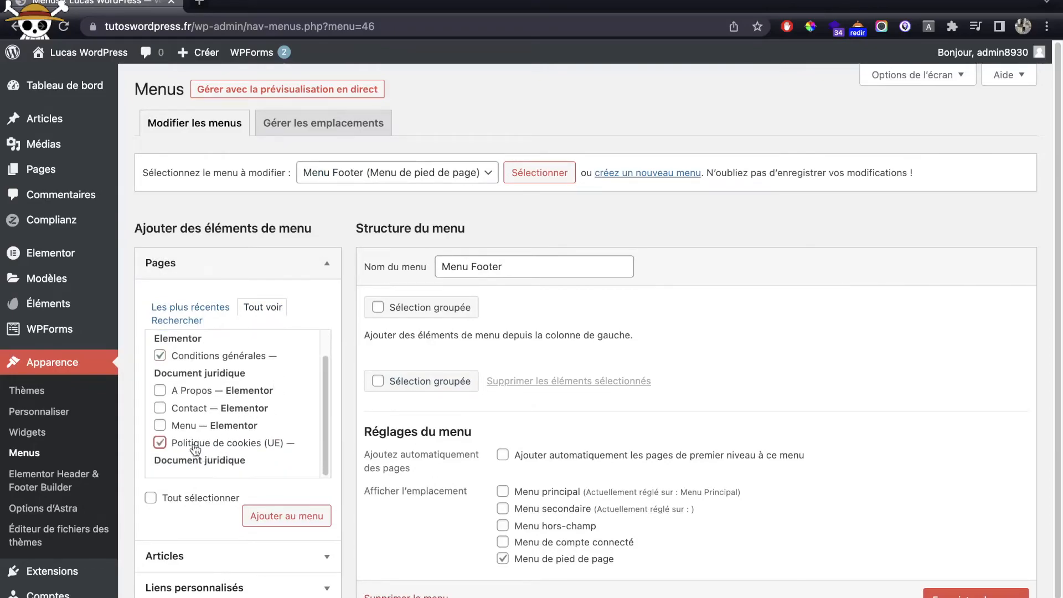
pyautogui.click(287, 516)
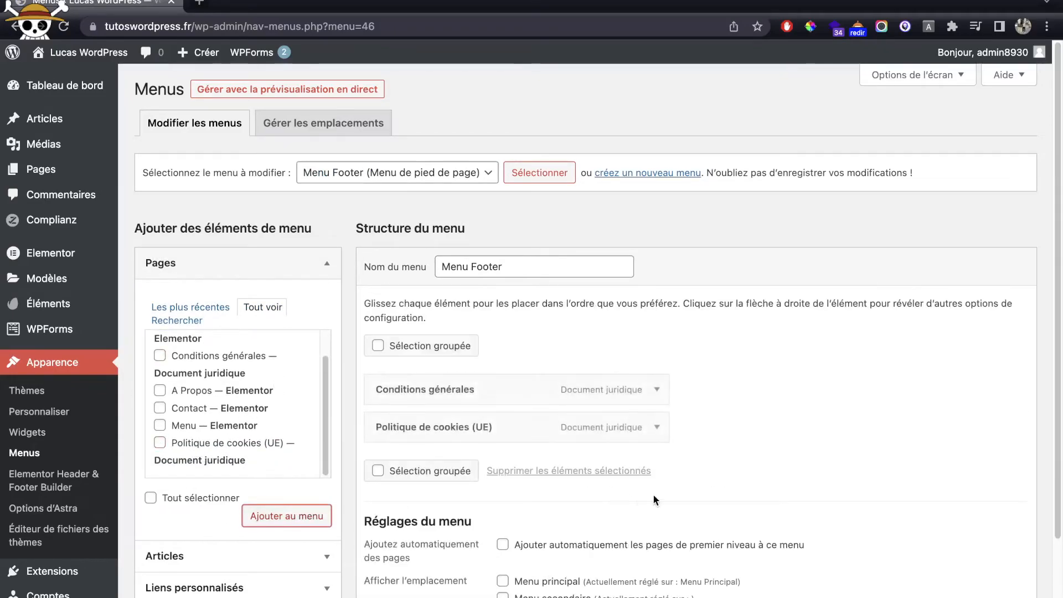
pyautogui.scroll(-1, 637, 493)
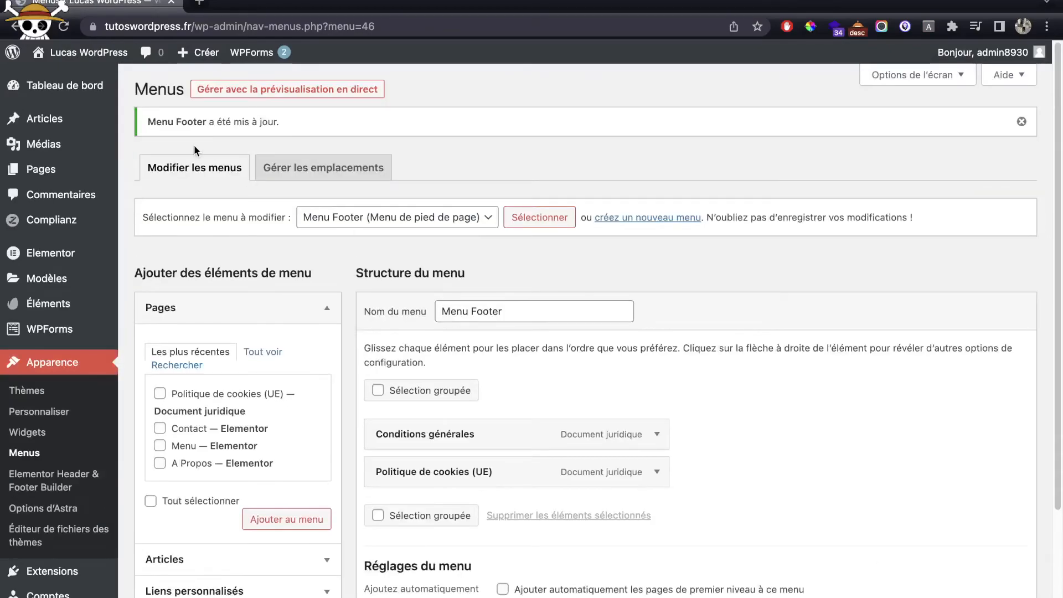
pyautogui.moveTo(80, 49)
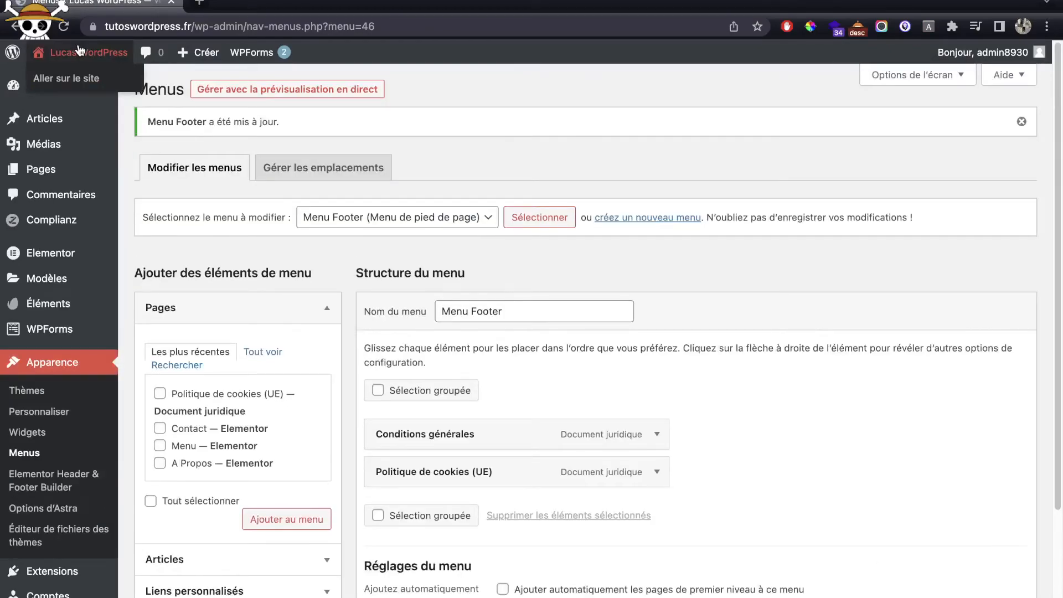
pyautogui.scroll(-2, 50, 249)
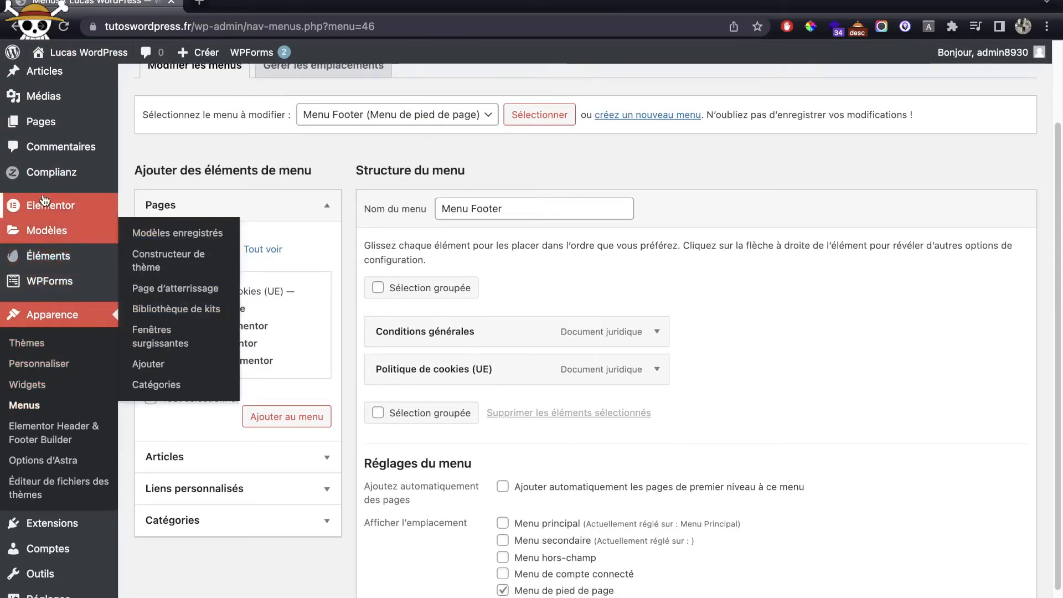
pyautogui.moveTo(47, 215)
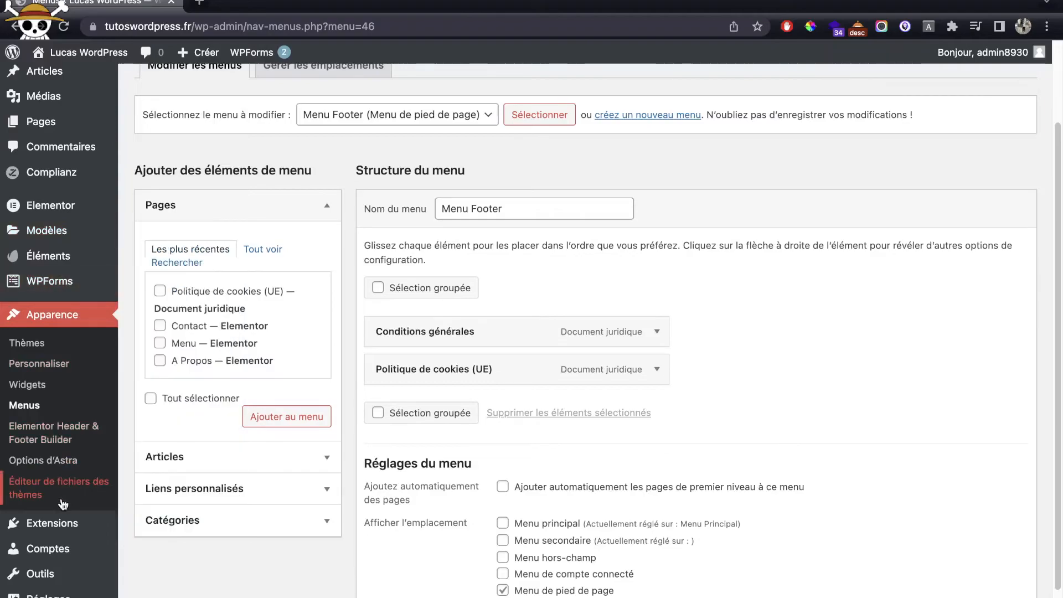
# Step: Edit the Footer site template in Elementor and set its navigation widget to Menu Footer
pyautogui.click(69, 523)
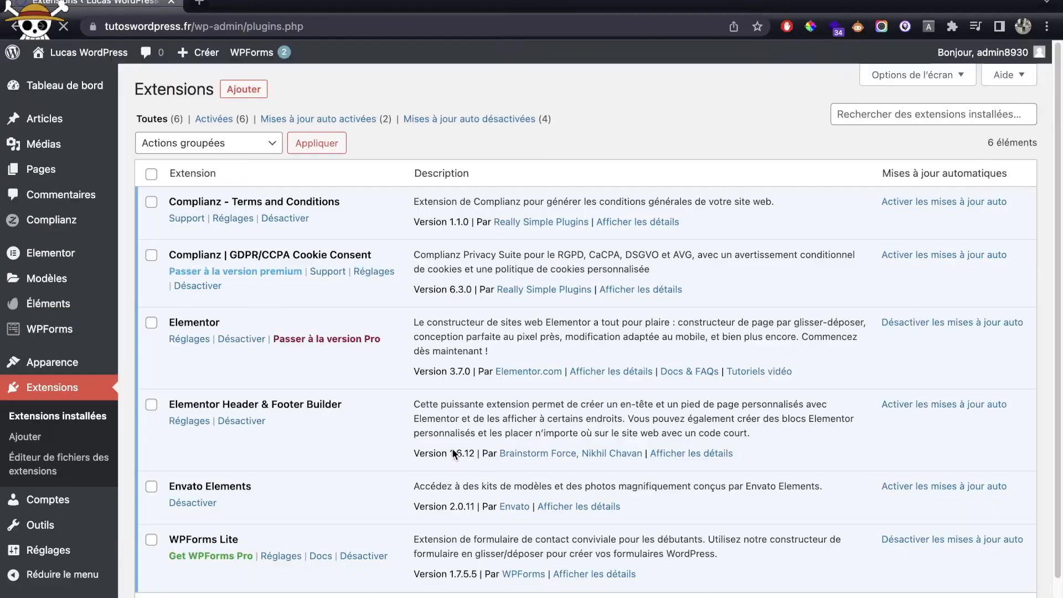
pyautogui.click(189, 422)
pyautogui.moveTo(252, 291)
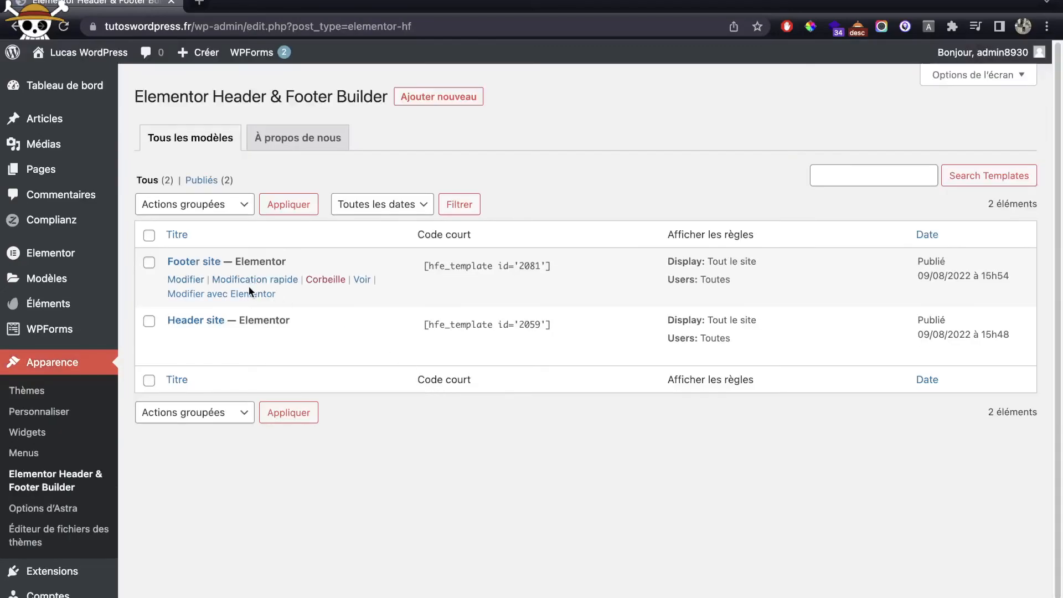
pyautogui.click(191, 293)
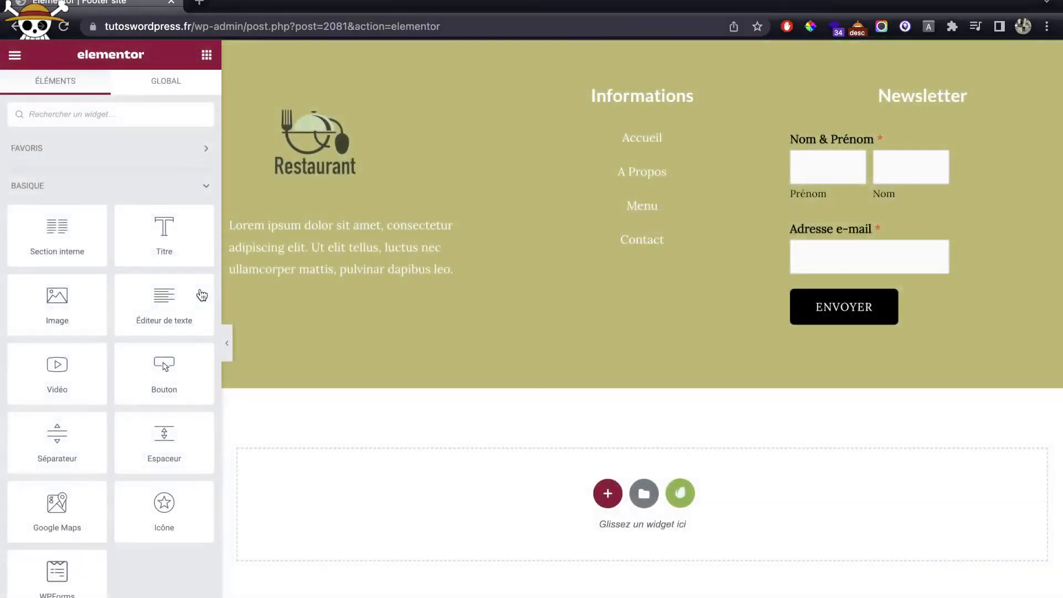
pyautogui.moveTo(699, 188); pyautogui.dragTo(702, 187)
pyautogui.click(702, 187)
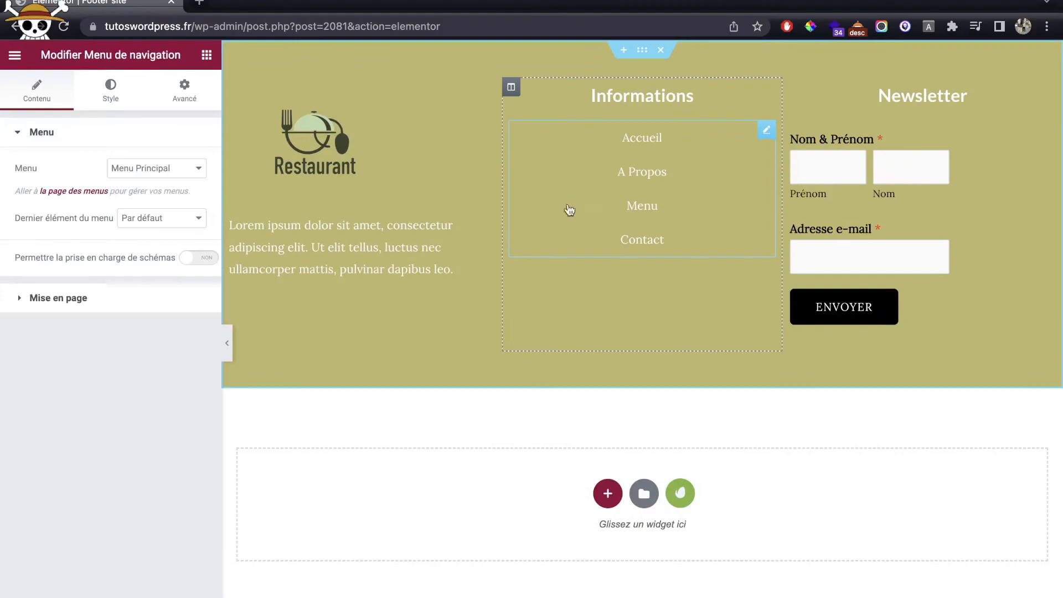
pyautogui.click(138, 173)
pyautogui.click(145, 151)
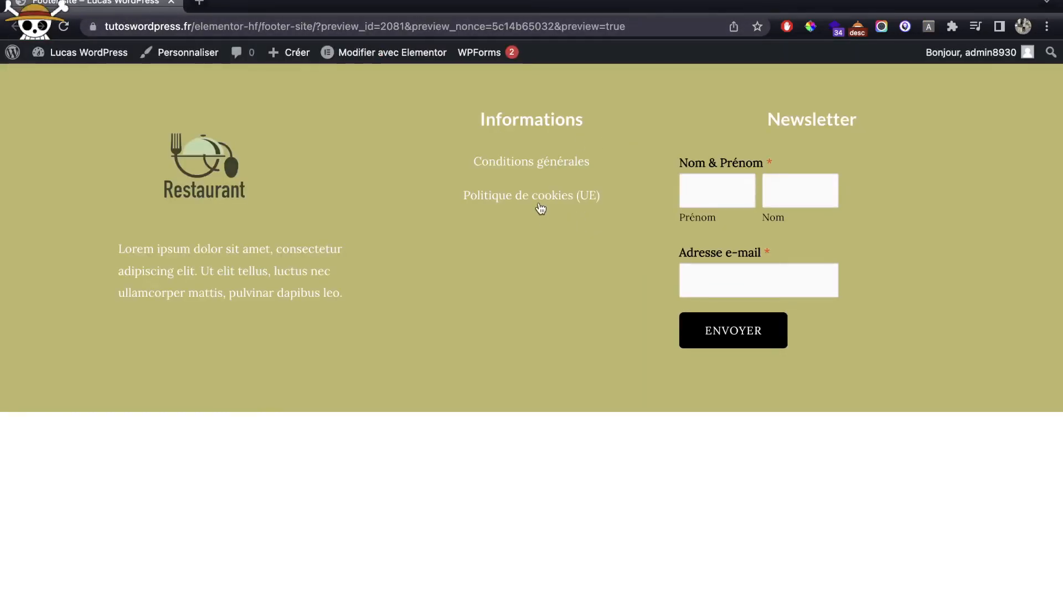
# Step: View the Politique de cookies (UE) page, expanding its YouTube and Google reCAPTCHA cookie details, then return to the dashboard
pyautogui.click(543, 200)
pyautogui.scroll(-15, 586, 367)
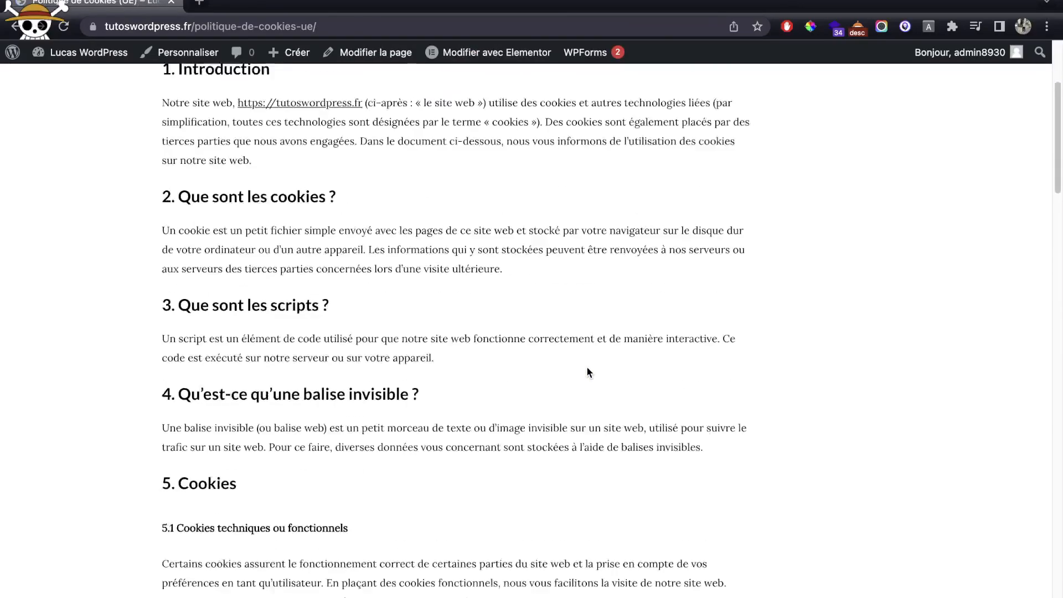
pyautogui.scroll(-6, 586, 366)
pyautogui.scroll(10, 586, 366)
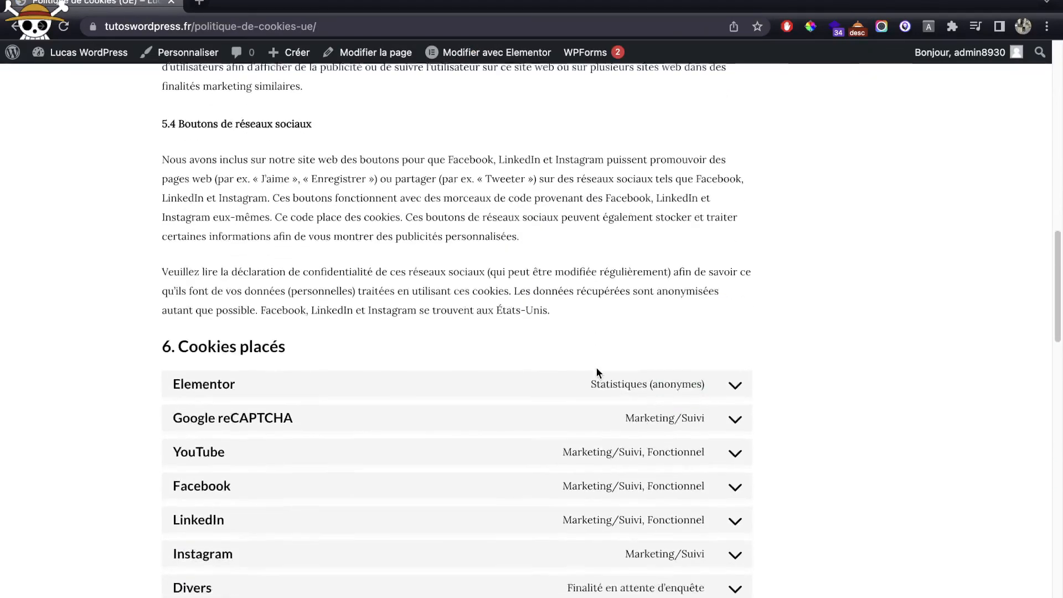
pyautogui.scroll(-2, 596, 367)
pyautogui.click(585, 371)
pyautogui.click(586, 371)
pyautogui.click(553, 337)
pyautogui.scroll(-5, 589, 339)
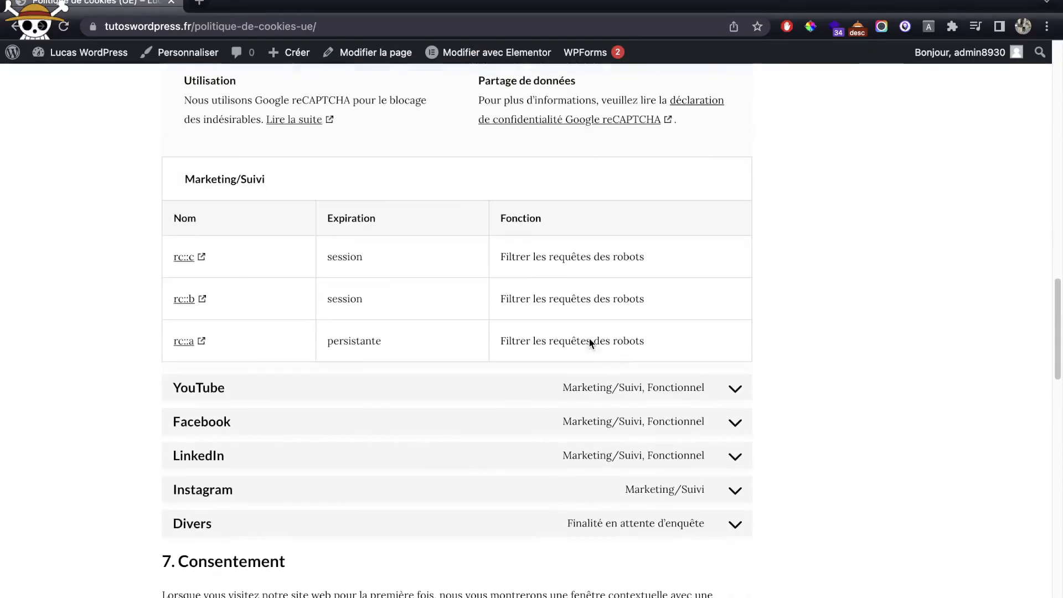
pyautogui.click(578, 395)
pyautogui.scroll(-20, 575, 397)
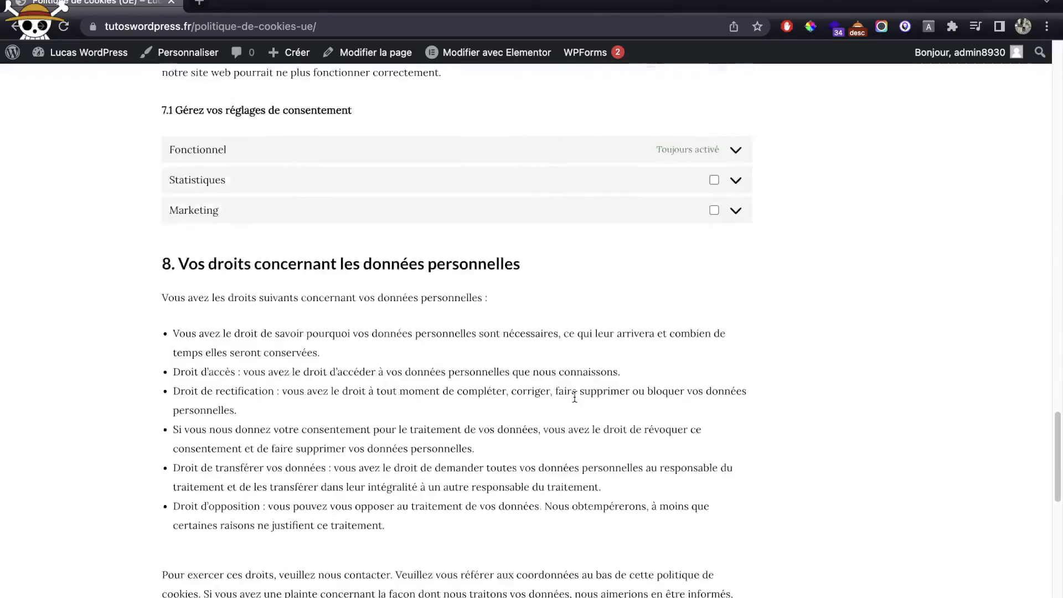
pyautogui.scroll(20, 574, 395)
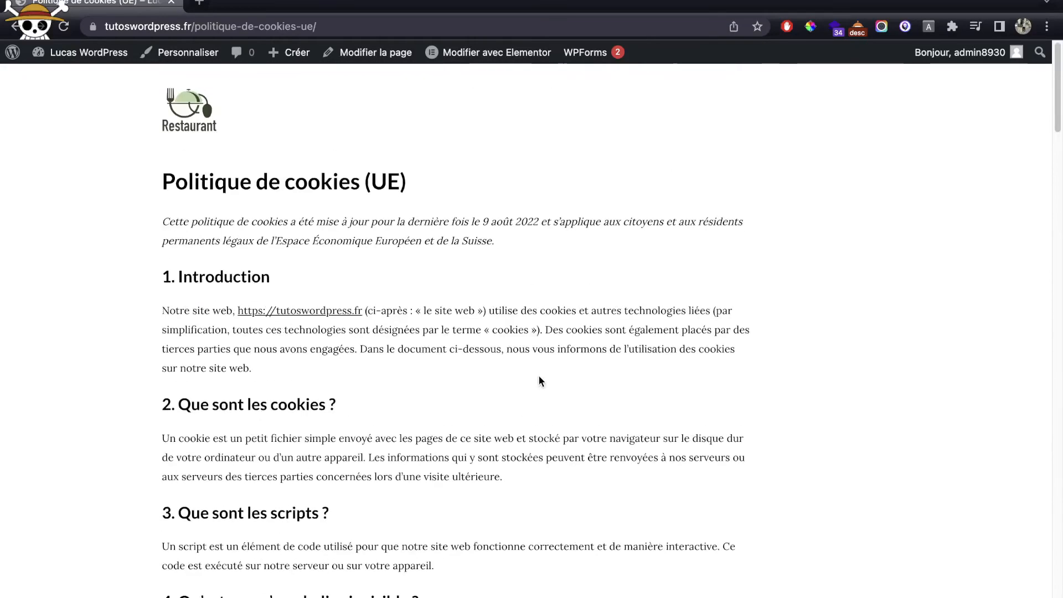
pyautogui.click(83, 52)
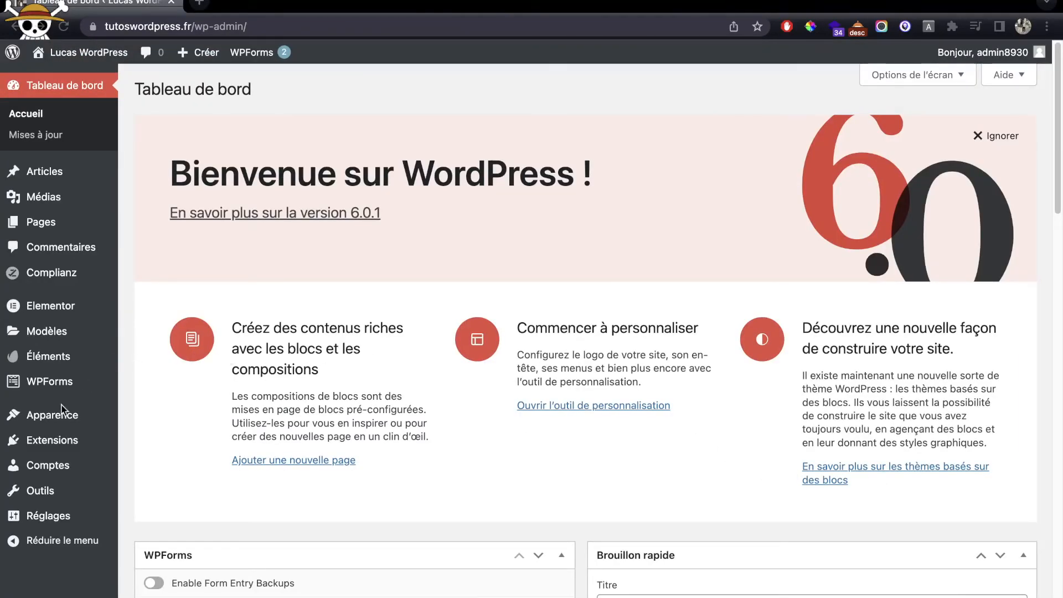
# Step: Launch the Astra Child theme Customizer from Apparence > Personnaliser
pyautogui.moveTo(77, 419)
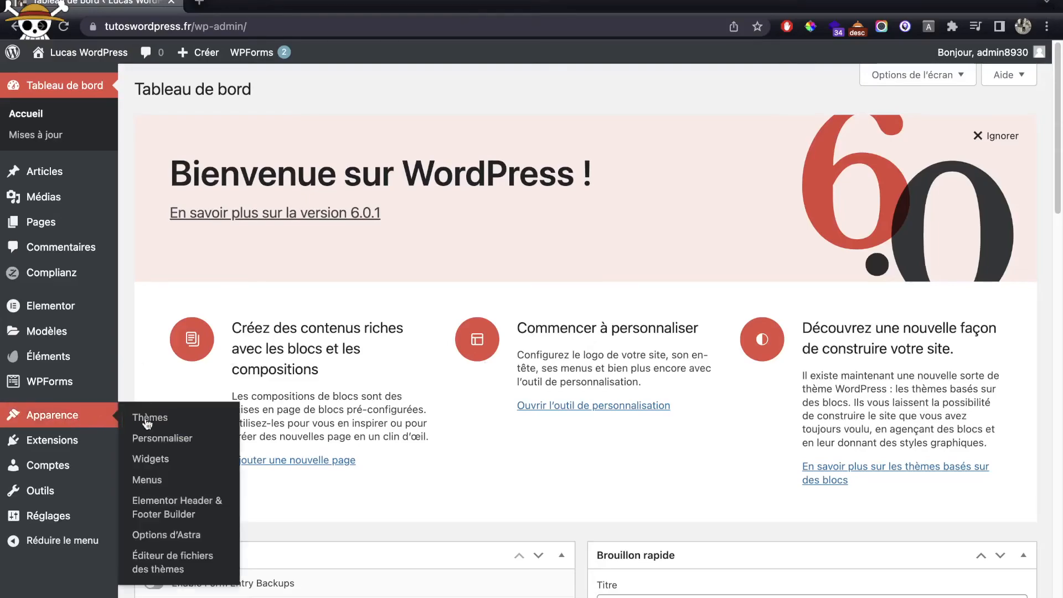
pyautogui.keyDown('super'); pyautogui.click(166, 440); pyautogui.keyUp('super')
pyautogui.click(271, 4)
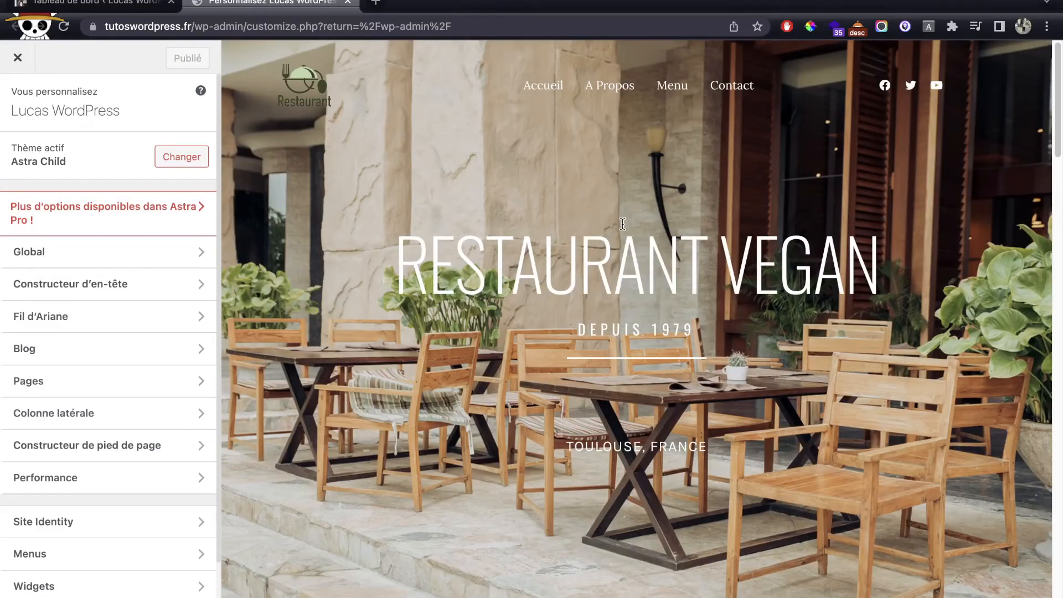
# Step: Look through the Colonne latérale and Pages sections, then go to the Fil d'Ariane breadcrumb settings
pyautogui.scroll(-8, 578, 247)
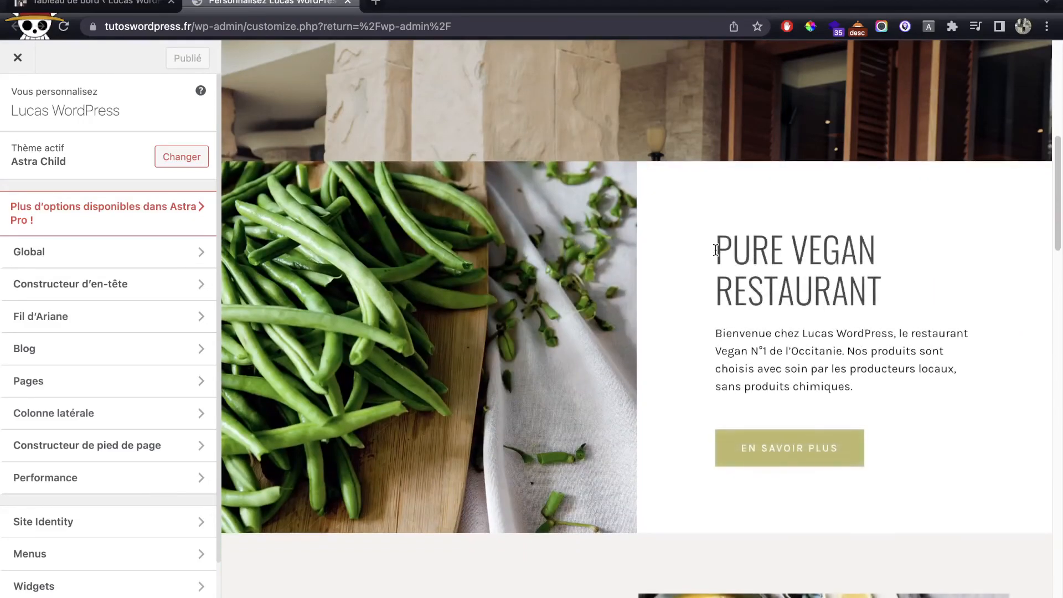
pyautogui.moveTo(719, 244); pyautogui.dragTo(930, 313)
pyautogui.scroll(-7, 928, 307)
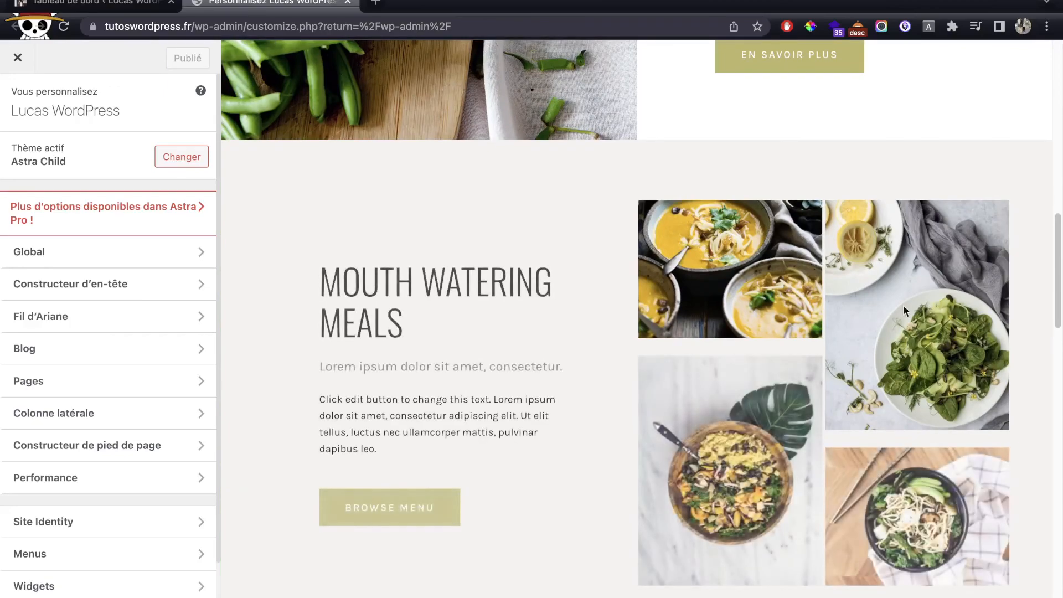
pyautogui.scroll(-4, 613, 275)
pyautogui.scroll(-10, 613, 275)
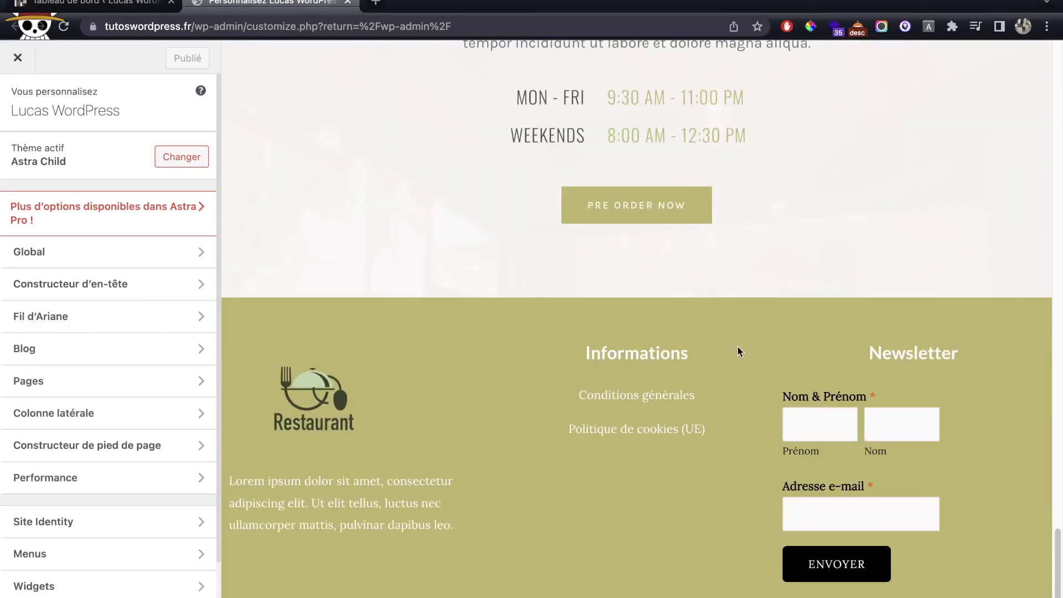
pyautogui.click(145, 412)
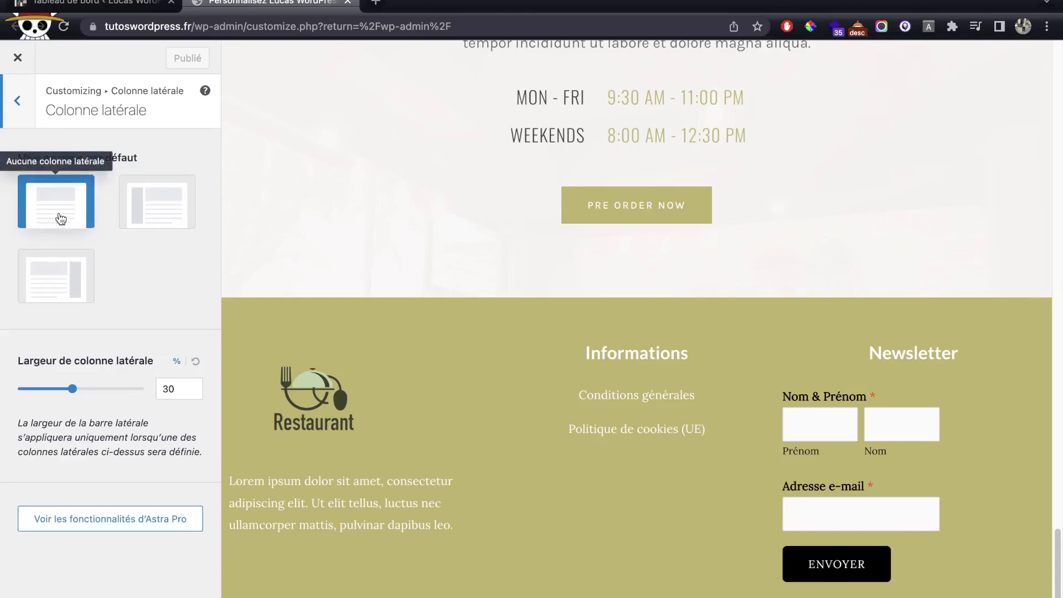
pyautogui.click(20, 121)
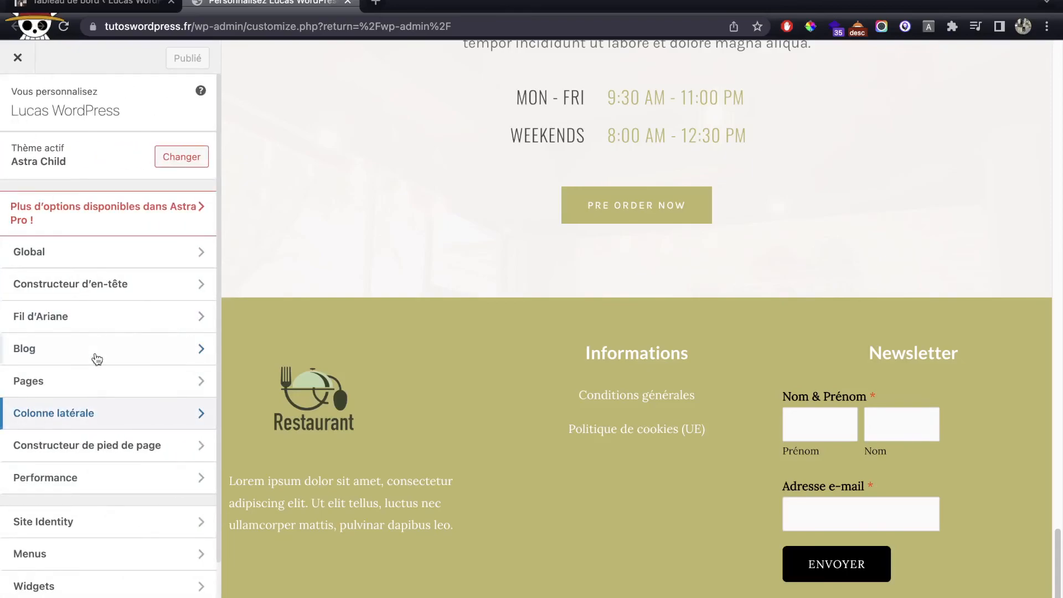
pyautogui.click(93, 388)
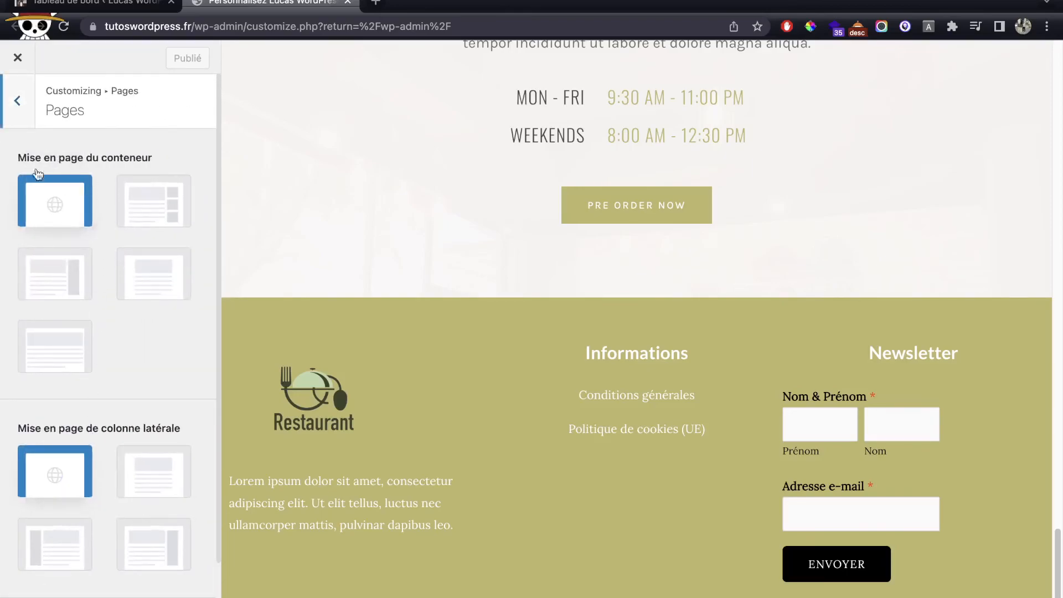
pyautogui.click(22, 105)
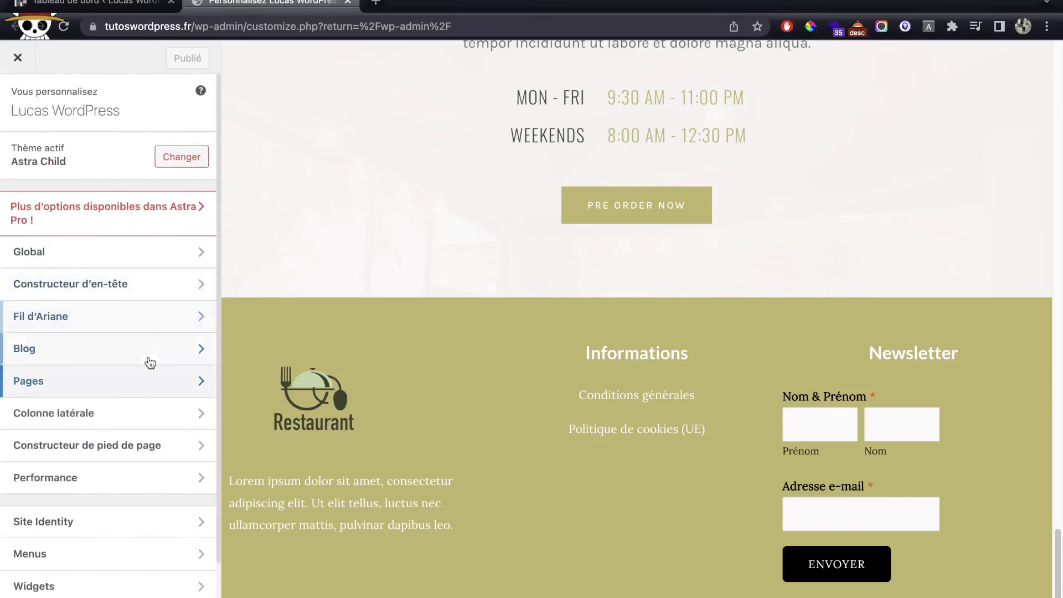
pyautogui.click(145, 326)
pyautogui.scroll(20, 331, 285)
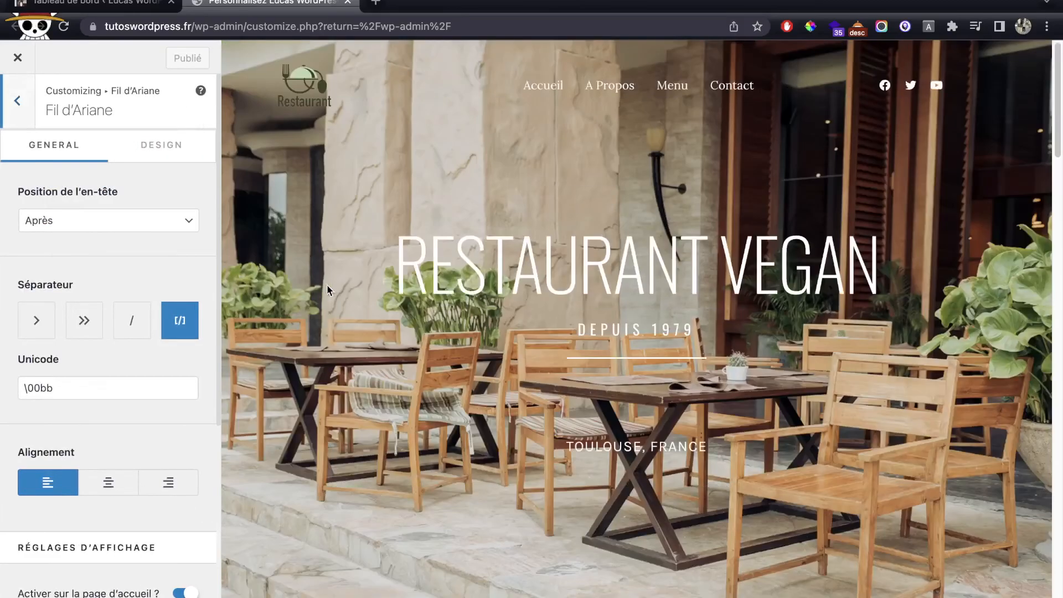
# Step: Set the breadcrumb position to Aucun(e) to turn breadcrumbs off
pyautogui.scroll(-10, 293, 280)
pyautogui.click(113, 218)
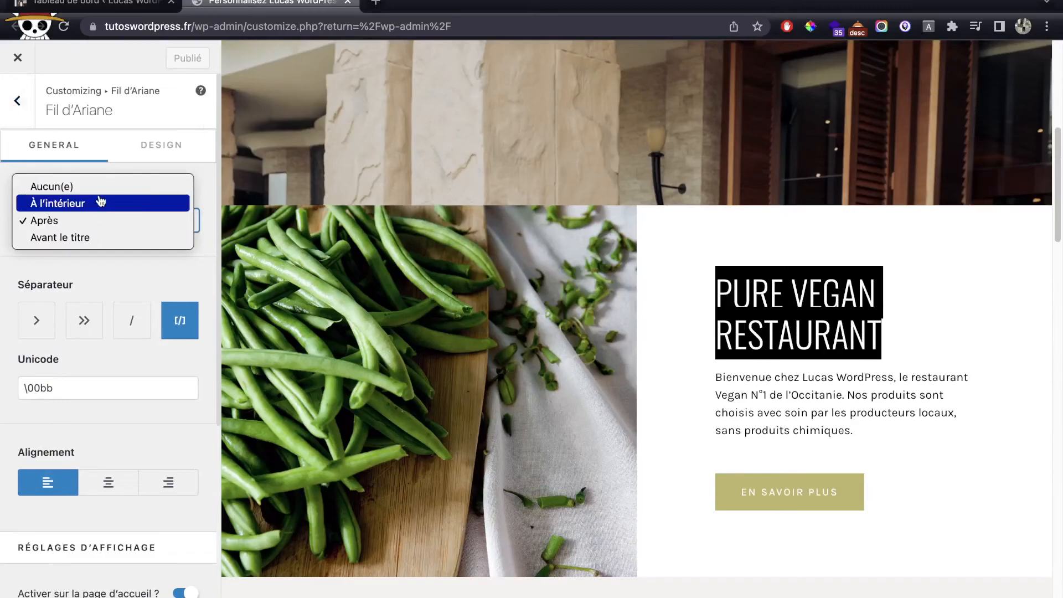
pyautogui.click(98, 193)
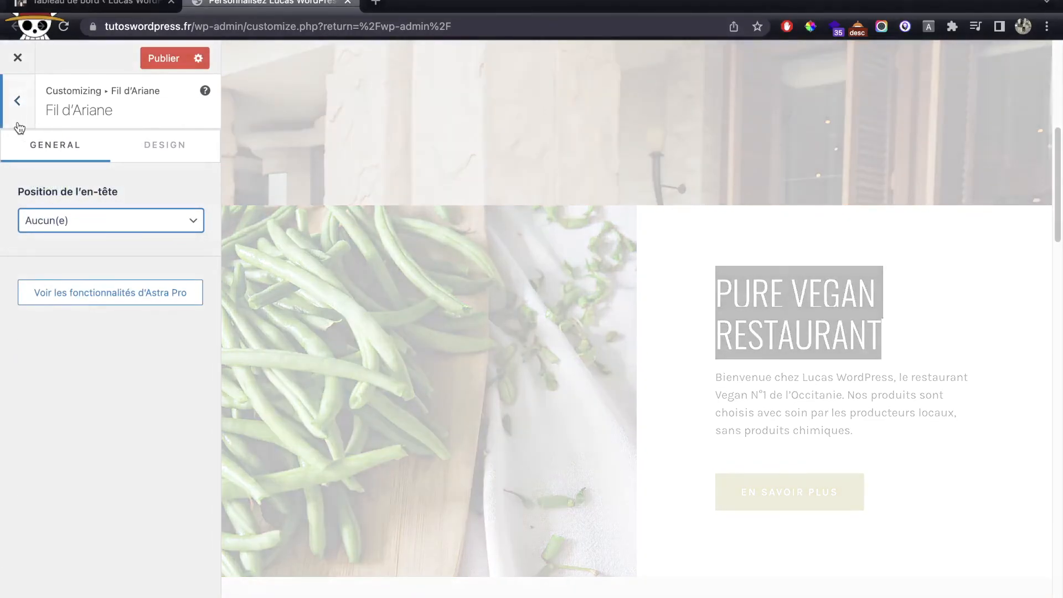
pyautogui.click(18, 125)
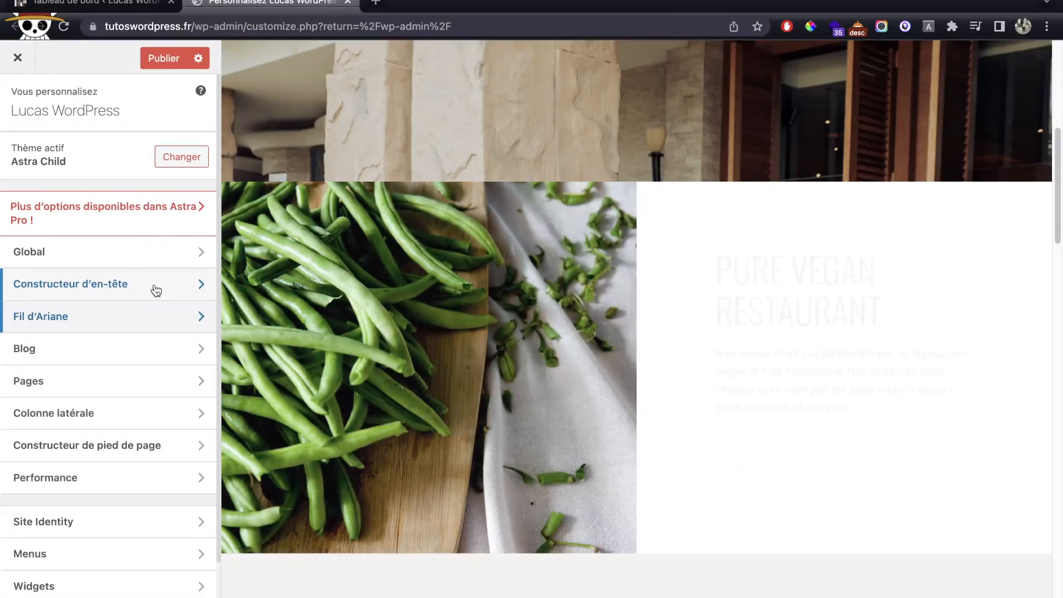
# Step: Review the header builder and Global > Couleurs settings
pyautogui.click(156, 290)
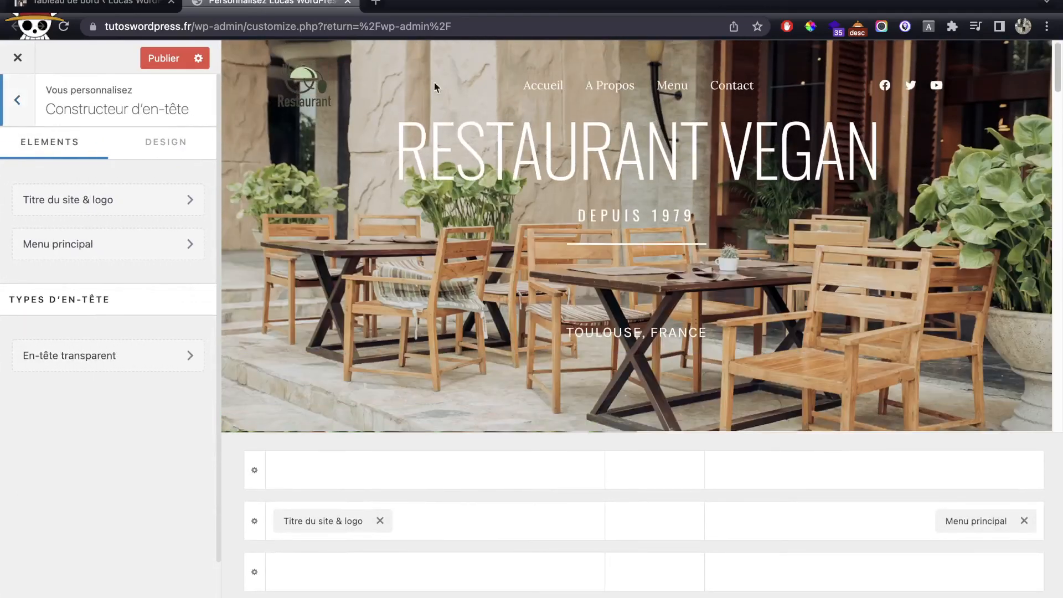
pyautogui.scroll(-15, 543, 330)
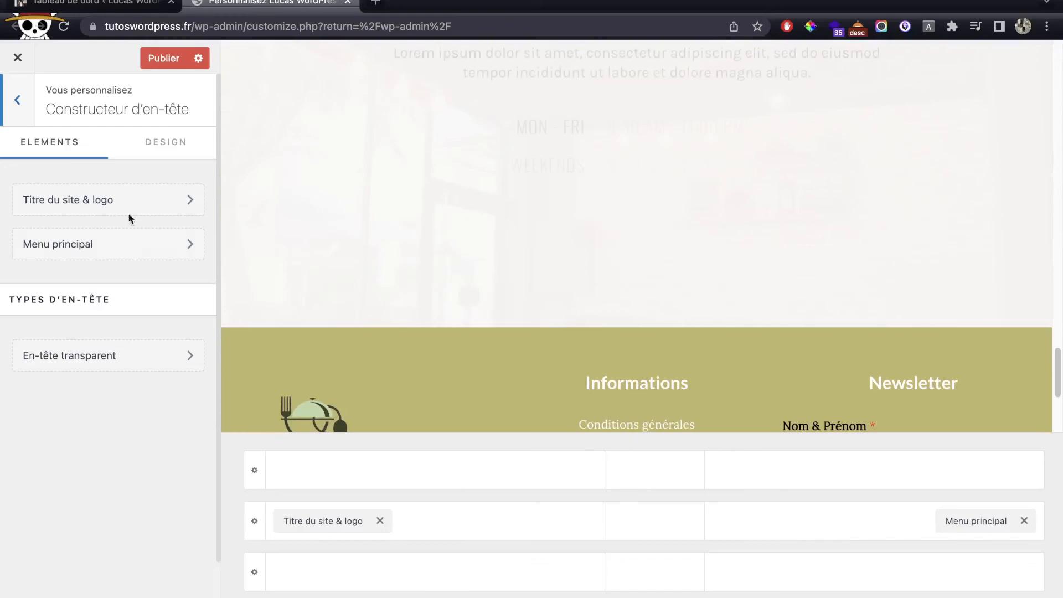
pyautogui.click(18, 118)
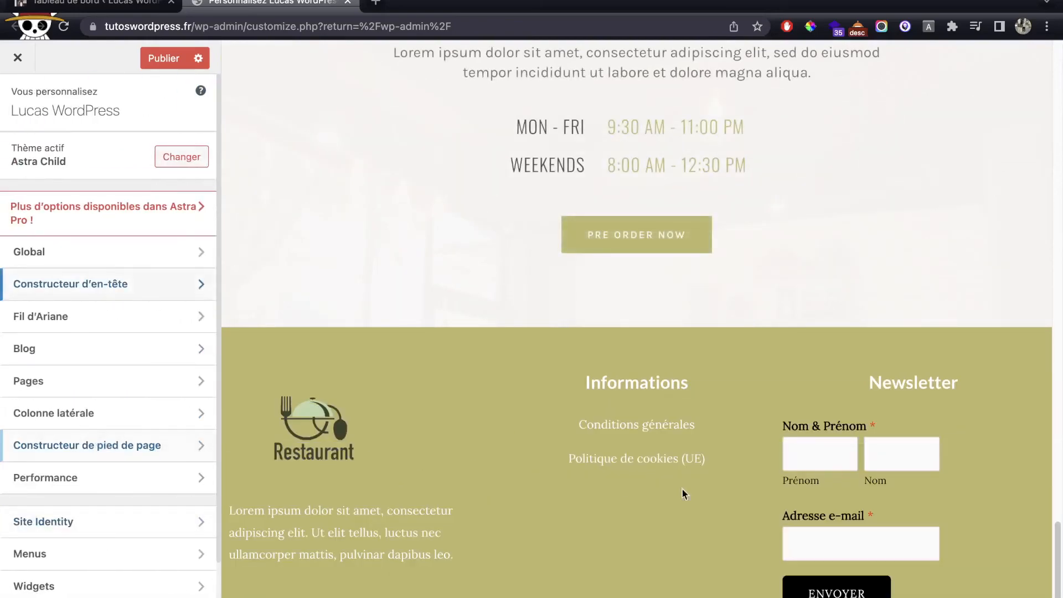
pyautogui.scroll(-1, 719, 421)
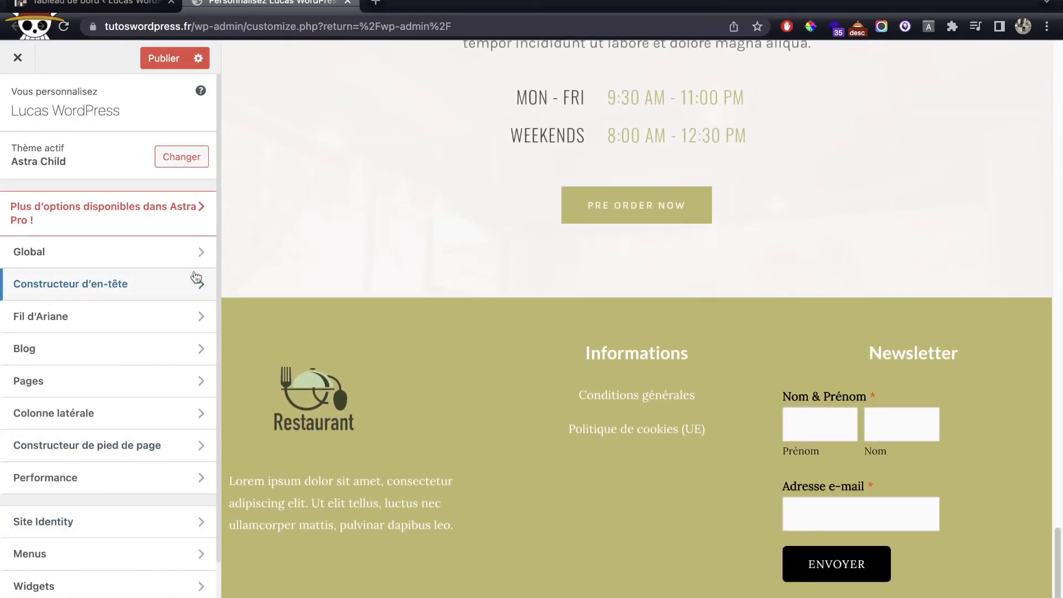
pyautogui.click(143, 251)
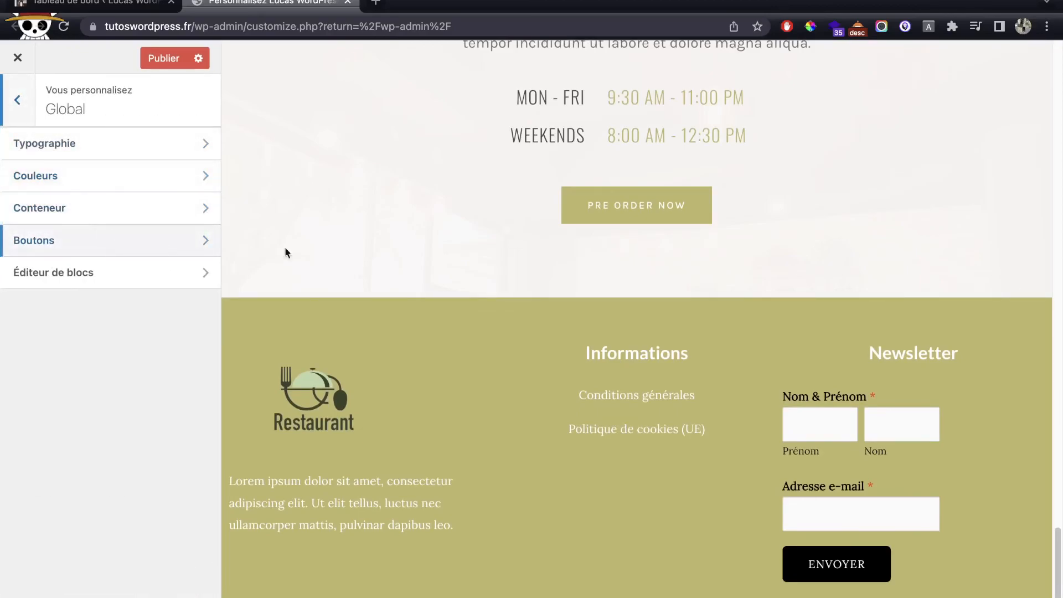
pyautogui.click(175, 184)
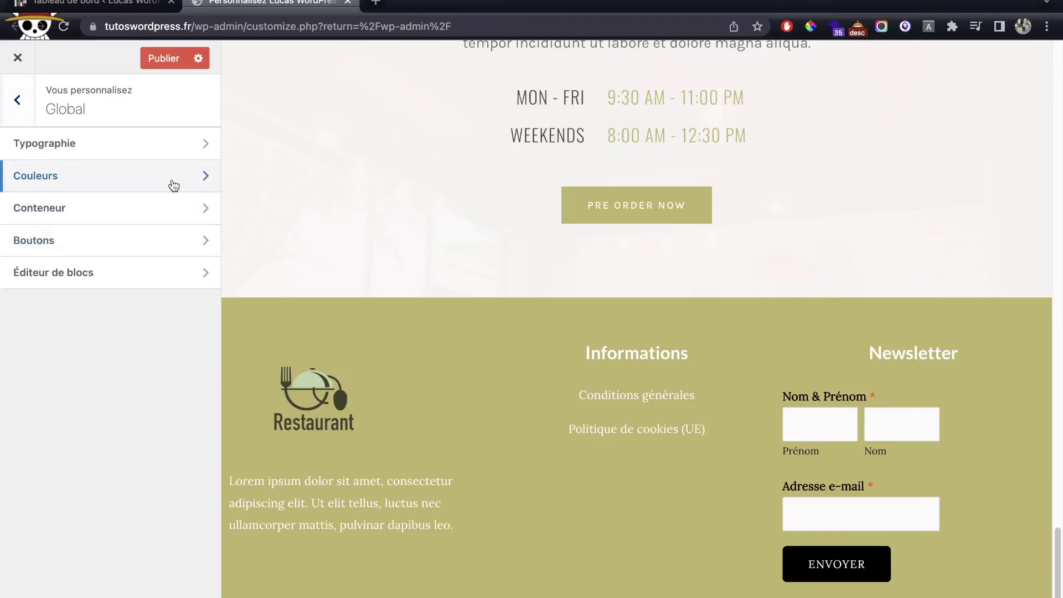
pyautogui.click(27, 121)
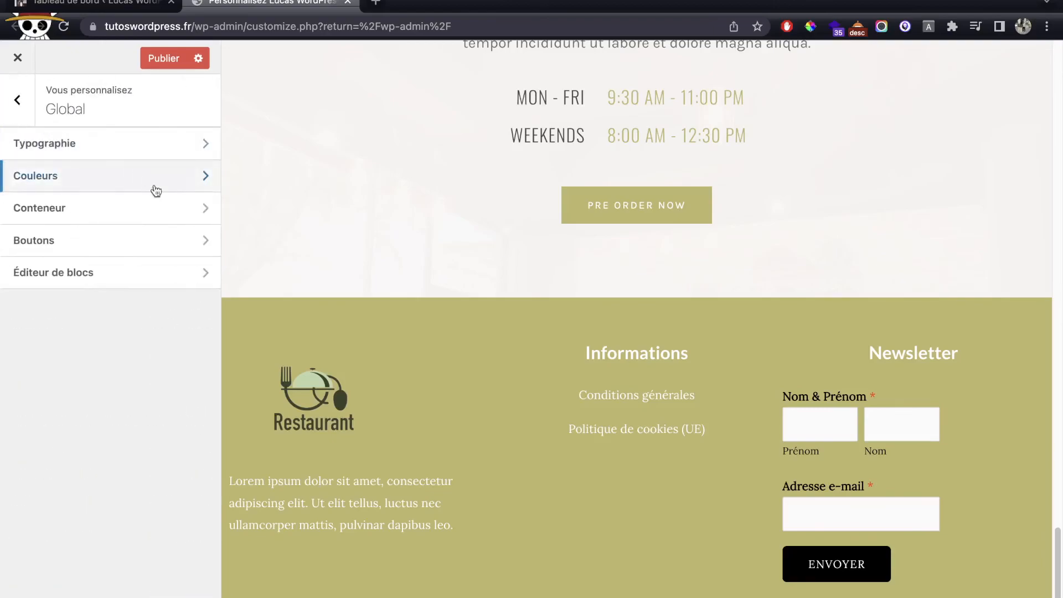
pyautogui.click(14, 100)
# Step: Publish the customizer changes and close the customizer
pyautogui.scroll(20, 638, 206)
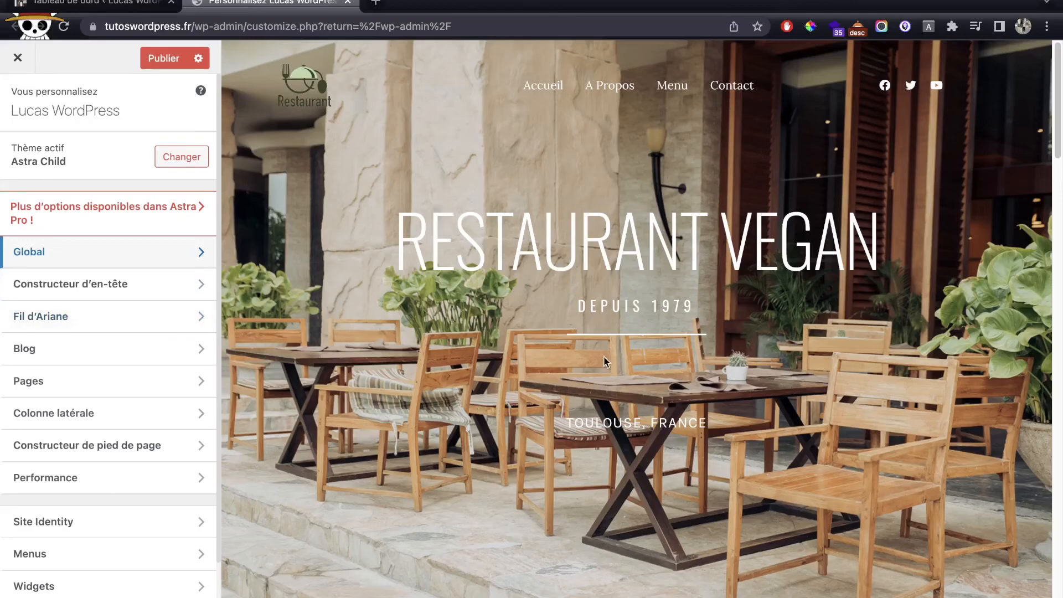
pyautogui.scroll(-10, 603, 358)
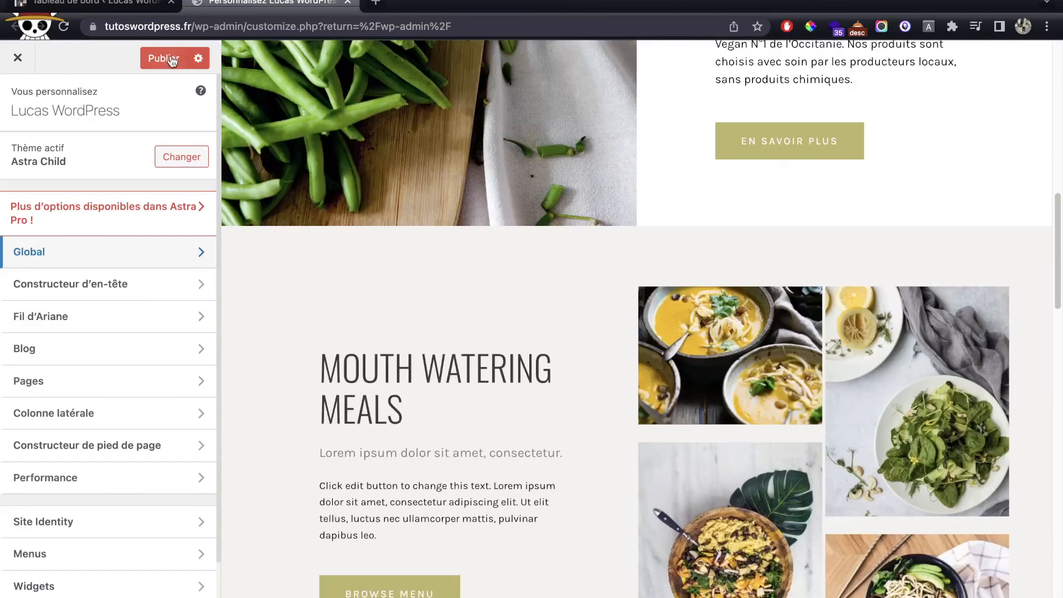
pyautogui.click(173, 61)
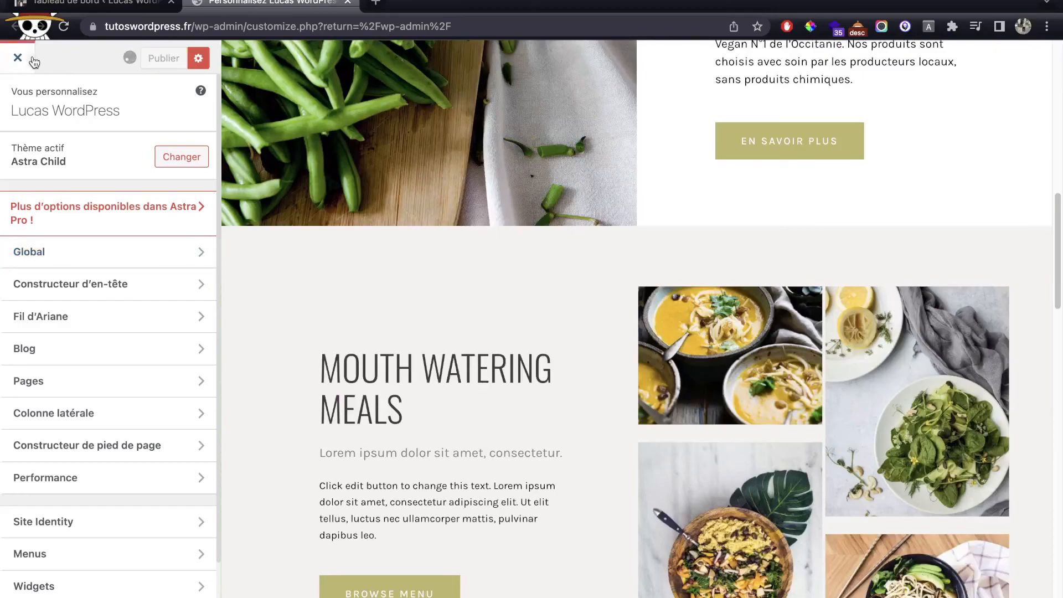
pyautogui.click(171, 1)
# Step: Leave the customizer, accept the cookie consent banner, and scroll through the home page
pyautogui.click(17, 58)
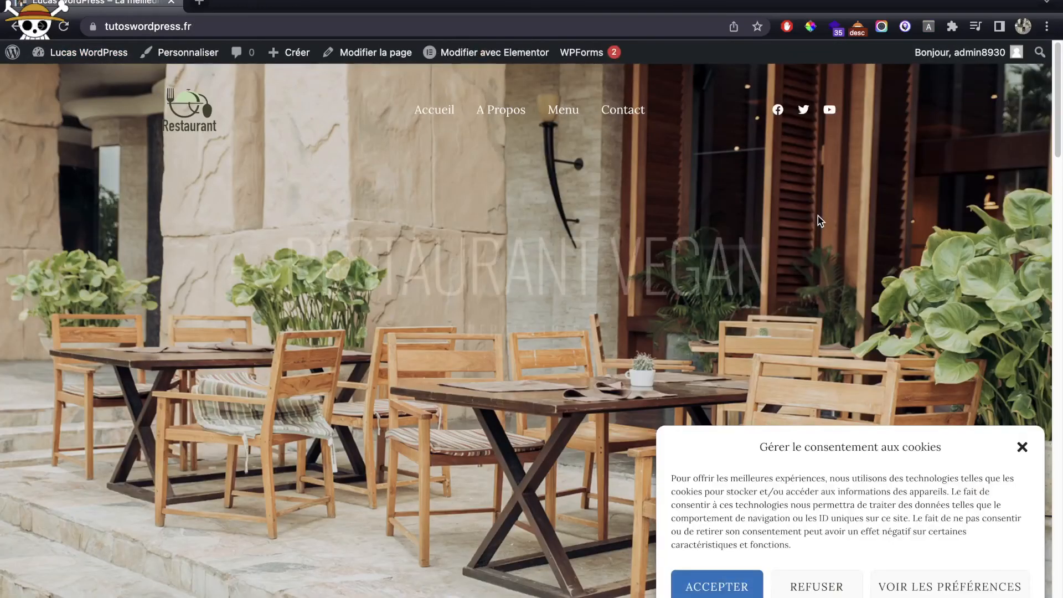
pyautogui.click(717, 587)
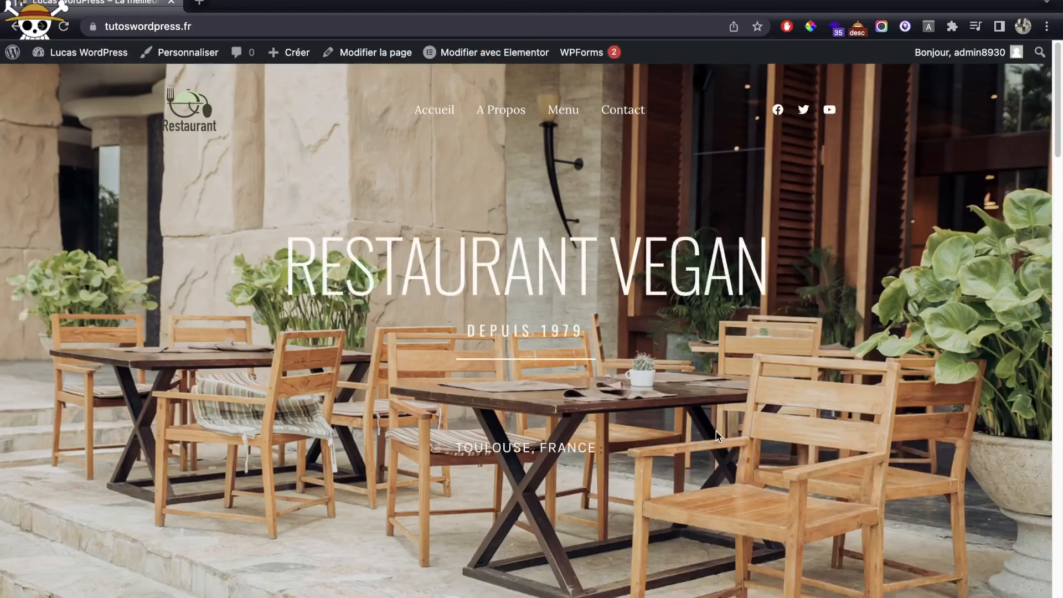
pyautogui.scroll(-20, 670, 360)
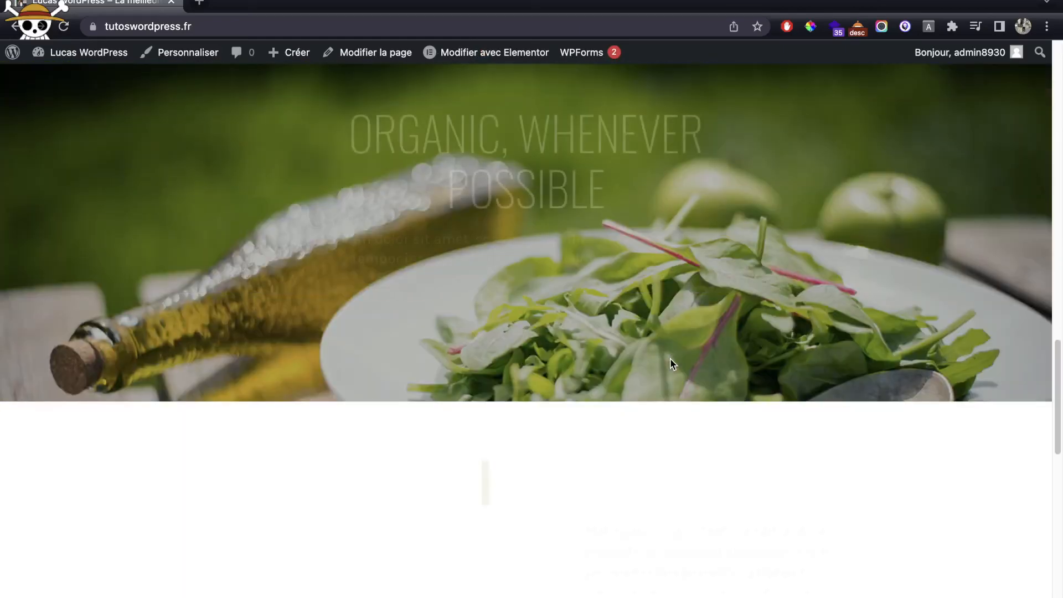
pyautogui.scroll(-10, 671, 364)
pyautogui.scroll(20, 671, 363)
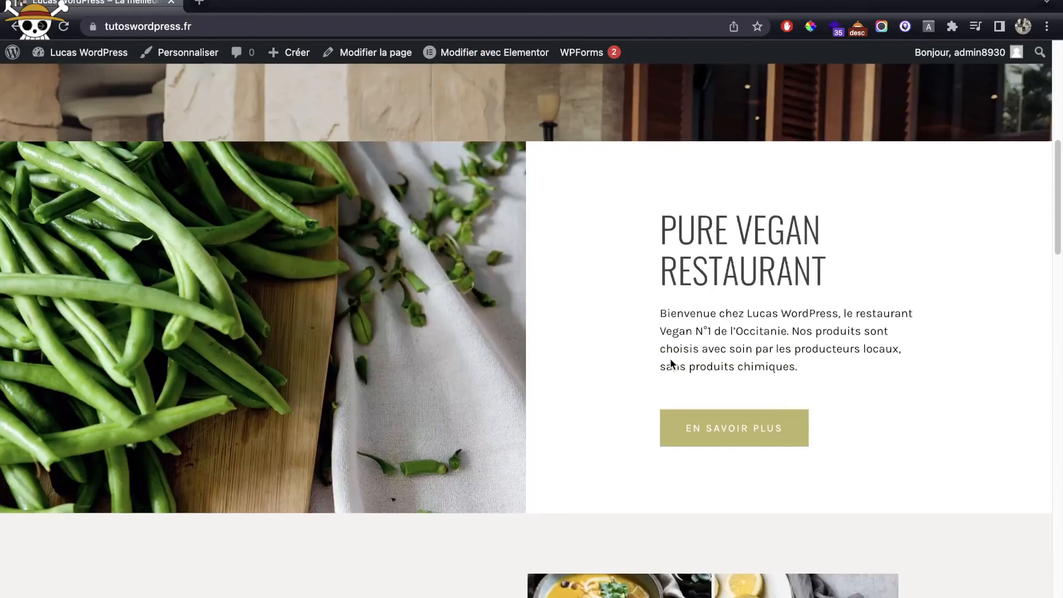
pyautogui.scroll(10, 671, 363)
# Step: Visit the Contact page and scroll through its content
pyautogui.click(644, 113)
pyautogui.scroll(-8, 693, 255)
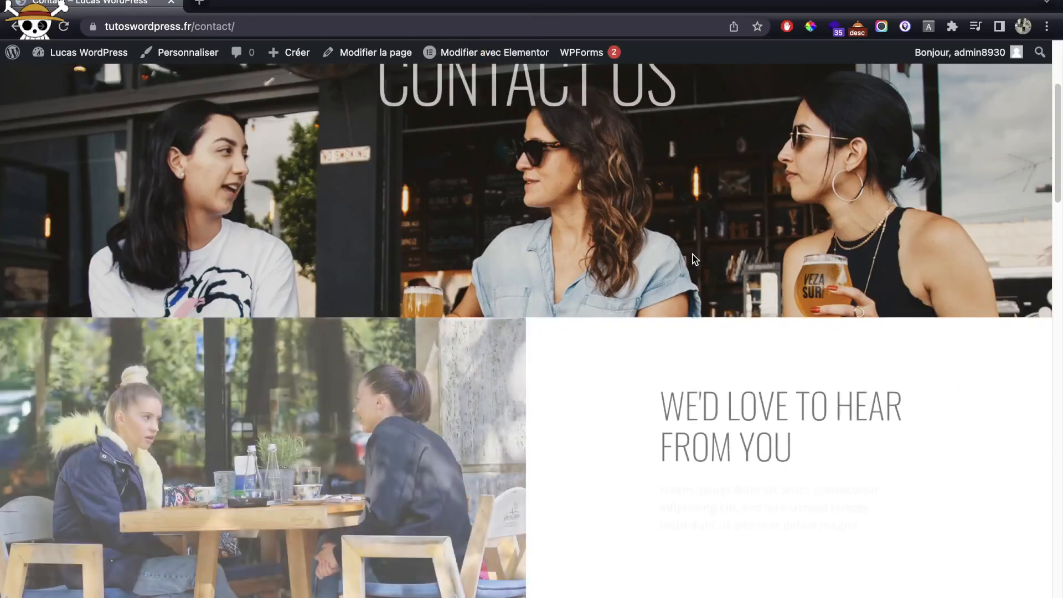
pyautogui.scroll(-15, 692, 254)
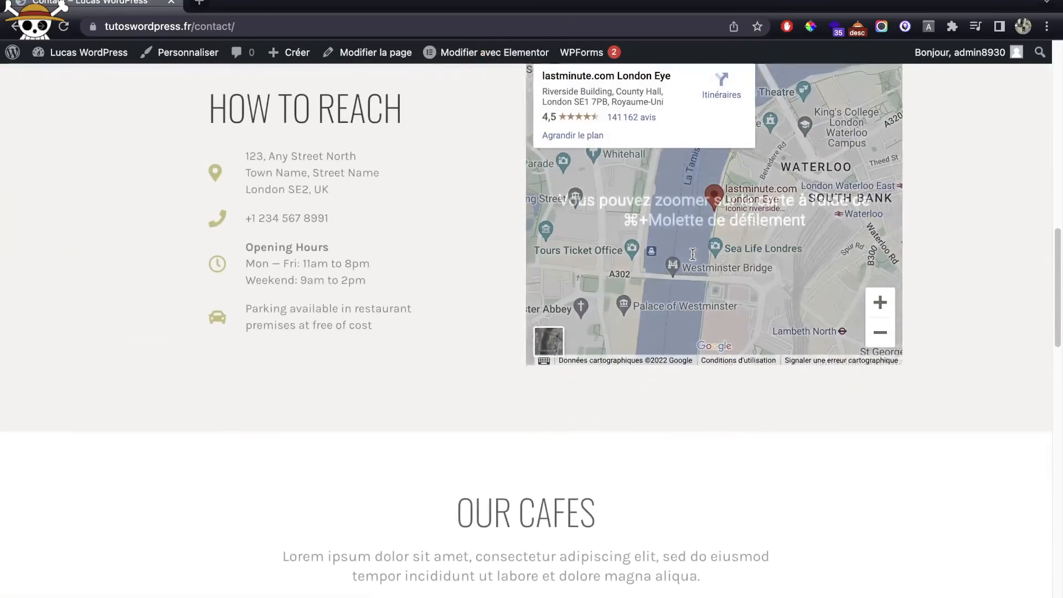
pyautogui.scroll(-10, 692, 254)
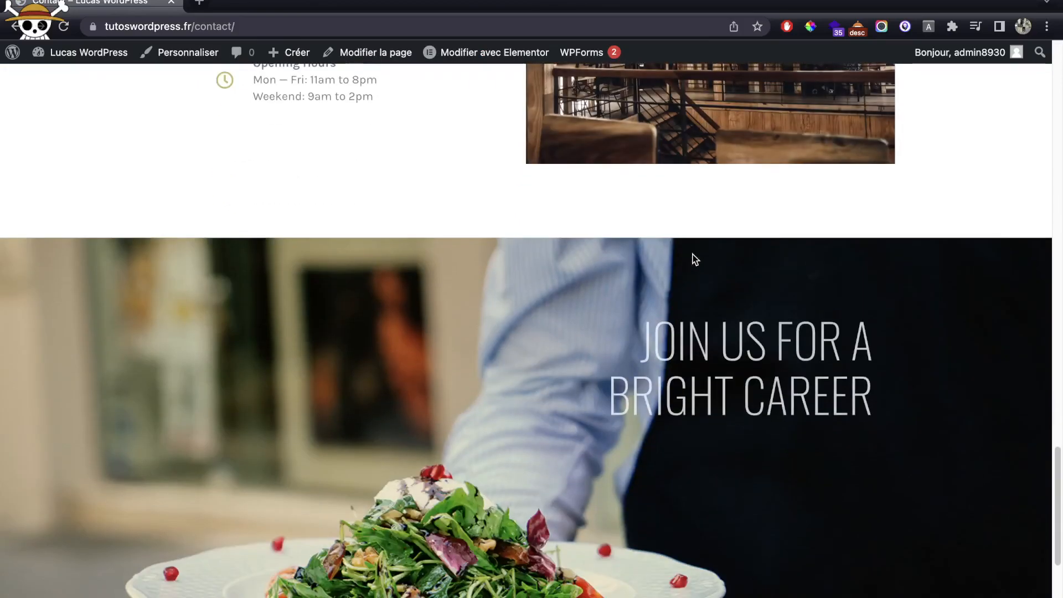
pyautogui.scroll(20, 695, 259)
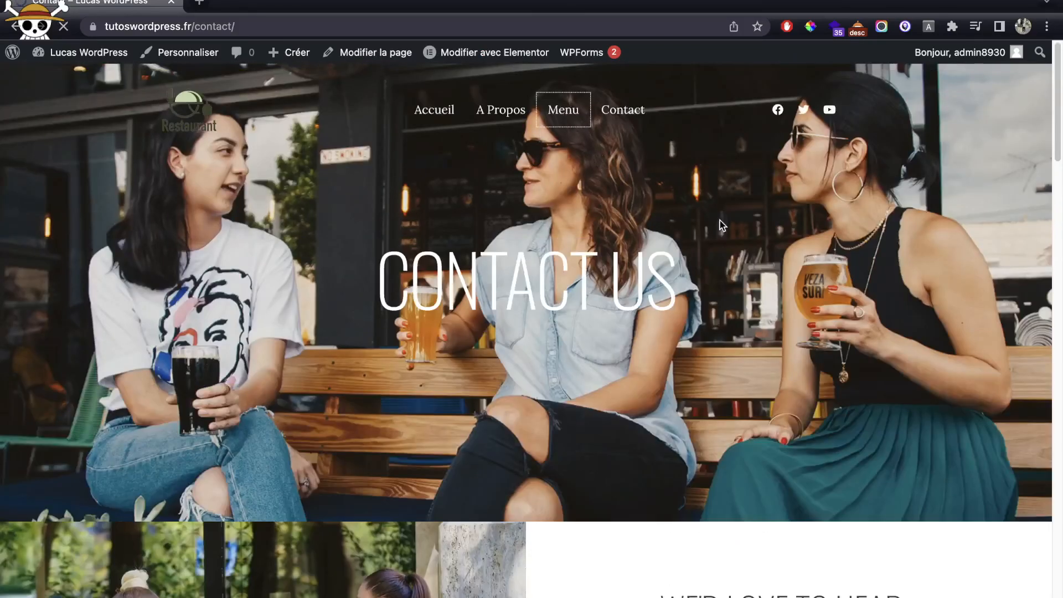
pyautogui.scroll(-20, 658, 231)
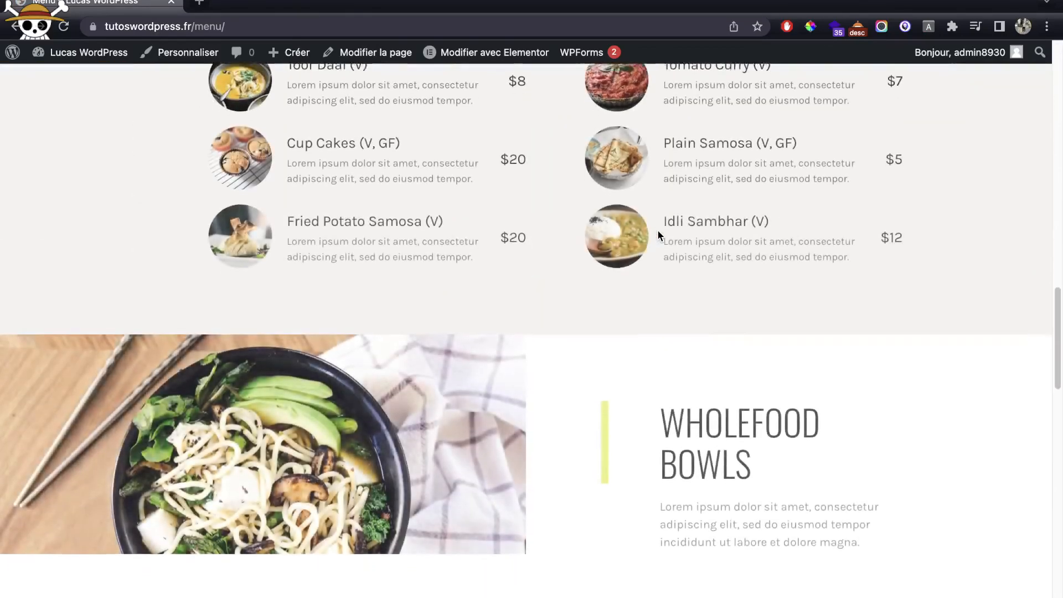
pyautogui.scroll(-10, 658, 235)
pyautogui.scroll(10, 659, 235)
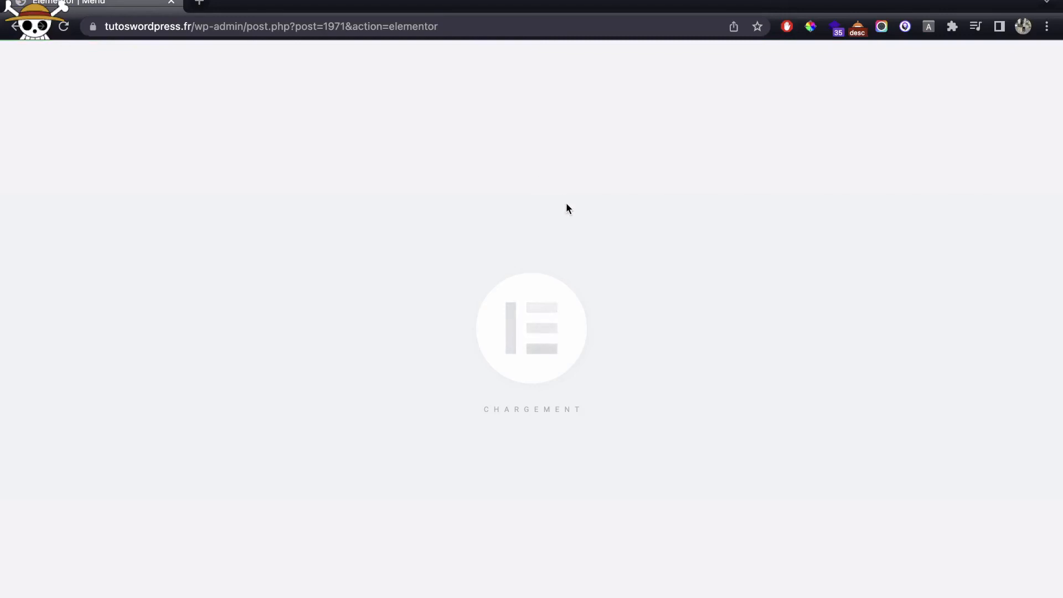
# Step: Inspect the Steamed Slider dish's image box, photo and $8 price widget in Elementor
pyautogui.scroll(-10, 566, 209)
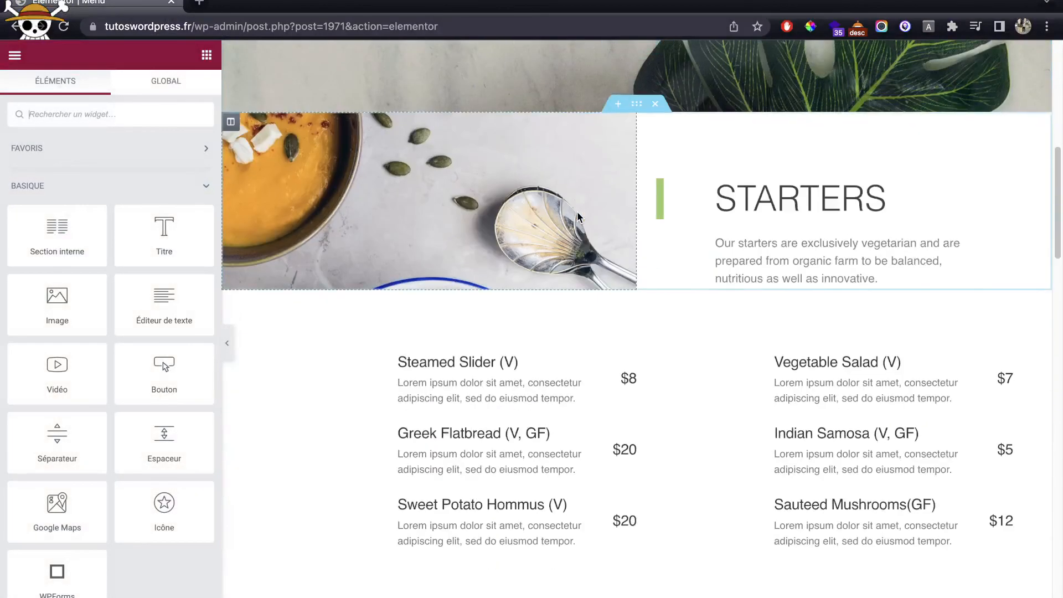
pyautogui.scroll(10, 560, 230)
pyautogui.scroll(-10, 500, 295)
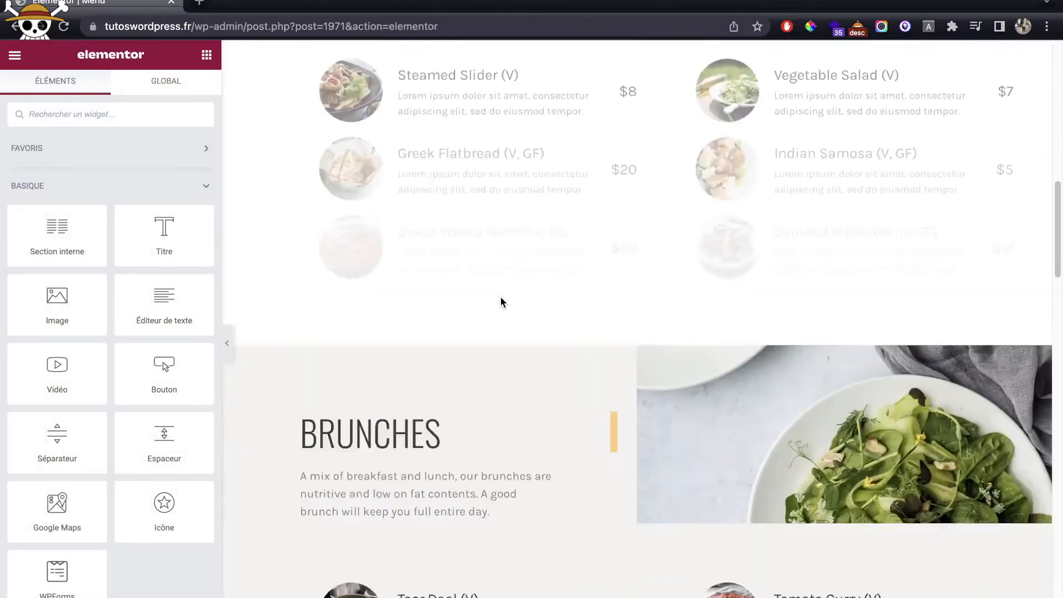
pyautogui.scroll(4, 566, 274)
pyautogui.click(476, 240)
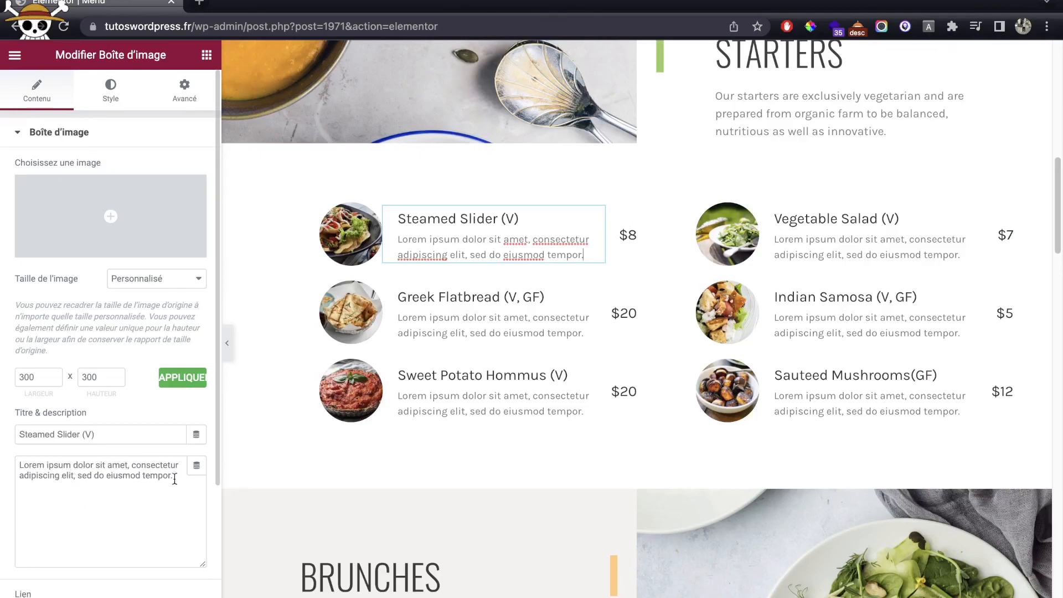
pyautogui.click(334, 259)
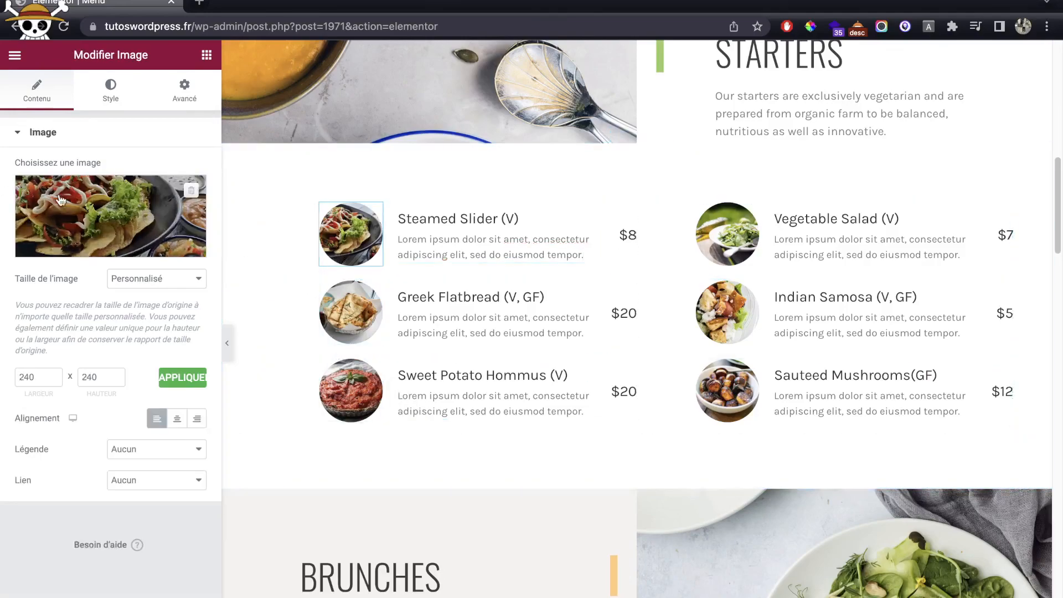
pyautogui.click(616, 231)
pyautogui.scroll(-4, 637, 310)
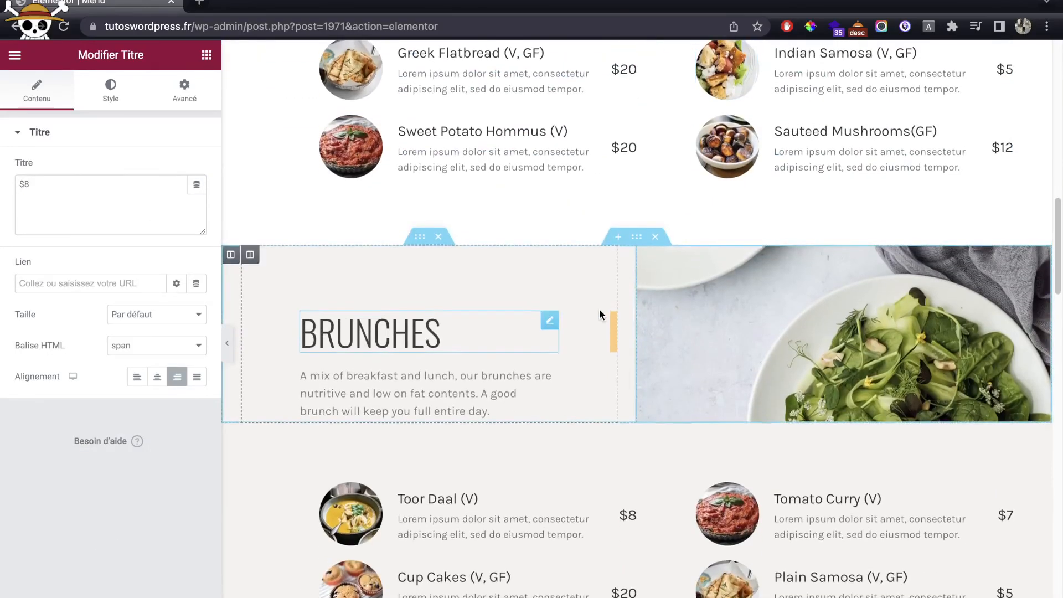
pyautogui.scroll(-2, 599, 308)
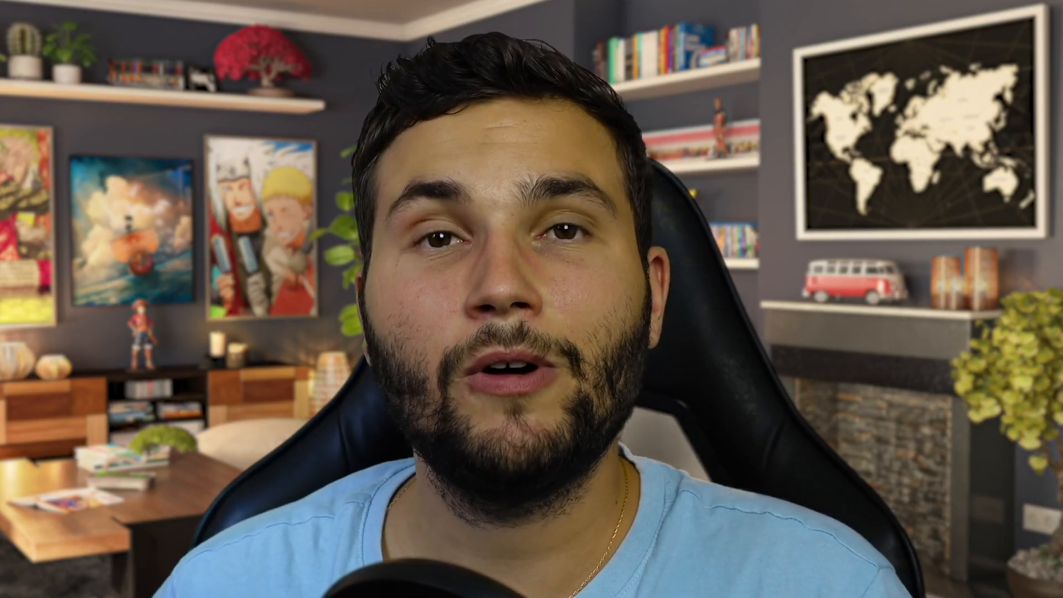